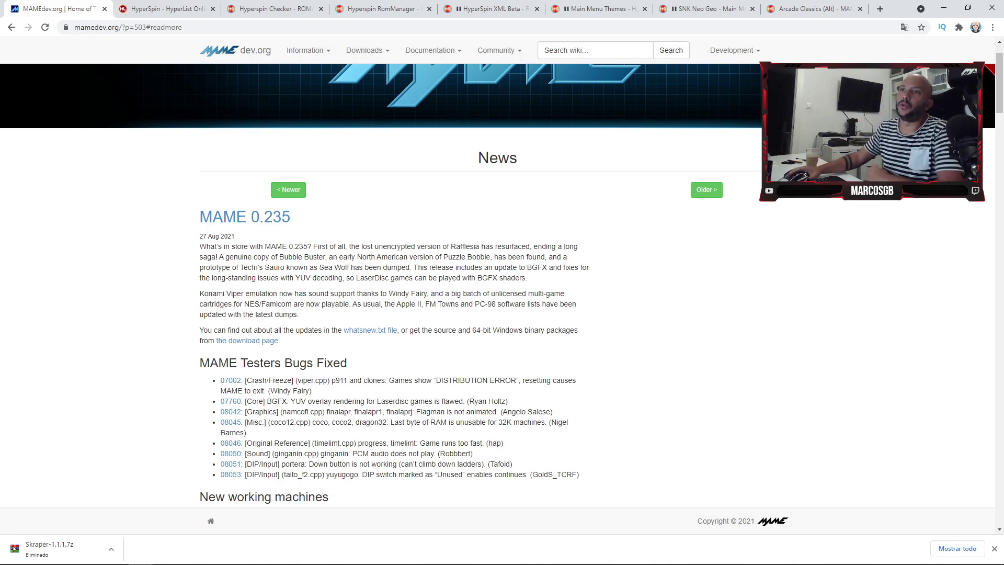
- Look over the HyperList, Hyperspin Checker and Hyperspin RomManager pages that are already open
click(162, 9)
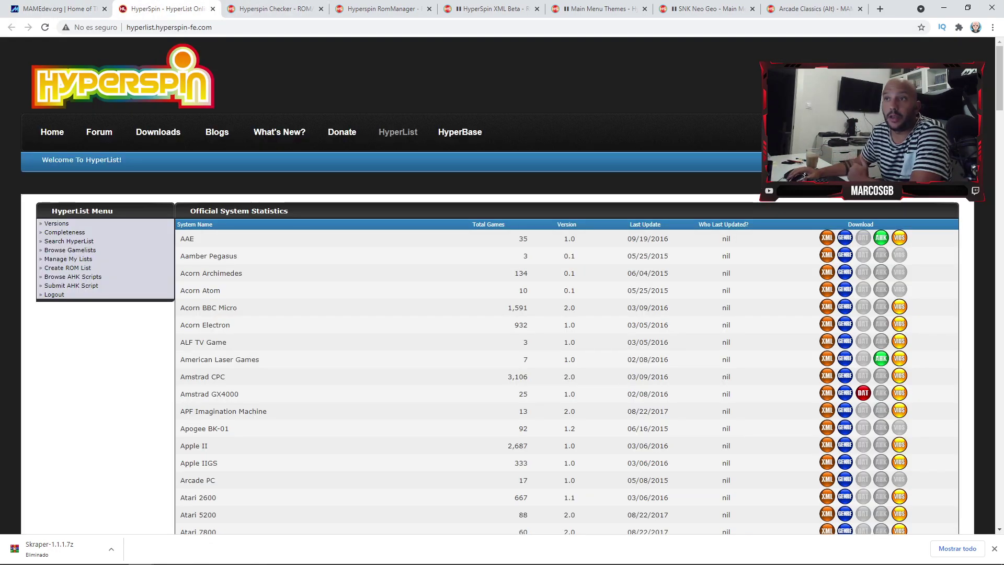
click(274, 9)
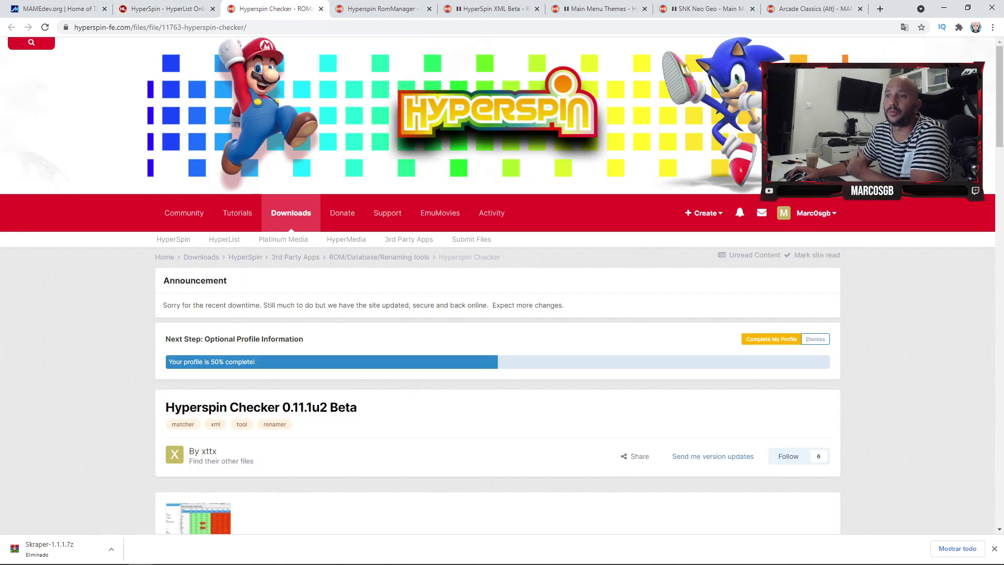
click(383, 9)
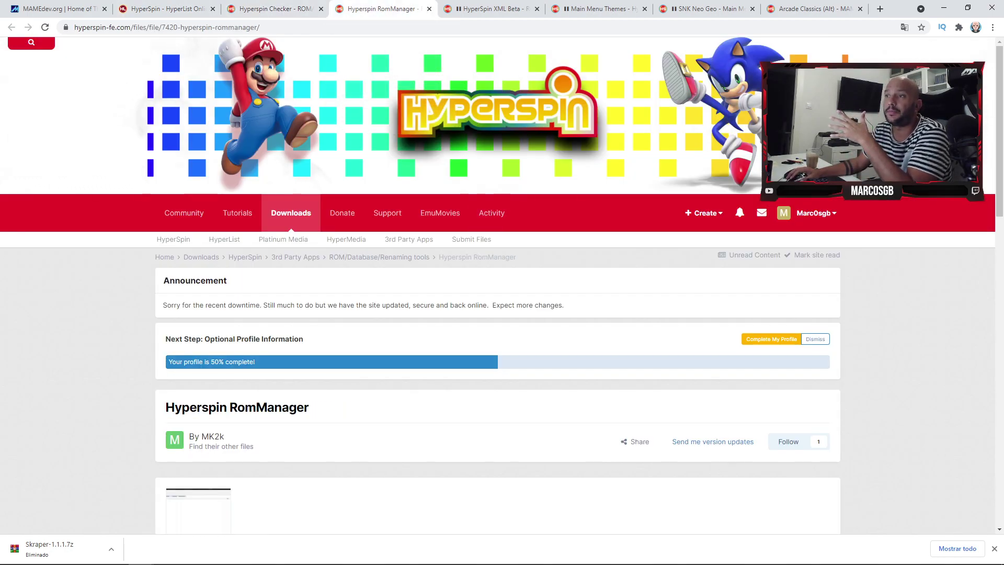
- Open hyperspin-fe.com in a new tab and go to the HyperSpin (Windows) downloads category
click(880, 8)
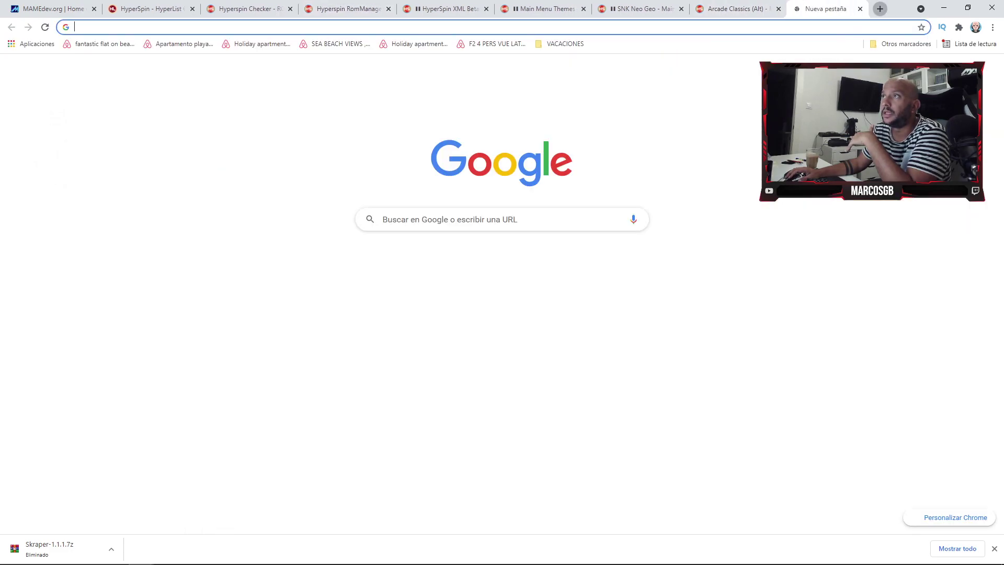
text(hypers)
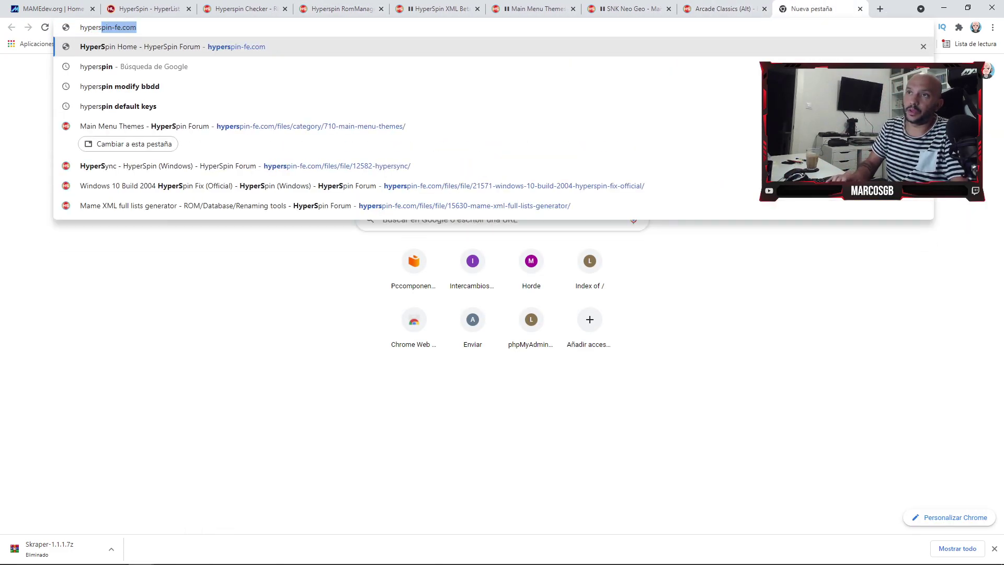
key(Return)
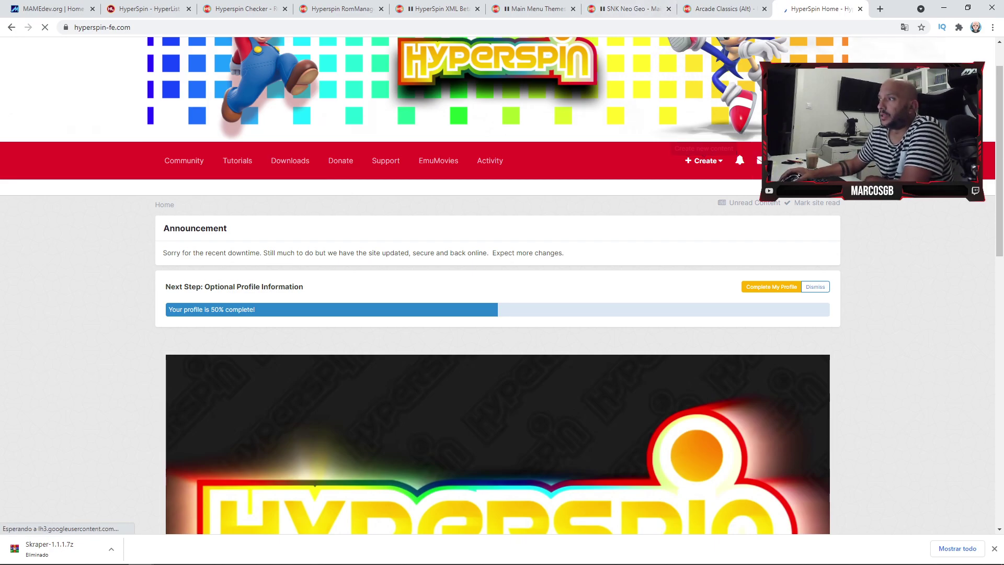
scroll(496, 288, down, 2)
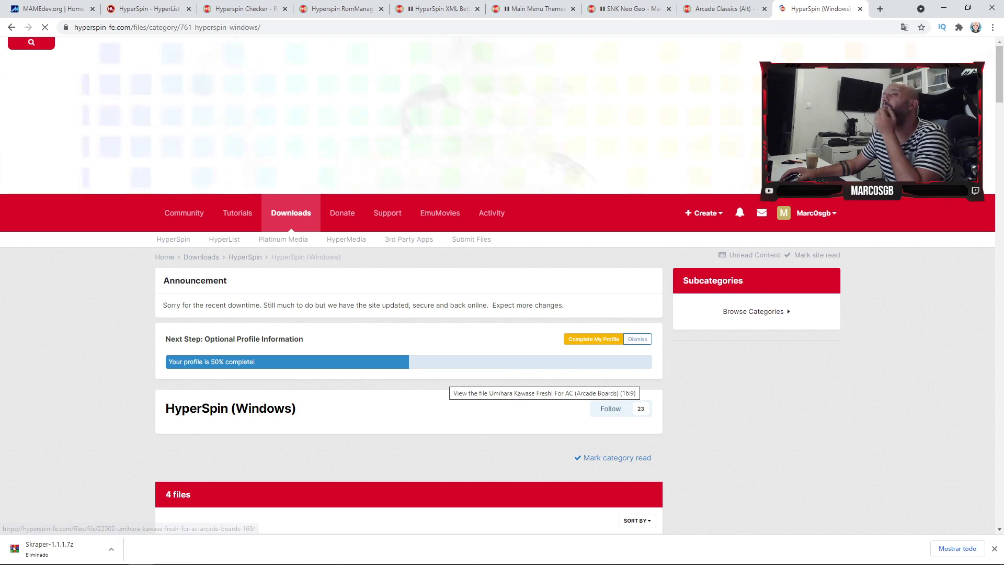
- Open the Windows 10 Build 2004 HyperSpin Fix (Official) and HyperSpin 1.5.1 (Full Package) pages in separate new tabs
scroll(408, 314, down, 6)
scroll(403, 345, down, 1)
right_click(403, 289)
click(444, 294)
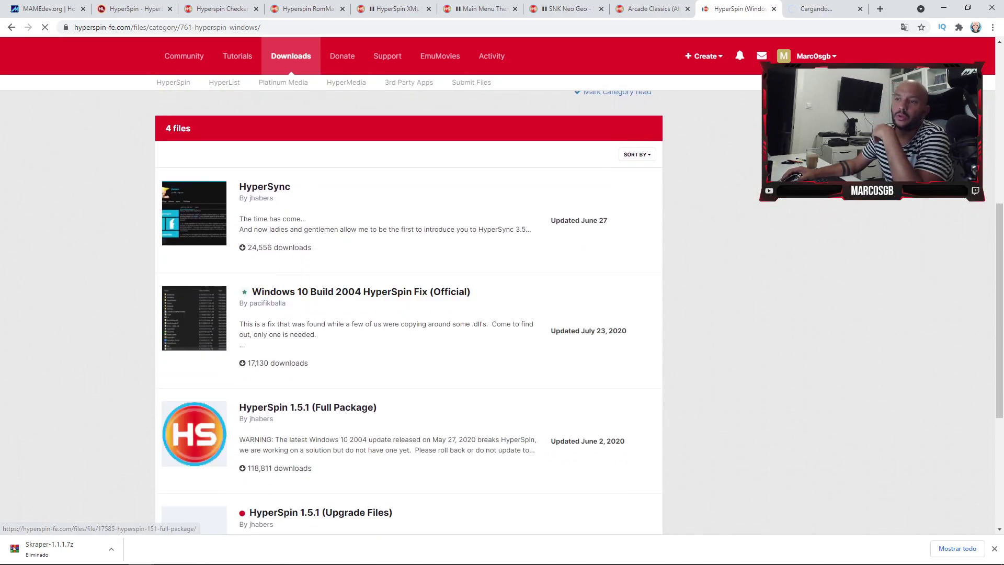
right_click(377, 407)
click(418, 414)
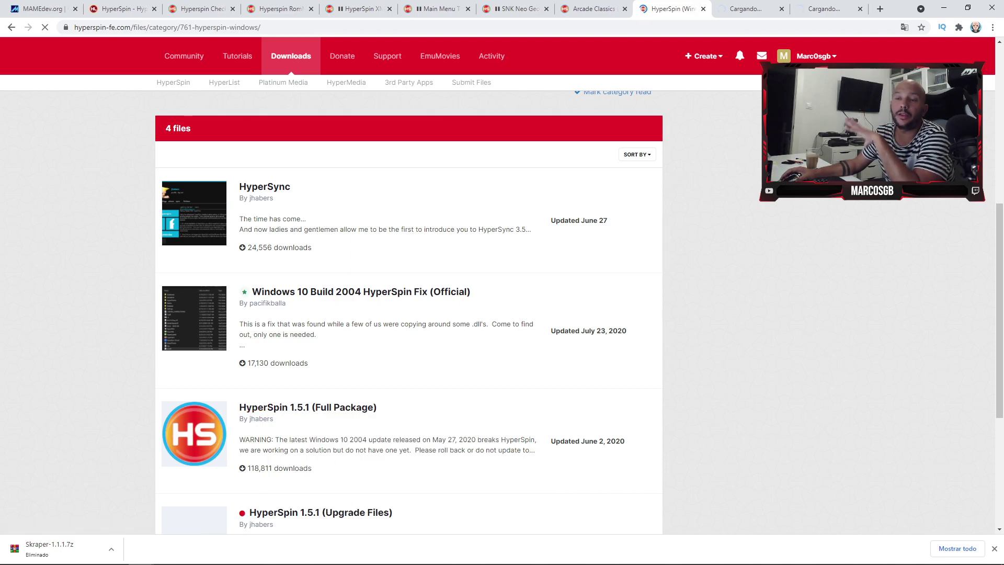
- Look over the rest of the HyperSpin (Windows) file list and the newly opened download pages
scroll(408, 312, down, 4)
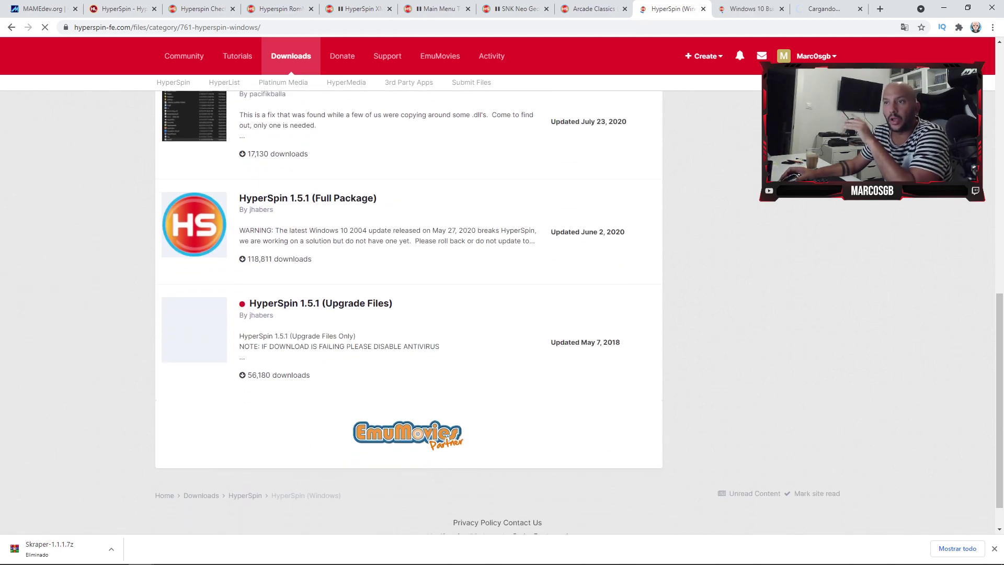
scroll(704, 213, up, 11)
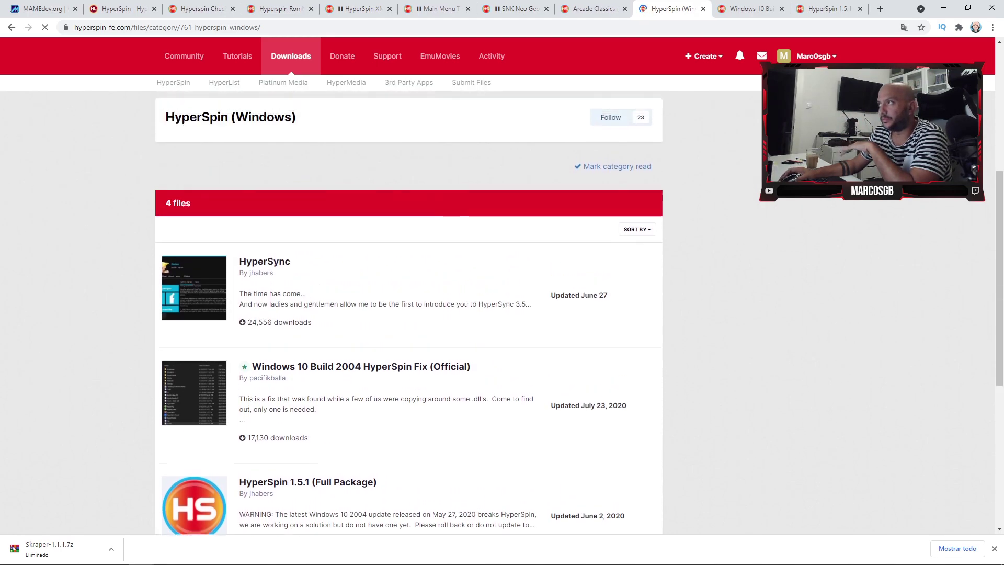
key(ctrl+Tab)
key(ctrl+Tab)
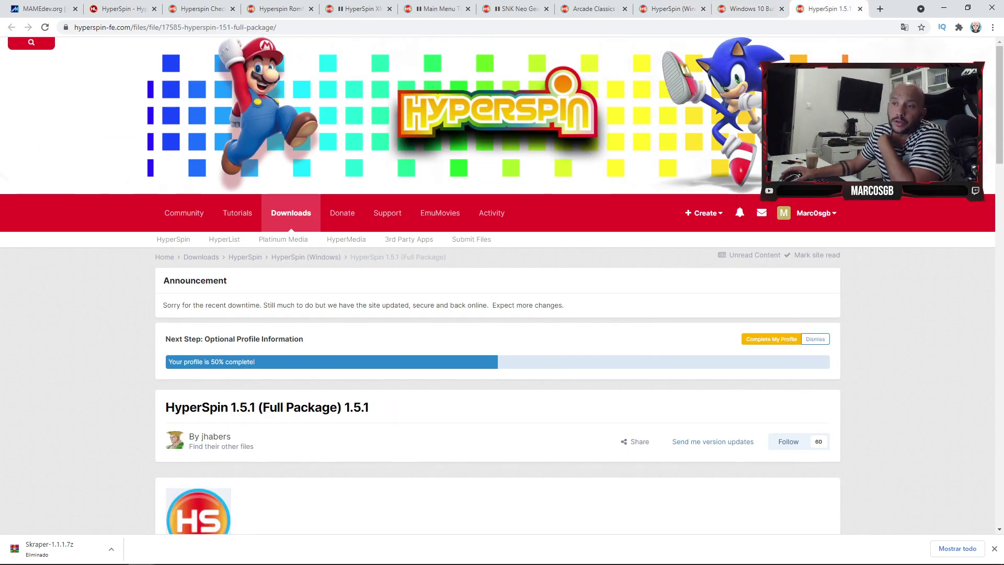
key(ctrl+shift+Tab)
key(ctrl+shift+Tab)
- Rearrange the tabs so HyperSpin 1.5.1 (Full Package) and HyperSpin (Windows) sit between the MAMEdev and HyperList tabs
drag(671, 9, 832, 9)
drag(750, 9, 201, 9)
drag(830, 9, 275, 9)
drag(201, 9, 122, 9)
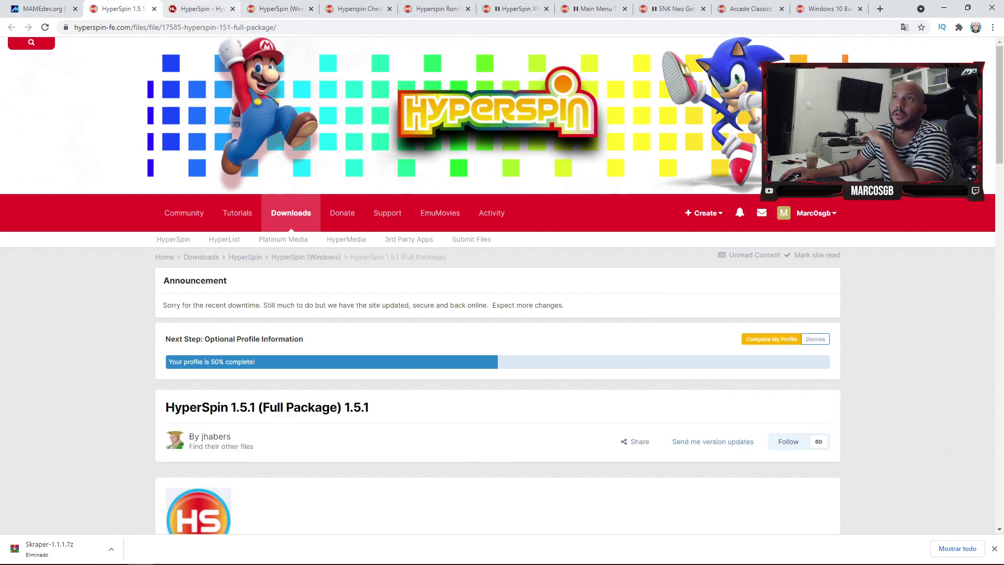
drag(277, 9, 184, 8)
- Examine the official system statistics table on the HyperList page and its downloads for each system
click(277, 9)
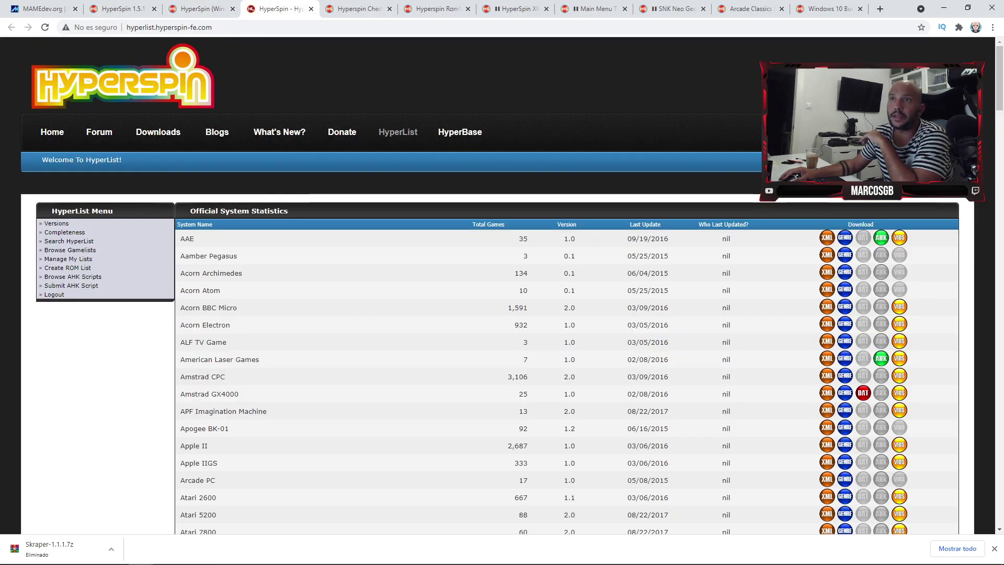
scroll(497, 366, down, 5)
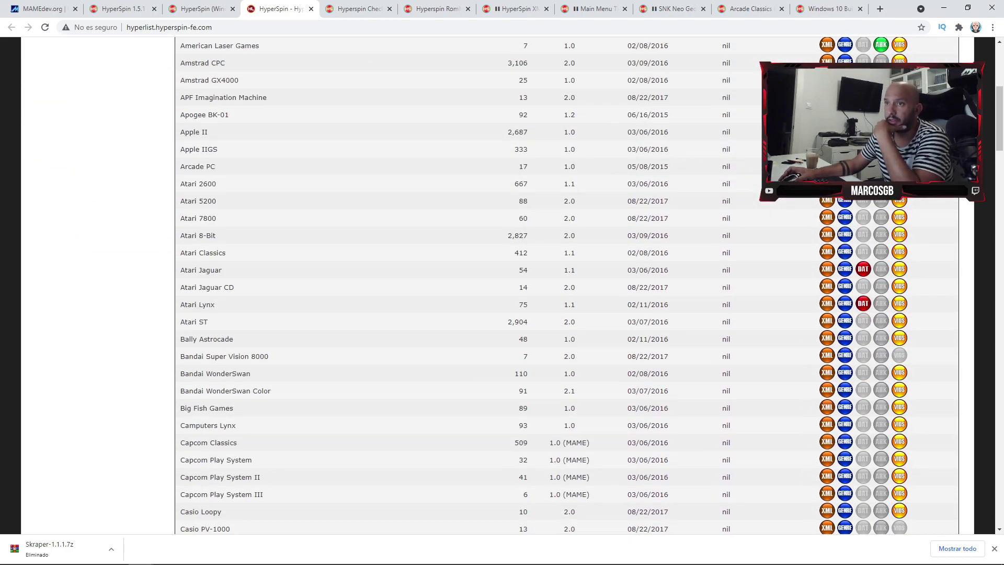
scroll(496, 366, up, 5)
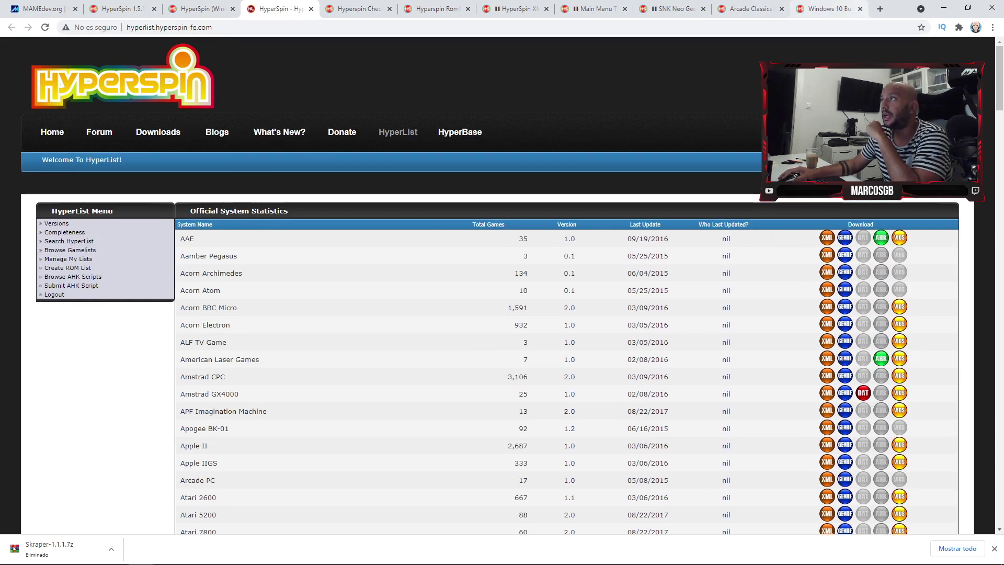
key(ctrl+t)
key(ctrl+w)
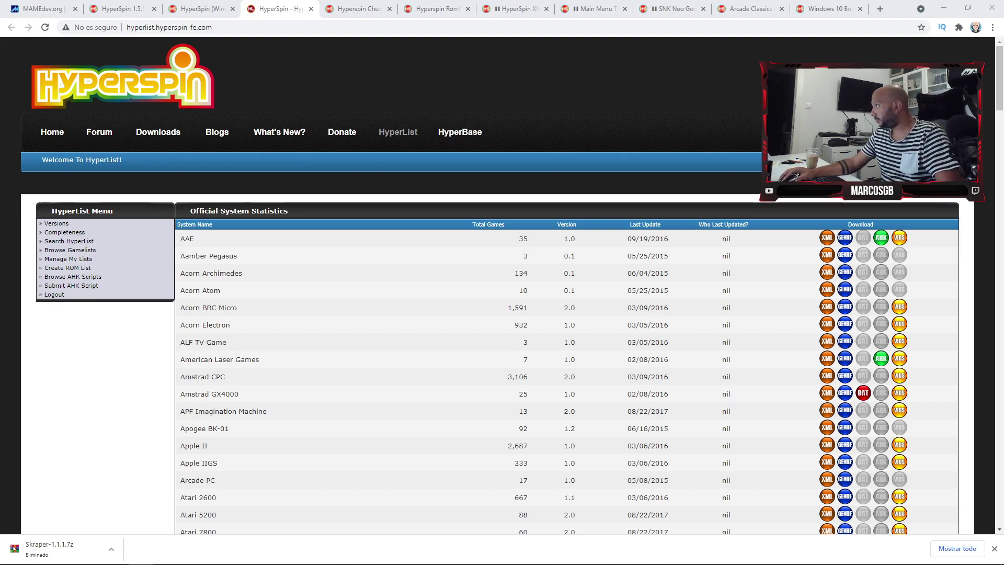
- Bring the MAME 0.232 YouTube video tab into this browser window and pause the video
drag(1003, 29, 635, 11)
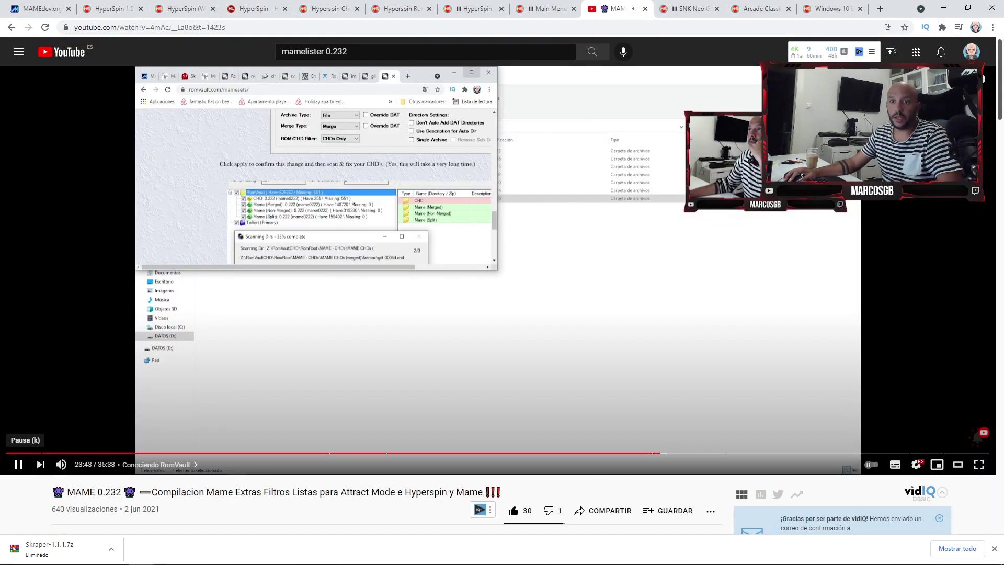
click(18, 464)
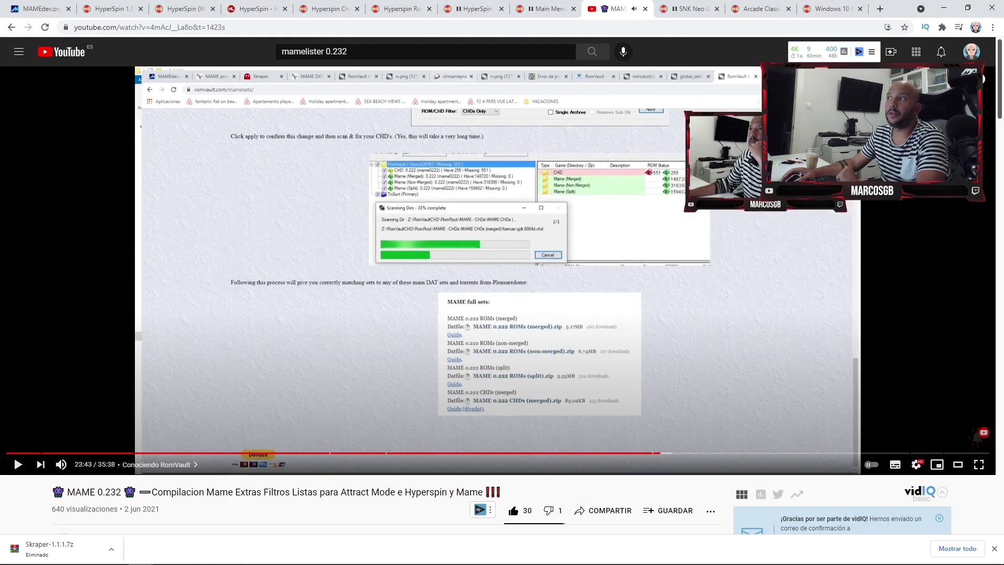
- Expand the MAME 0.232 video's description and examine its download links and chapter list
scroll(496, 261, down, 3)
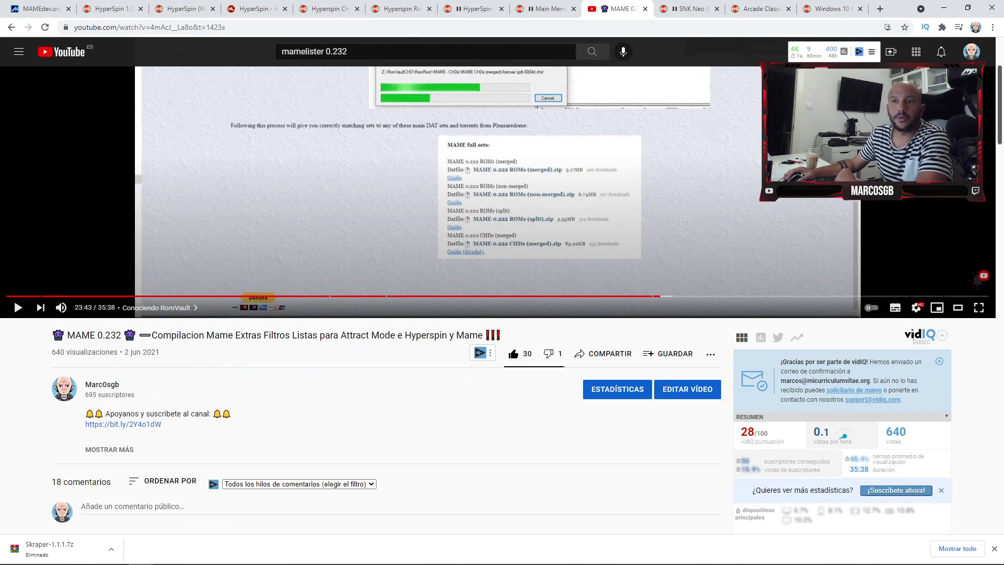
scroll(498, 300, down, 4)
click(109, 240)
scroll(109, 240, down, 2)
scroll(497, 300, down, 3)
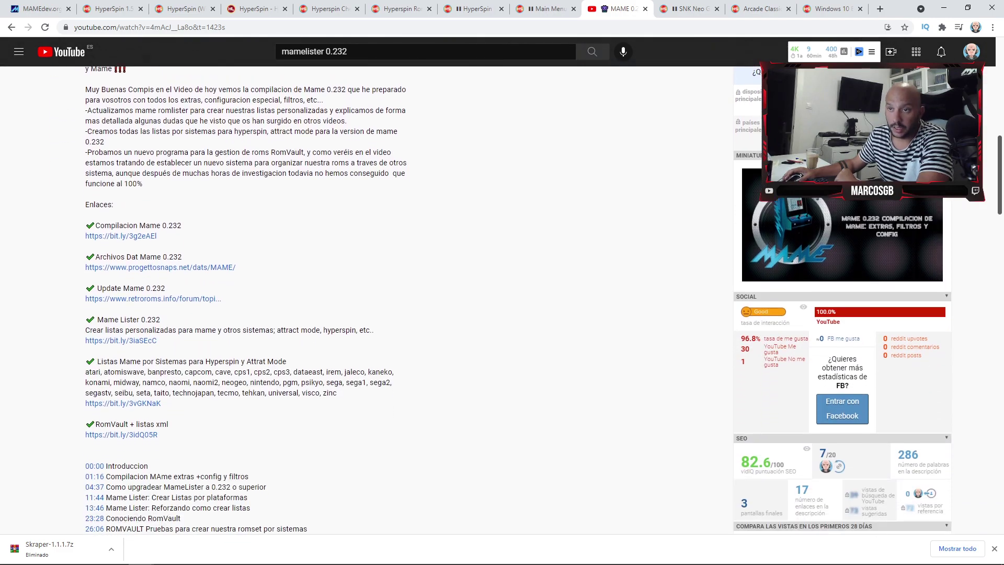
scroll(496, 300, down, 1)
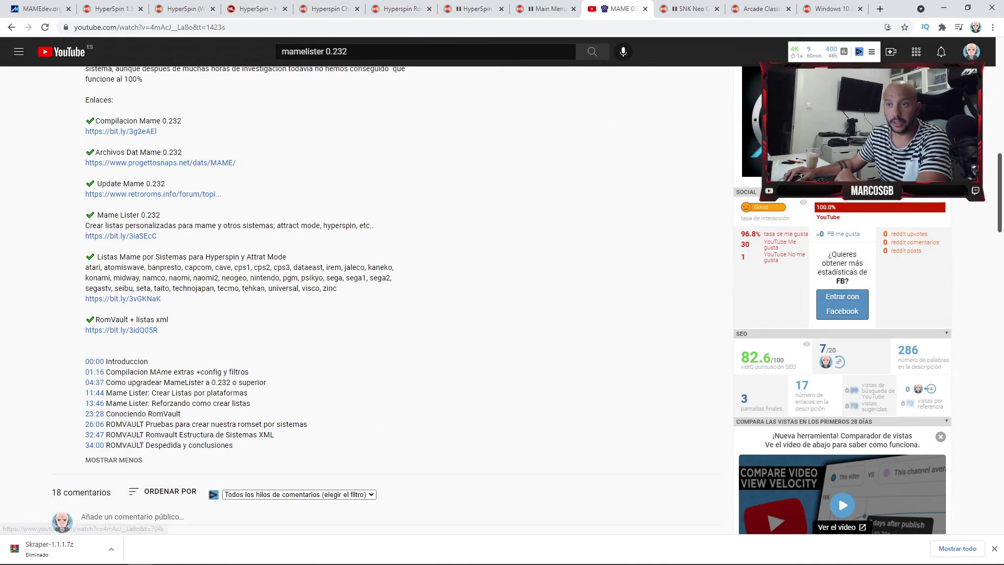
- Play the Mame Lister chapter at 11:44 and view the sections on upgrading and creating lists by platform in full screen
click(94, 392)
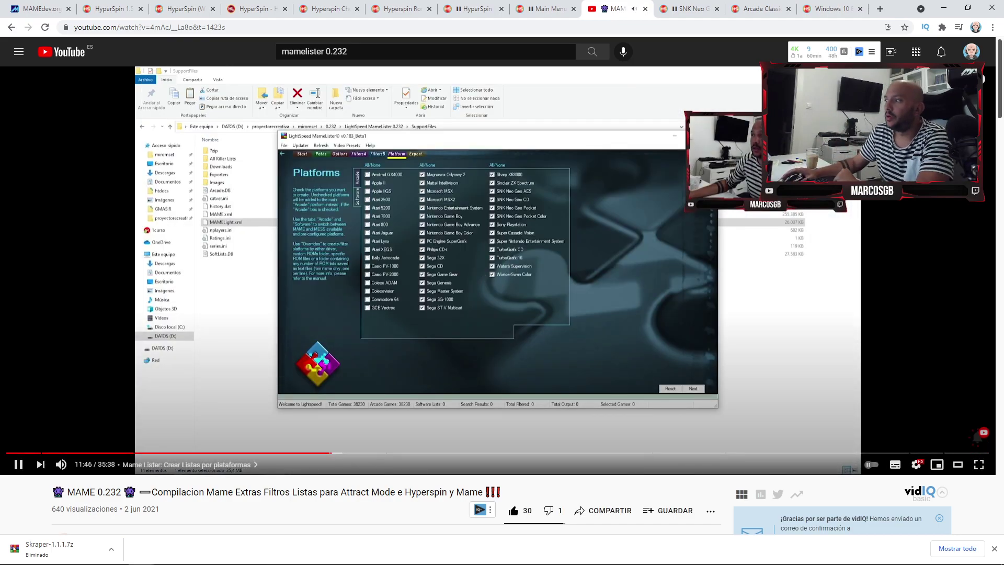
click(983, 453)
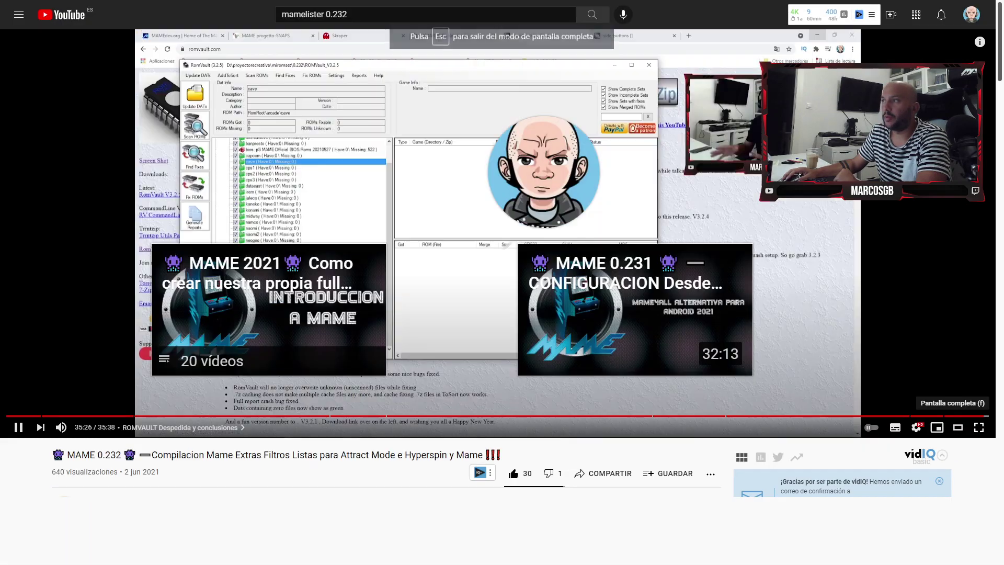
click(978, 464)
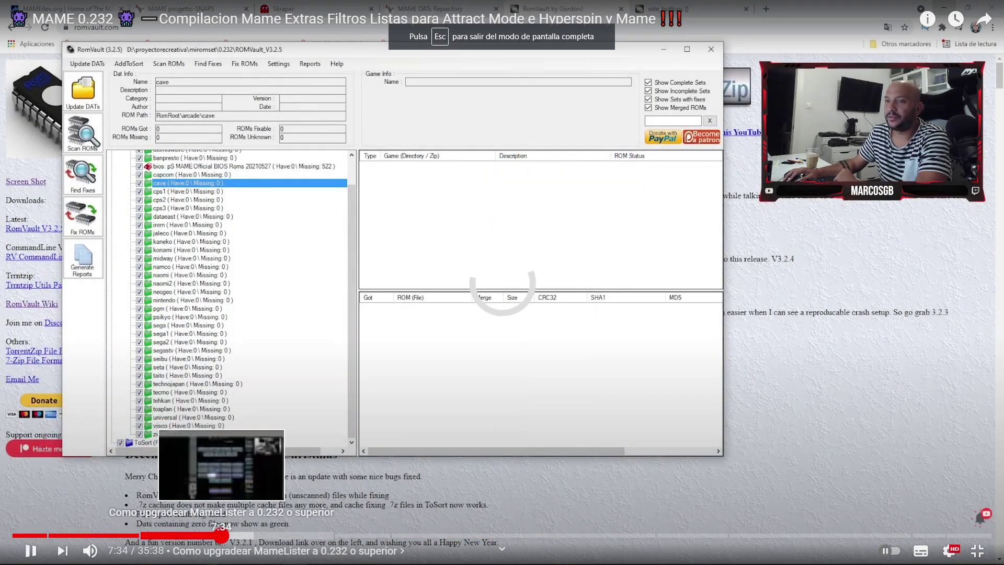
click(220, 535)
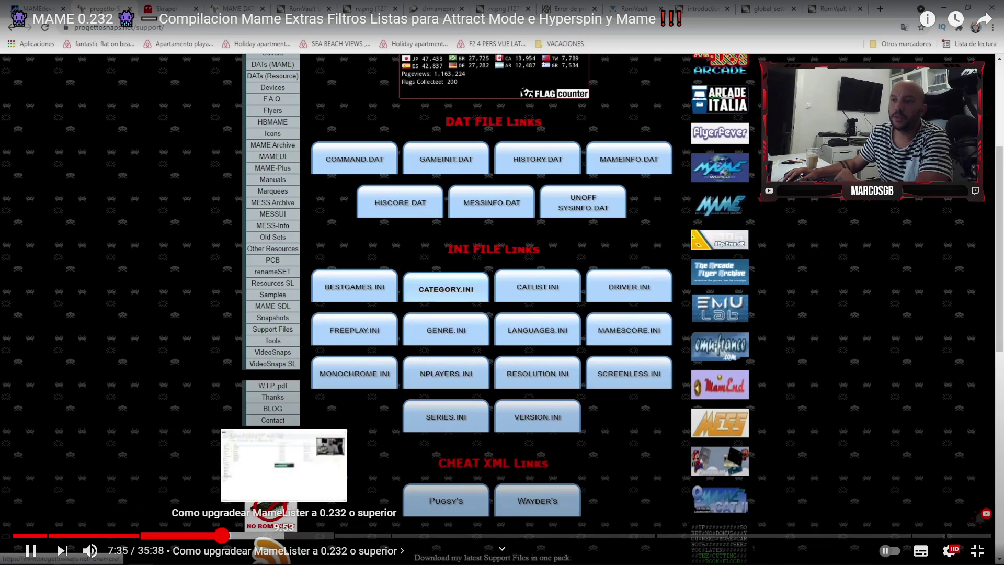
click(284, 535)
click(359, 535)
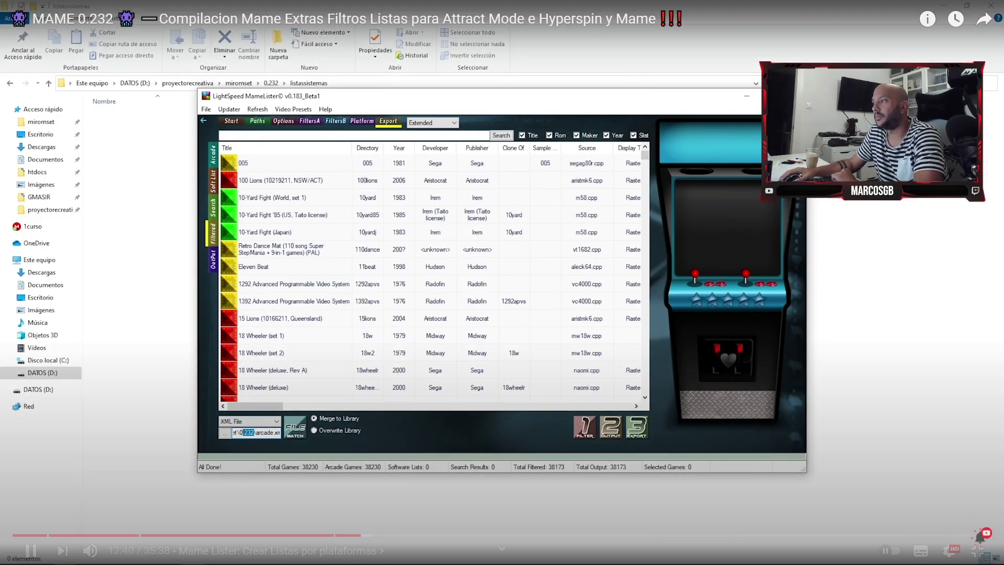
key(Escape)
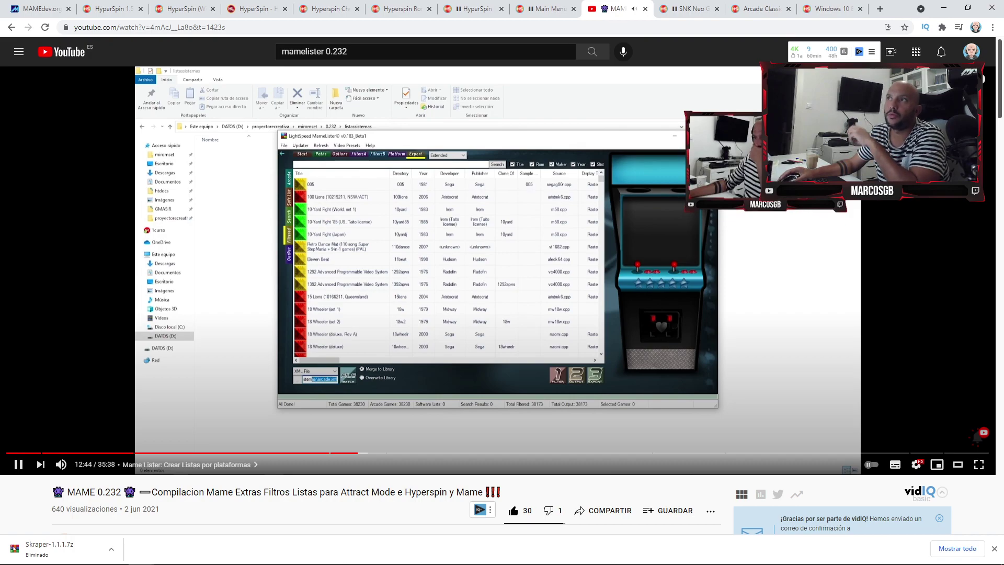
- Close the YouTube video tab and look over the HyperList and Hyperspin Checker pages
click(645, 9)
click(272, 9)
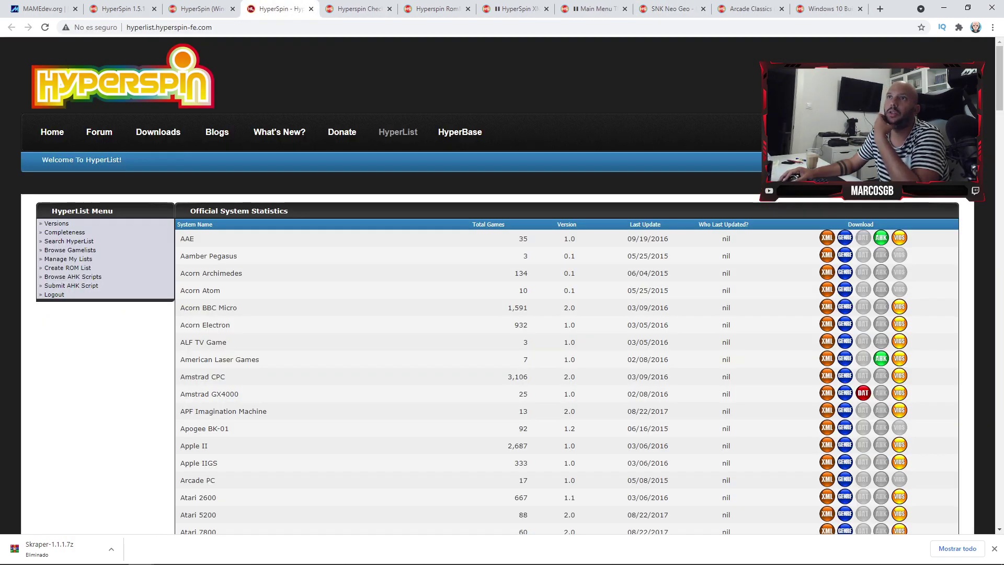
click(356, 8)
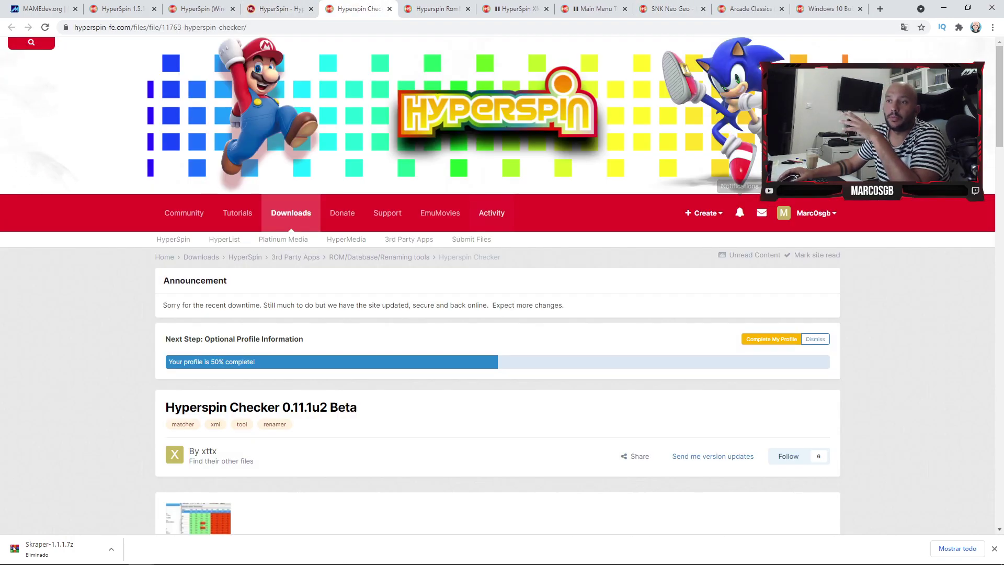
scroll(492, 110, down, 2)
scroll(492, 110, down, 1)
- Close the Hyperspin RomManager, HyperSpin XML Beta and Hyperspin Checker tabs
click(436, 9)
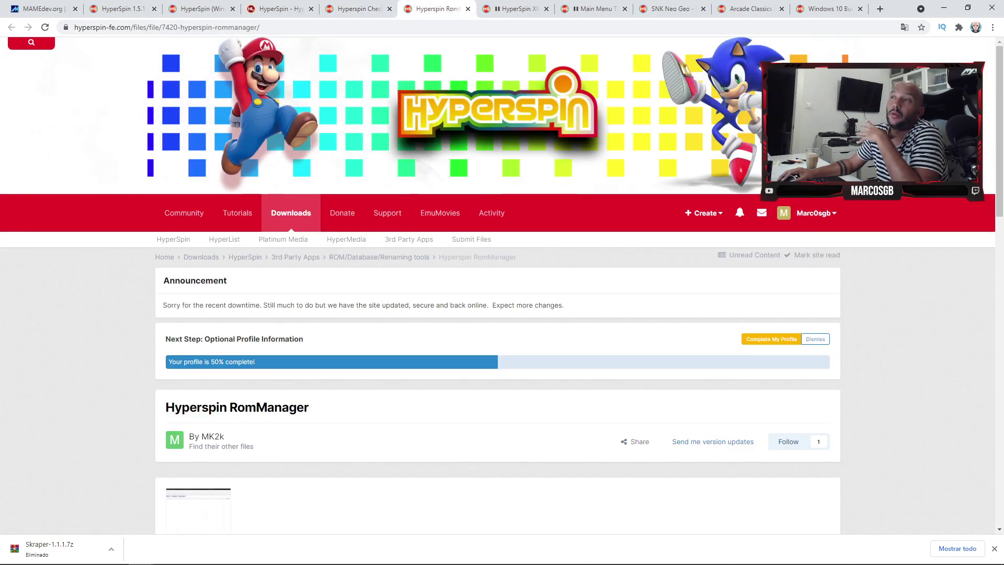
key(ctrl+w)
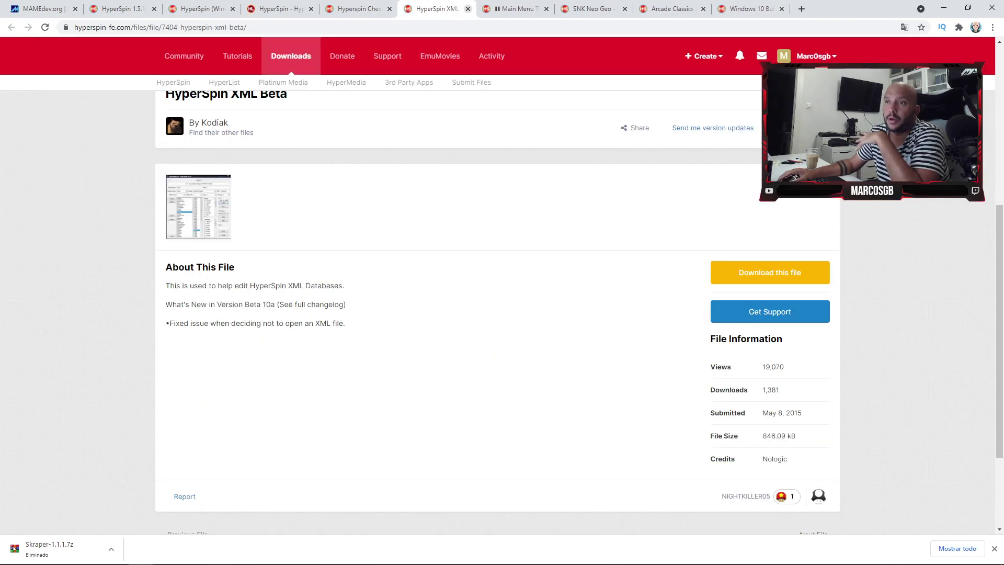
click(467, 9)
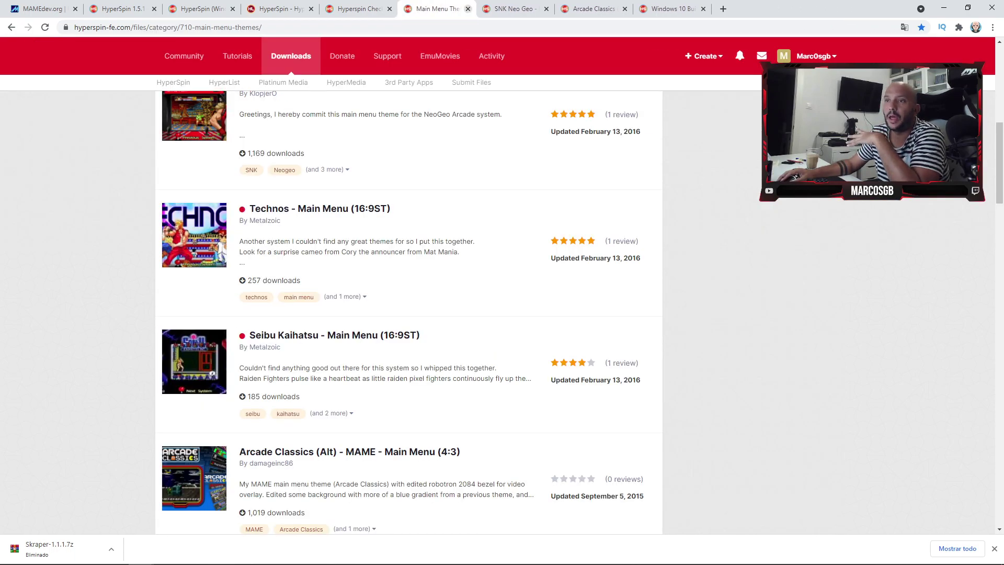
click(361, 9)
click(390, 9)
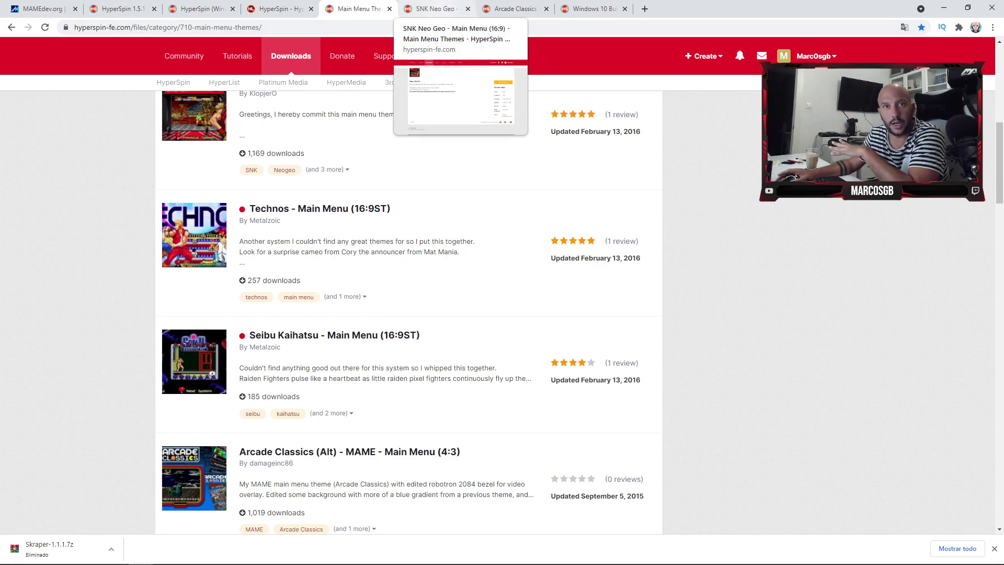
- Browse the available themes in the Main Menu Themes category
scroll(408, 314, down, 2)
scroll(408, 313, down, 2)
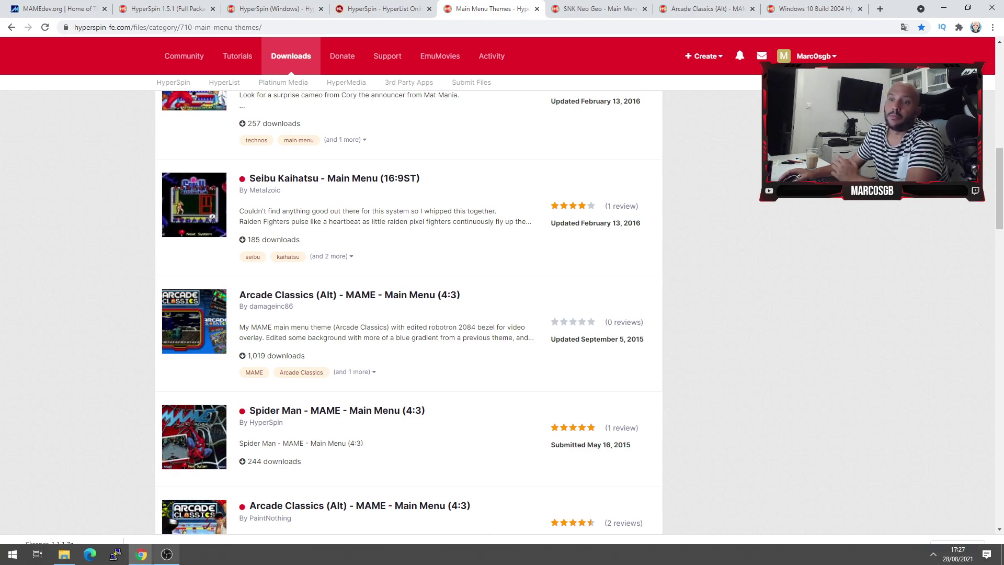
- Look over the open theme, HyperList and HyperSpin (Windows) pages, ending on the HyperSpin 1.5.1 (Full Package) page
mouse_move(141, 554)
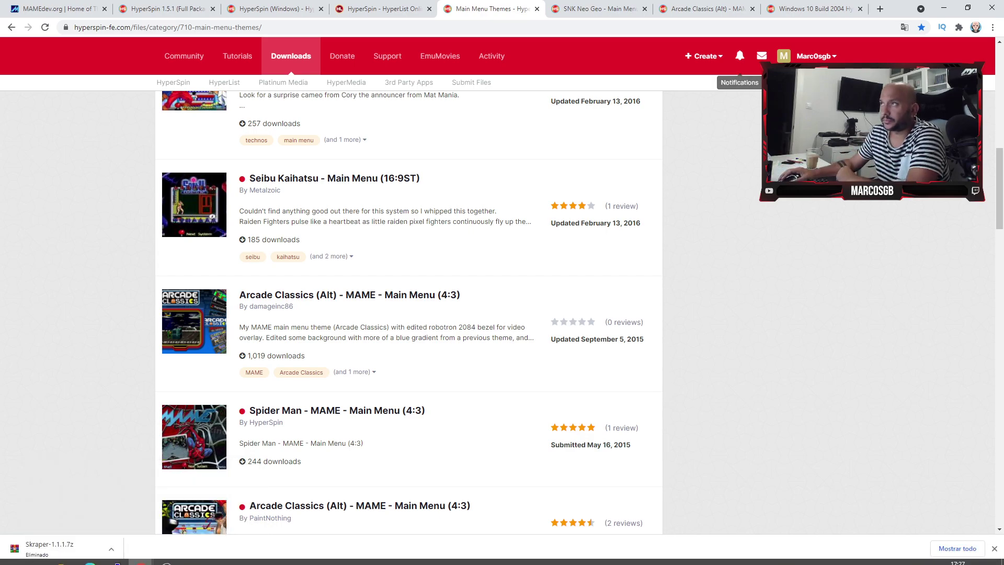
click(599, 9)
click(384, 9)
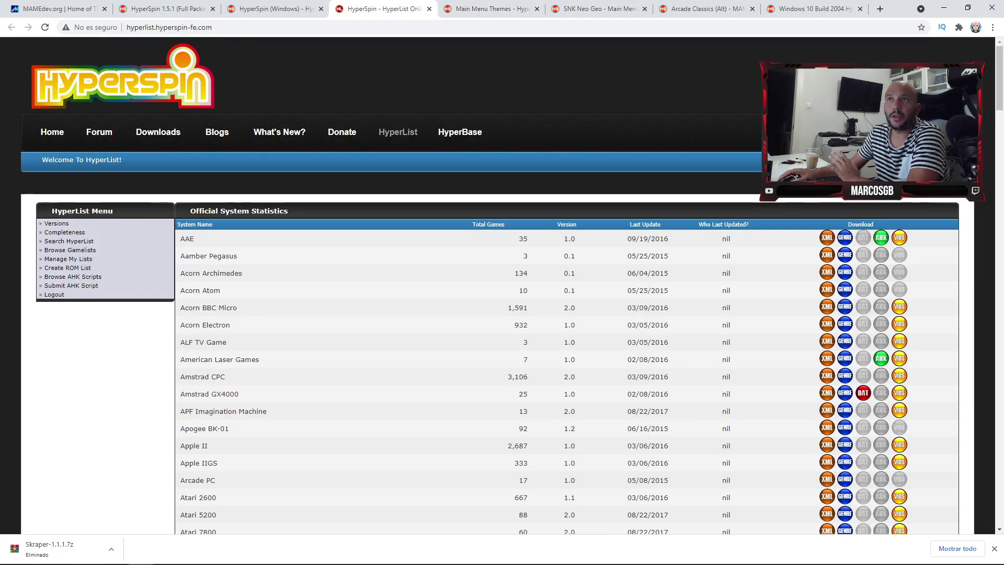
click(275, 9)
key(ctrl+shift+Tab)
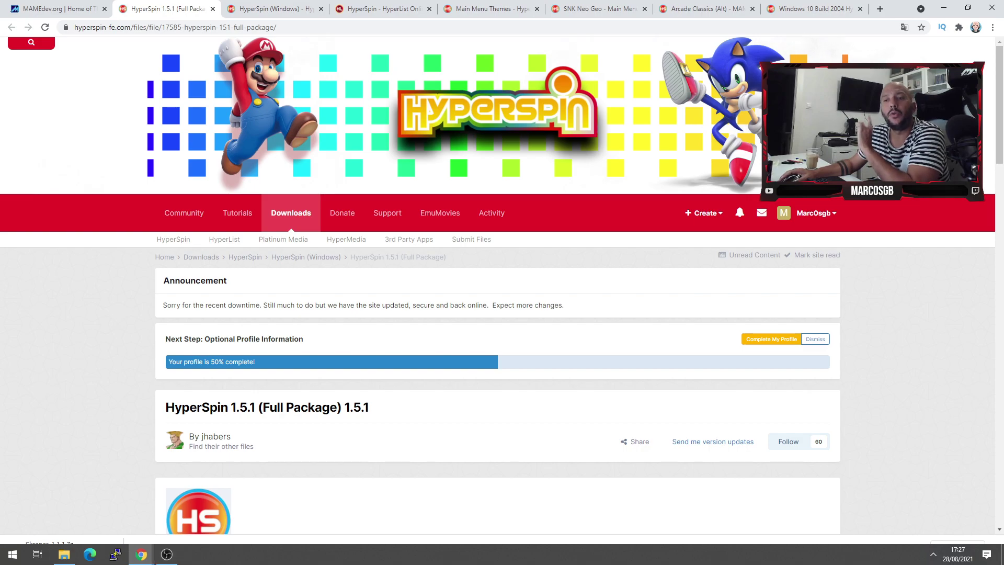
- Open YouTube, view the Skraper UI video's section on individual system options, and close the video
key(ctrl+t)
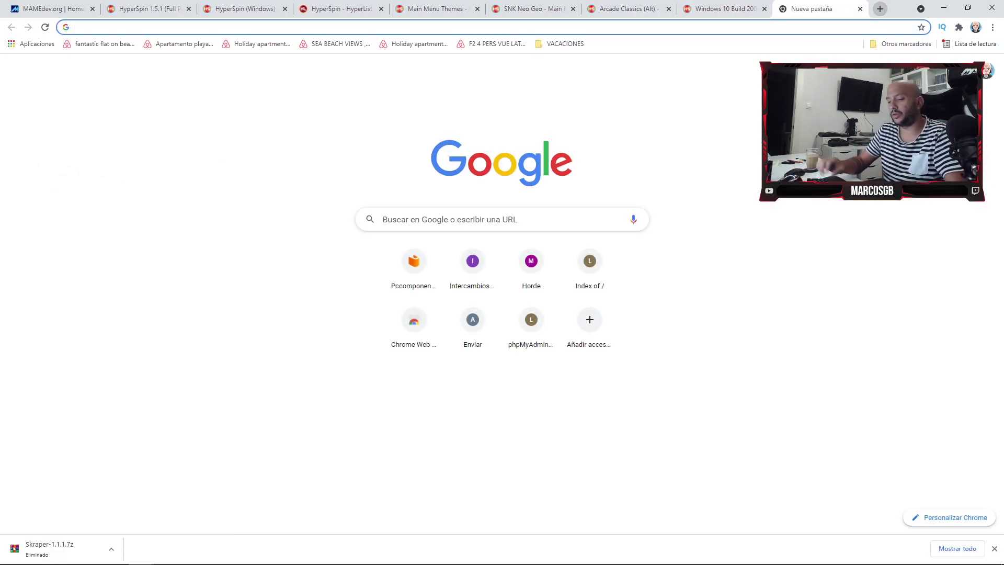
text(yo)
key(Return)
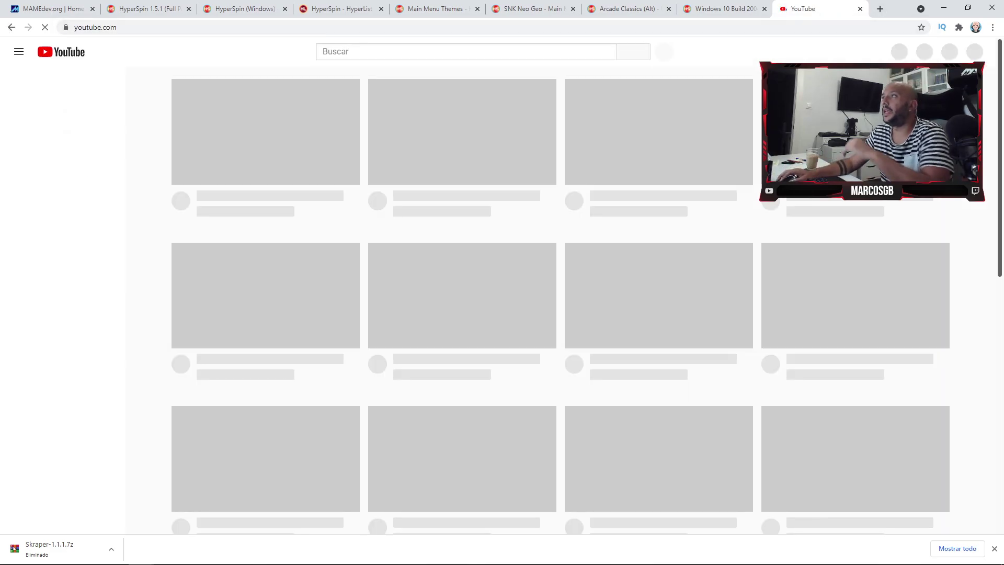
key(ctrl+w)
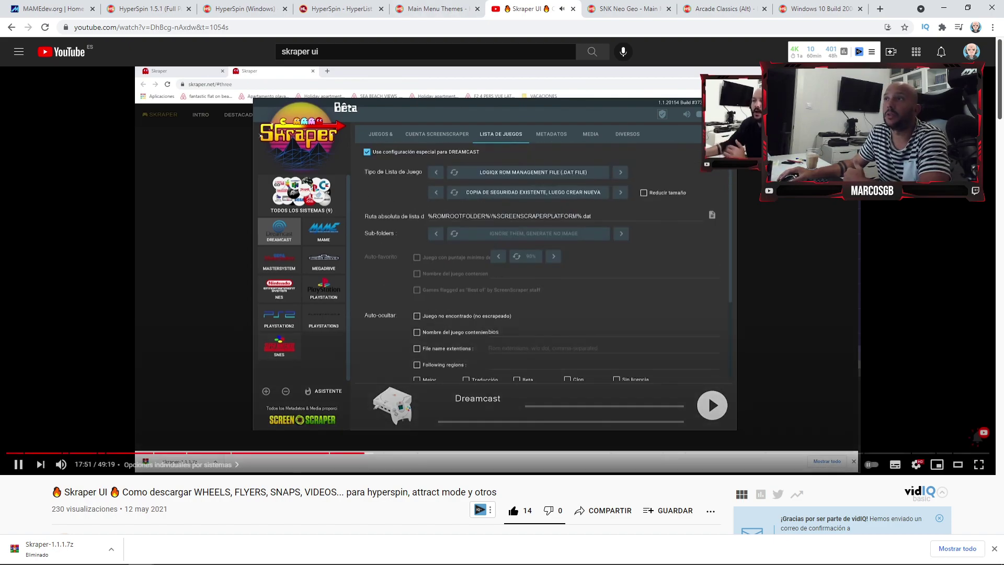
drag(528, 9, 880, 9)
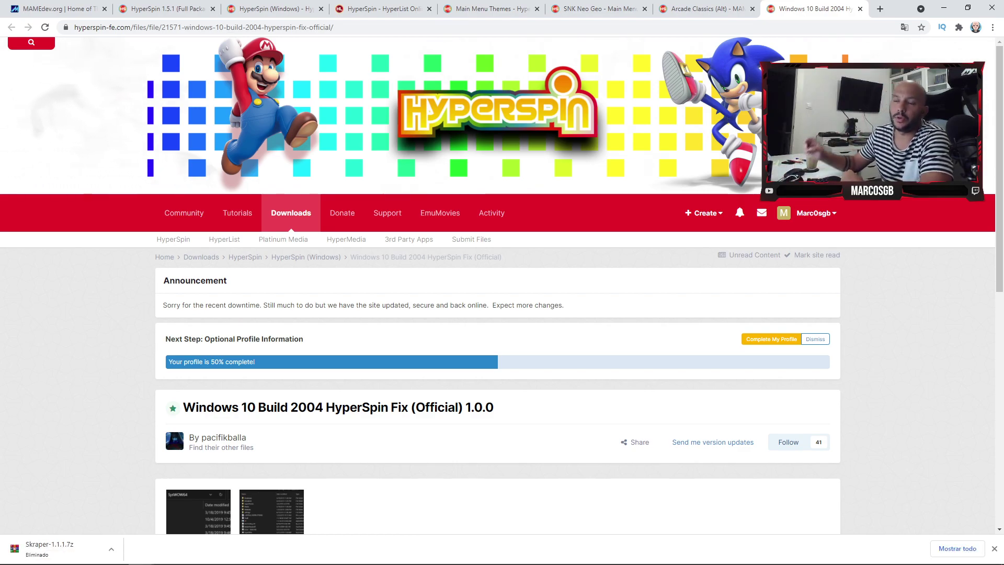
- Examine the Windows 10 Build 2004 HyperSpin Fix (Official) page and its instructions for the sxs.dll file
scroll(787, 439, down, 4)
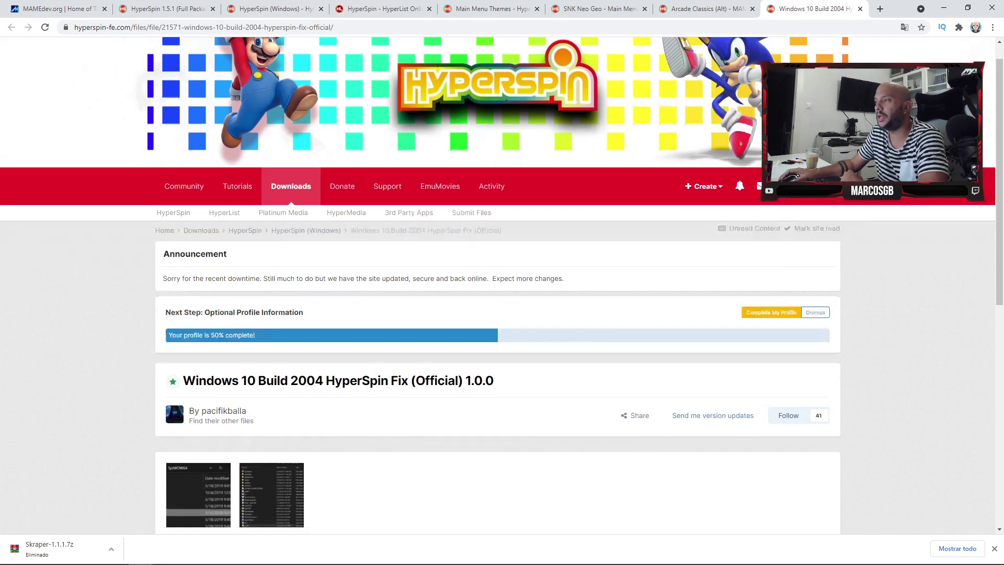
scroll(787, 439, down, 2)
scroll(786, 439, up, 5)
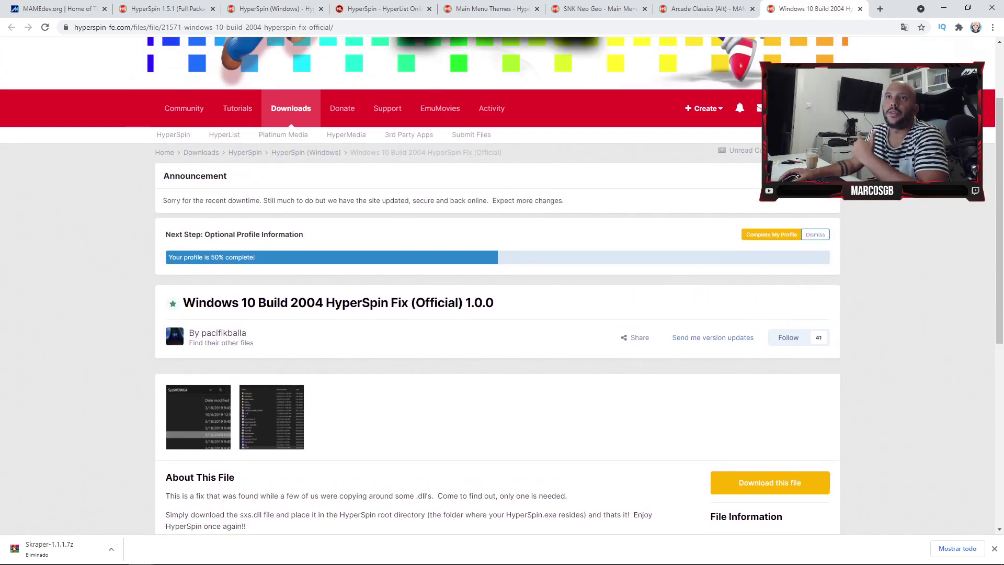
- Check the existing HyperSpin_1.5.1 folder inside mame0235\hisperspyn in File Explorer and permanently delete it
click(64, 553)
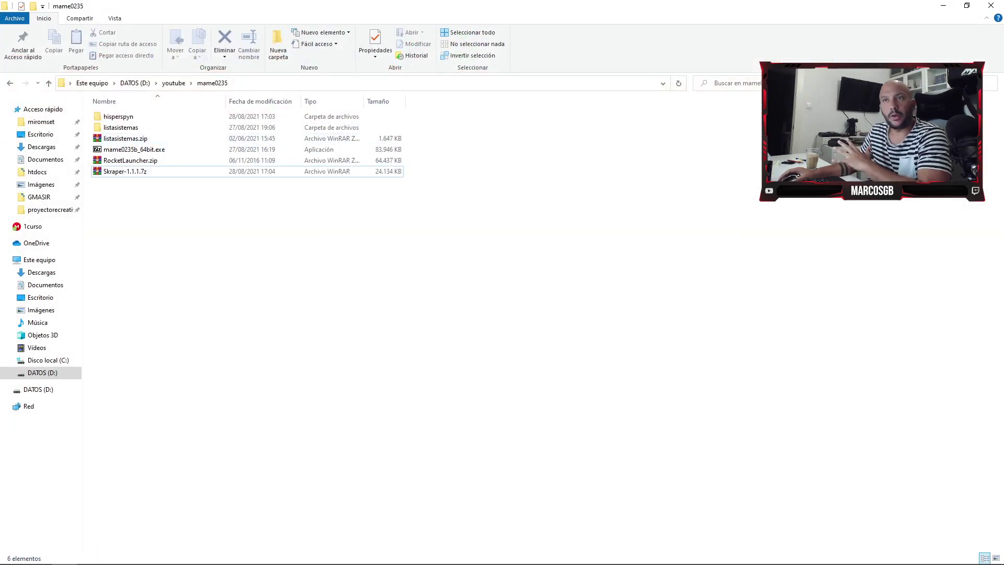
double_click(118, 116)
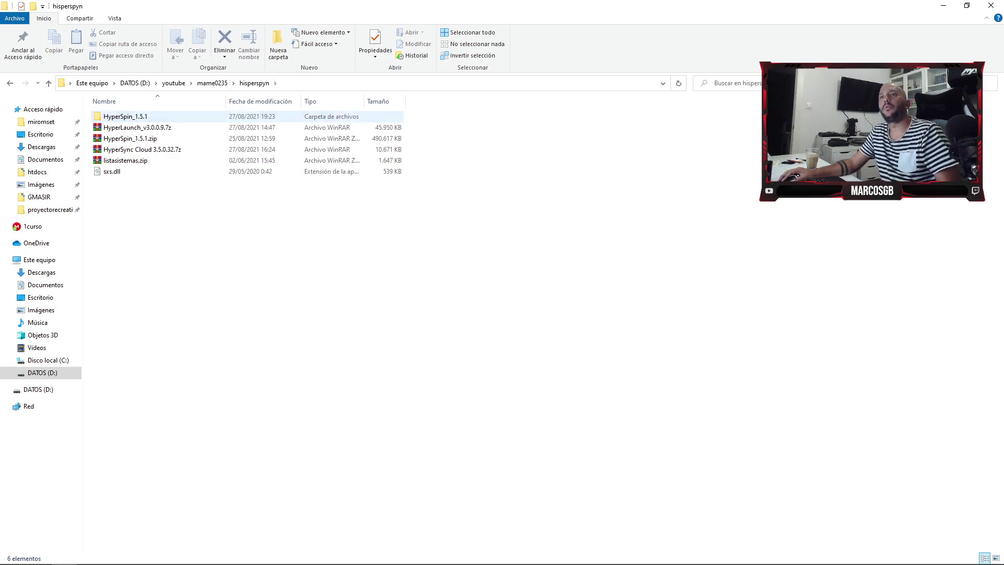
double_click(120, 116)
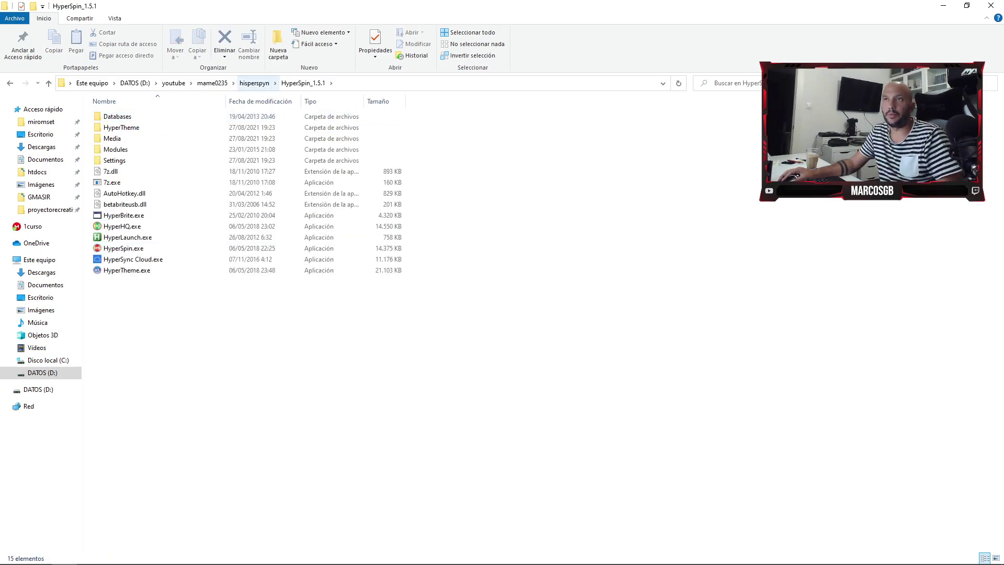
click(254, 83)
key(shift+Delete)
key(Return)
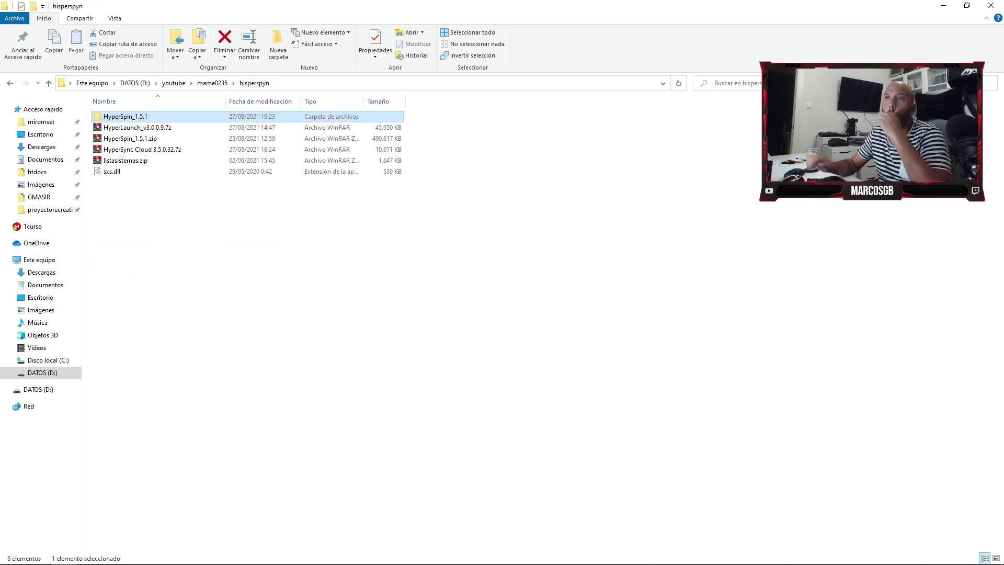
- Extract HyperSpin_1.5.1.zip into its own HyperSpin_1.5.1 folder
click(130, 127)
right_click(110, 131)
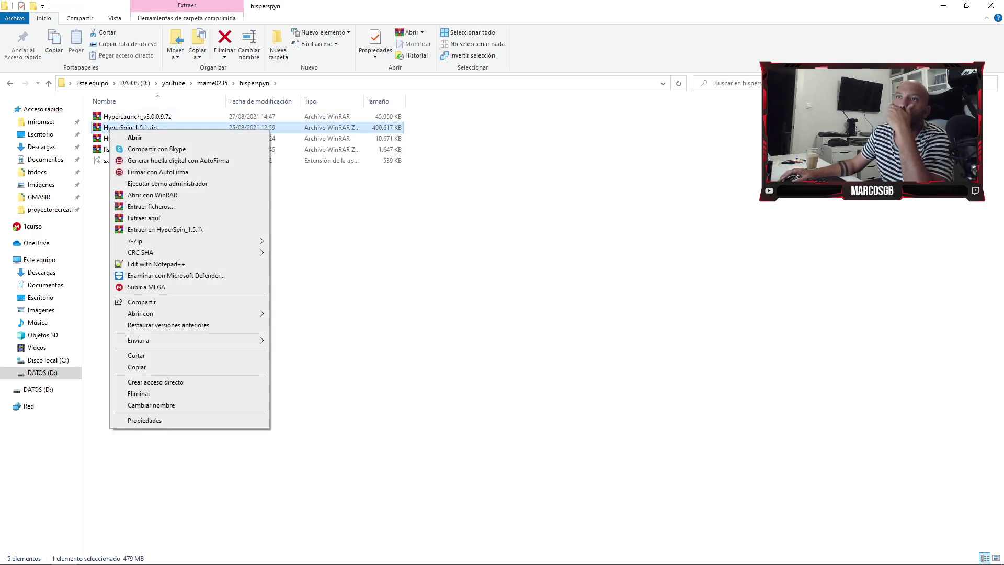
click(165, 229)
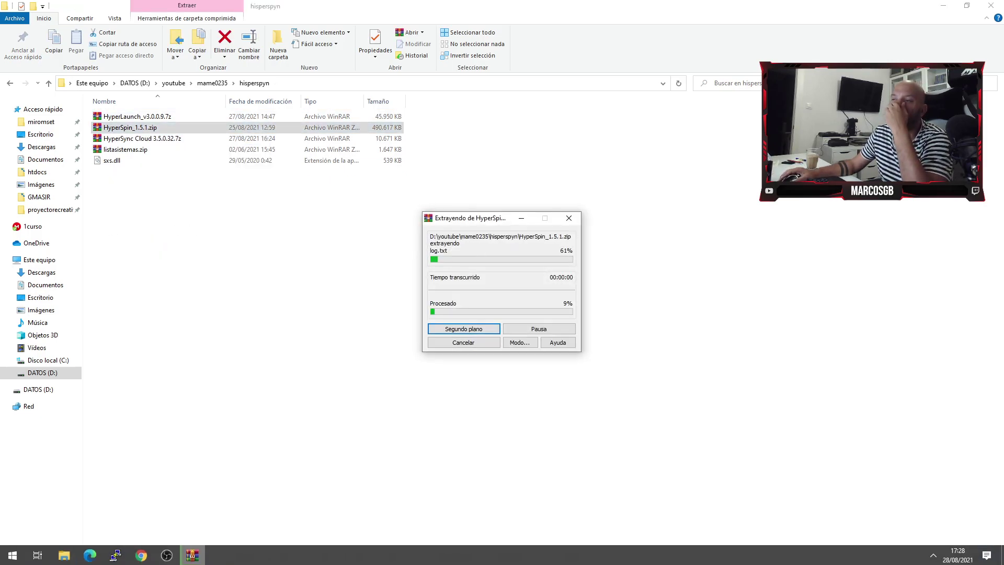
- Copy sxs.dll from the hisperspyn folder into the extracted HyperSpin_1.5.1 folder, checking the fix's web page along the way
click(112, 171)
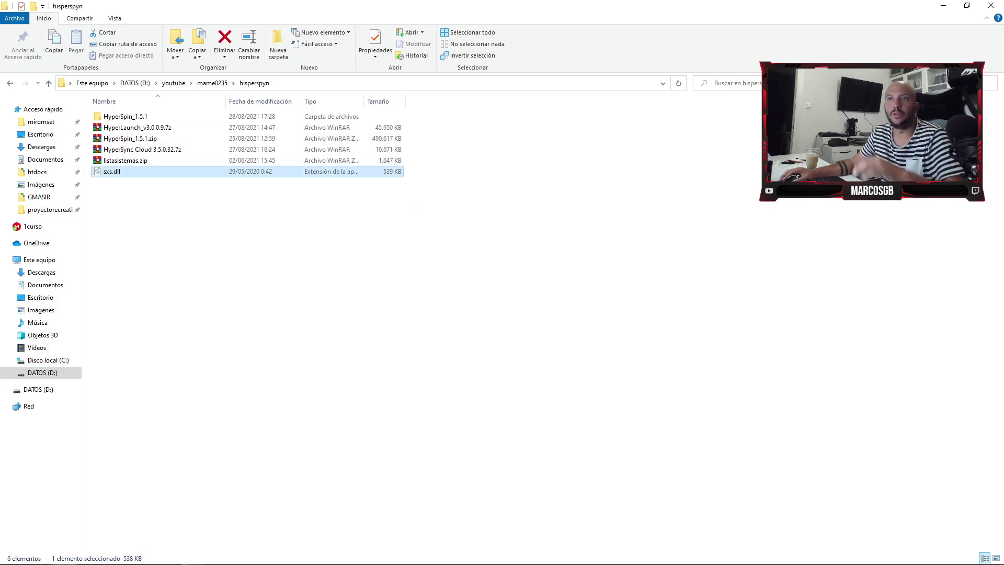
key(alt+Tab)
key(alt+Tab)
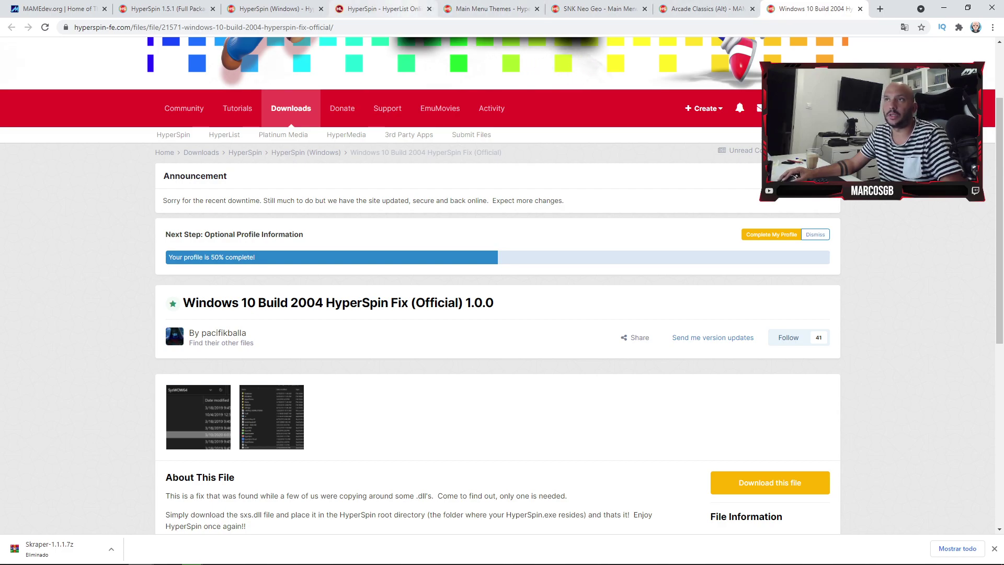
click(269, 9)
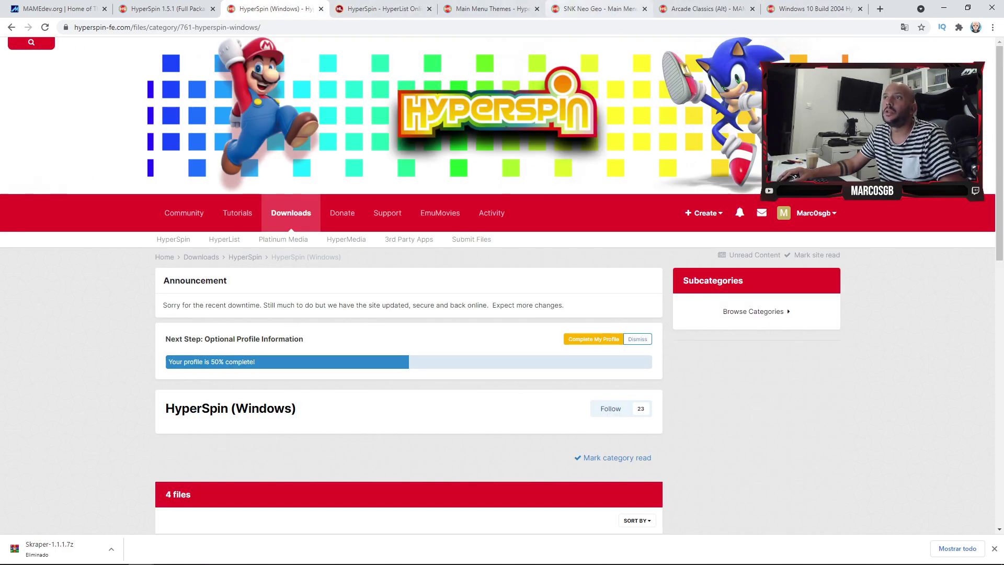
click(167, 8)
key(alt+Tab)
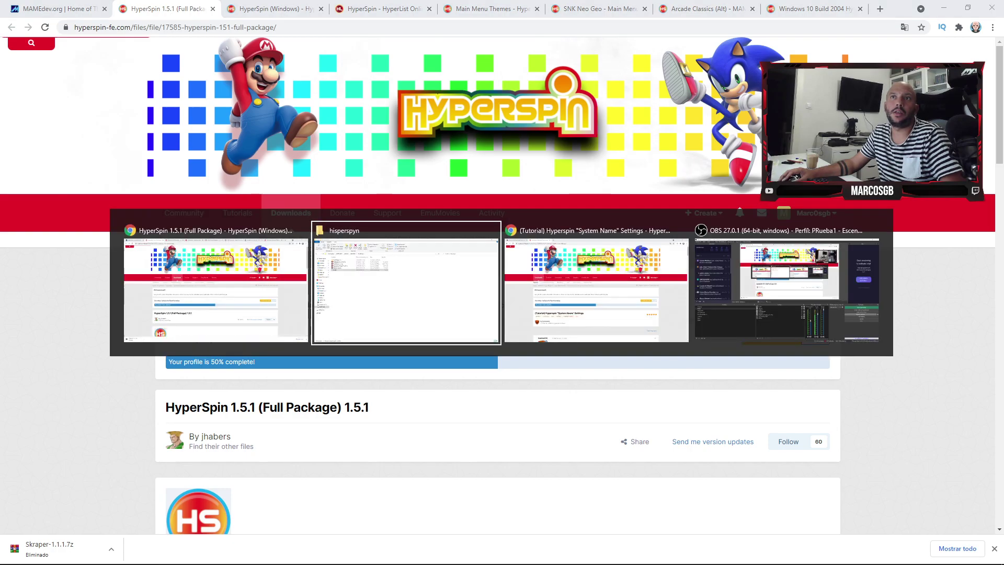
double_click(124, 116)
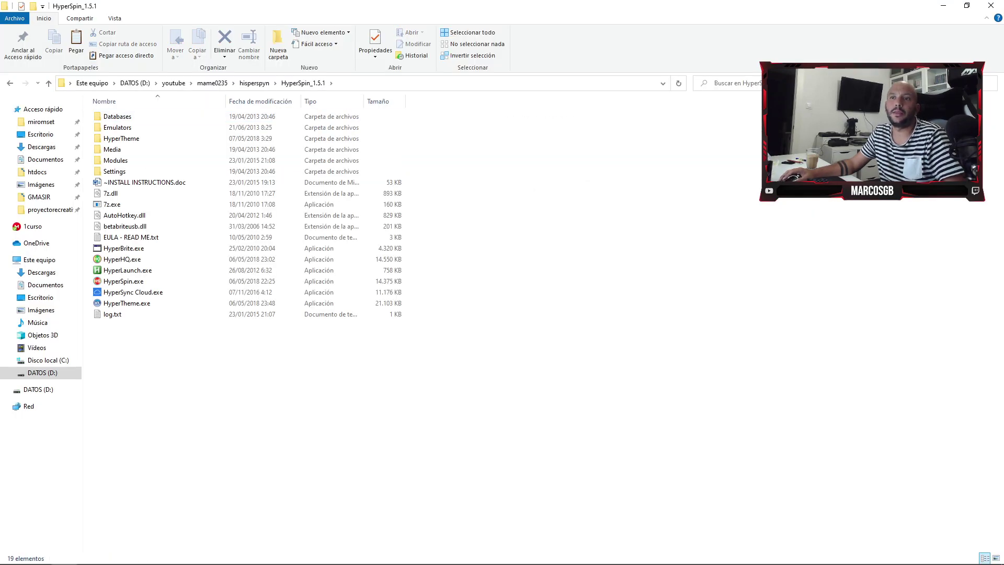
key(ctrl+v)
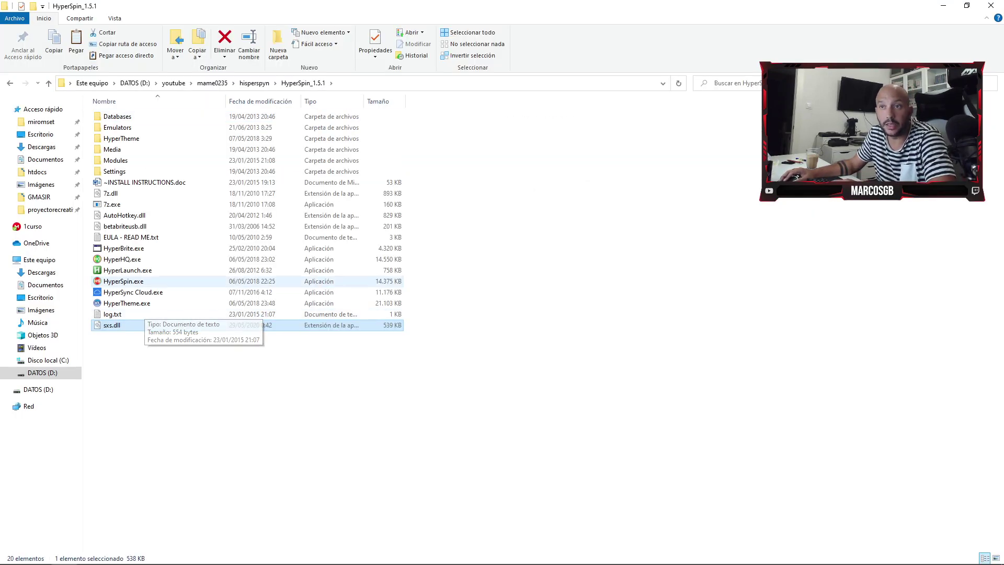
- Delete log.txt from the HyperSpin_1.5.1 folder and rename that folder to hyperspin
click(139, 314)
key(Delete)
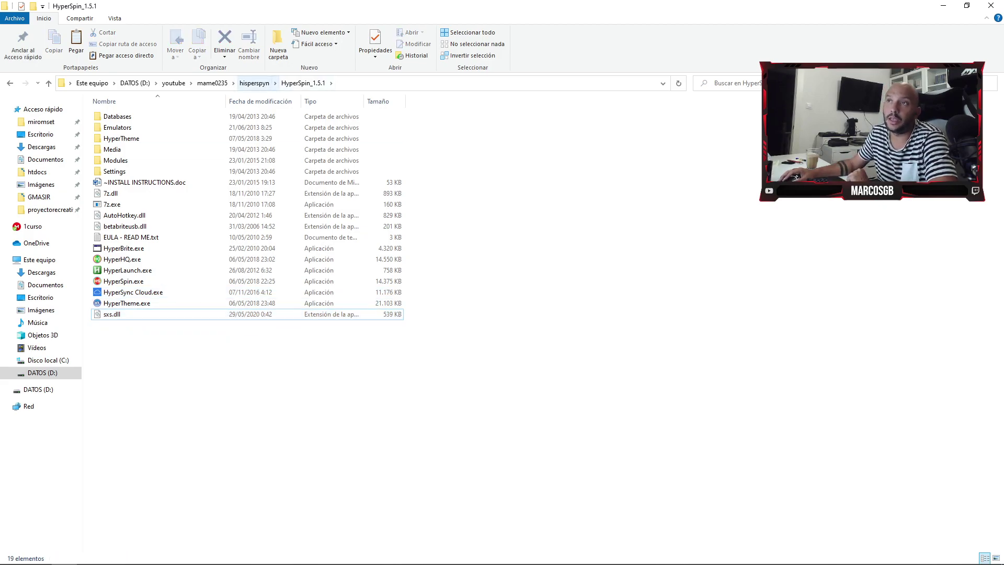
click(254, 83)
right_click(139, 117)
click(162, 430)
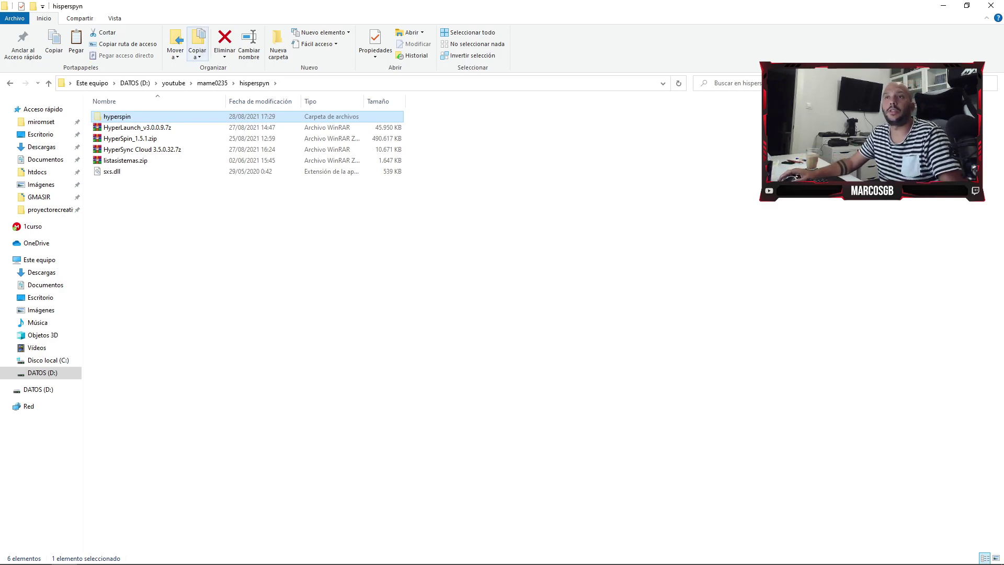
- Try to move the renamed hyperspin folder to the root of DATOS (D:)
click(134, 83)
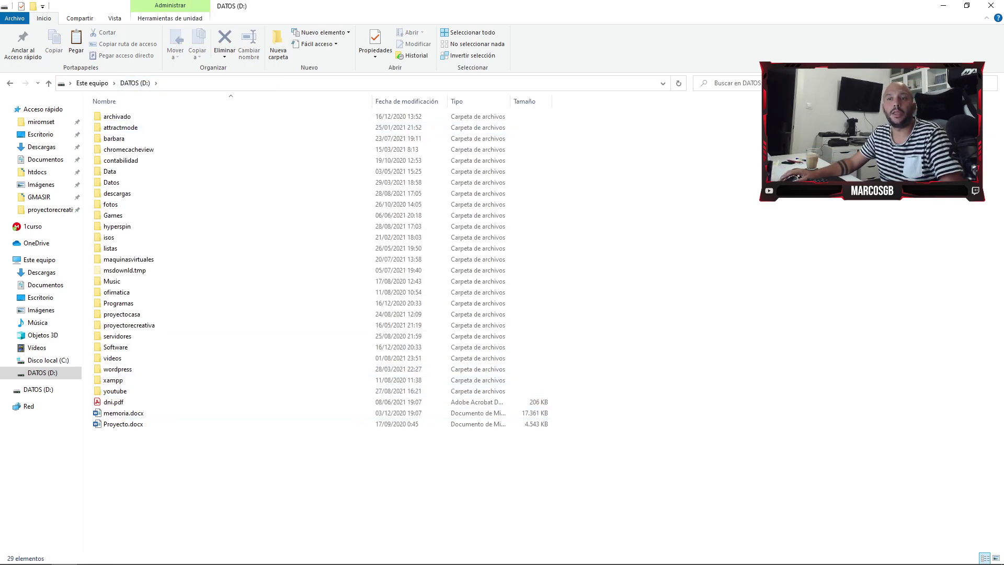
key(ctrl+v)
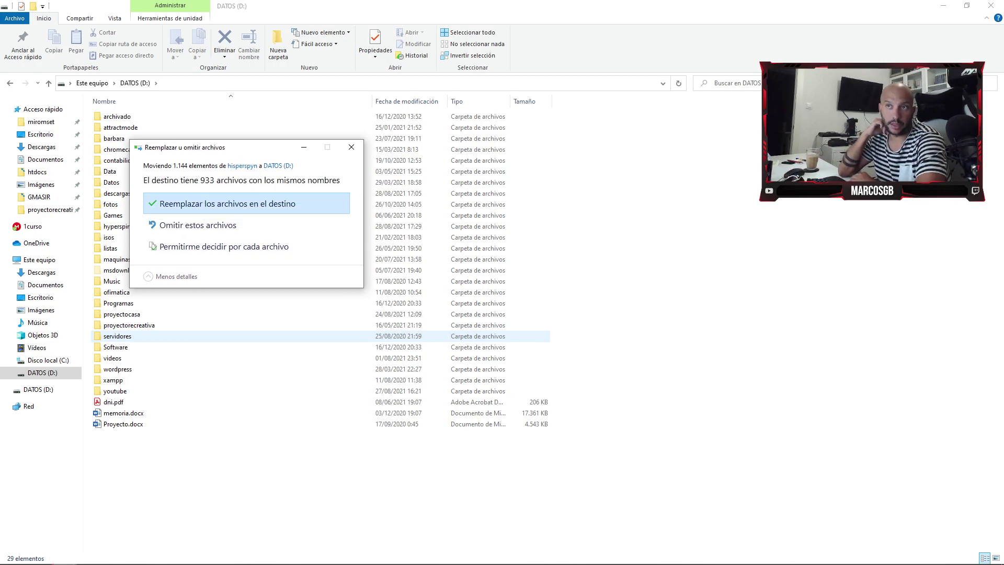
click(351, 147)
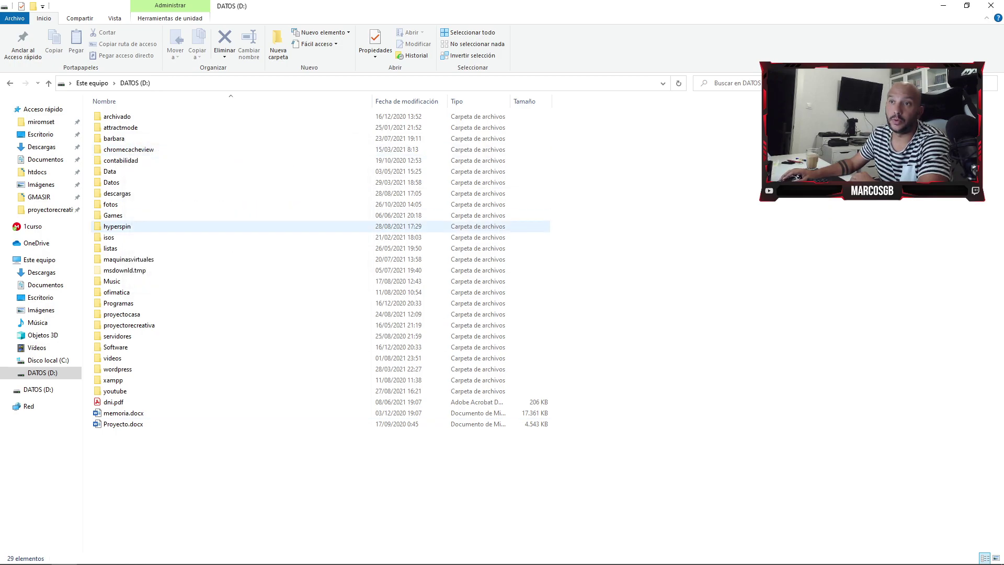
- Delete the existing hyperspin folder from the root of DATOS (D:)
click(251, 161)
click(251, 238)
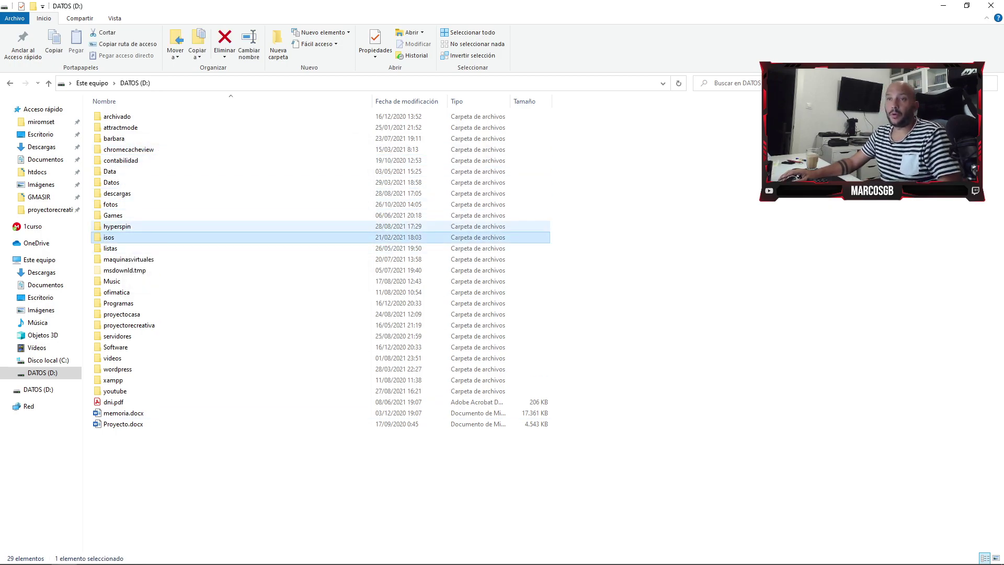
click(251, 226)
key(Delete)
key(alt+Tab)
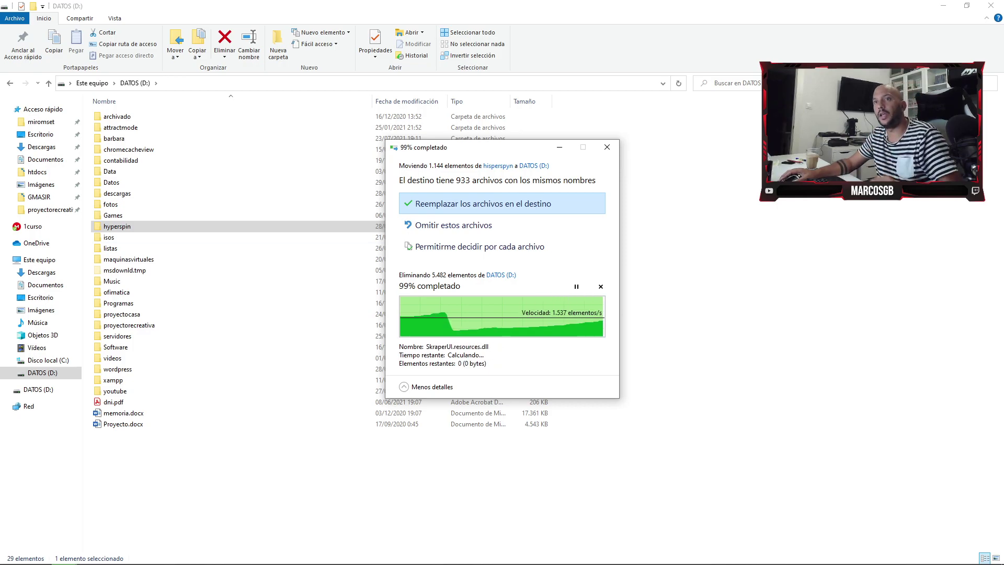
- Look through the proyectorecreativa and miromset folders in a new File Explorer window and return to DATOS (D:)
key(super+e)
click(50, 209)
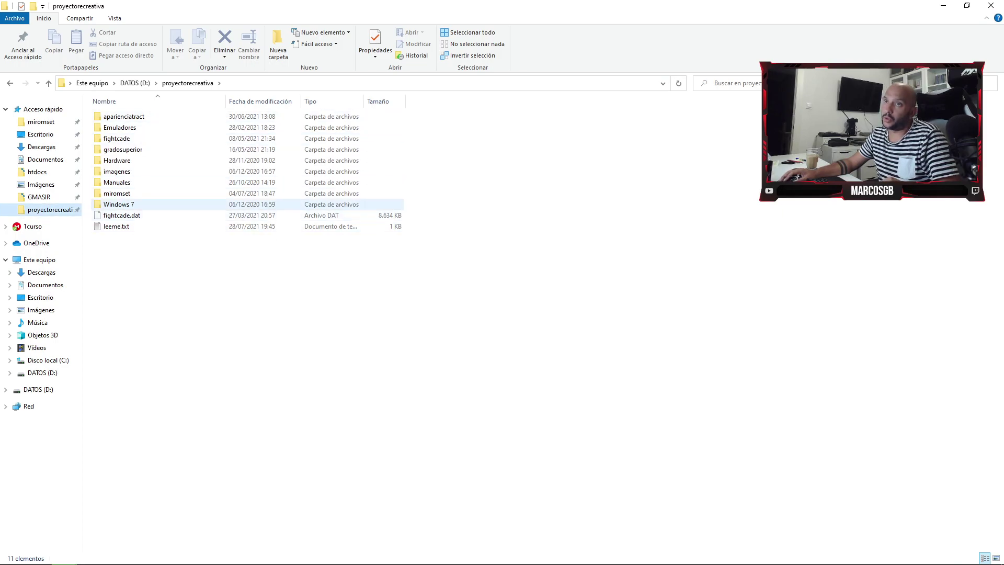
double_click(117, 193)
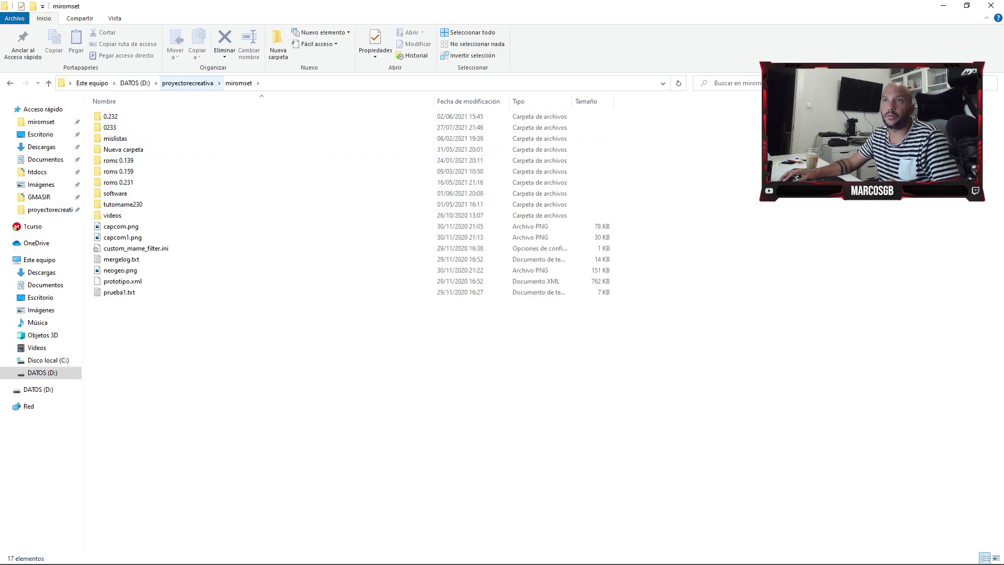
click(188, 83)
click(135, 82)
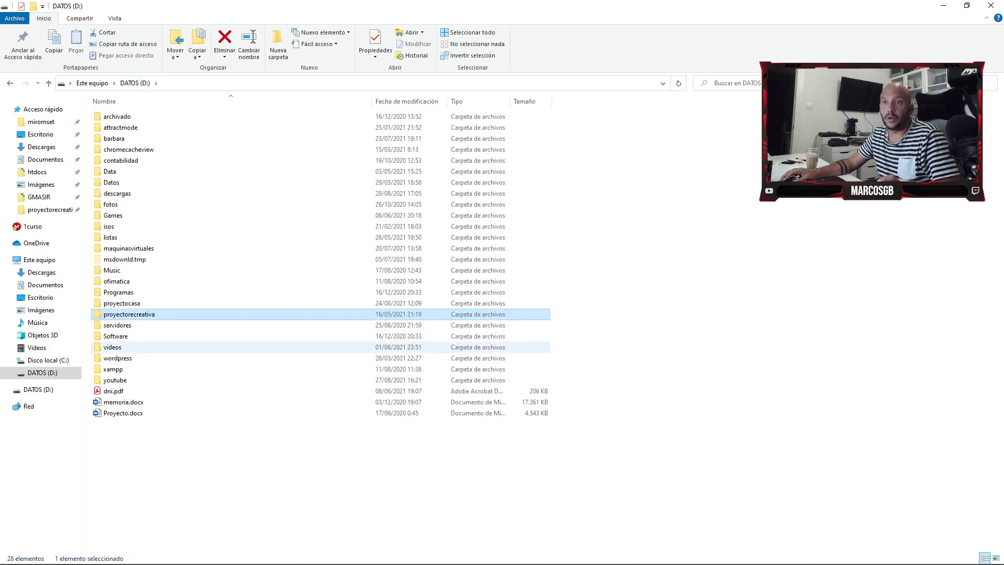
- Open the hisperspyn folder inside youtube\mame0235 on DATOS (D:)
click(116, 281)
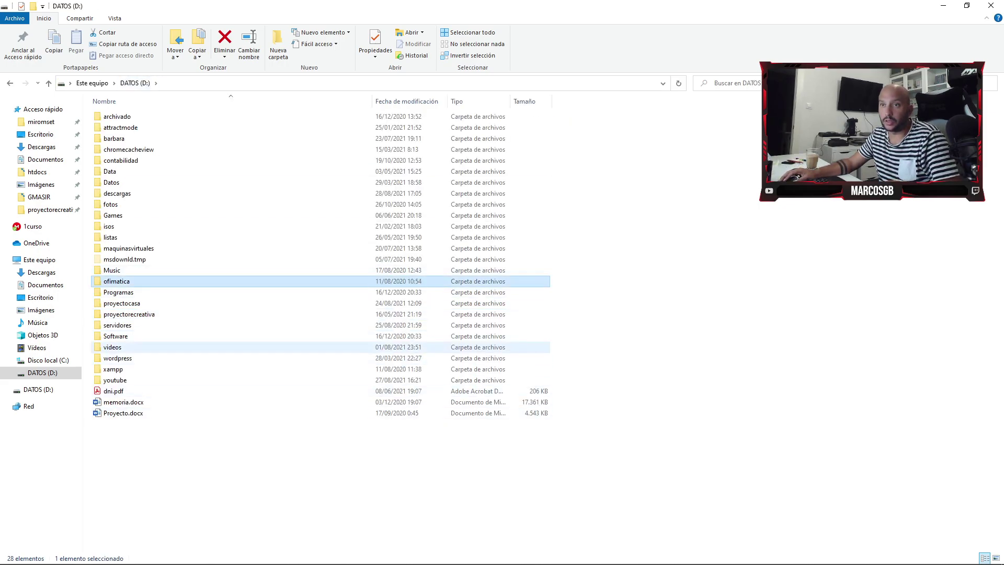
click(177, 303)
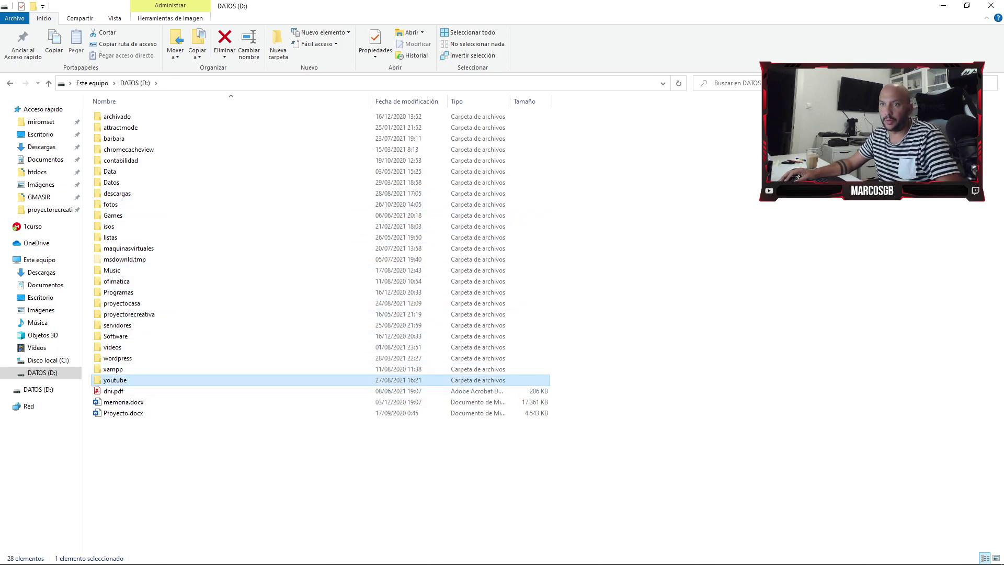
double_click(115, 379)
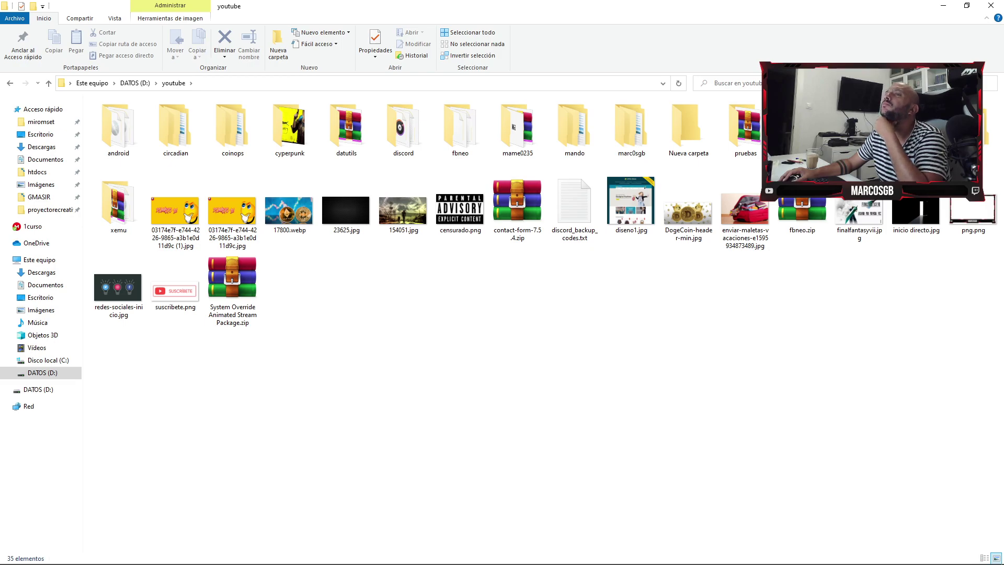
click(513, 127)
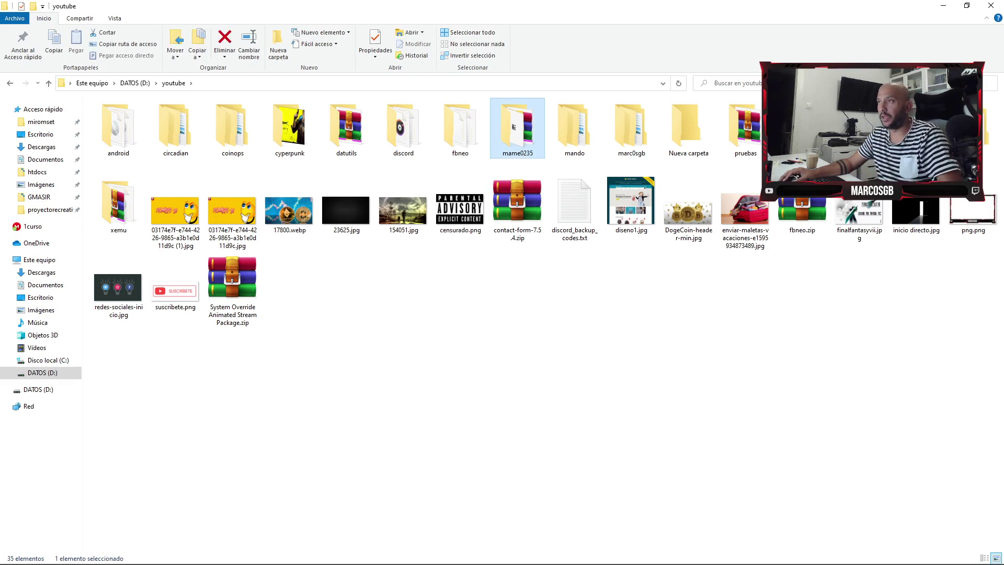
double_click(514, 126)
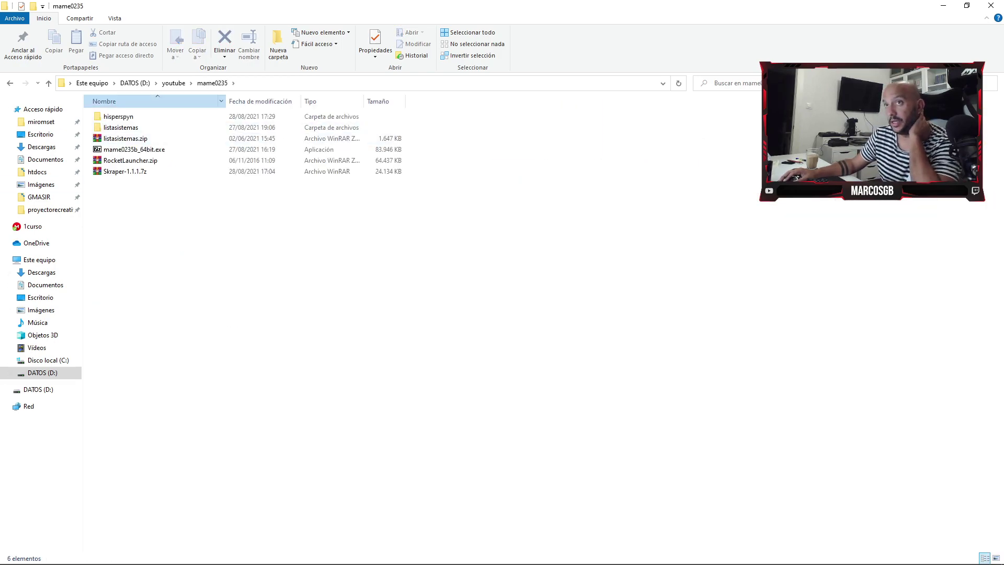
double_click(118, 171)
- Permanently delete the existing hyperspin folder from the hisperspyn folder
right_click(140, 116)
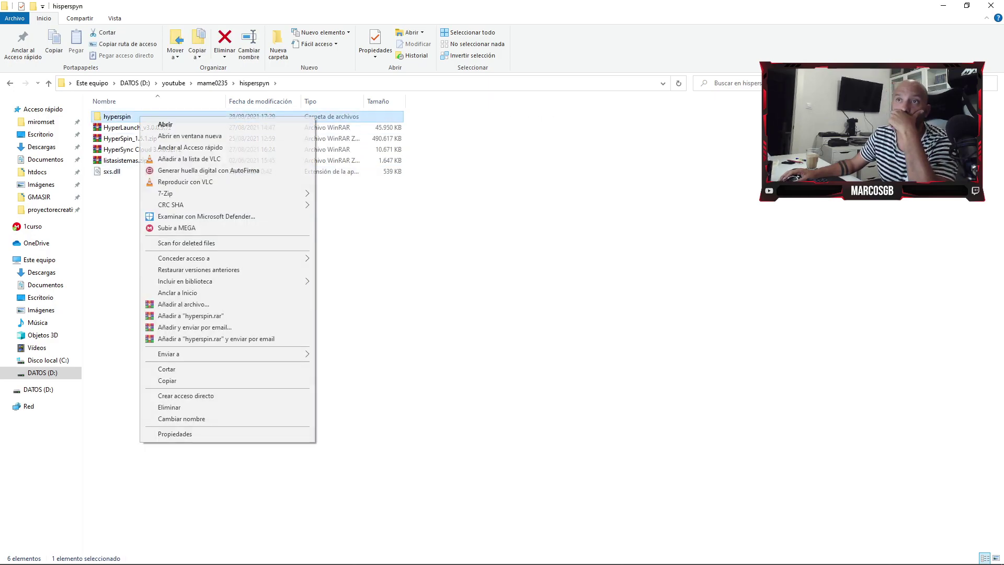
click(361, 220)
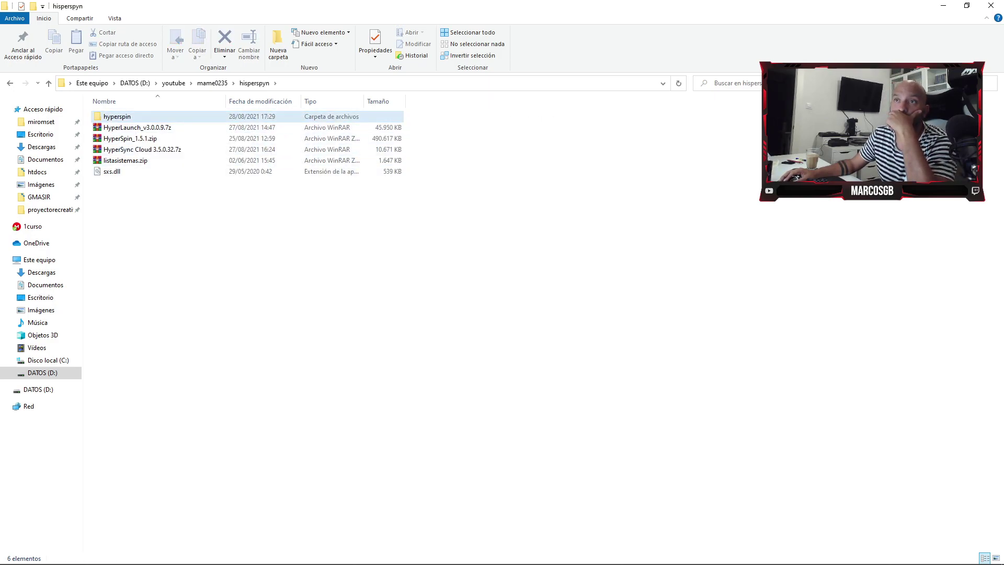
double_click(123, 116)
key(BackSpace)
key(shift+Delete)
key(Return)
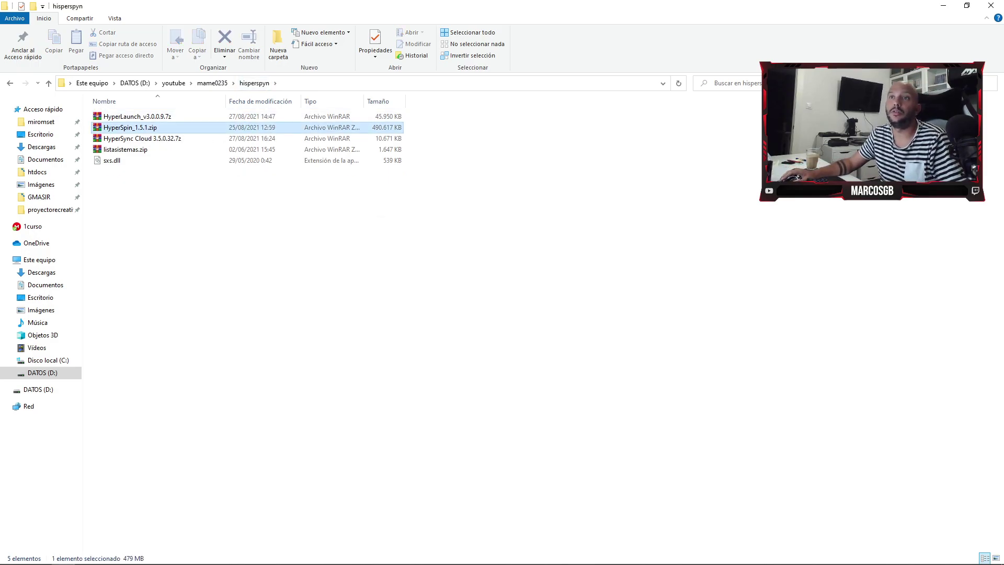
- Extract HyperSpin_1.5.1.zip into its own folder within hisperspyn and rename that folder to hyperspin
right_click(140, 128)
click(189, 228)
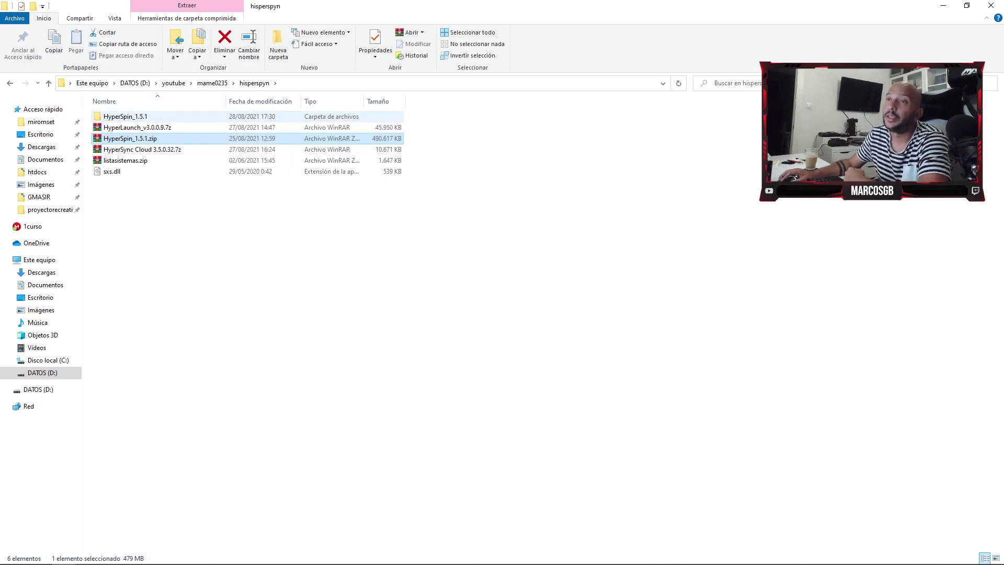
click(141, 116)
right_click(123, 116)
click(157, 418)
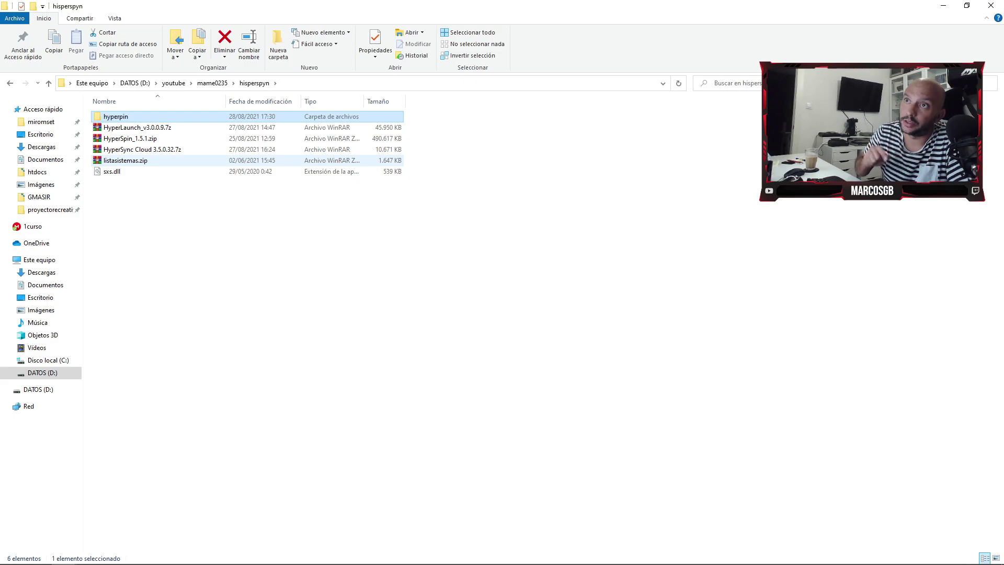
right_click(133, 116)
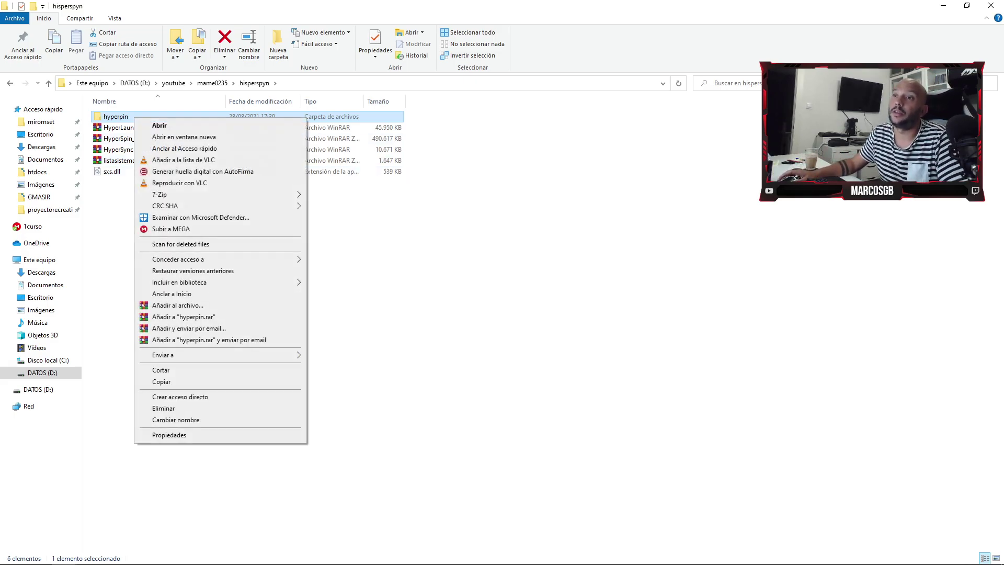
click(157, 418)
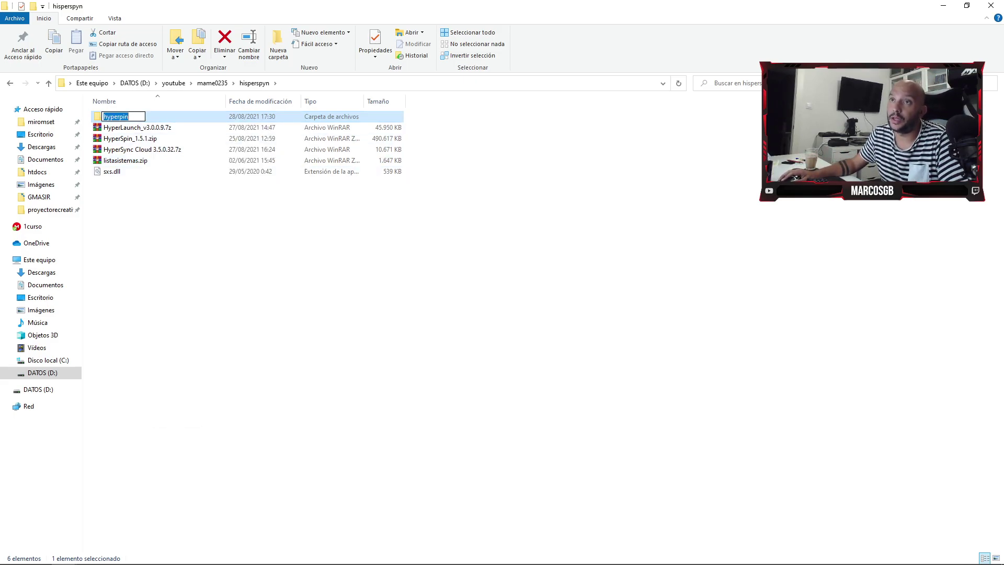
key(Return)
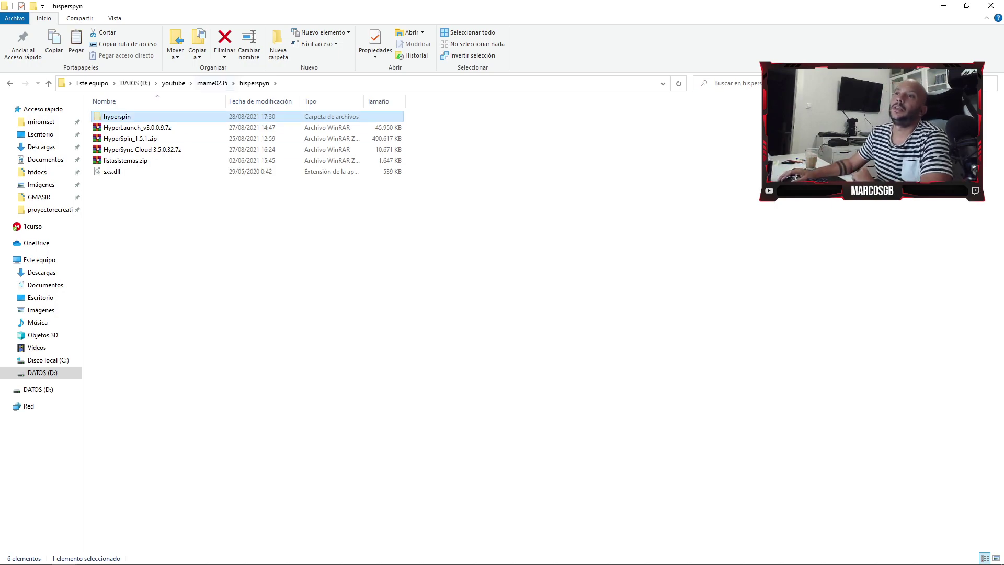
- Move the hyperspin folder to the root of DATOS (D:) and check its contents
click(212, 83)
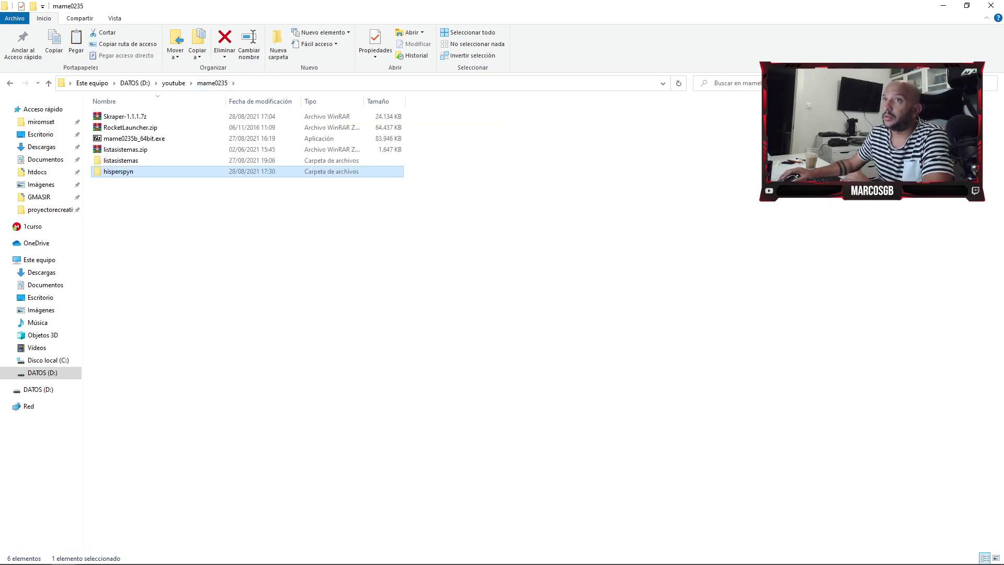
key(BackSpace)
key(BackSpace)
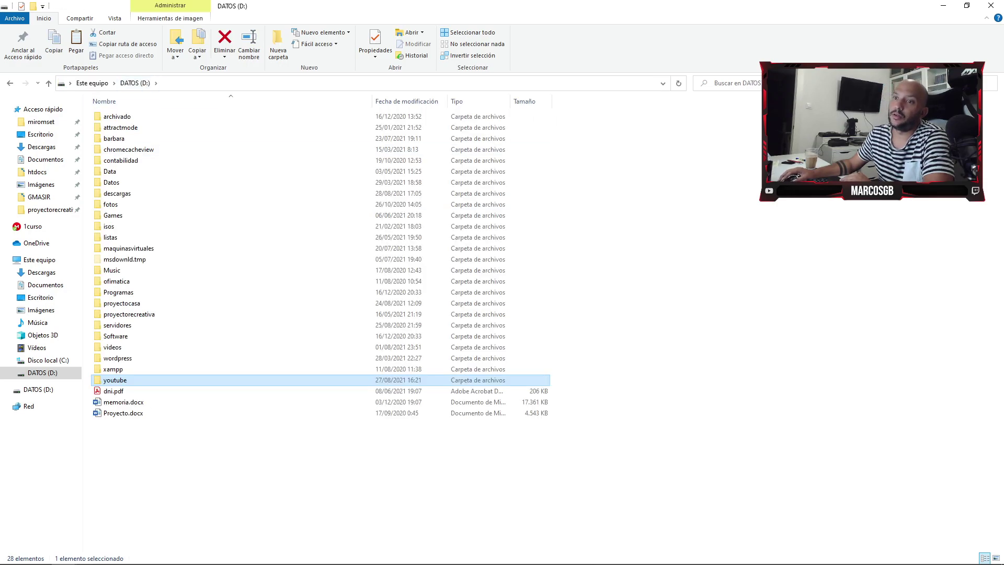
right_click(255, 320)
click(272, 394)
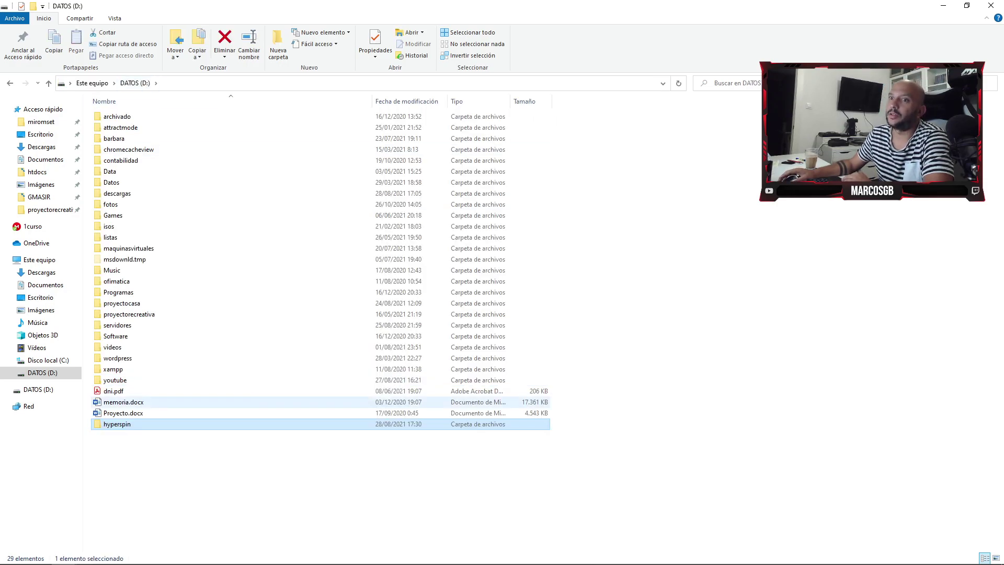
key(Return)
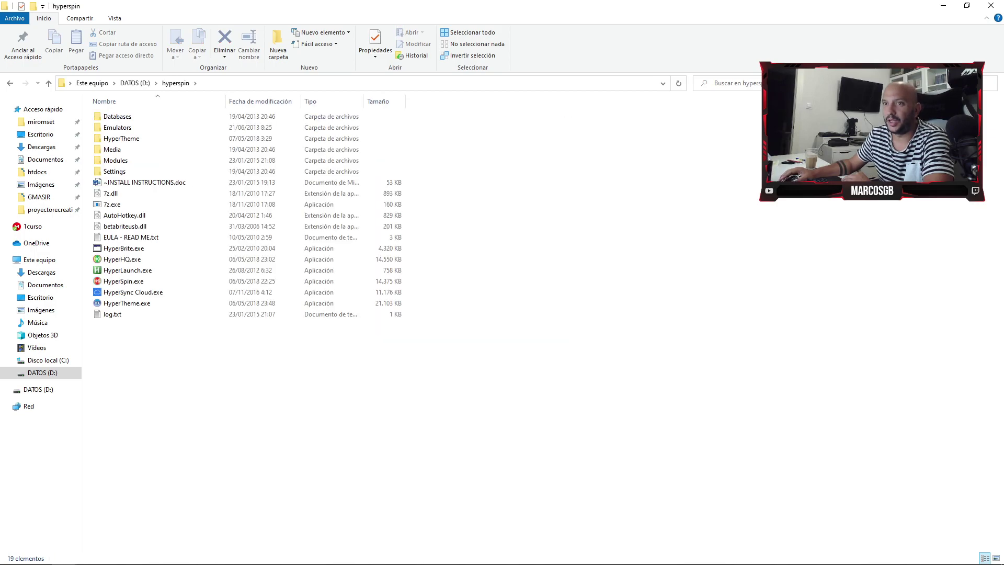
mouse_move(262, 563)
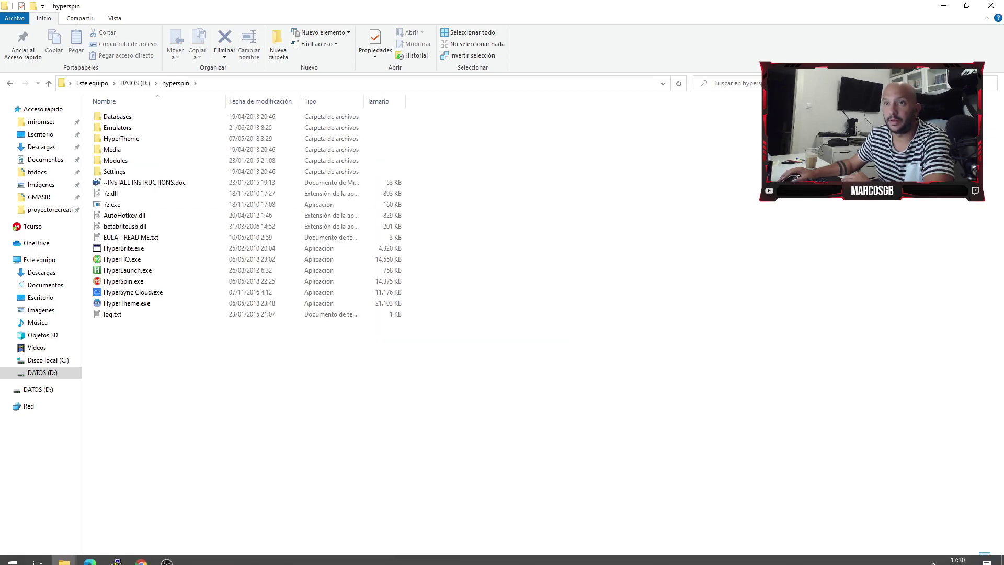
click(135, 83)
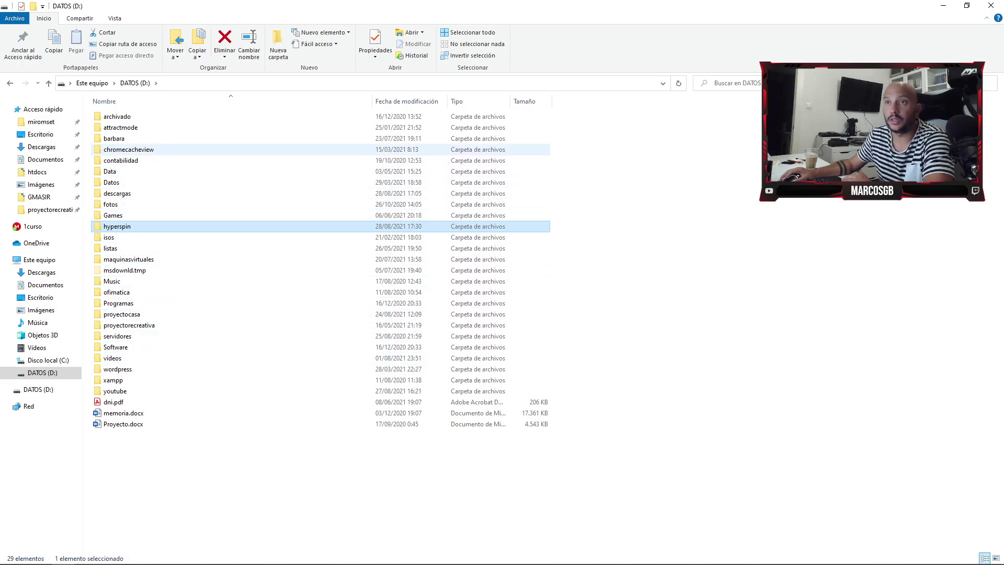
- Return to the youtube\mame0235\hisperspyn folder in the other File Explorer window and copy sxs.dll
key(alt+Tab)
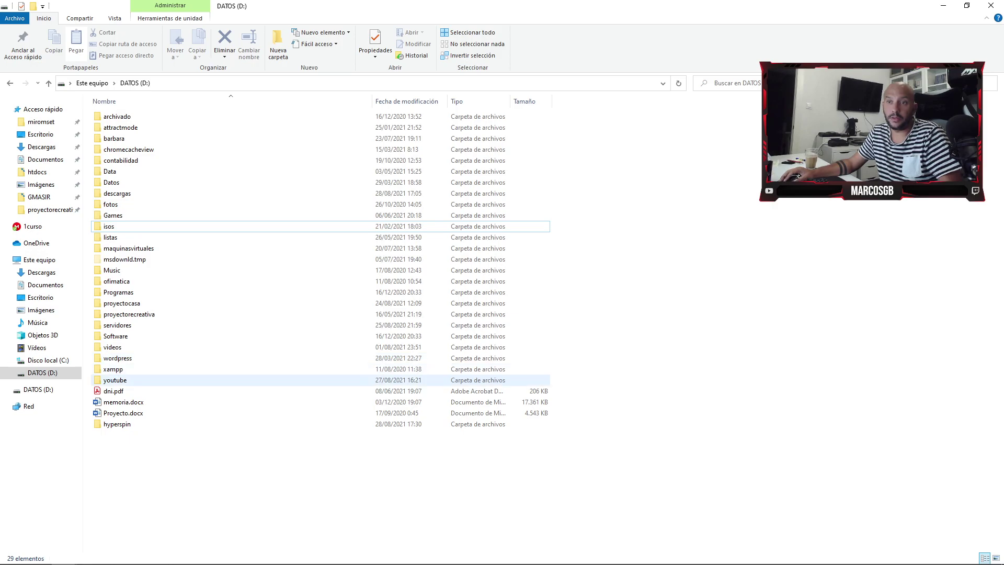
double_click(460, 380)
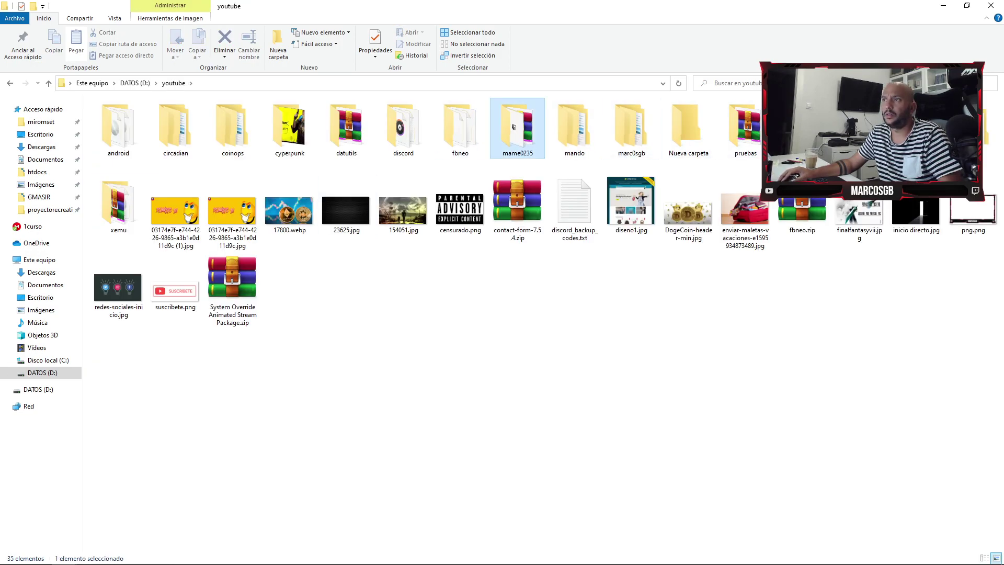
double_click(514, 127)
double_click(126, 171)
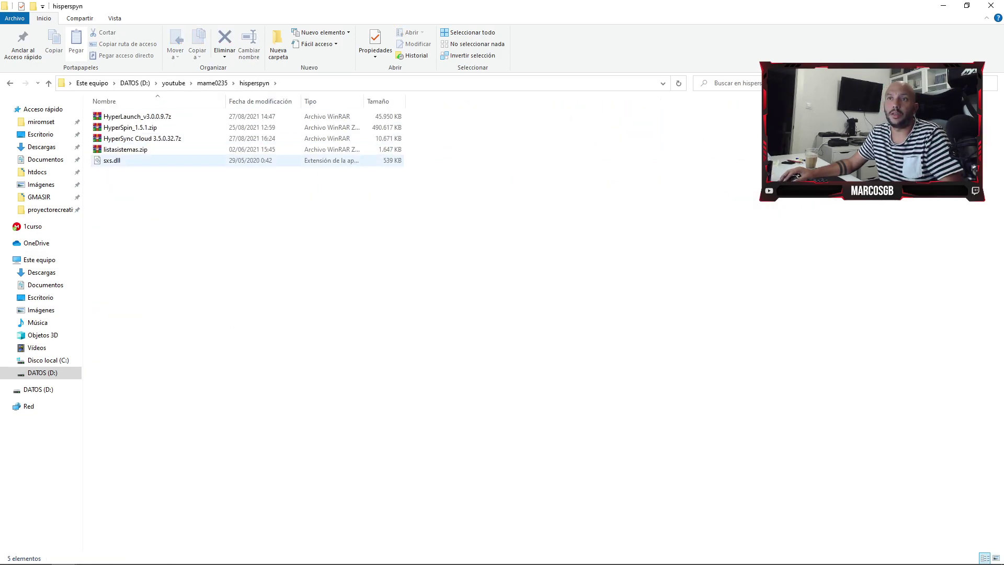
click(125, 161)
- Switch to the DATOS (D:) window and paste sxs.dll into the hyperspin folder
key(alt+Tab)
key(alt+Tab)
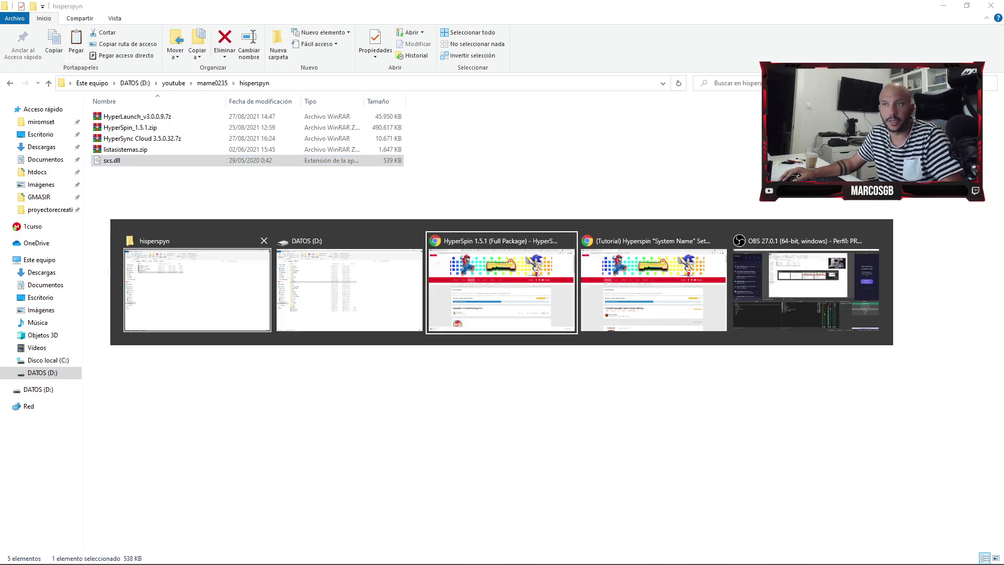
click(197, 290)
click(197, 290)
key(alt+Tab)
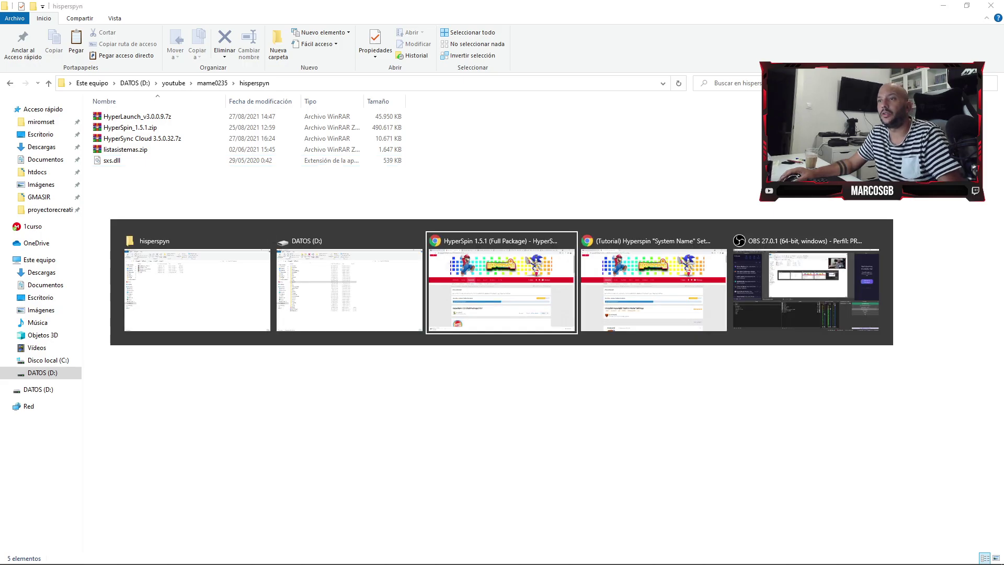
click(334, 282)
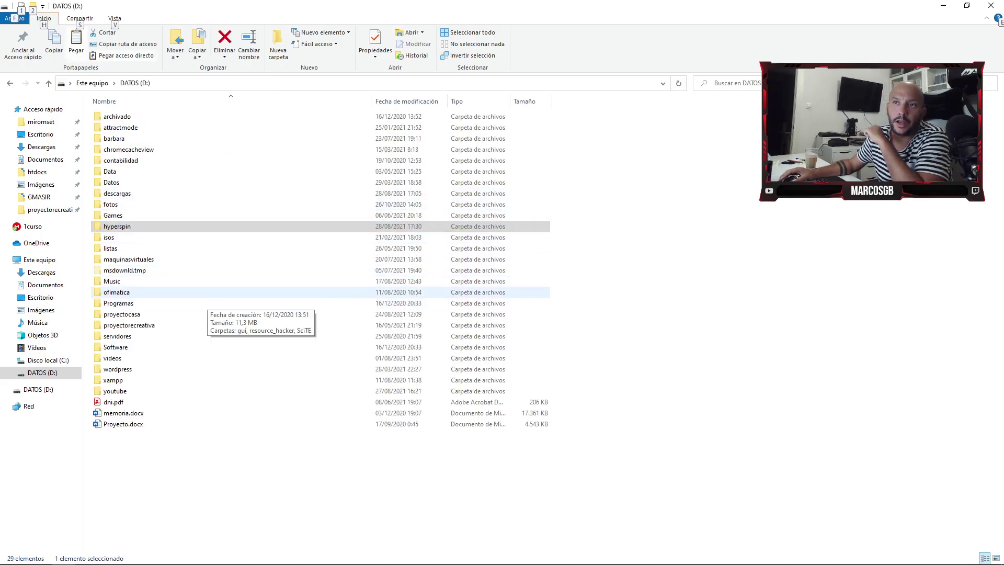
double_click(183, 226)
key(ctrl+v)
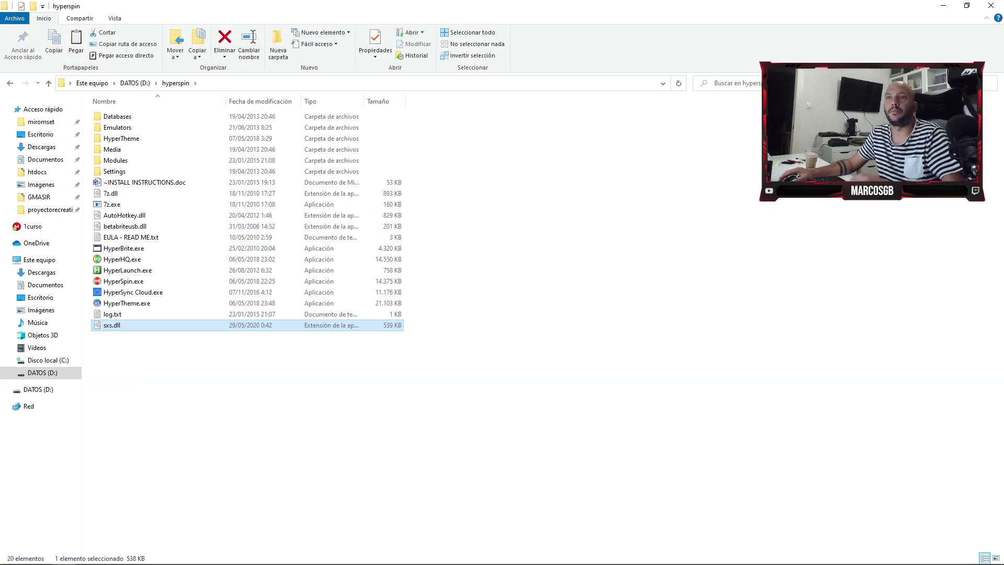
- Delete ~INSTALL INSTRUCTIONS.doc, EULA - READ ME.txt and log.txt from the hyperspin folder
click(145, 184)
key(Delete)
click(213, 237)
click(213, 227)
key(Delete)
click(213, 292)
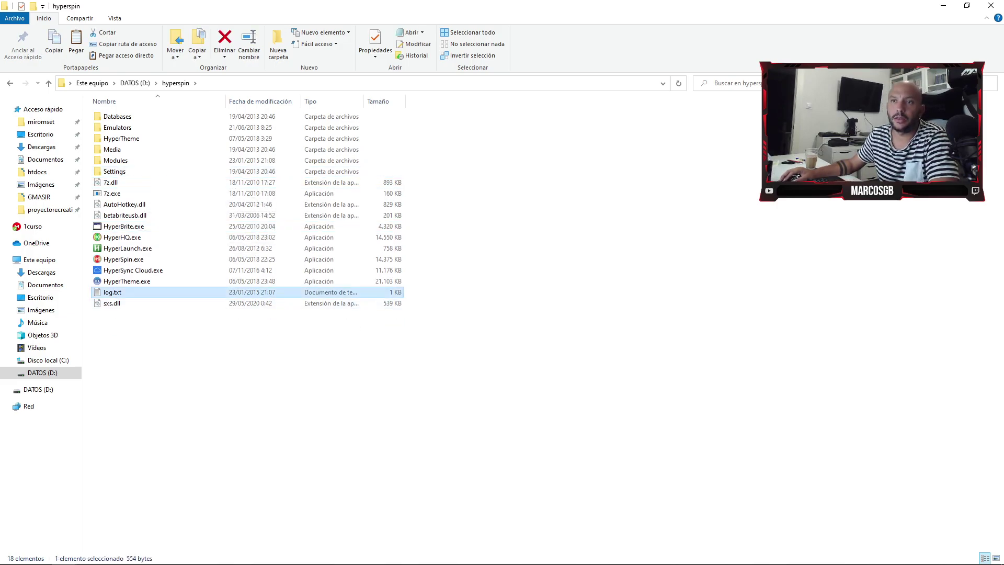
key(Delete)
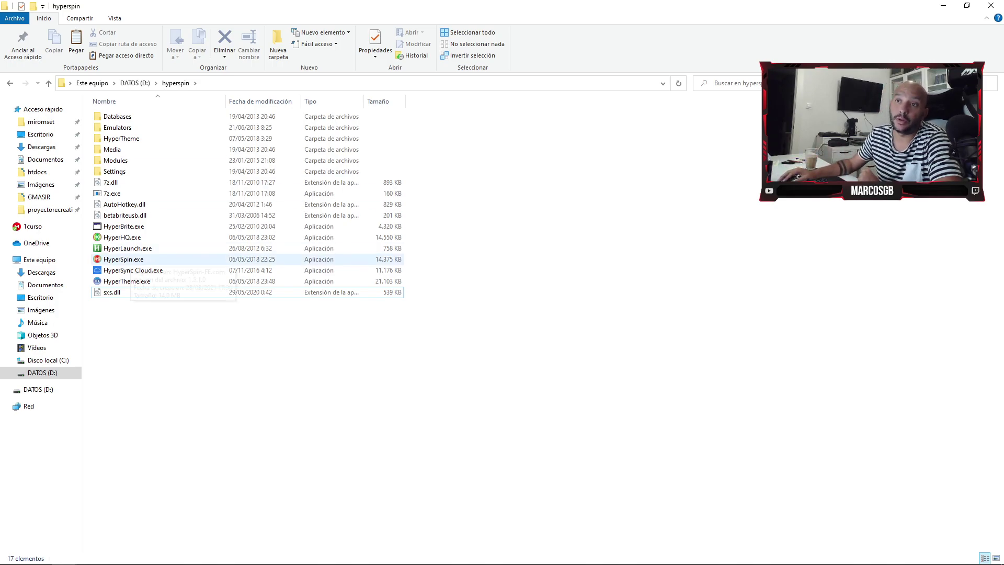
- Run HyperSpin.exe to view its intro and return to the hyperspin folder
click(157, 259)
key(Return)
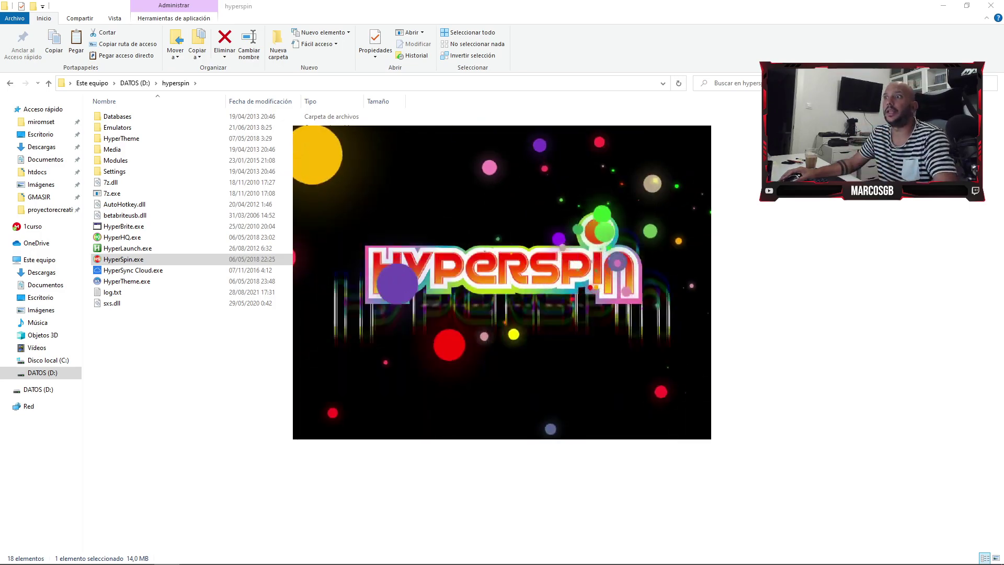
click(502, 486)
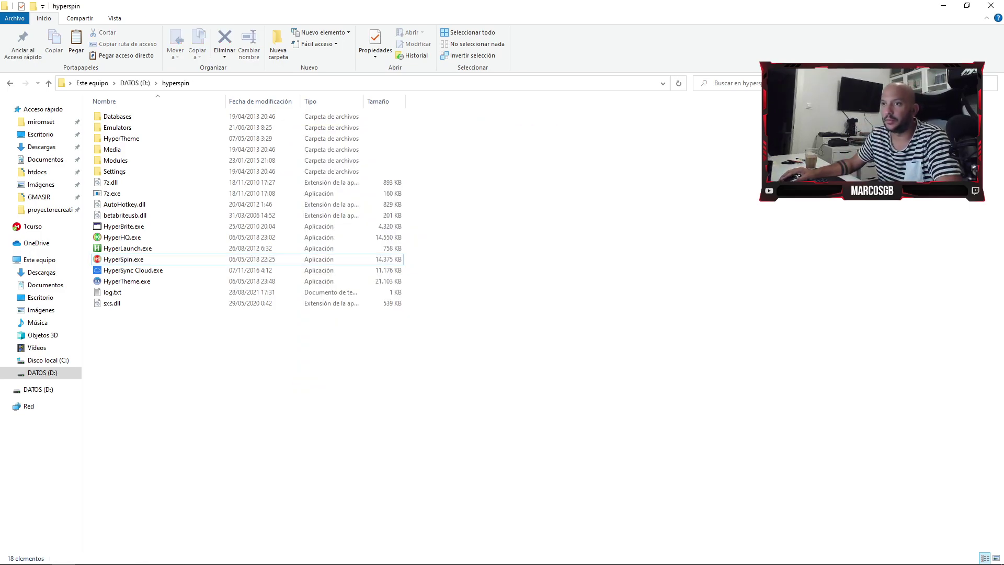
click(193, 553)
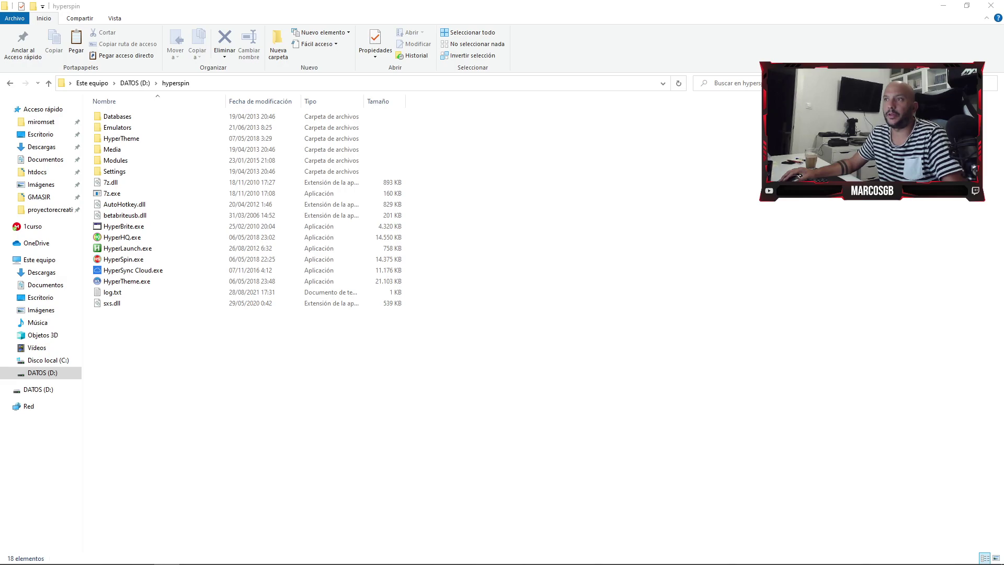
- Launch HyperSpin.exe again and browse its system wheel from MAME through Daphne to PlayStation
click(124, 259)
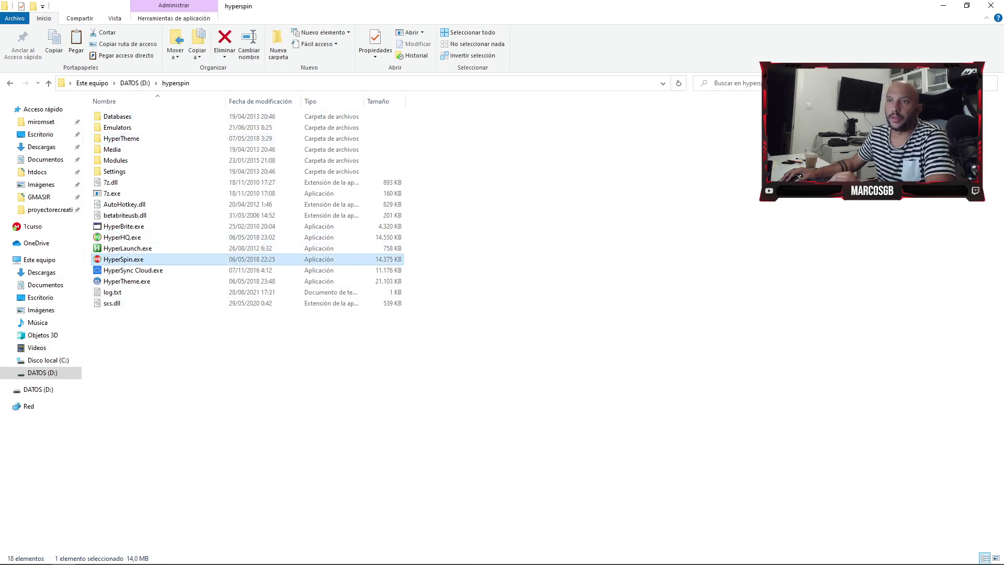
key(Return)
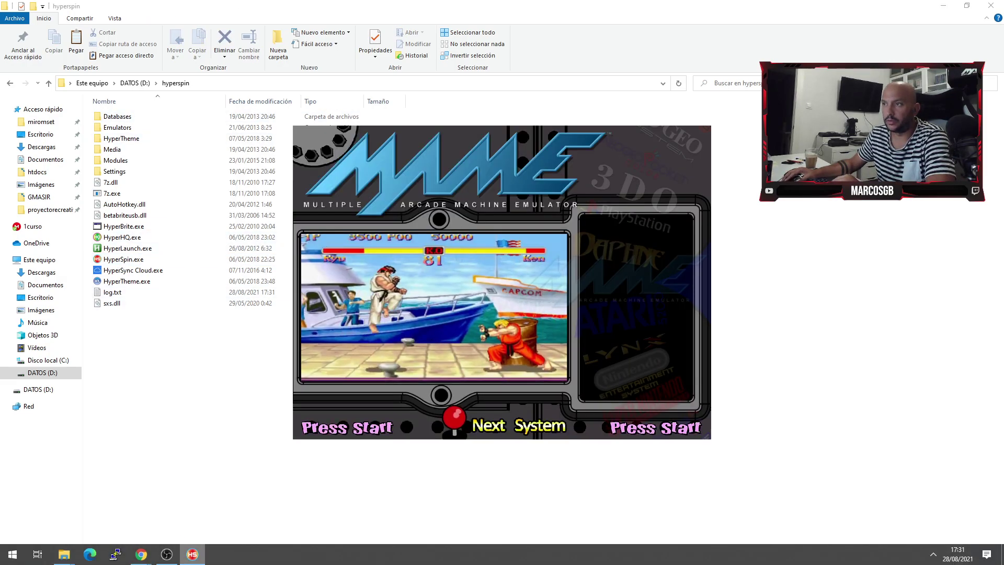
key(Up)
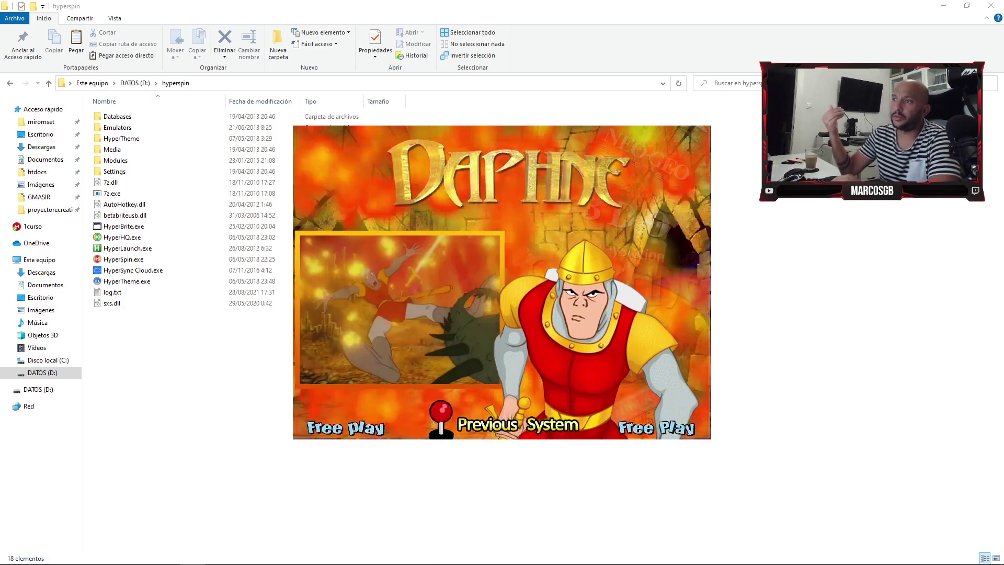
key(Up)
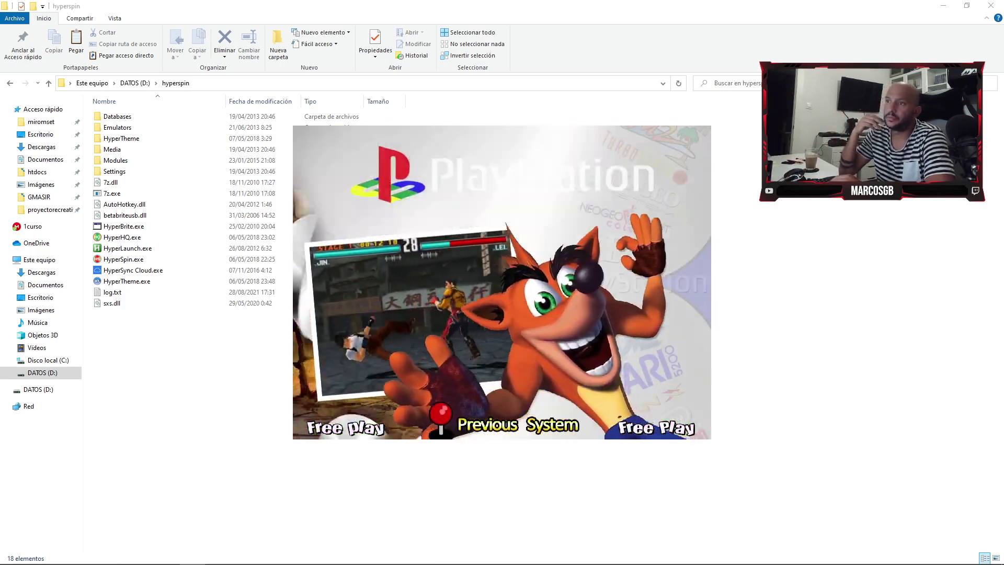
- Browse the HyperSpin wheel through TurboGrafx 16 to Game Gear, and exit HyperSpin
key(Up)
key(Up)
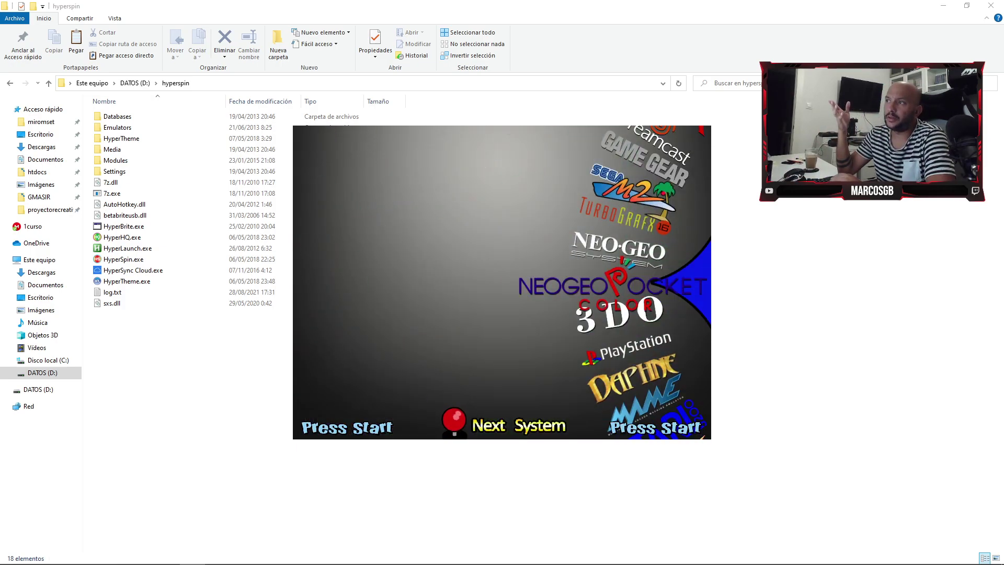
key(Up)
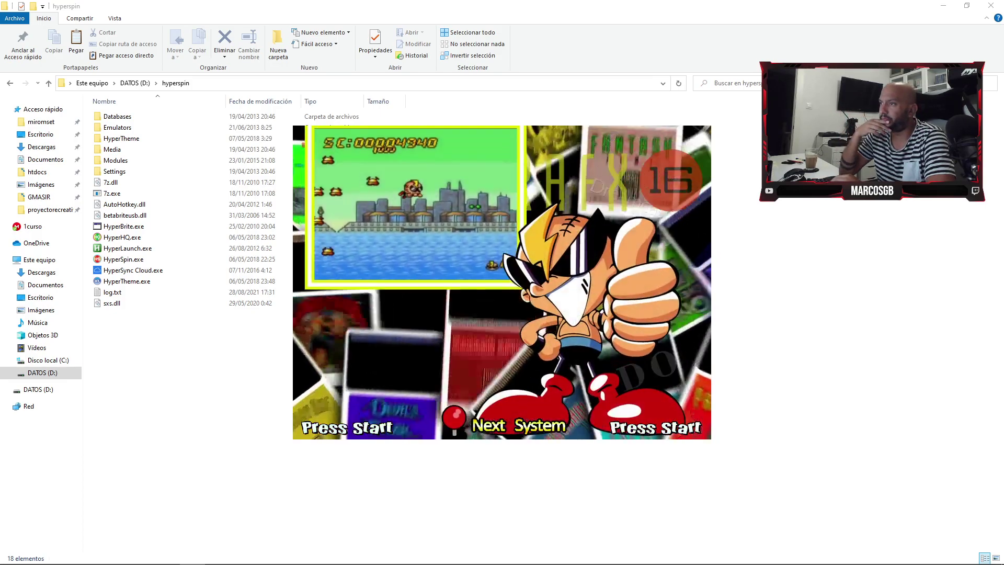
key(Up)
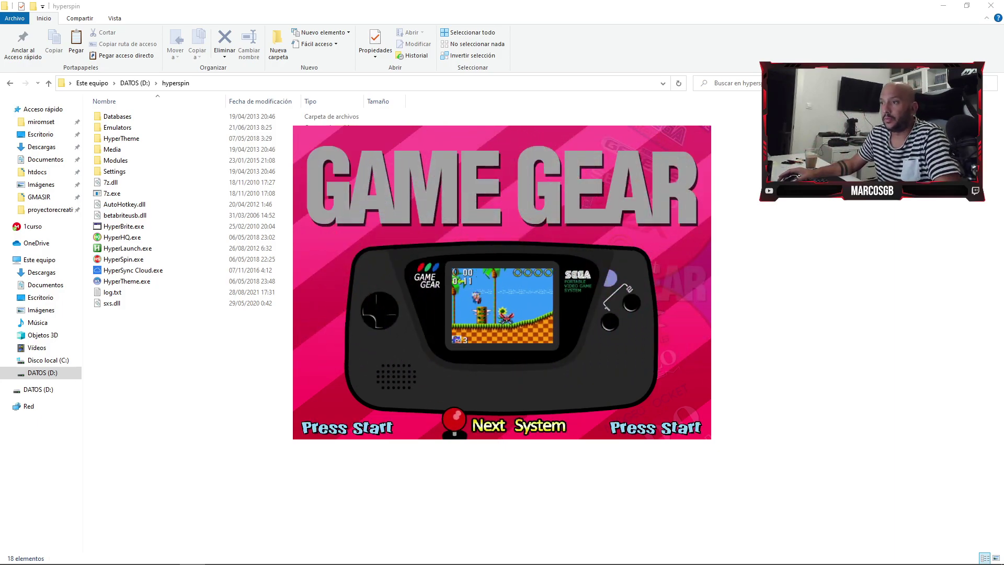
key(Escape)
key(Return)
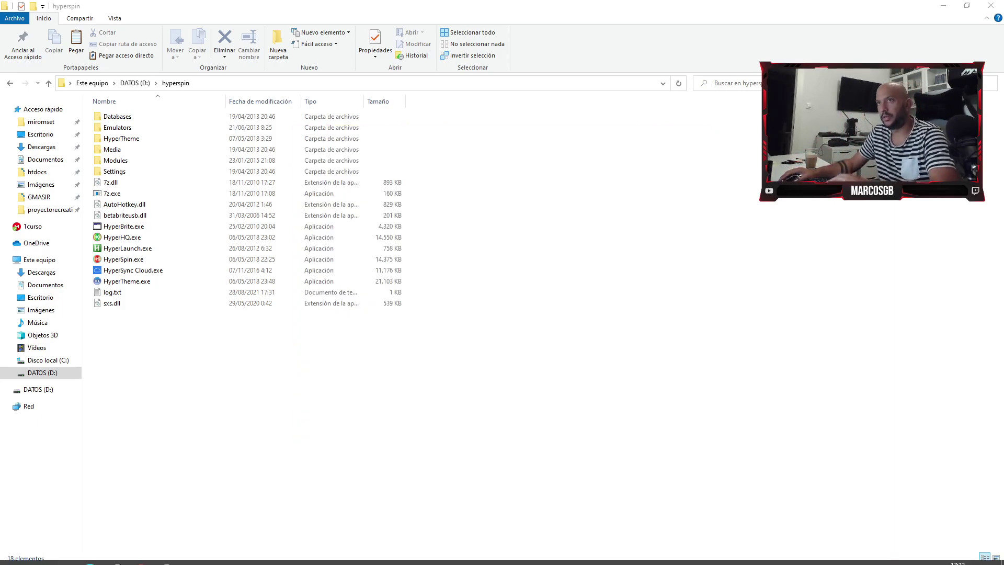
- Switch to the hisperspyn folder window, go up to the mame0235 folder and select Skraper-1.1.1.7z
key(super)
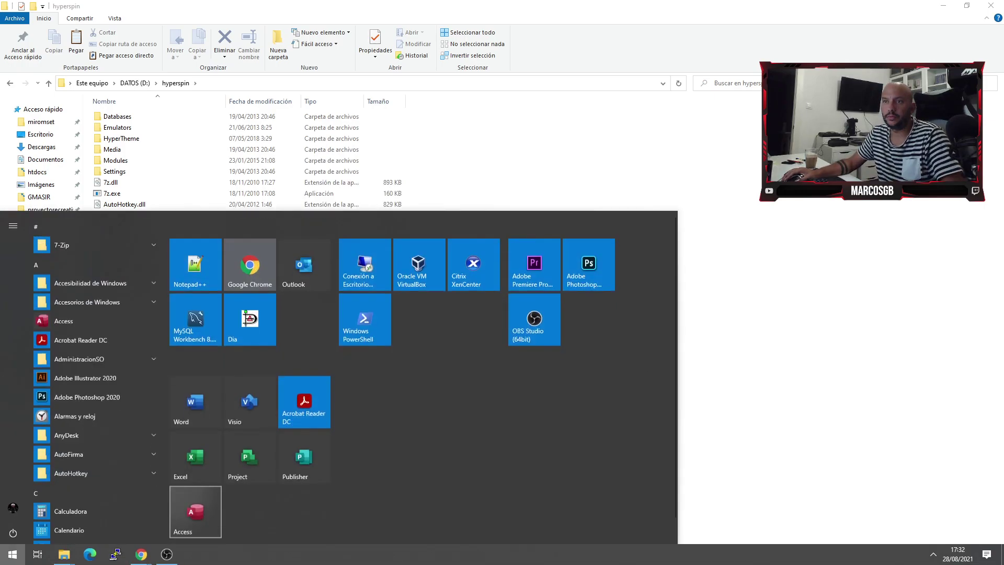
mouse_move(64, 554)
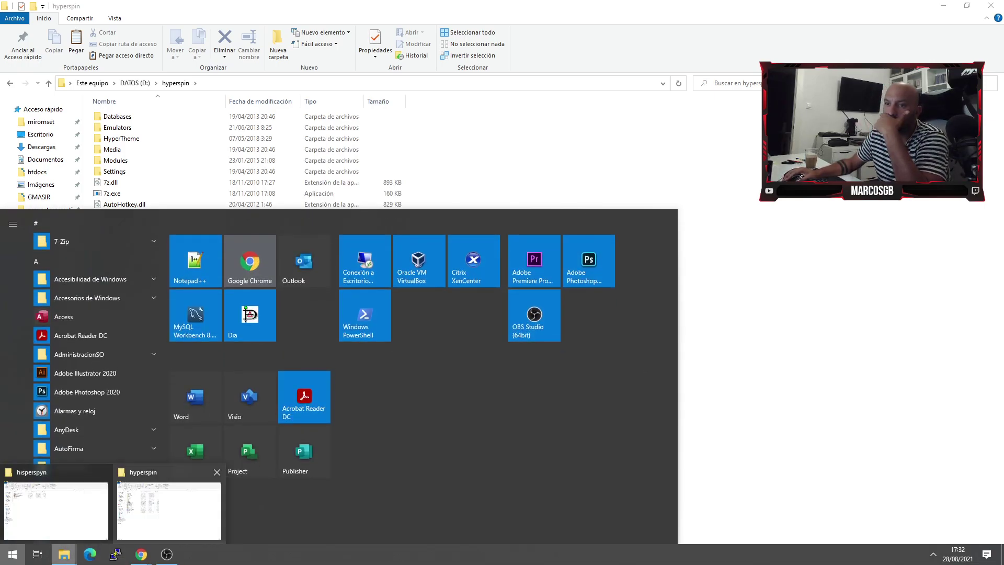
click(170, 506)
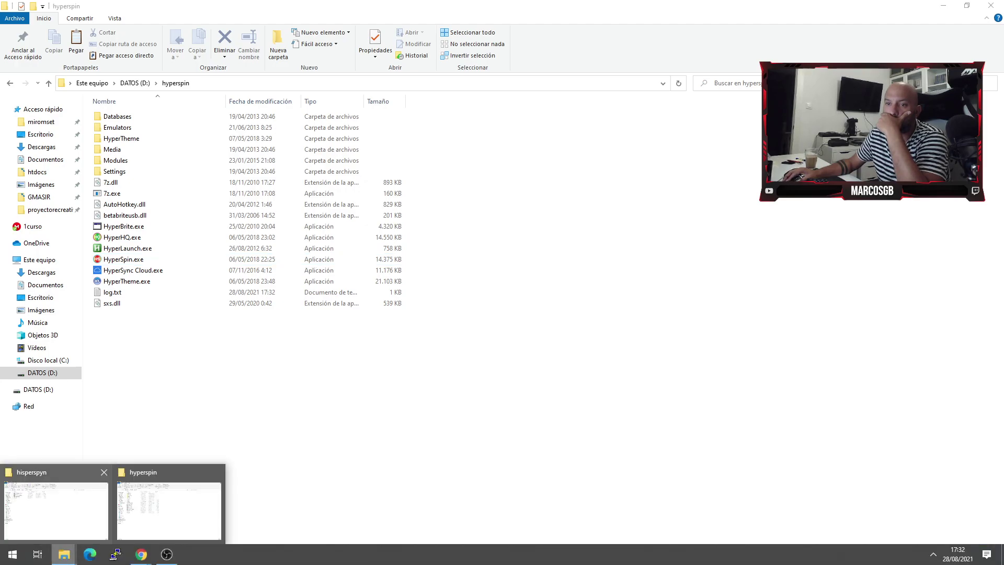
click(58, 506)
click(212, 83)
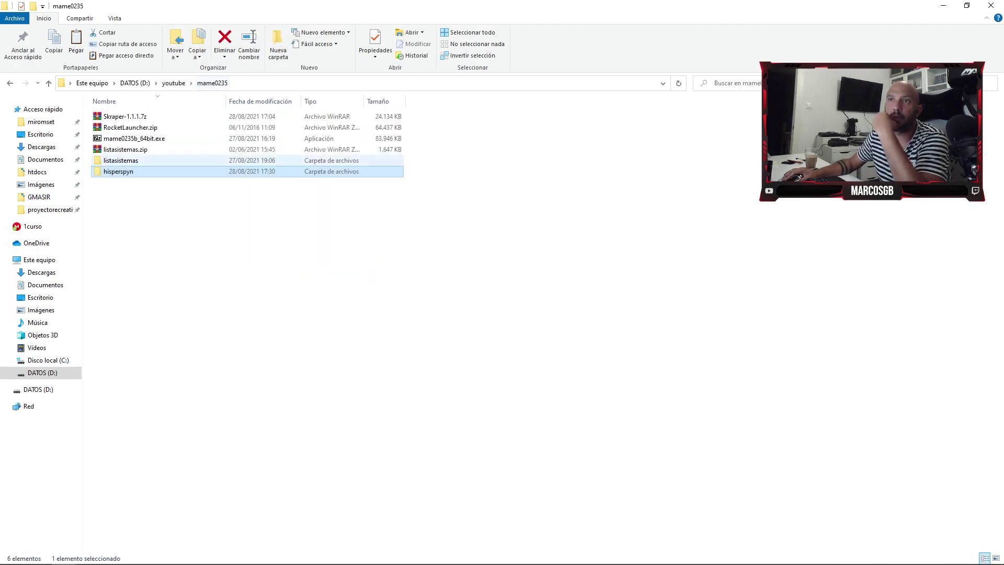
click(136, 117)
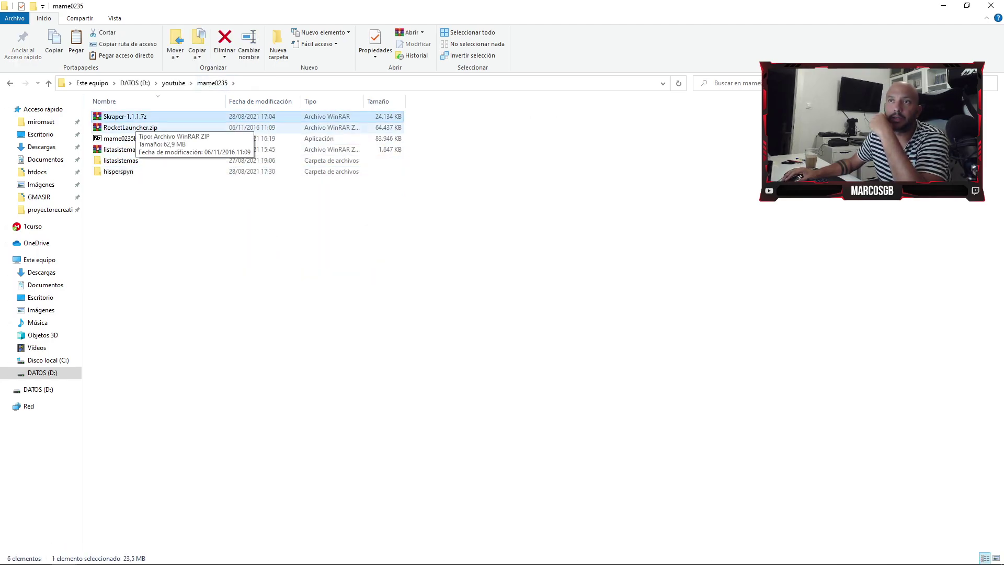
- Switch to Chrome and load skraper.net in a new browser tab
key(alt+Tab)
key(alt+Tab)
key(alt+Tab)
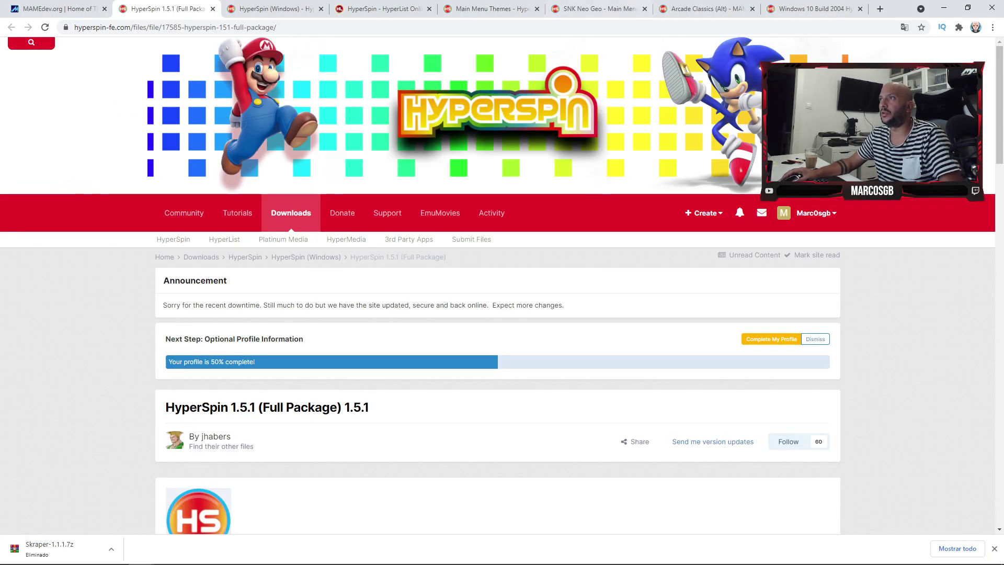
key(ctrl+t)
key(ctrl+t)
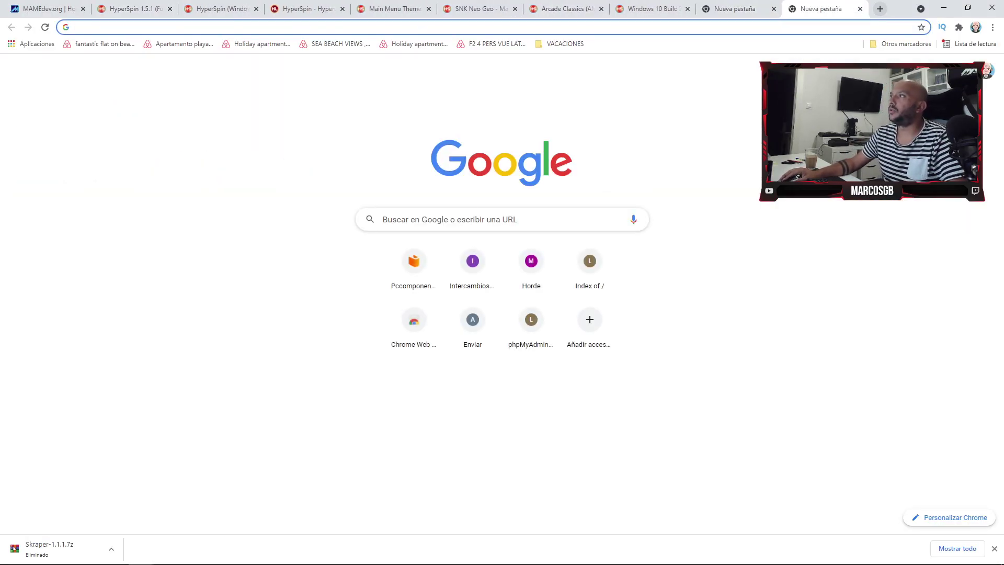
key(ctrl+w)
text(skraper.net)
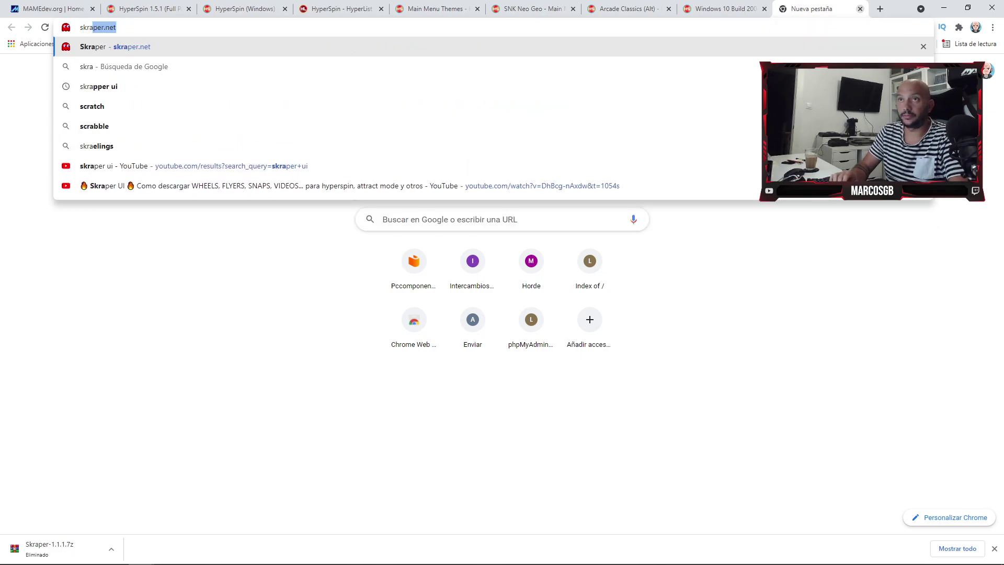
key(Return)
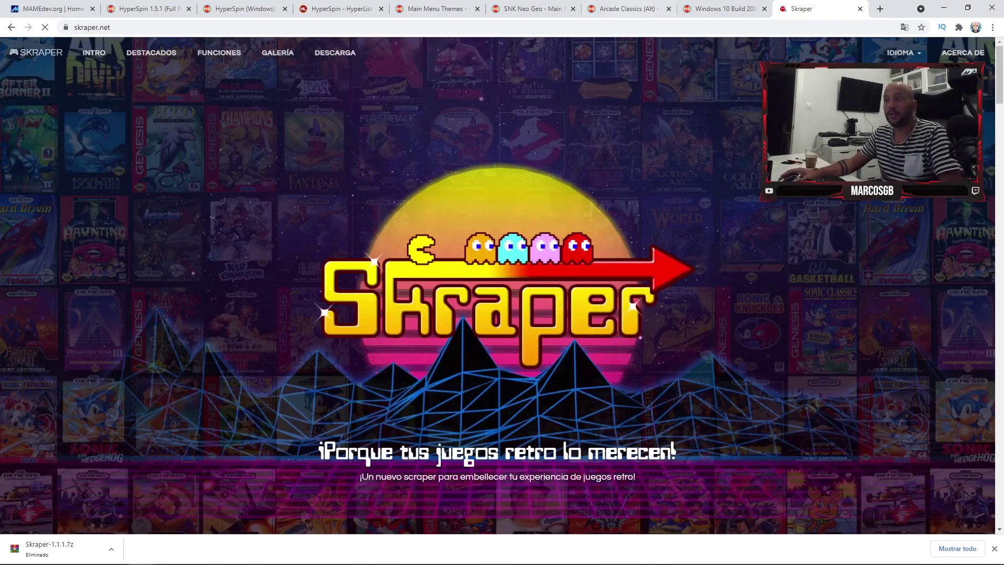
- Return to the mame0235 folder and open Skraper-1.1.1.7z to view its contents, closing the archive again
key(alt+Tab)
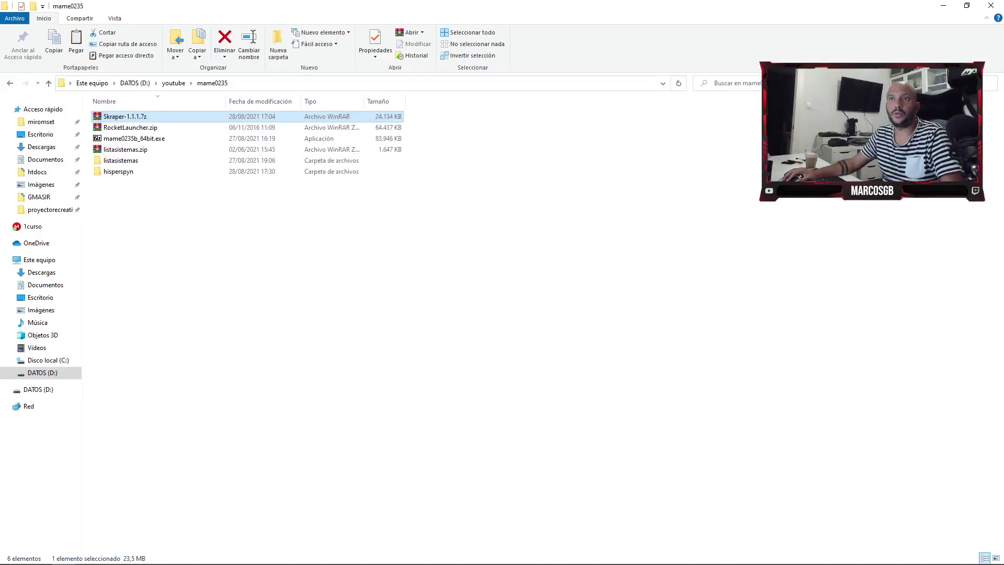
key(alt+Tab)
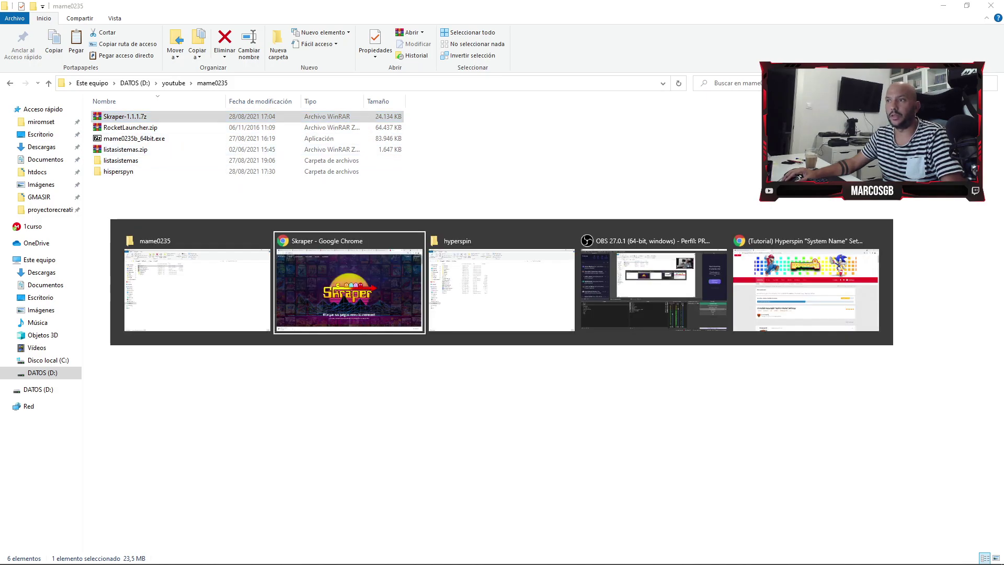
key(Tab)
key(alt+Tab)
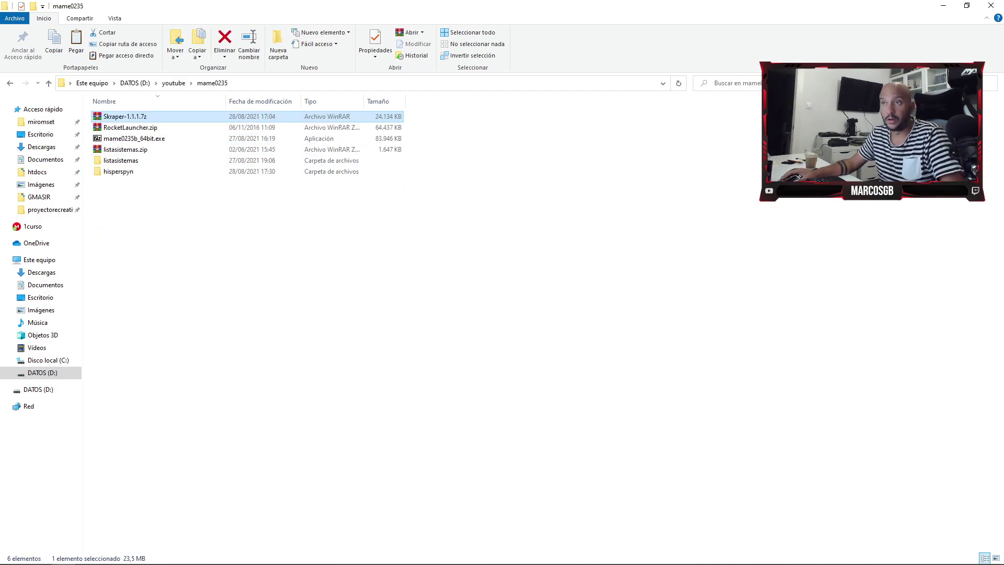
drag(125, 117, 231, 348)
double_click(126, 117)
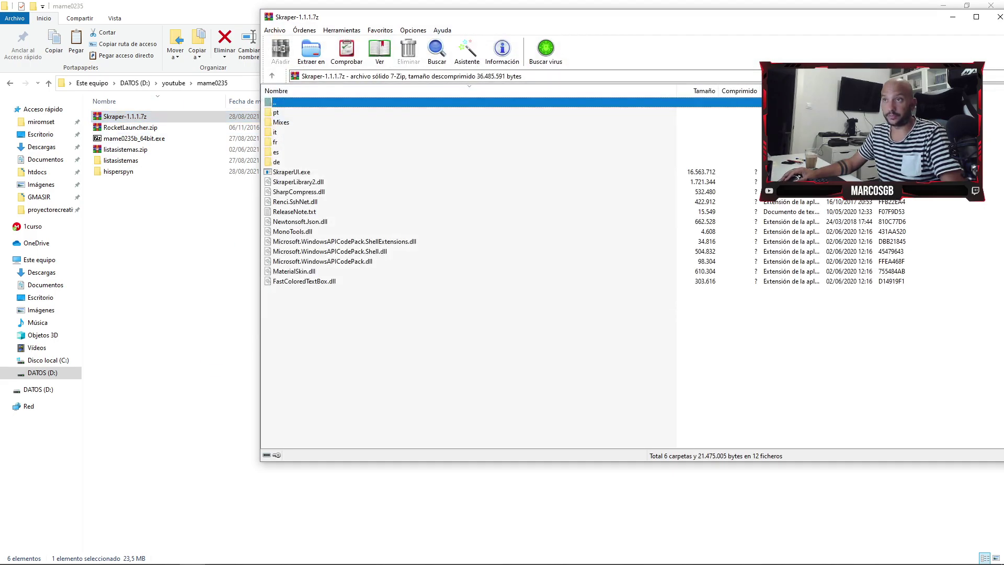
click(999, 17)
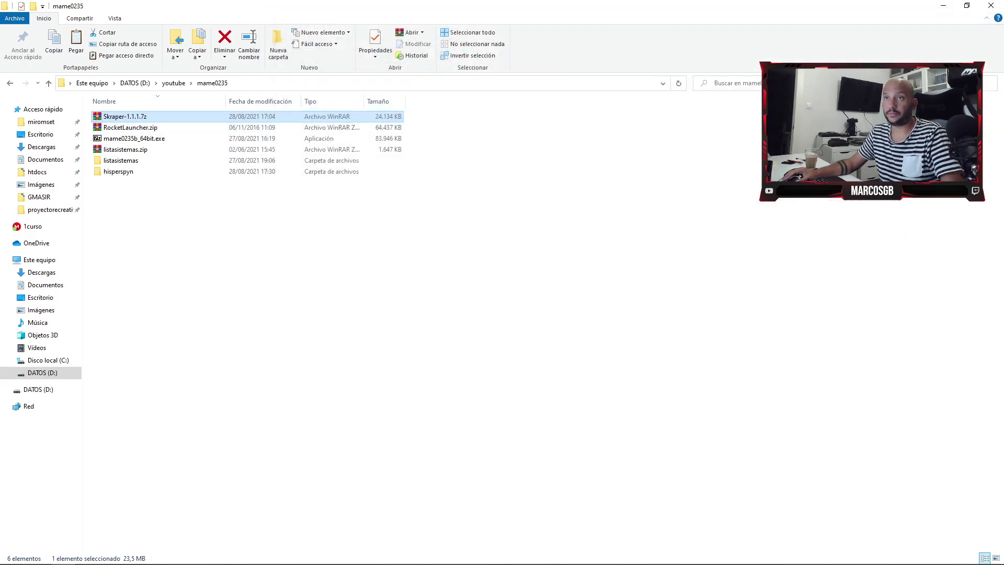
- Extract Skraper-1.1.1.7z inside the mame0235 folder and rename the extracted folder as skraper
right_click(145, 117)
click(172, 218)
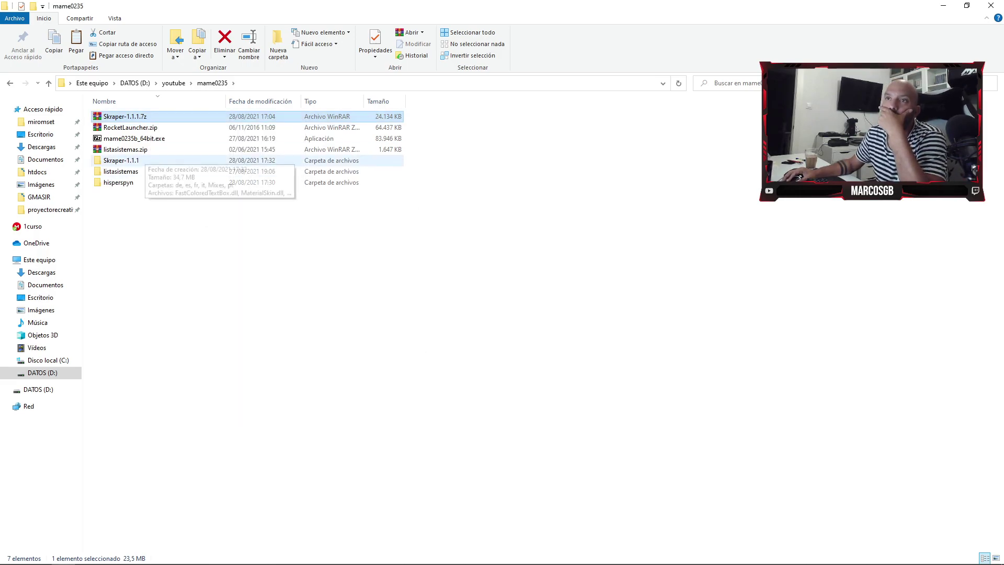
right_click(136, 160)
click(167, 473)
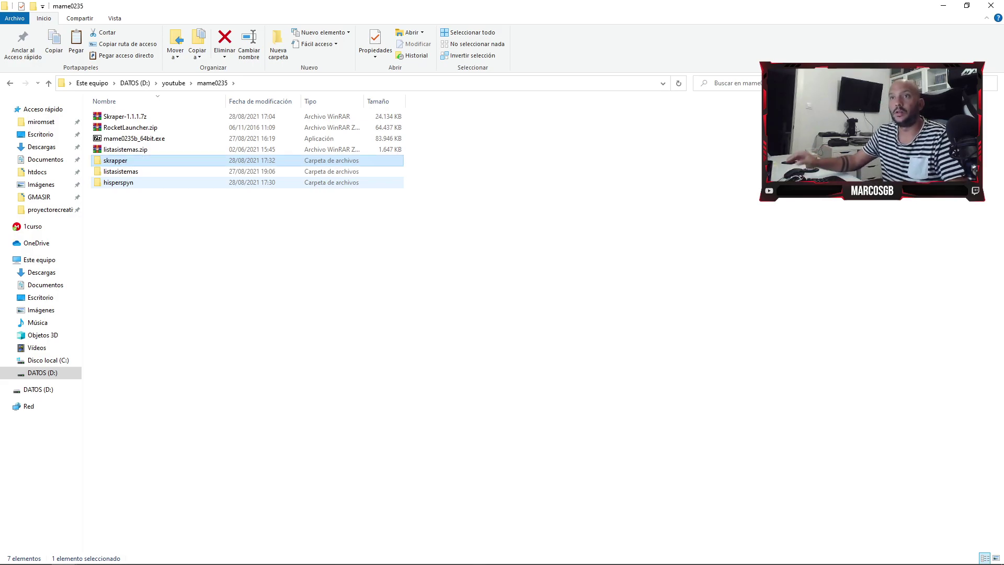
right_click(135, 161)
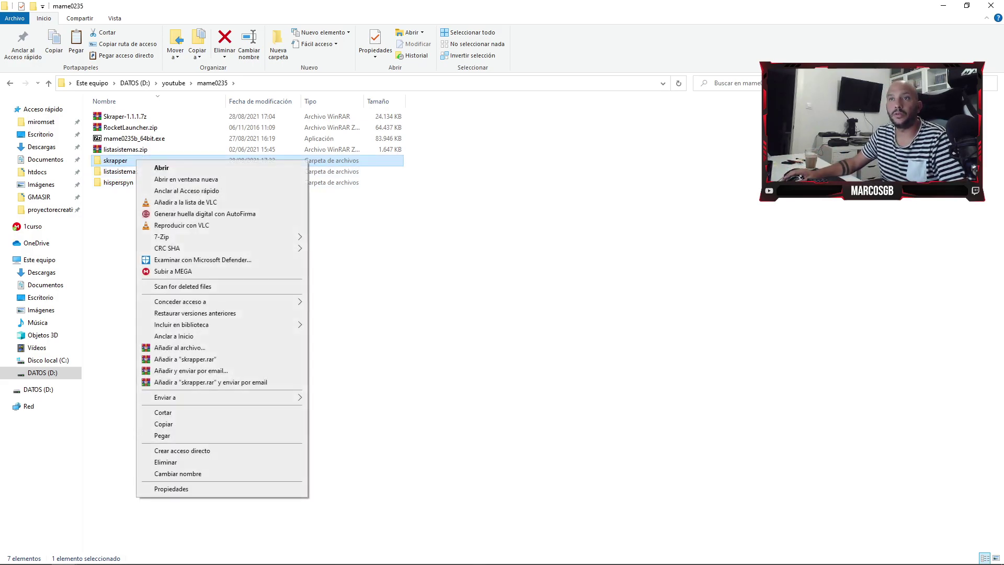
click(177, 473)
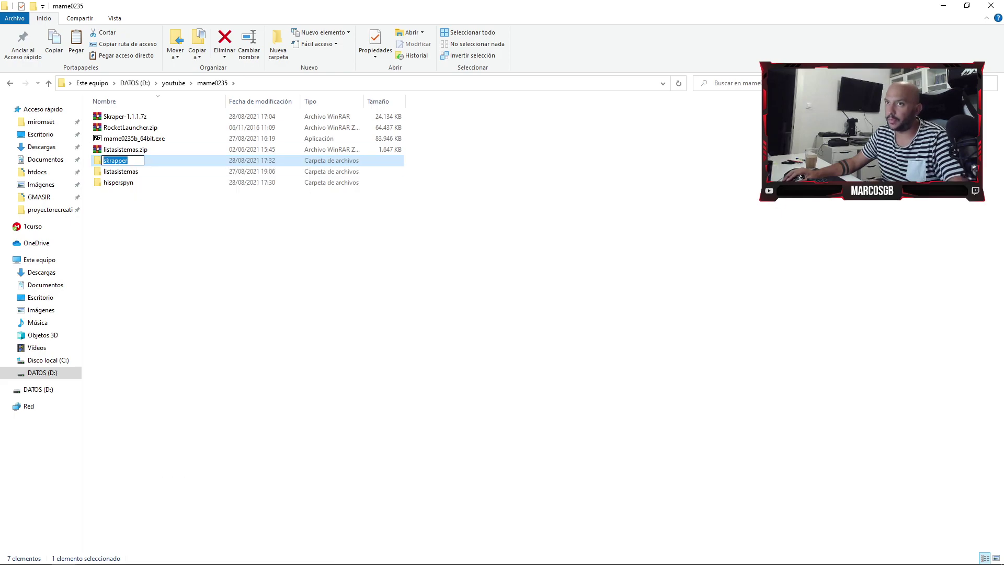
key(Return)
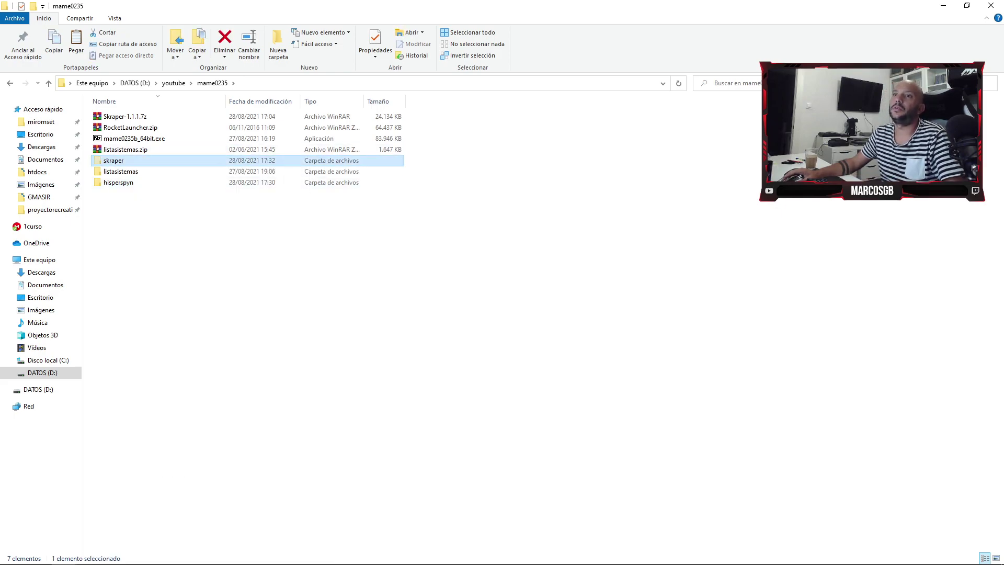
- Transfer the skraper folder into D:\hyperspin and open it there
key(alt+Tab)
click(76, 43)
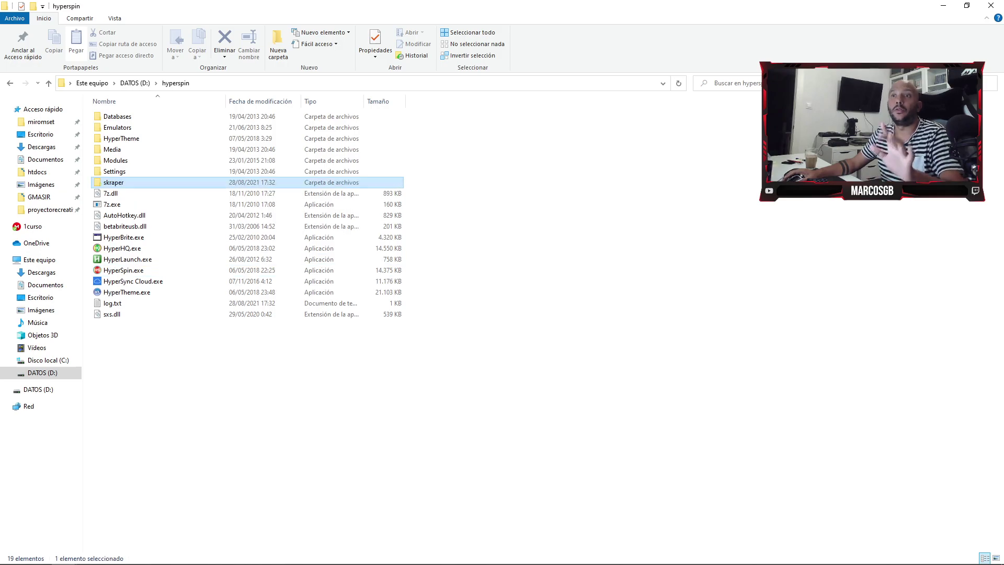
double_click(137, 182)
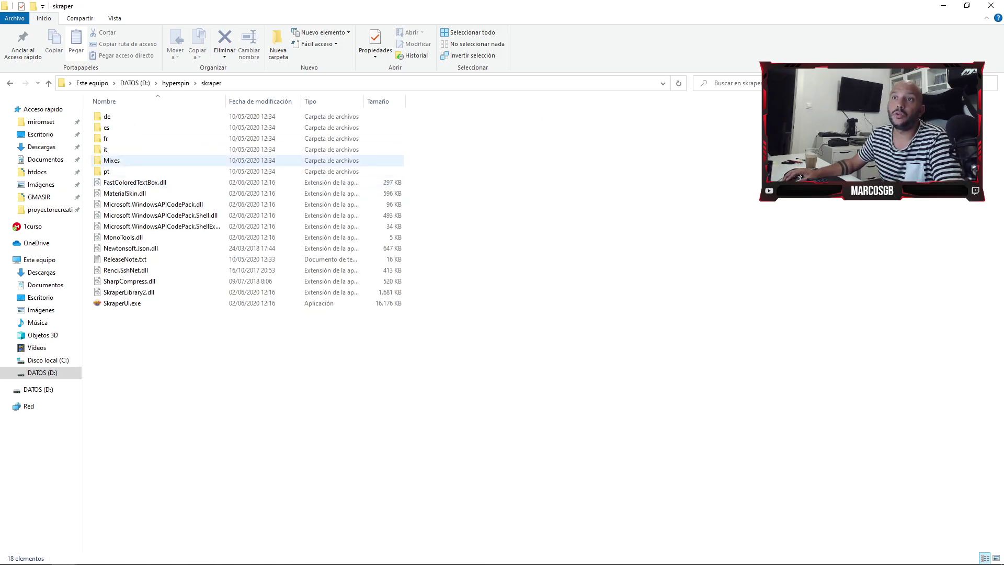
- Create a shortcut to SkraperUI.exe and move it to the parent hyperspin folder
right_click(143, 304)
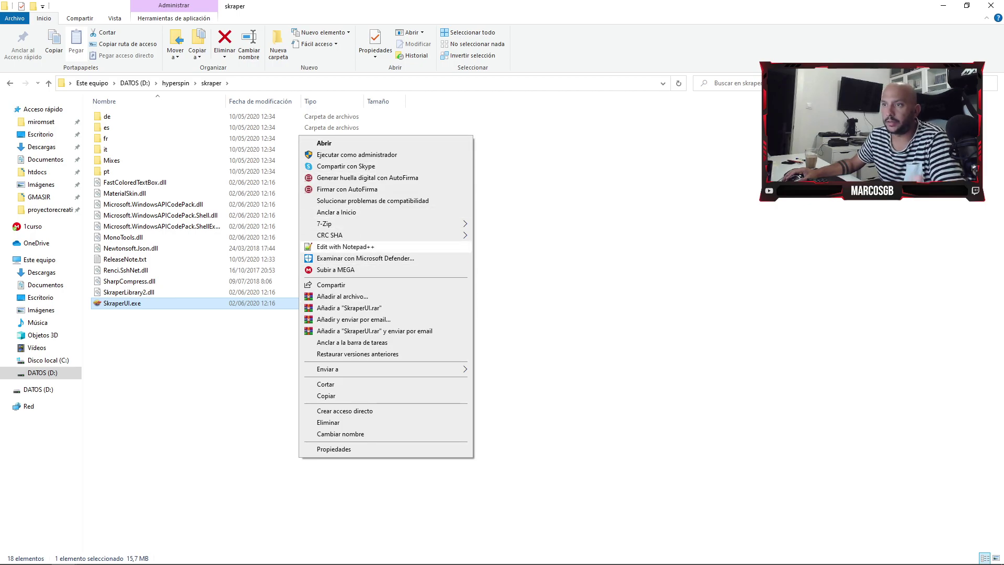
click(522, 293)
right_click(115, 302)
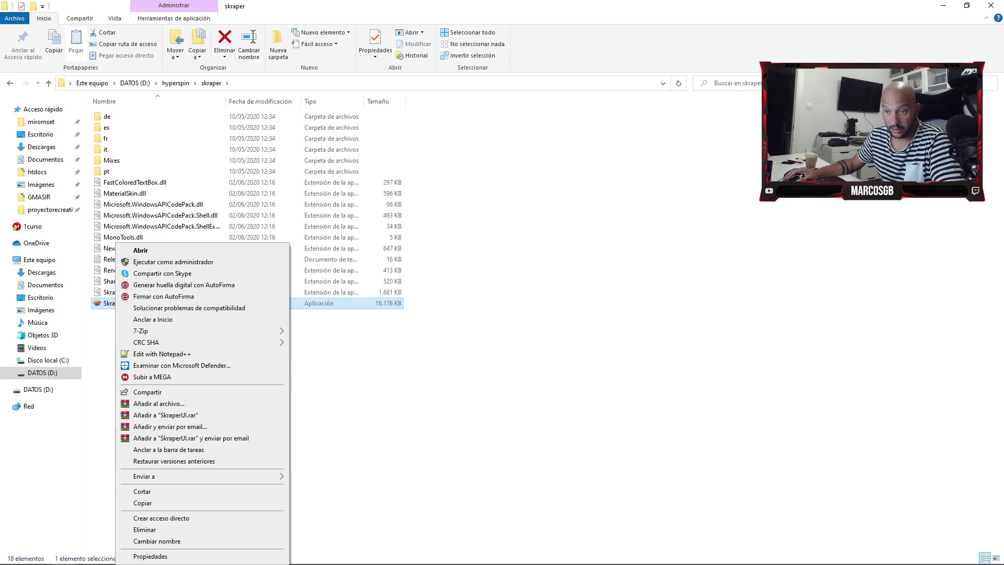
click(161, 518)
key(ctrl+x)
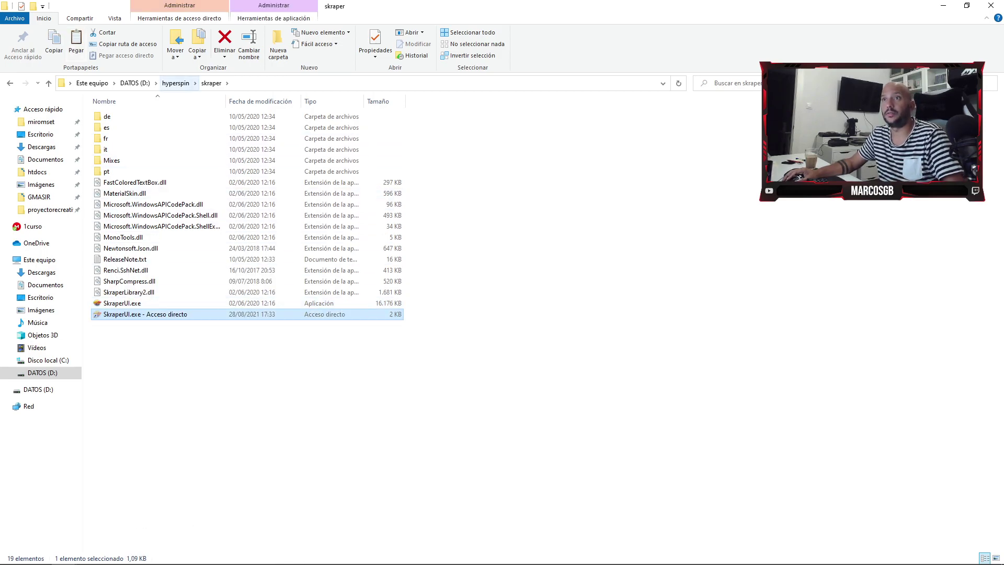
click(175, 83)
key(ctrl+v)
- Rename the new shortcut in the hyperspin folder as SkraperUI
right_click(171, 313)
click(194, 541)
key(End)
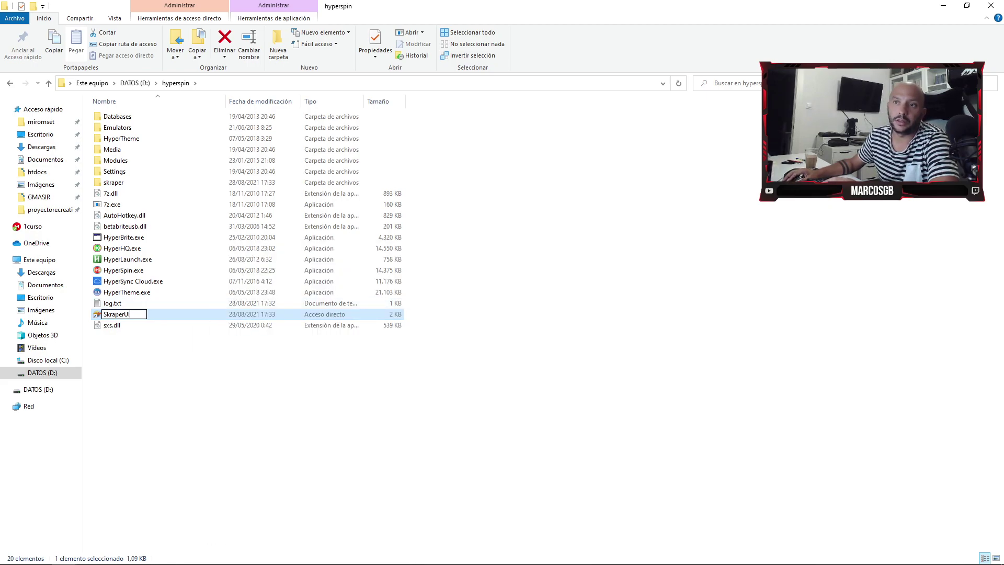
key(Return)
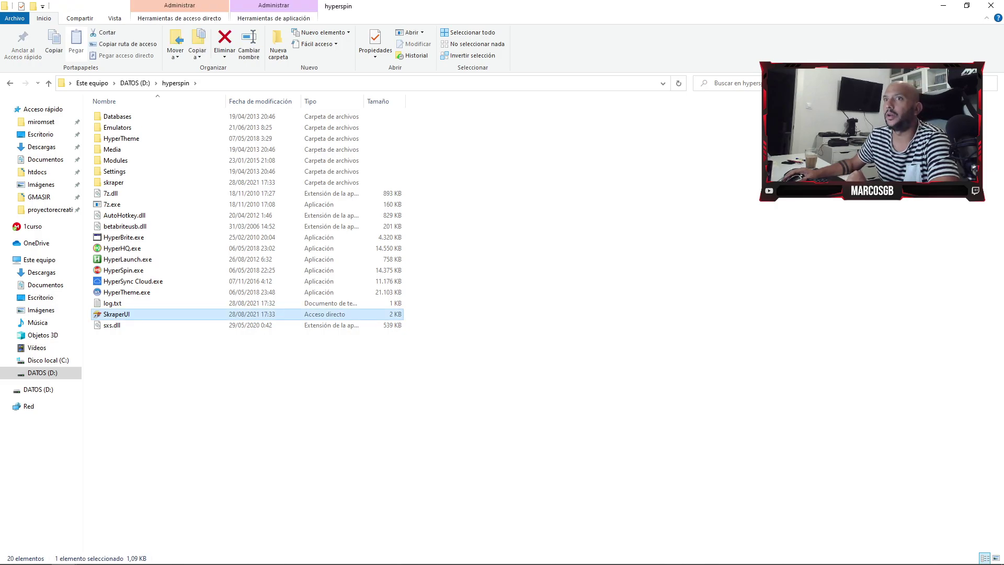
- Launch SkraperUI from its shortcut to view the ScreenScraper account setup wizard, and return to the hyperspin folder
double_click(117, 314)
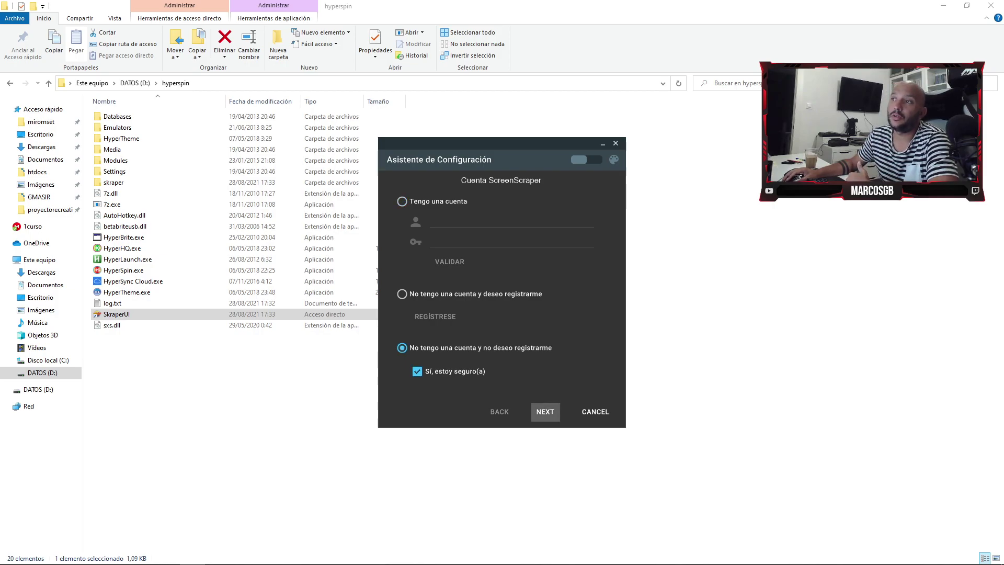
click(544, 411)
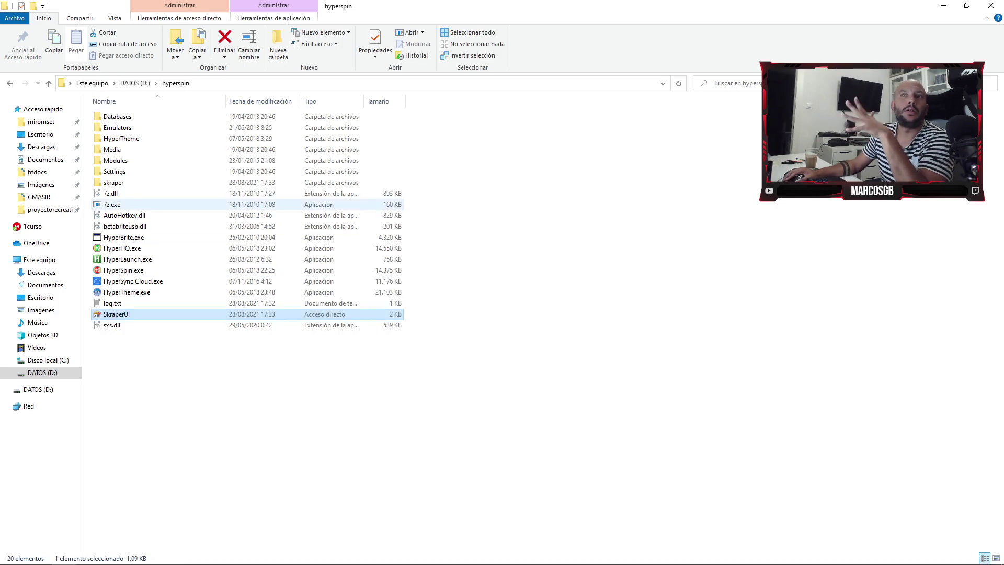
- Permanently delete every system folder in Databases except Main Menu and MAME, and open the hyperspin Emulators folder
double_click(117, 116)
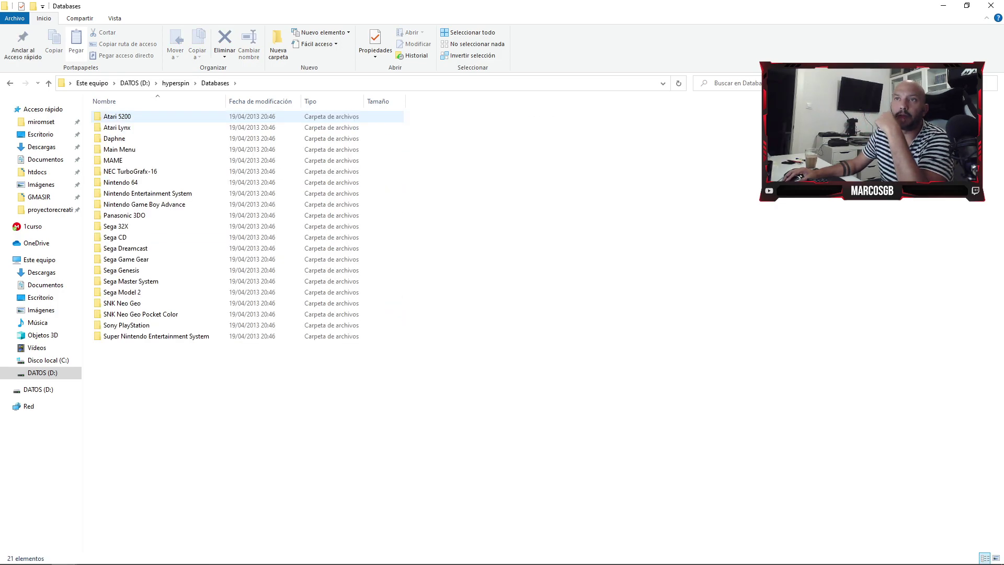
click(155, 336)
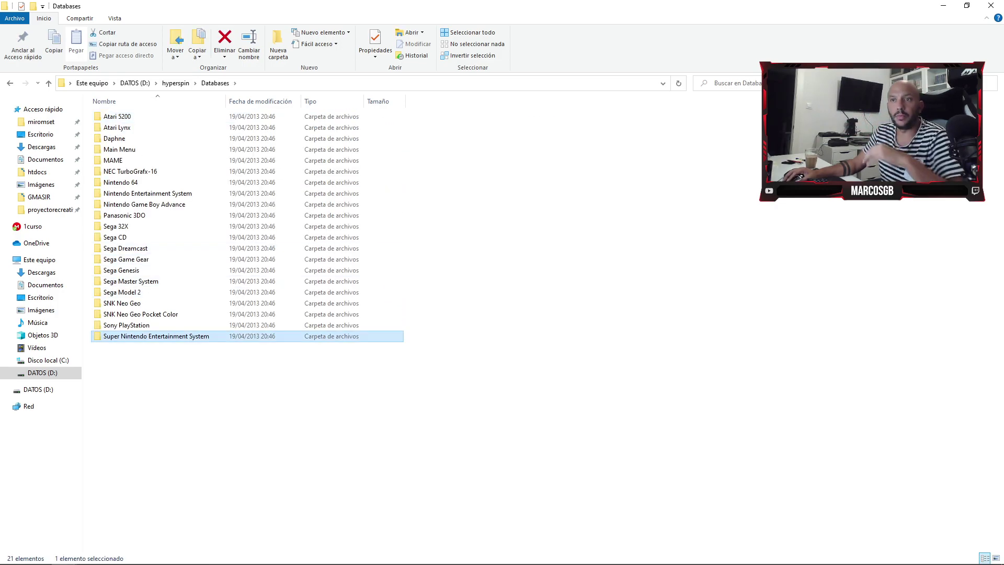
key(shift+Up)
key(shift+Up)
key(shift+Up)
key(shift+Up)
key(shift+Up)
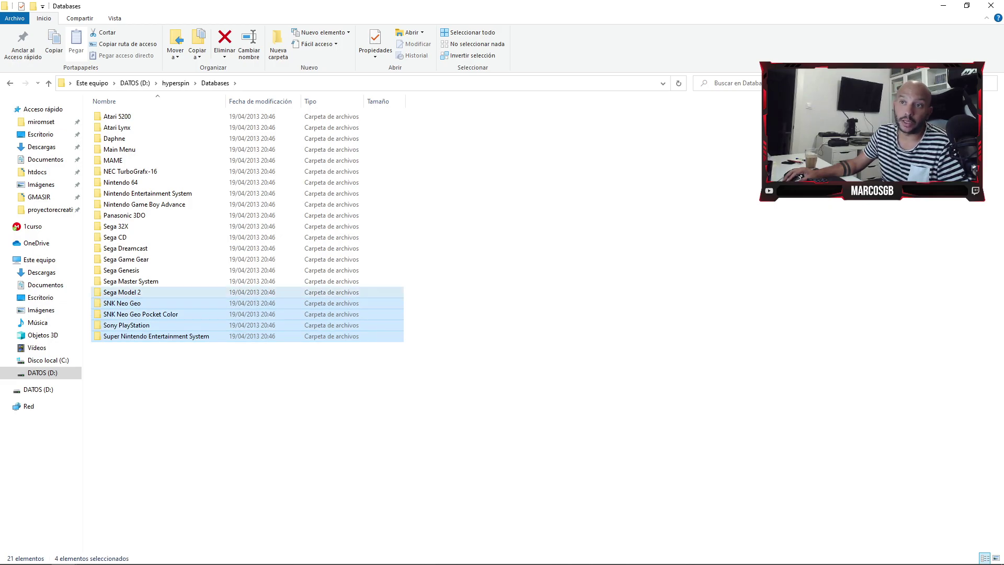
key(shift+Up)
key(shift+Up)
key(shift+Up)
key(shift+Up)
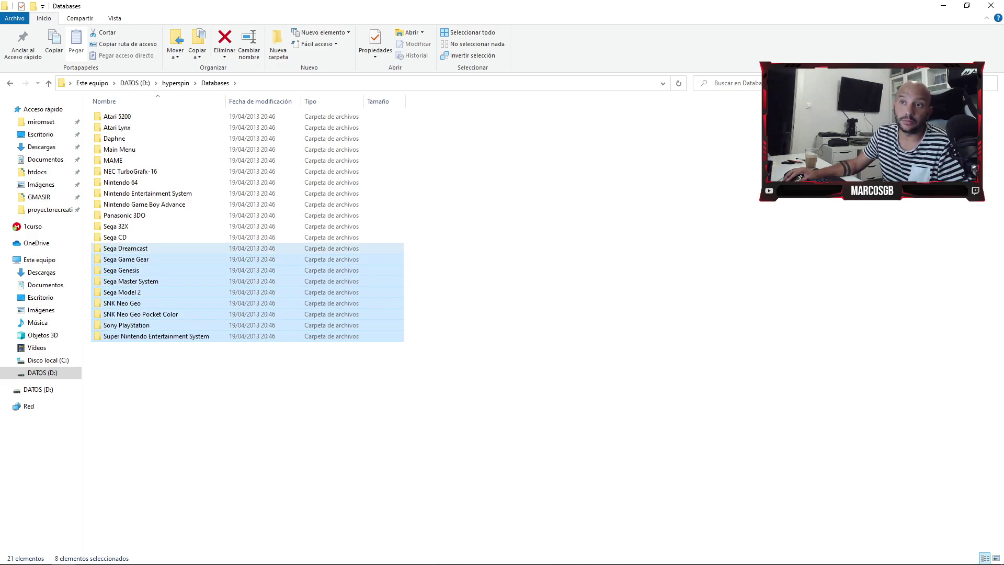
key(shift+Up)
key(shift+Up)
key(shift+Up)
key(shift+Up)
key(shift+Up)
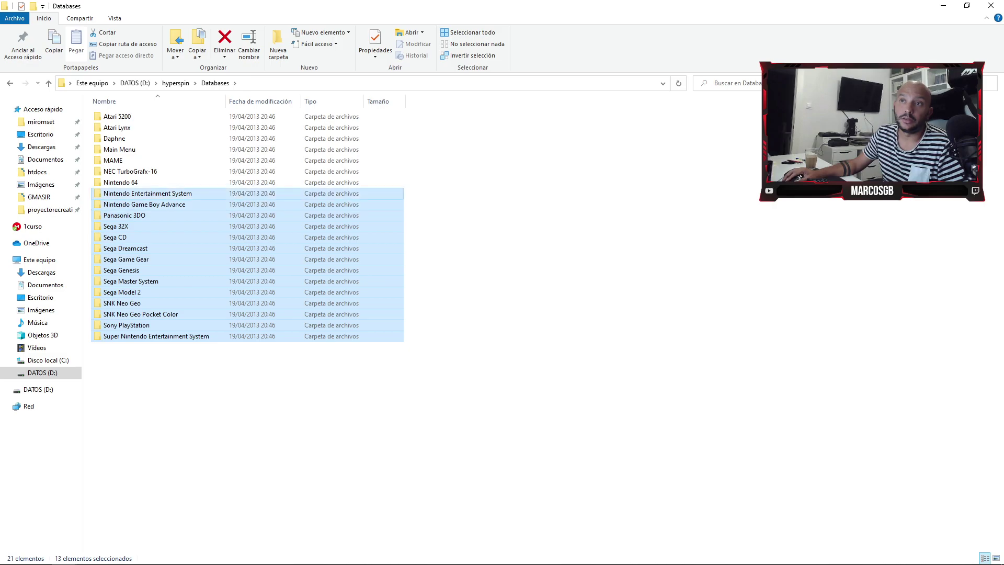
key(shift+Up)
key(shift+Up)
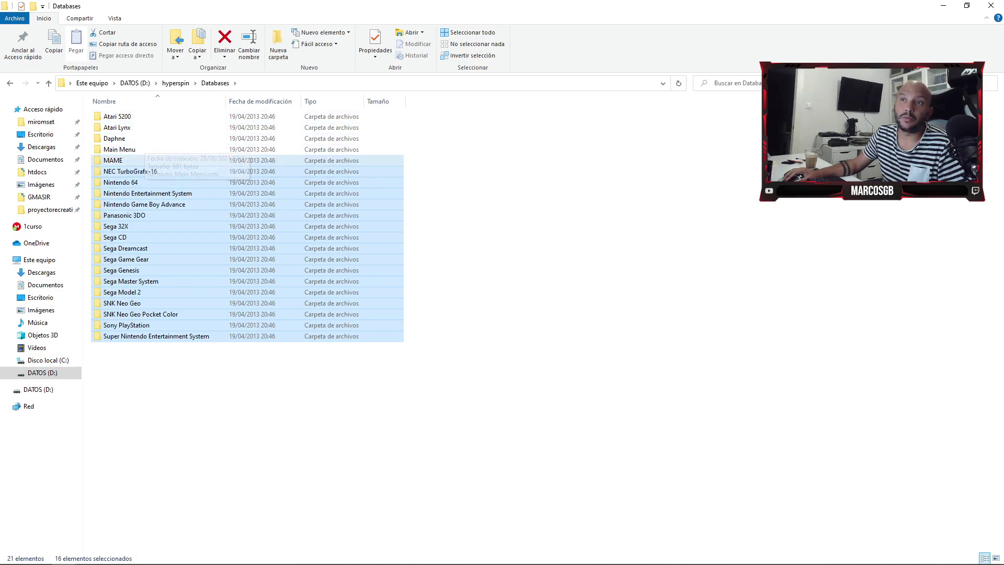
ctrl+click(115, 139)
ctrl+click(117, 128)
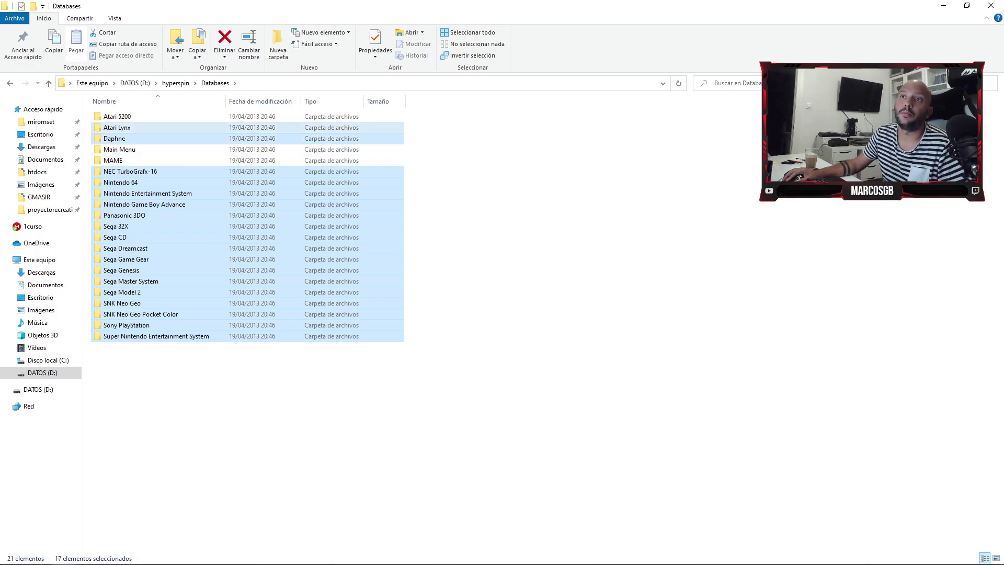
ctrl+click(117, 116)
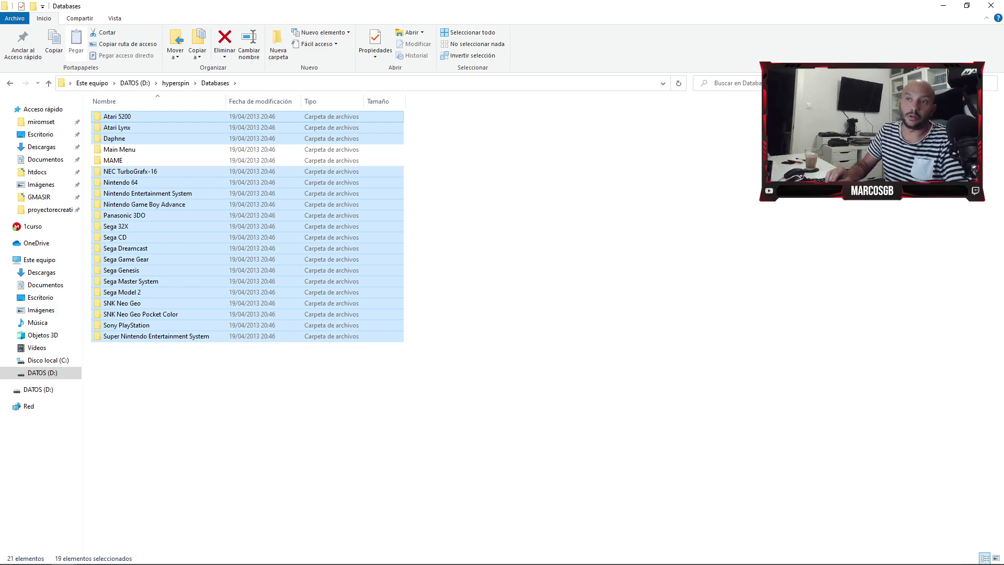
key(shift+Delete)
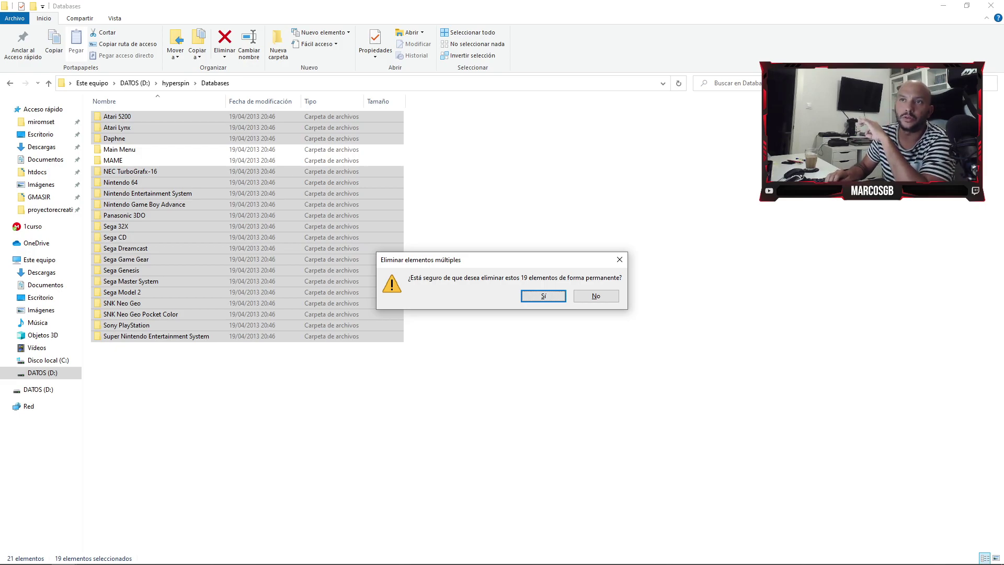
key(Return)
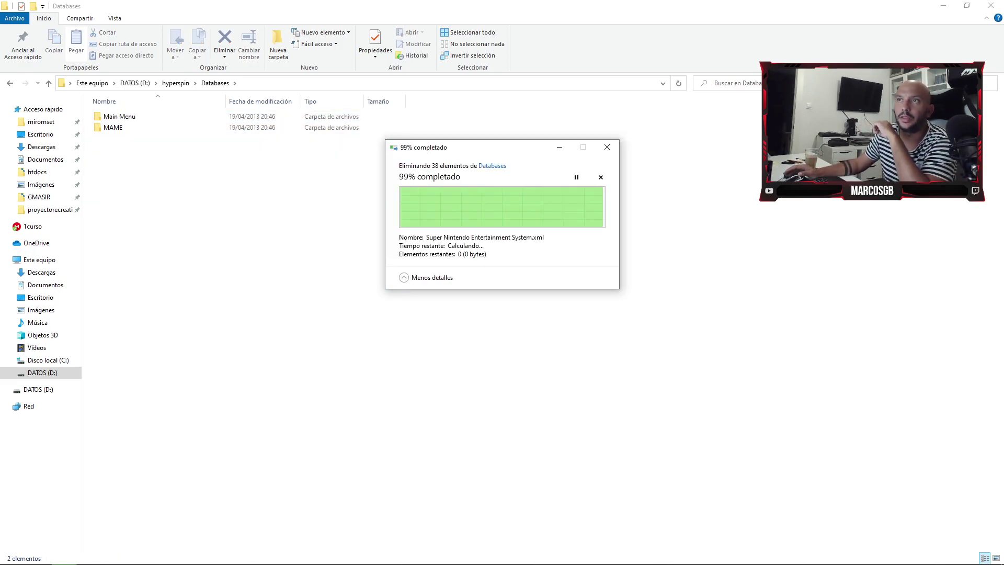
key(alt+Left)
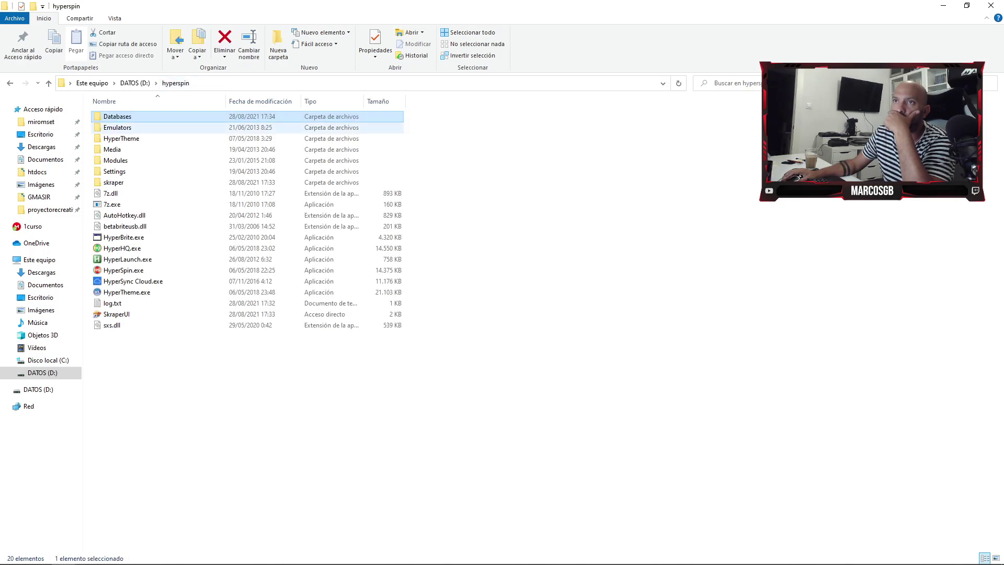
double_click(130, 128)
right_click(192, 277)
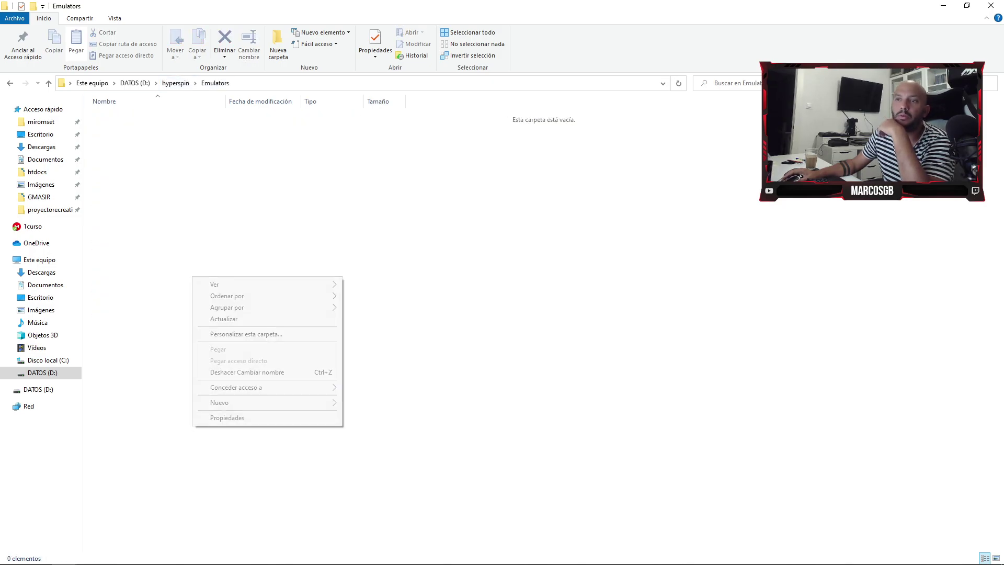
mouse_move(219, 401)
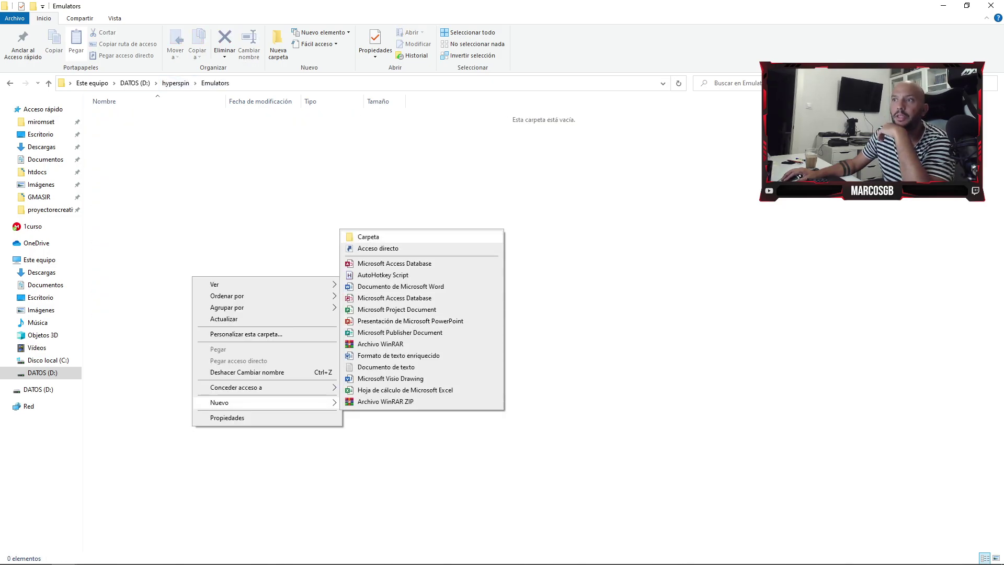
click(369, 236)
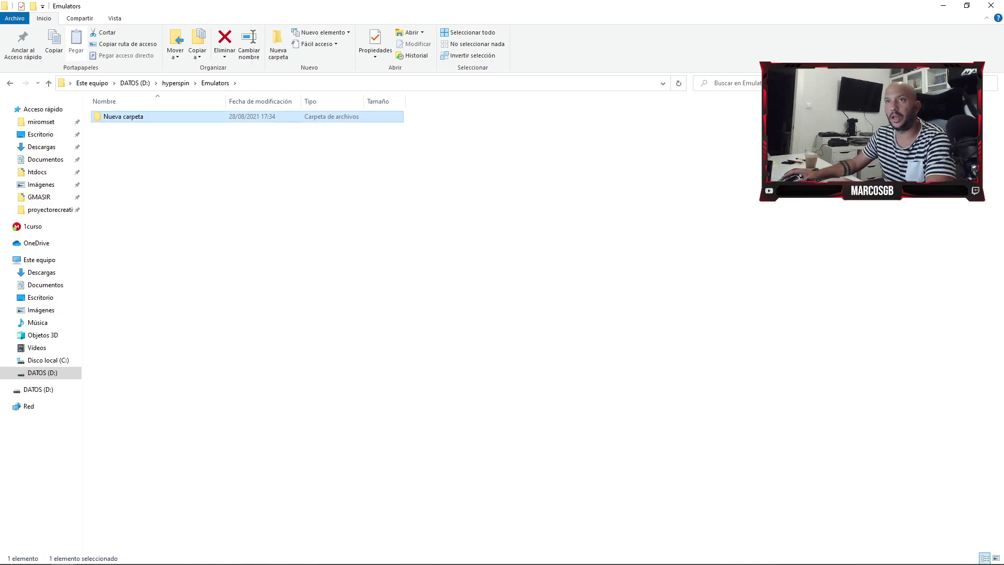
key(Delete)
- In the mame0235 folder, extract mame0235b_64bit.exe into its own subfolder, view the extracted files and return to mame0235
mouse_move(63, 554)
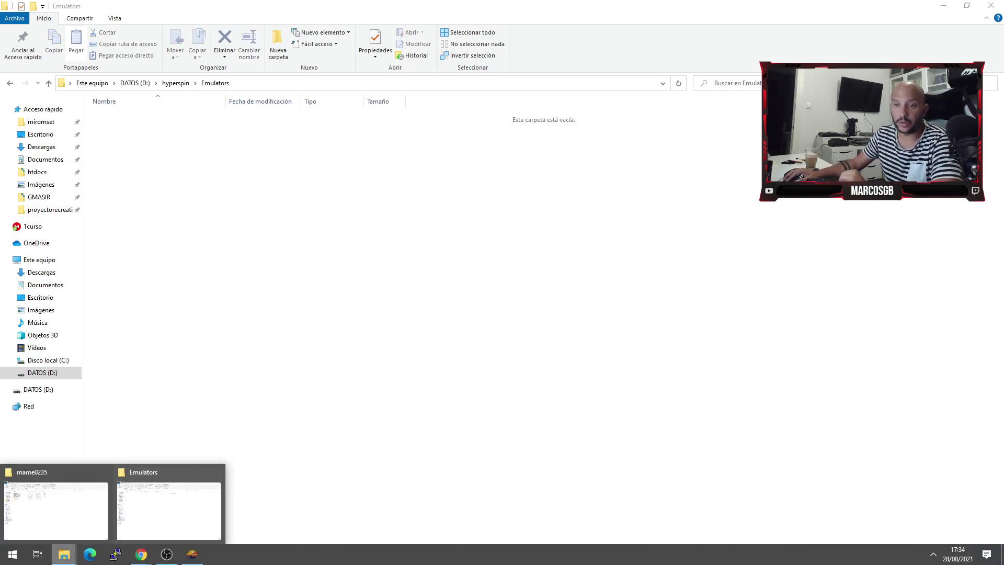
click(56, 507)
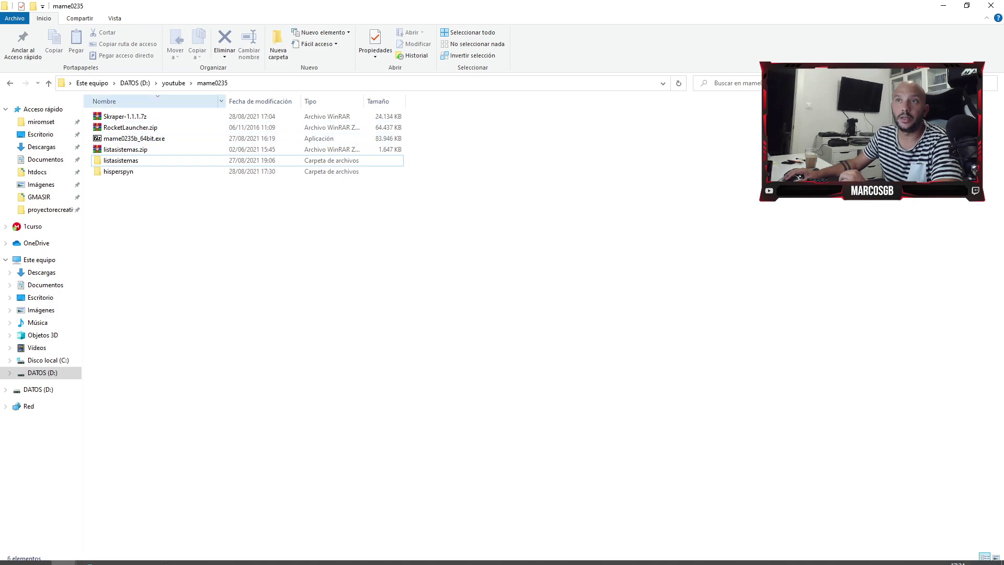
right_click(118, 138)
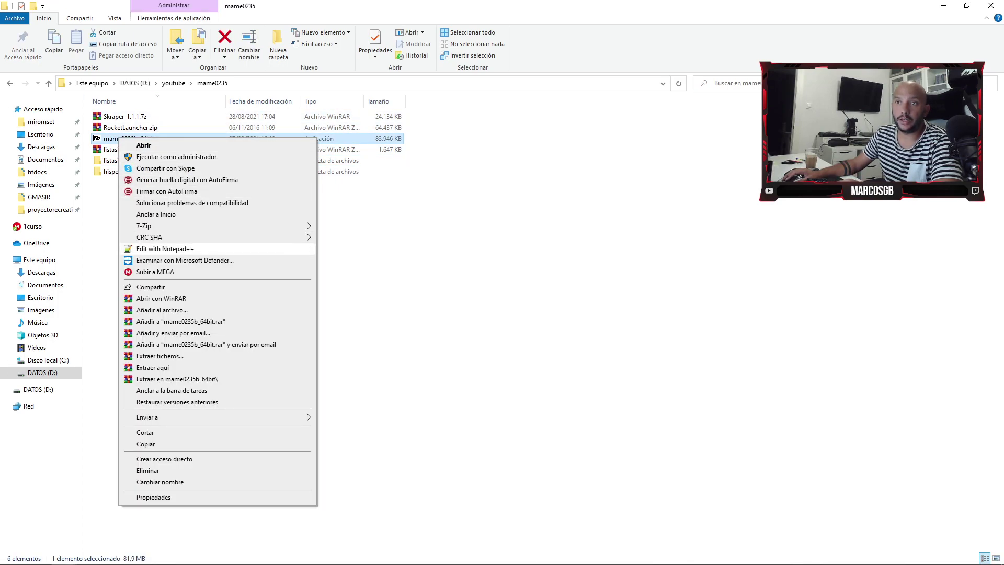
click(177, 378)
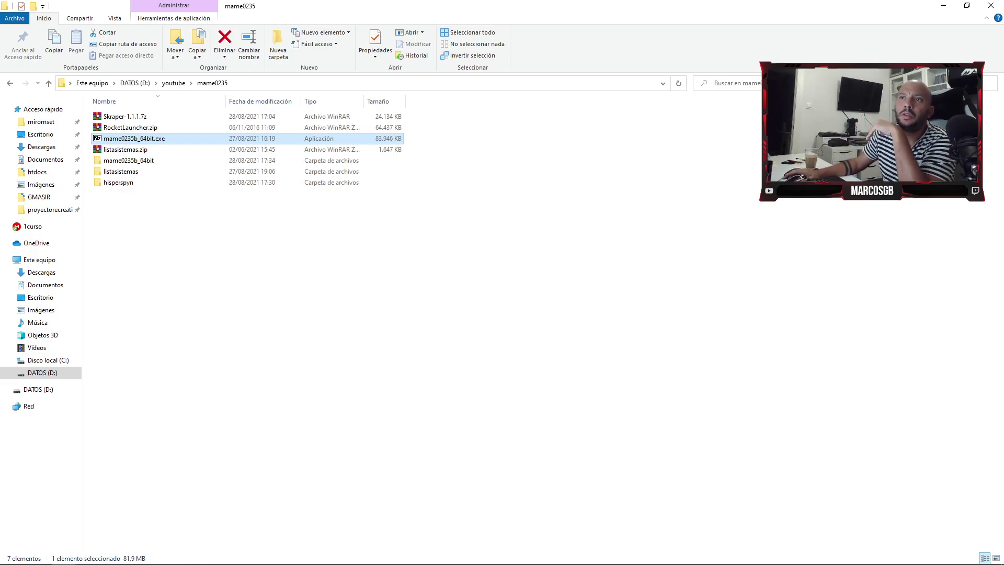
double_click(128, 160)
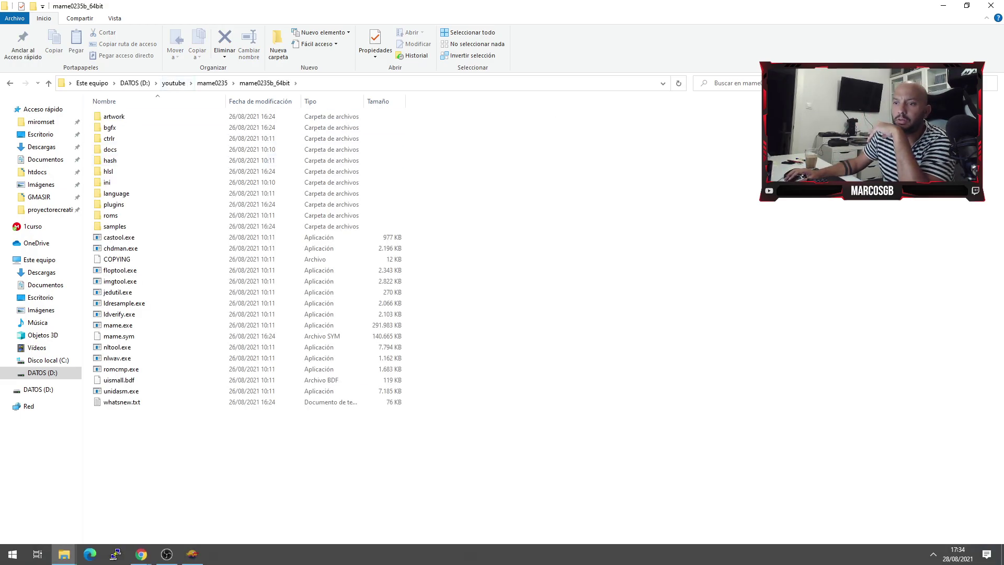
click(211, 83)
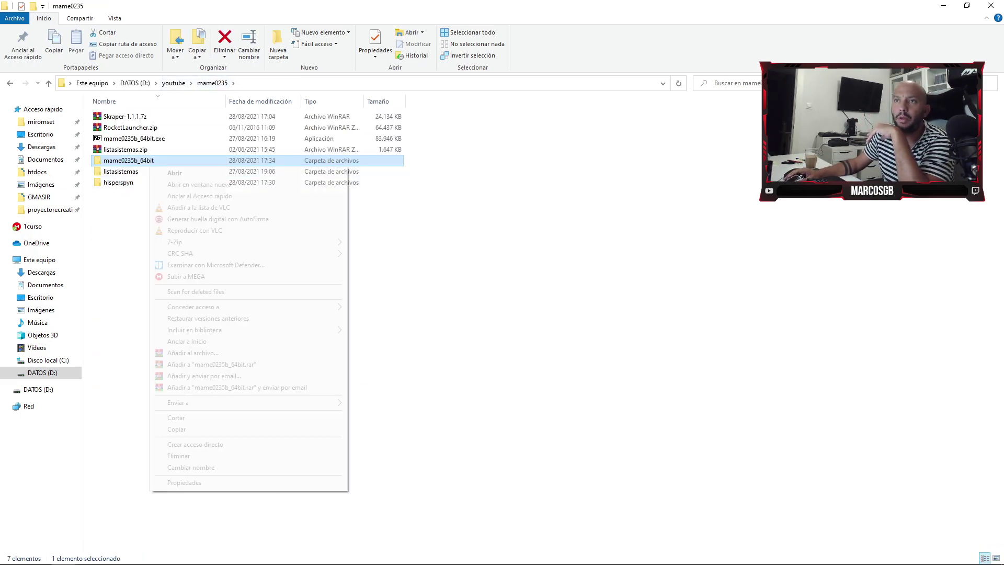
- Rename the extracted mame0235b_64bit folder as mame
right_click(150, 163)
click(190, 468)
drag(156, 161, 143, 161)
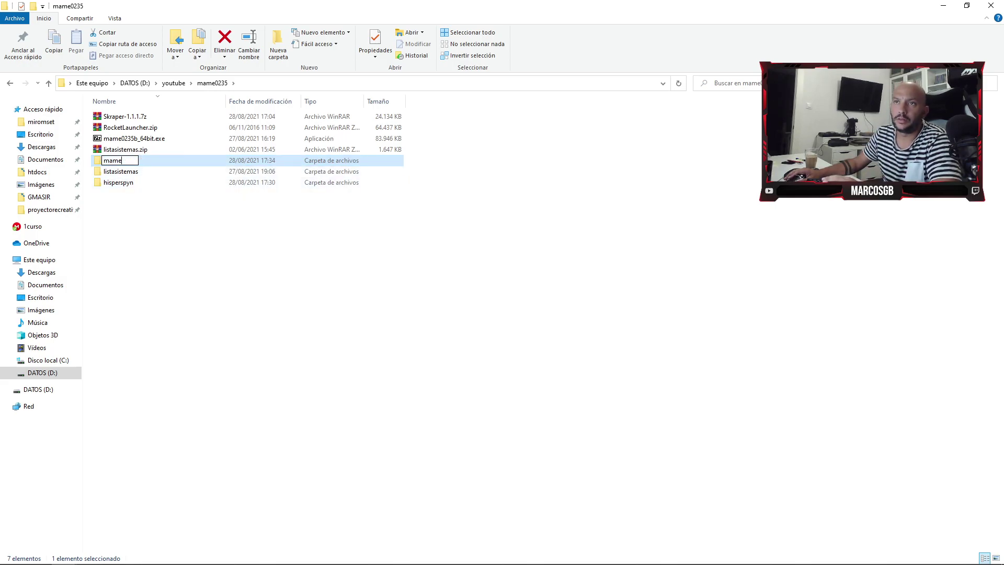
key(Return)
- Transfer the mame folder into D:\hyperspin\Emulators and minimize the ScreenScraper configuration wizard
key(alt+Tab)
key(ctrl+v)
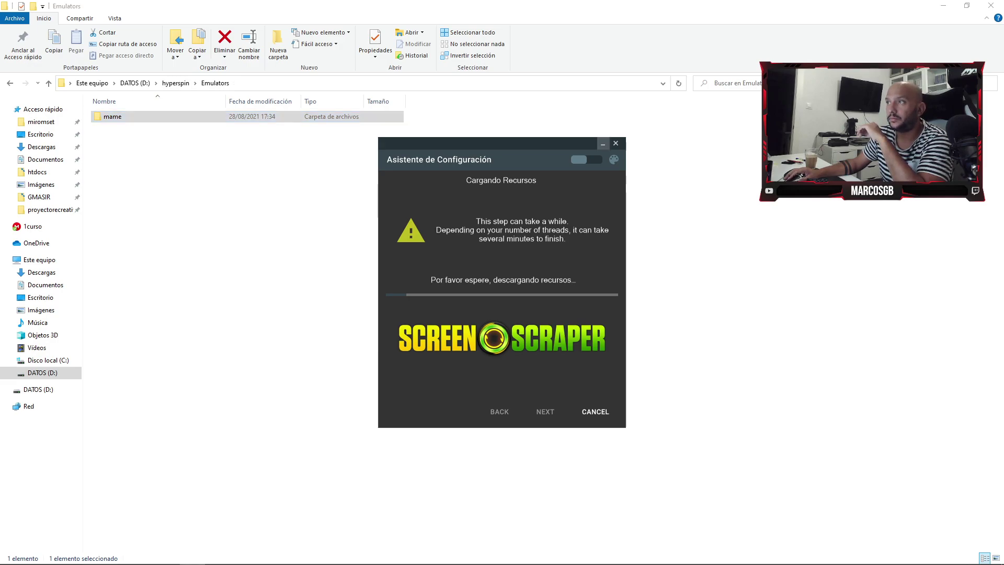
click(603, 143)
click(418, 83)
click(366, 209)
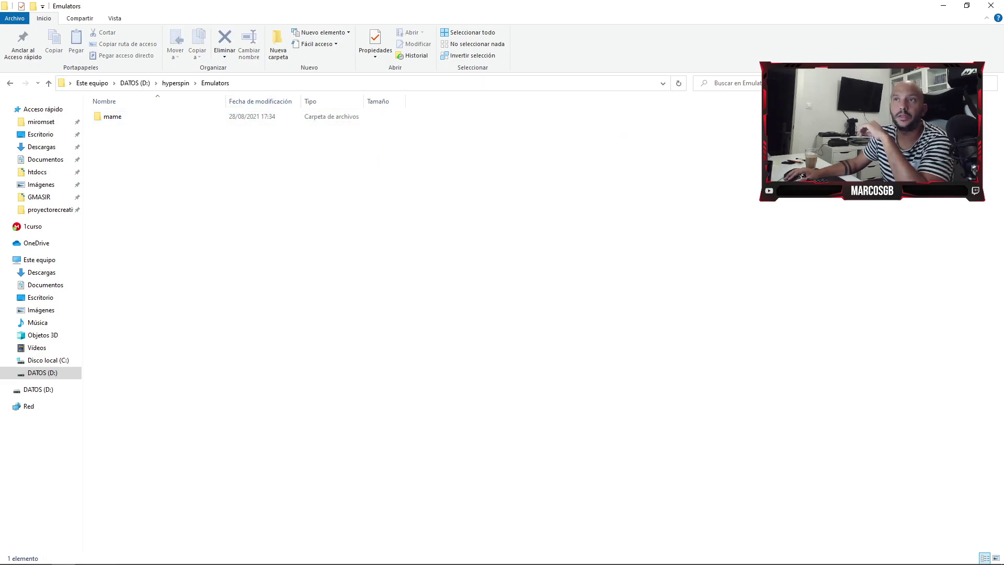
- Mark the mame folder with a red rectangle on a screen capture of the Emulators path, and discard the capture
key(alt+d)
key(Print)
drag(1, 9, 607, 159)
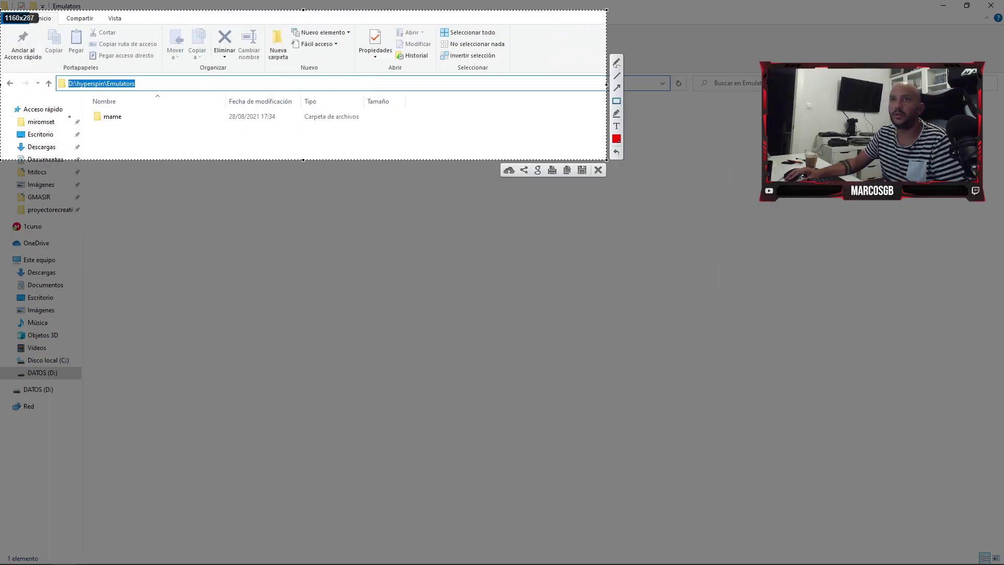
drag(84, 100, 227, 136)
drag(372, 129, 372, 129)
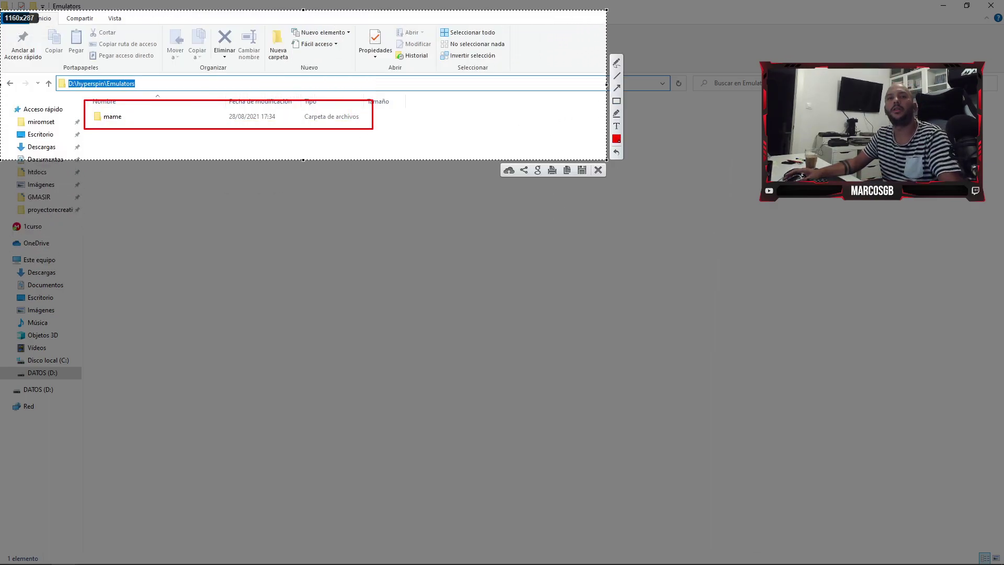
key(Escape)
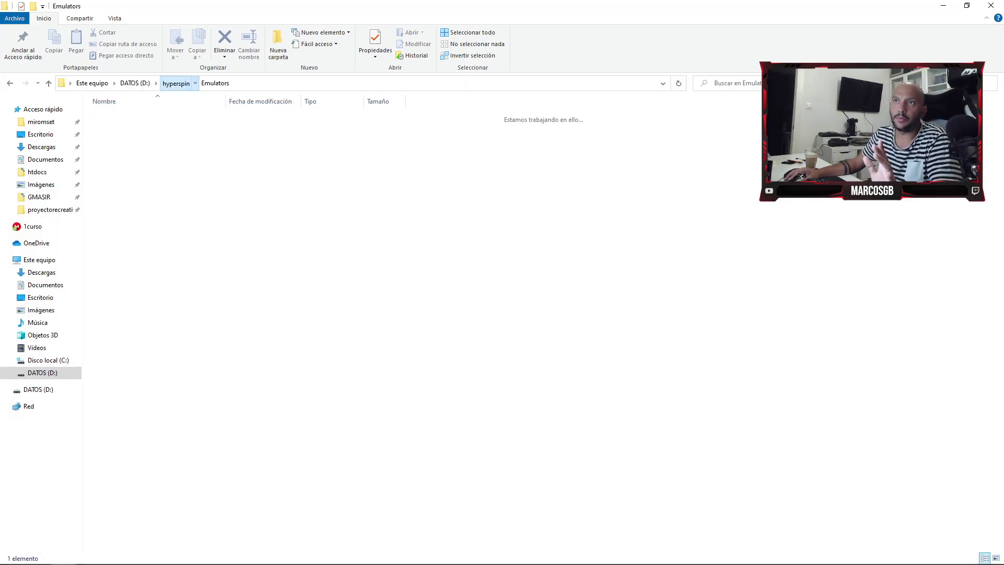
- Examine the contents of the HyperTheme folder and its MyThemes subfolder, and return to the hyperspin folder
click(175, 83)
double_click(118, 138)
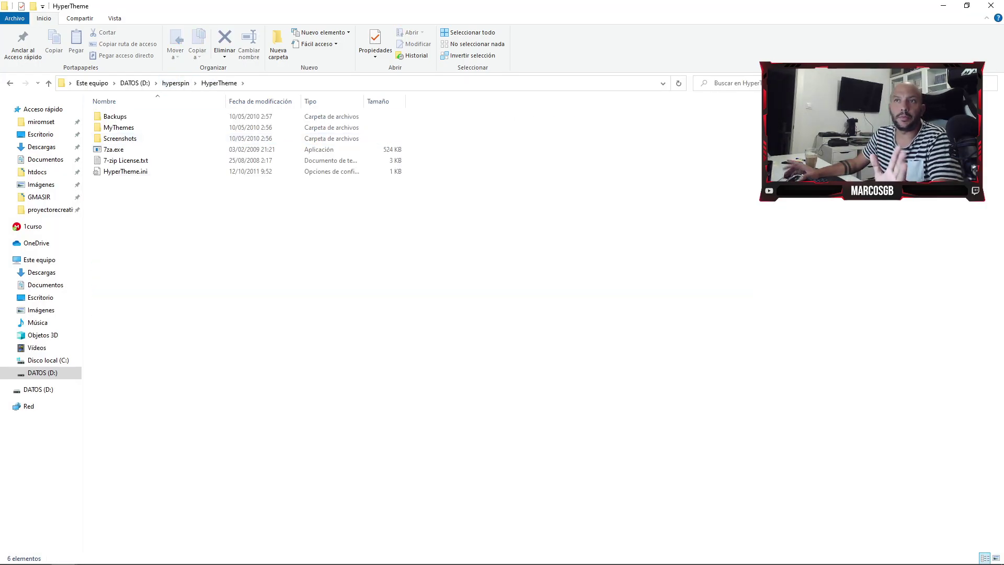
double_click(118, 127)
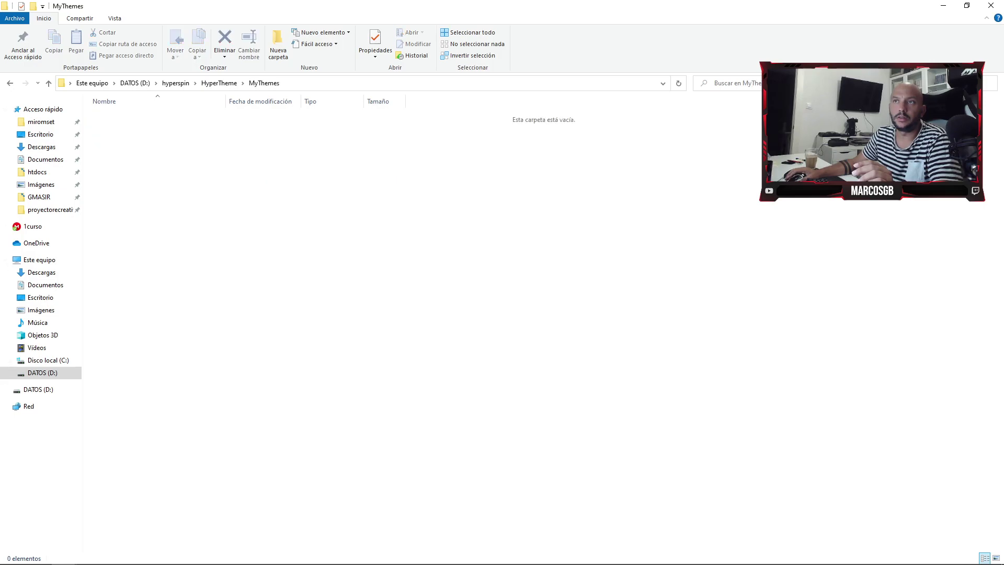
click(219, 83)
click(176, 83)
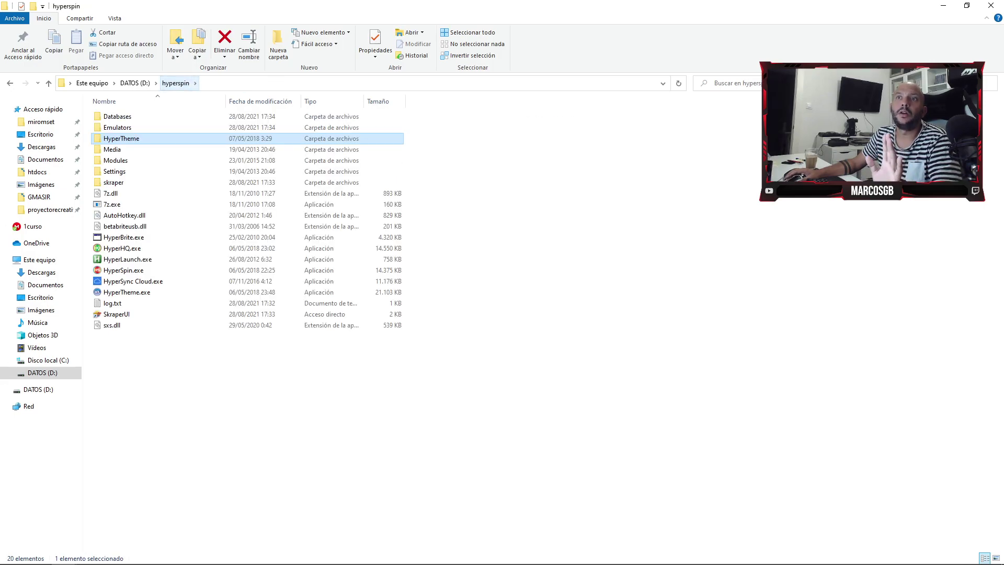
- Permanently delete every folder in Media except Frontend, Main Menu and MAME, skipping the system-file prompt, and return to the hyperspin folder
double_click(116, 149)
click(125, 116)
ctrl+click(127, 127)
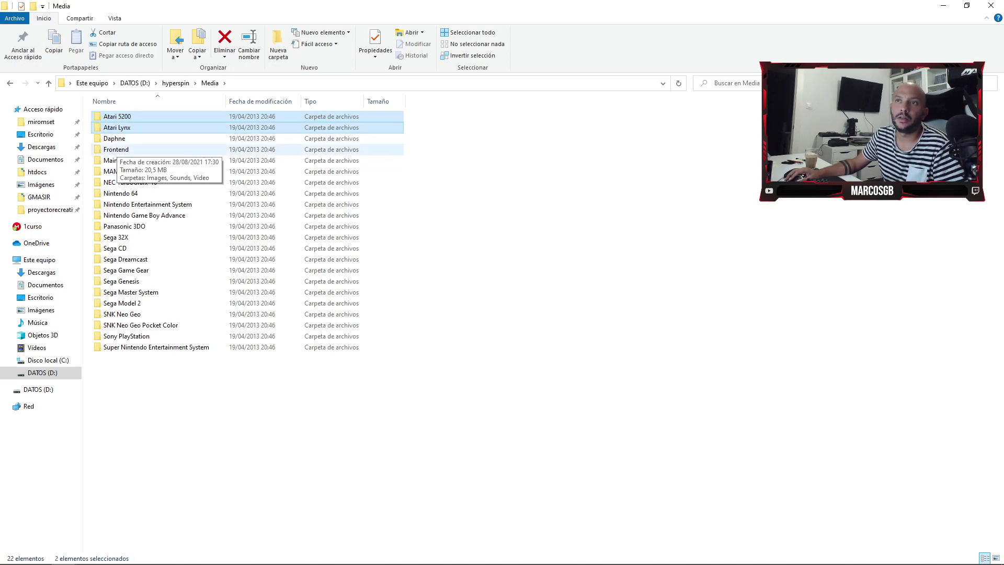
ctrl+click(117, 149)
ctrl+click(117, 150)
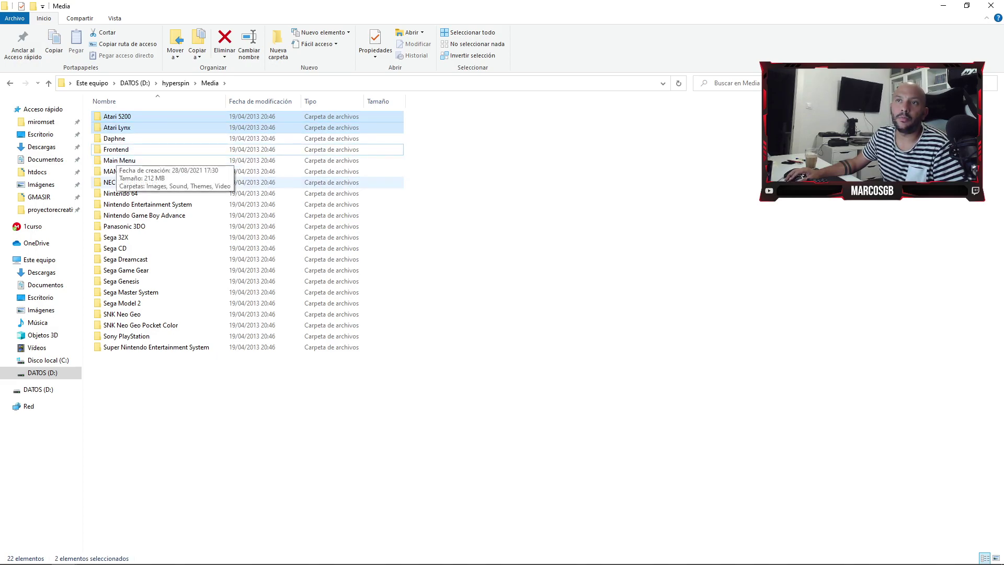
ctrl+click(123, 139)
ctrl+click(121, 172)
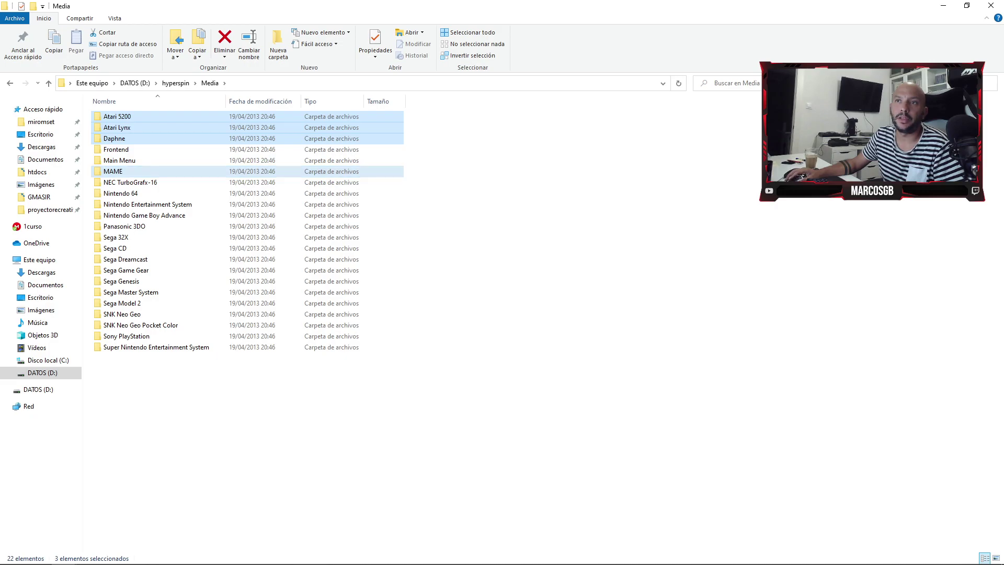
ctrl+click(113, 171)
ctrl+click(130, 182)
ctrl+click(121, 193)
ctrl+click(147, 204)
ctrl+click(144, 214)
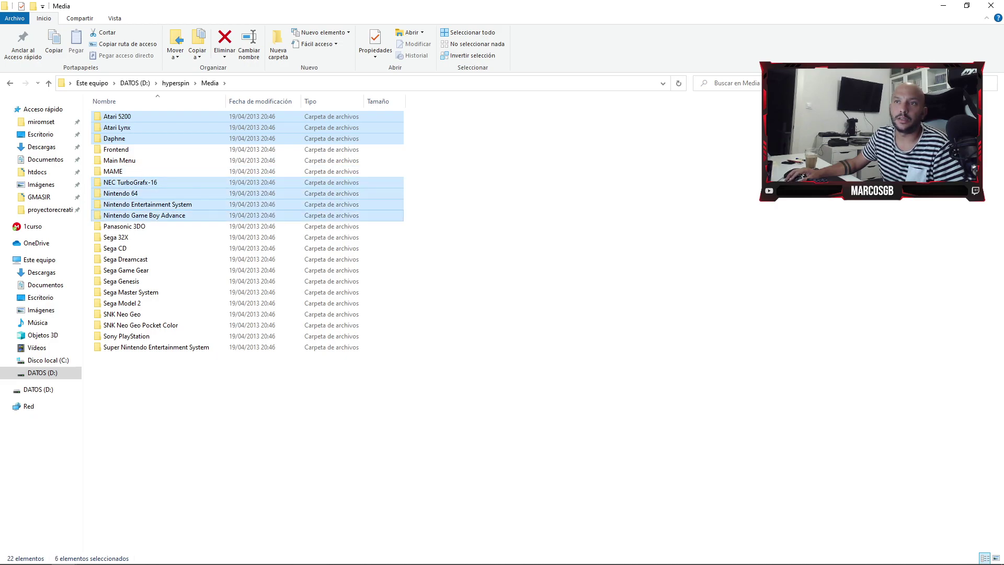
ctrl+click(116, 237)
ctrl+click(124, 226)
ctrl+click(115, 248)
ctrl+click(125, 259)
ctrl+click(126, 271)
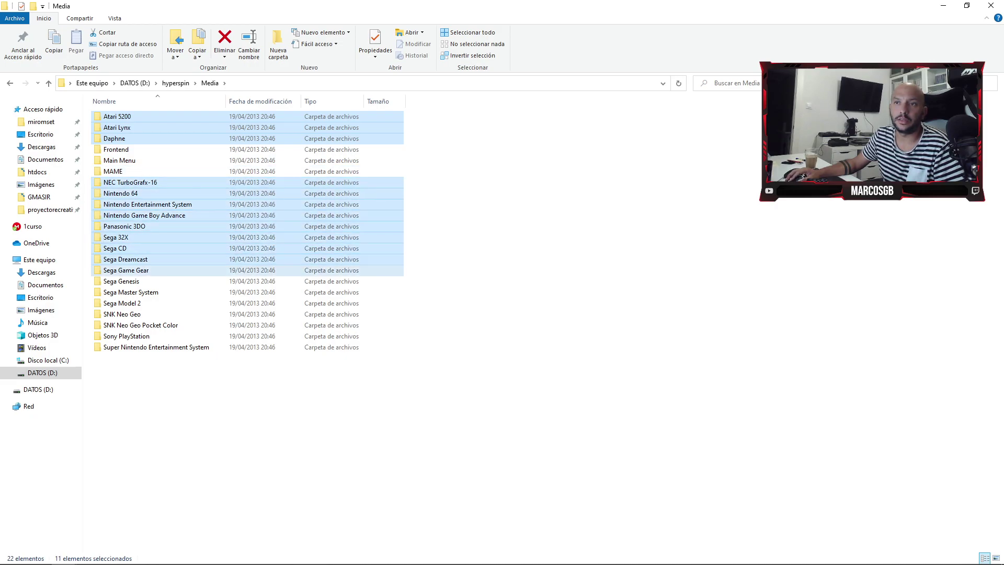
ctrl+click(122, 281)
ctrl+click(123, 304)
ctrl+click(130, 293)
ctrl+click(122, 314)
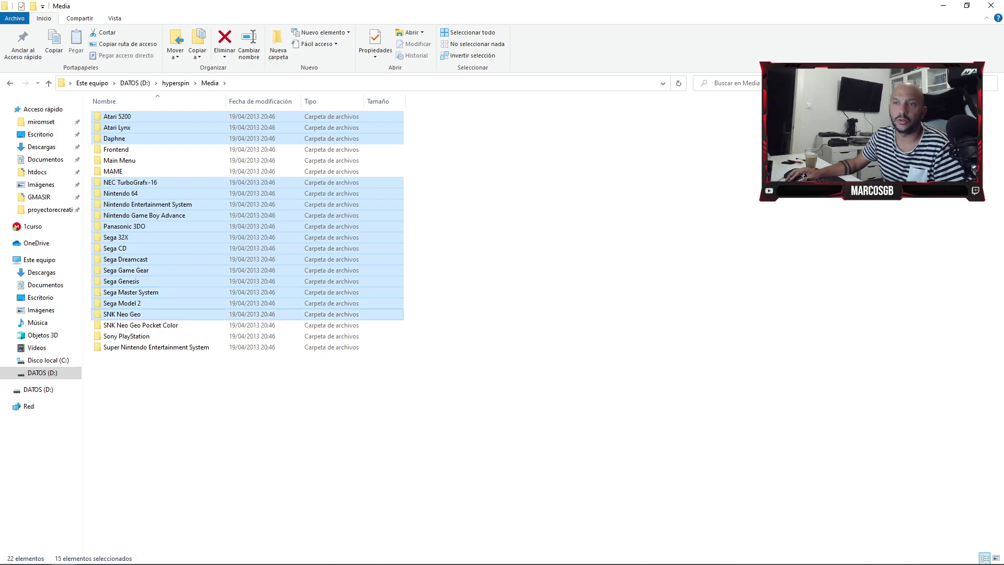
ctrl+click(140, 324)
ctrl+click(156, 347)
ctrl+click(126, 335)
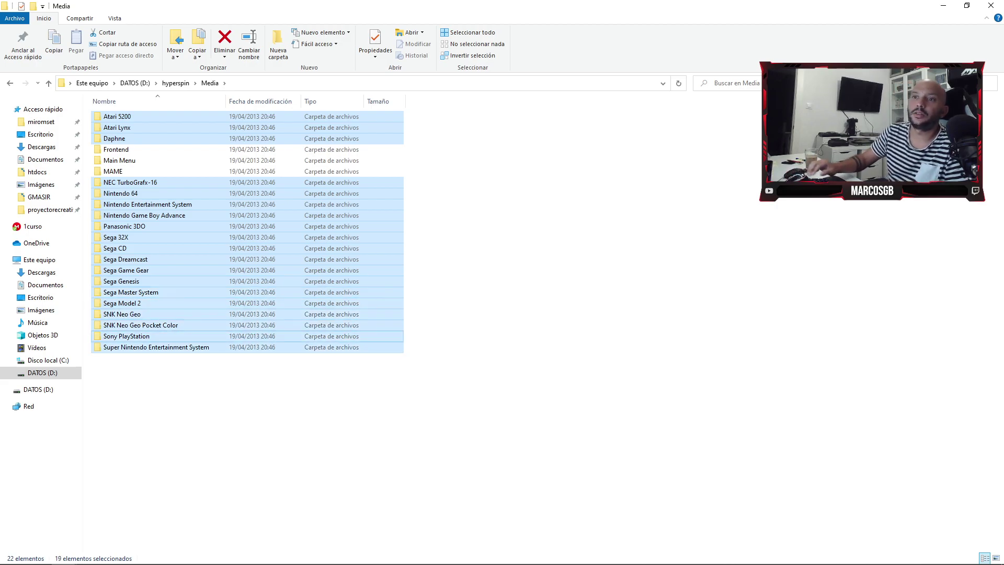
key(shift+Delete)
key(Return)
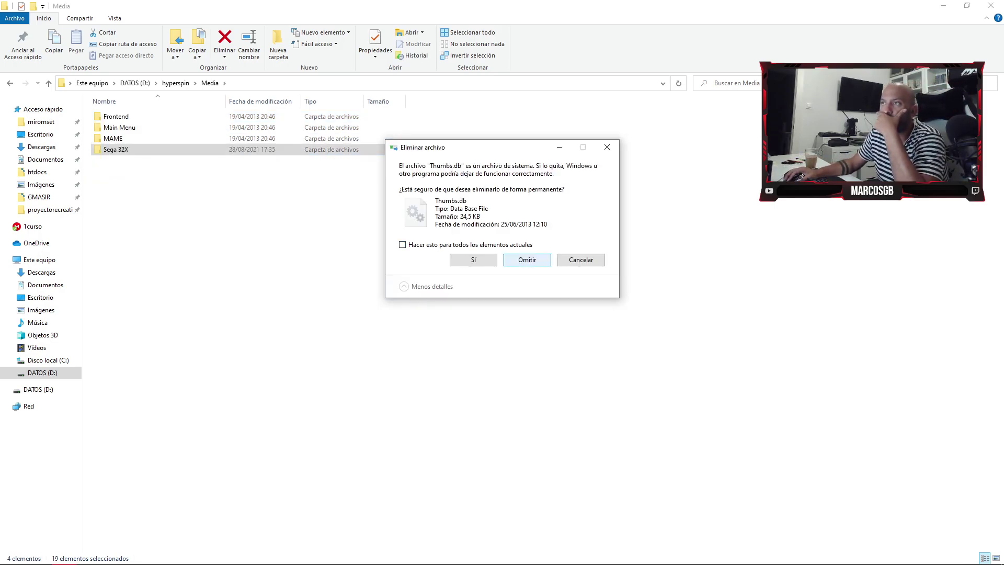
key(Return)
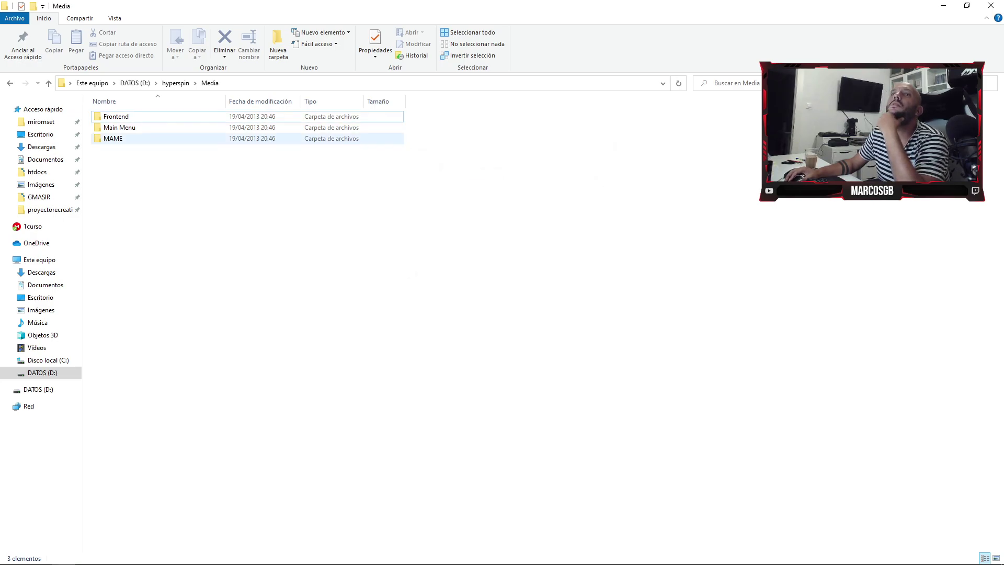
click(175, 83)
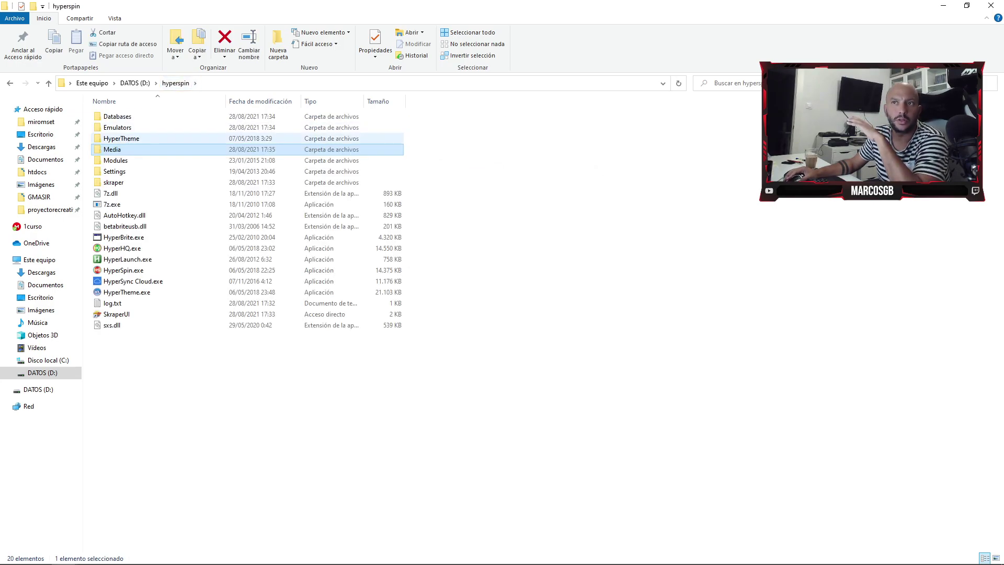
- Check the contents of the Modules folder and return to the hyperspin folder
click(116, 160)
double_click(115, 161)
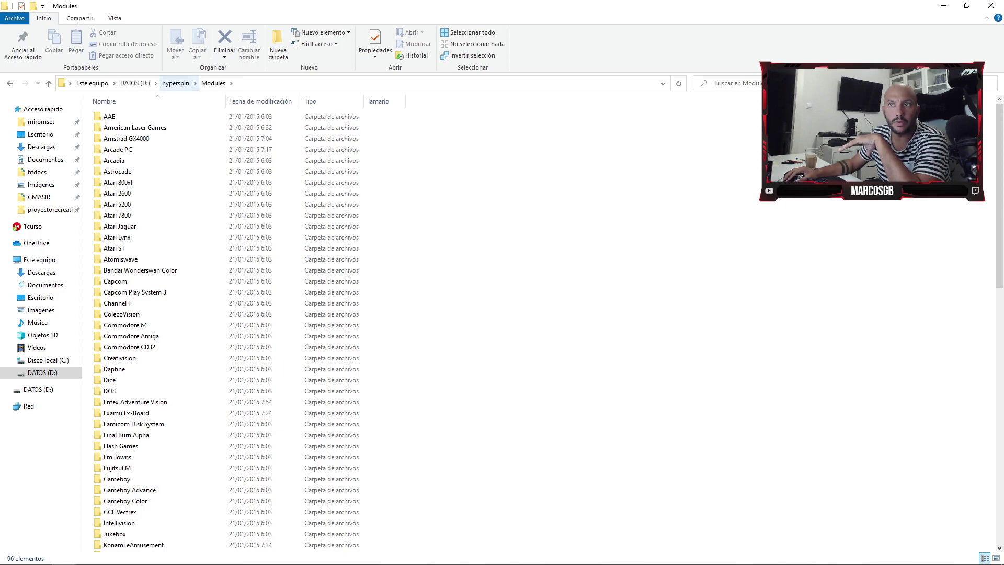
click(176, 83)
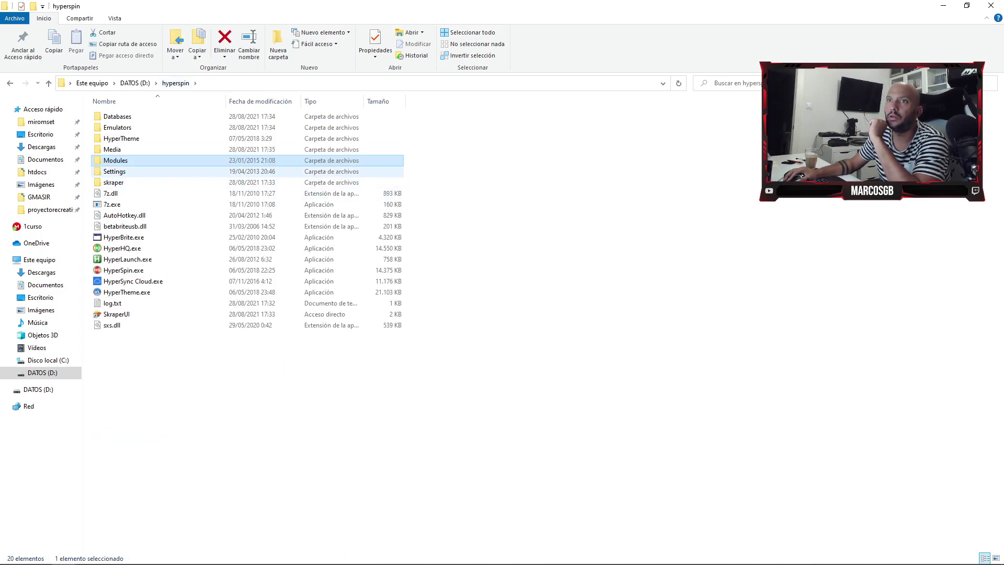
- Delete every file in the Settings folder except Main Menu.ini, MAME.ini and Settings.ini, and return to the hyperspin folder
double_click(116, 171)
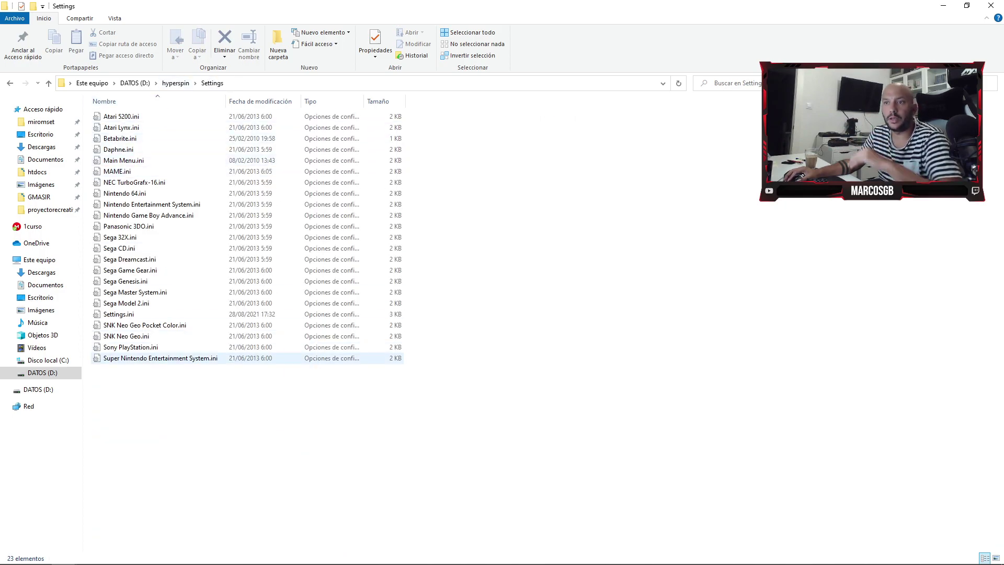
click(160, 358)
key(shift+Up)
key(shift+Up)
key(shift+Up)
key(shift+Up)
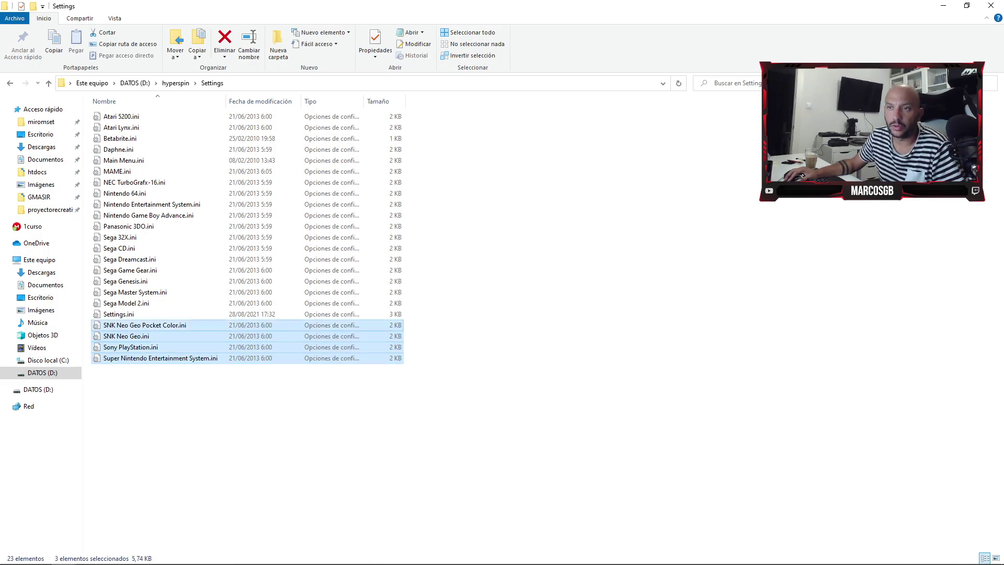
ctrl+click(125, 313)
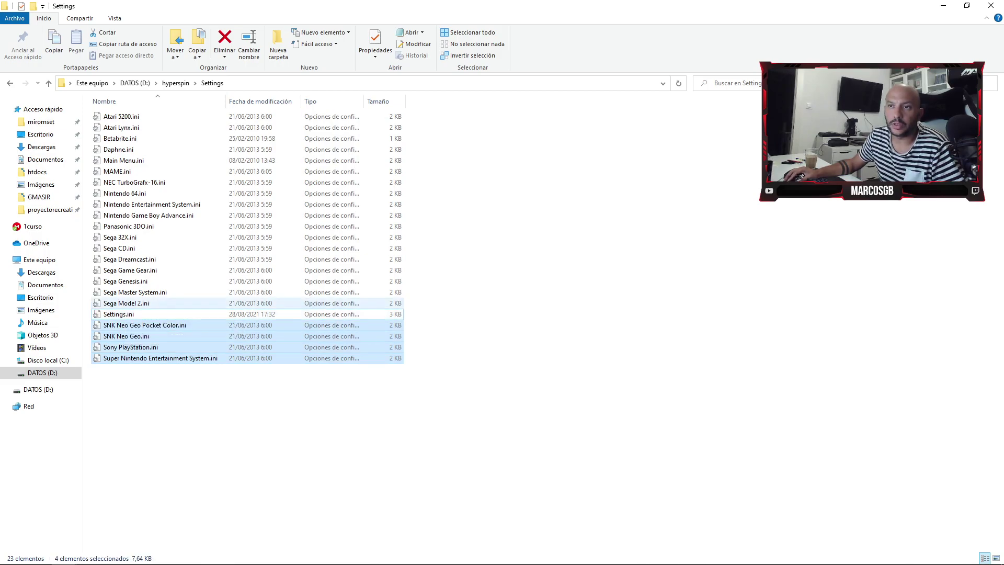
ctrl+click(125, 303)
ctrl+click(126, 293)
ctrl+click(125, 281)
ctrl+click(138, 271)
ctrl+click(139, 248)
ctrl+click(138, 259)
ctrl+click(139, 237)
ctrl+click(128, 226)
ctrl+click(151, 204)
ctrl+click(125, 193)
ctrl+click(134, 182)
ctrl+click(118, 149)
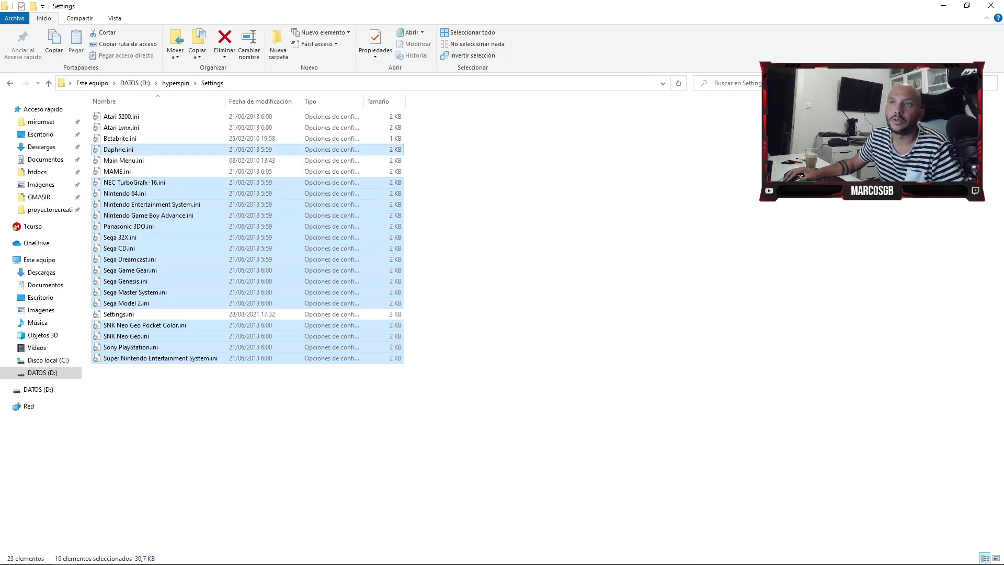
ctrl+click(120, 137)
ctrl+click(121, 127)
ctrl+click(121, 116)
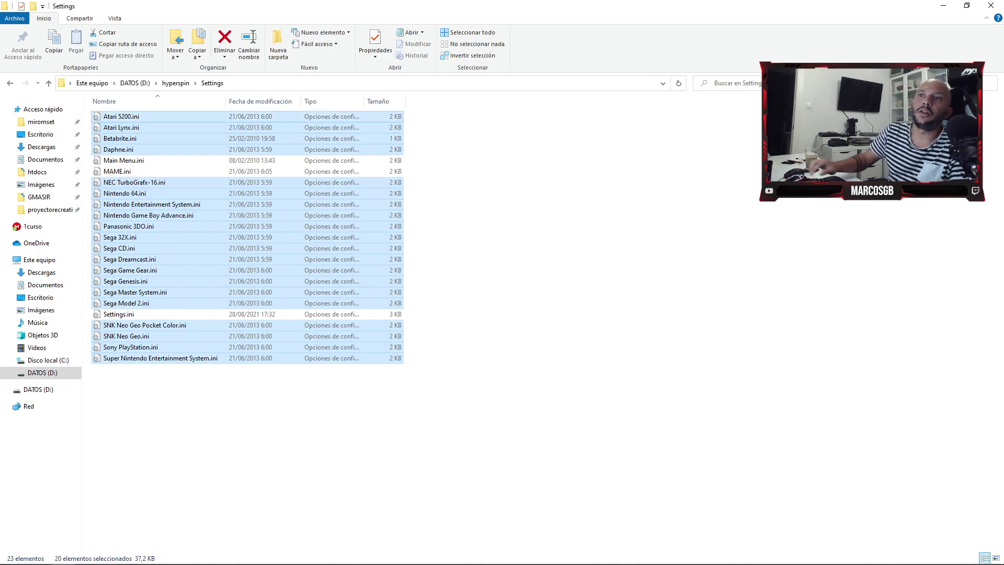
key(Delete)
key(Return)
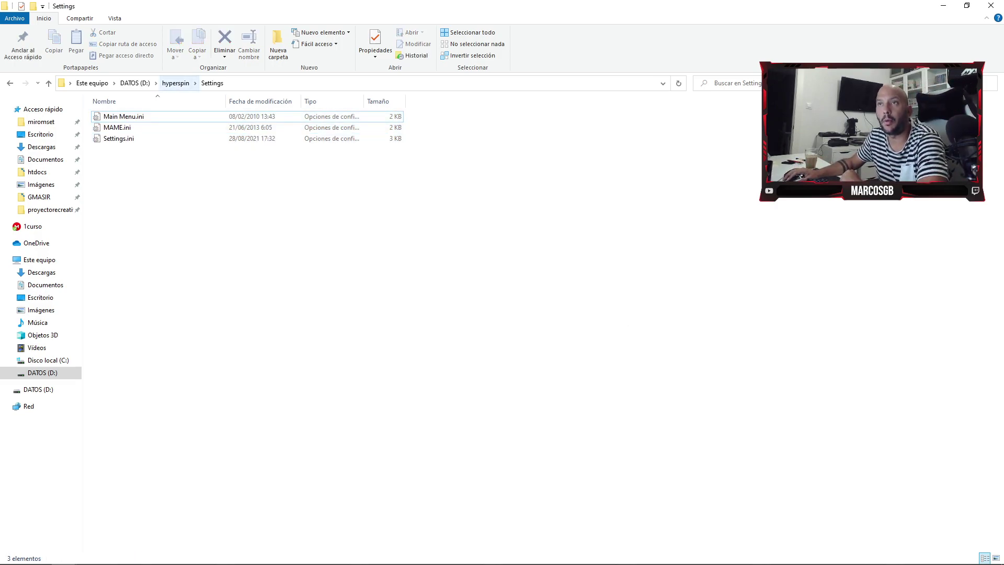
click(175, 83)
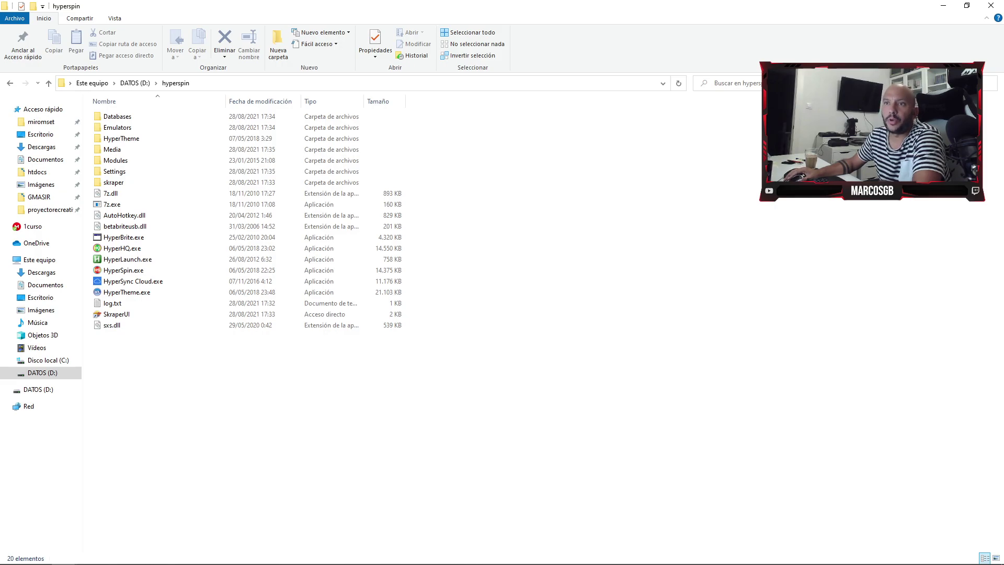
- Launch HyperSpin, scroll through the systems on the main menu wheel, and exit it with Yes
click(124, 270)
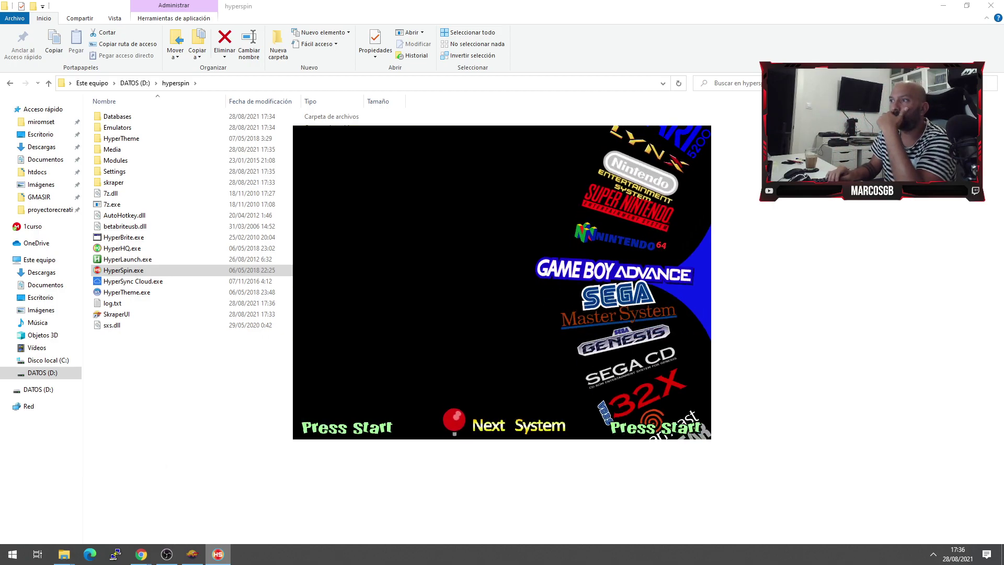
key(Up)
key(Up)
key(Up)
key(Up)
key(Up)
key(Up)
key(Up)
key(Up)
key(Up)
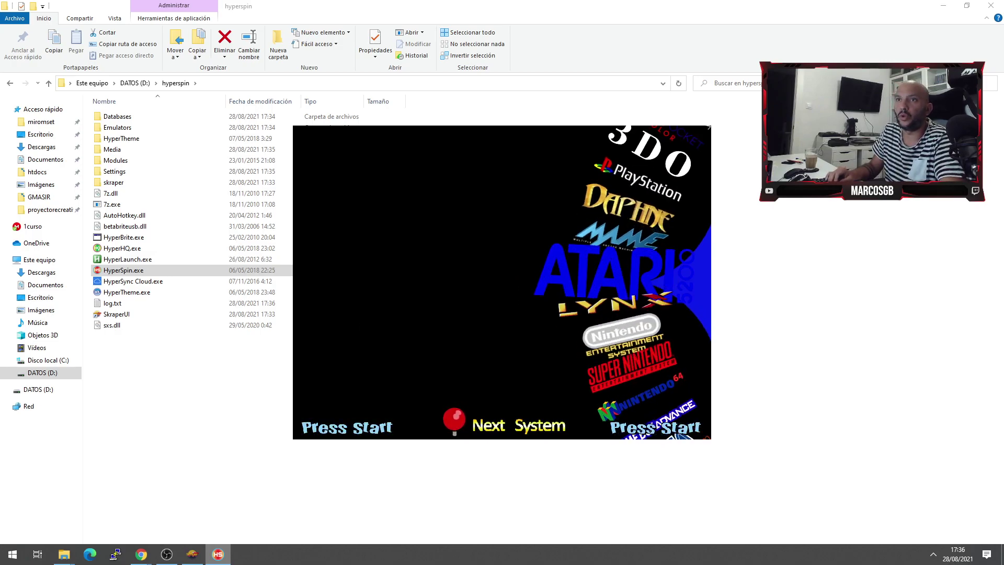
key(Escape)
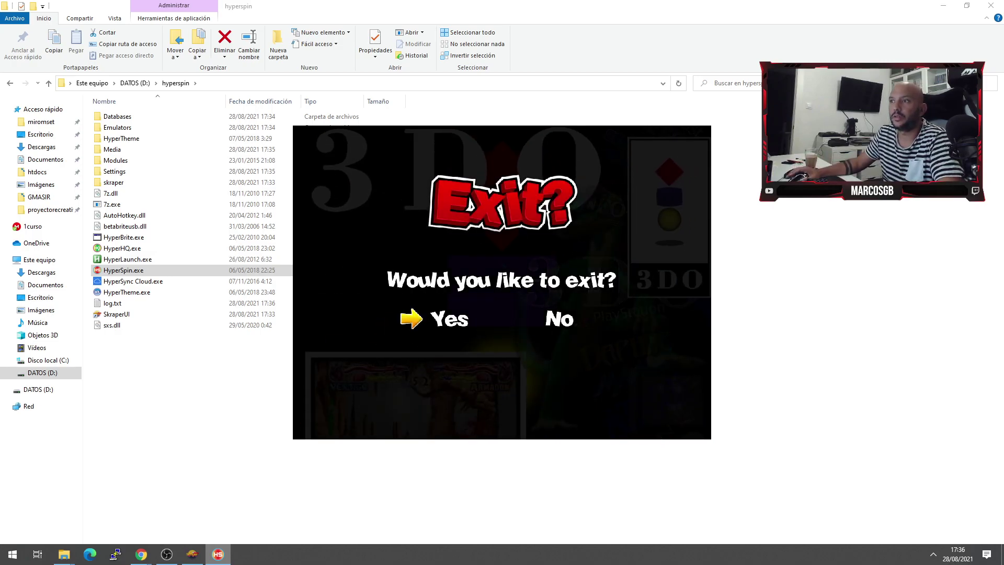
key(Return)
- Examine the Wheel, Special, Other, BetaBrite and Backgrounds image folders under Media\Main Menu\Images, and return to the hyperspin folder
double_click(125, 149)
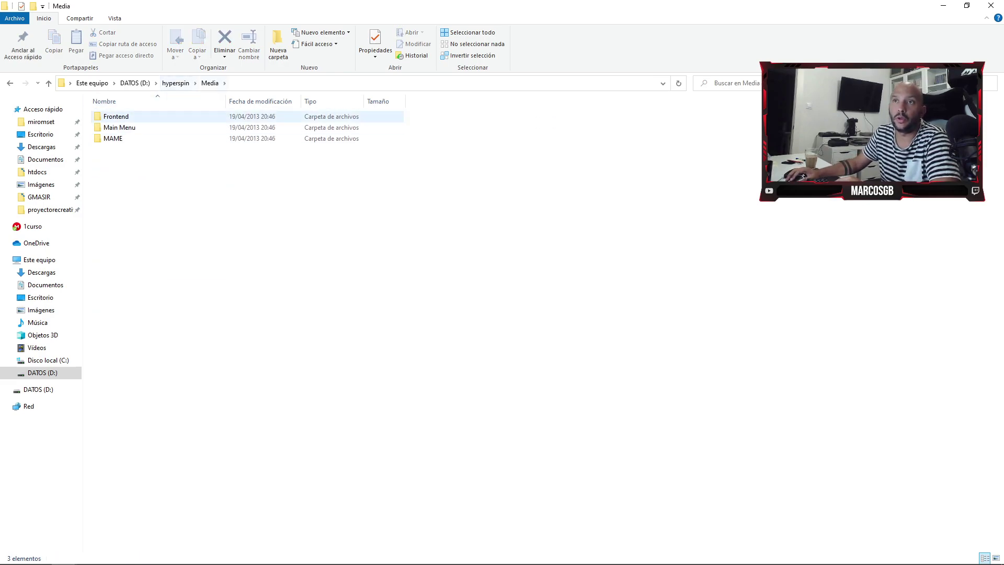
double_click(128, 127)
double_click(120, 116)
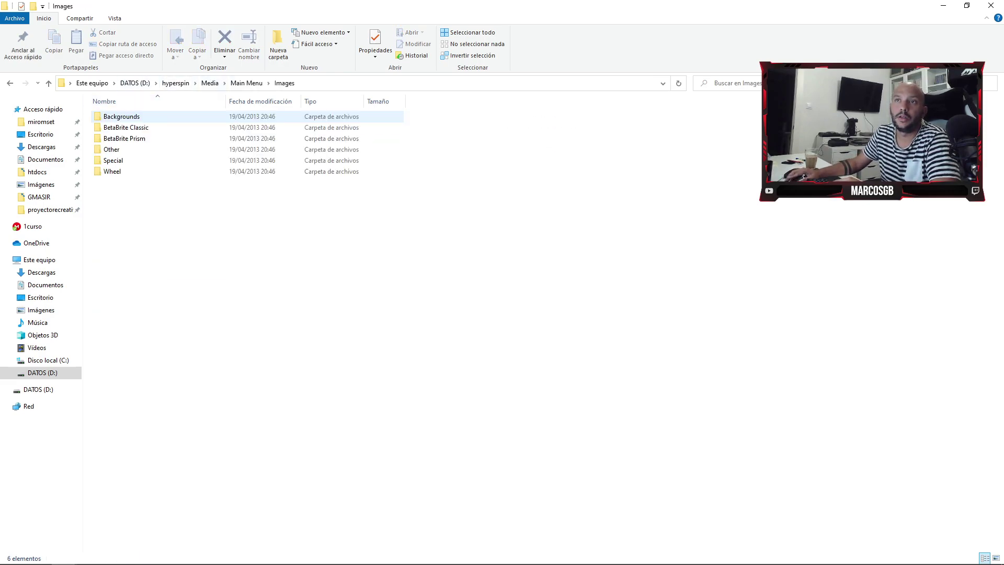
key(Return)
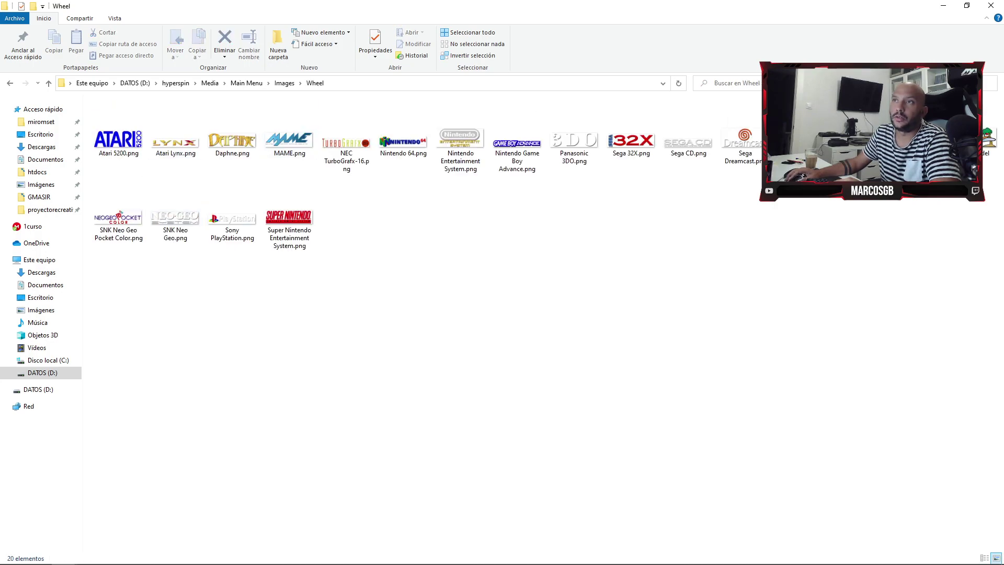
click(284, 82)
double_click(113, 160)
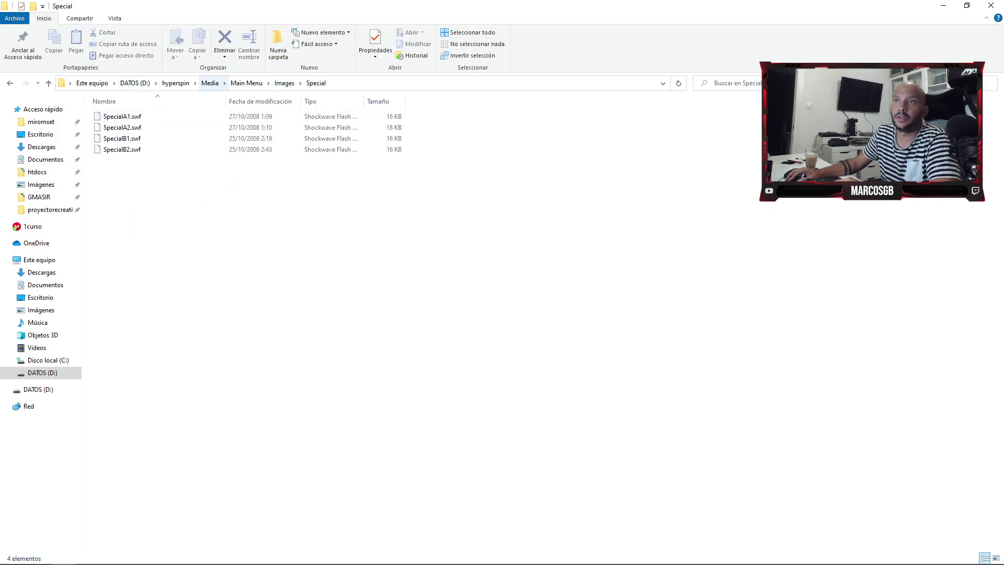
key(BackSpace)
key(Up)
key(Return)
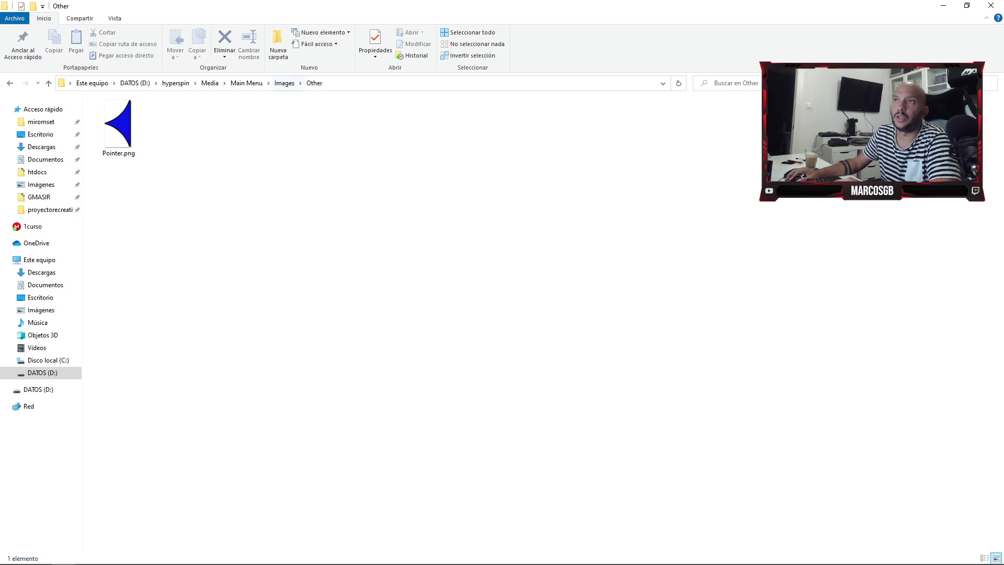
key(BackSpace)
key(Up)
key(Return)
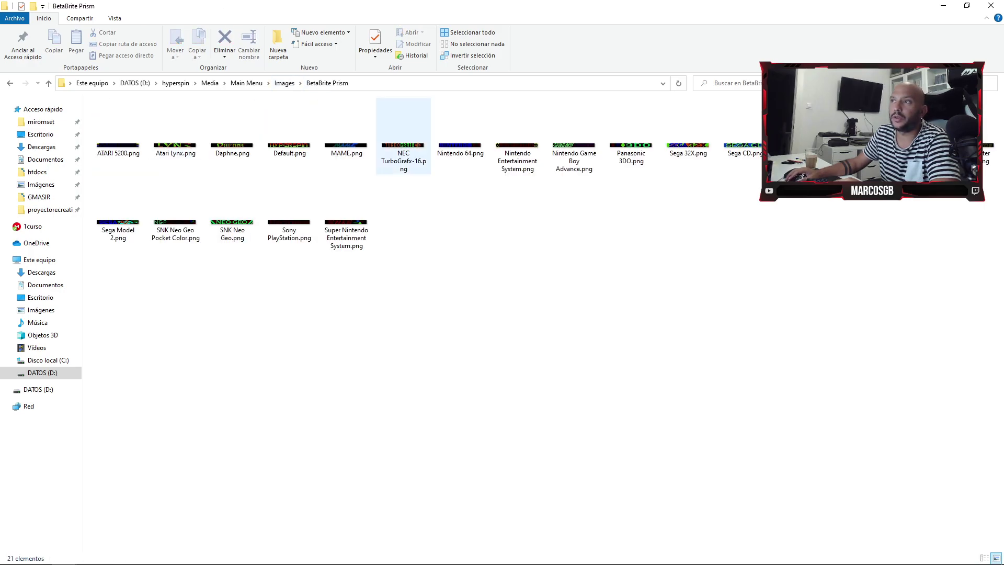
key(BackSpace)
key(Up)
key(Return)
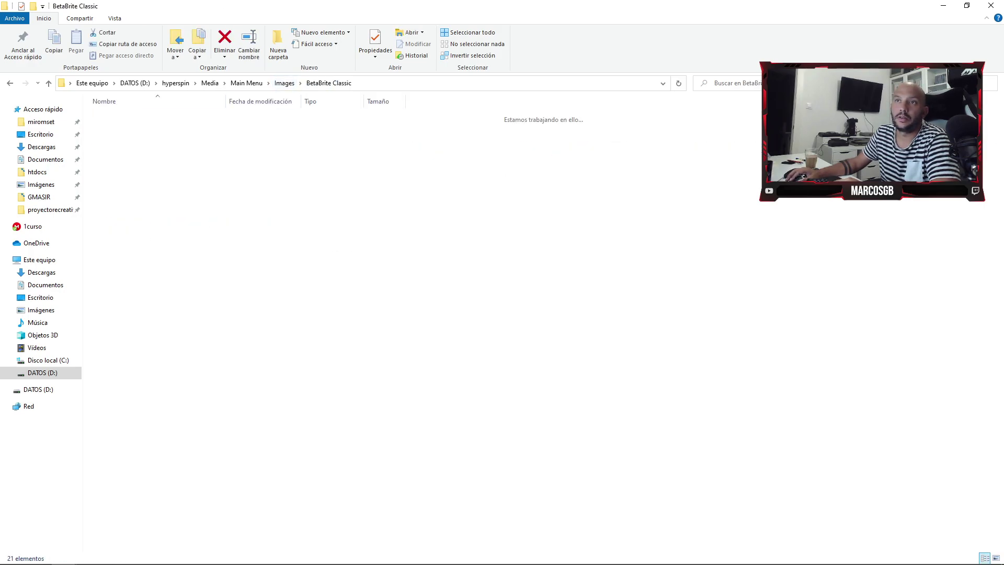
key(BackSpace)
key(Up)
key(Return)
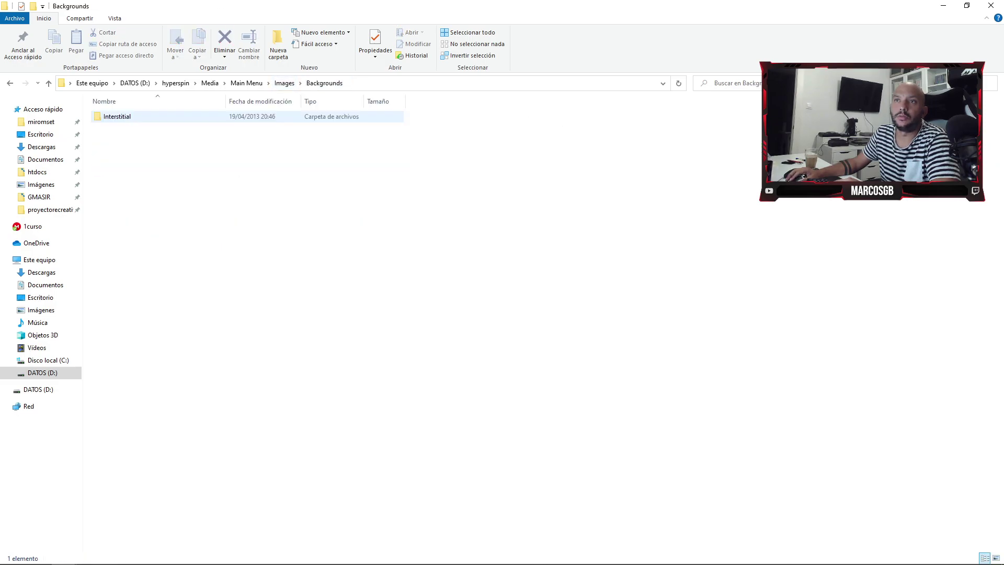
key(Return)
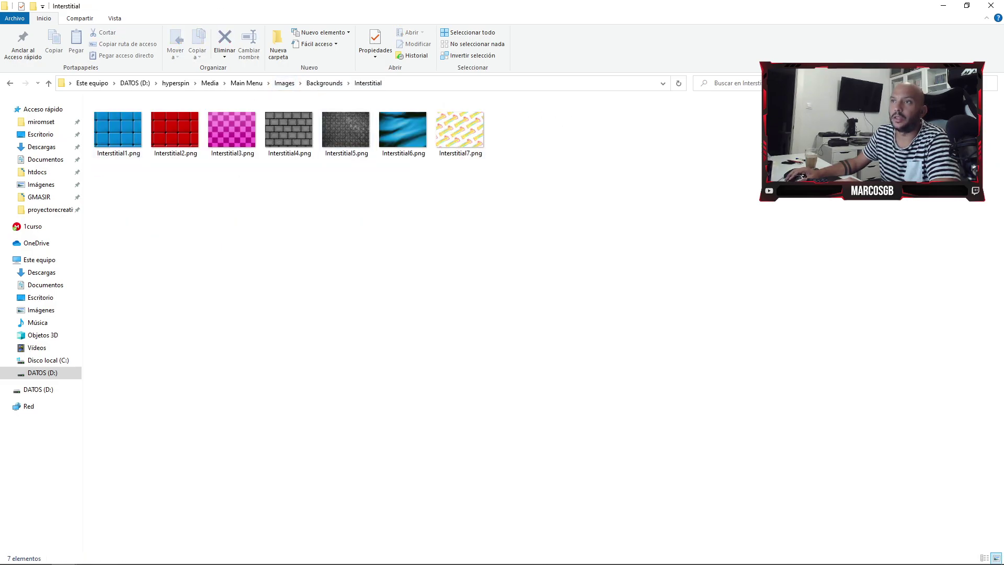
click(209, 84)
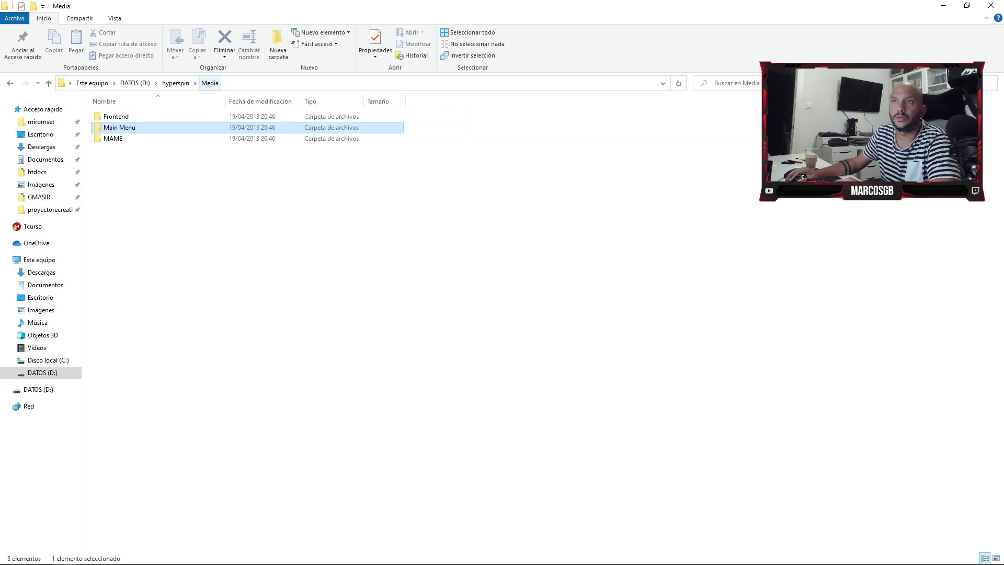
click(176, 83)
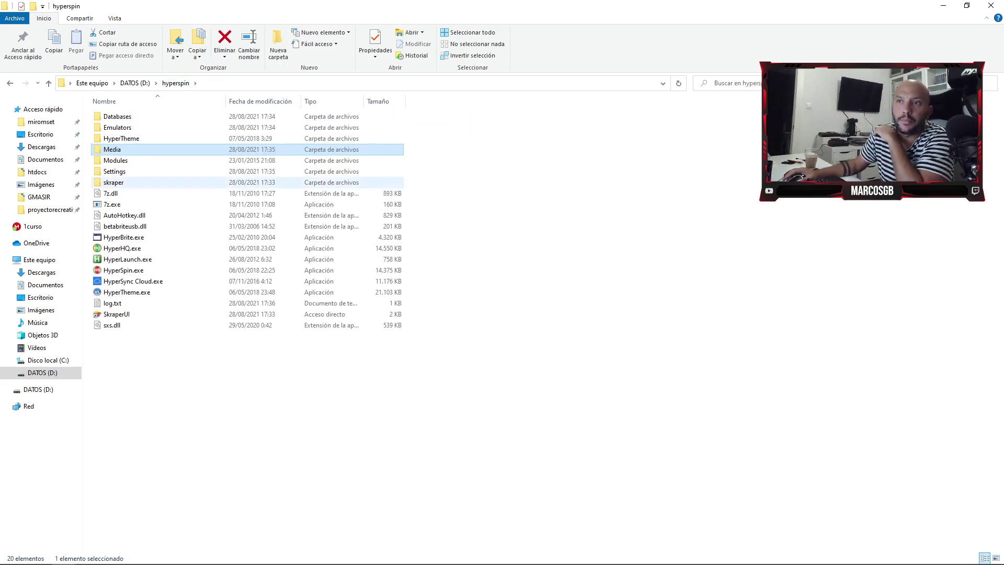
- Launch HyperSpin again, browse the wheel from Neo Geo through TurboGrafx 16 to the Sega Model 2 theme, and exit with Yes
click(124, 270)
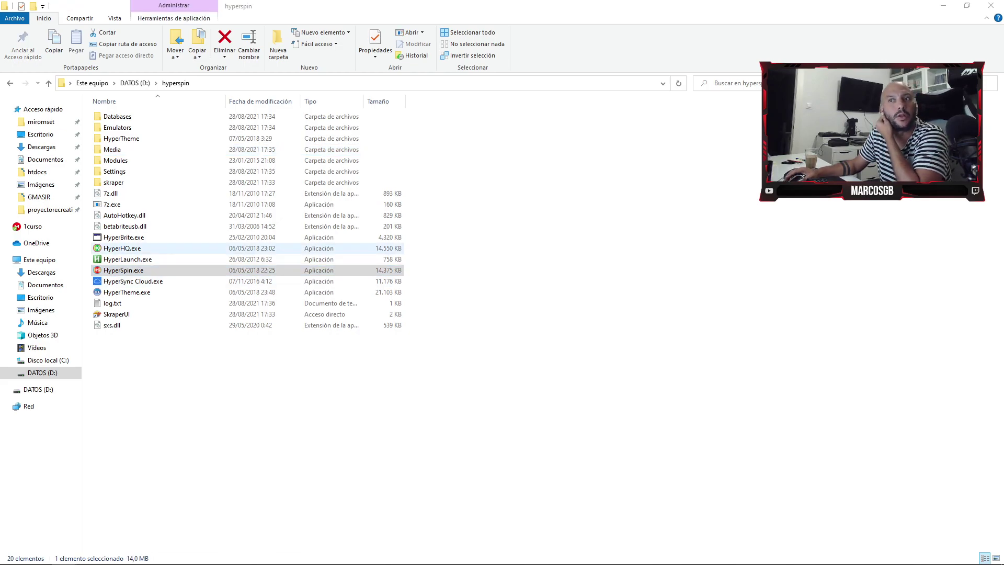
key(Return)
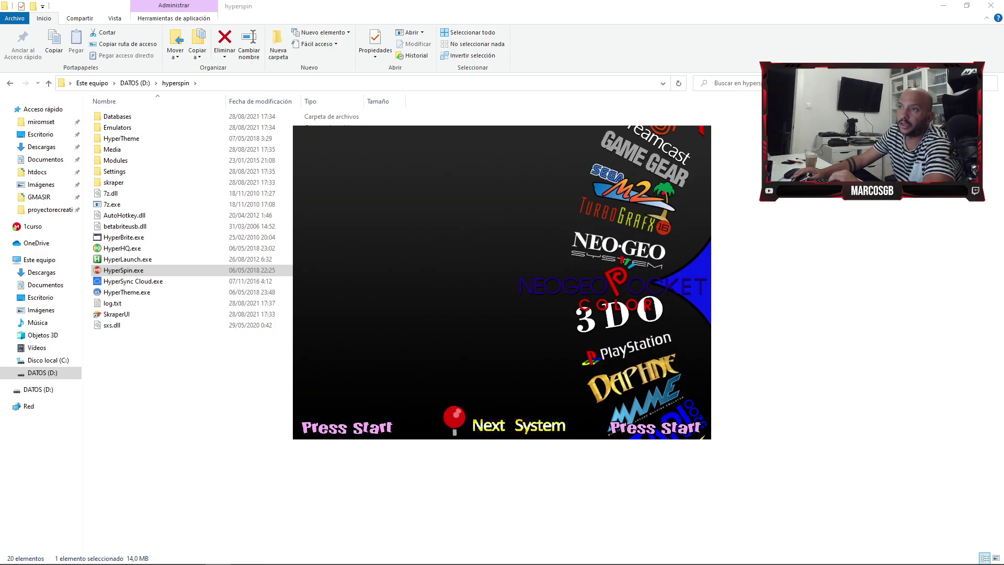
key(Up)
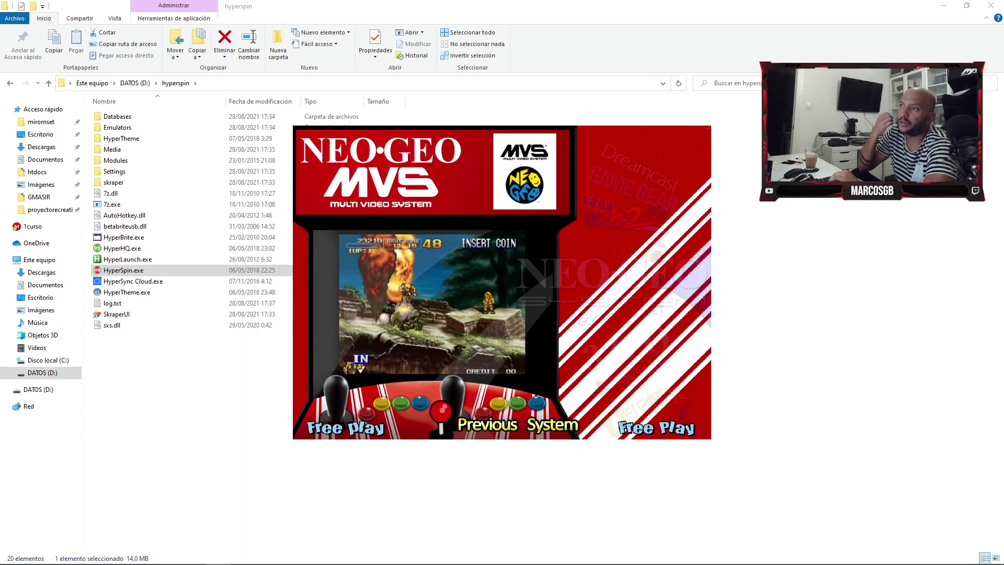
key(Up)
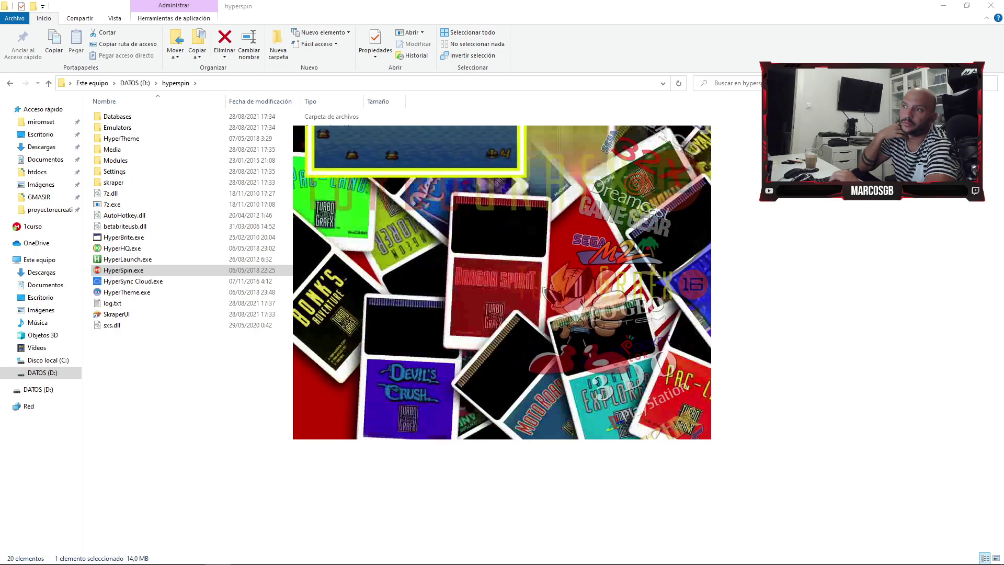
key(Up)
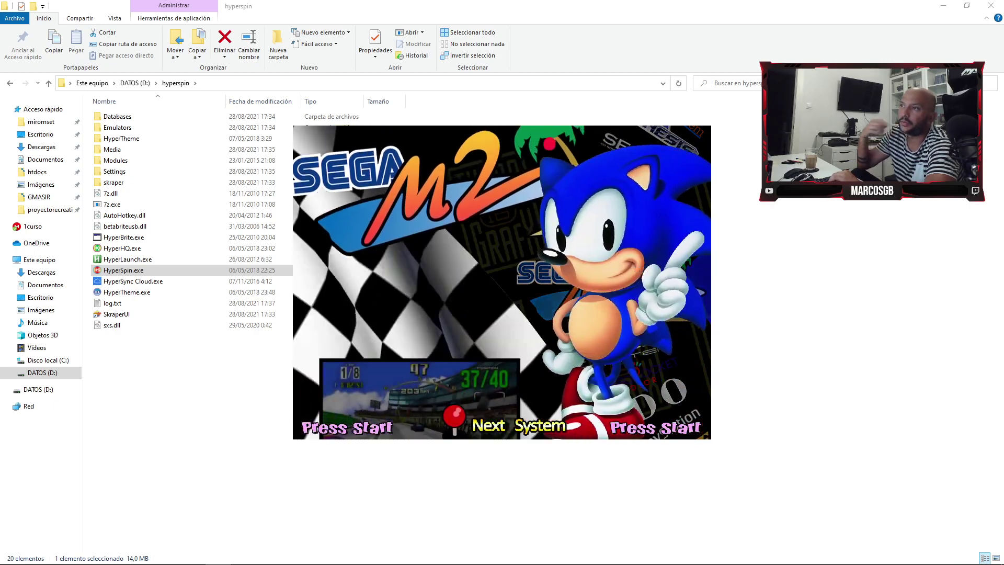
key(Escape)
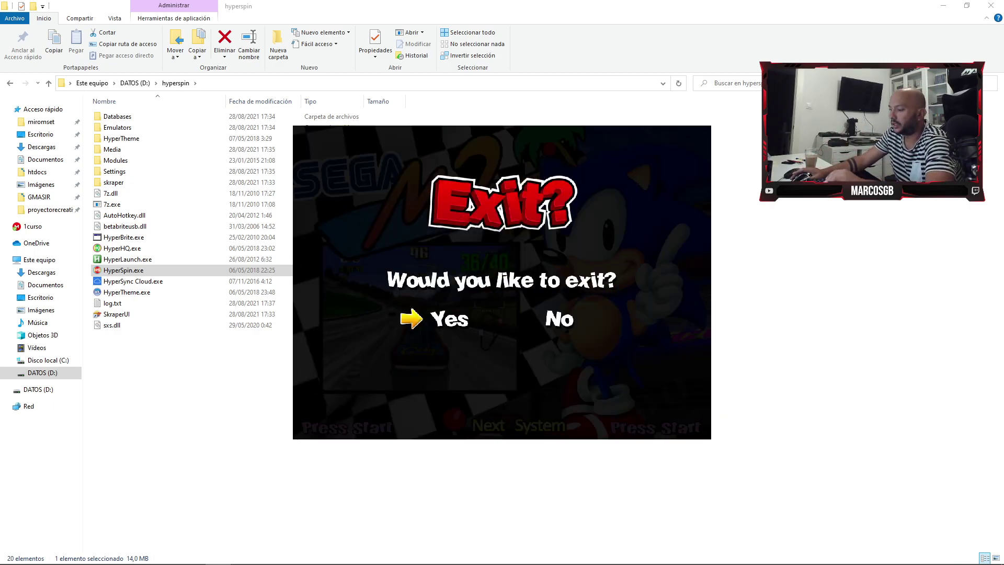
key(Return)
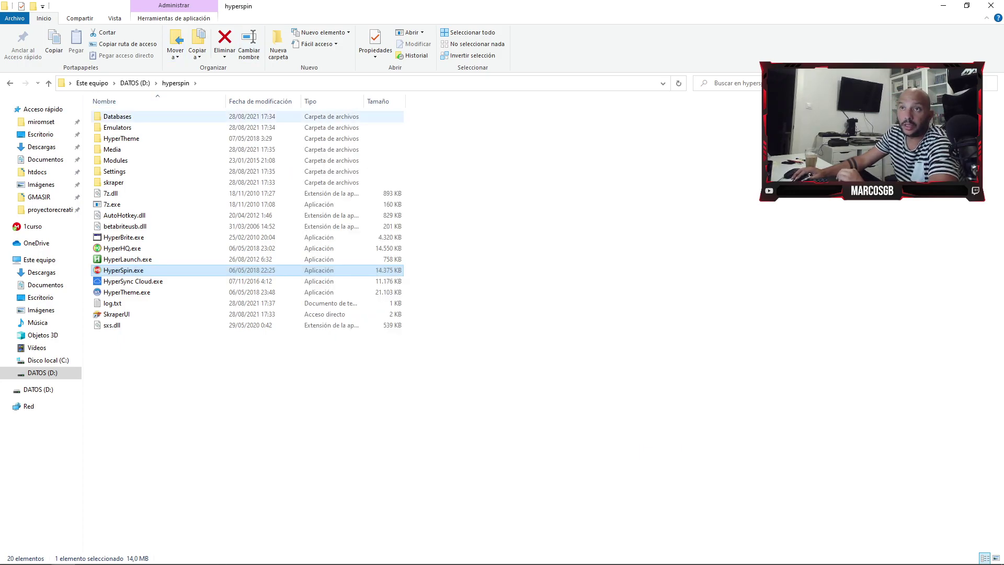
- Create a folder named neogeo inside the Databases folder and open it
double_click(123, 116)
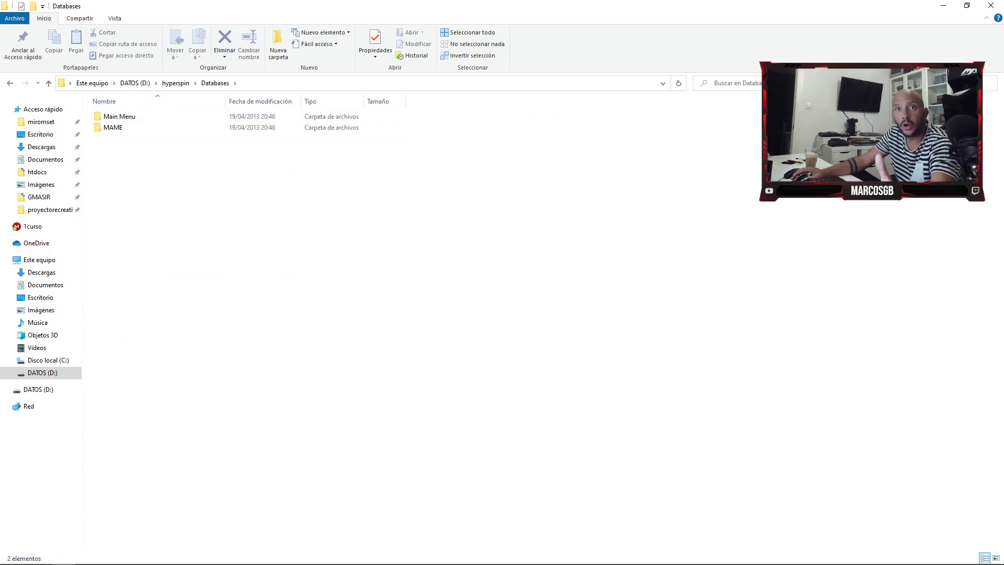
right_click(213, 198)
mouse_move(249, 312)
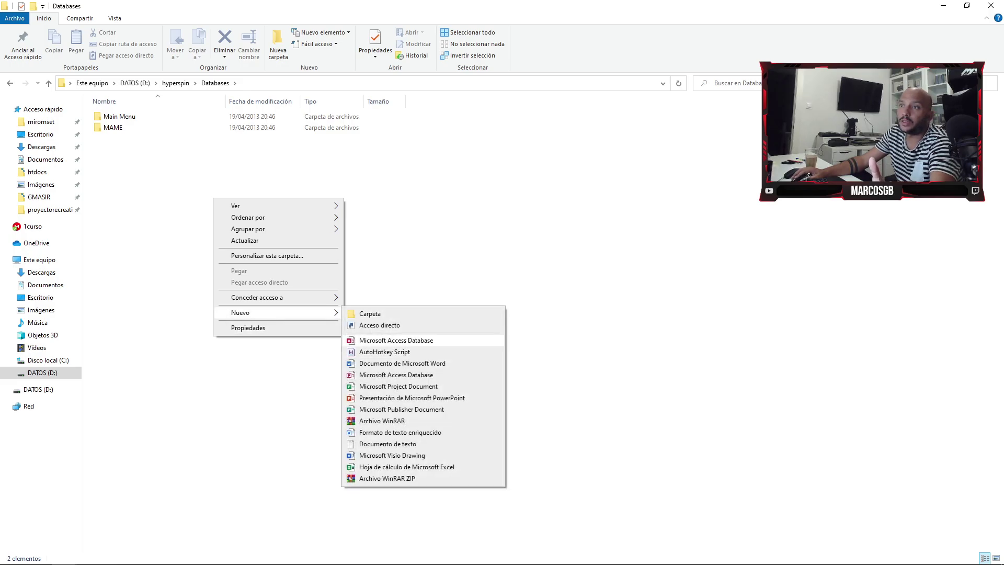
click(370, 313)
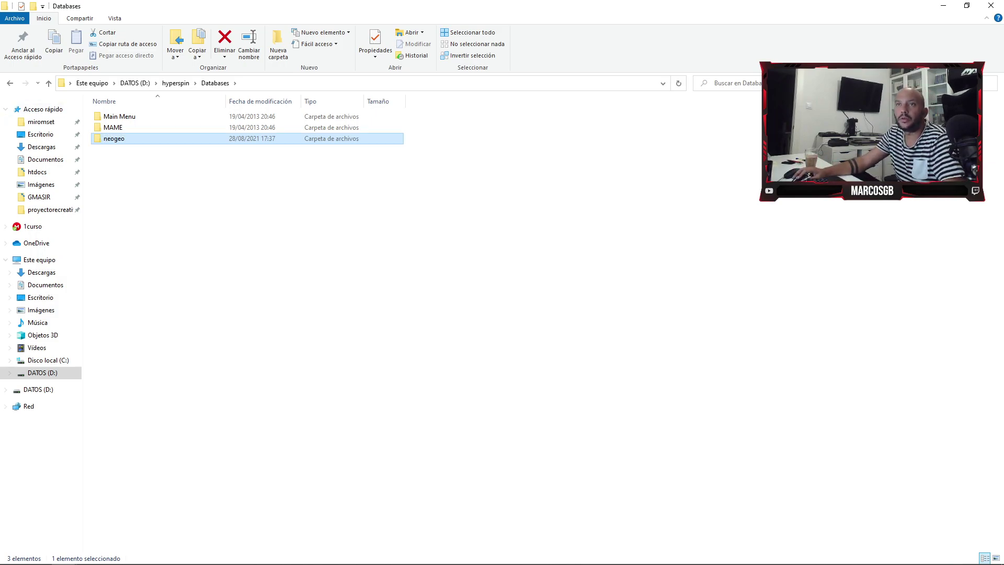
key(Return)
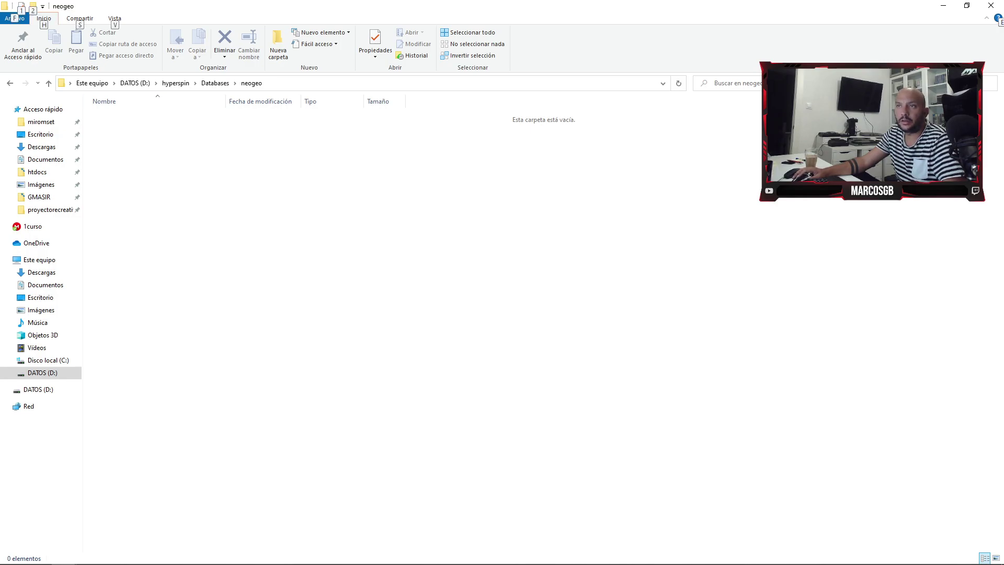
- Switch to the mame0235 folder window and open the neogeo folder under listasistemas\listassistemas
key(alt+Tab)
key(alt+Tab)
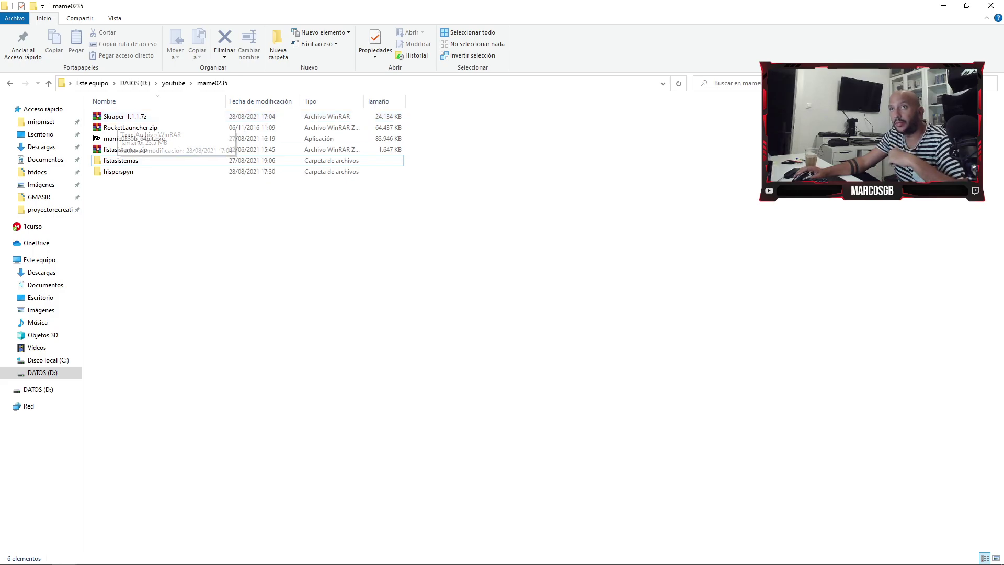
double_click(121, 160)
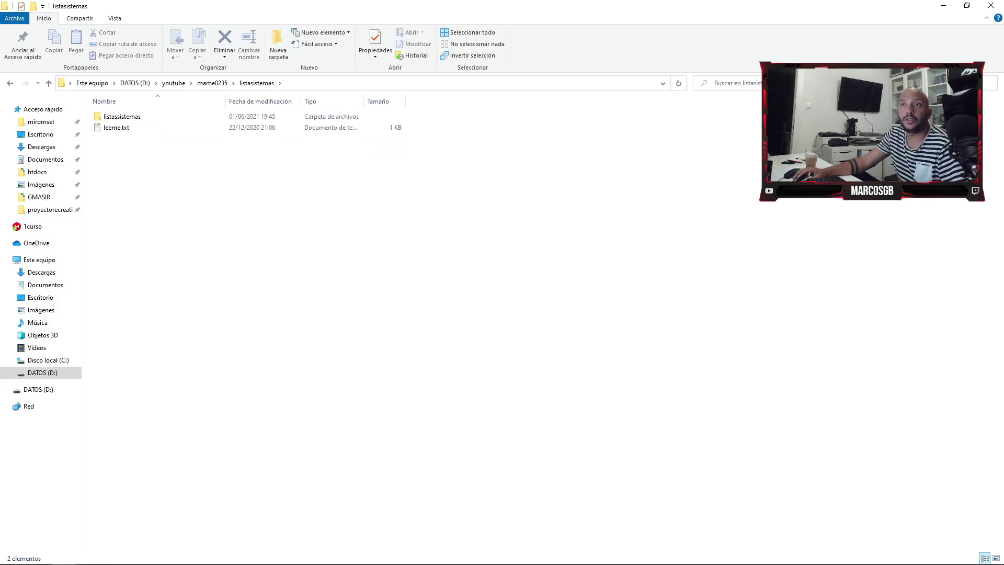
double_click(120, 116)
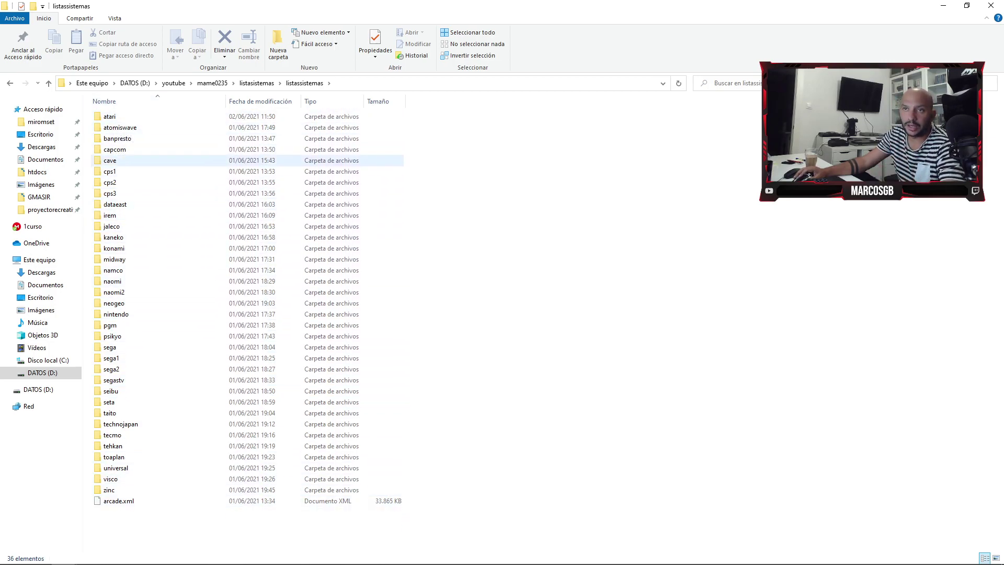
key(n)
key(n)
key(n)
key(n)
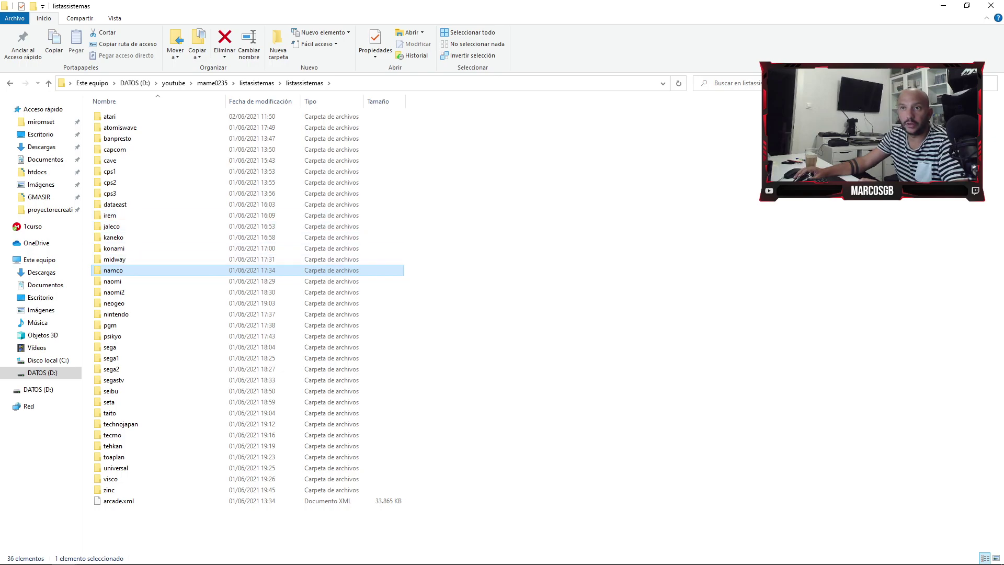
key(Return)
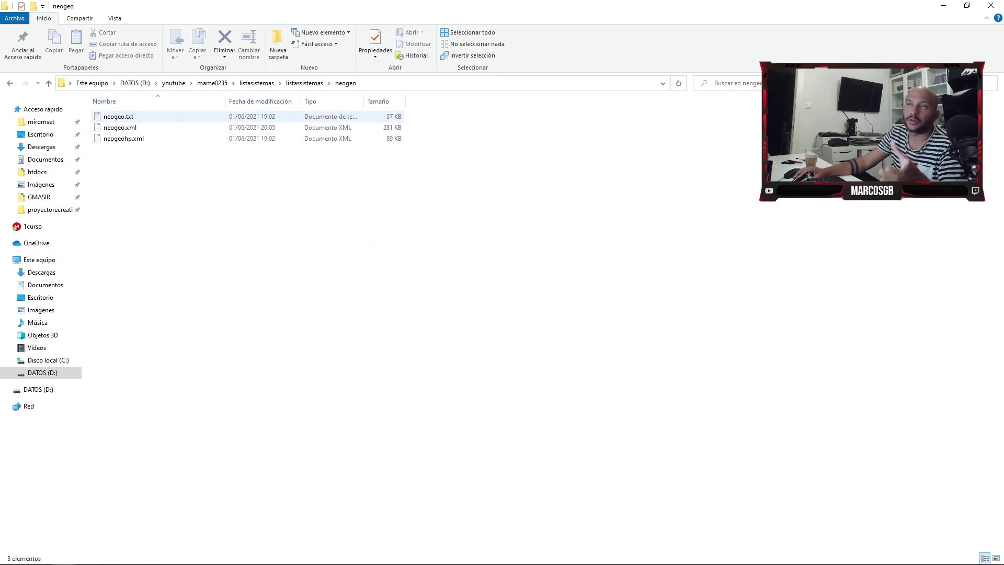
- Copy neogeohp.xml from the neogeo system list folder into hyperspin\Databases\neogeo
click(124, 138)
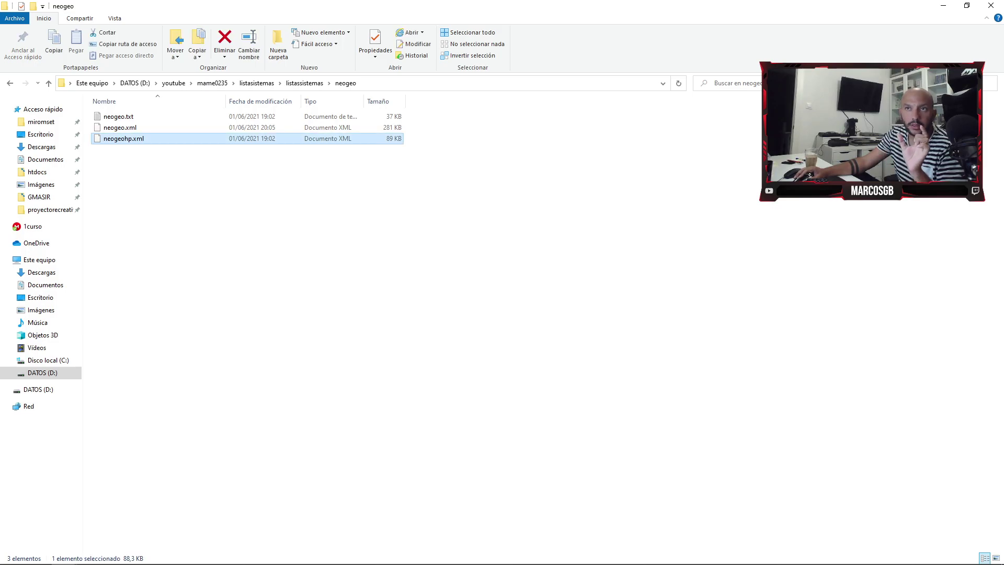
right_click(138, 139)
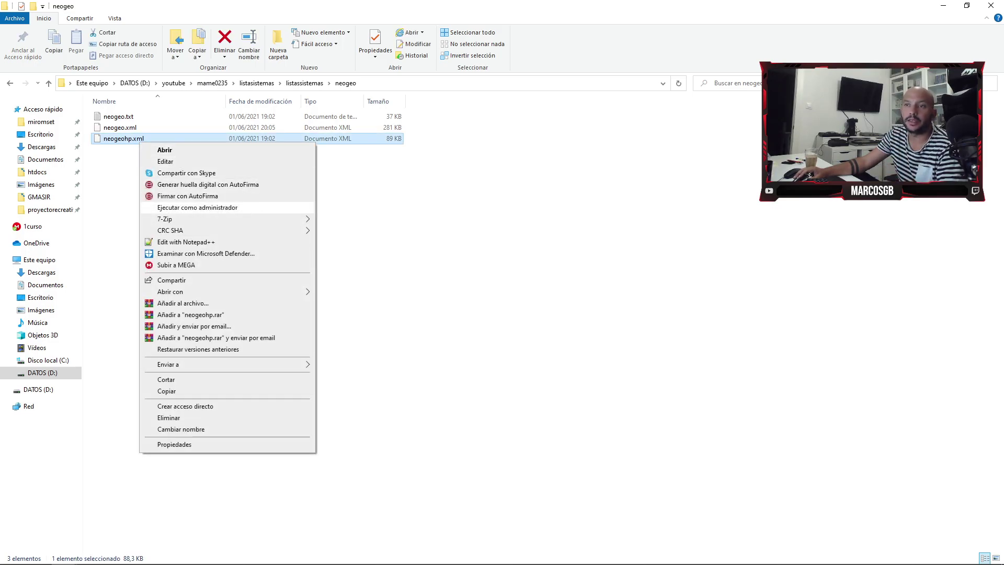
click(165, 391)
key(alt+Tab)
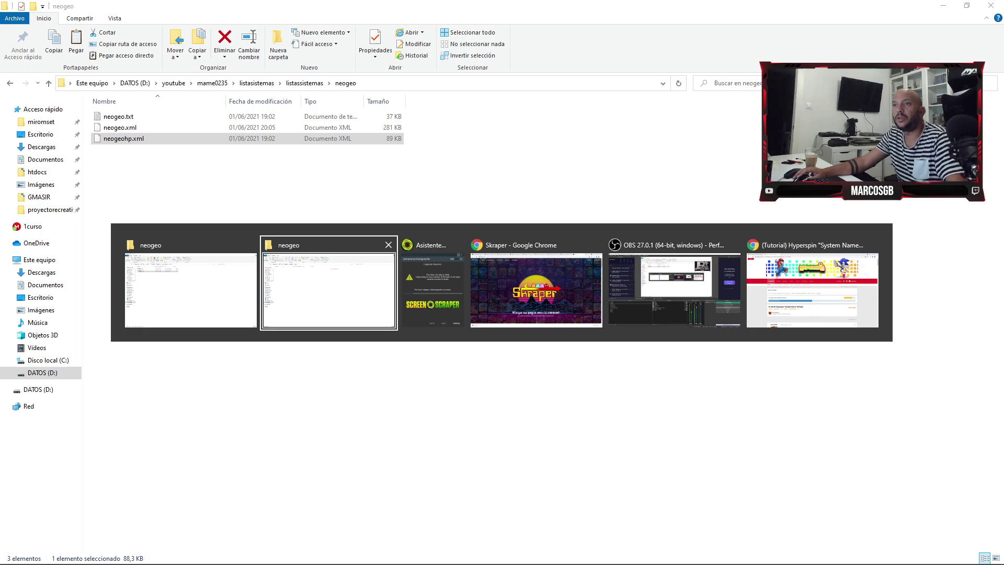
key(alt+Tab)
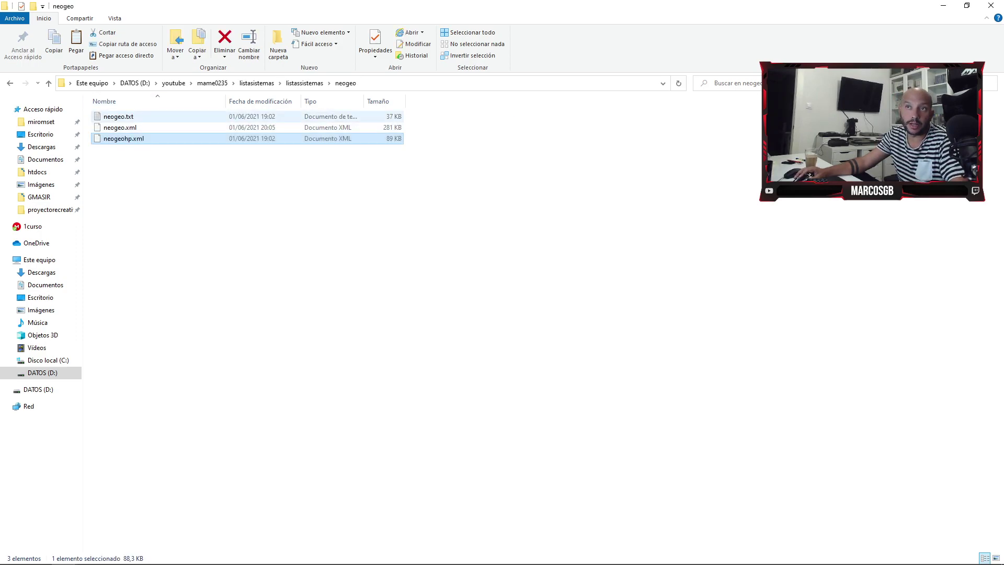
click(130, 128)
key(alt+Tab)
key(alt+Tab)
key(alt+Tab)
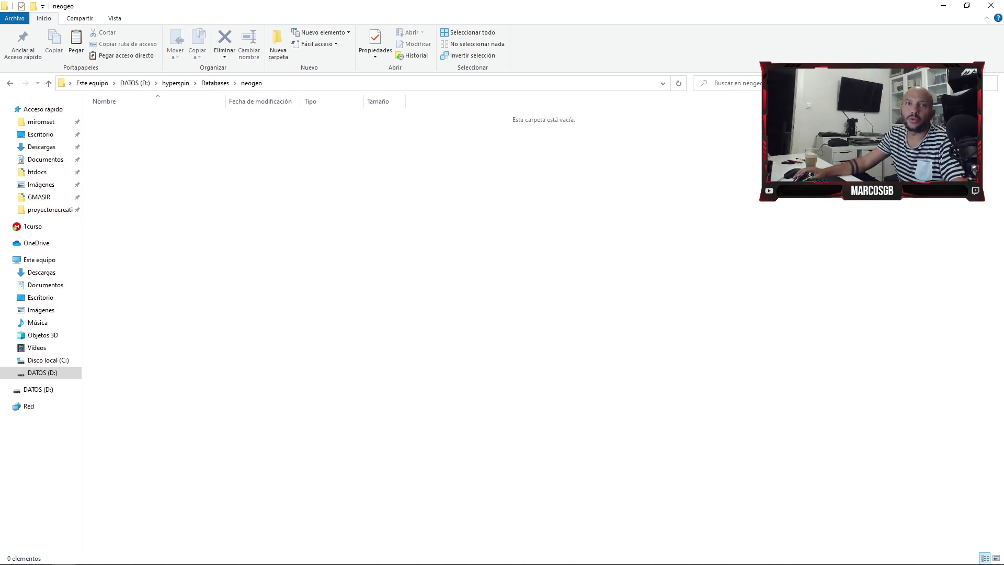
right_click(397, 267)
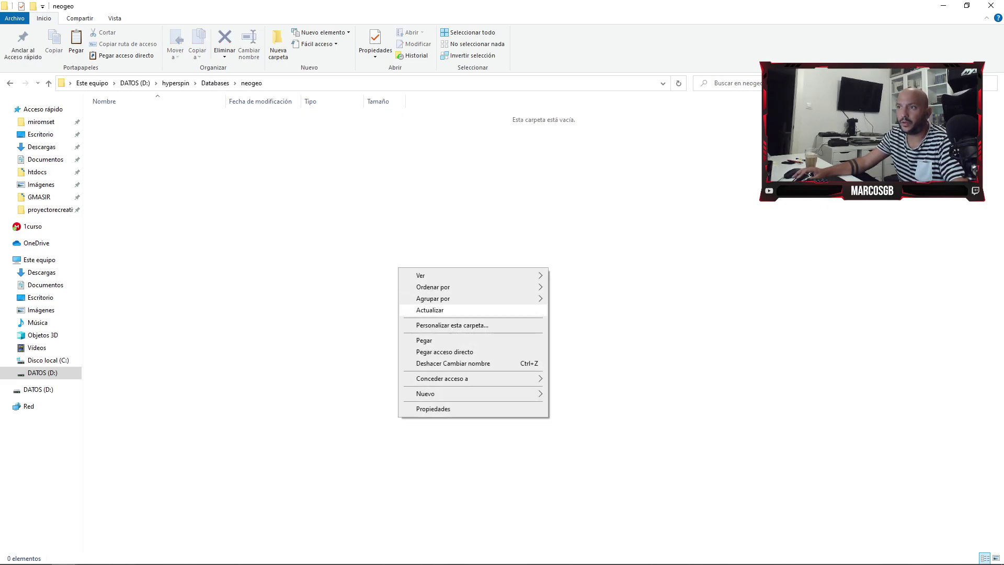
click(419, 340)
- Rename the pasted neogeohp.xml to neogeo.xml and return to the hyperspin folder
right_click(151, 118)
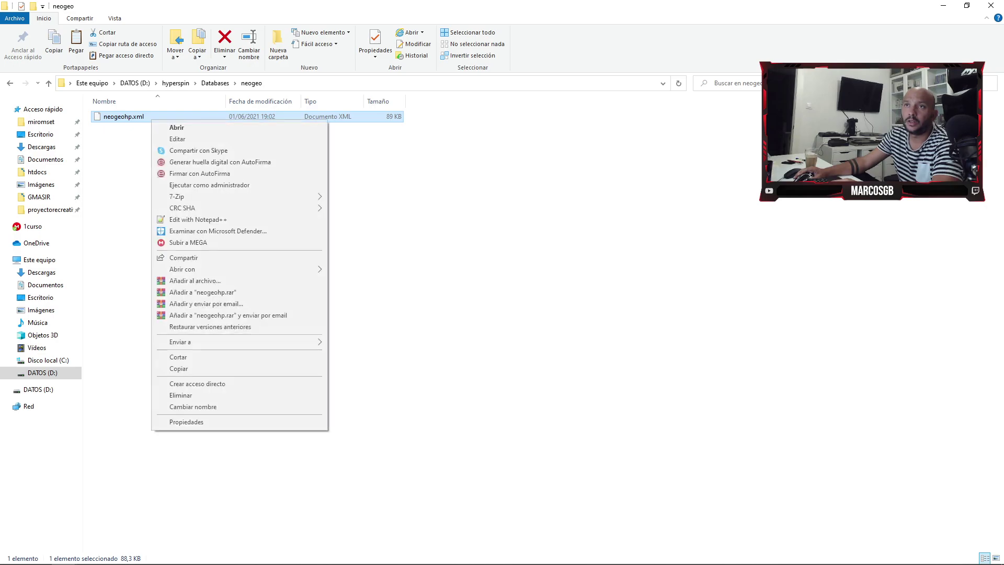
click(193, 407)
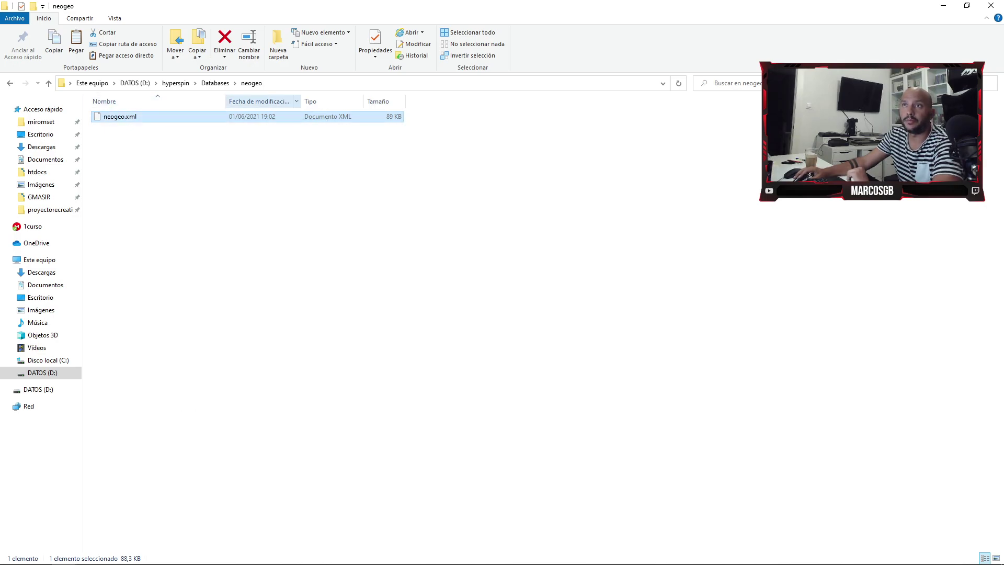
click(215, 83)
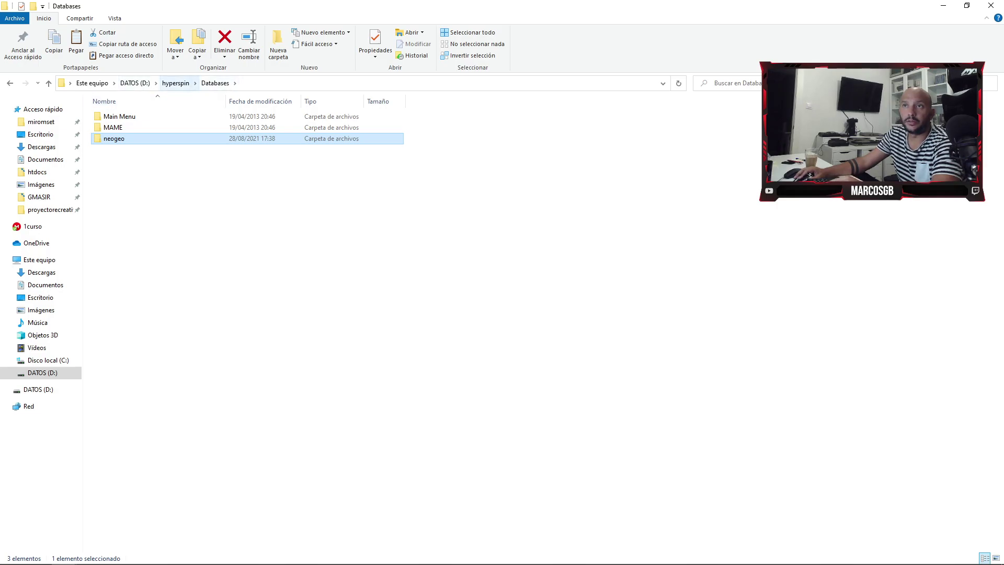
click(176, 83)
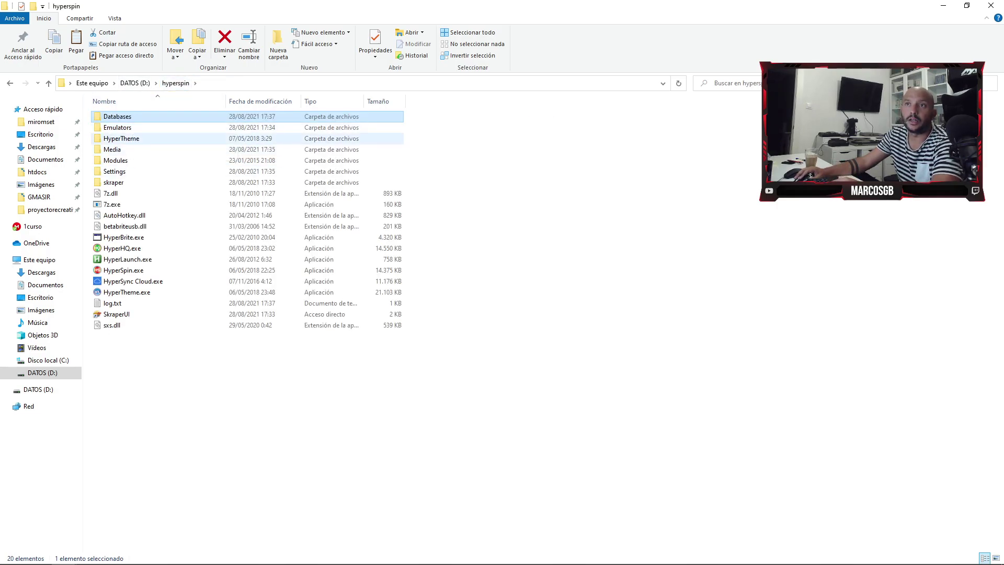
- Check the contents of the HyperTheme folder, return to hyperspin, and look at the system folders inside Media
double_click(134, 139)
click(175, 83)
double_click(146, 150)
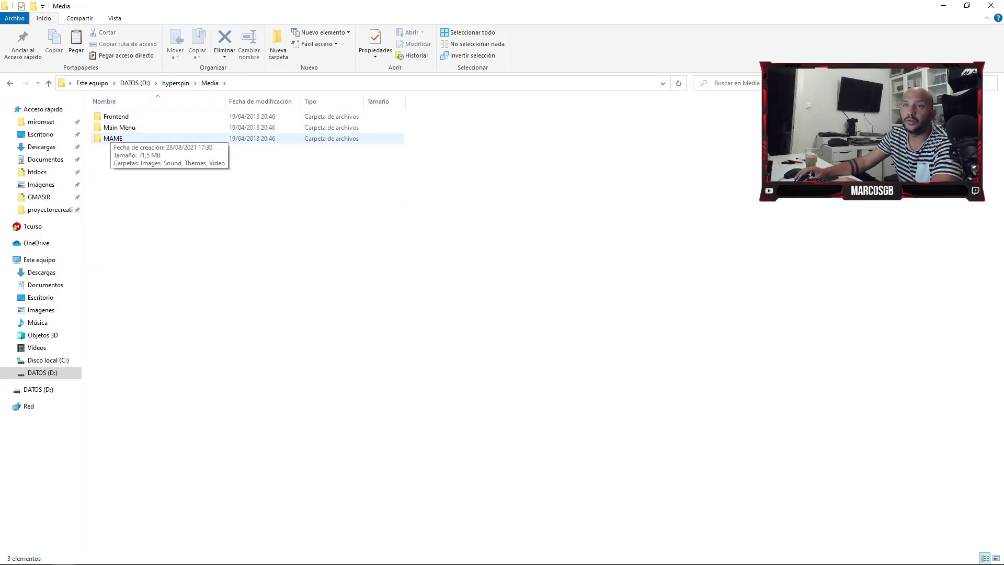
right_click(104, 139)
click(210, 135)
click(210, 134)
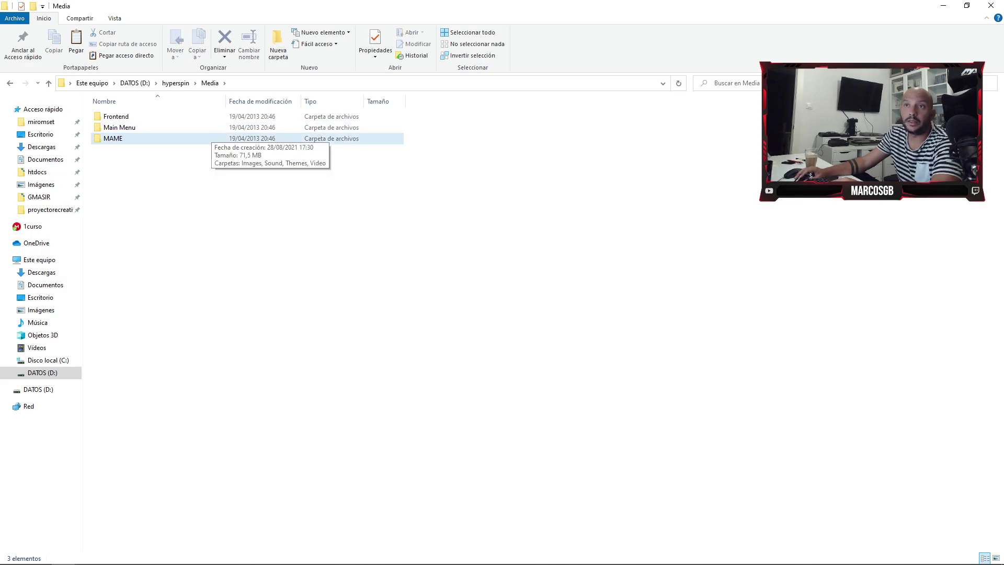
- Switch to Chrome and show the SNK Neo Geo - Main Menu theme download page on hyperspin-fe.com
key(alt+Tab)
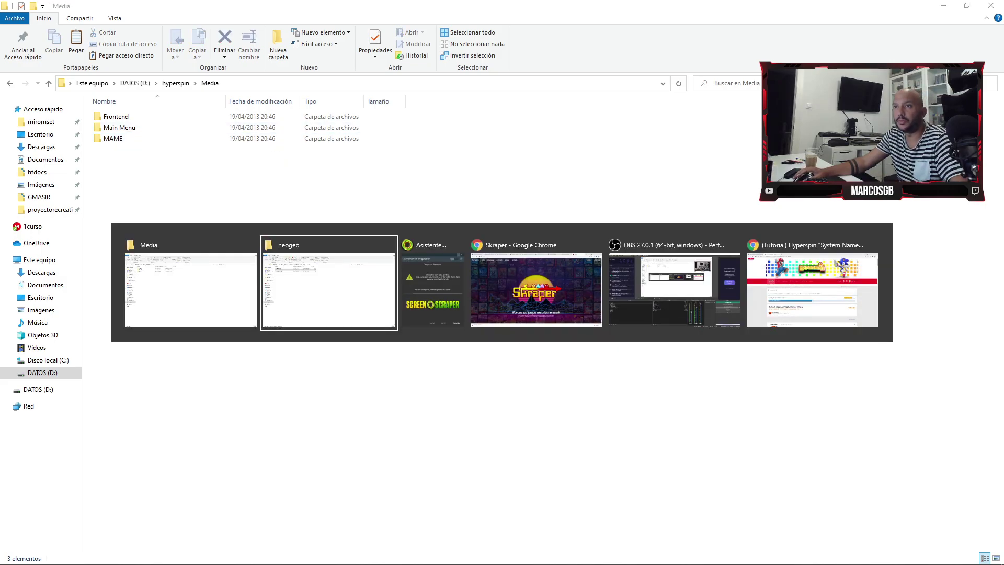
key(alt+Tab)
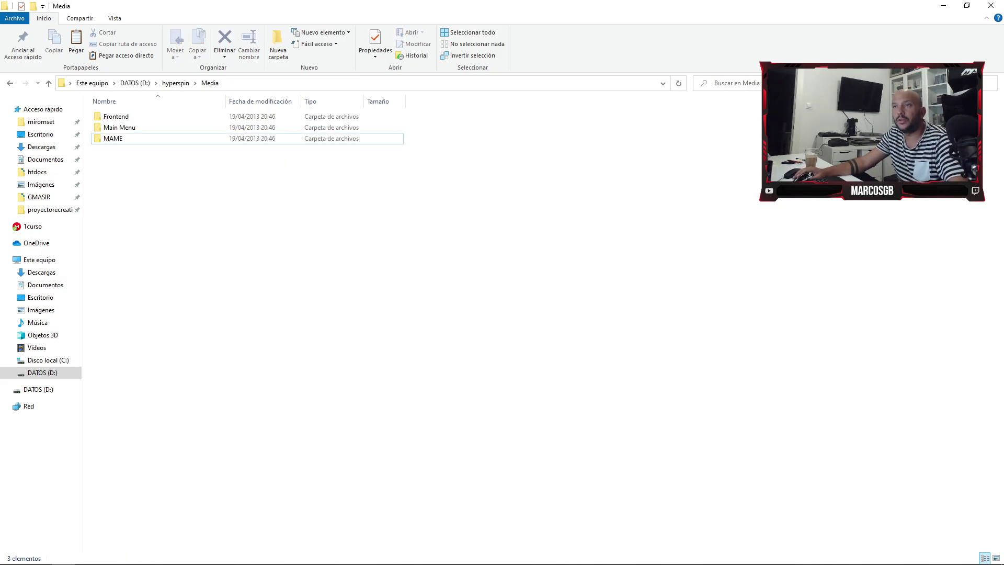
key(alt+Tab)
key(Tab)
key(alt+Tab)
key(Tab)
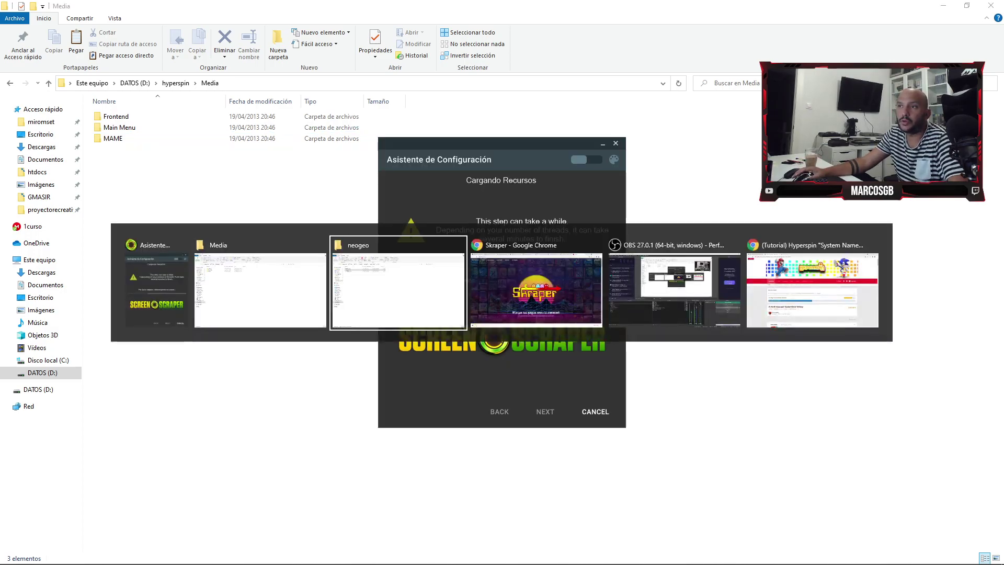
key(super)
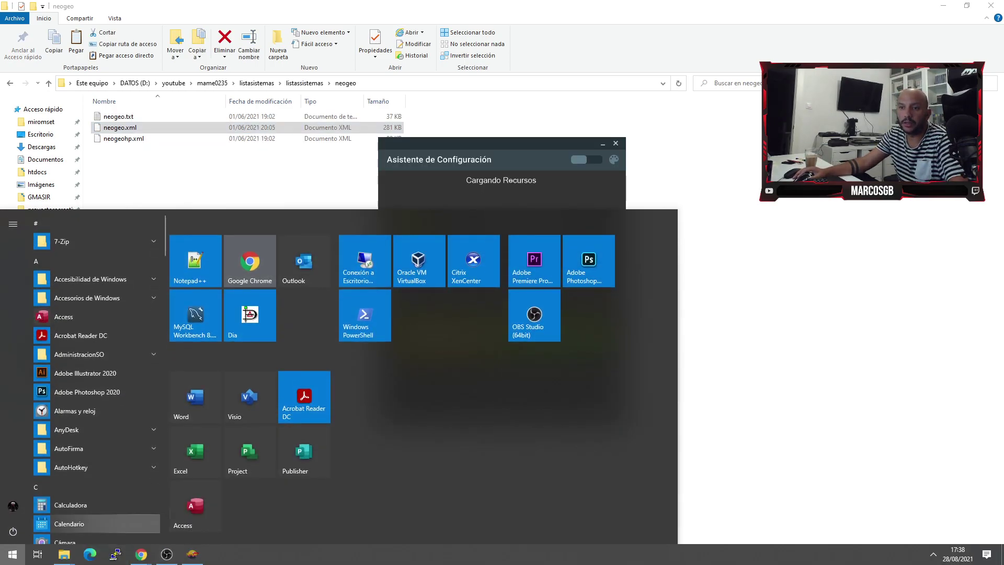
mouse_move(64, 554)
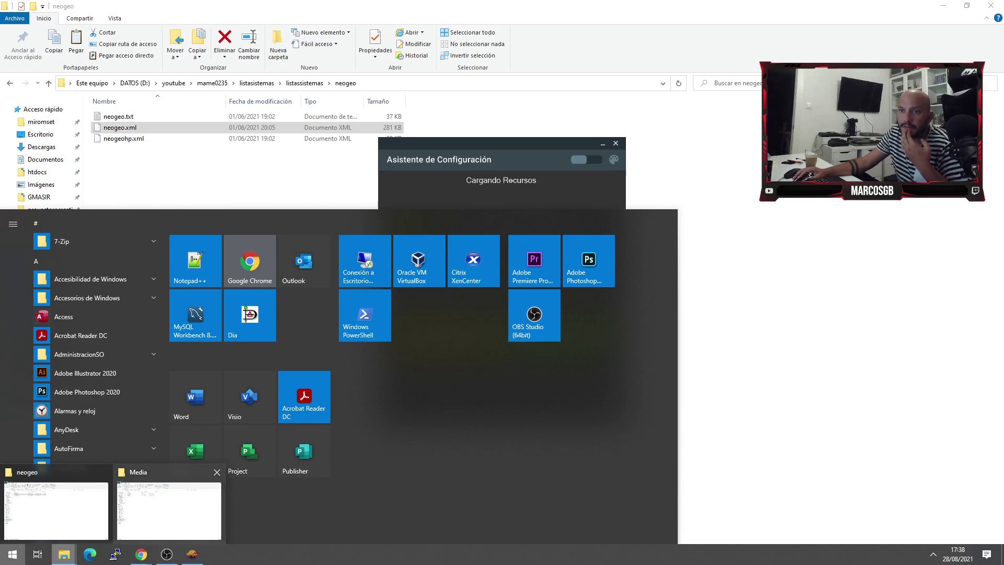
mouse_move(140, 555)
click(85, 510)
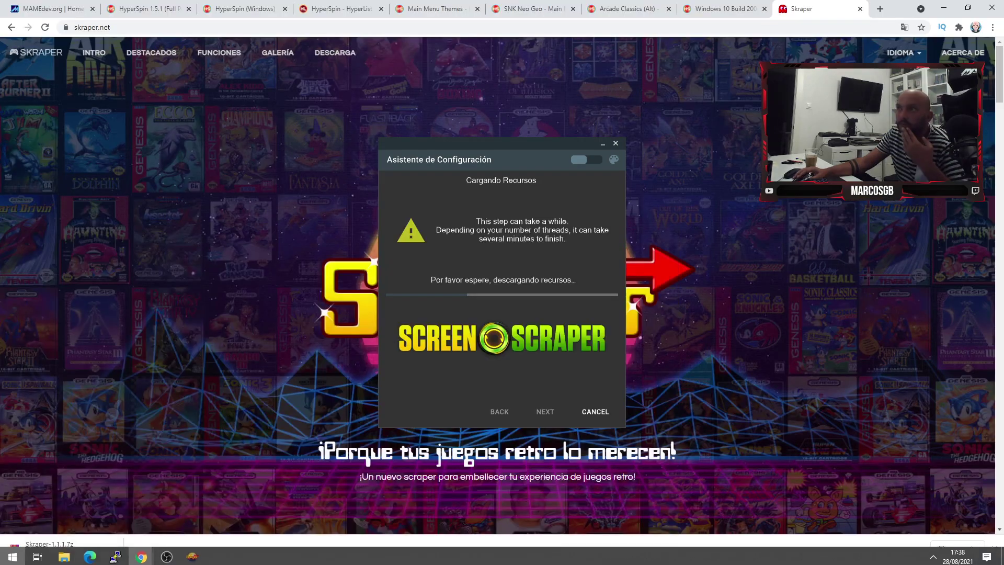
click(527, 9)
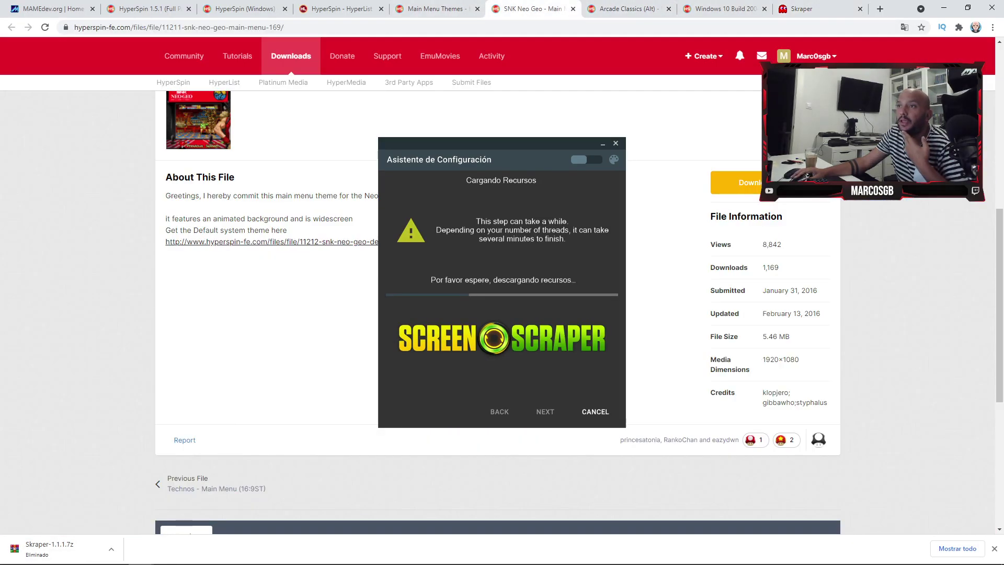
- Minimize the Skraper setup assistant and download the SNK Neo Geo - Main Menu (16:9) theme
scroll(261, 314, up, 4)
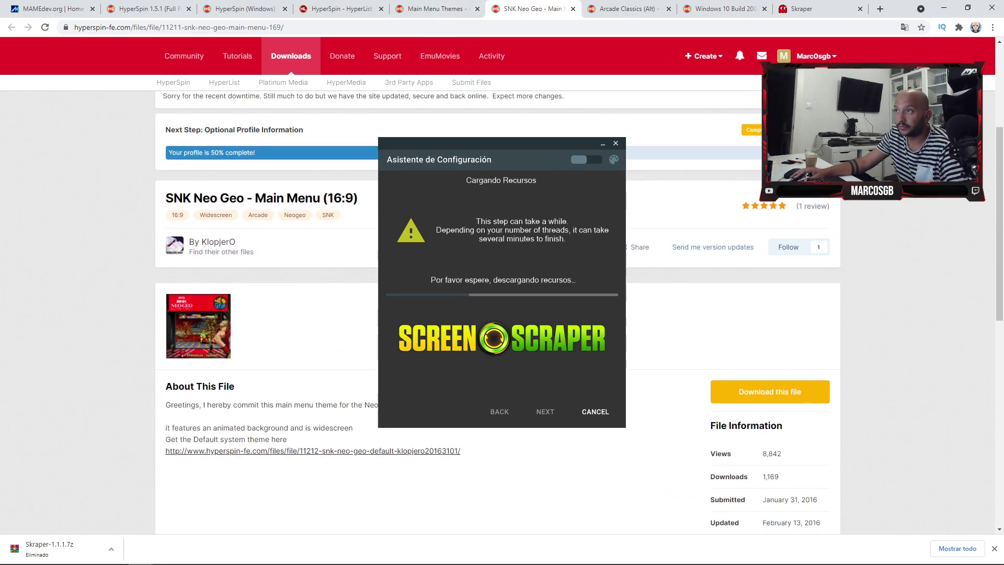
click(603, 144)
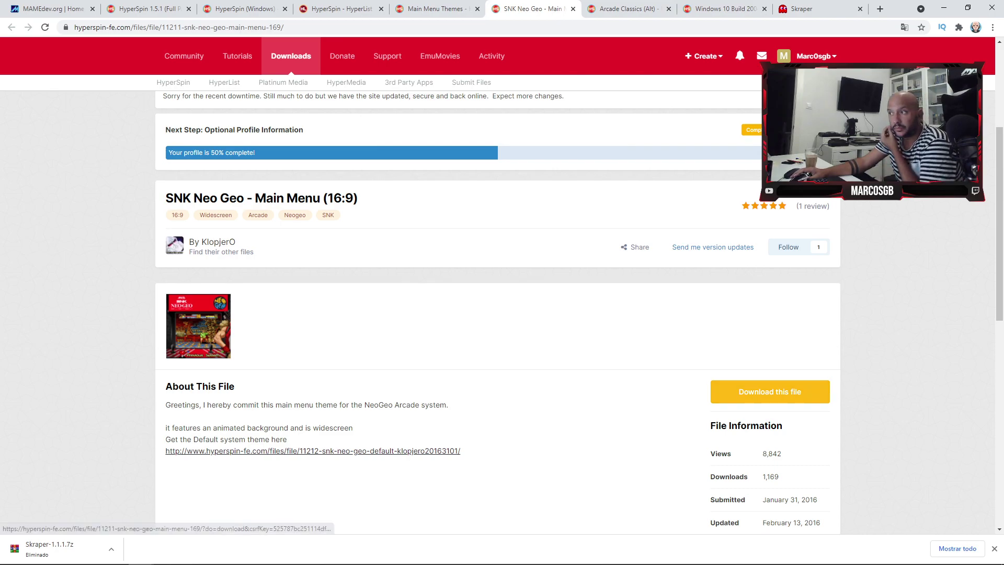
click(770, 392)
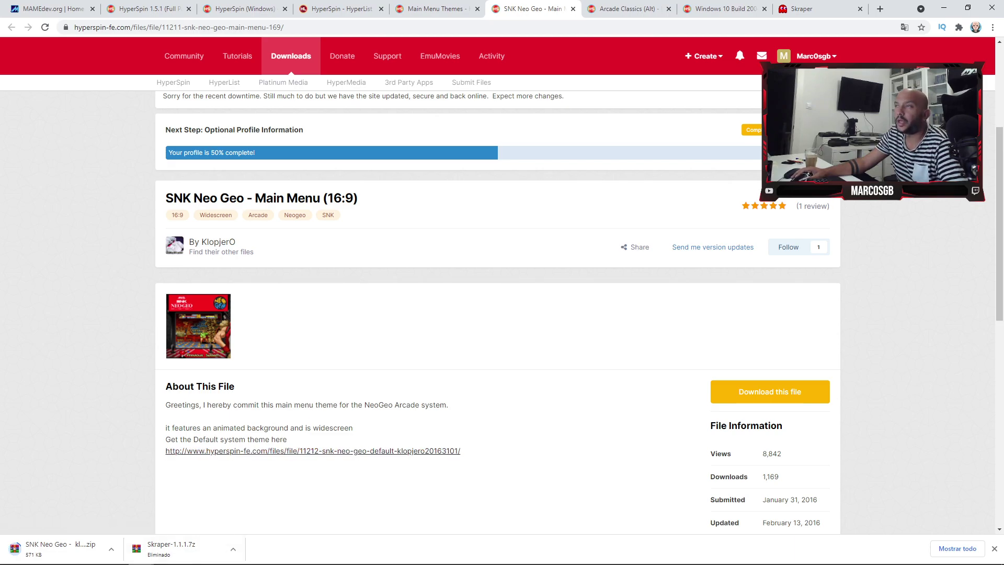
- Look through the Main Menu Themes category listing on hyperspin-fe.com while the theme downloads
key(alt+Tab)
key(alt+Tab)
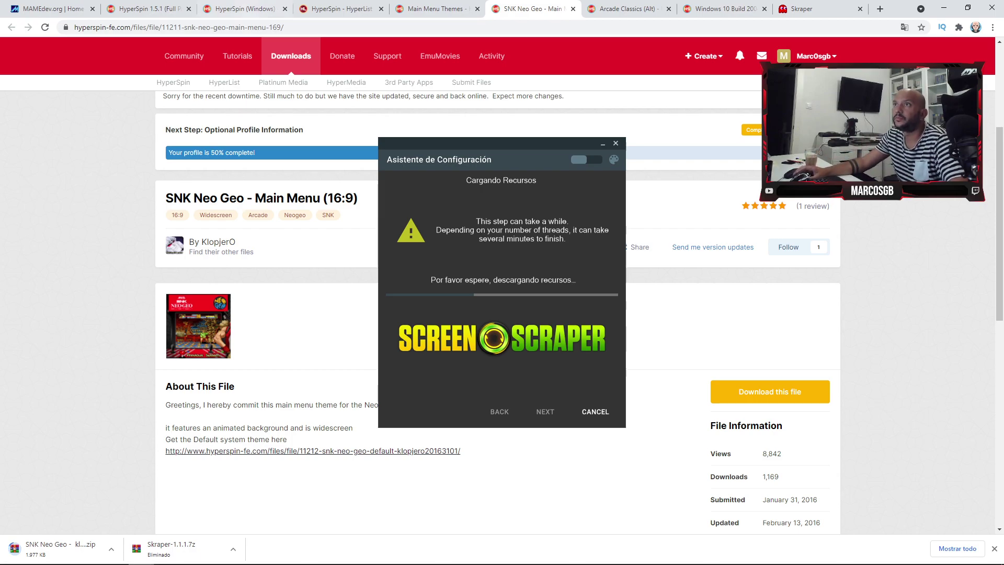
click(437, 9)
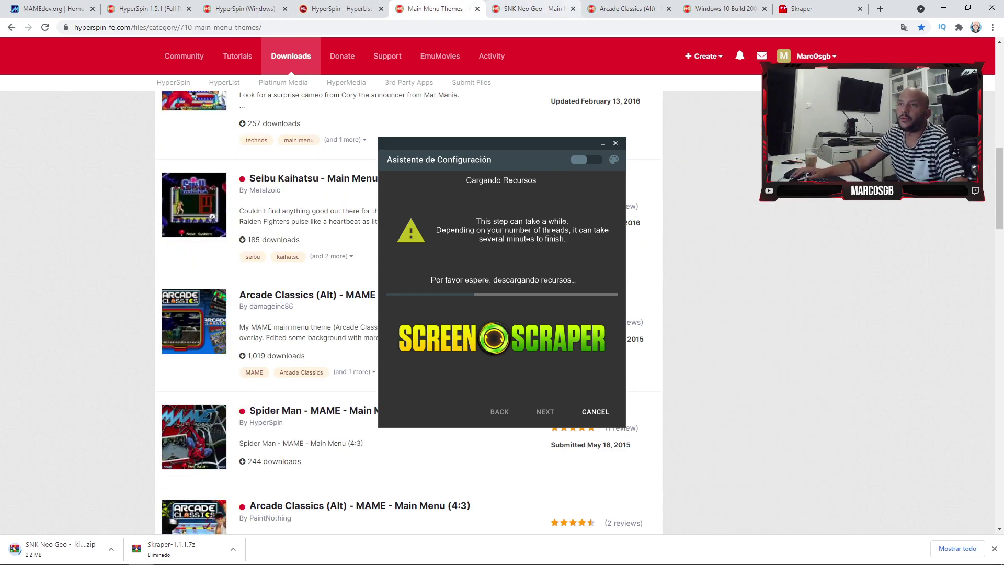
scroll(335, 293, up, 12)
scroll(335, 292, down, 7)
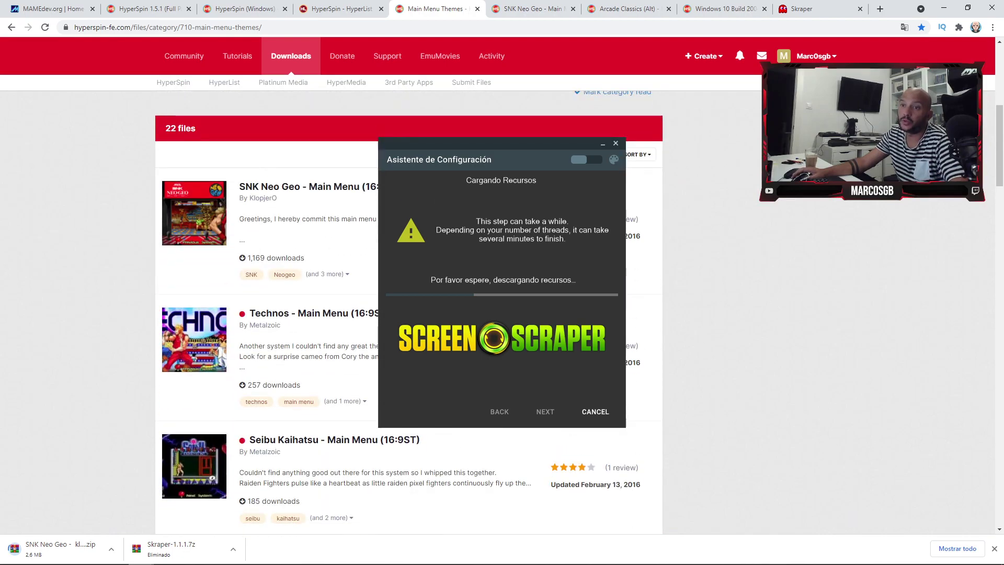
scroll(408, 314, down, 7)
scroll(408, 313, up, 12)
- Switch to File Explorer and extract HyperSpin_1.5.1.zip from mame0235\hisperspyn into its own HyperSpin_1.5.1 folder
key(alt+Tab)
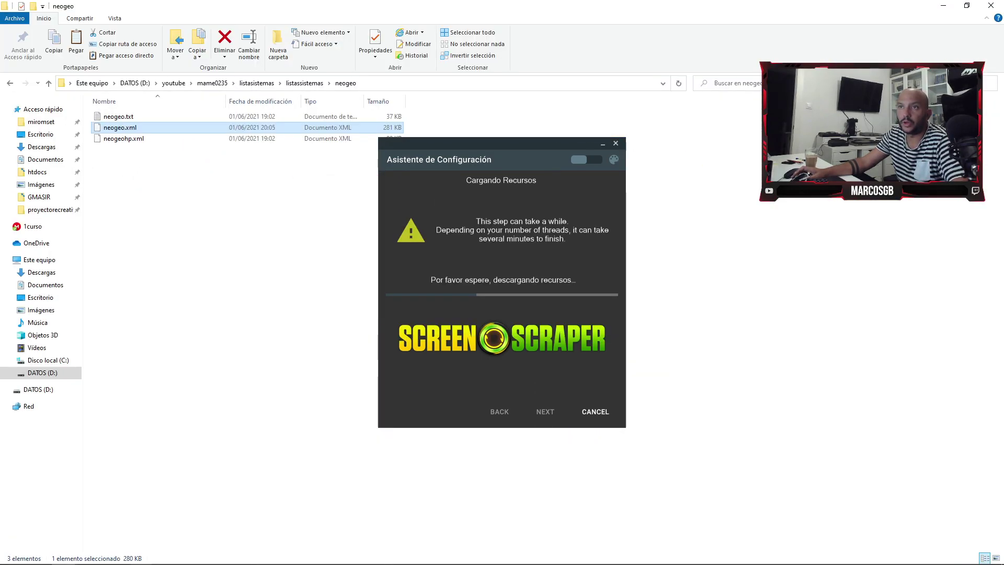
click(304, 83)
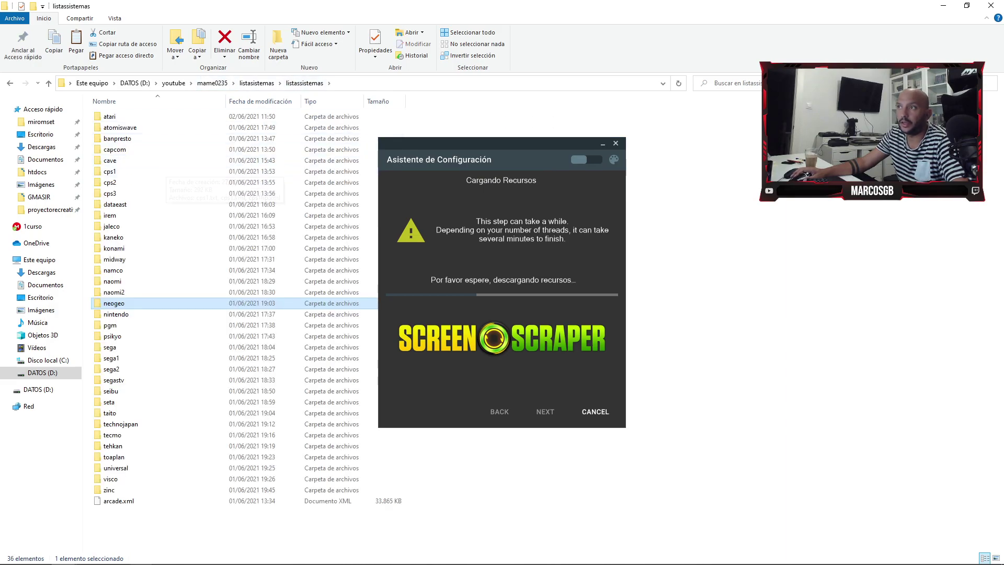
key(alt+Tab)
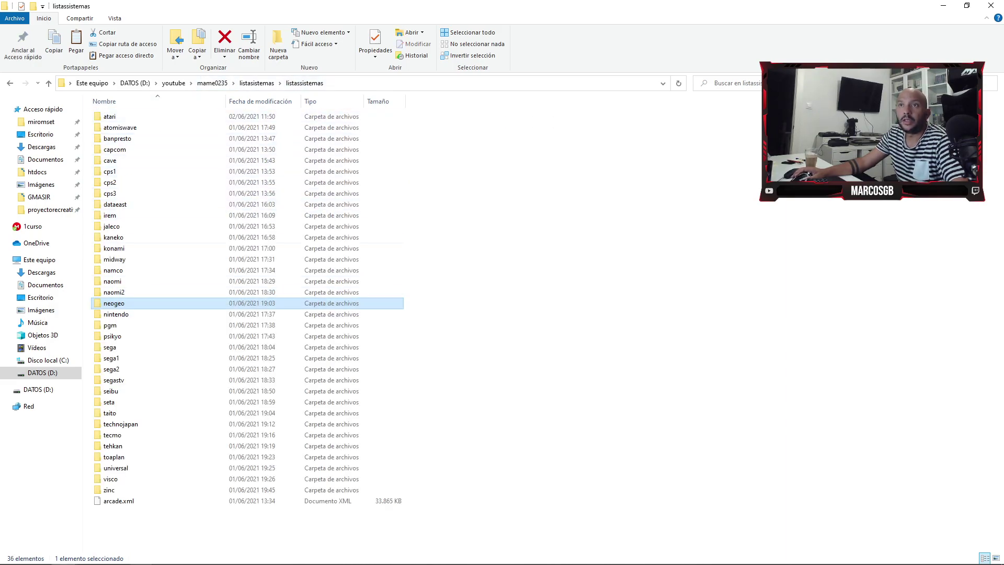
click(256, 83)
click(214, 83)
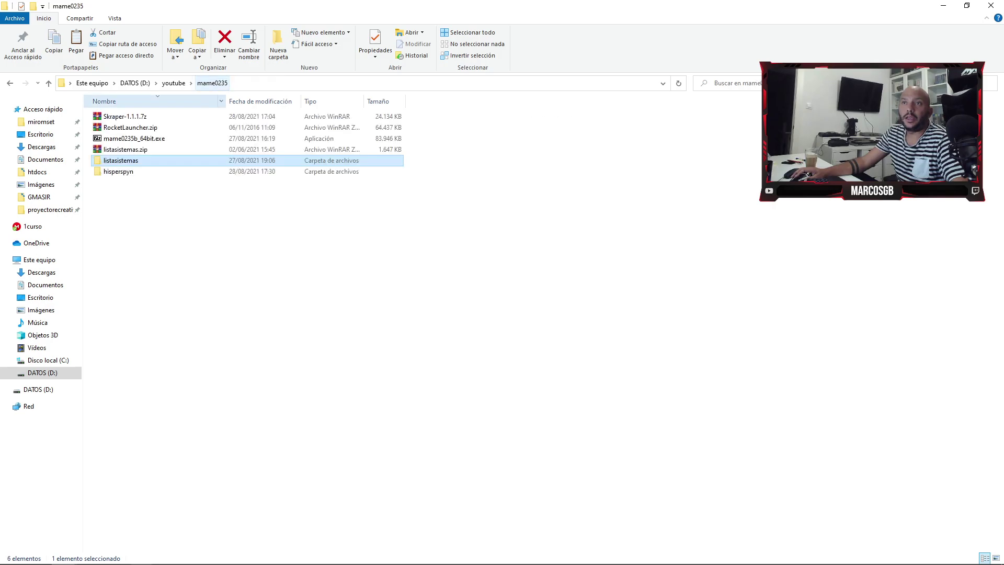
double_click(118, 170)
right_click(150, 121)
right_click(125, 129)
click(198, 227)
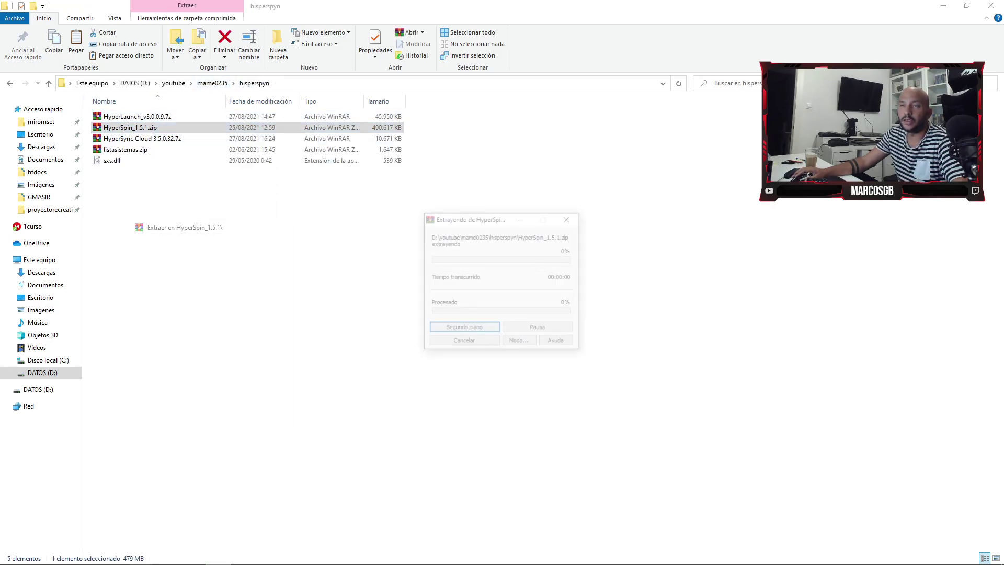
- Copy the SNK Neo Geo theme zip from Chrome's downloads into the mame0235\hisperspyn folder
key(alt+Tab)
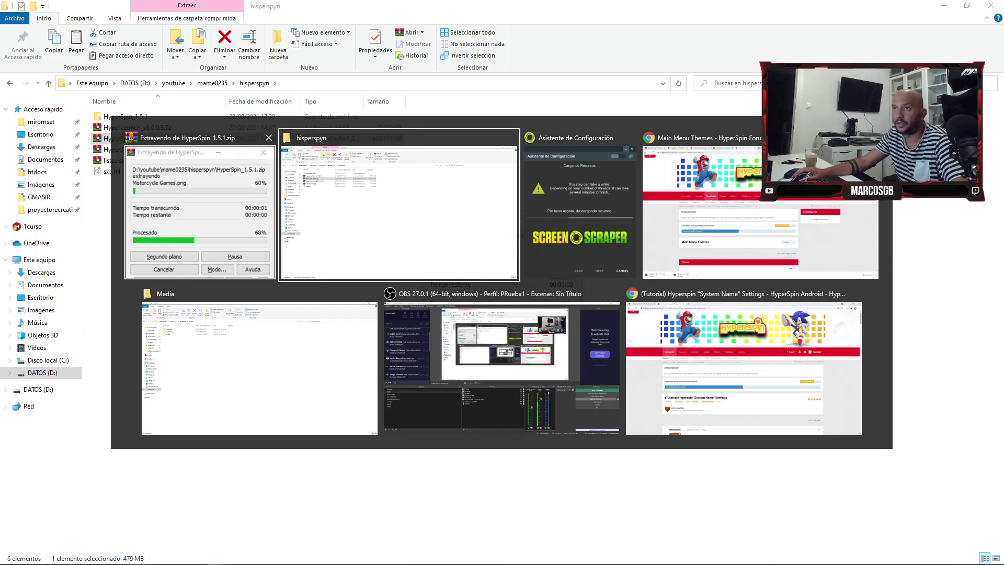
key(alt+Tab)
key(alt+Tab)
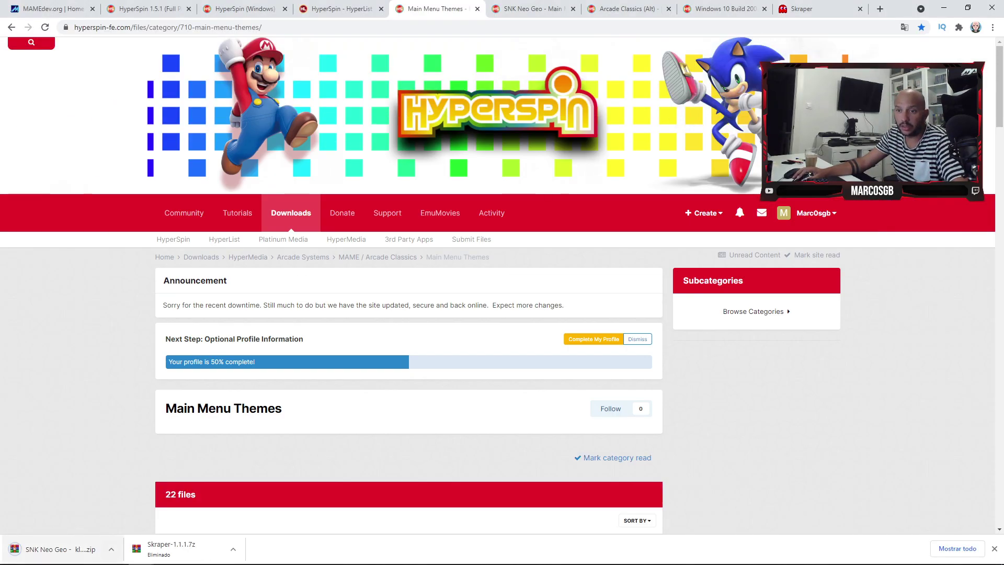
click(112, 548)
click(147, 513)
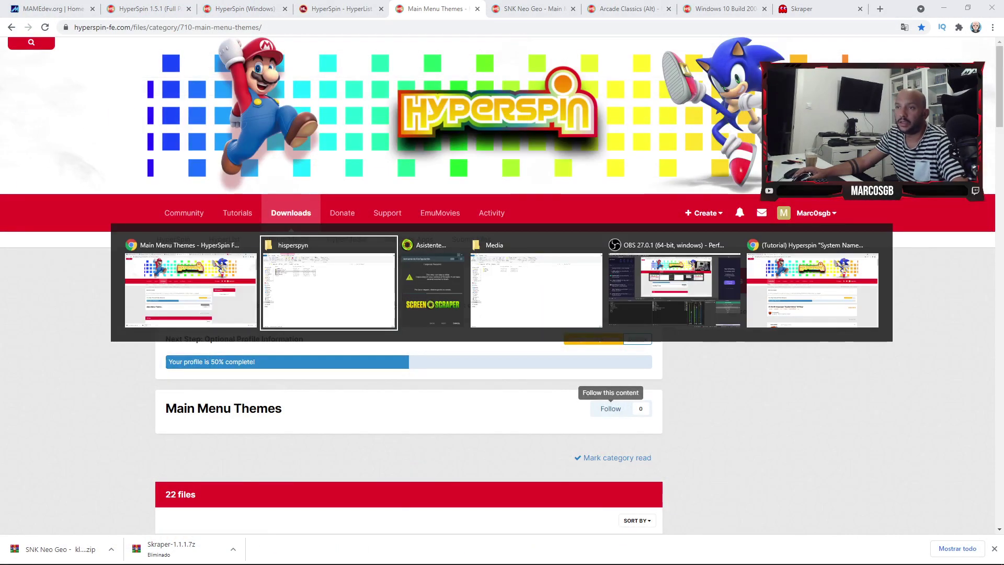
key(alt+Tab)
key(alt+Tab)
key(alt+Tab)
key(alt+Tab)
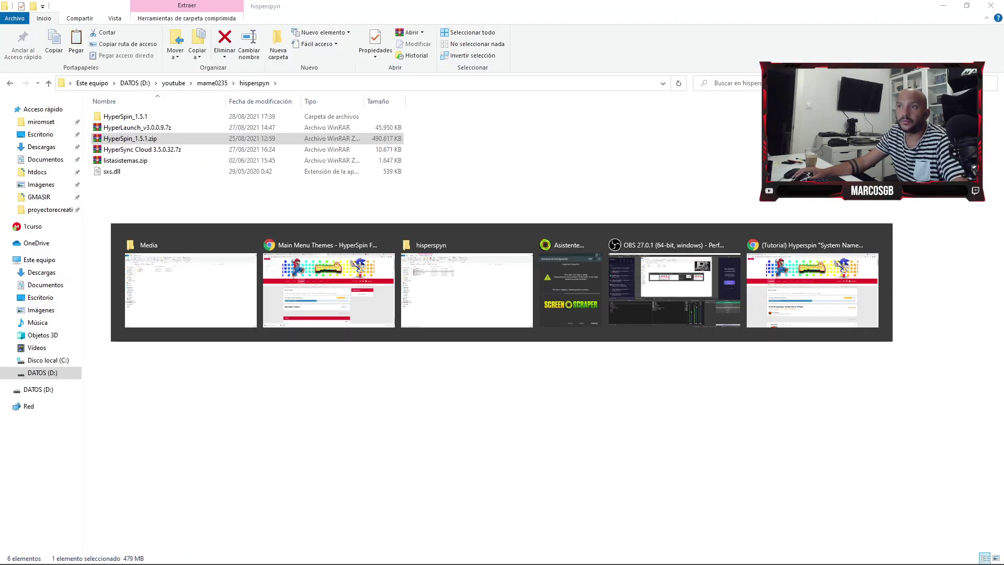
key(ctrl+v)
- Open the SNK Neo Geo theme archive in WinRAR, read its Info.txt, and close both windows
key(Return)
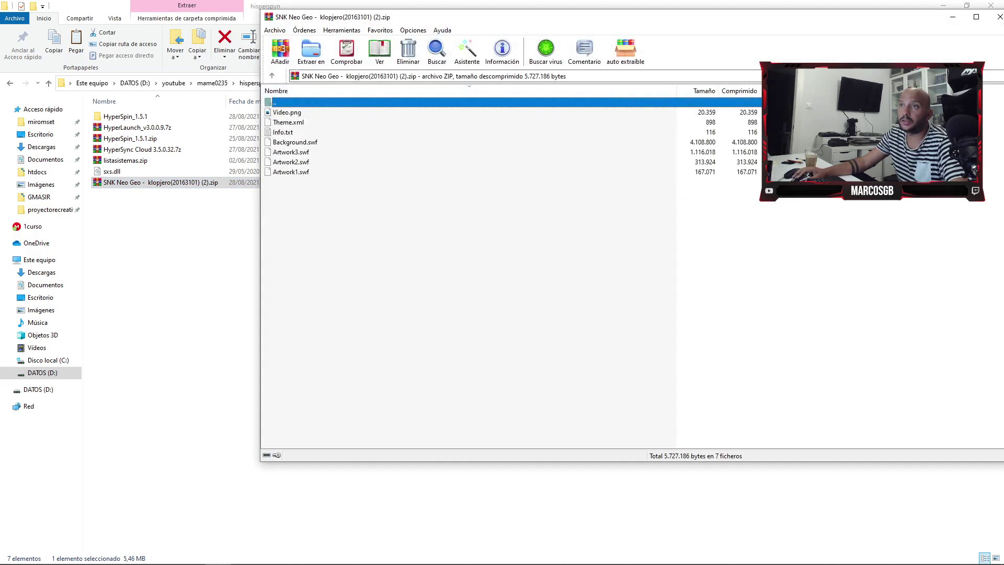
double_click(283, 132)
double_click(372, 68)
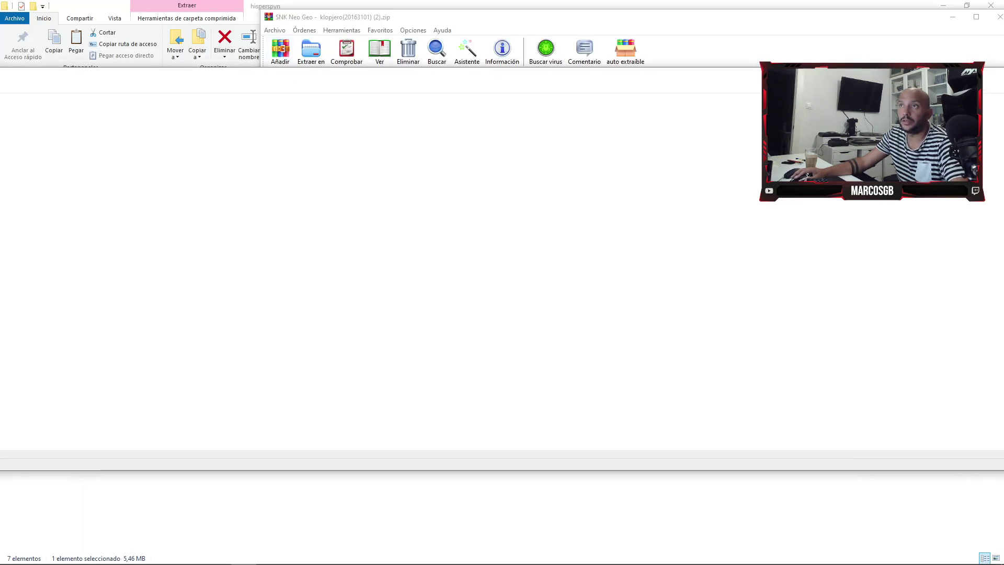
drag(1002, 31, 1002, 31)
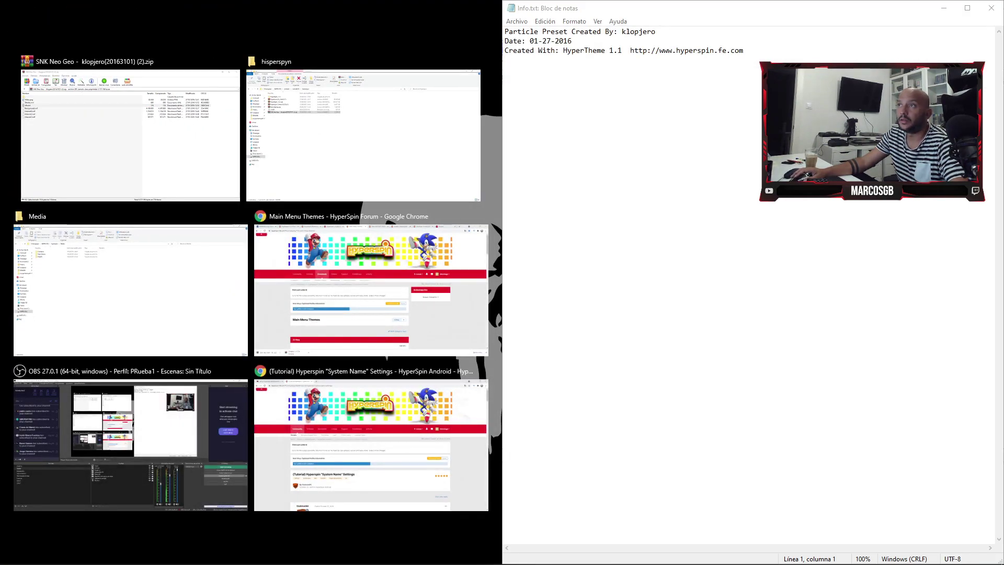
drag(904, 9, 768, 39)
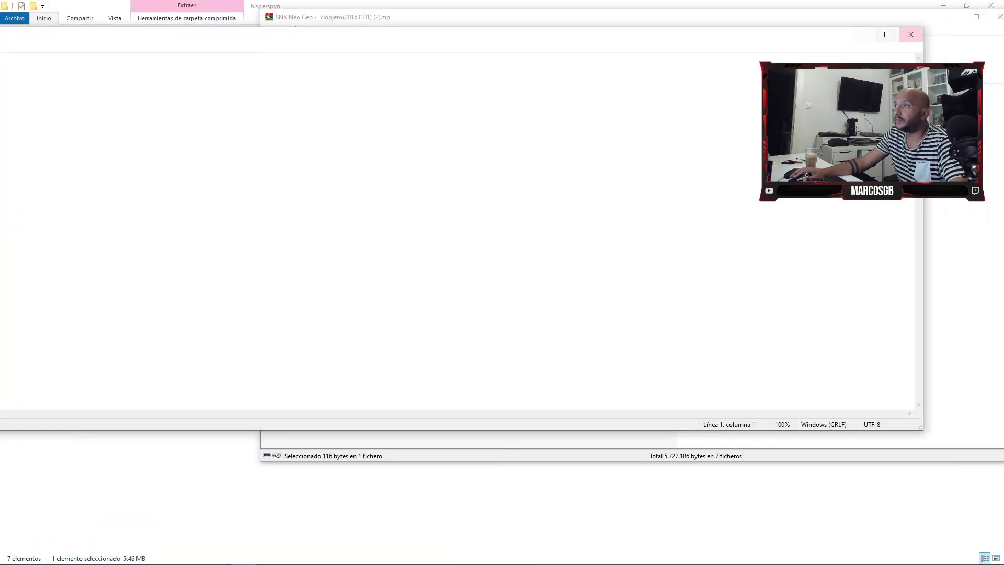
click(909, 35)
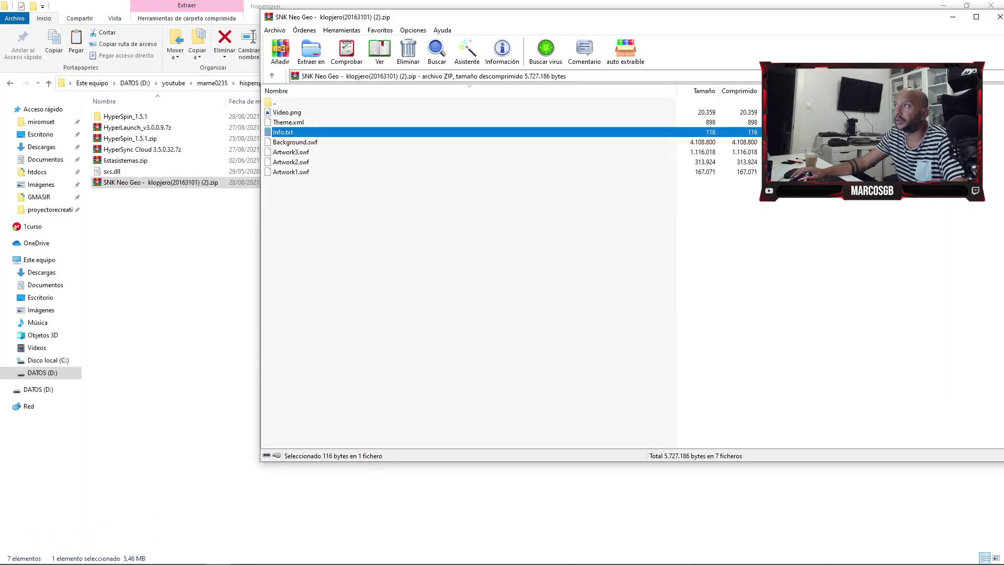
click(998, 17)
- Extract the SNK Neo Geo theme zip into its own folder inside hisperspyn
right_click(153, 187)
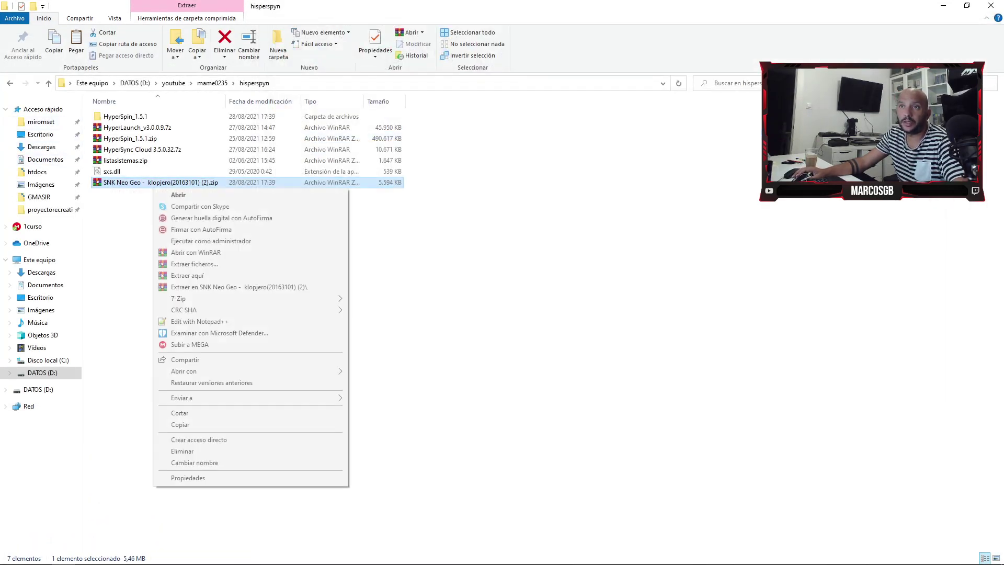
click(219, 286)
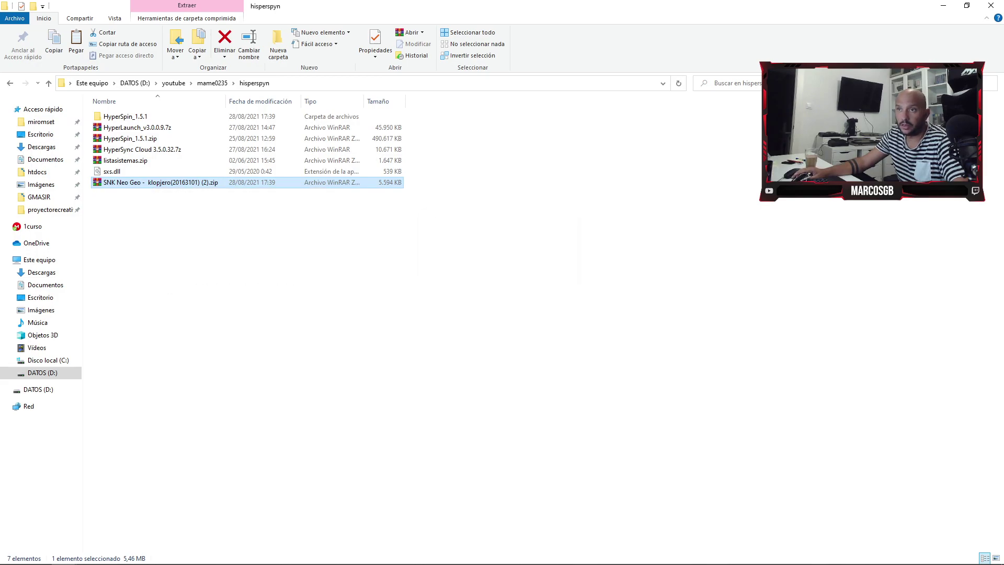
key(alt+Tab)
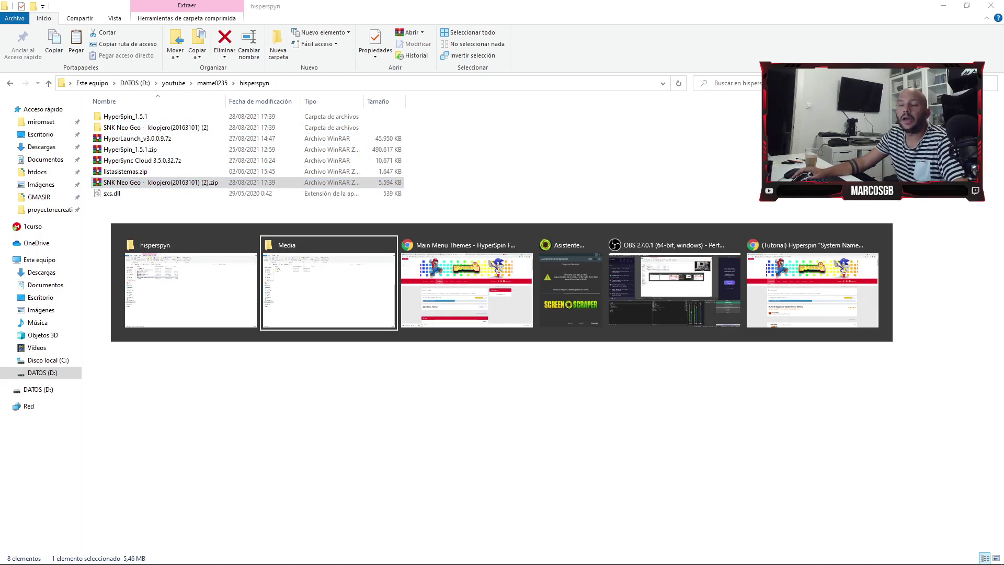
key(alt+shift+Tab)
key(alt+Tab)
- Open the Media folder of the extracted HyperSpin_1.5.1 and check the contents of its SNK Neo Geo folder
double_click(149, 117)
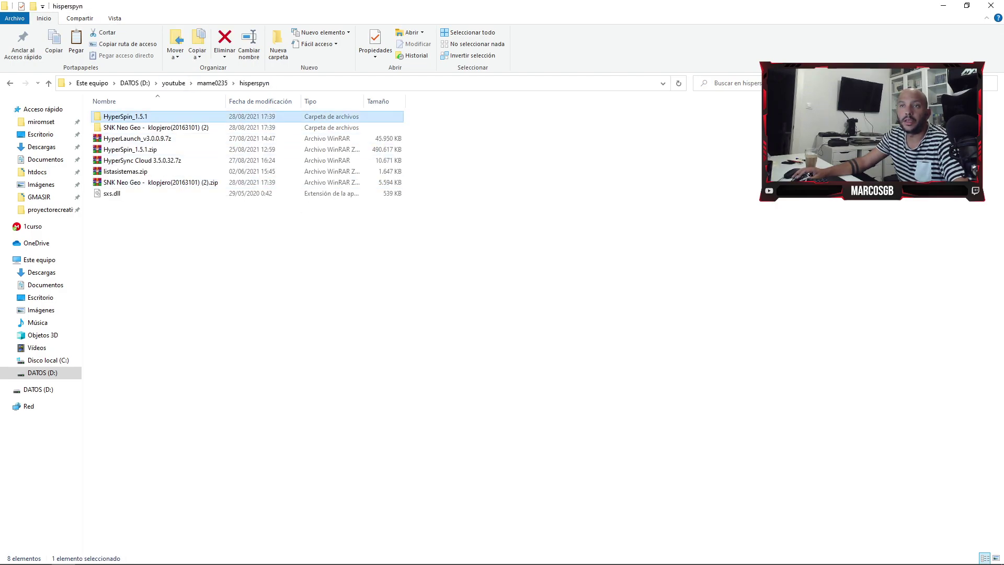
key(Up)
key(Up)
key(Up)
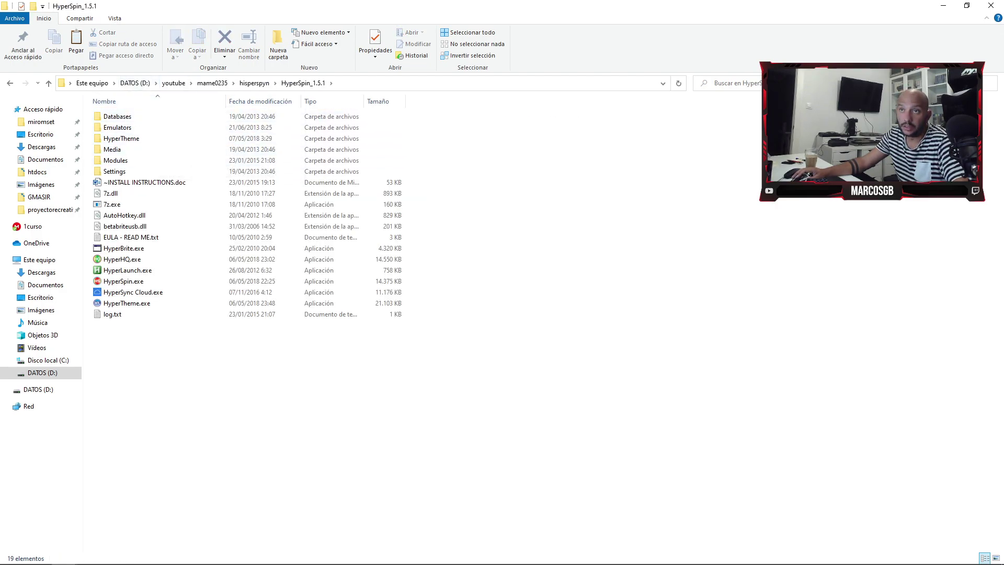
key(Down)
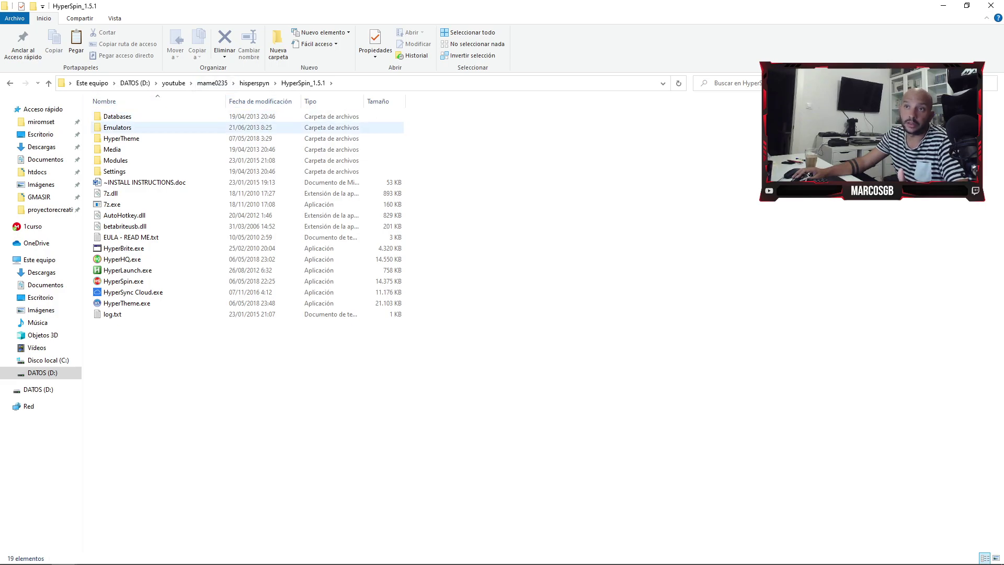
key(Down)
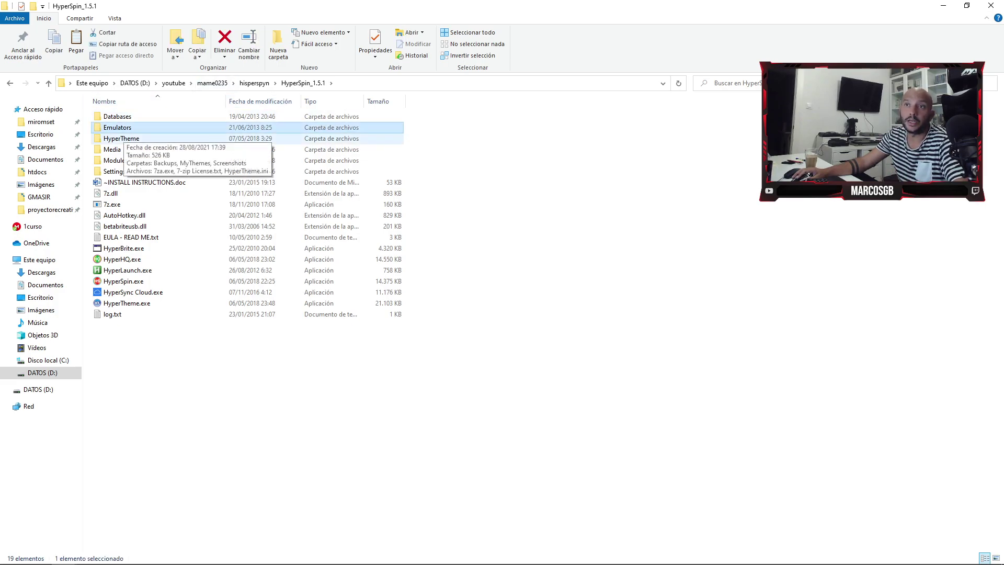
key(Down)
key(Return)
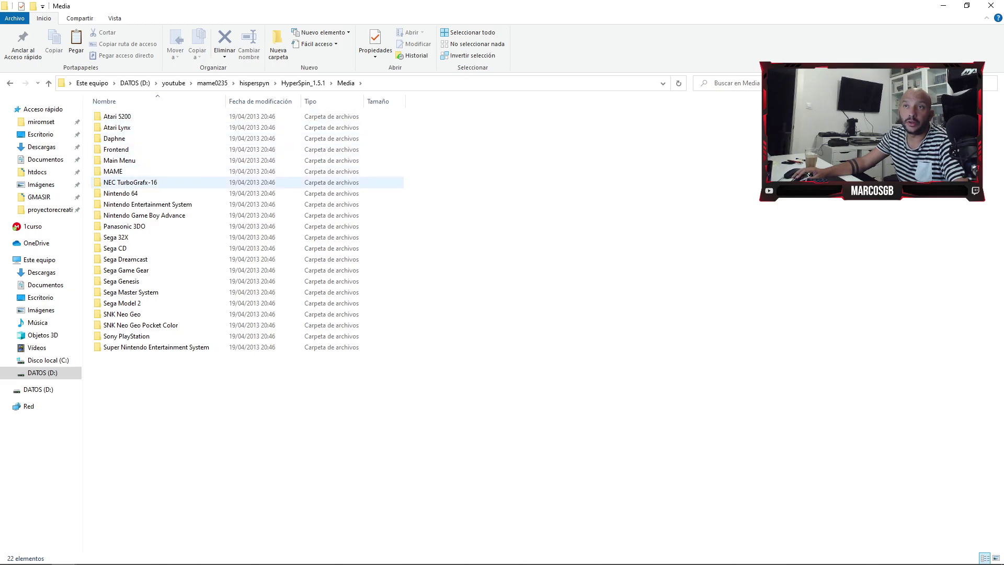
double_click(121, 314)
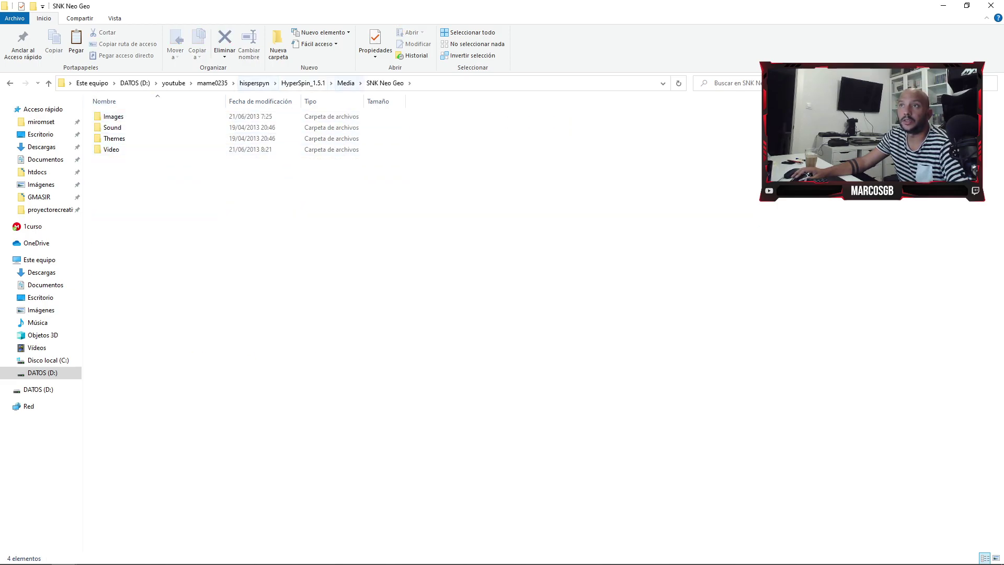
click(346, 83)
- Copy the SNK Neo Geo folder from HyperSpin_1.5.1\Media into D:\hyperspin\Media
right_click(127, 313)
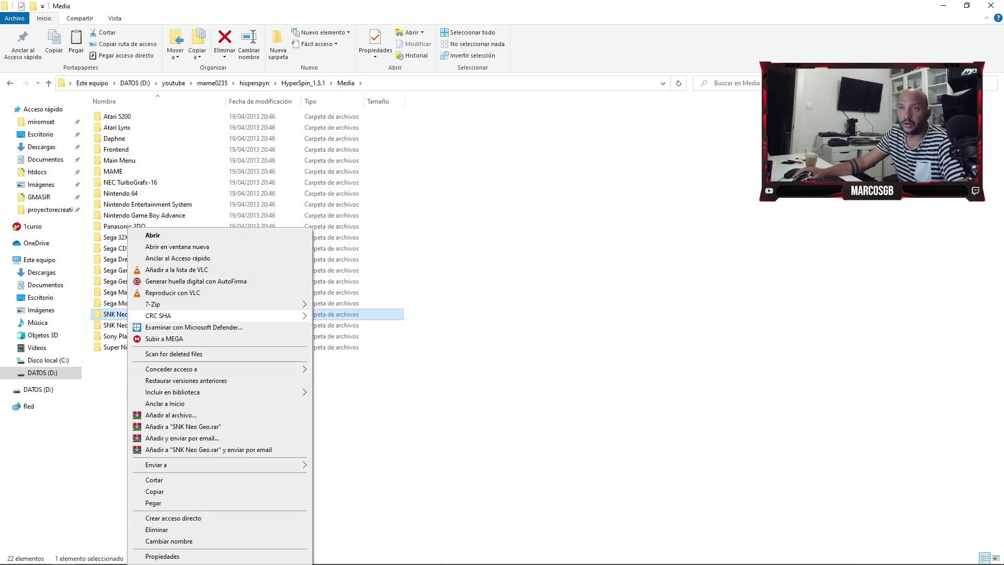
click(155, 492)
key(alt+Tab)
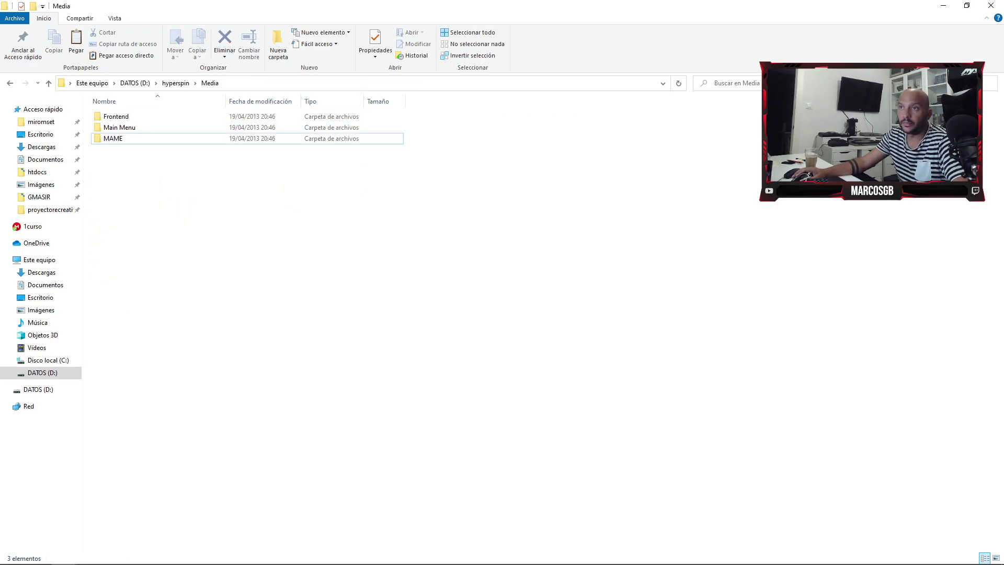
right_click(185, 239)
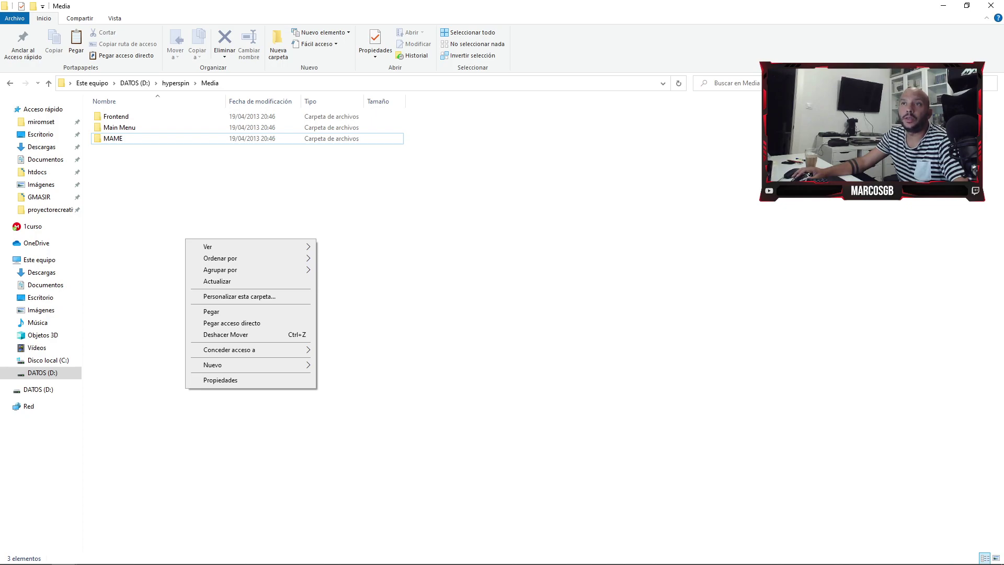
click(211, 311)
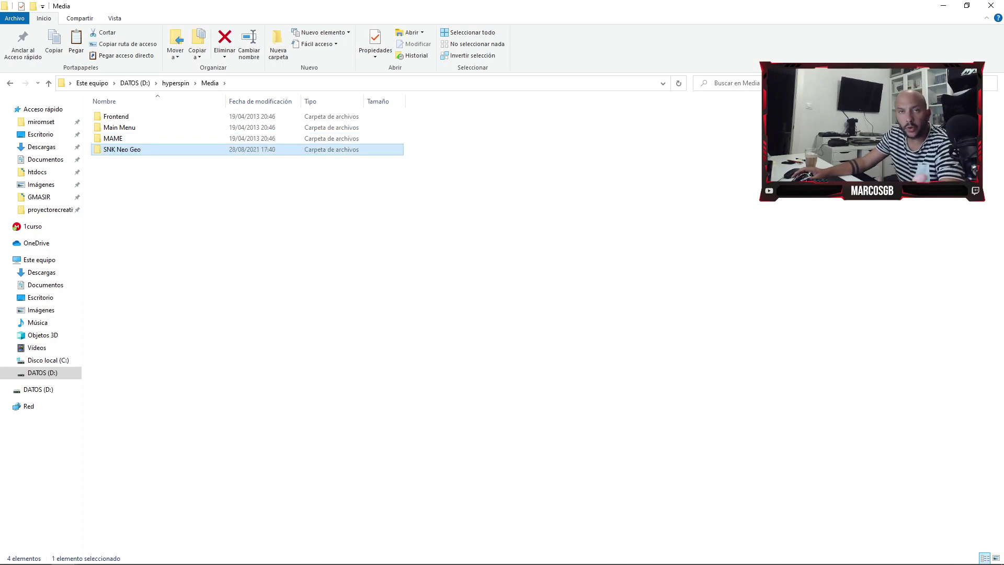
- Check the Video and Themes folders of D:\hyperspin\Media\SNK Neo Geo and view what Default.zip contains
double_click(125, 150)
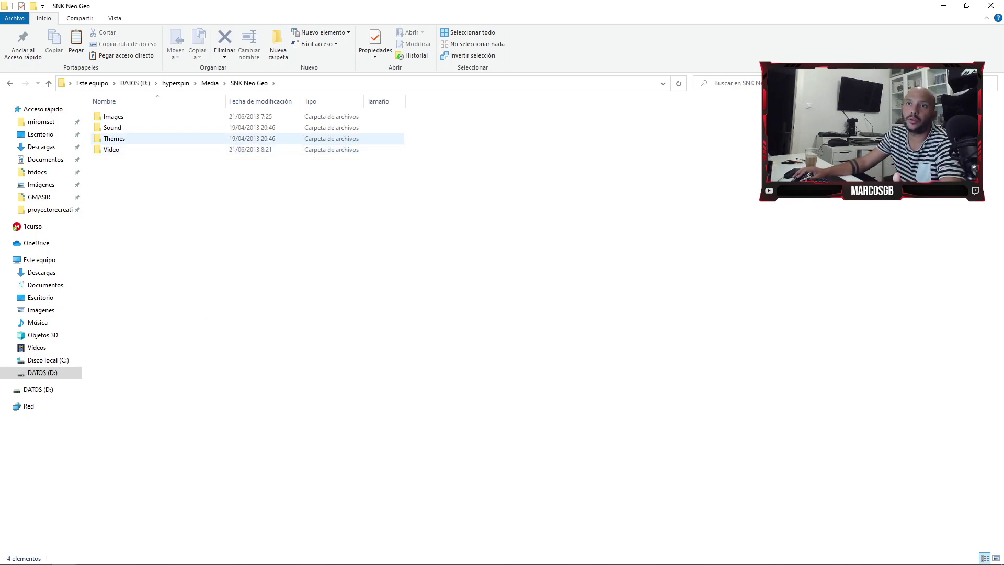
double_click(130, 149)
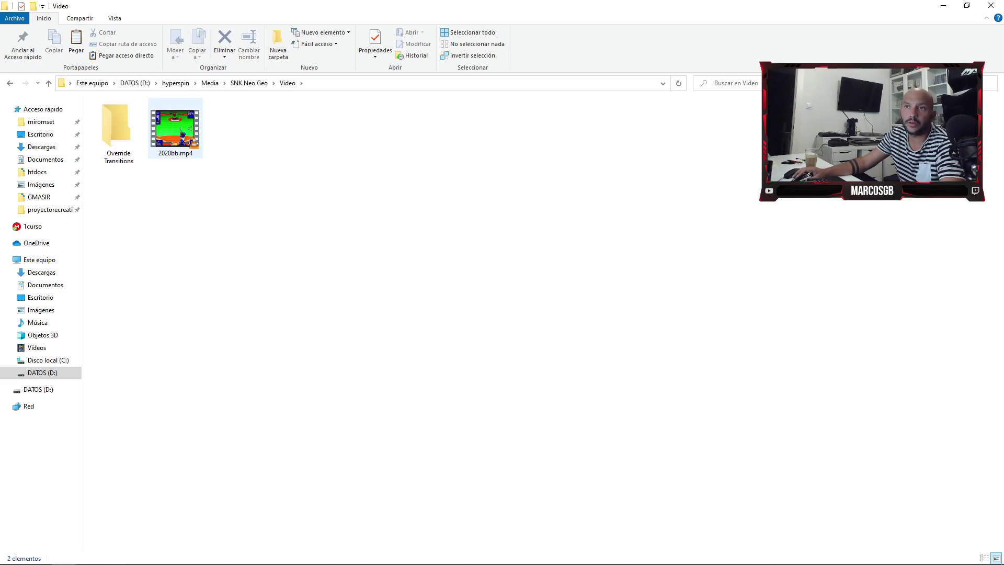
key(BackSpace)
key(Up)
key(Return)
key(Down)
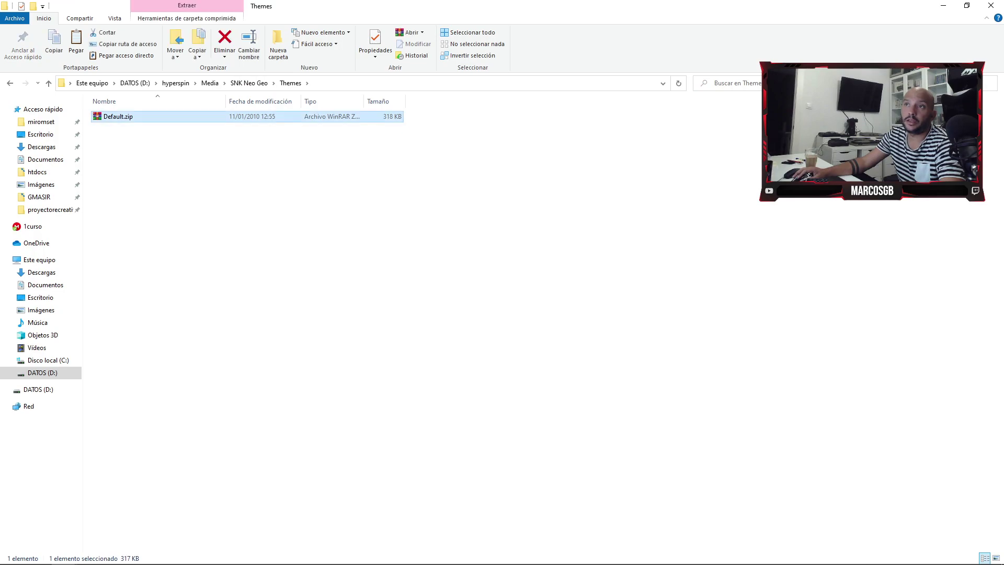
key(Return)
mouse_move(116, 558)
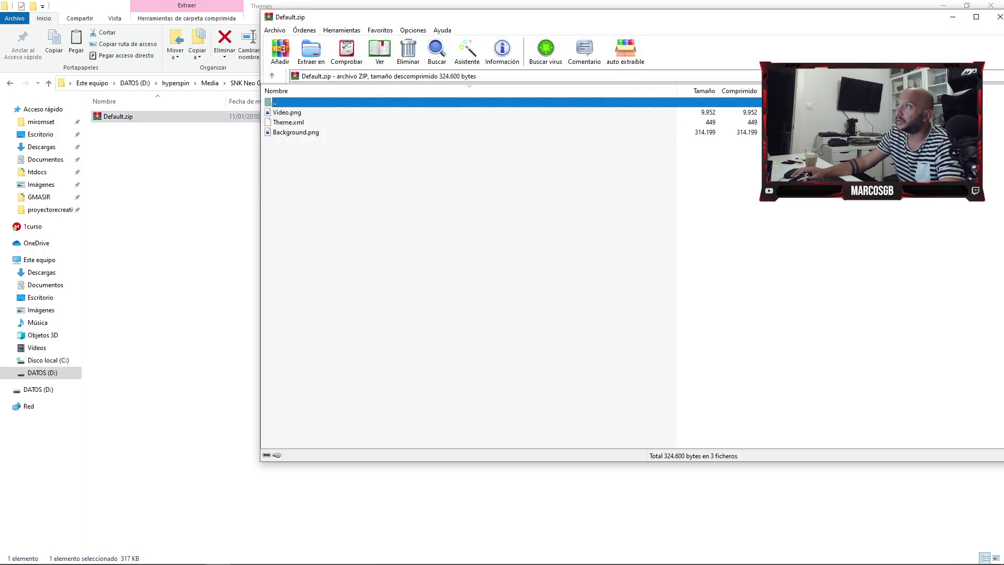
key(Escape)
mouse_move(64, 554)
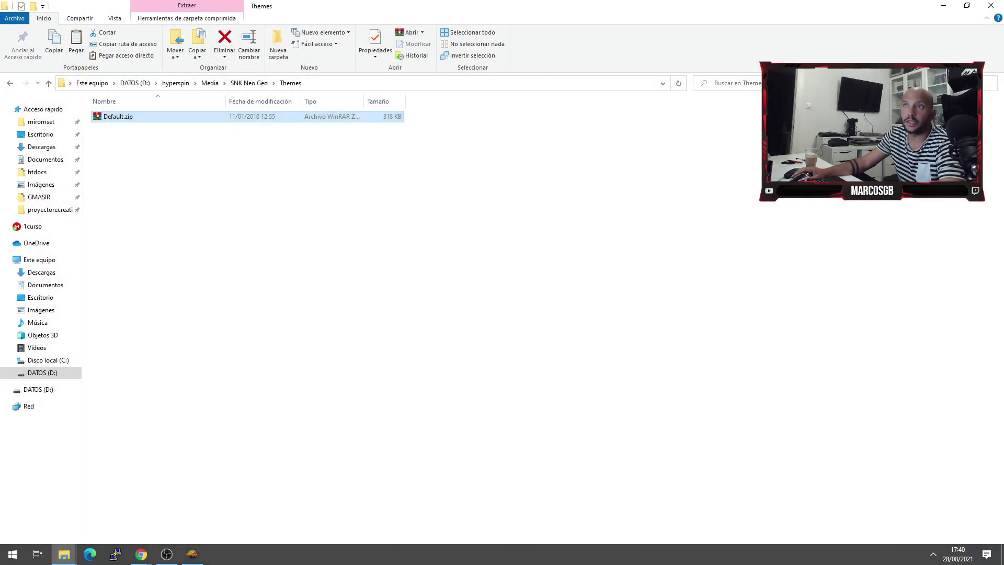
click(168, 507)
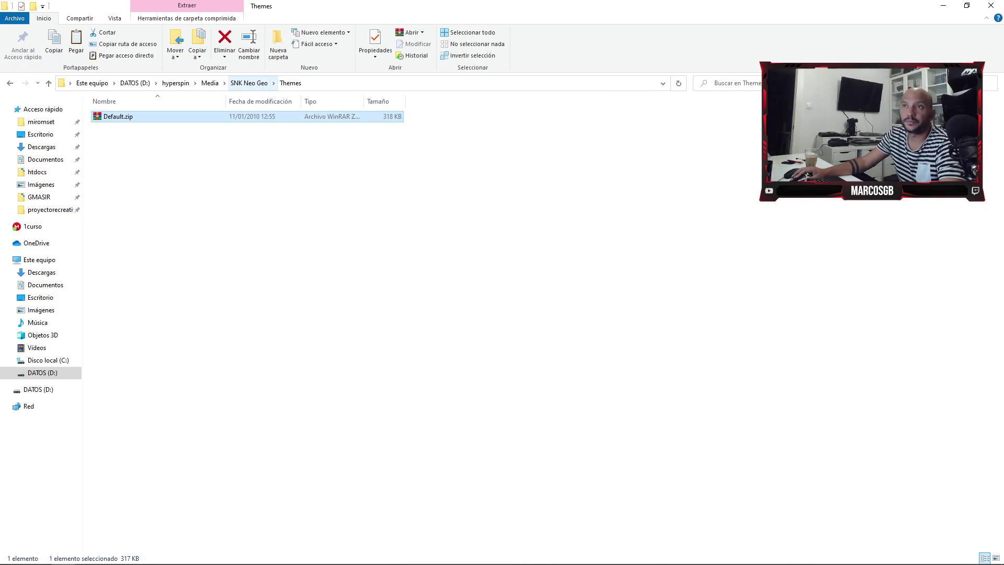
- Check the SNK Neo Geo Sound folder, including its Background Music and System Exit subfolders
click(249, 82)
double_click(118, 127)
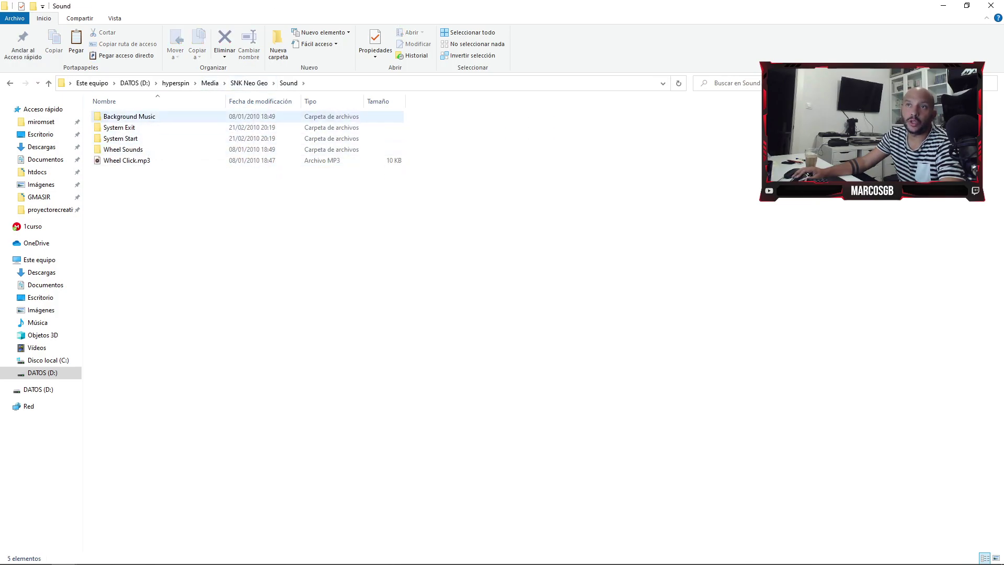
double_click(129, 116)
click(288, 83)
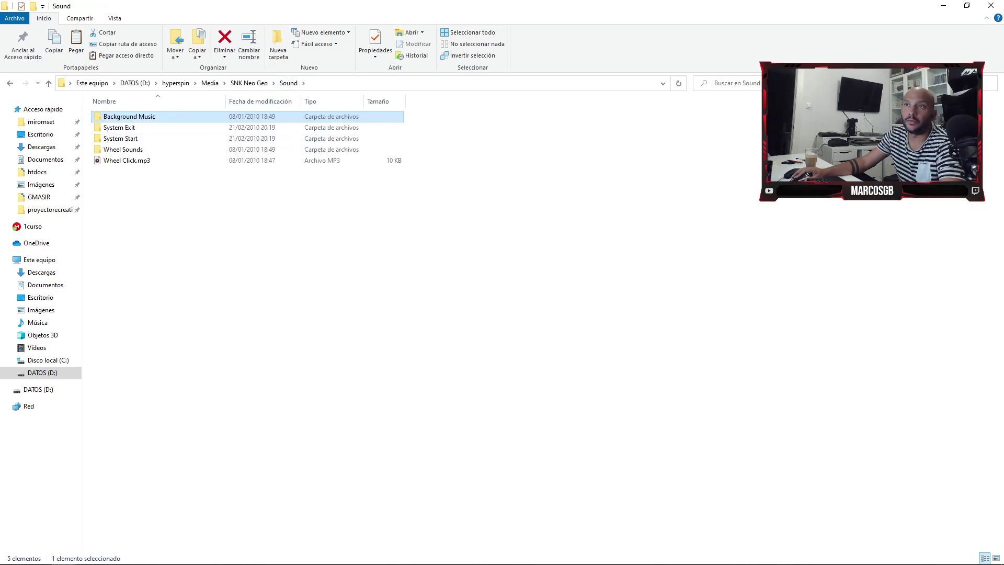
click(183, 128)
key(Return)
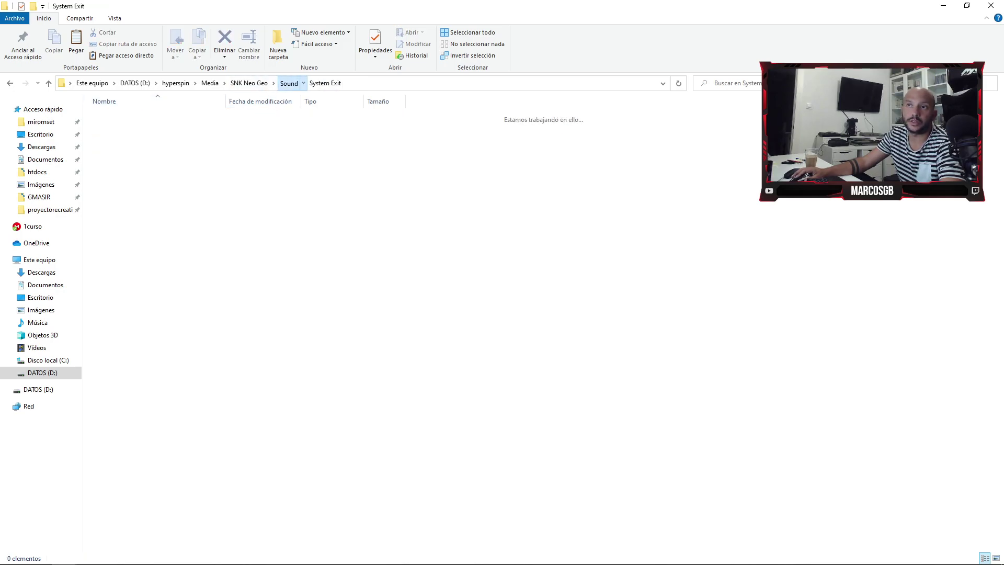
click(288, 83)
click(249, 83)
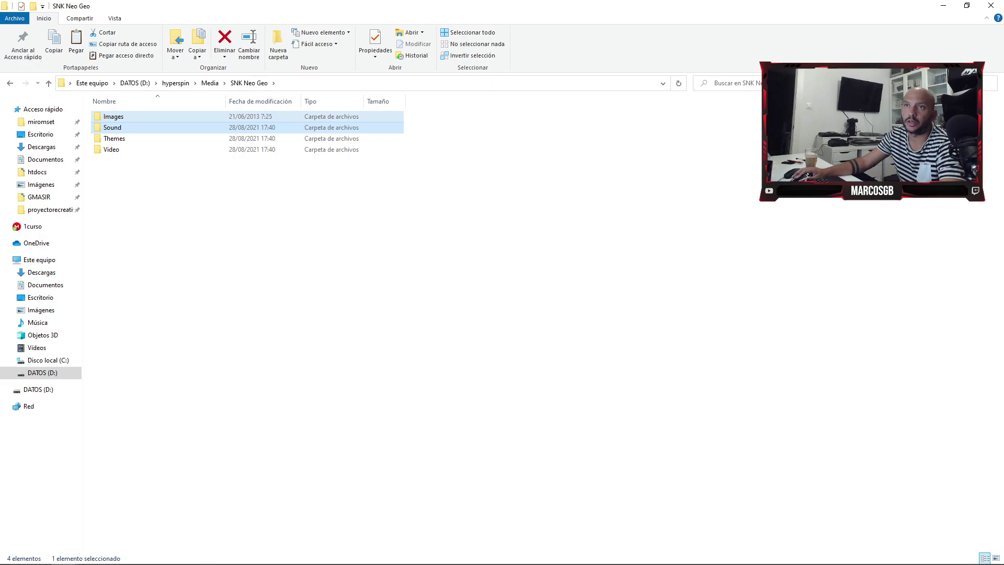
- Examine the Artwork1, Artwork2, Artwork3 and Artwork4 folders inside the SNK Neo Geo Images folder
double_click(113, 116)
double_click(112, 116)
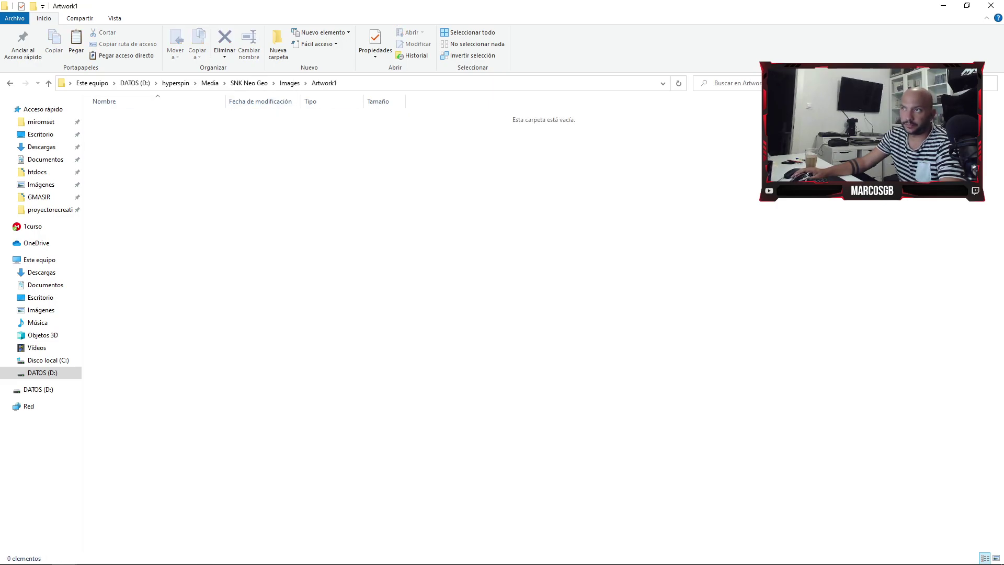
click(289, 82)
double_click(112, 128)
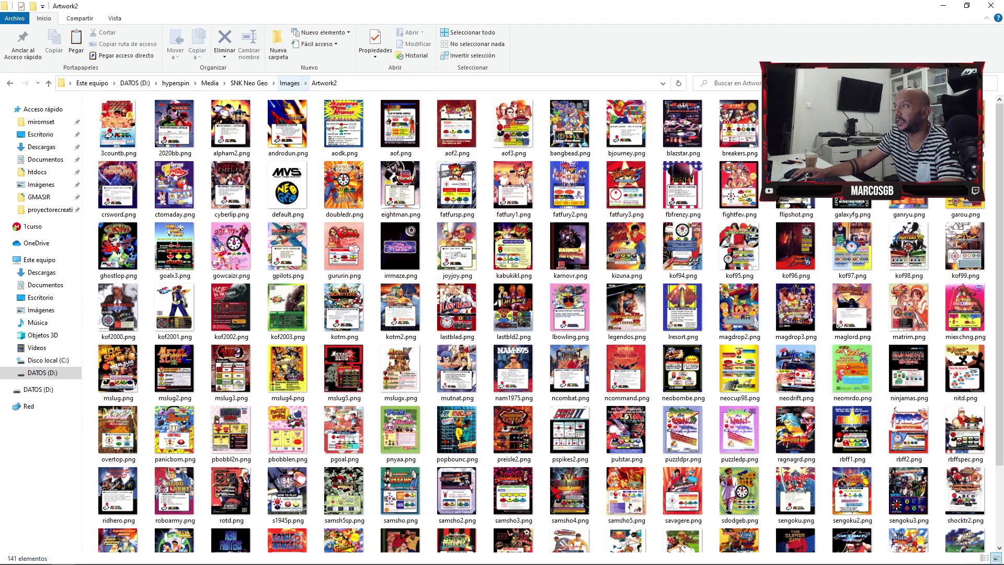
click(289, 83)
double_click(112, 140)
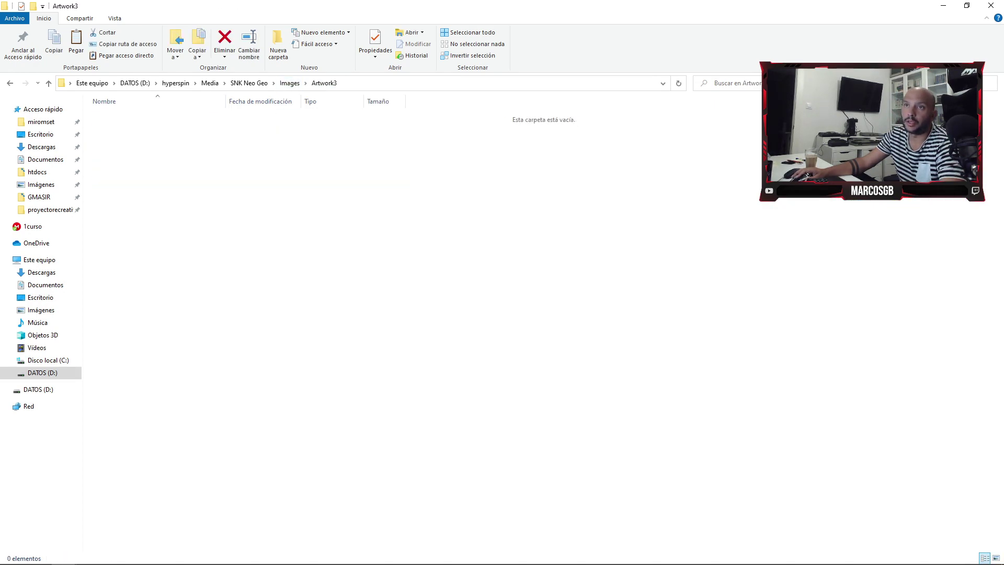
click(289, 82)
double_click(157, 152)
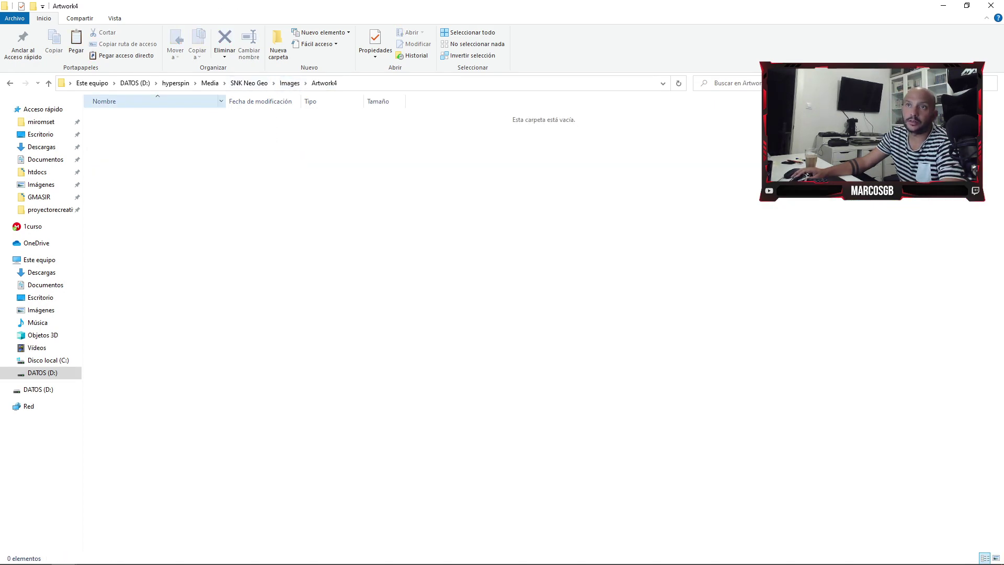
- Examine the Backgrounds folder and both Genre subfolders inside the SNK Neo Geo Images folder
click(290, 83)
double_click(114, 161)
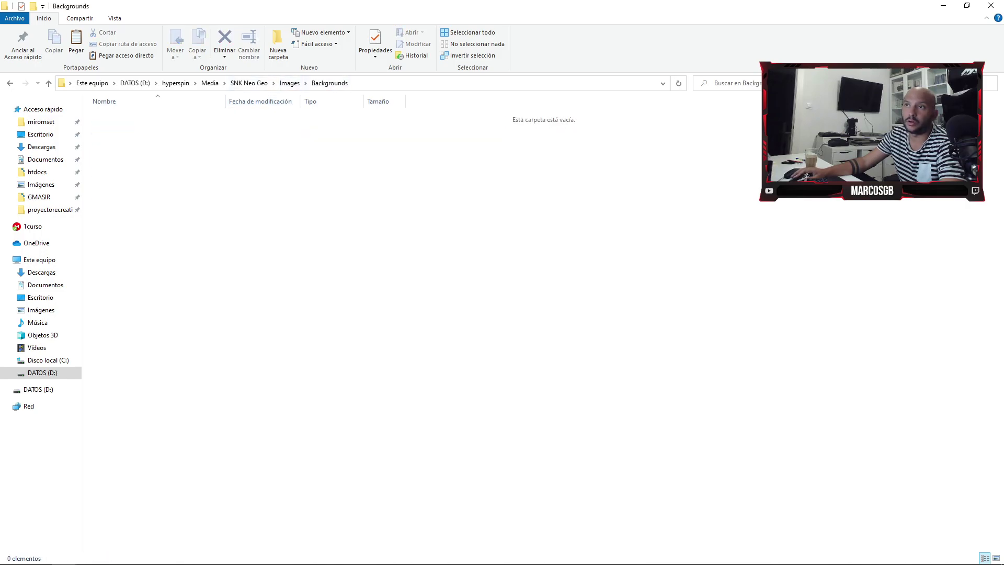
click(289, 83)
double_click(137, 172)
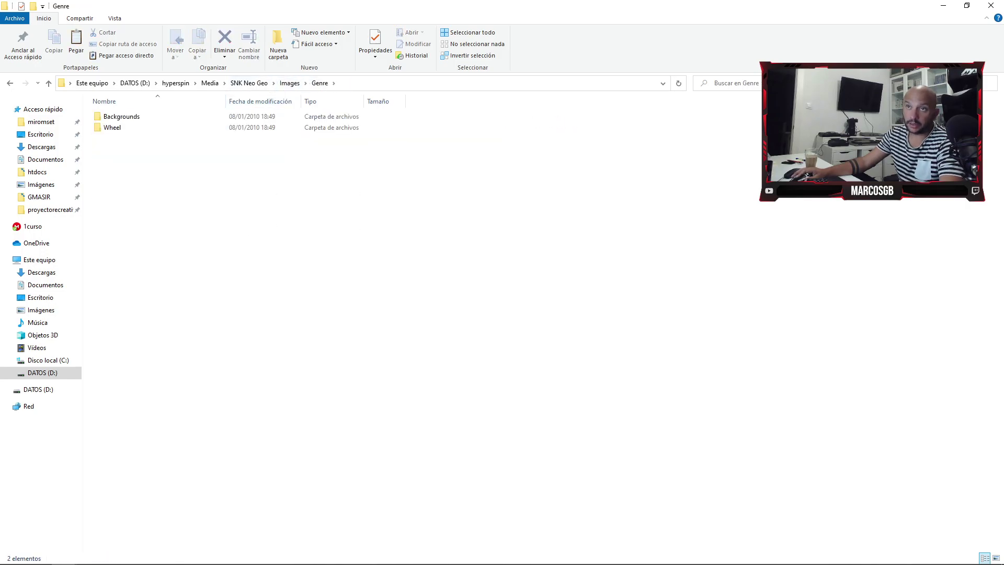
double_click(121, 116)
click(319, 83)
double_click(112, 127)
click(320, 83)
click(289, 83)
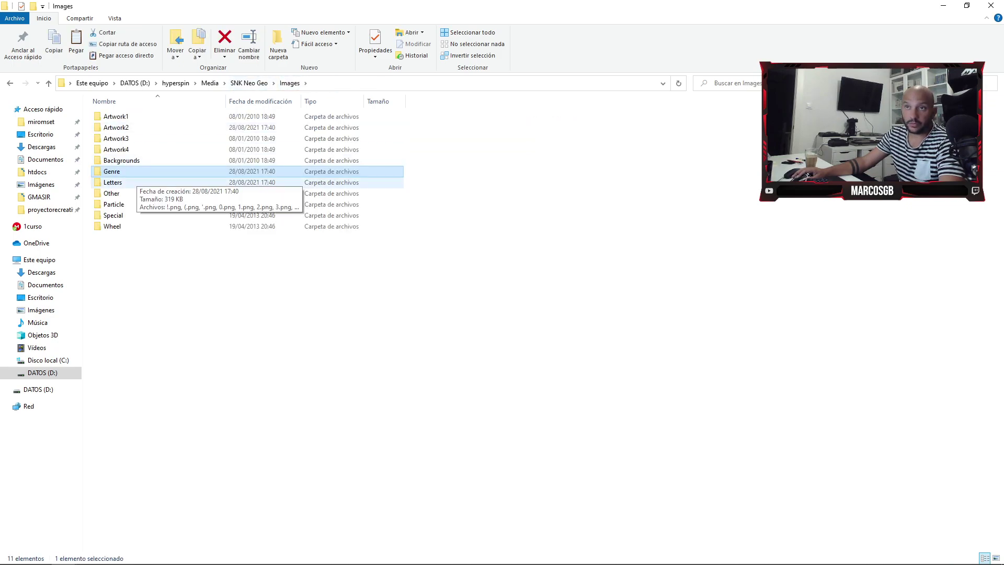
- Check the Special and Wheel folders of the SNK Neo Geo images and return to D:\hyperspin\Media
click(135, 181)
double_click(123, 215)
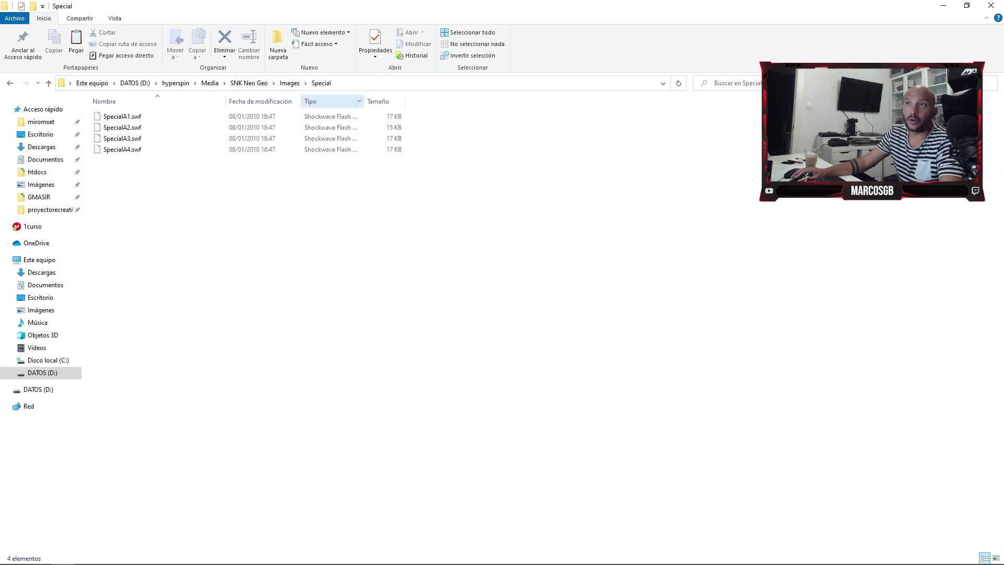
click(289, 83)
double_click(125, 226)
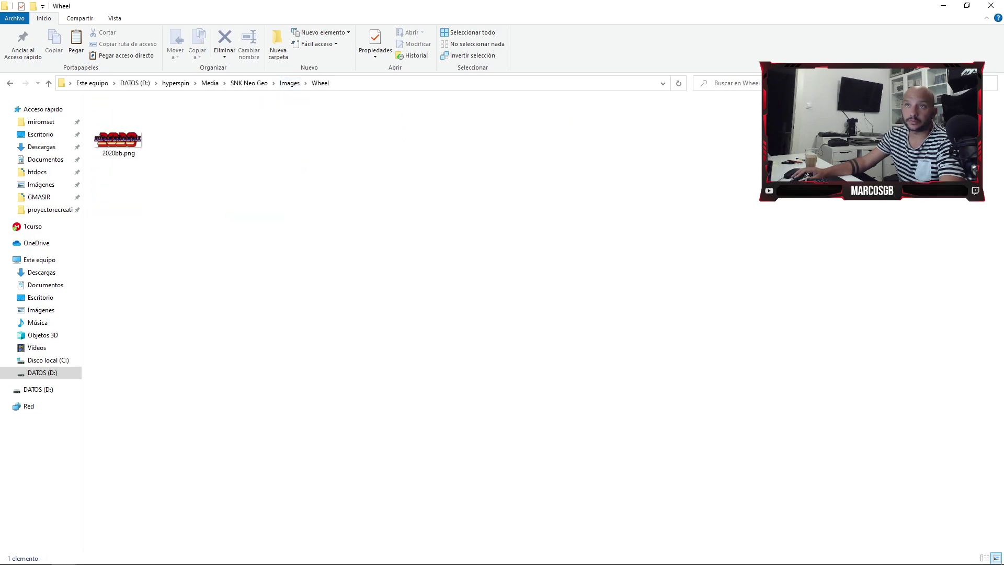
click(289, 83)
click(210, 83)
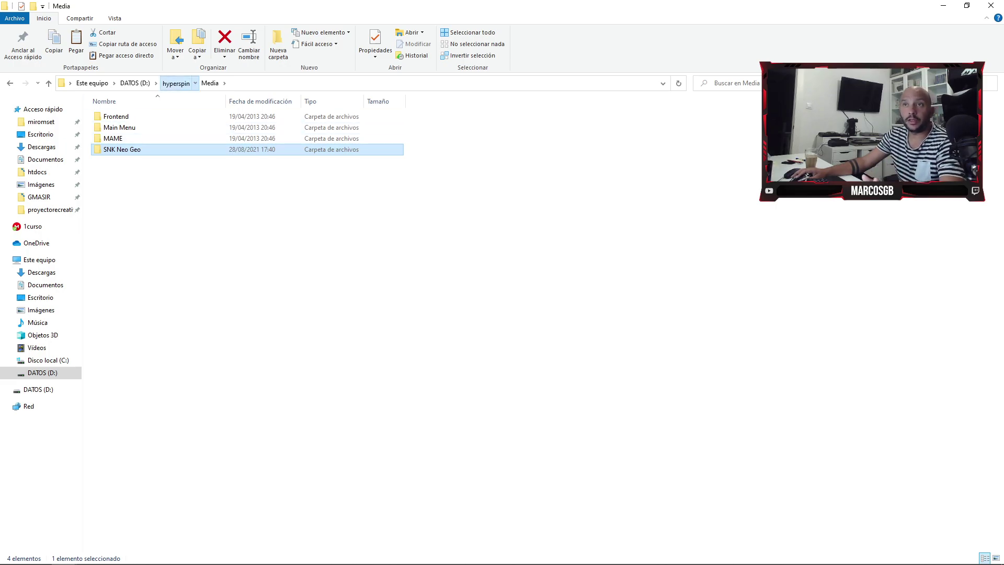
click(176, 83)
double_click(118, 149)
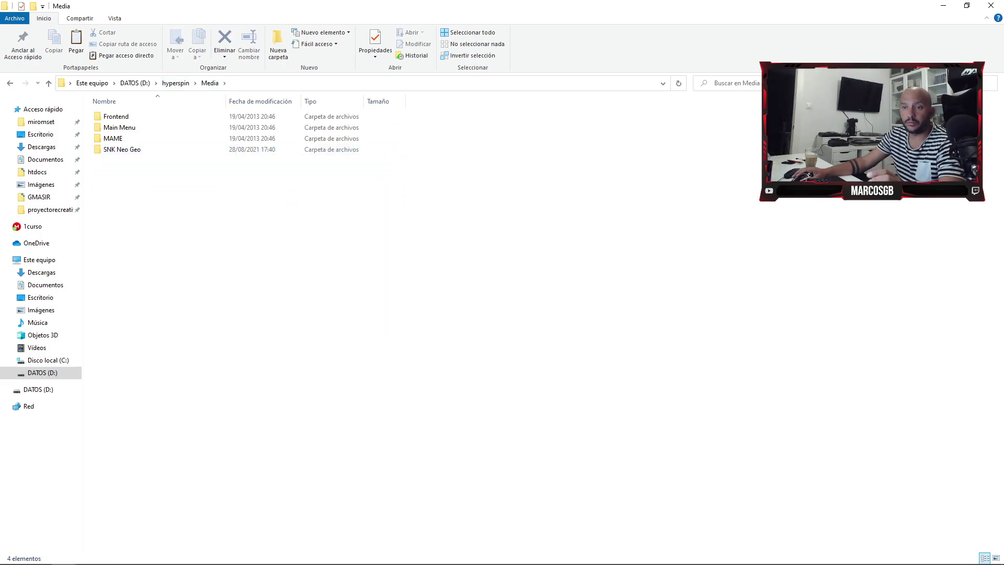
- Go to the D:\youtube\mame0235\hisperspyn folder in the window showing D:\hyperspin\Media
click(64, 554)
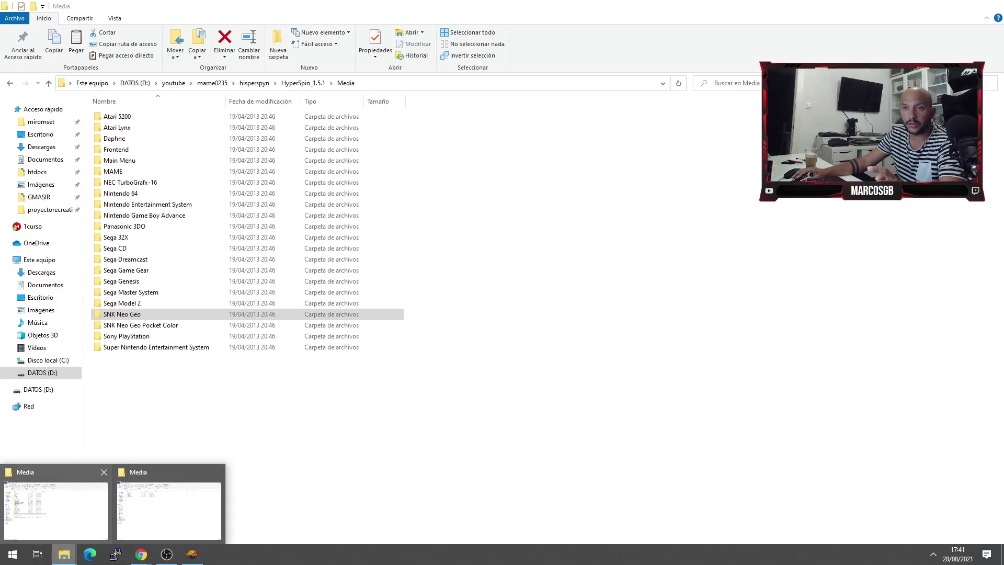
click(169, 510)
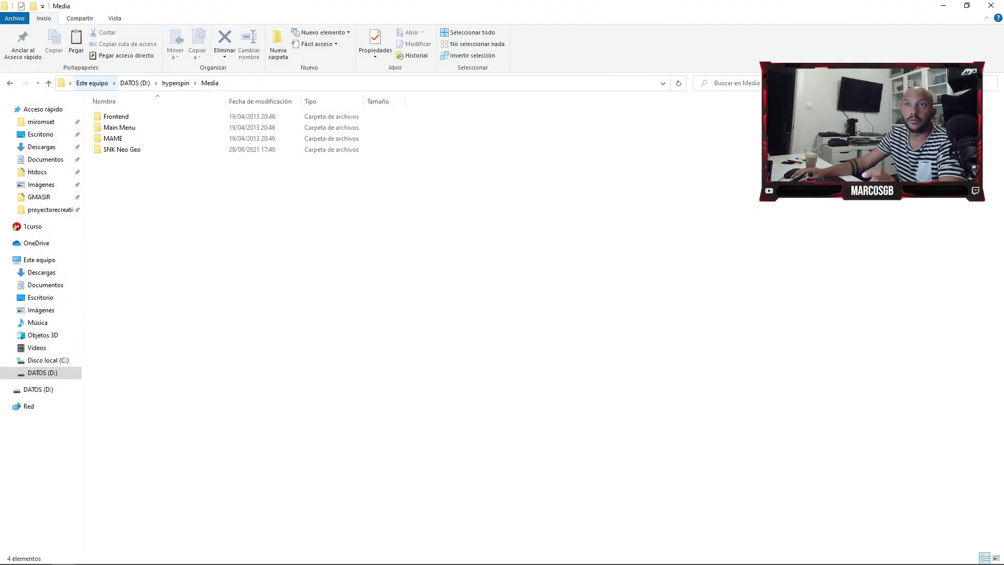
click(48, 83)
click(92, 83)
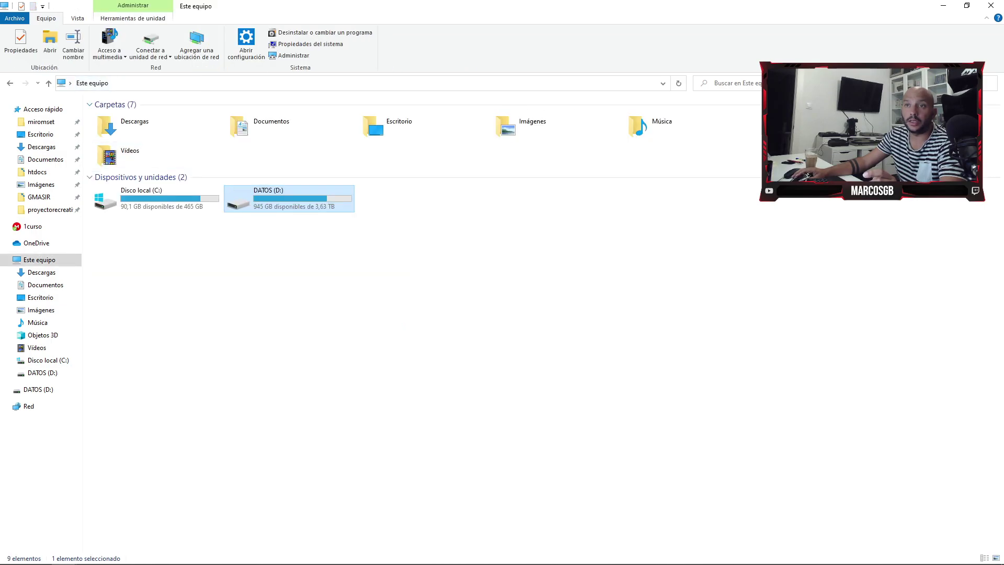
double_click(291, 202)
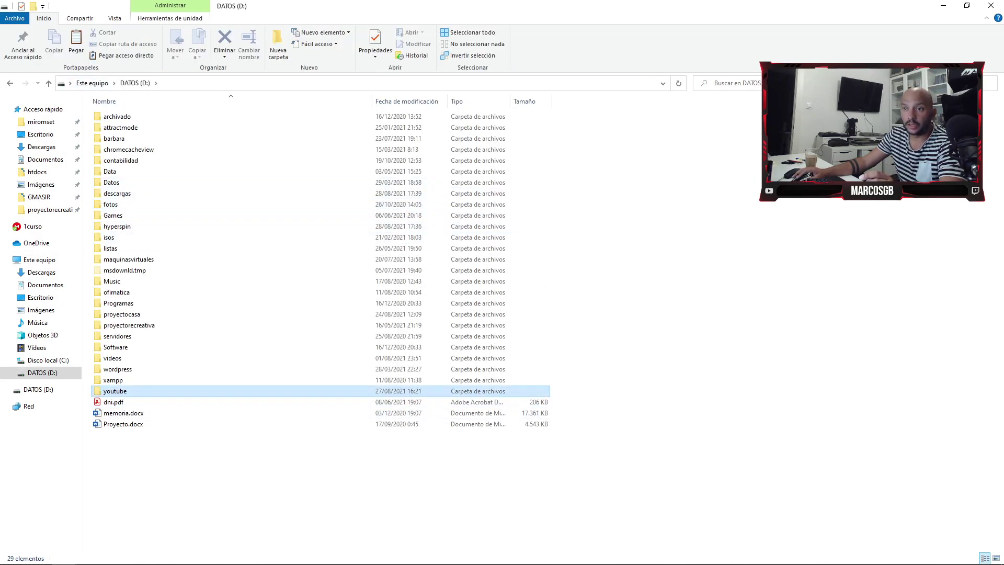
double_click(115, 391)
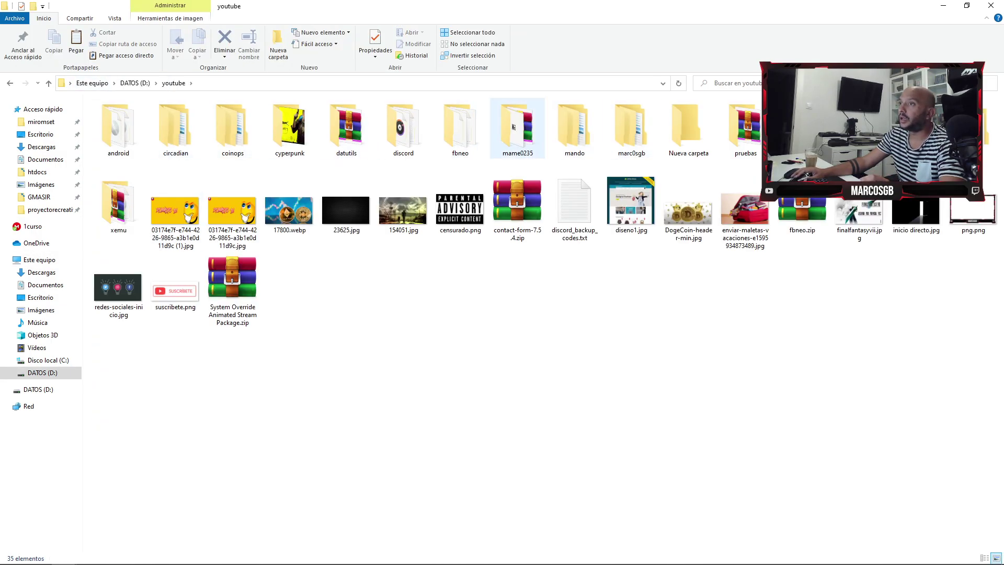
double_click(515, 128)
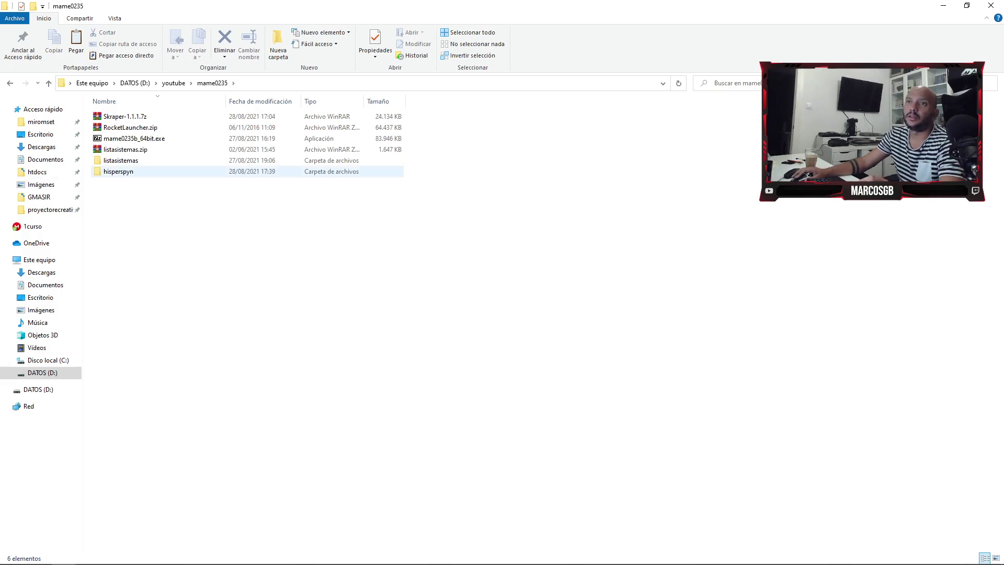
double_click(119, 171)
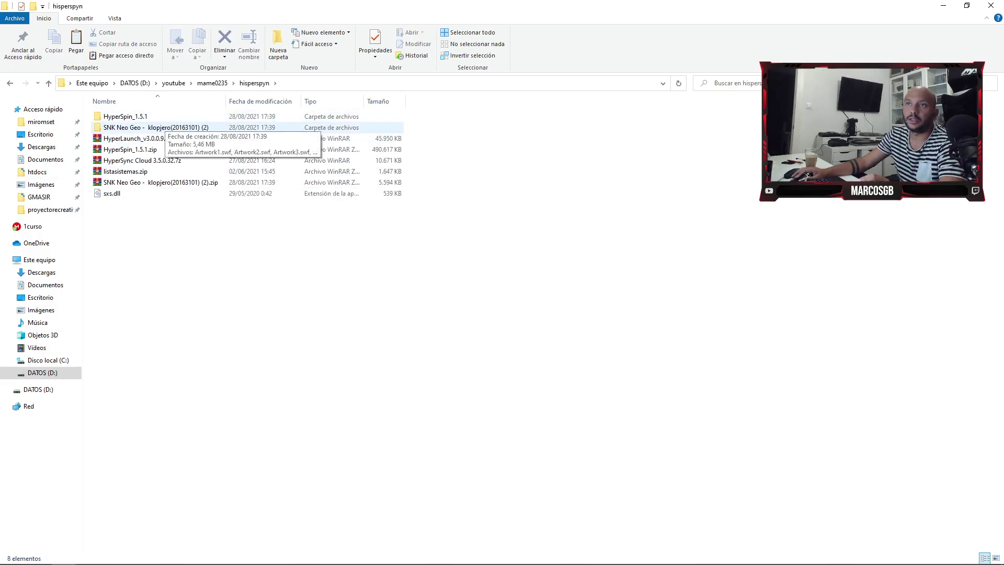
- Check the Info.txt and Theme.xml entries in the extracted SNK Neo Geo theme folder and return to hisperspyn
double_click(157, 127)
click(121, 160)
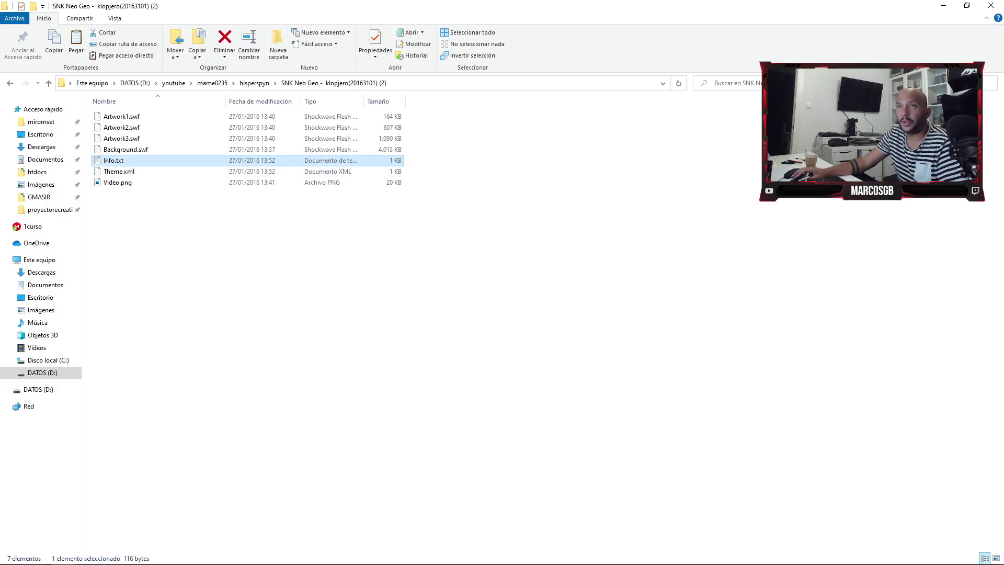
click(121, 172)
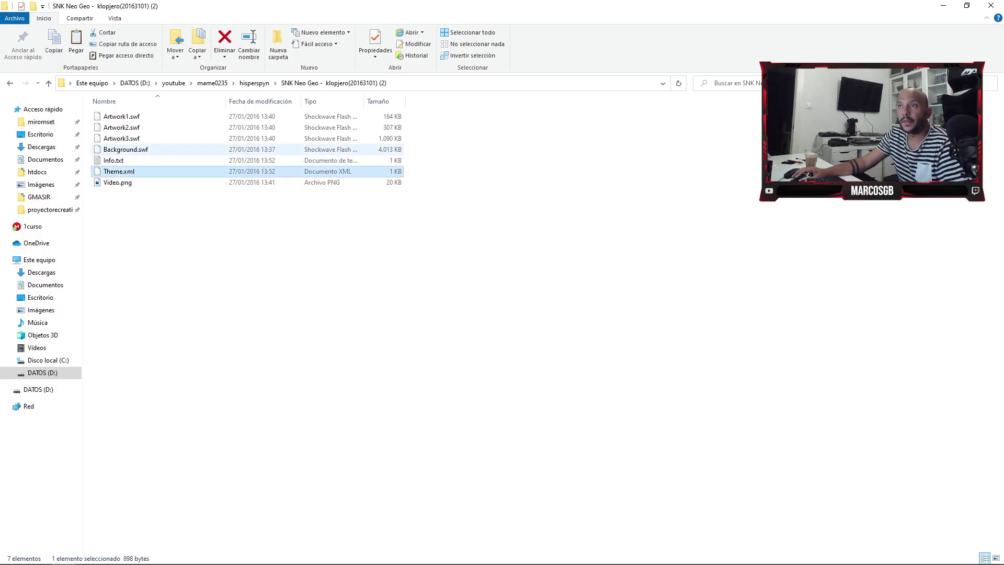
click(255, 84)
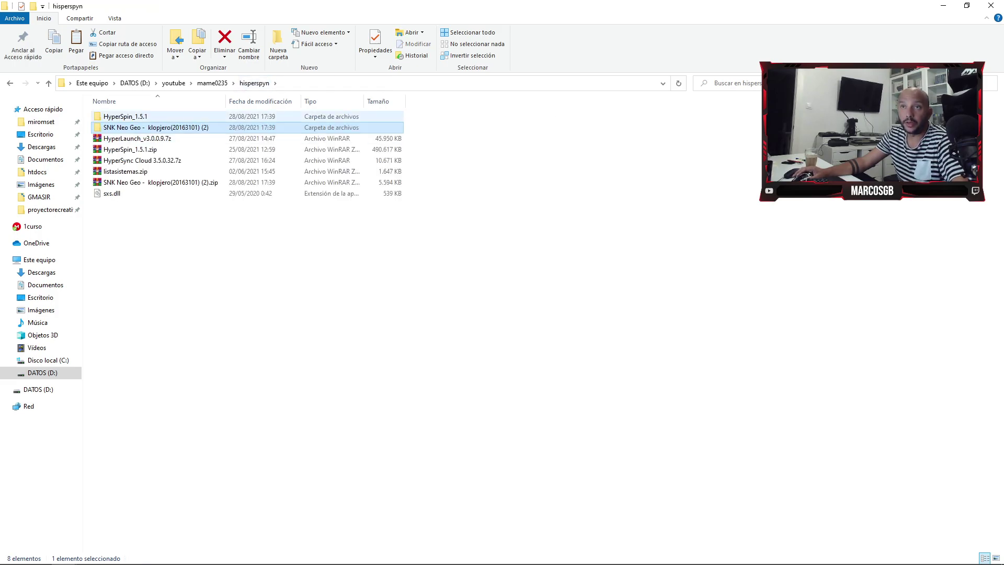
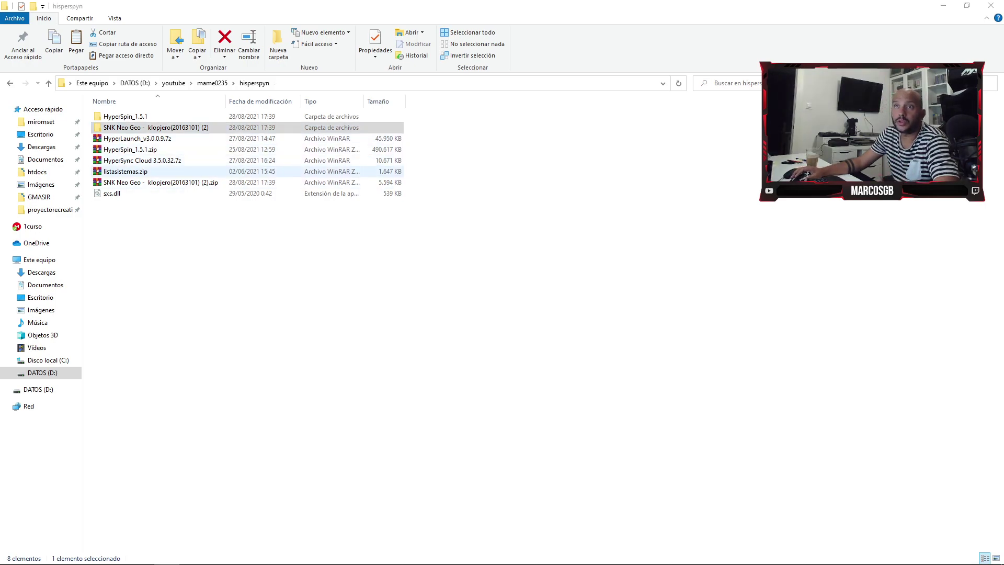
- Check the contents of the downloaded SNK Neo Geo theme archive and rename it as default.zip
double_click(161, 183)
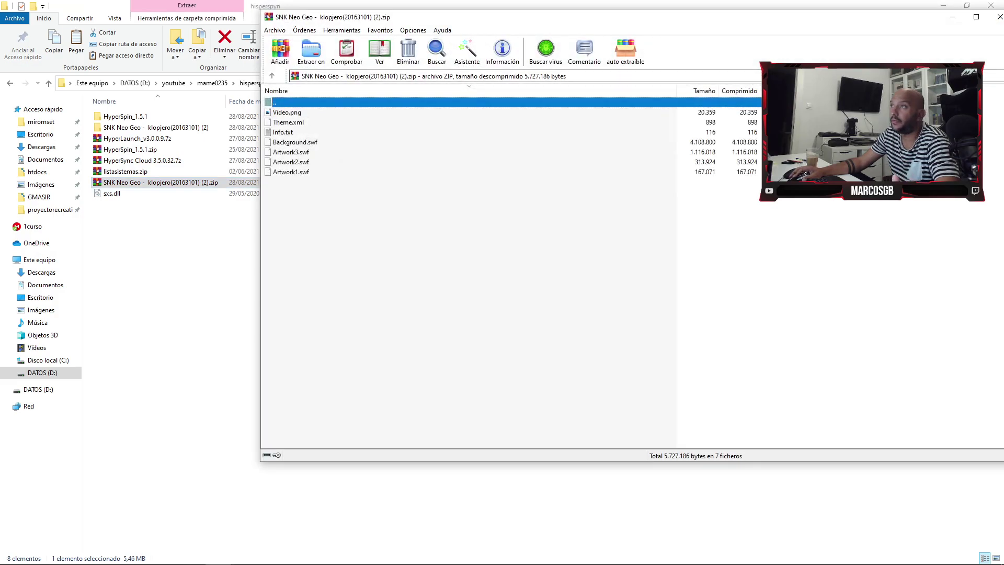
click(991, 15)
right_click(180, 183)
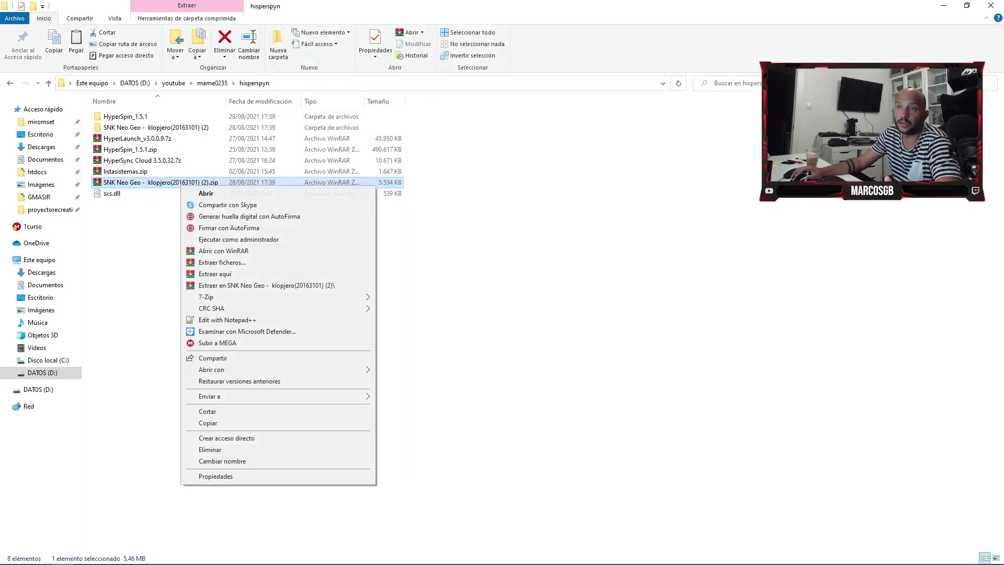
click(224, 461)
text(default)
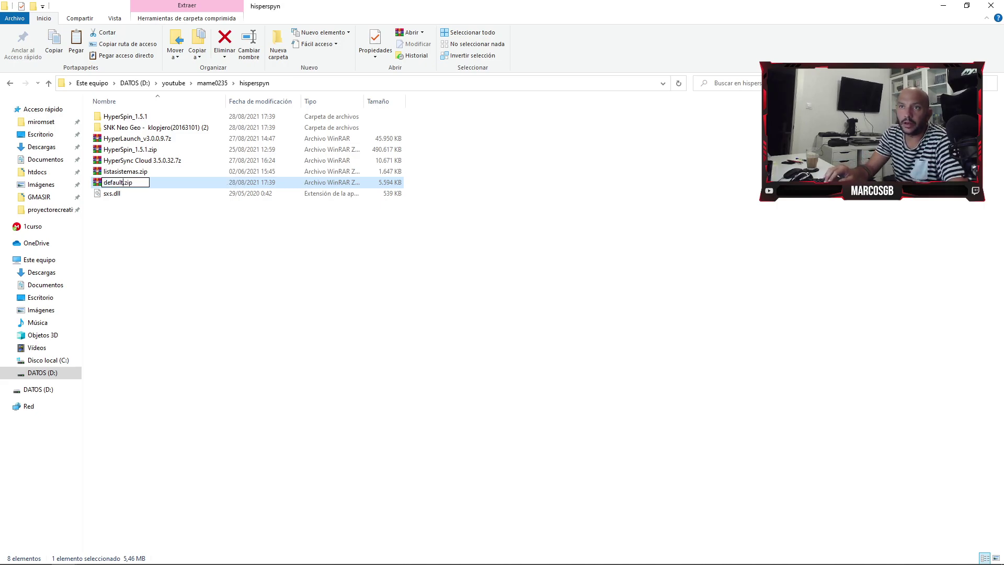
key(Return)
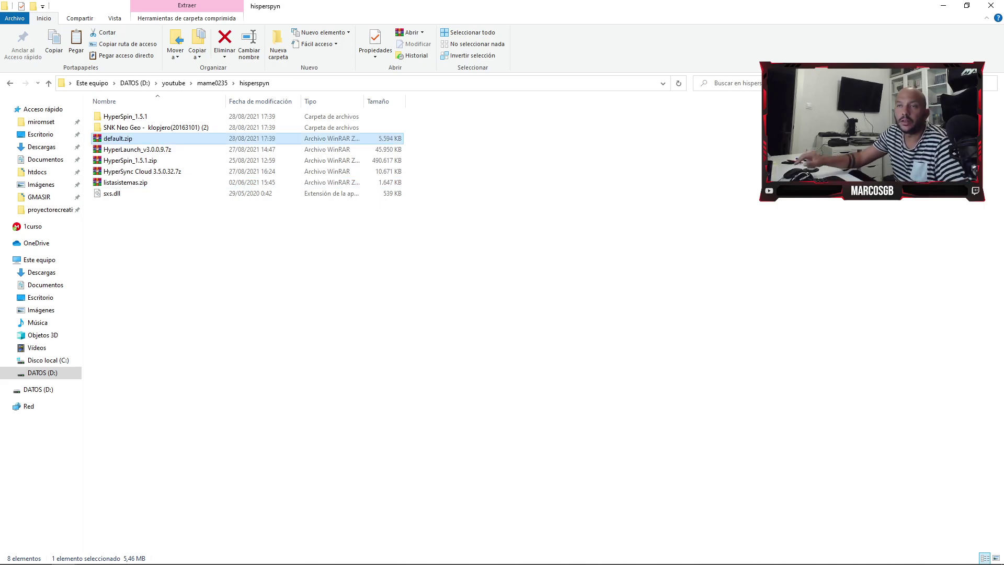
- Cut default.zip from the hisperspyn folder and switch to the window showing the HyperSpin_1.5.1 Media folder
key(alt+Tab)
key(alt+Tab)
key(alt+Tab)
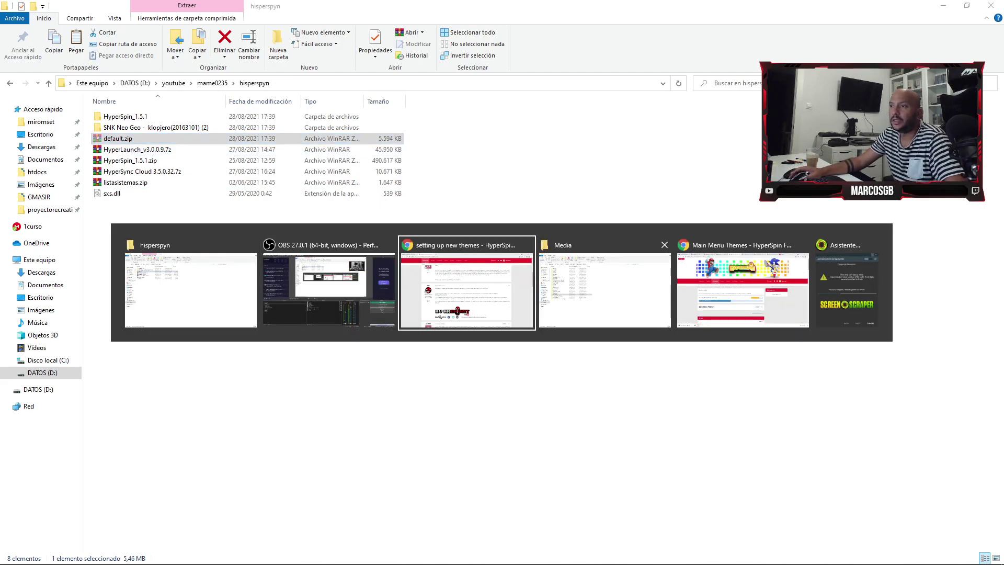
key(alt+Tab)
key(alt+Tab)
click(191, 303)
key(alt+Tab)
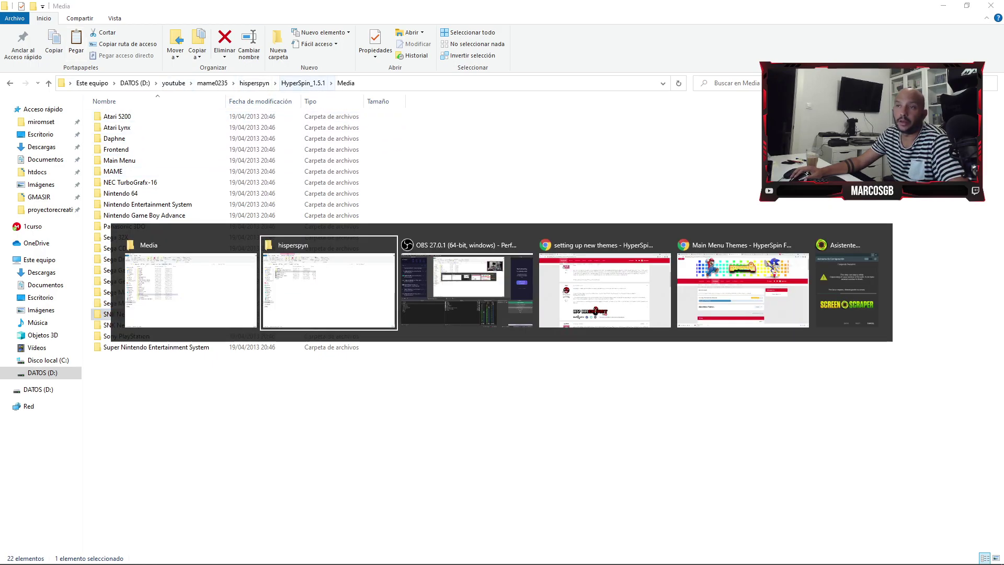
key(Up)
key(Up)
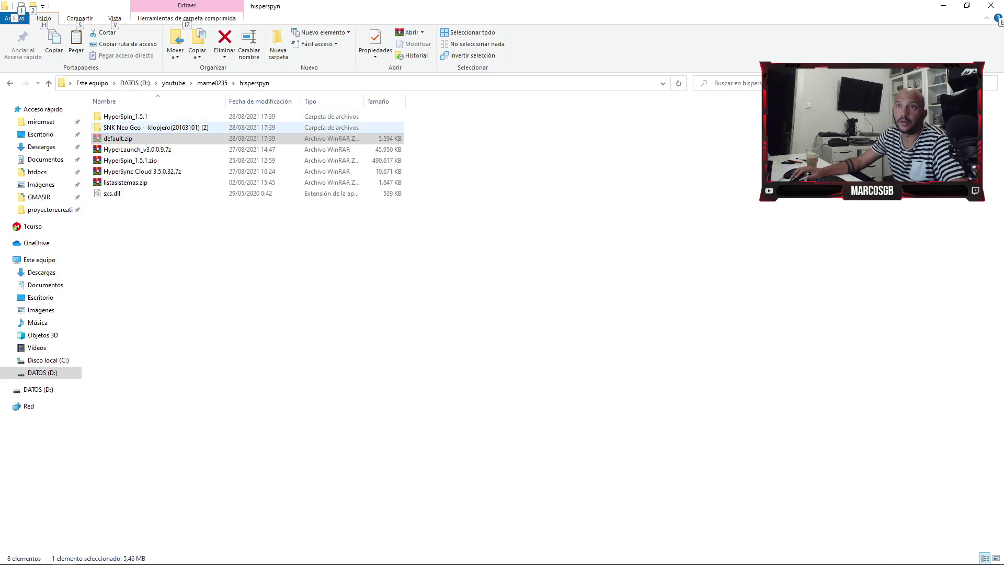
key(alt+Tab)
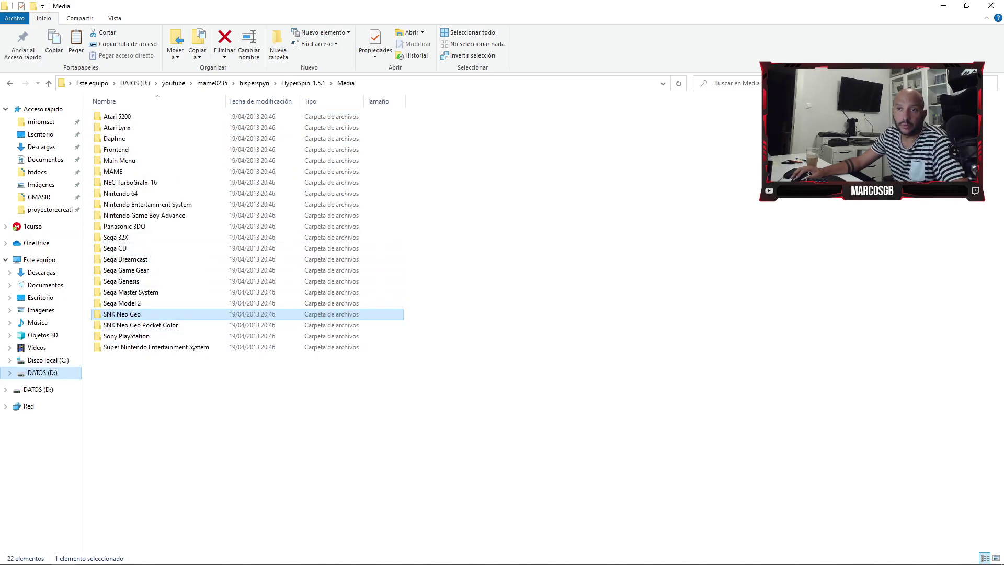
- Go to the D:\hyperspin\Media\SNK Neo Geo\Themes folder
click(43, 373)
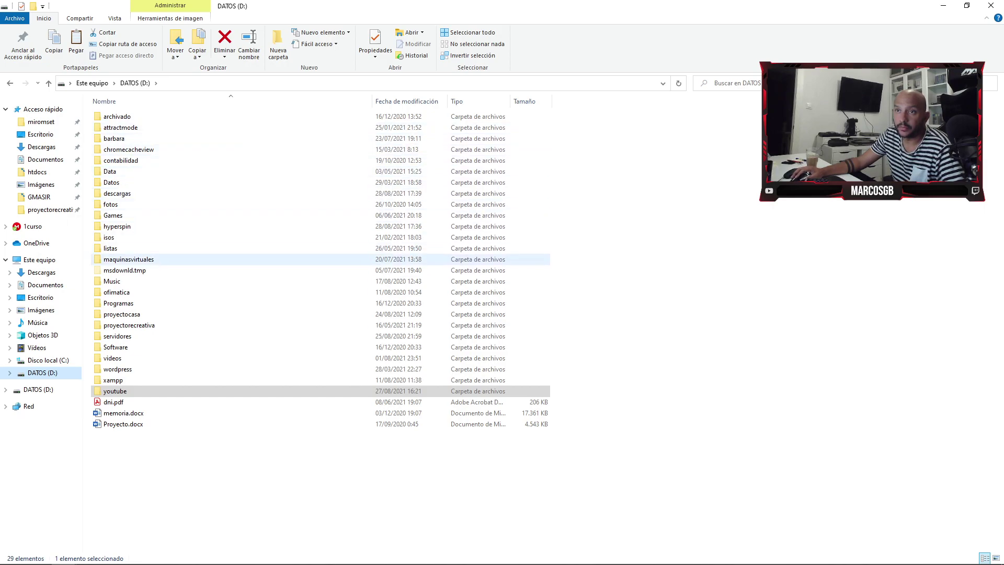
click(129, 259)
double_click(117, 225)
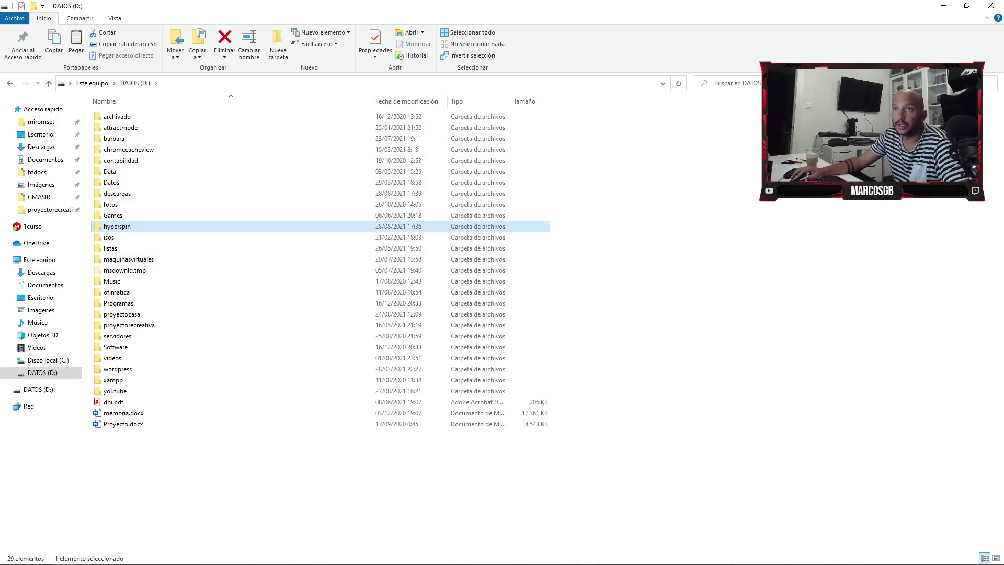
click(112, 150)
double_click(112, 149)
click(112, 149)
double_click(112, 149)
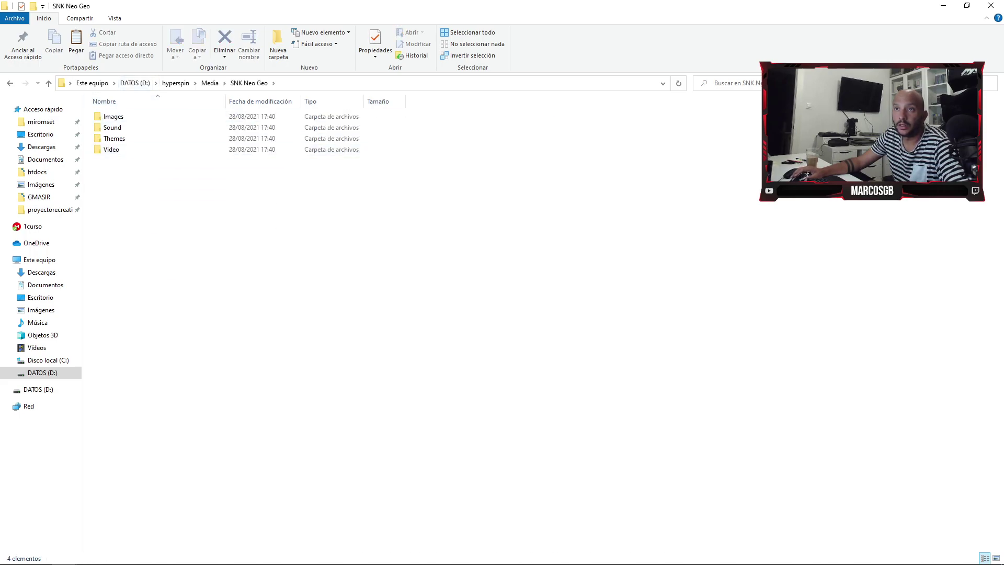
click(114, 138)
double_click(114, 138)
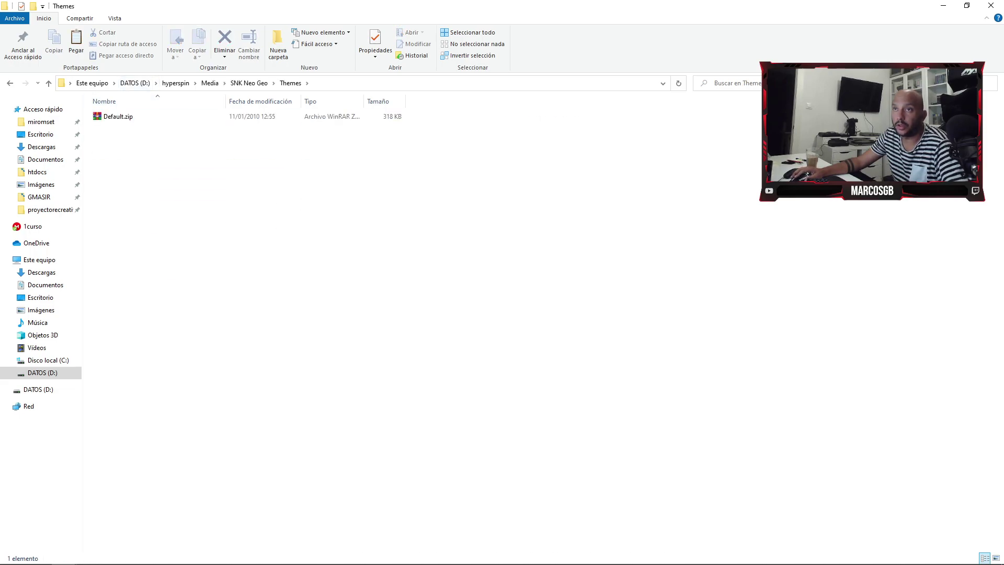
- Move default.zip into the Themes folder, replacing the existing archive, and rename it as Default.zip with a capital D
key(ctrl+v)
key(Return)
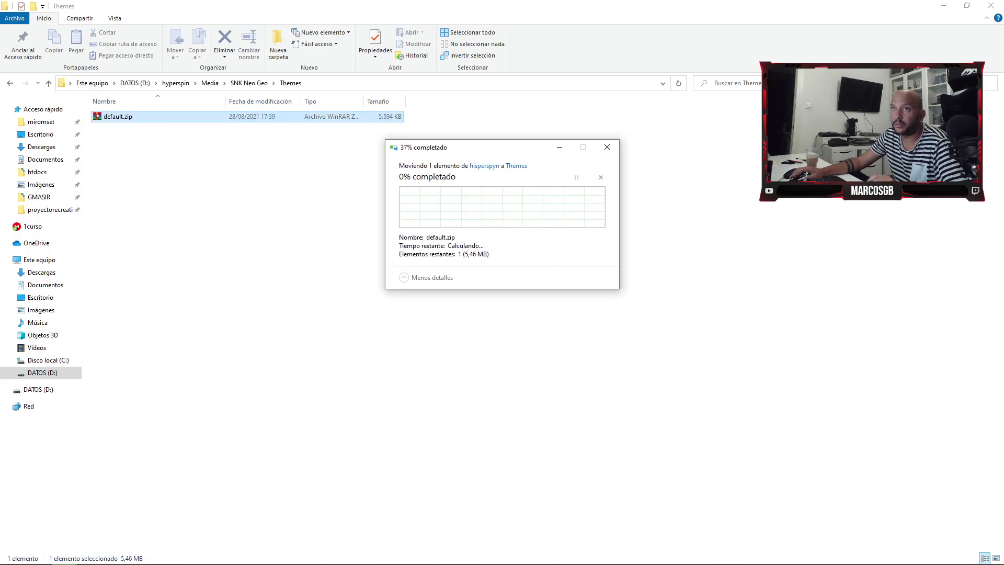
right_click(137, 118)
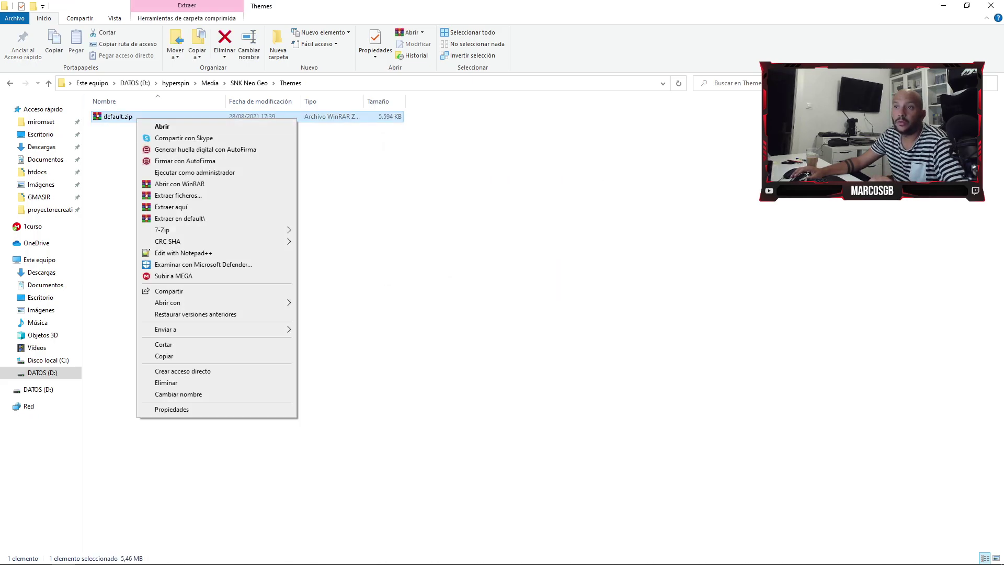
click(178, 394)
key(Home)
key(Delete)
key(Return)
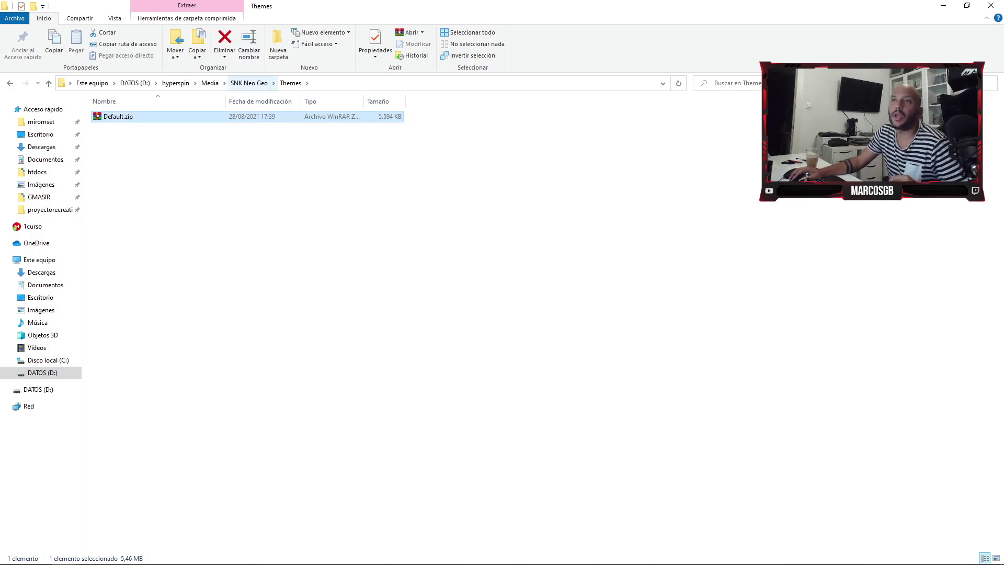
- Check the Video folder of SNK Neo Geo and its Override Transitions subfolder, and return to D:\hyperspin\Media
click(249, 83)
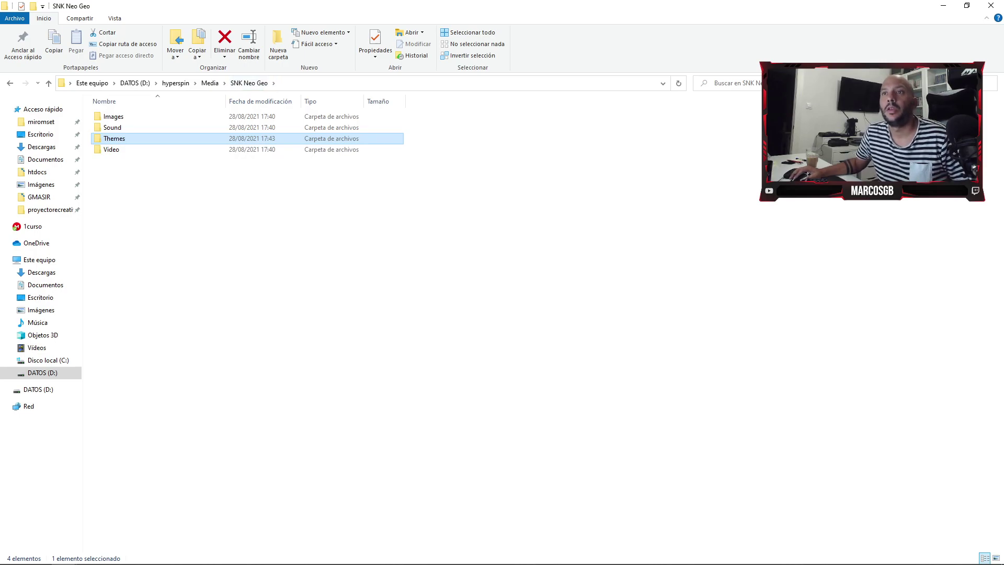
click(116, 150)
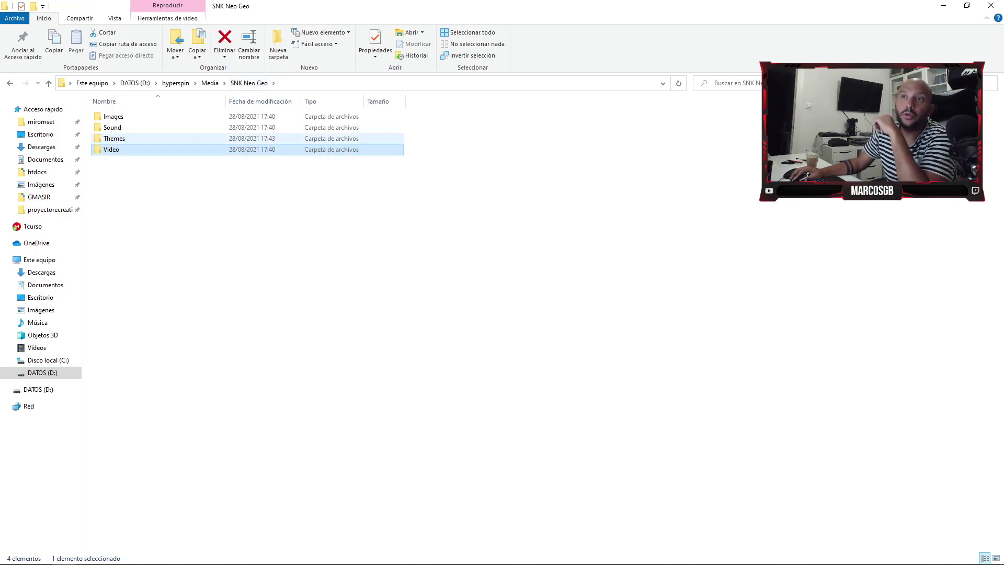
double_click(116, 150)
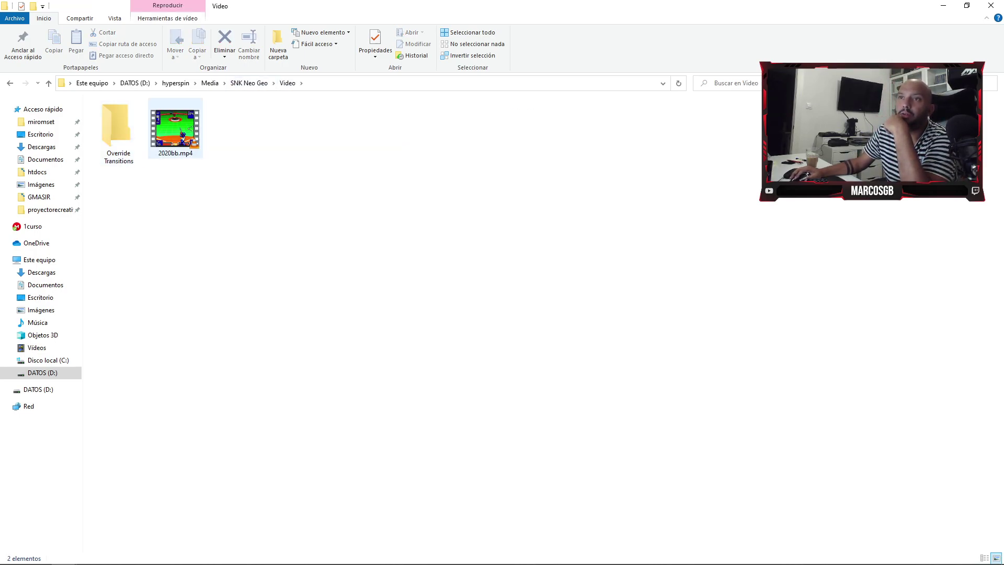
click(119, 132)
key(Return)
key(BackSpace)
key(BackSpace)
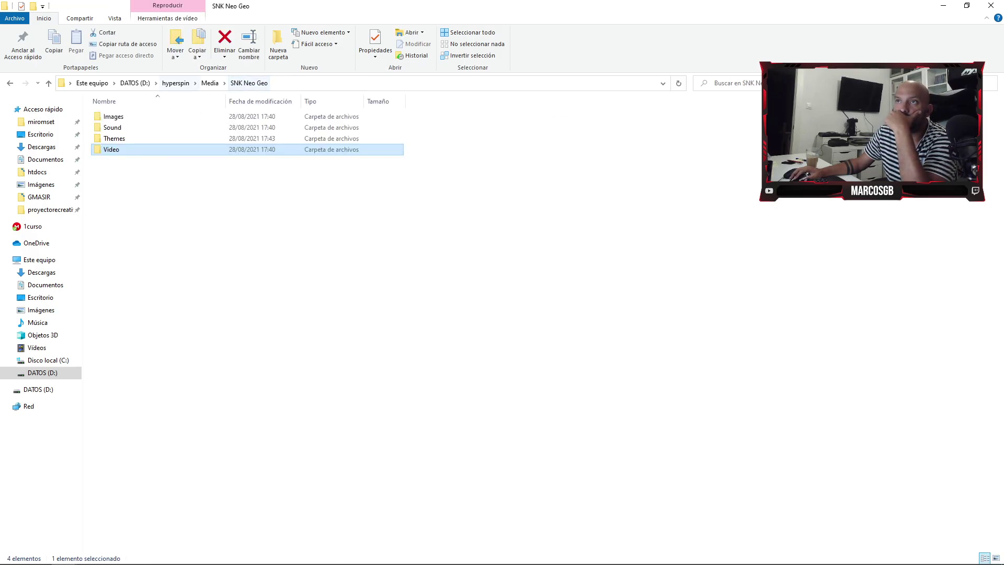
key(BackSpace)
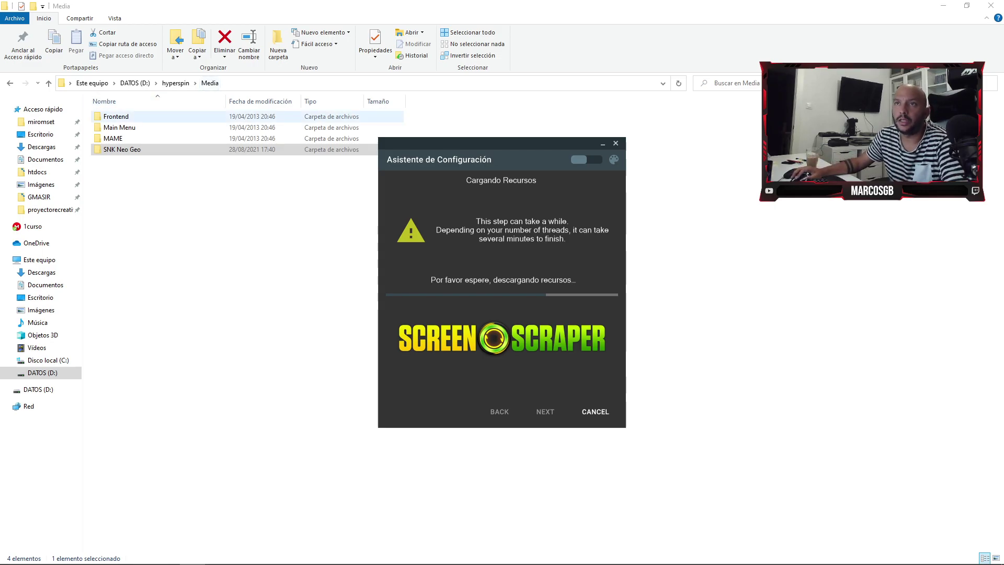
- Examine the Images, Sounds and Video folders of the Frontend media and preview Intro.flv
double_click(119, 117)
double_click(114, 117)
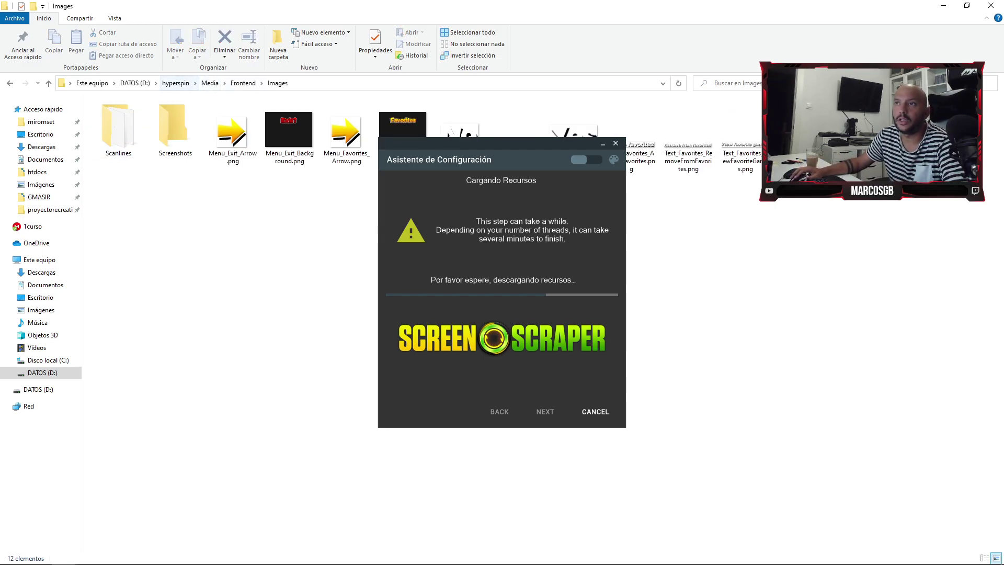
drag(520, 147, 544, 209)
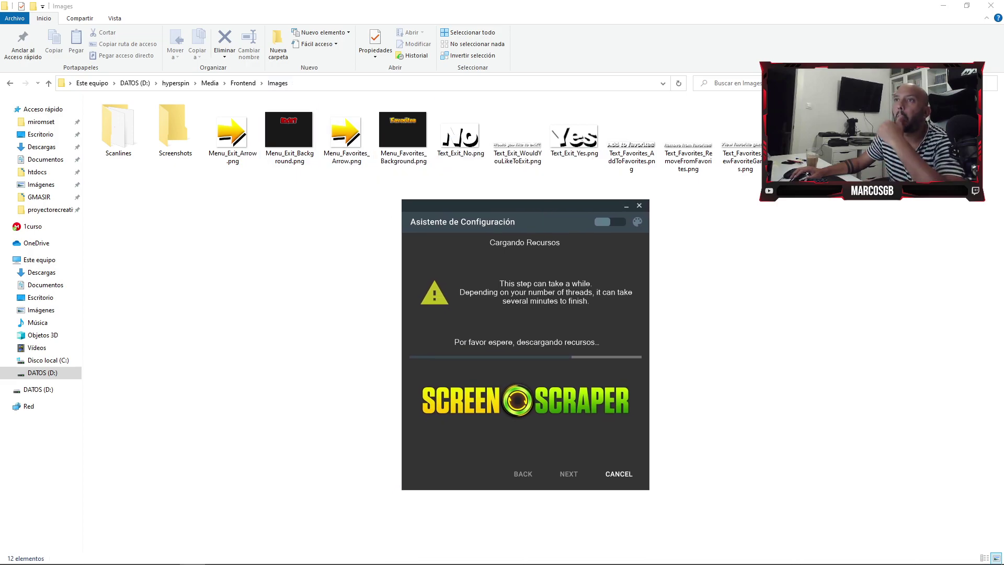
click(243, 83)
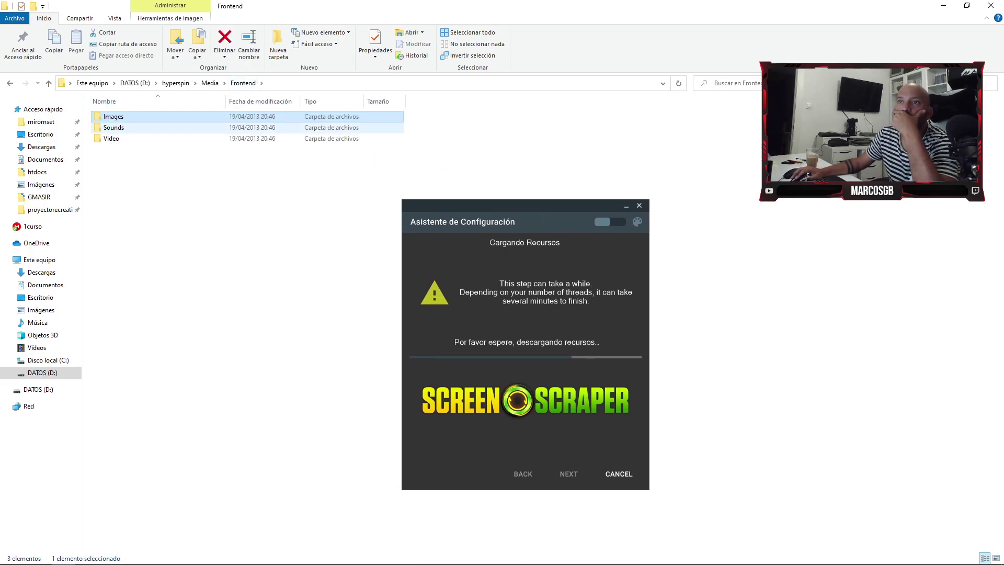
double_click(114, 128)
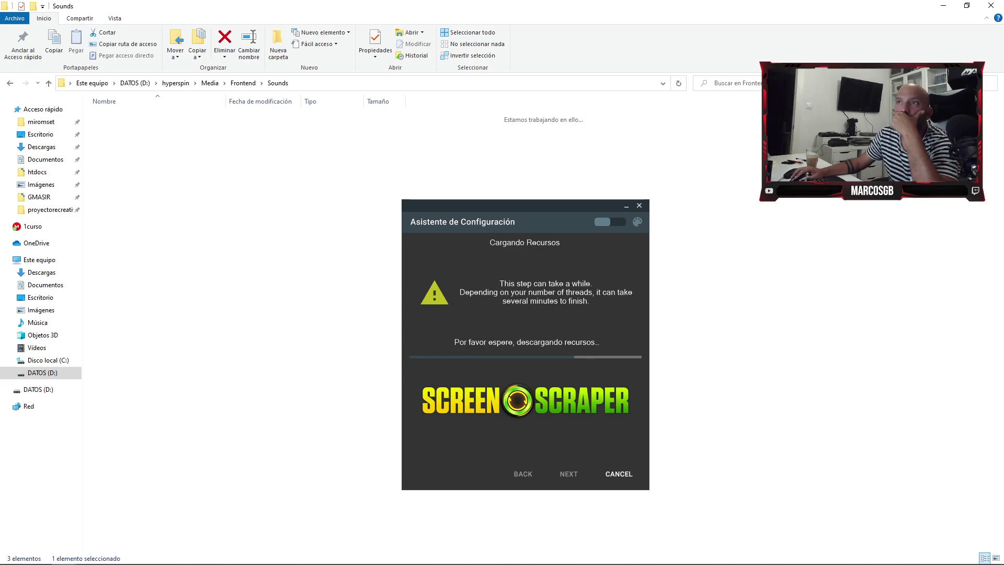
click(243, 83)
double_click(112, 138)
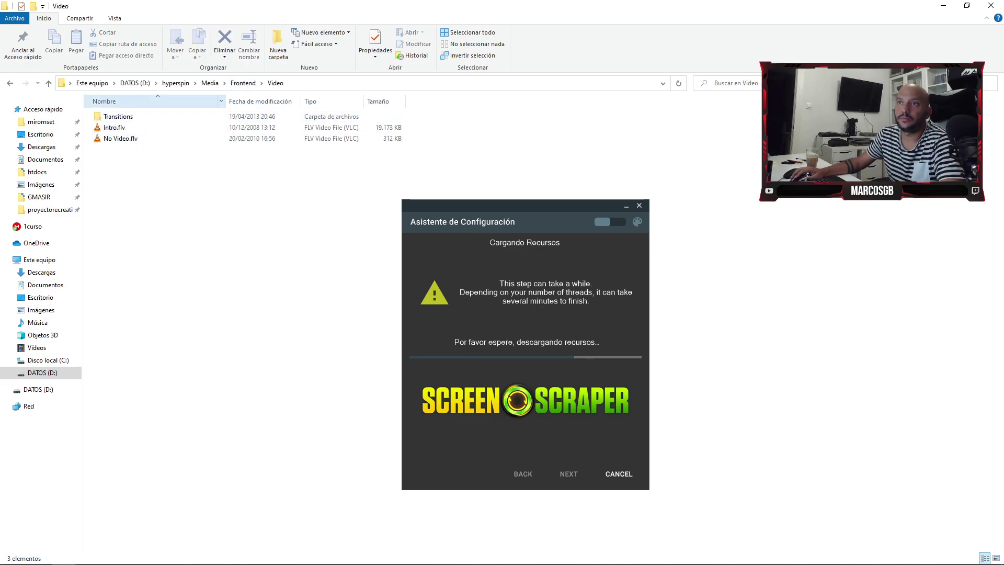
double_click(211, 128)
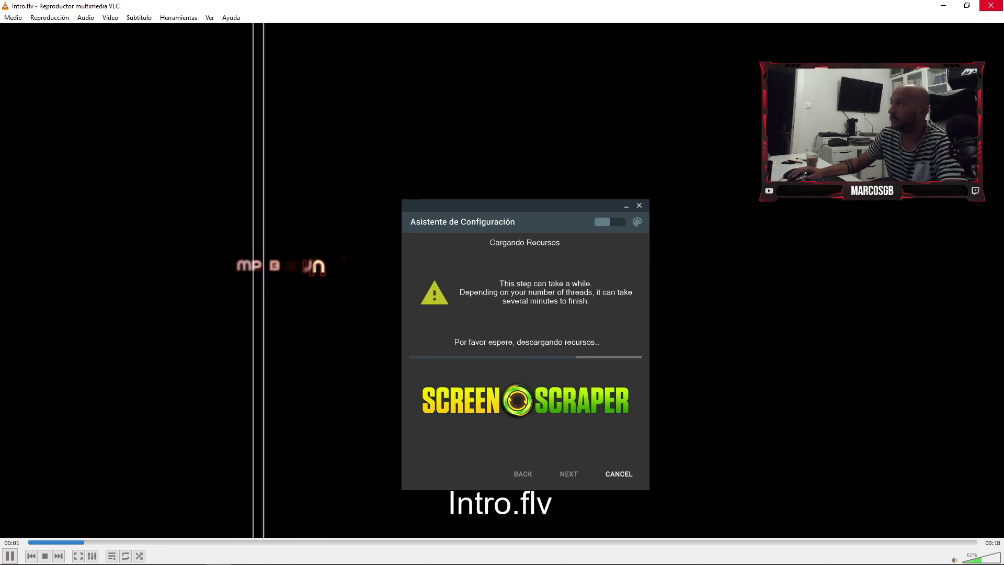
click(991, 6)
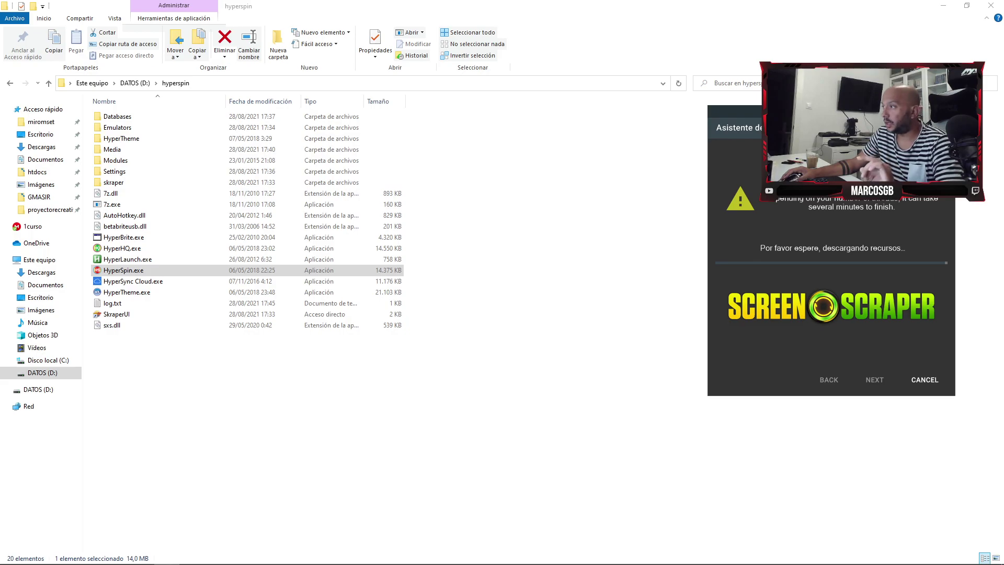
- Go from D:\hyperspin to the Media\Frontend\Video folder
click(113, 149)
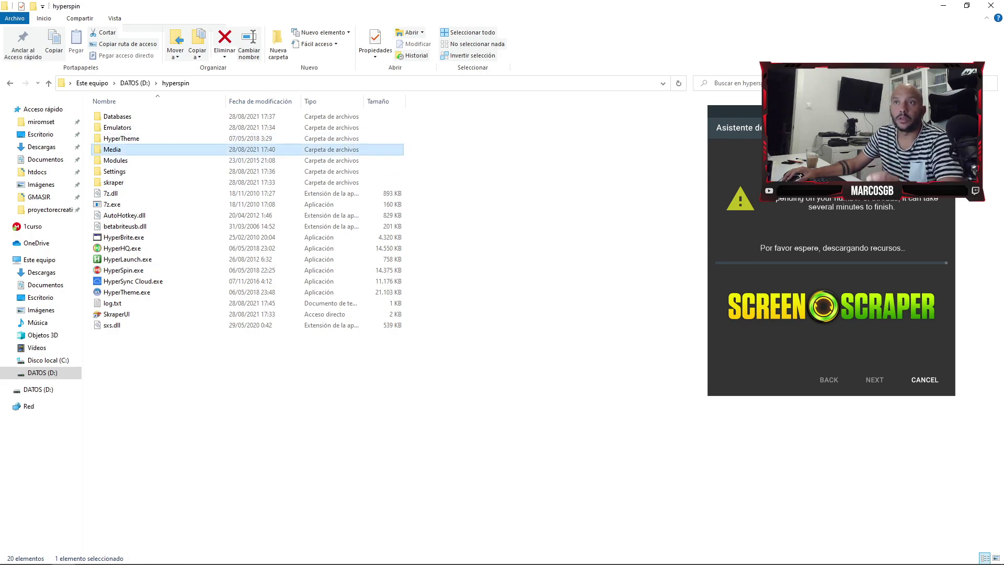
double_click(111, 150)
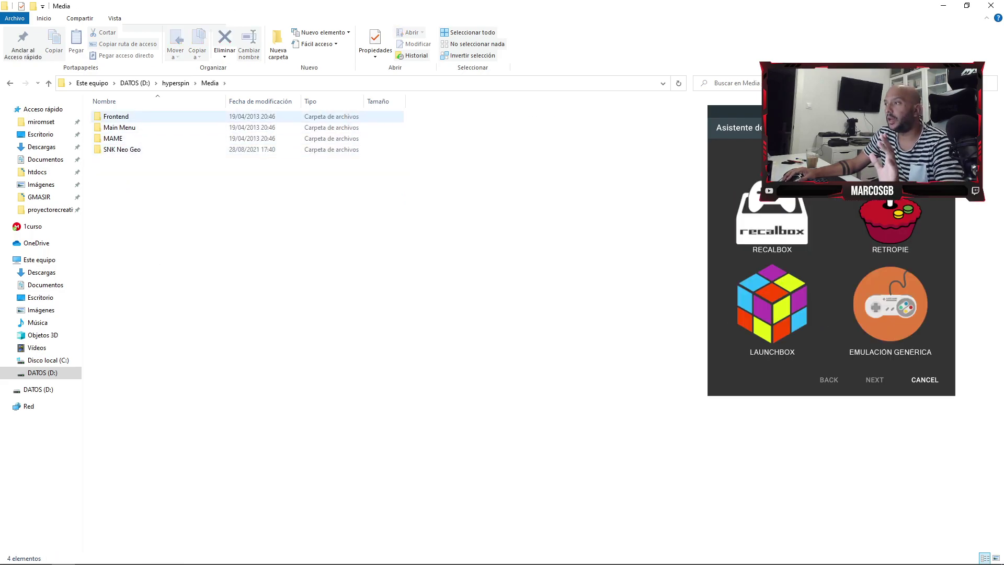
click(116, 116)
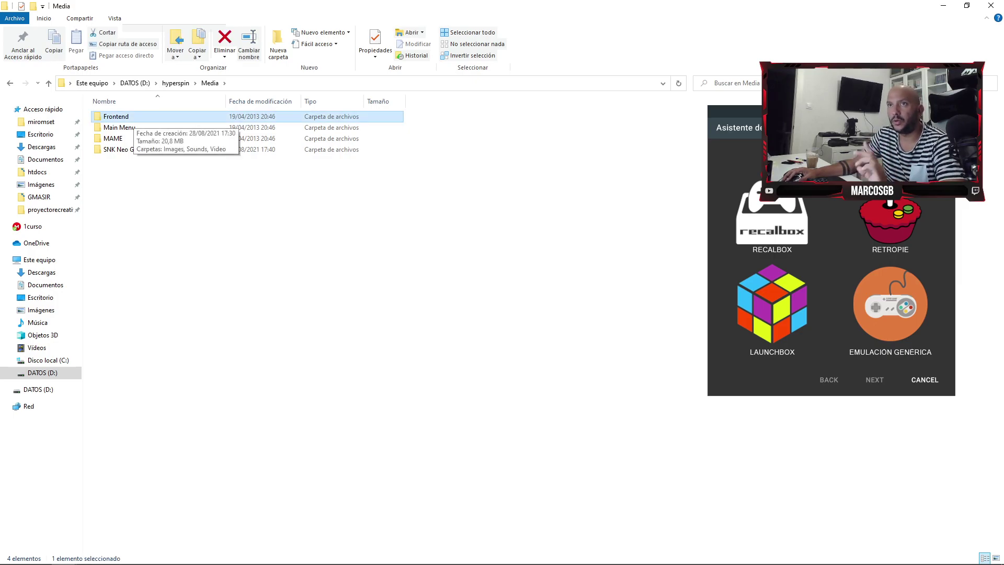
click(169, 127)
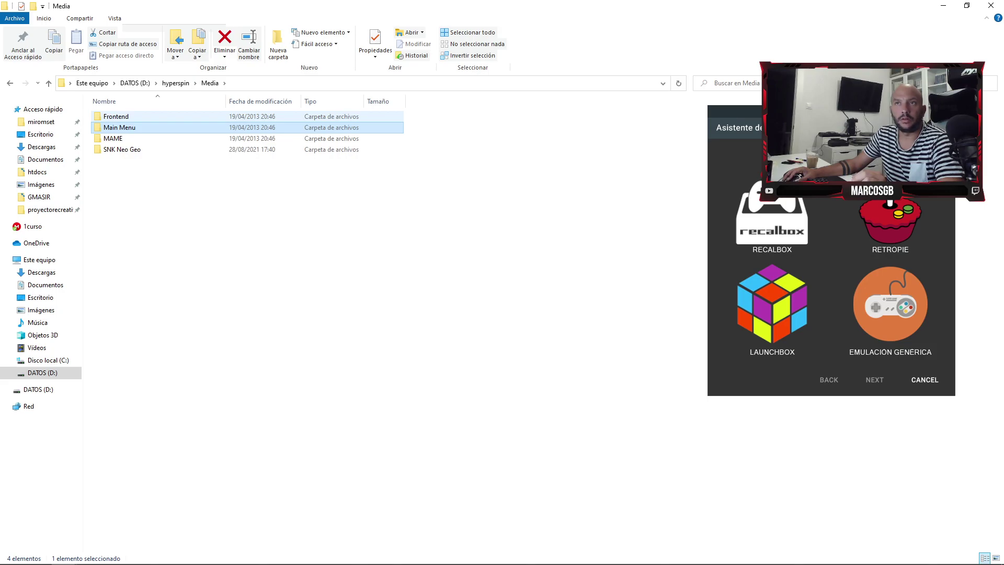
double_click(116, 116)
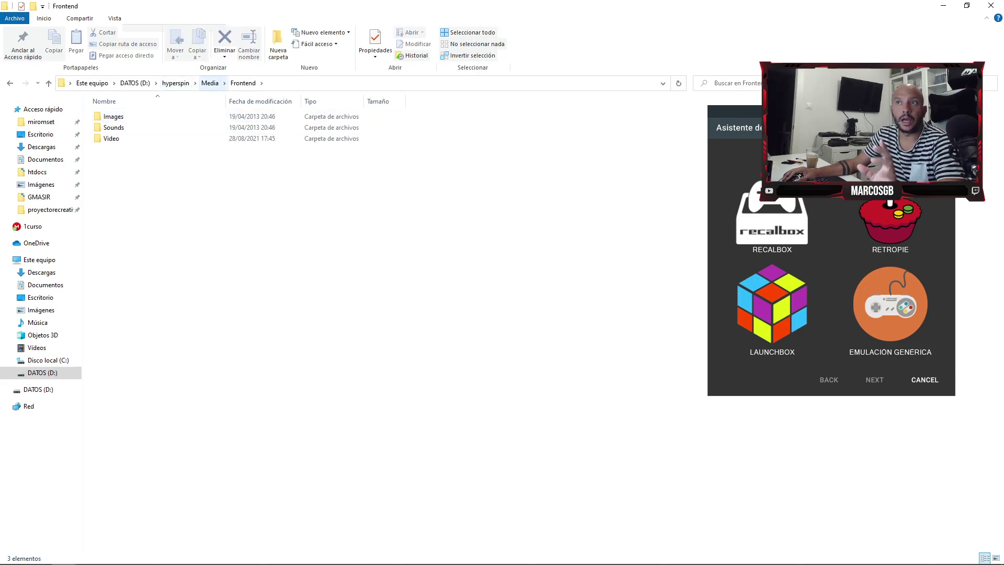
double_click(167, 138)
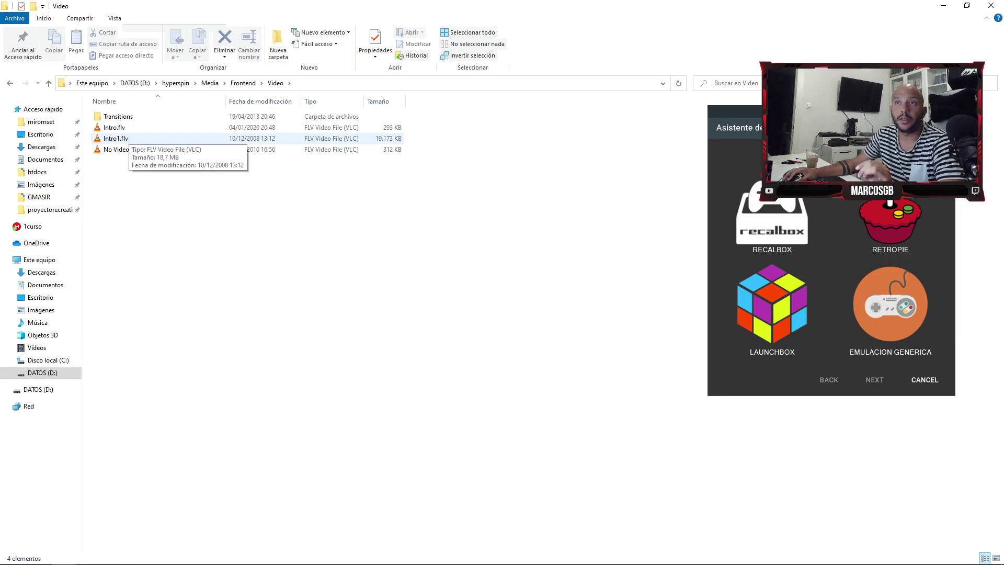
- Preview the original intro video Intro1.flv and the new Intro.flv in VLC
double_click(111, 138)
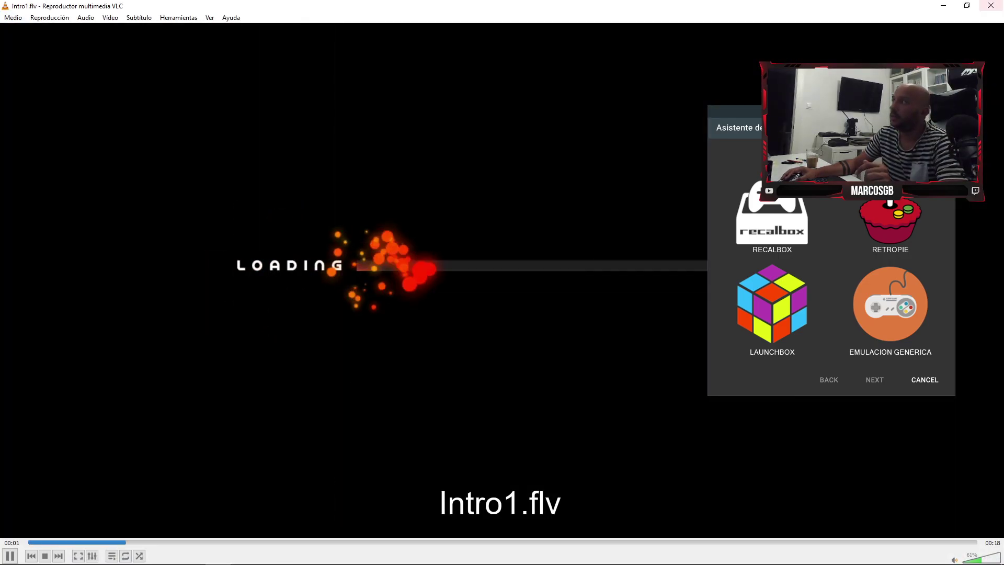
click(990, 5)
double_click(114, 128)
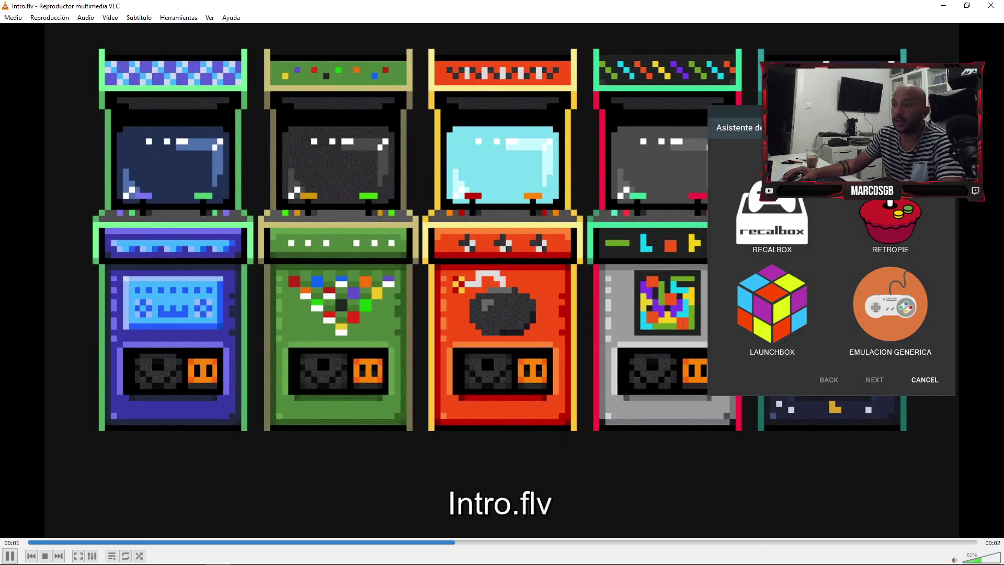
- Close the intro video, return to the D:\hyperspin folder and launch HyperSpin.exe
click(990, 5)
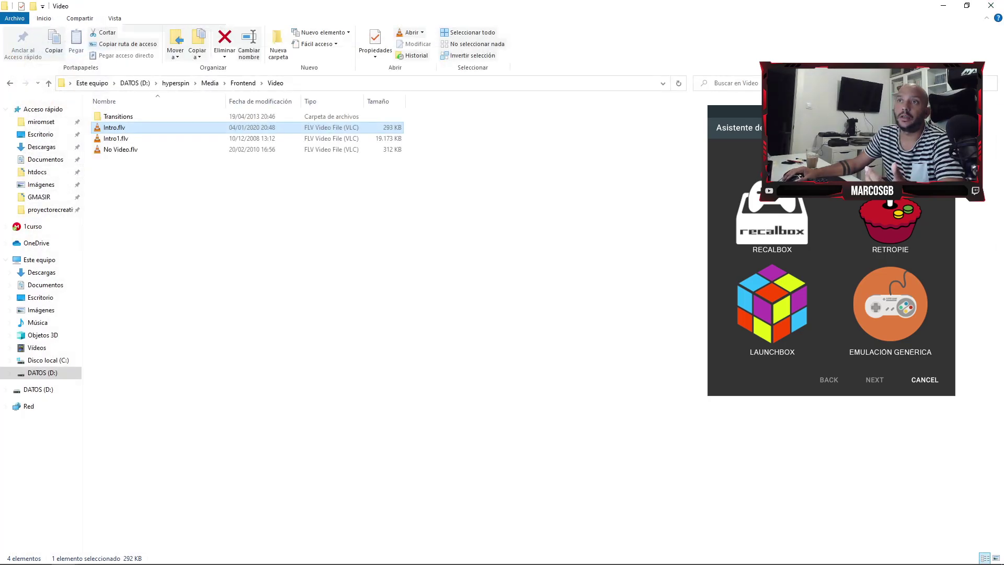
click(243, 83)
click(210, 83)
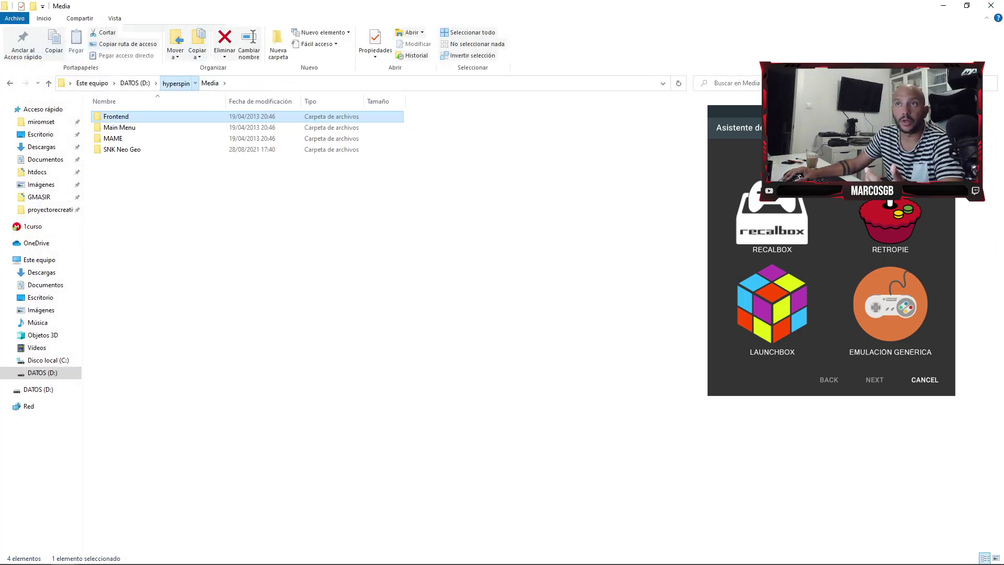
click(175, 83)
click(124, 270)
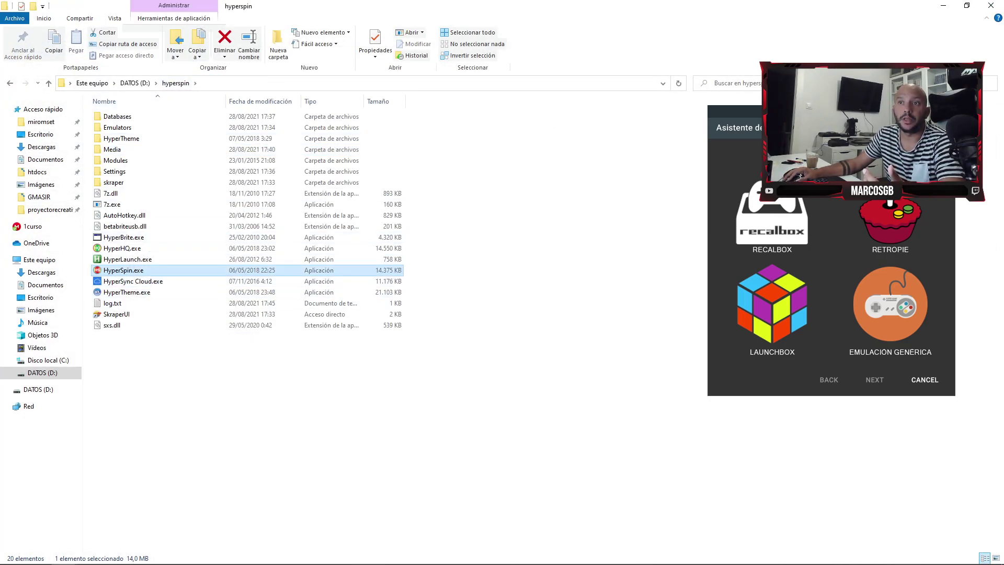
key(Return)
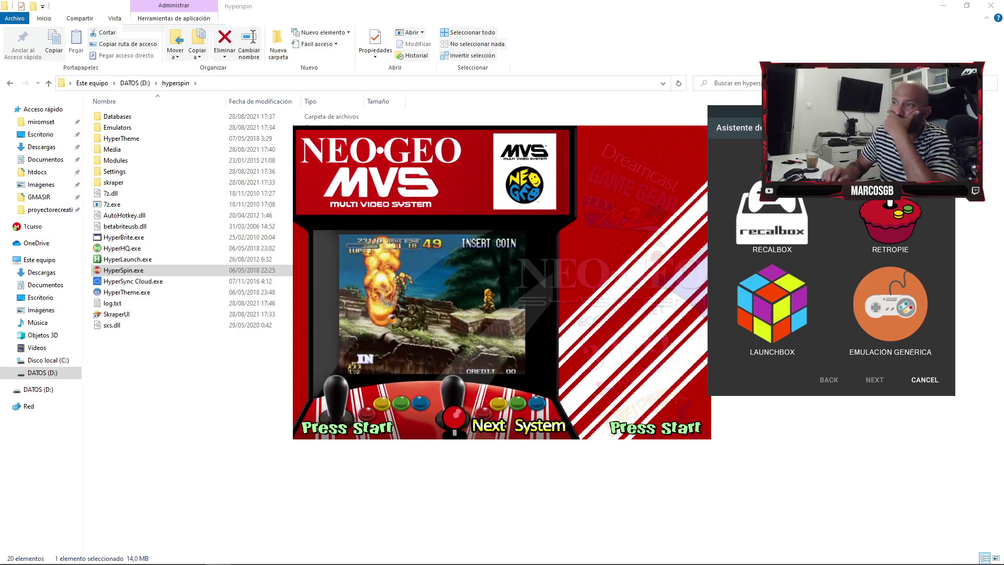
- Try to enter the Neo Geo system from the HyperSpin main menu, and exit HyperSpin
key(Return)
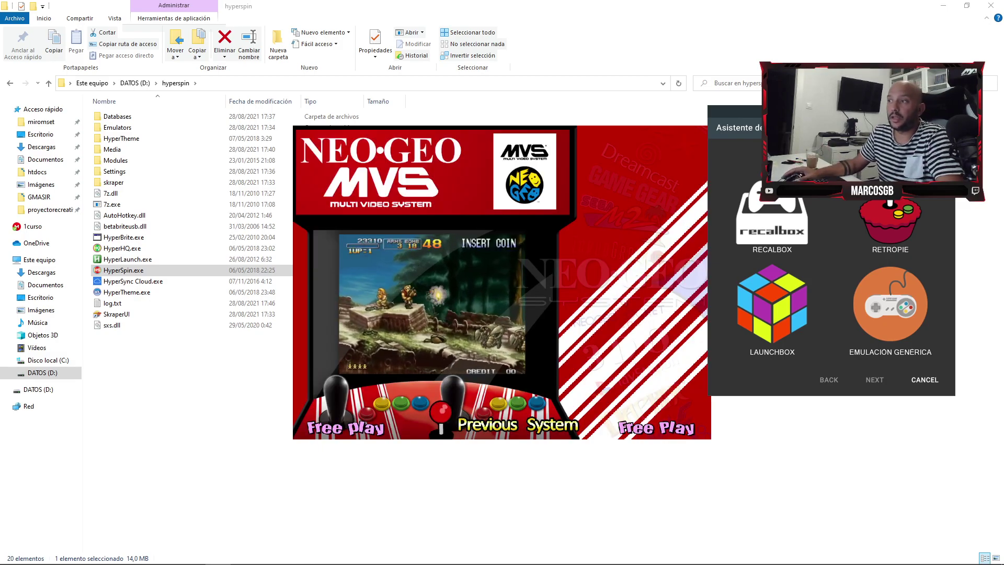
key(Escape)
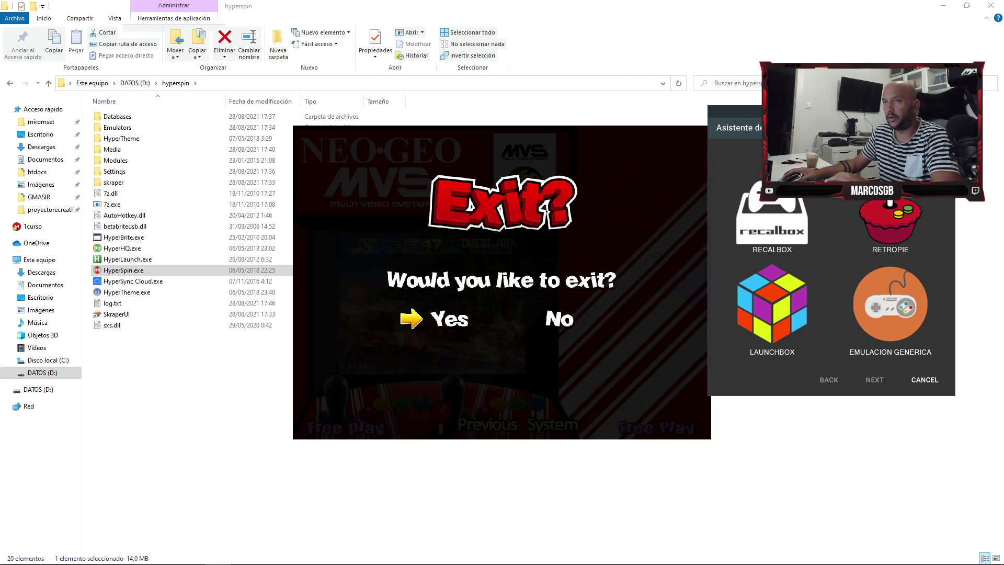
key(Return)
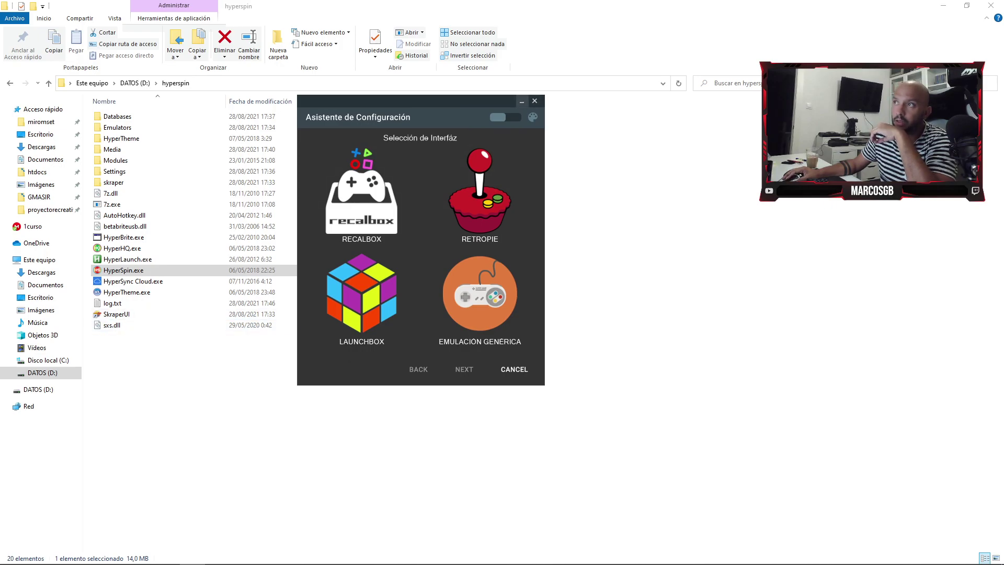
- Choose Emulación Genérica as the interface in Skraper's configuration assistant and continue to the games and ROMs page
drag(418, 102, 536, 96)
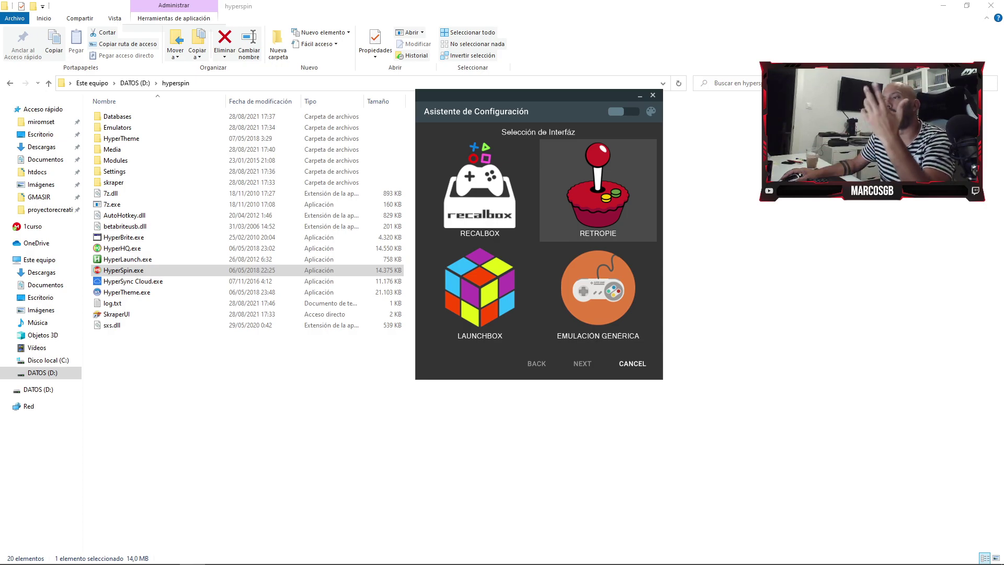
click(580, 318)
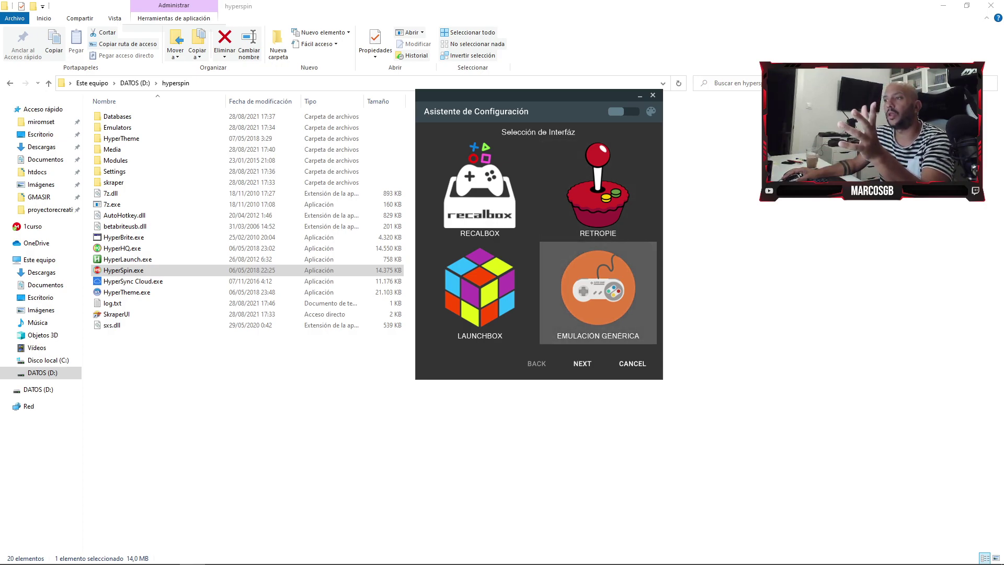
click(582, 364)
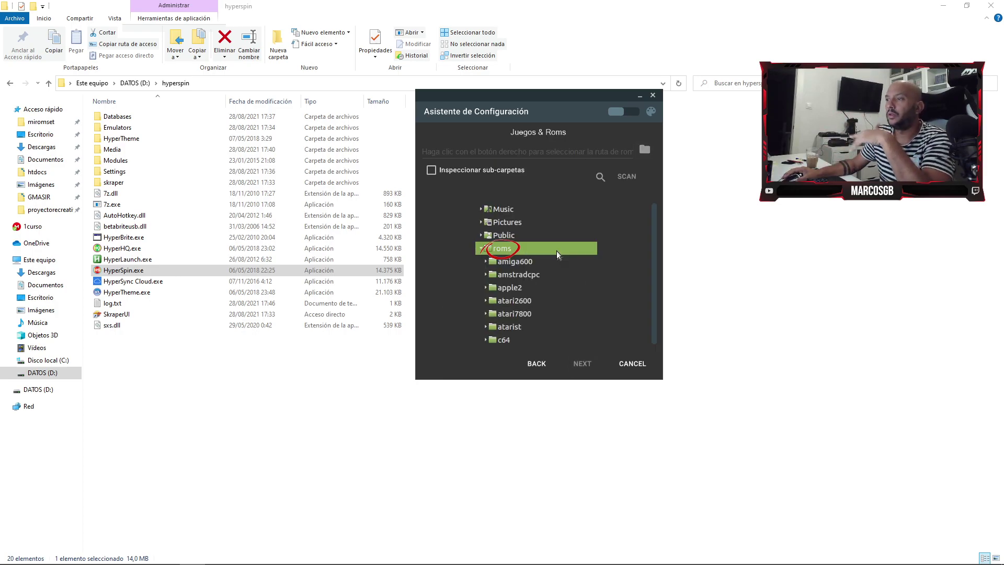
- Browse for the ROM path and select the D:\hyperspin\Emulators\mame\roms folder
right_click(556, 250)
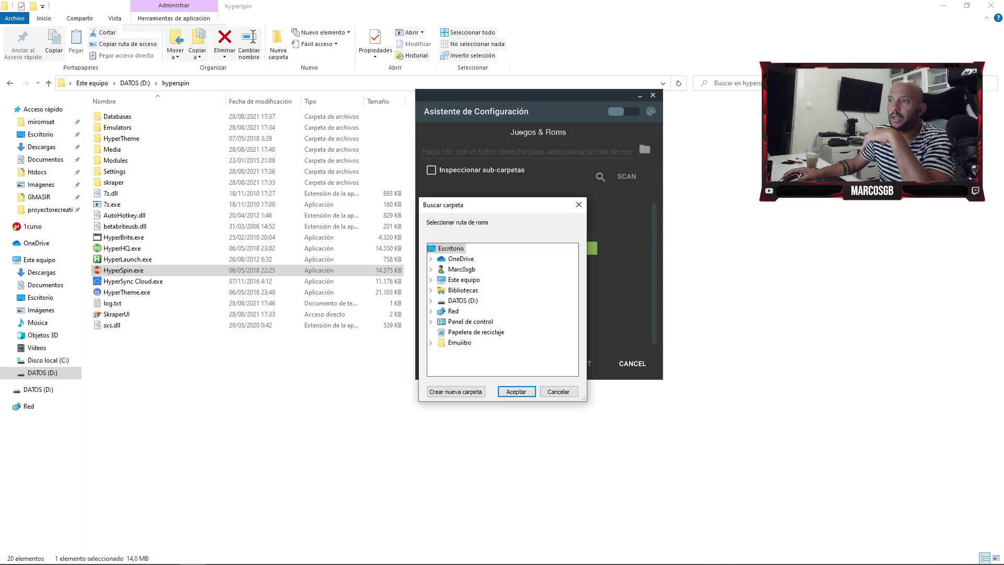
click(463, 301)
scroll(464, 293, down, 7)
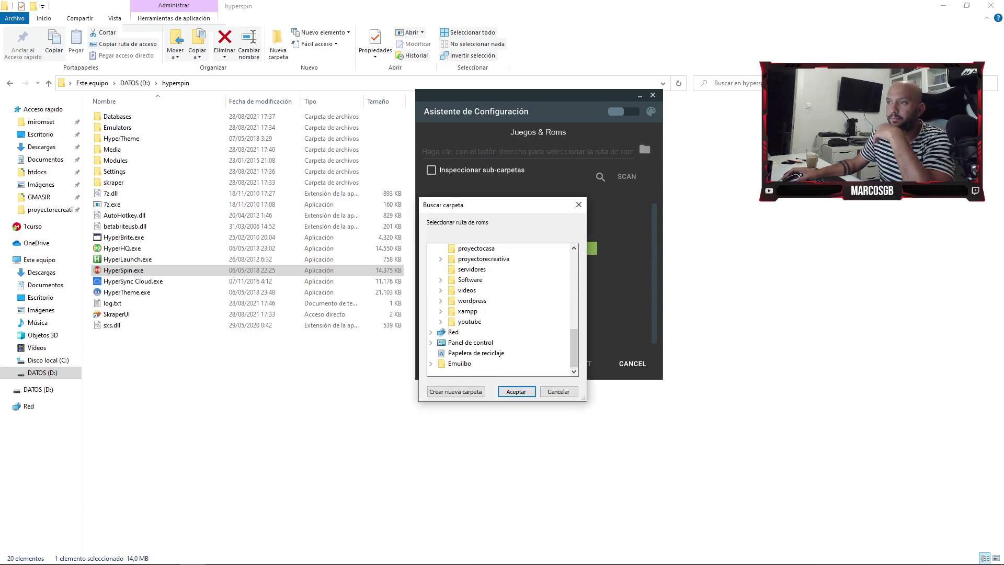
scroll(502, 309, up, 2)
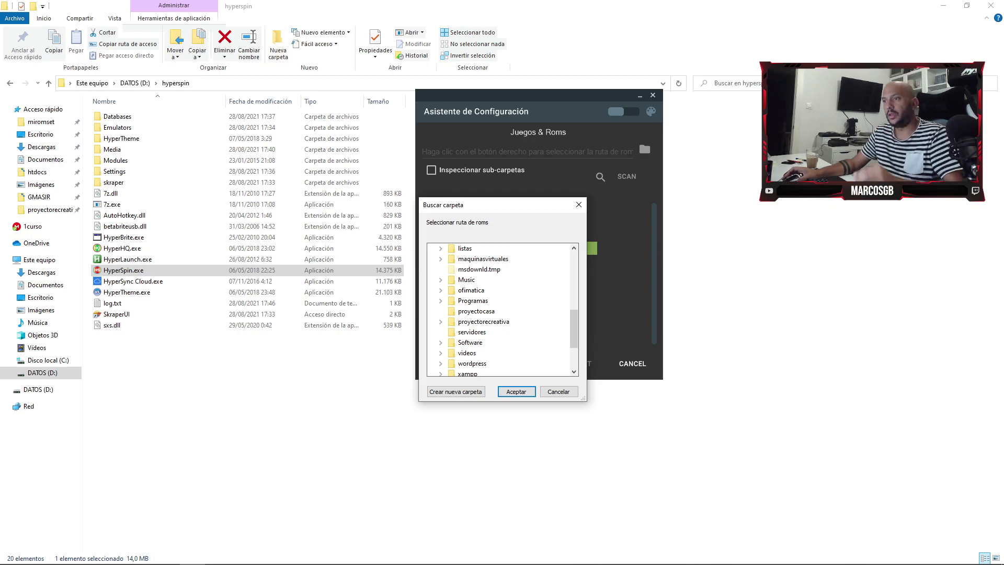
click(483, 321)
scroll(502, 314, up, 6)
scroll(502, 314, down, 4)
scroll(486, 304, up, 1)
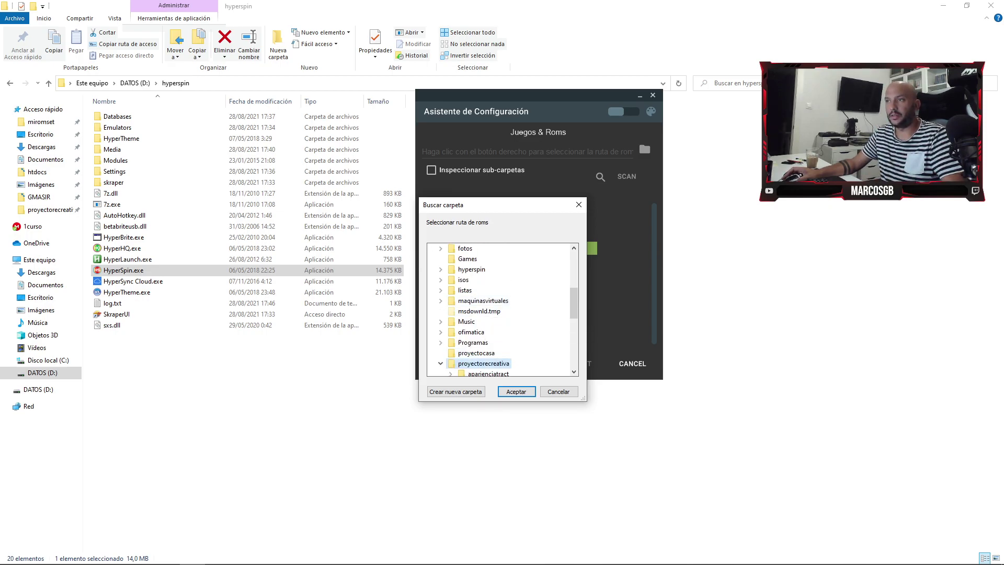
click(471, 270)
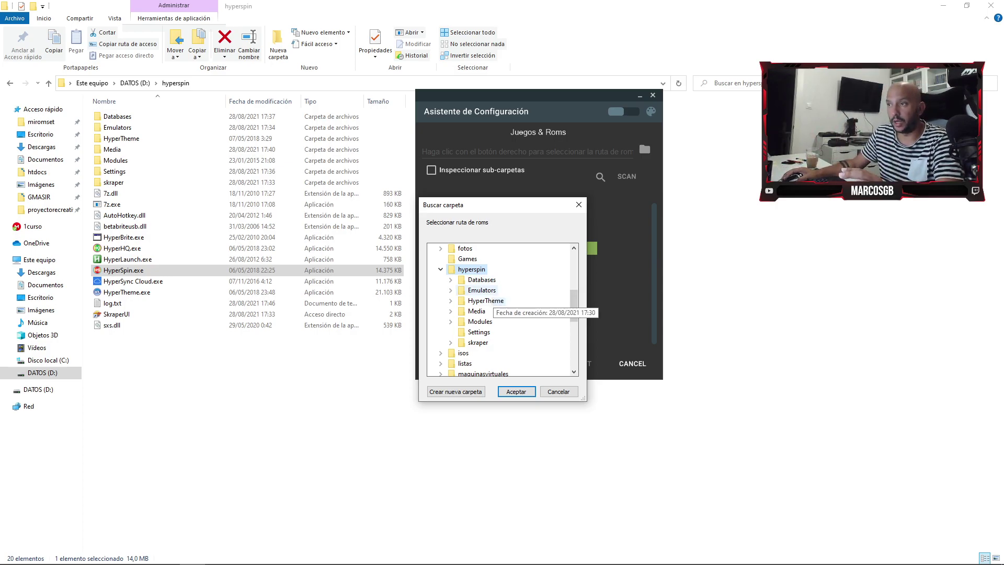
click(482, 290)
scroll(502, 309, down, 2)
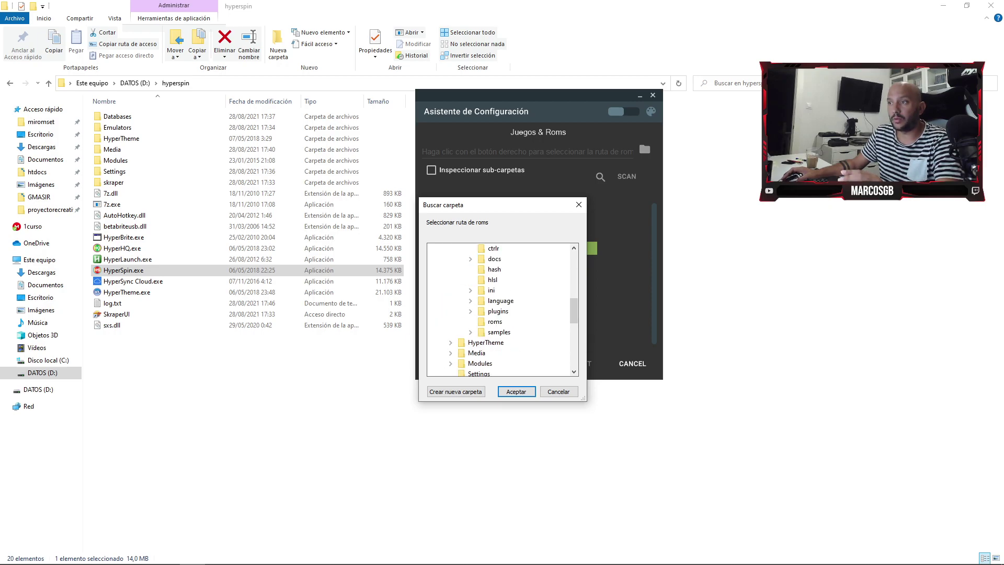
scroll(488, 283, up, 2)
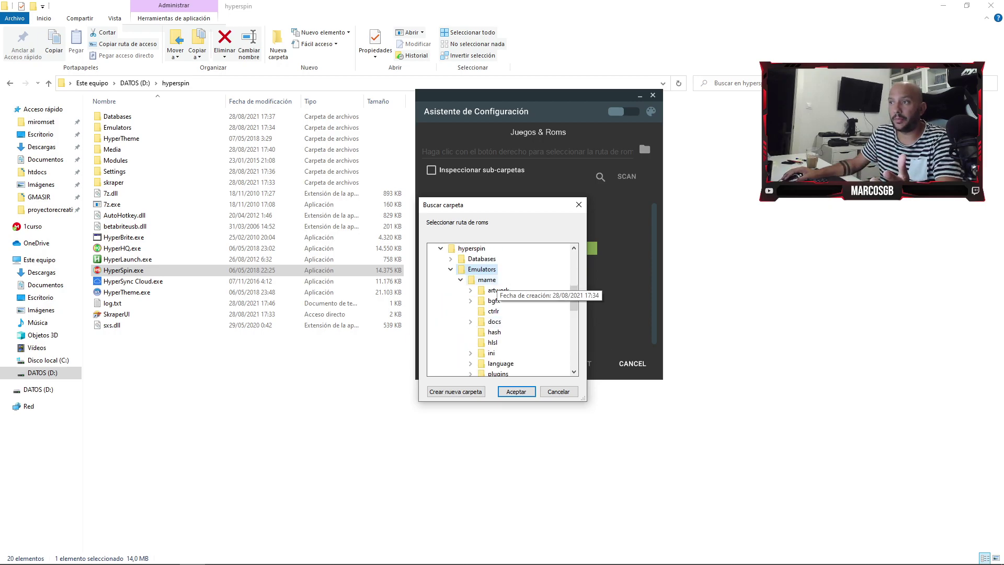
scroll(489, 283, down, 2)
click(494, 322)
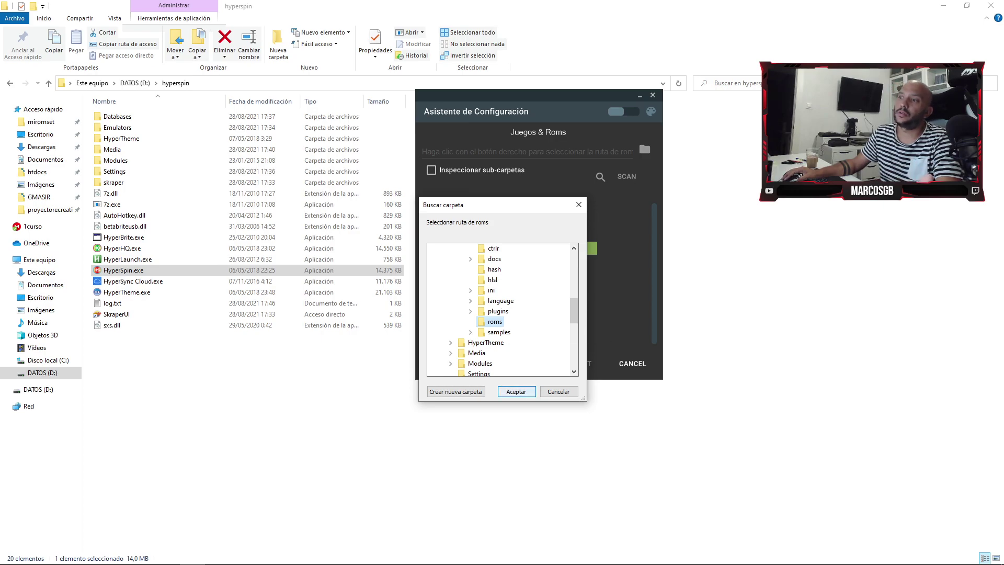
- Set the ROMs path to D:\hyperspin\Emulators\mame\roms and finish the configuration wizard with the default media
click(516, 391)
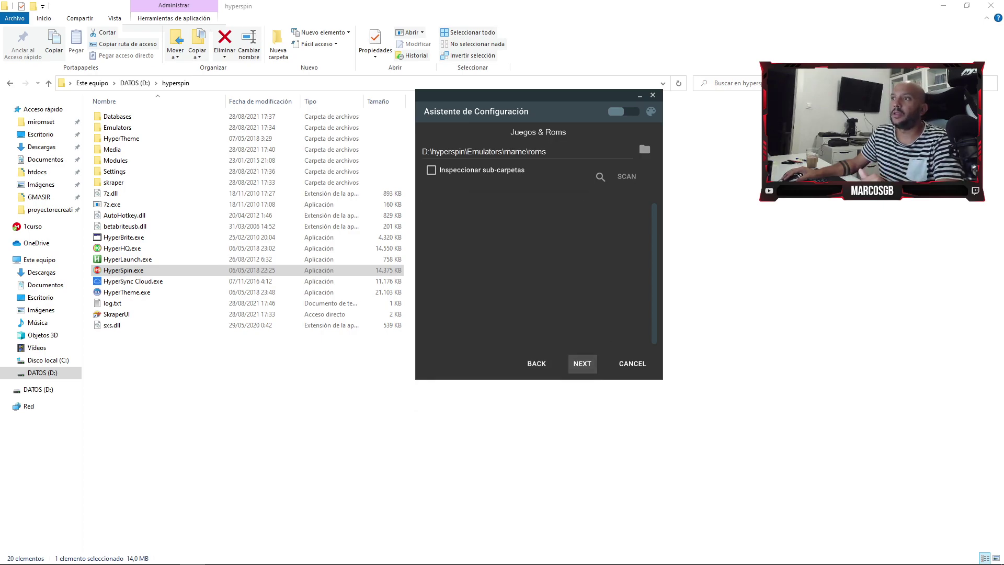
click(583, 364)
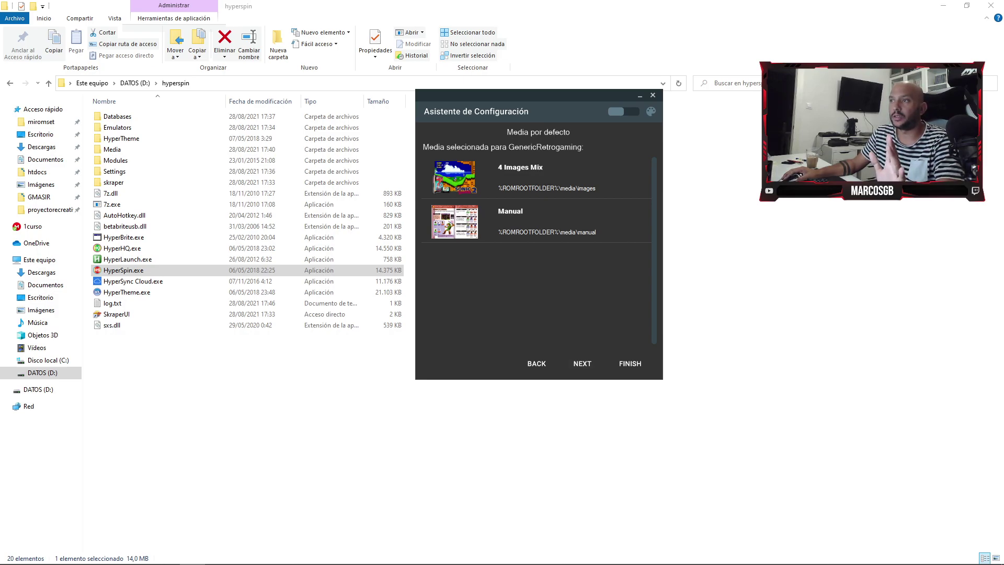
click(630, 363)
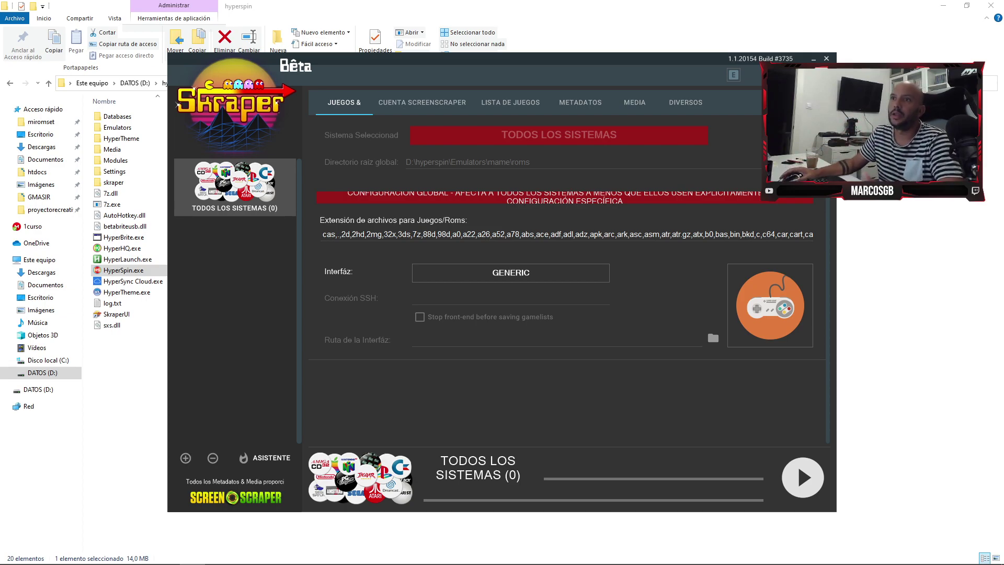
- Remove the default 4 Images Mix and Manual entries from the list of media to retrieve
click(421, 102)
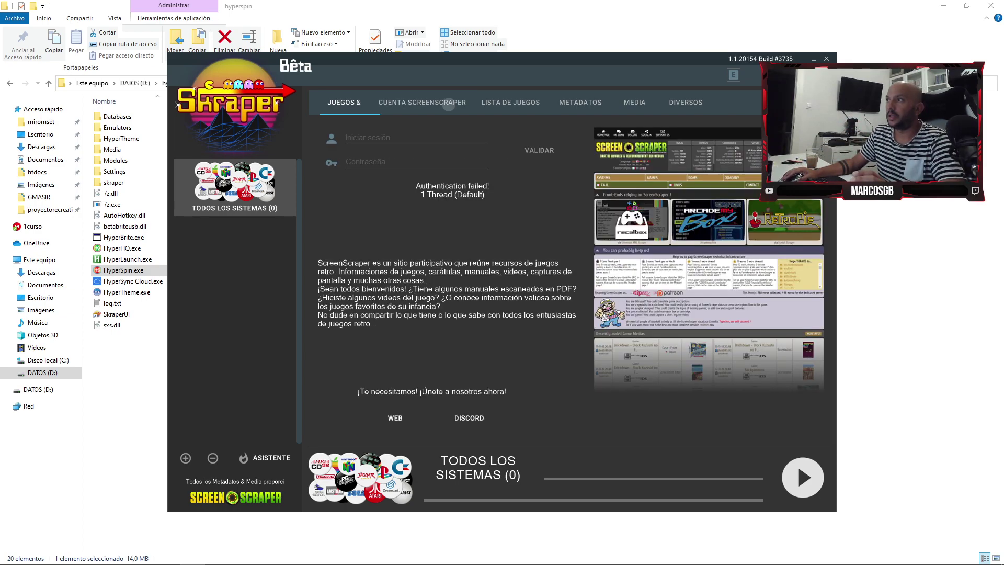
click(510, 102)
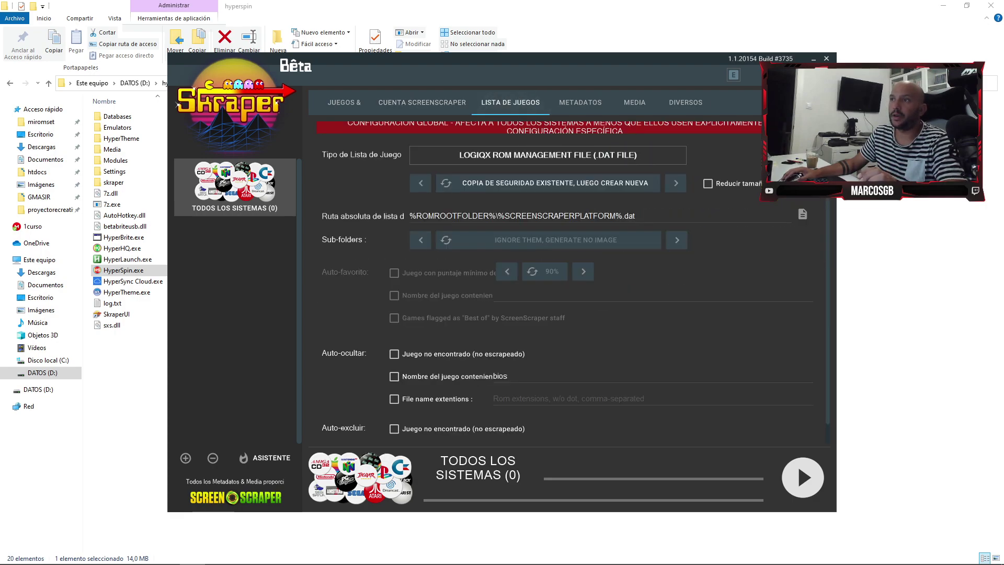
click(634, 102)
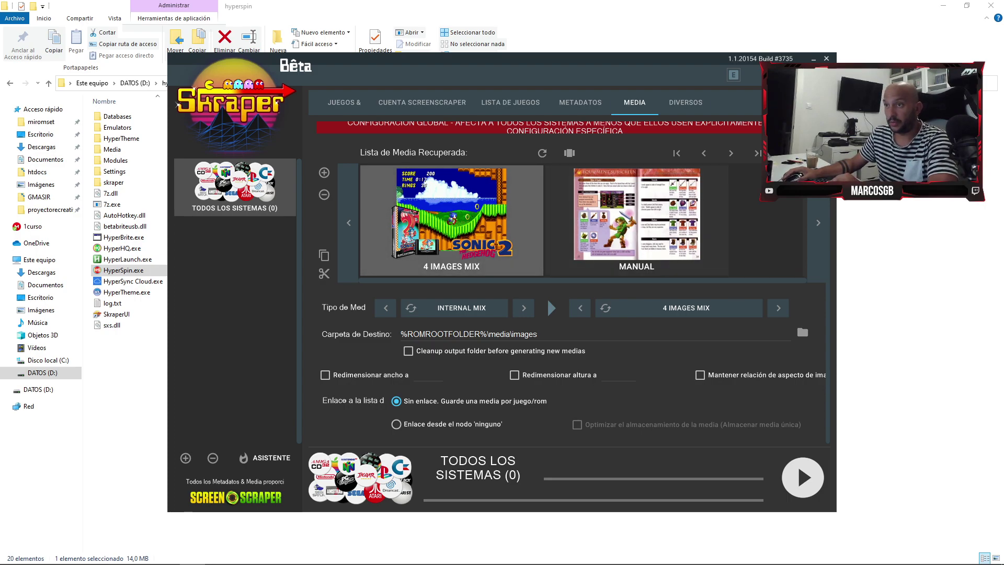
click(324, 195)
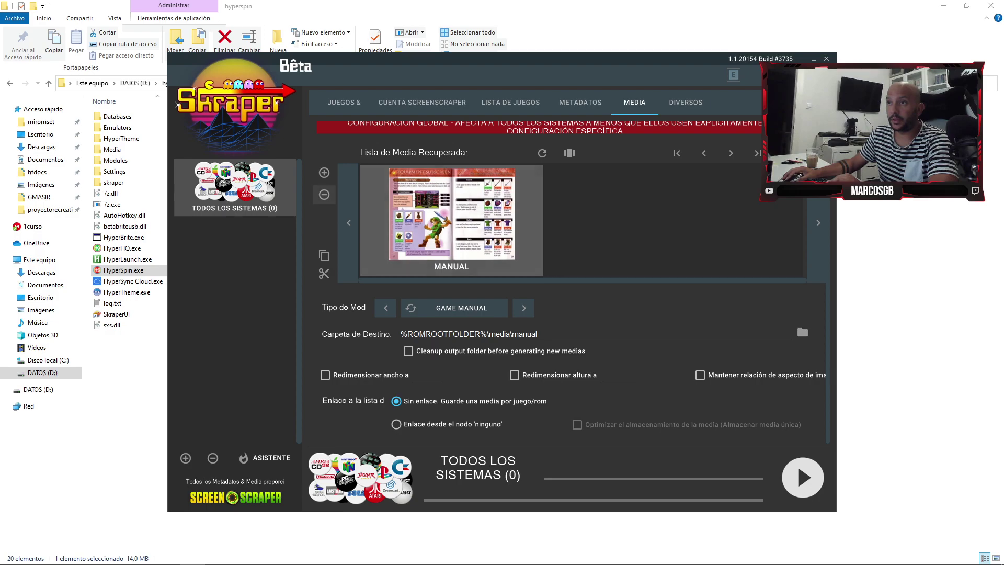
click(324, 195)
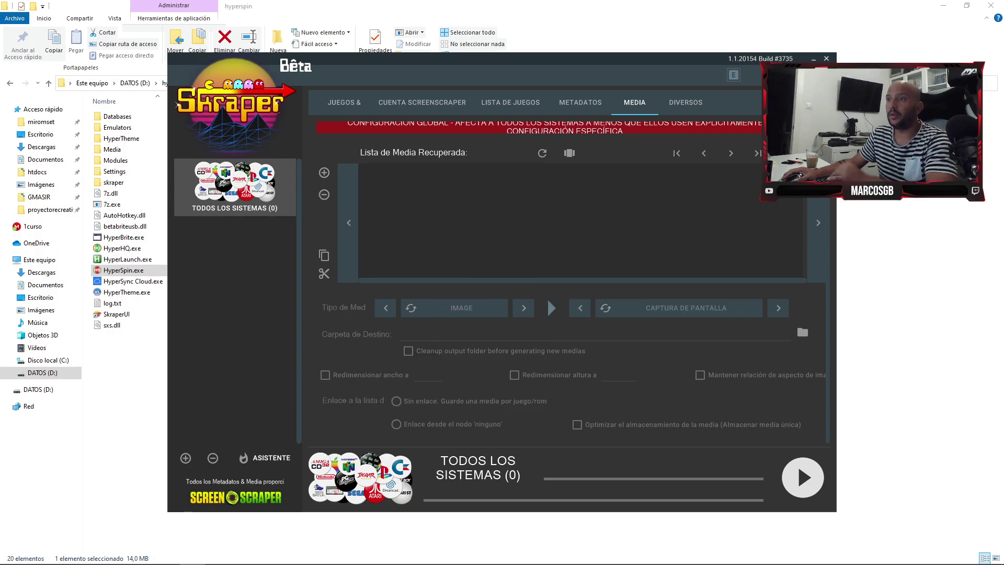
- Add a media entry of type Image with Captura de pantalla, add a second entry, and reselect the first one
click(324, 173)
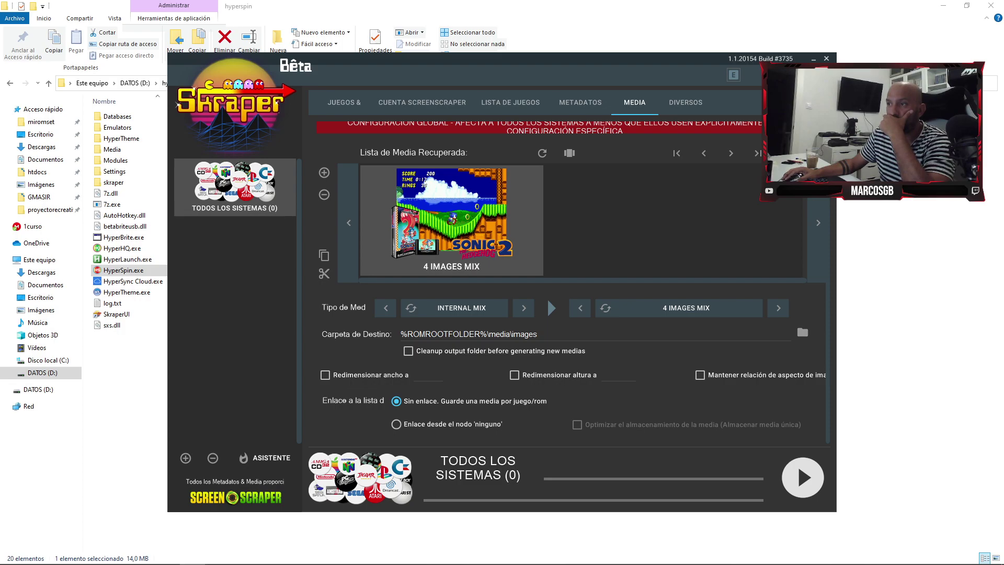
click(524, 308)
click(523, 308)
click(524, 307)
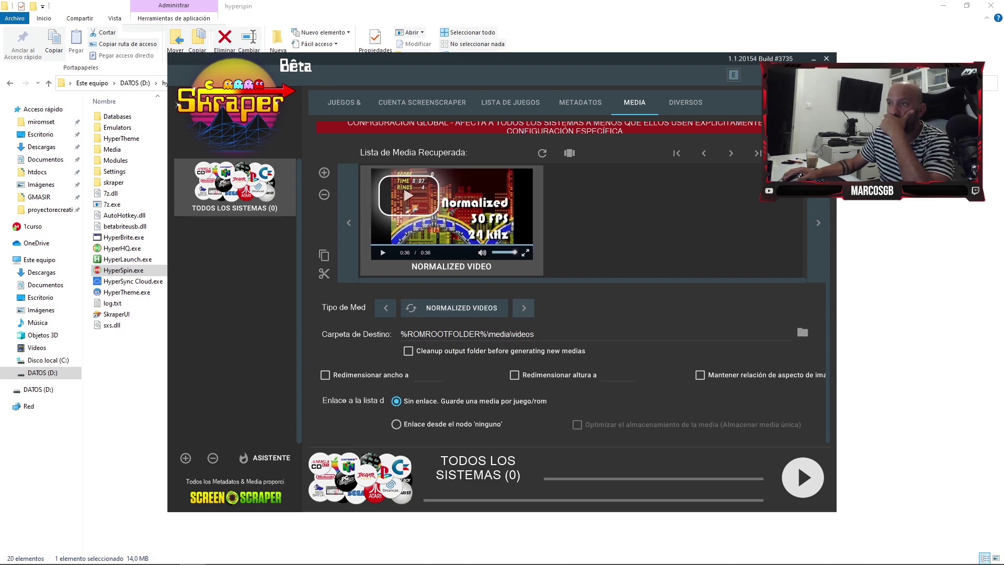
click(524, 307)
click(524, 307)
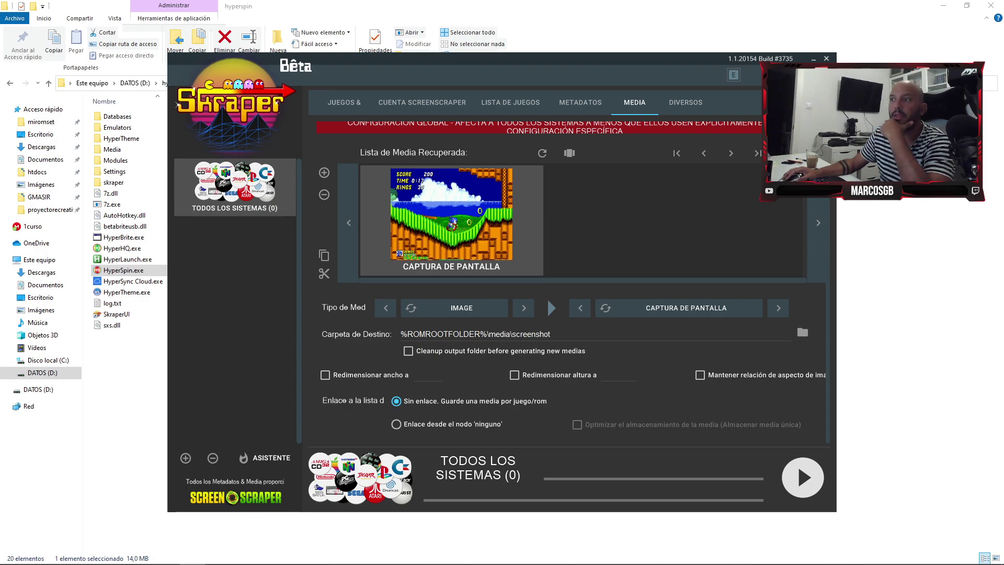
click(325, 173)
click(451, 220)
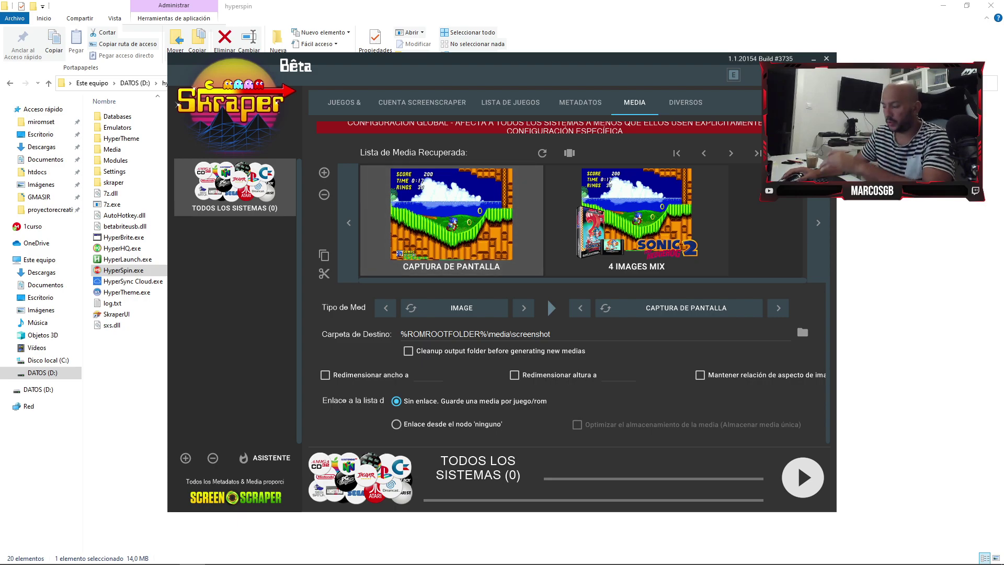
- Capture the media settings area of the screen, outline the media type row in red, and copy the capture
key(Print)
drag(274, 118, 898, 454)
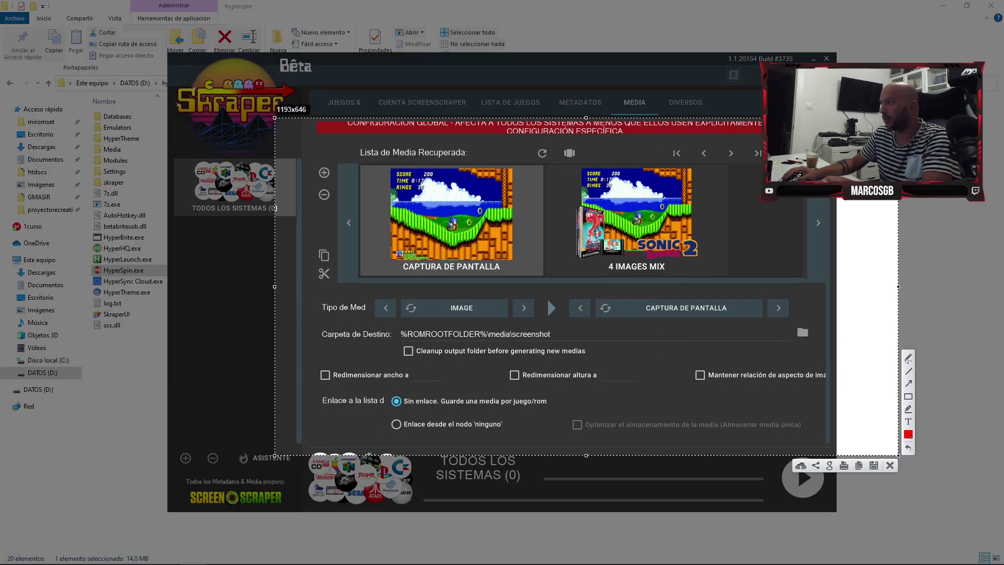
mouse_move(305, 291)
mouse_down()
mouse_move(497, 326)
mouse_move(537, 318)
mouse_up()
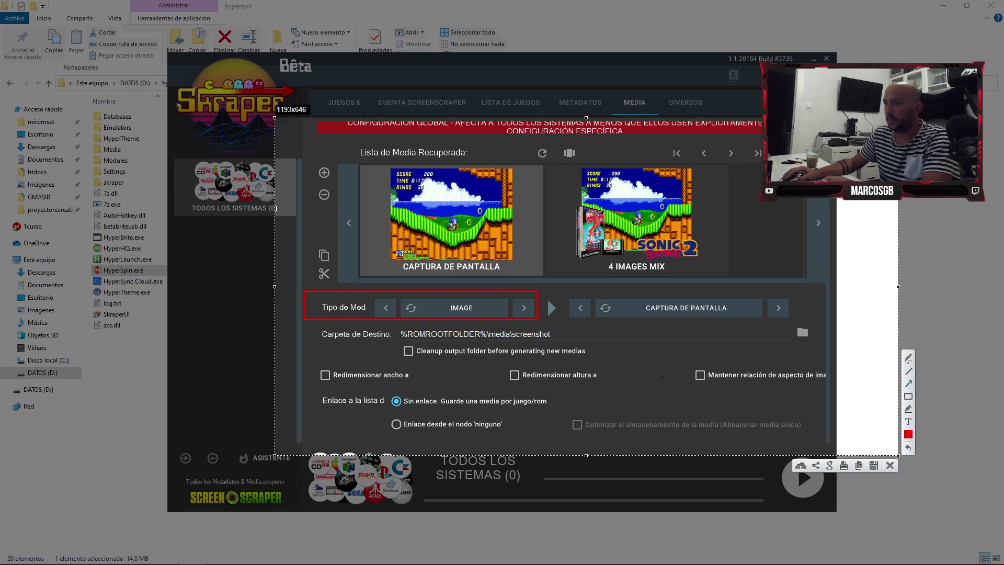
key(ctrl+c)
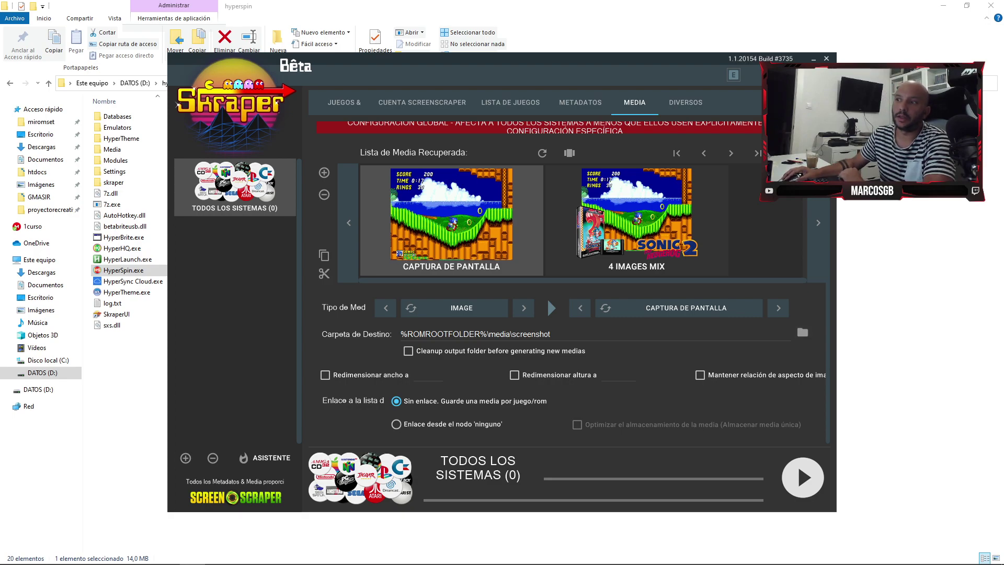
- Set the Captura de pantalla entry's destination folder to D:\hyperspin\Media\MAME\Images\Artwork1
click(801, 332)
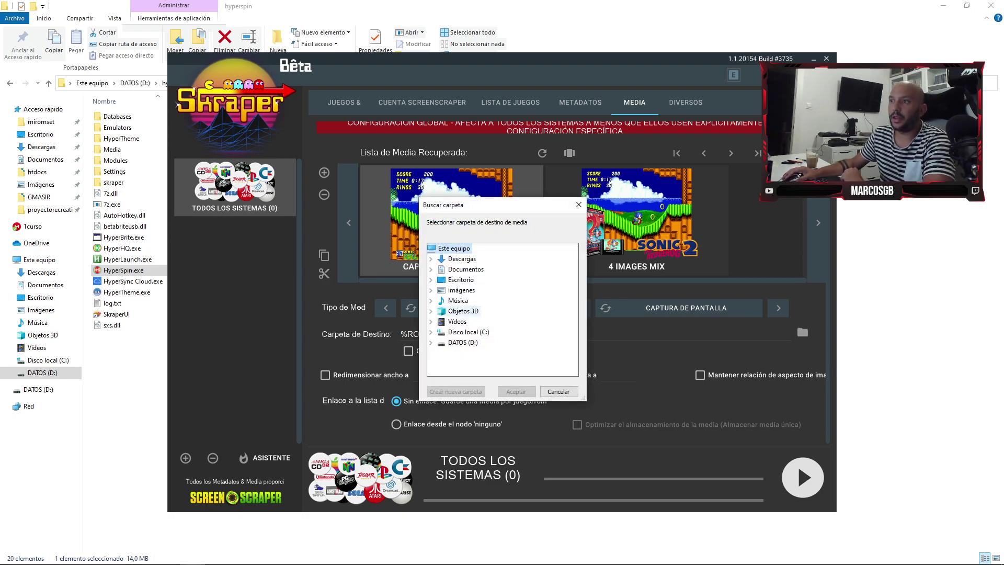
double_click(462, 342)
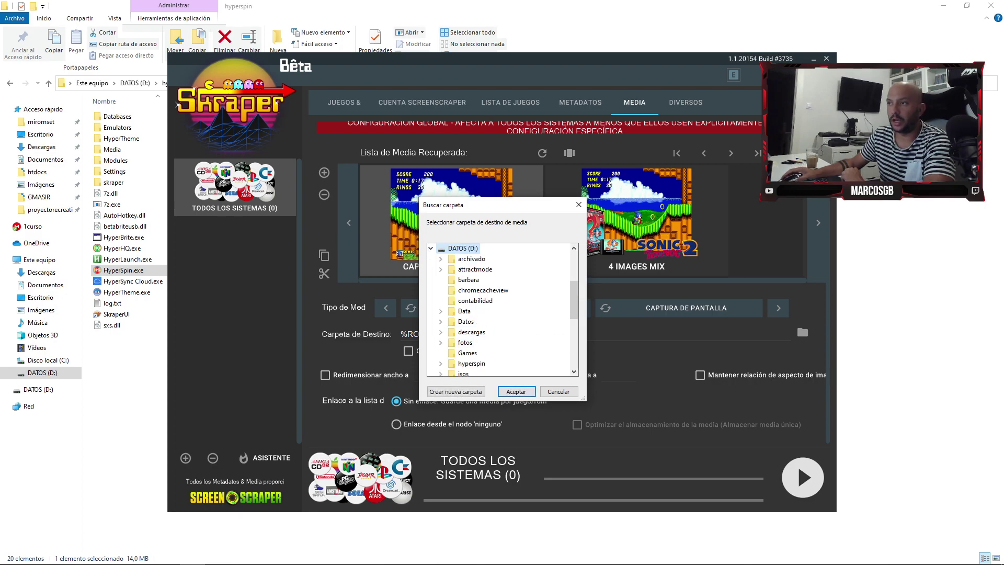
scroll(475, 334, down, 1)
double_click(475, 332)
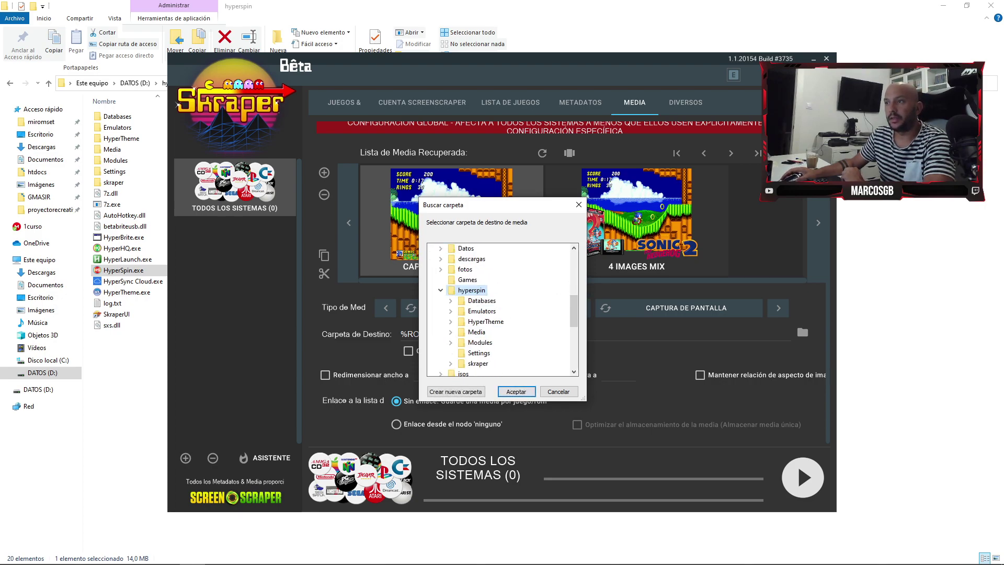
double_click(476, 331)
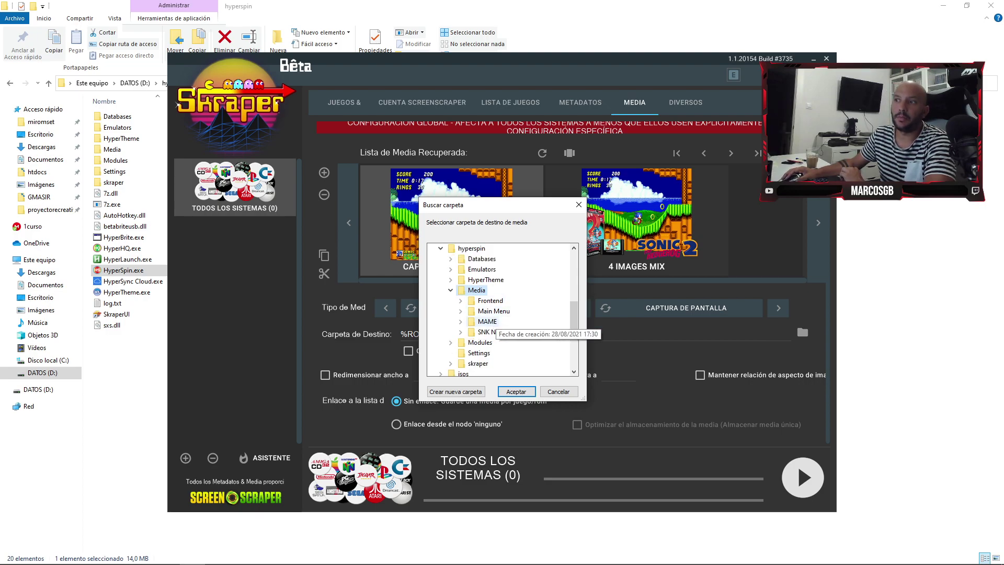
double_click(484, 321)
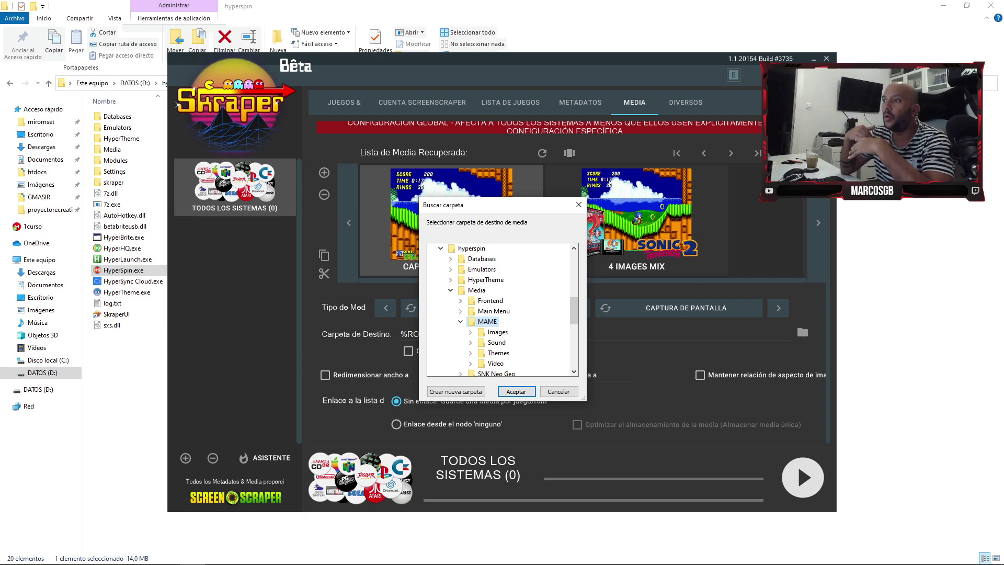
click(471, 332)
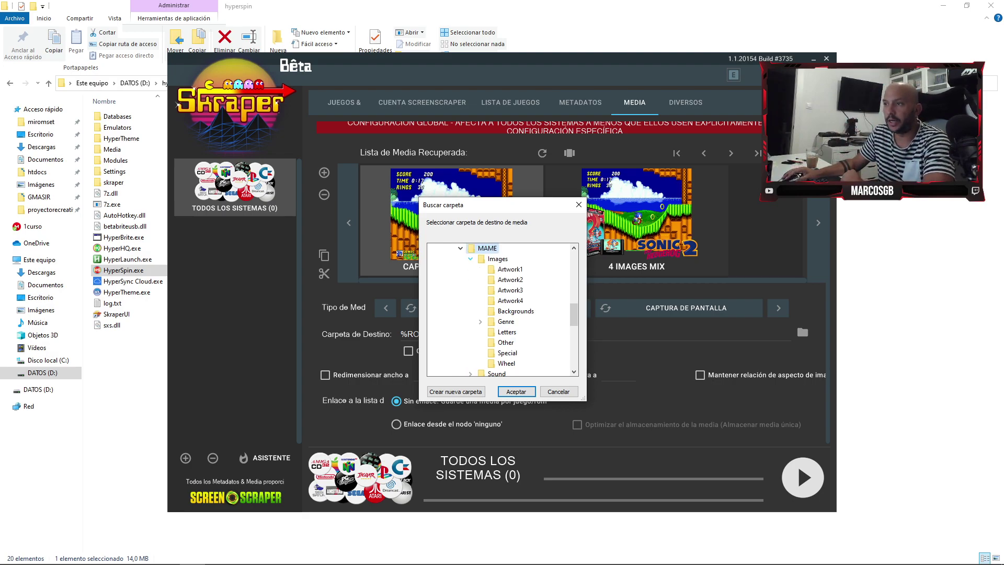
click(516, 269)
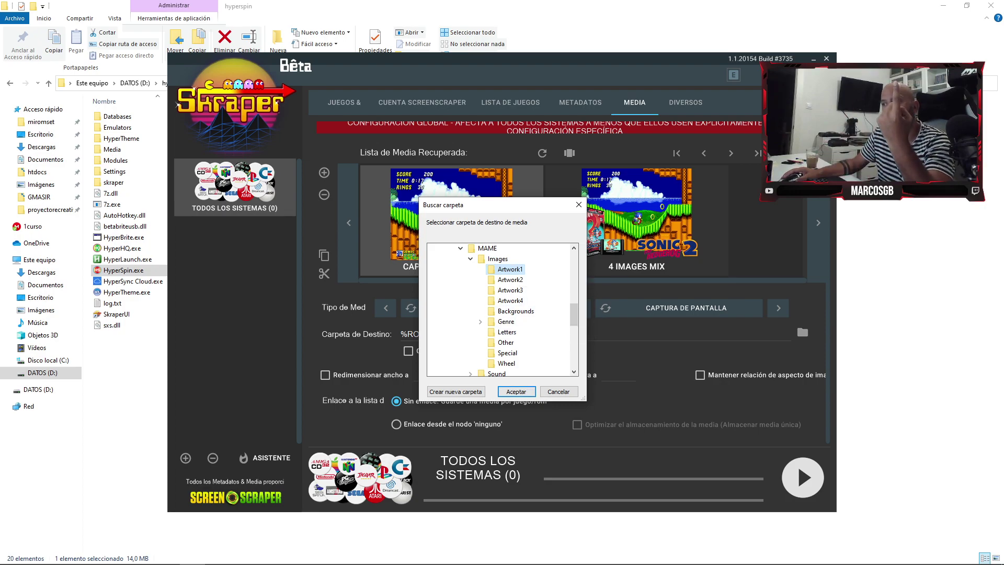
click(516, 391)
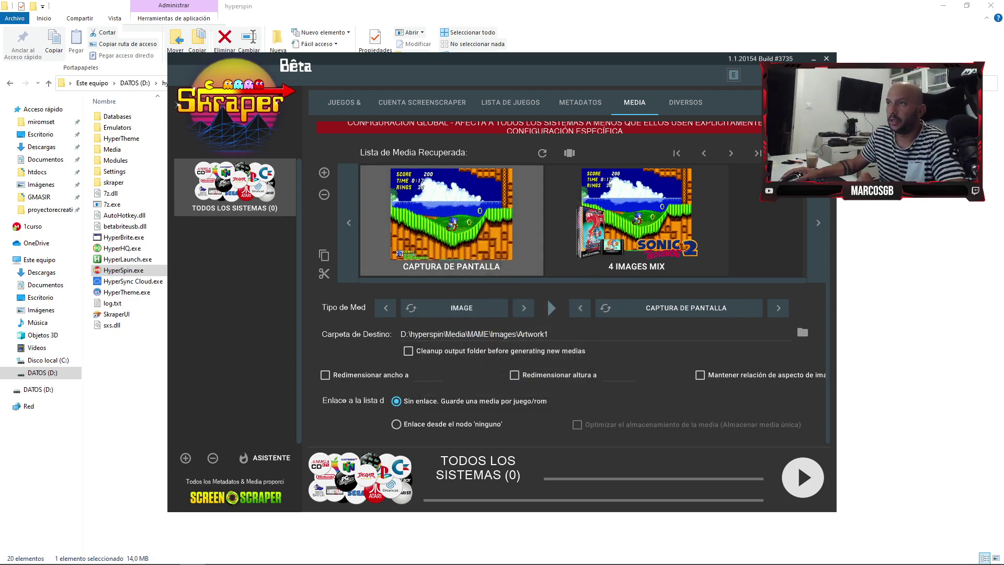
- Change the second media entry, 4 Images Mix, to type Image with Captura de pantalla
click(575, 264)
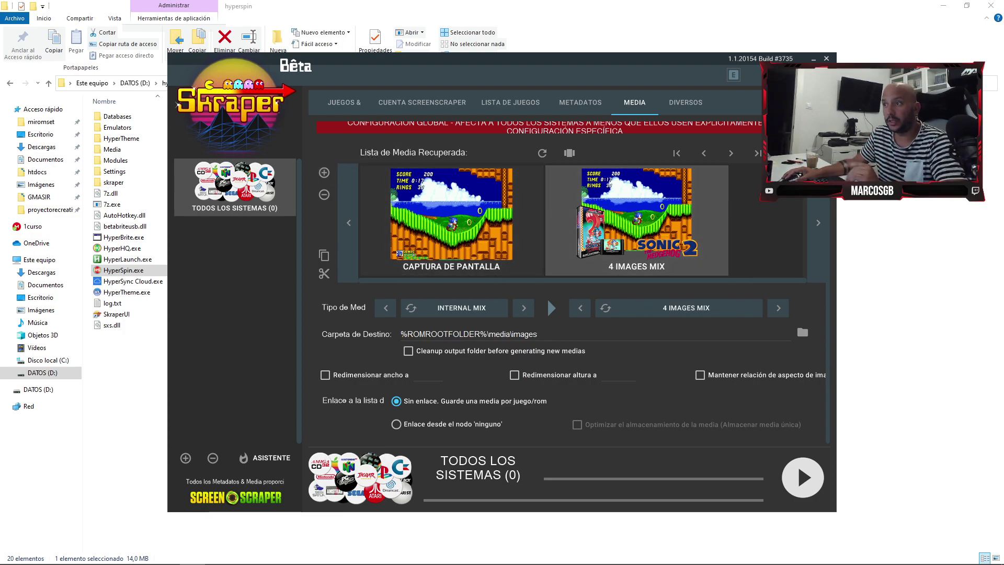
click(523, 308)
click(523, 308)
click(523, 307)
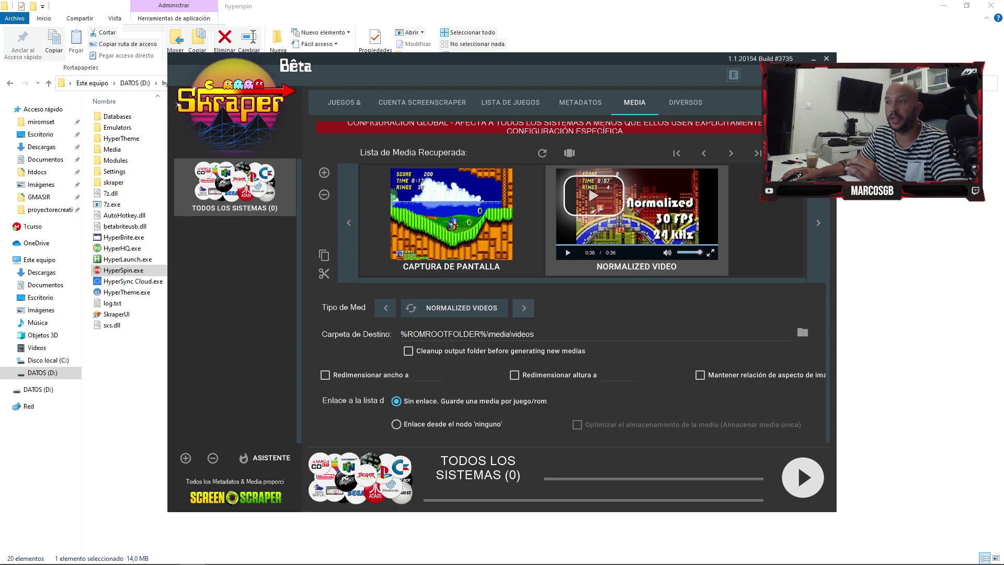
click(523, 307)
click(523, 308)
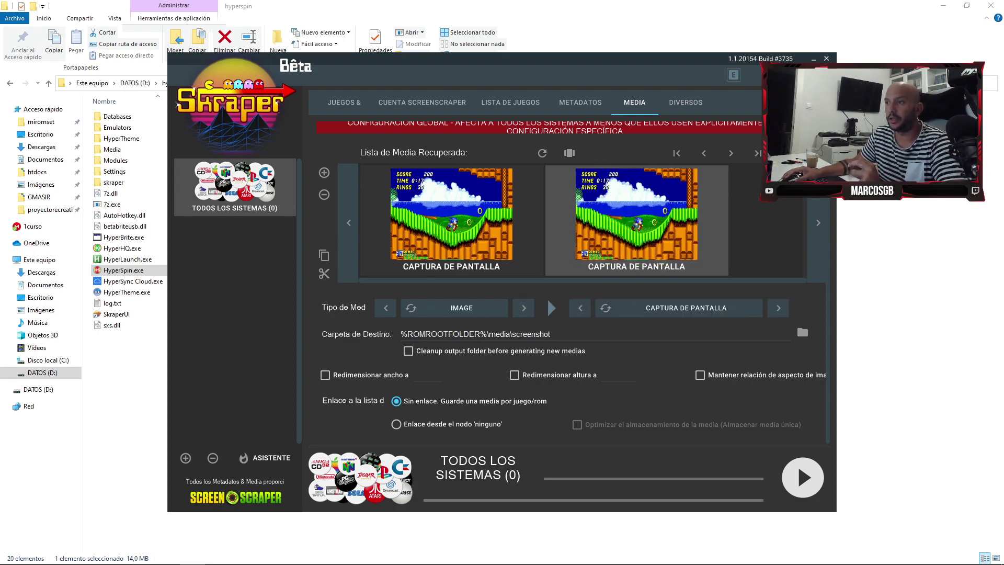
key(Print)
drag(304, 278, 859, 340)
key(Escape)
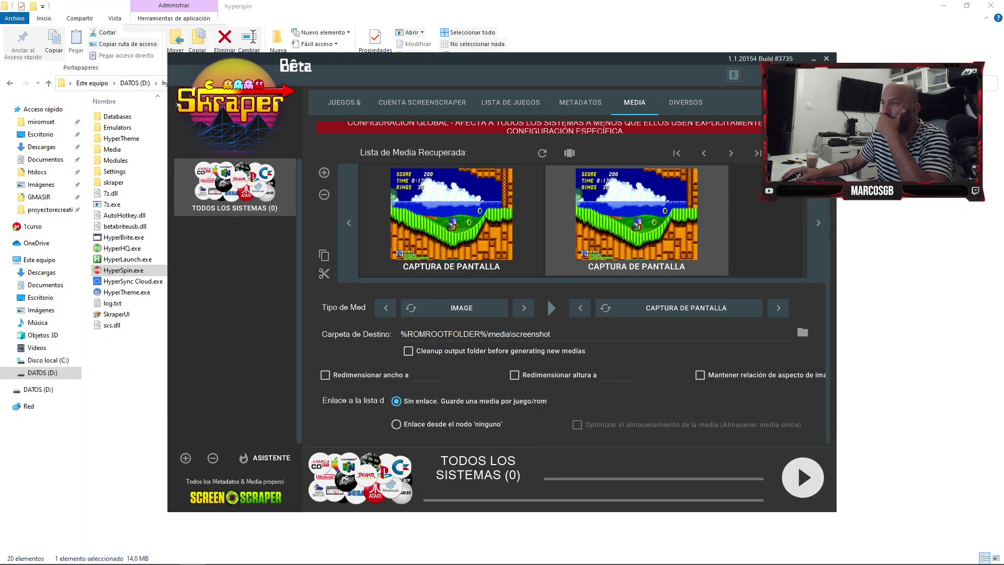
- Browse the available image kinds for the second media entry and set it to Caja 2D
click(778, 308)
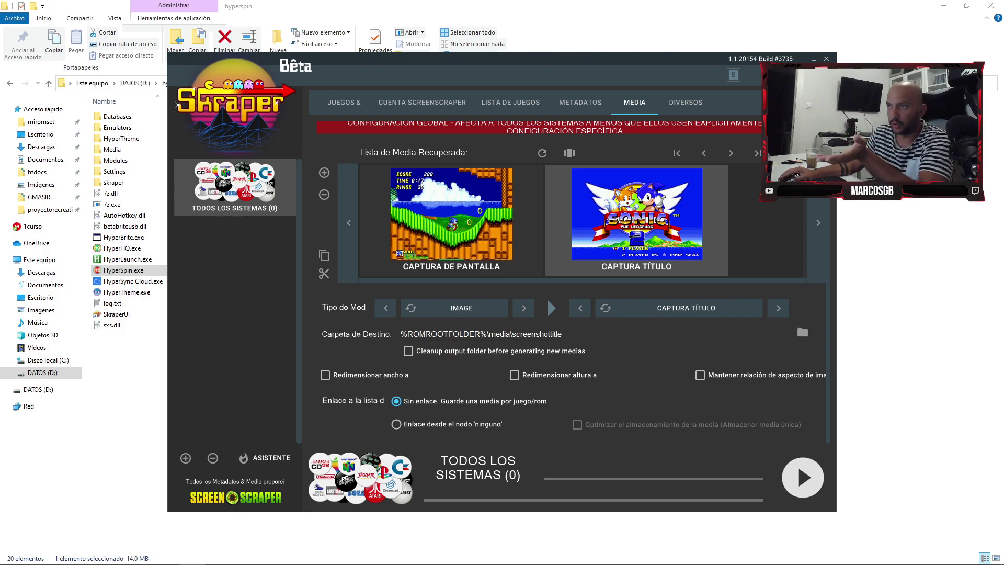
click(777, 308)
click(778, 307)
click(778, 307)
click(778, 307)
click(778, 307)
click(778, 307)
click(777, 307)
click(778, 308)
click(778, 307)
click(777, 307)
click(778, 308)
click(778, 307)
click(778, 307)
click(777, 307)
click(778, 308)
click(778, 308)
click(778, 308)
click(778, 308)
click(778, 308)
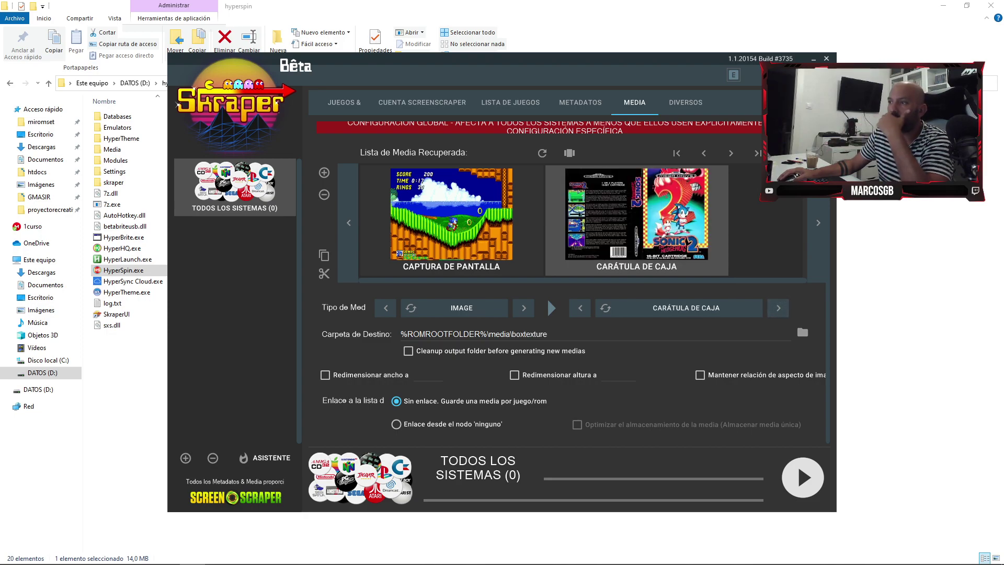
click(580, 308)
click(580, 308)
click(579, 308)
click(579, 308)
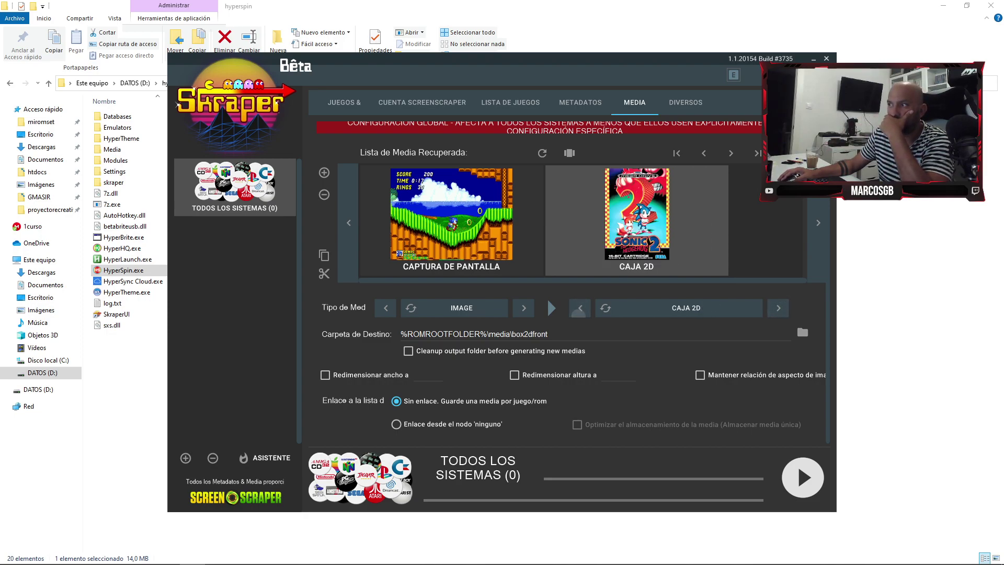
- Cycle through the media types for the second entry and set it to Game Manual
click(523, 307)
click(523, 307)
click(524, 308)
click(524, 307)
click(523, 308)
click(523, 307)
click(385, 307)
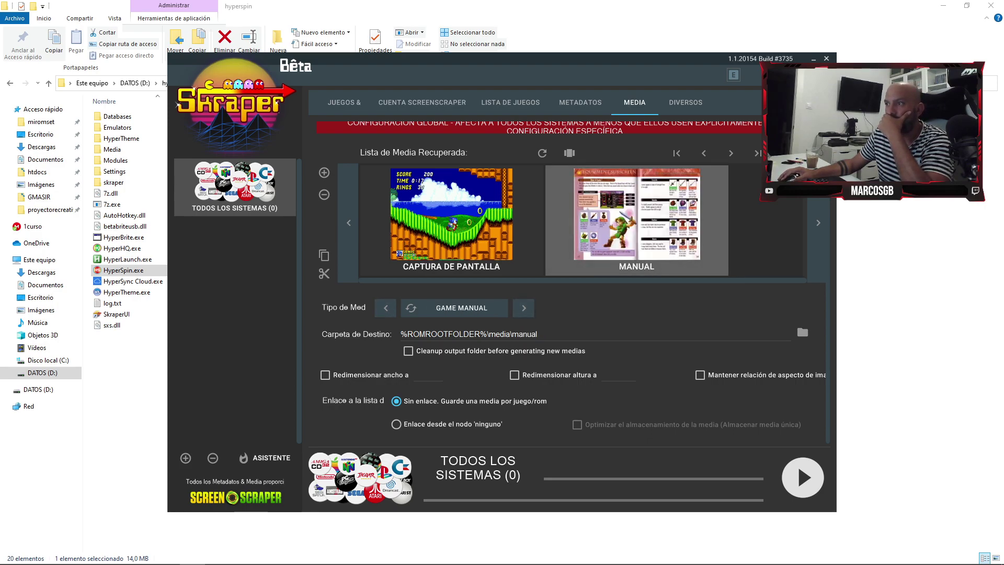
- Set the Manual entry's destination folder to D:\hyperspin\Media\MAME\Images\Artwork2
click(802, 330)
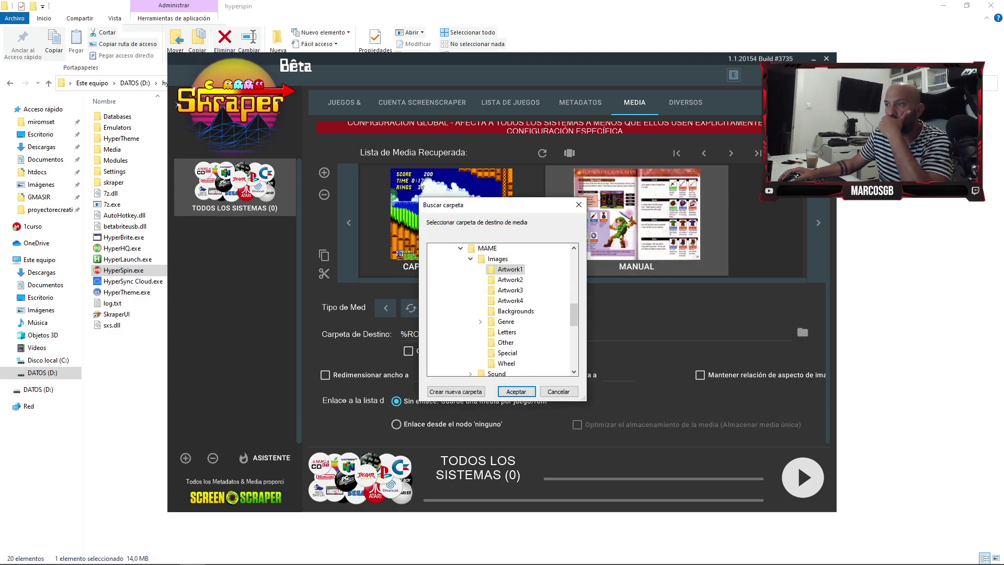
click(512, 280)
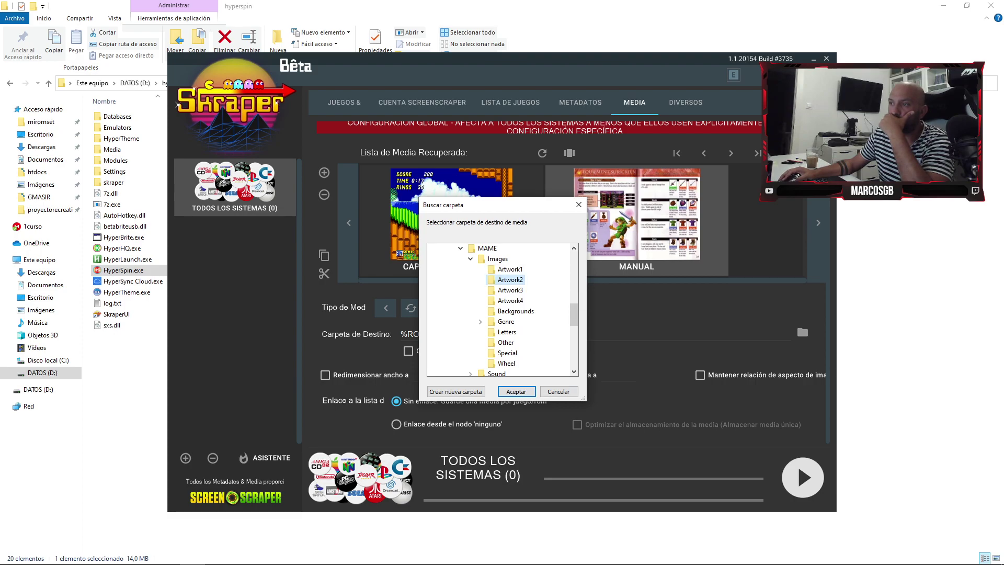
click(516, 391)
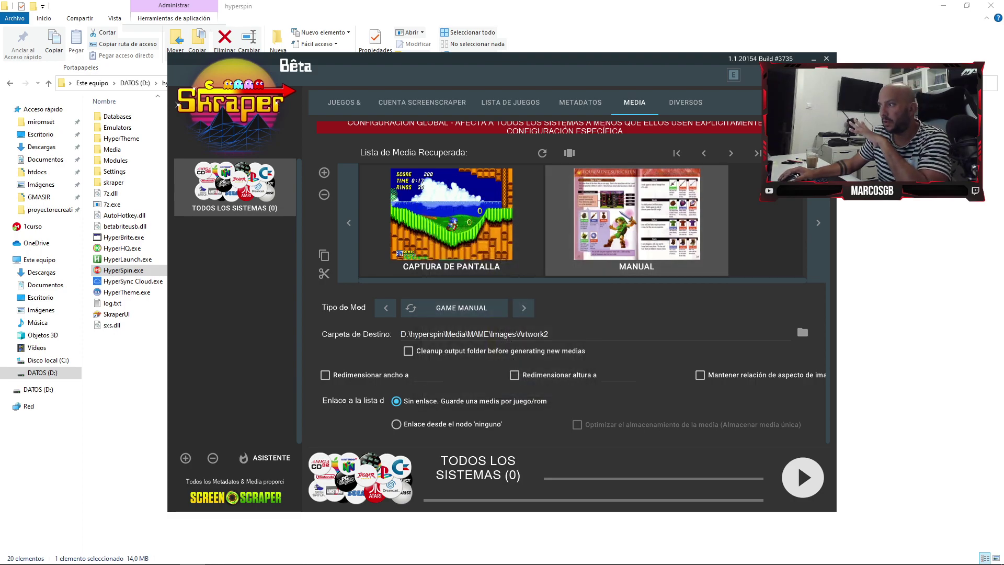
- Leave the Manual entry's destination folder as it is and remove the Manual entry from the media list
click(801, 332)
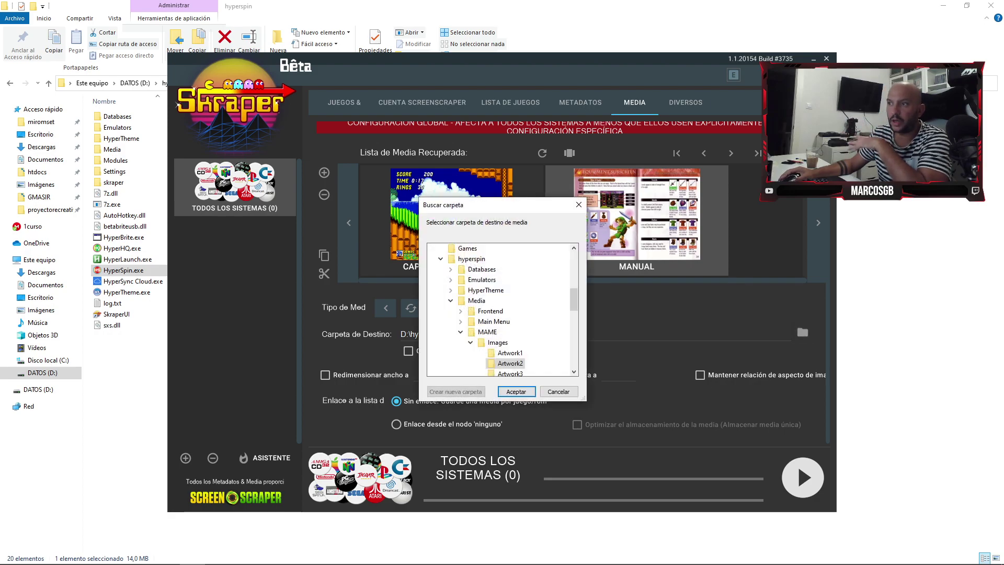
click(559, 391)
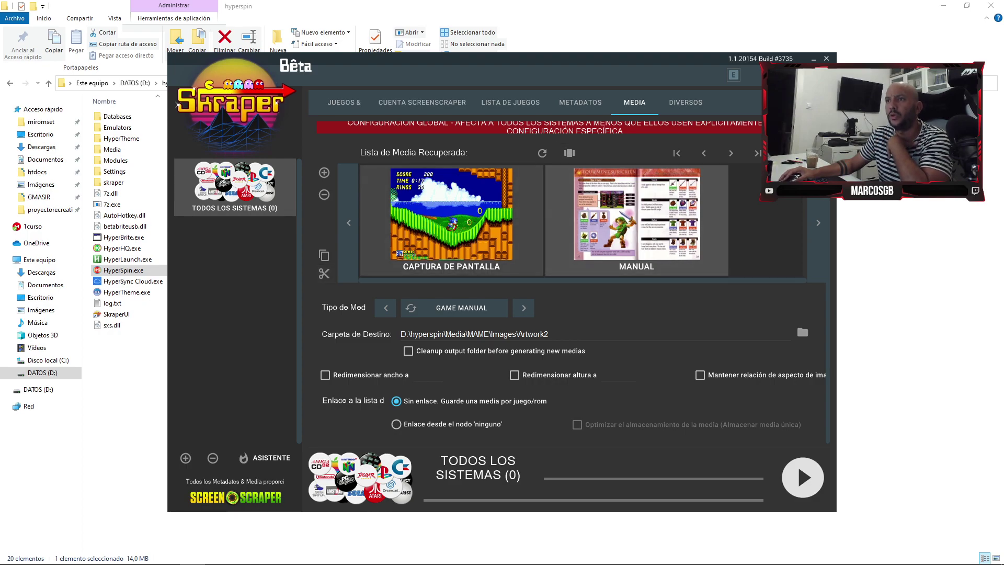
click(324, 193)
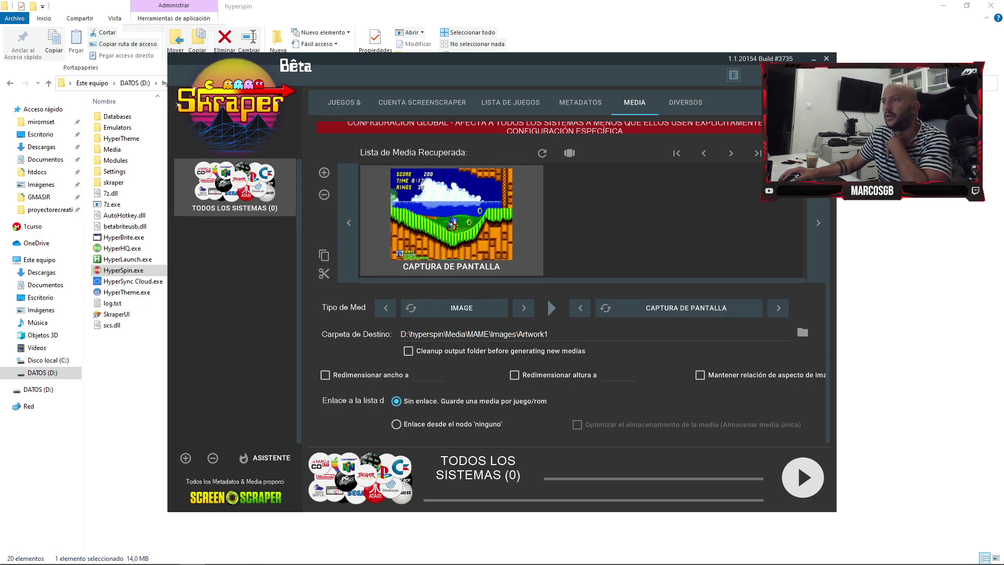
- Add a new second media entry and set it to type Image with Captura Título
click(324, 172)
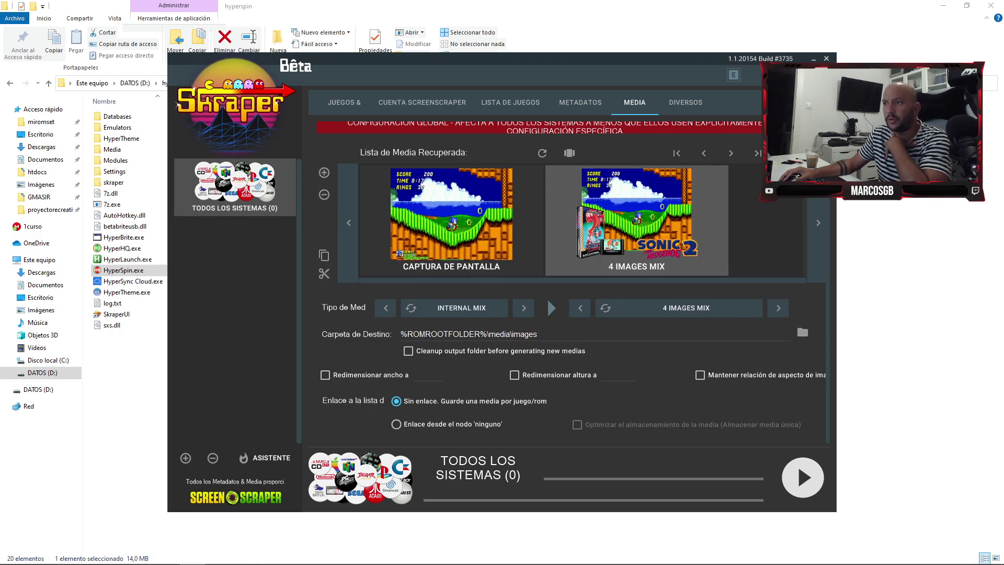
click(523, 308)
click(523, 307)
click(523, 308)
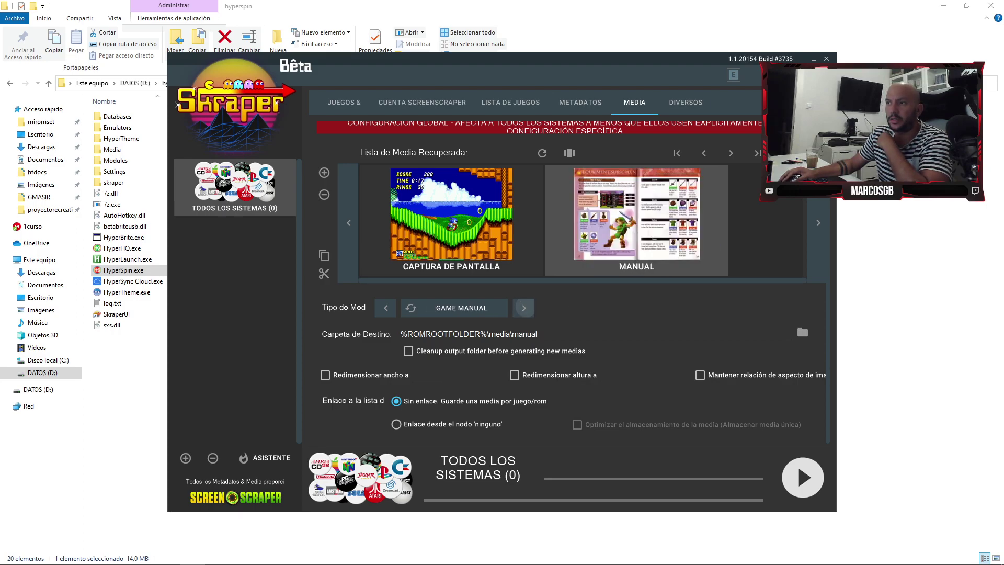
click(523, 308)
click(385, 308)
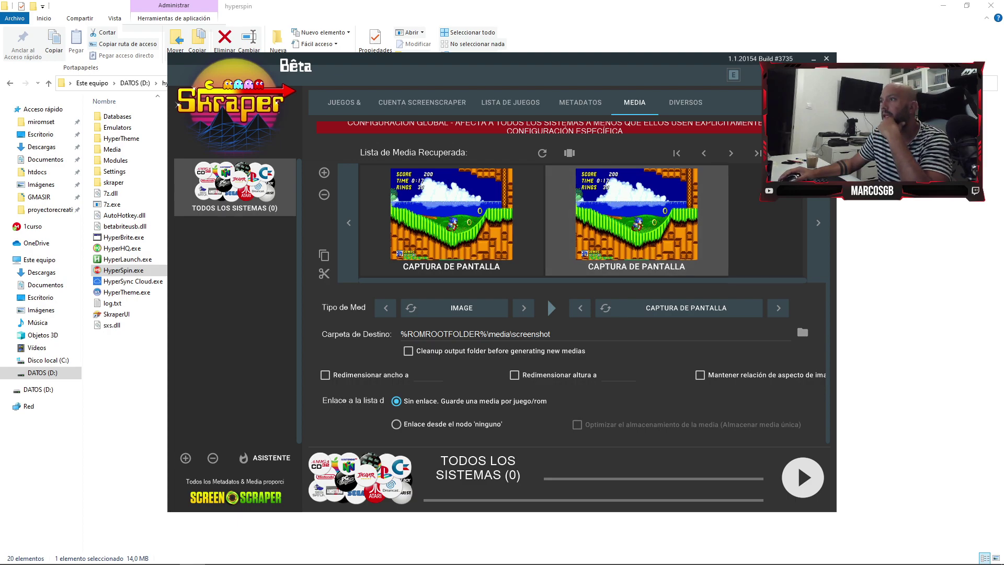
click(777, 308)
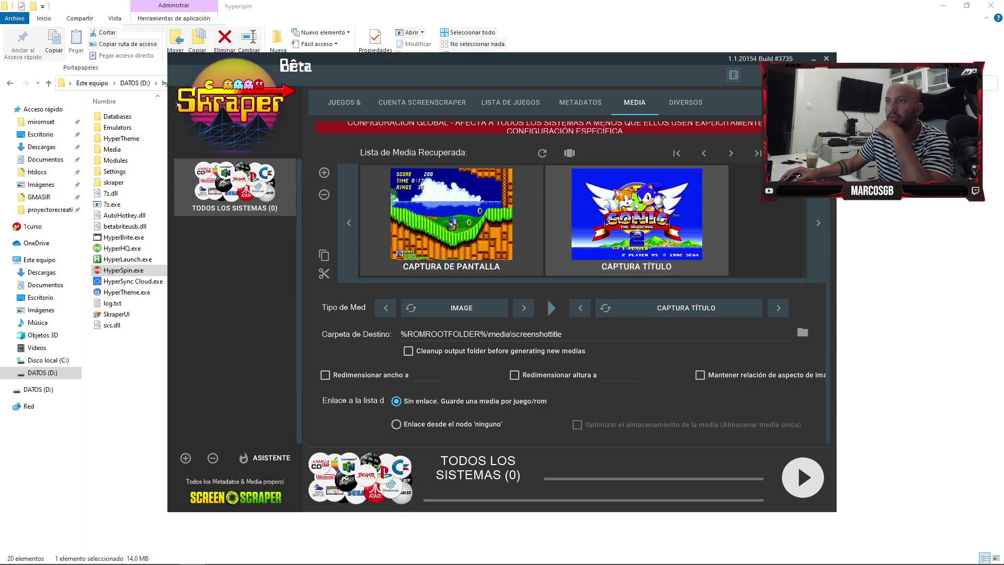
- Move the Captura Título entry ahead of Captura de pantalla in the media list
click(451, 222)
click(636, 222)
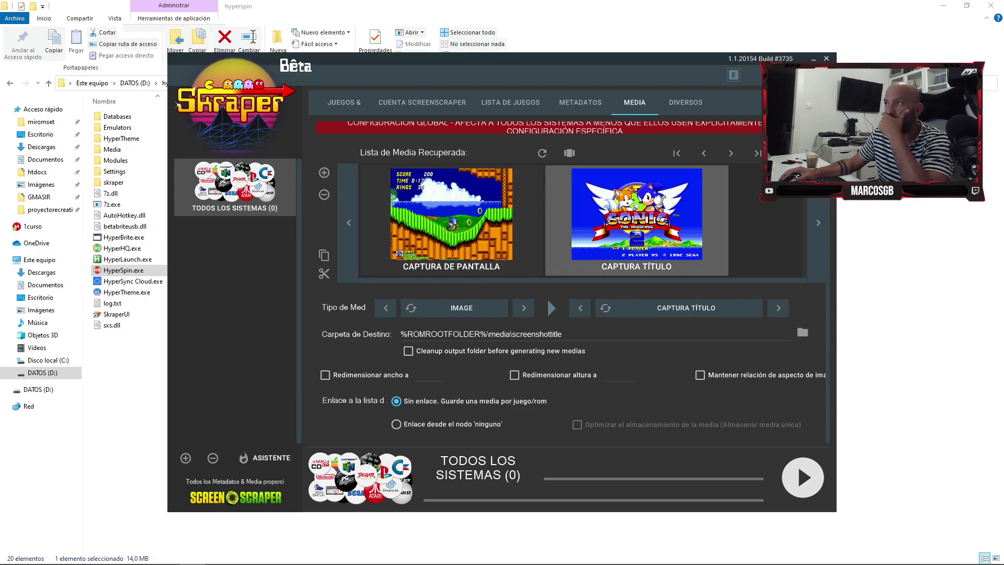
click(703, 152)
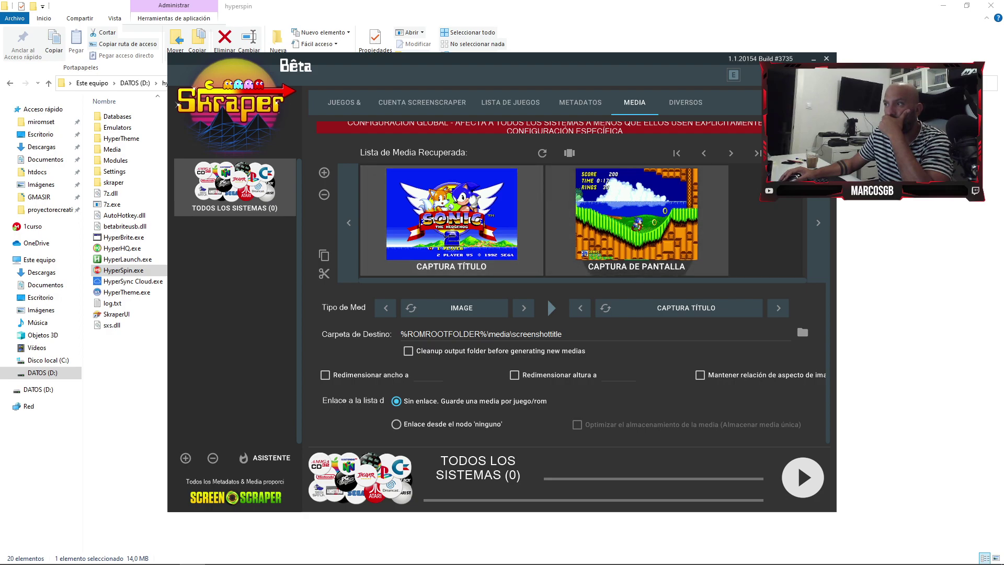
- Set the Captura Título entry's destination folder to D:\hyperspin\Media\MAME\Images\Artwork2
click(451, 222)
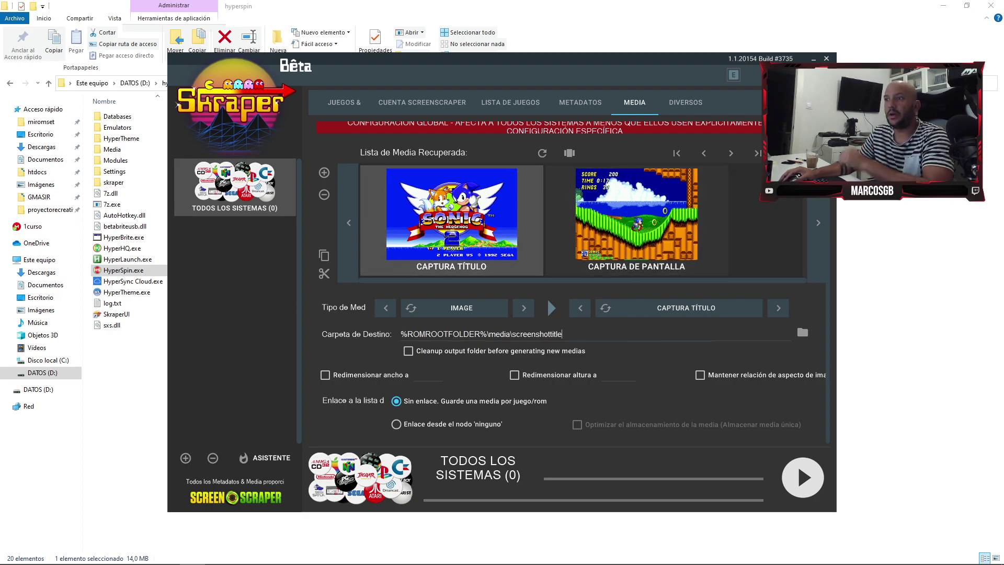
click(802, 332)
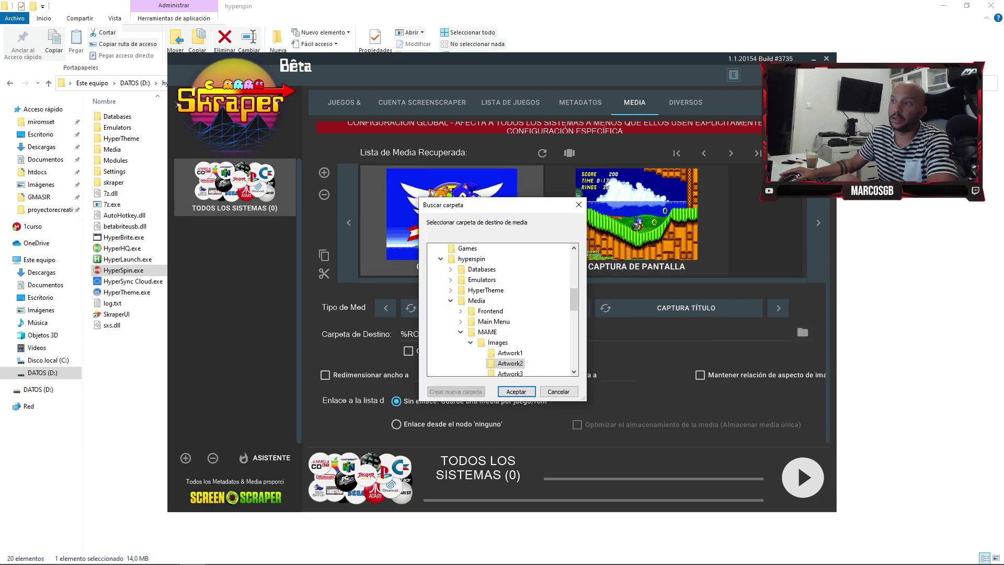
key(Return)
drag(555, 334, 423, 334)
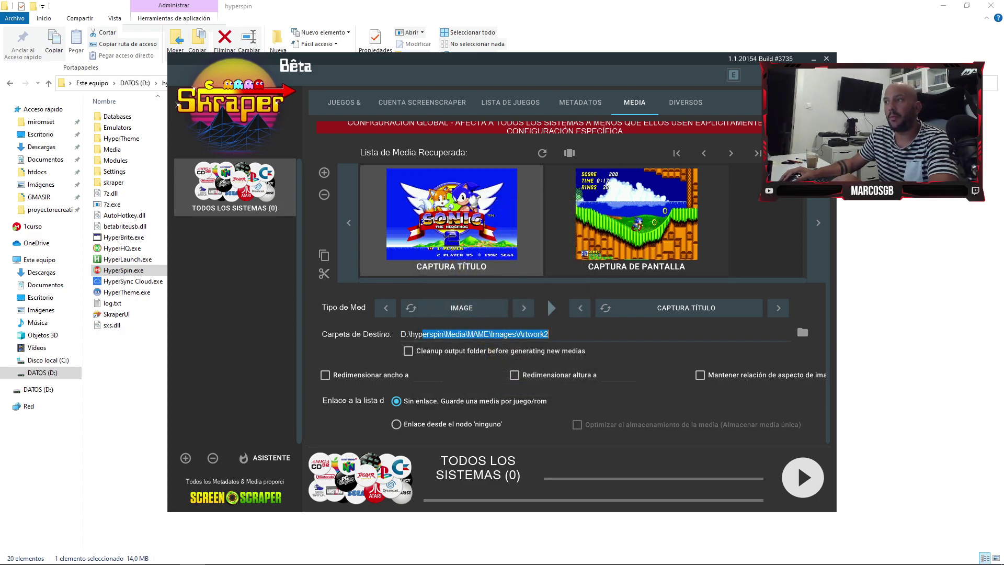
- Add a third media entry after Captura de pantalla and set its media type to Image
click(636, 230)
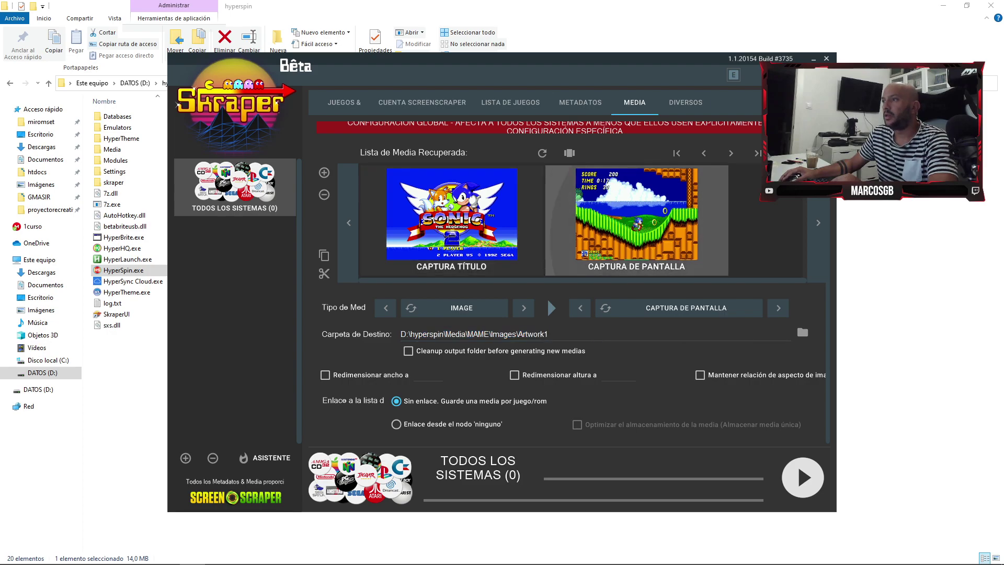
click(324, 172)
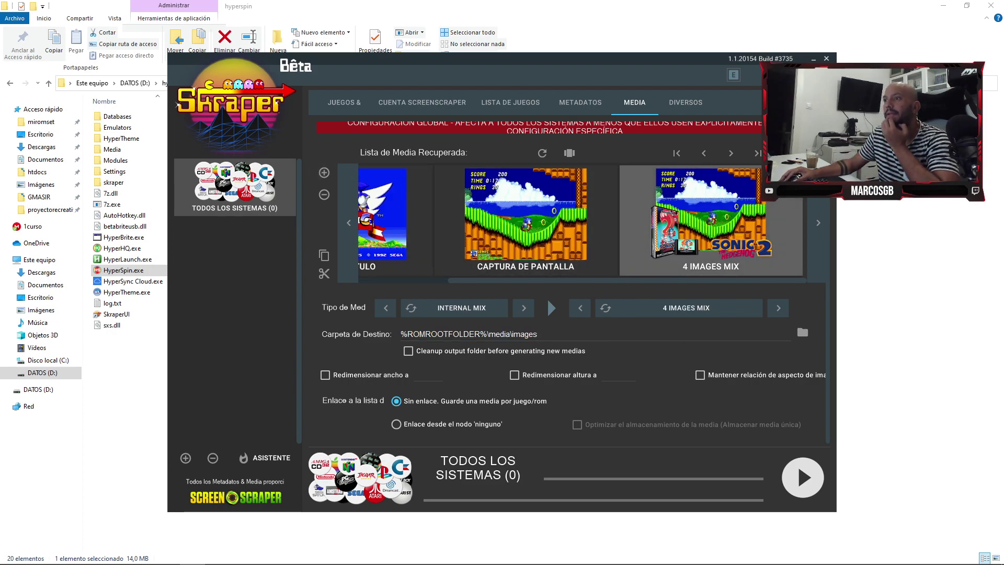
click(524, 307)
click(524, 307)
click(524, 307)
click(523, 307)
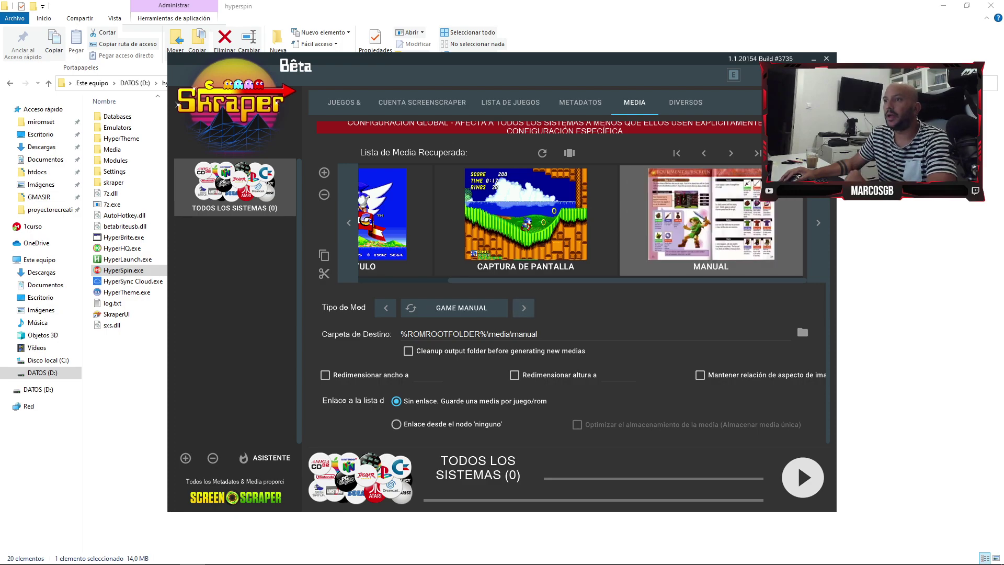
click(523, 307)
- Browse the available image kinds for the third media entry and set it to Fan Art
click(778, 307)
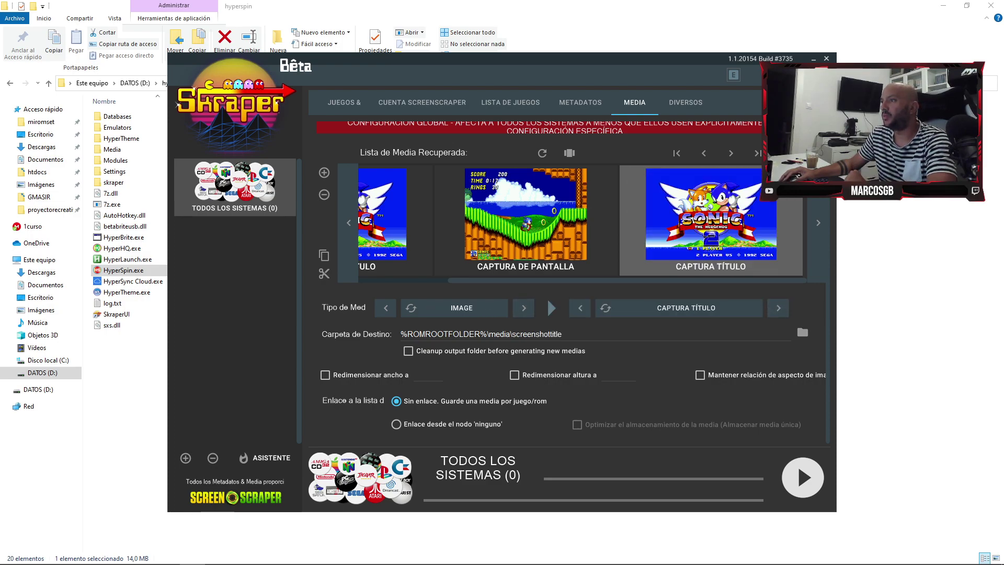
click(778, 307)
click(778, 307)
click(777, 307)
click(777, 307)
click(778, 307)
click(777, 307)
click(778, 307)
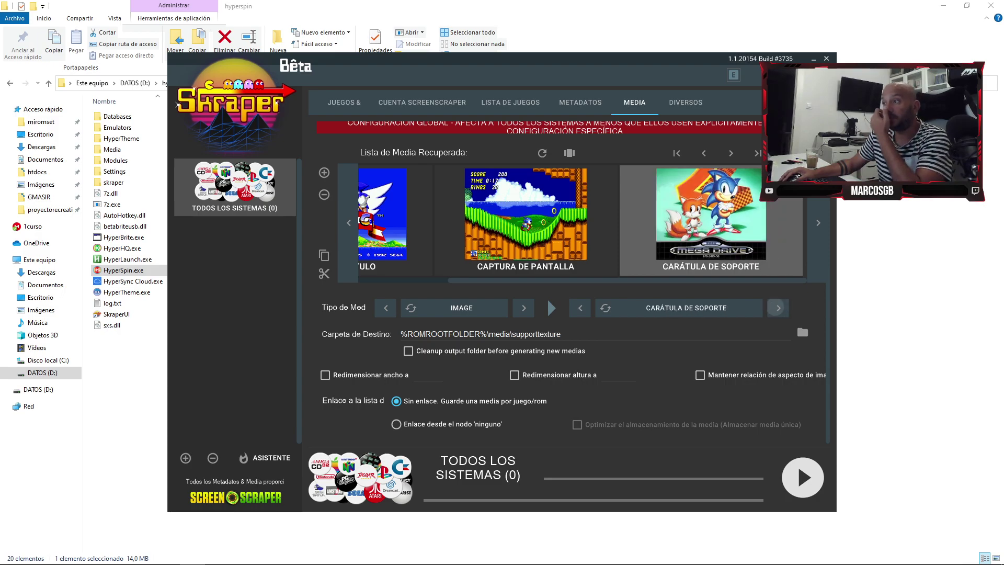
click(778, 307)
click(778, 308)
click(778, 307)
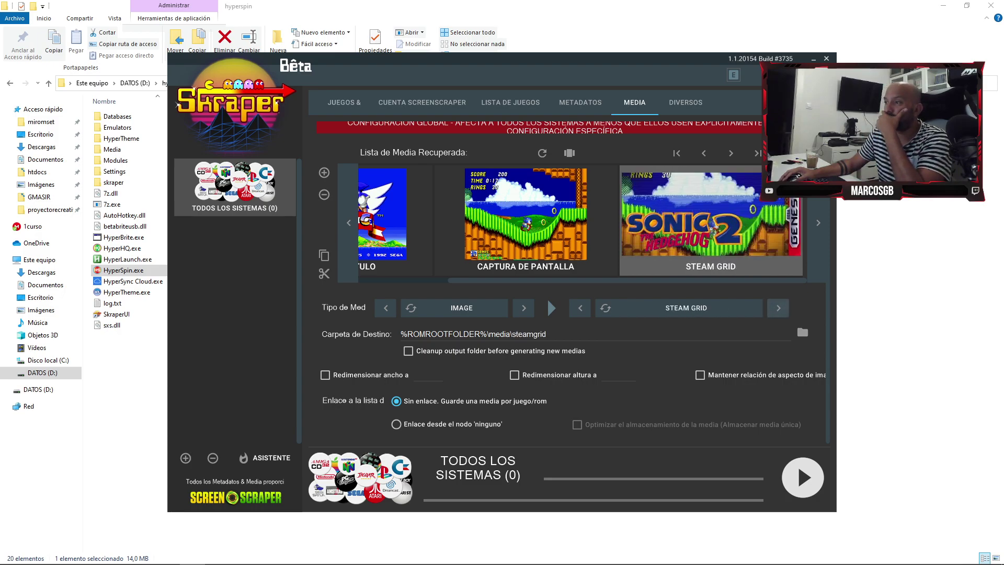
click(778, 307)
click(777, 307)
click(778, 307)
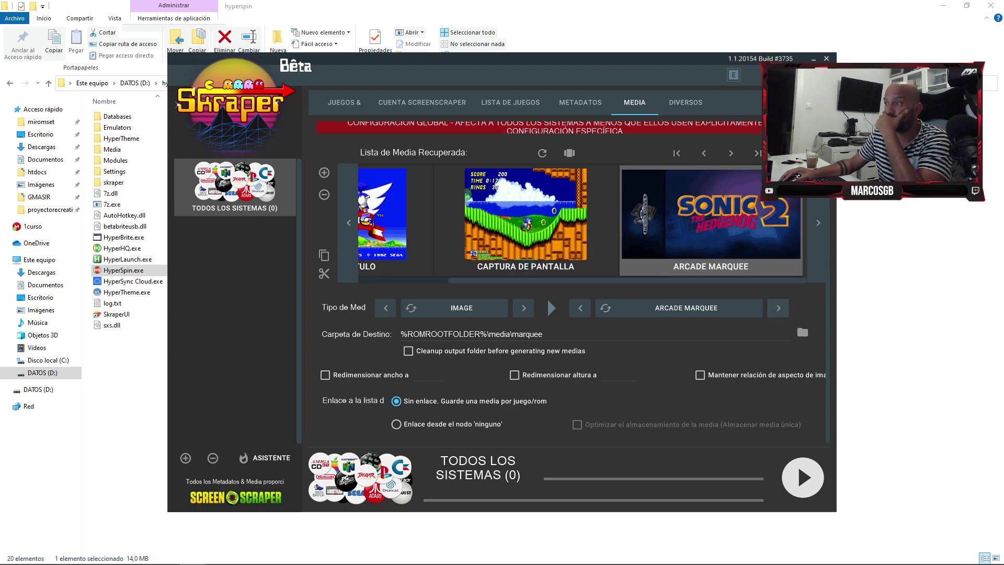
click(778, 307)
click(777, 308)
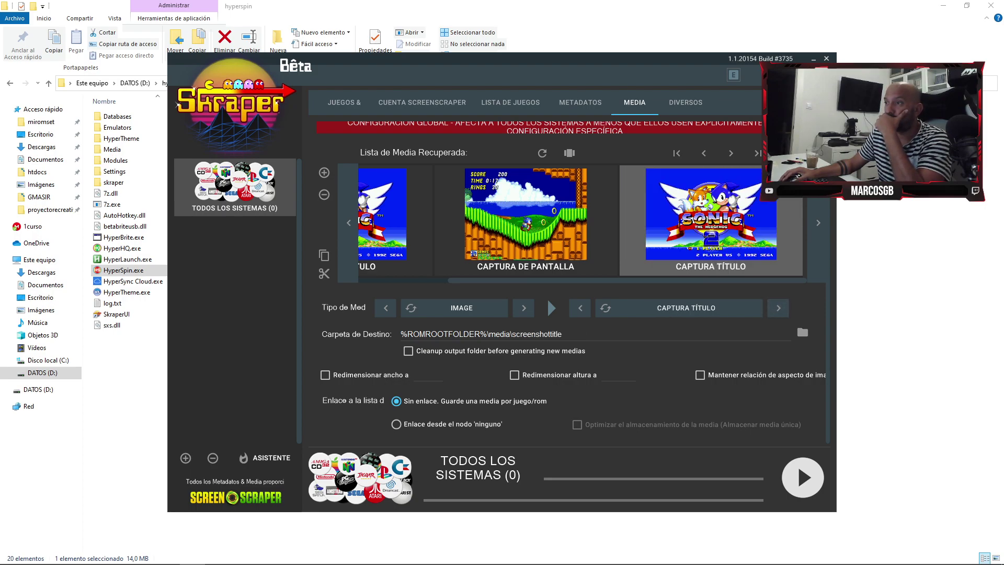
click(778, 308)
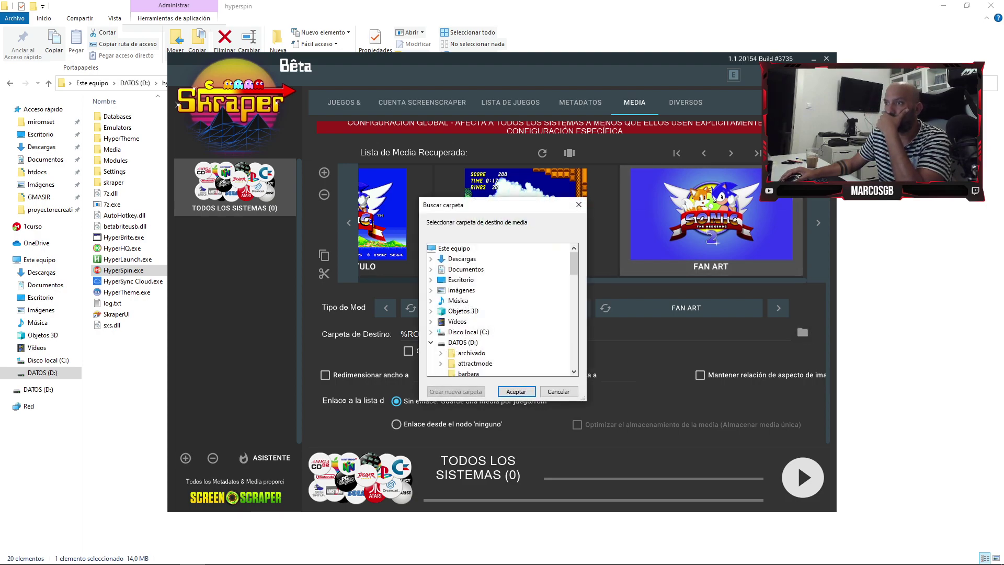
- Set the Fan Art entry's destination folder to D:\hyperspin\Media\MAME\Images\Artwork3
click(510, 353)
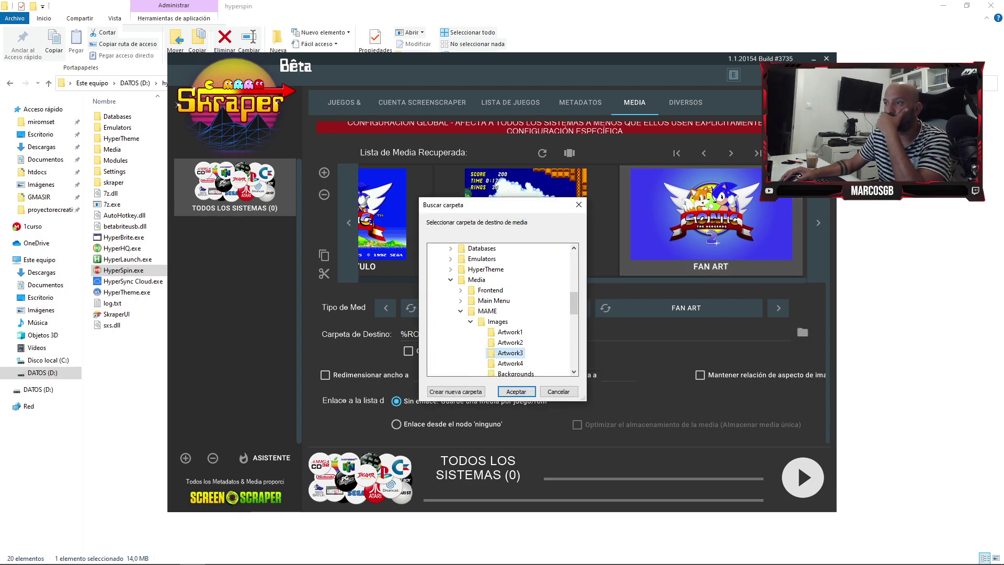
click(516, 391)
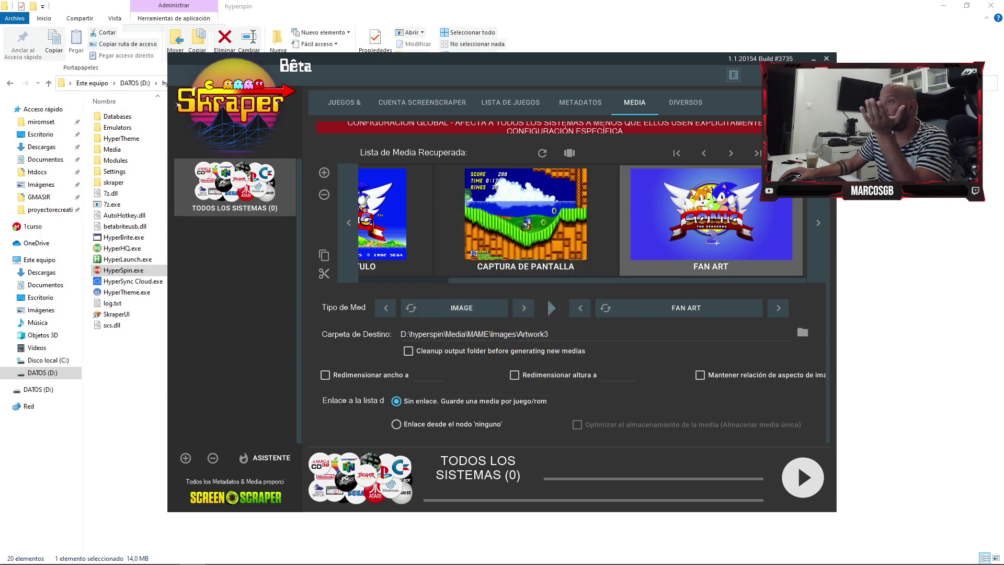
- Add a fourth media entry of type Internal Mix and set its mix to Best Screenshot
click(324, 172)
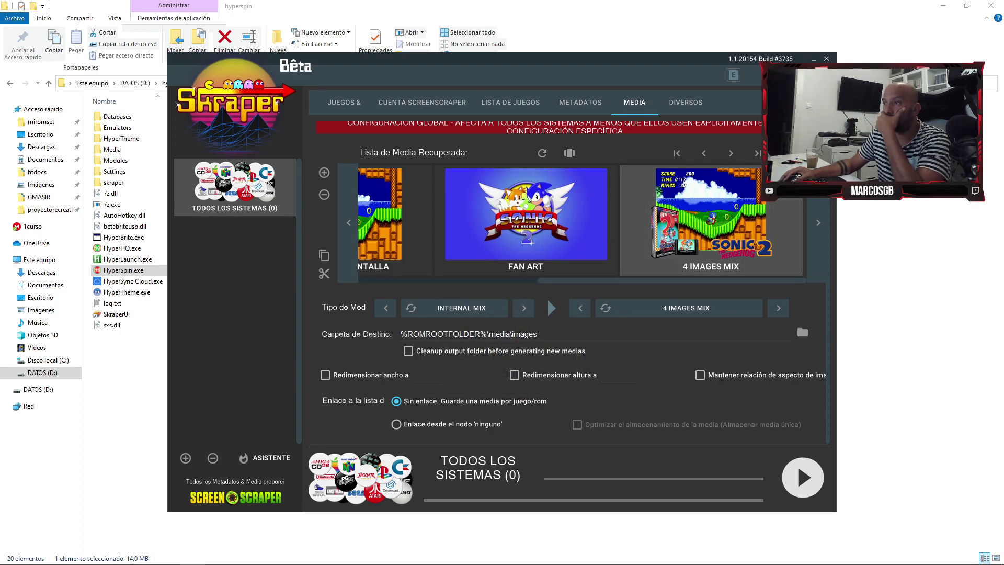
click(778, 307)
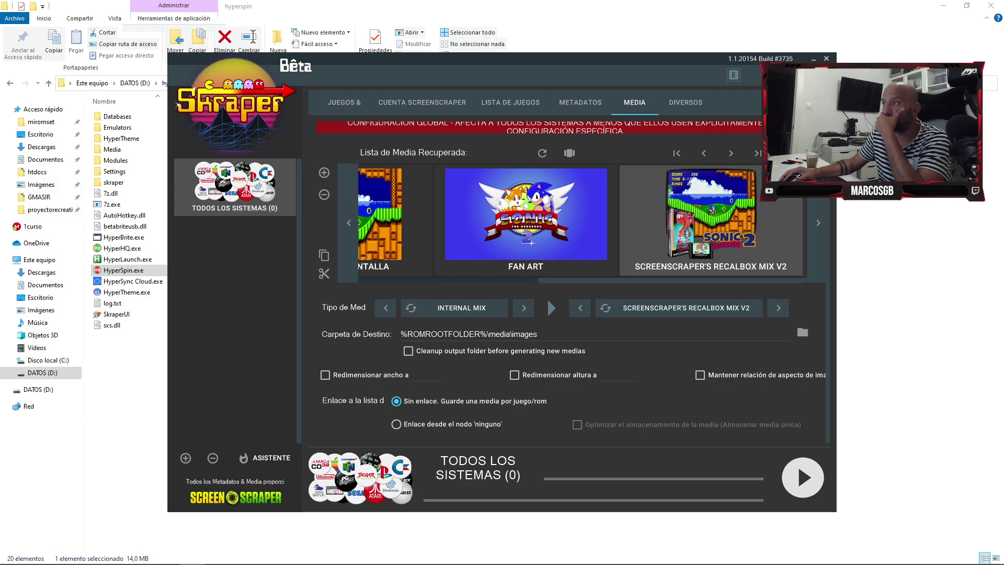
click(778, 307)
click(778, 308)
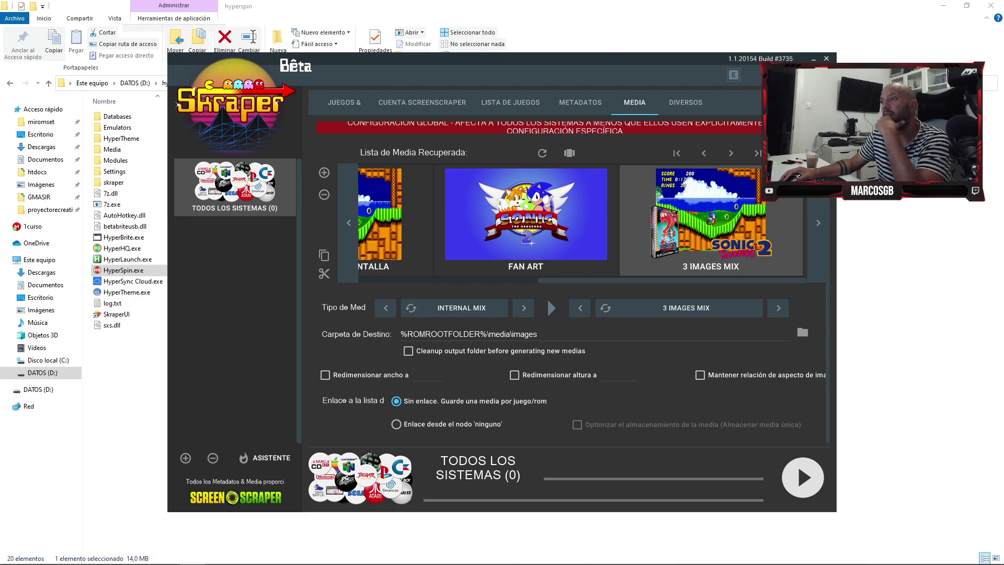
click(580, 307)
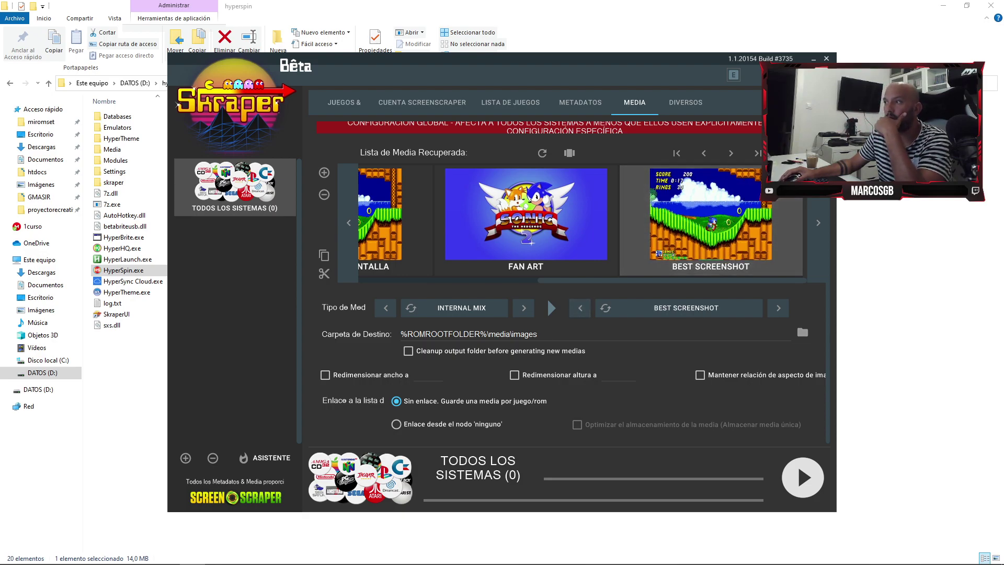
- Set the Best Screenshot entry's destination folder to D:\hyperspin\Media\MAME\Images\Artwork4
click(802, 331)
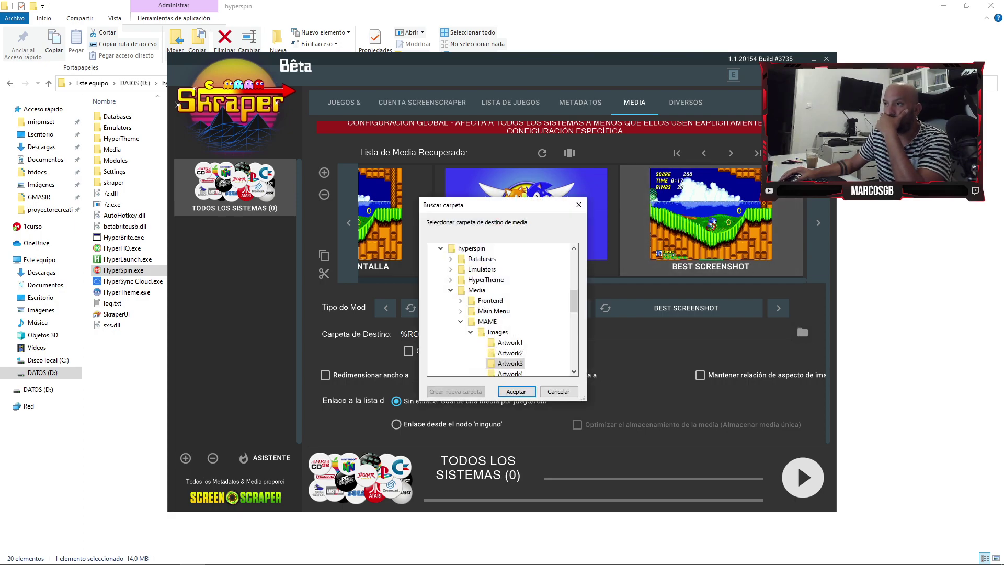
scroll(509, 313, down, 1)
click(509, 311)
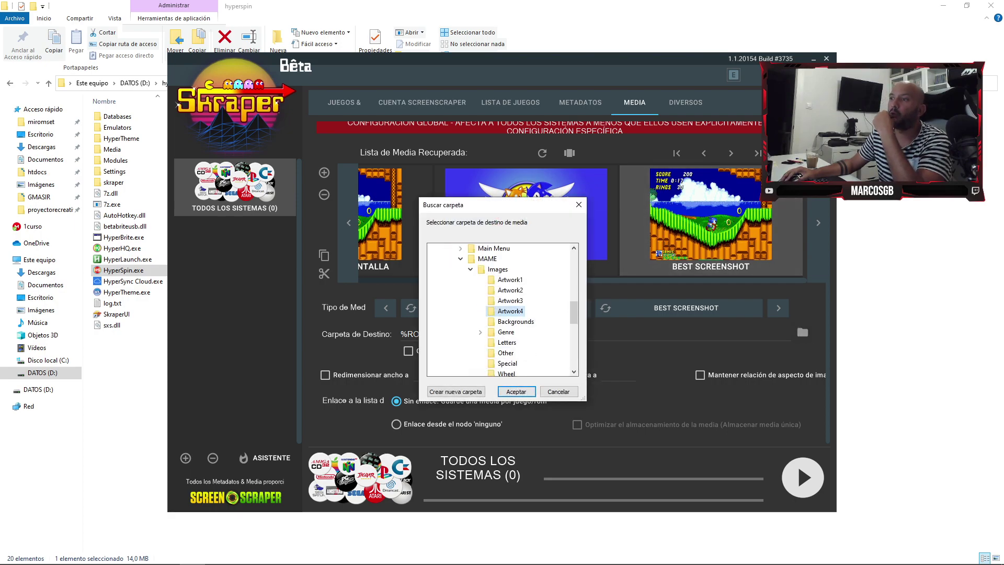
click(516, 391)
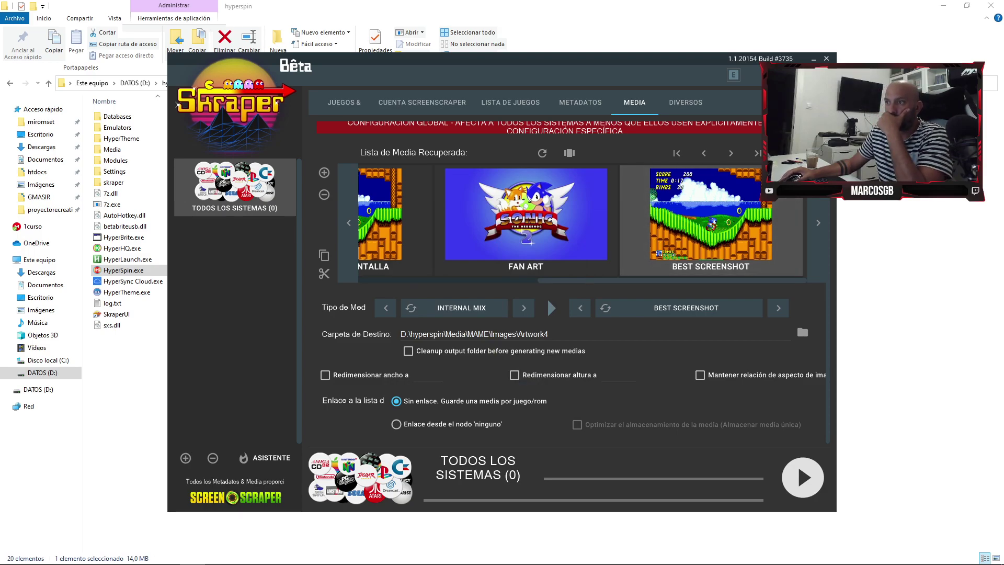
- Add a fifth media entry and try type Image with the Soporte image kind
click(324, 173)
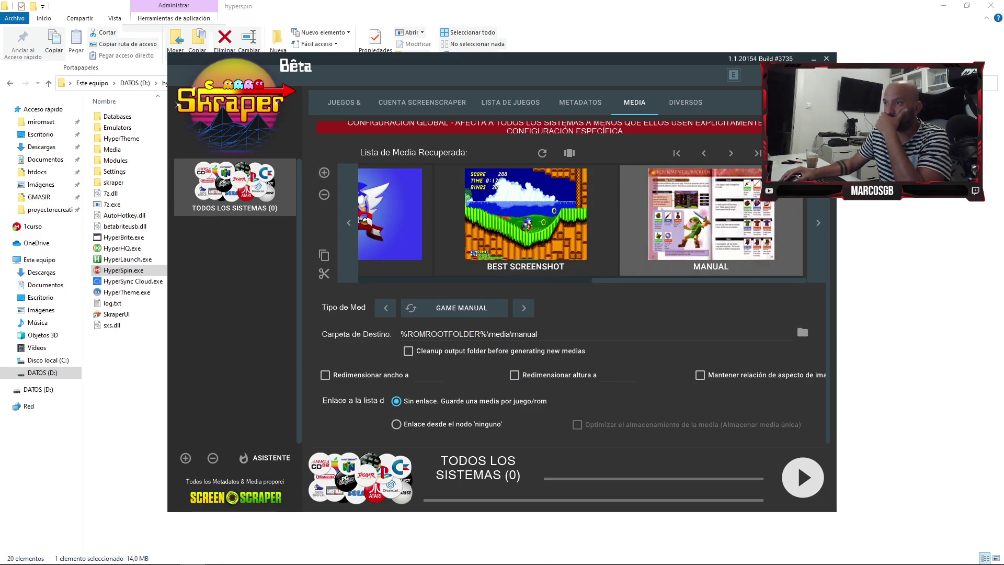
click(524, 309)
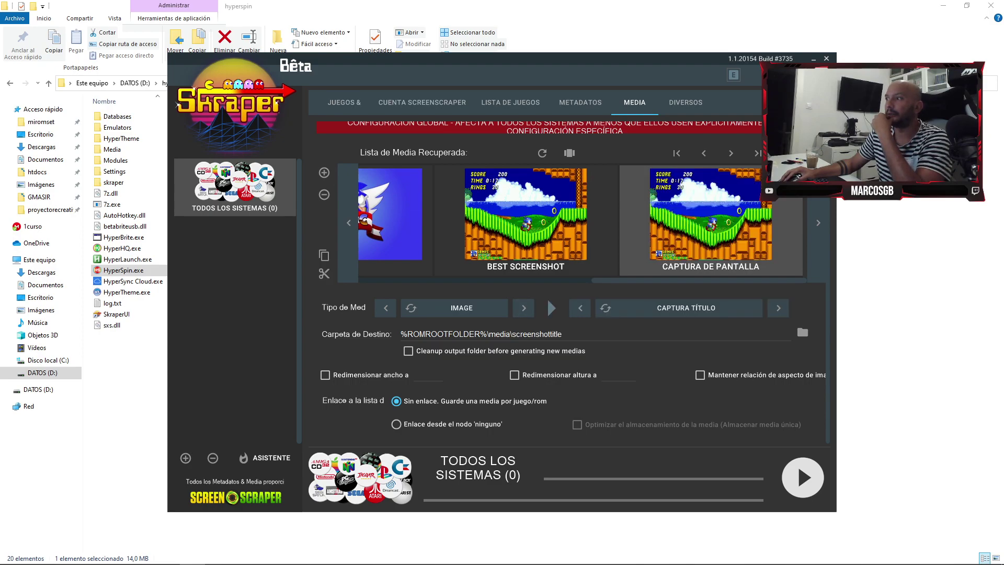
click(778, 307)
click(778, 307)
click(778, 307)
click(778, 308)
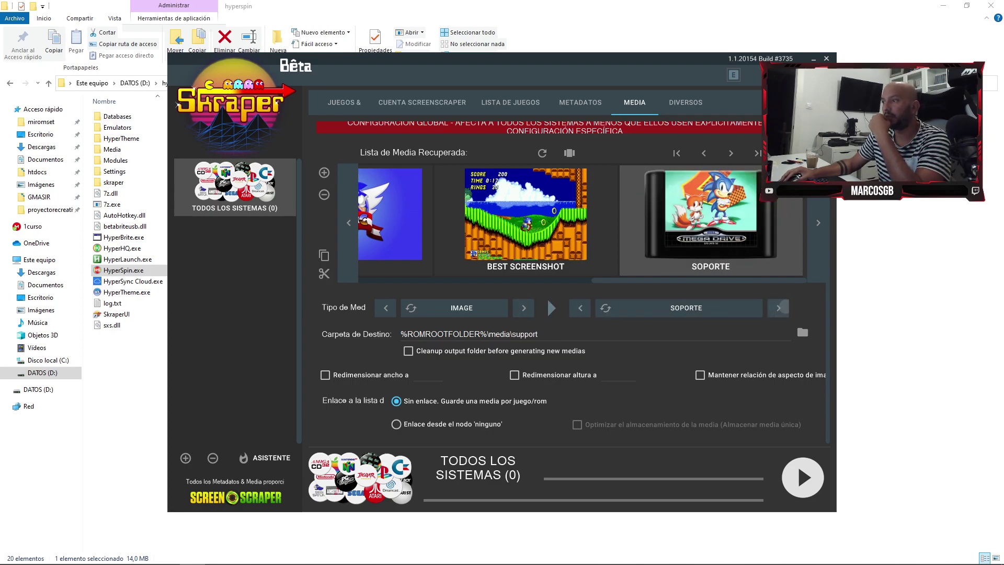
- Change the fifth media entry to type Internal Mix with the 4 Images Mix
click(524, 308)
click(523, 308)
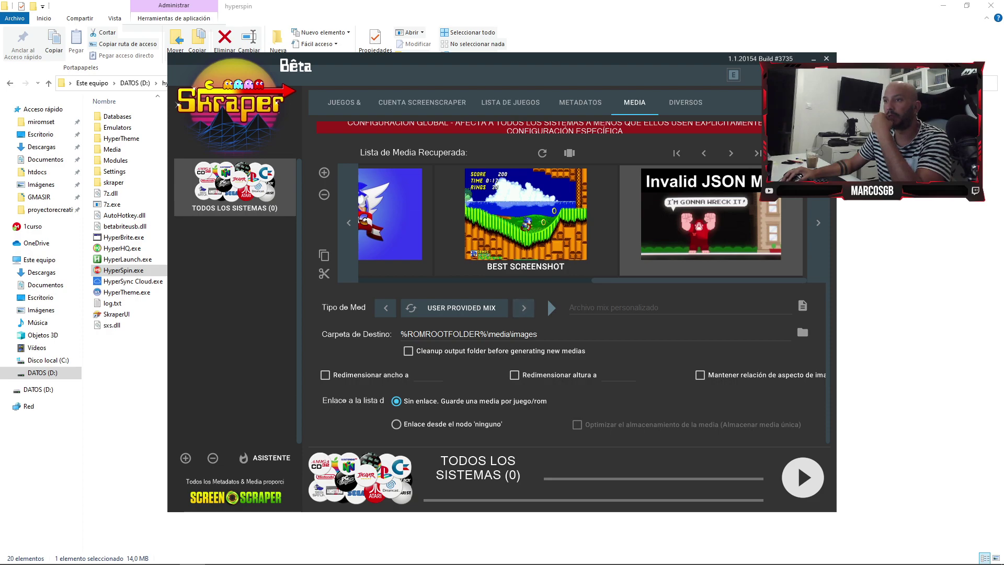
click(386, 308)
click(778, 308)
click(779, 308)
click(778, 308)
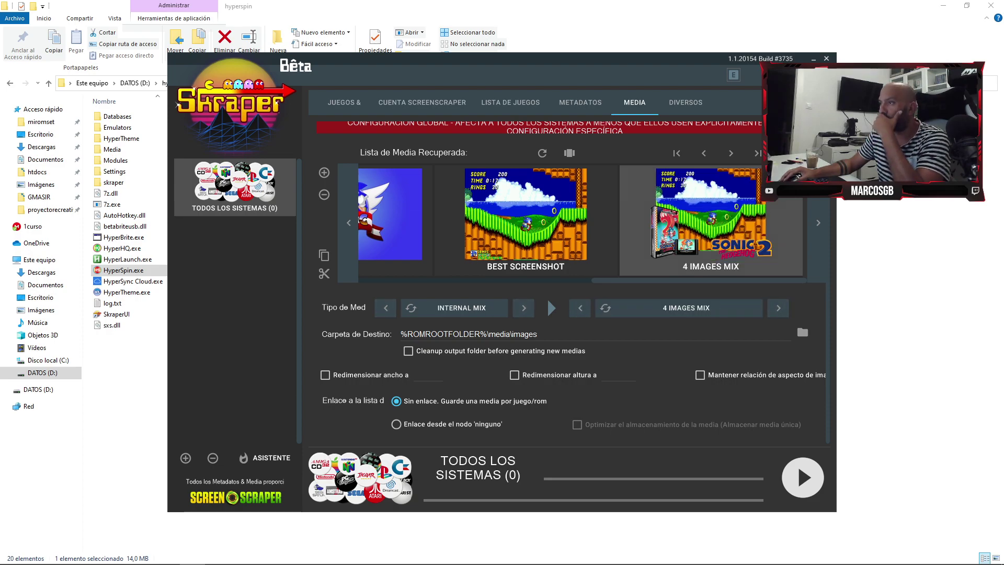
- Set the 4 Images Mix entry's destination folder to D:\hyperspin\Media\MAME\Images\Backgrounds
click(803, 331)
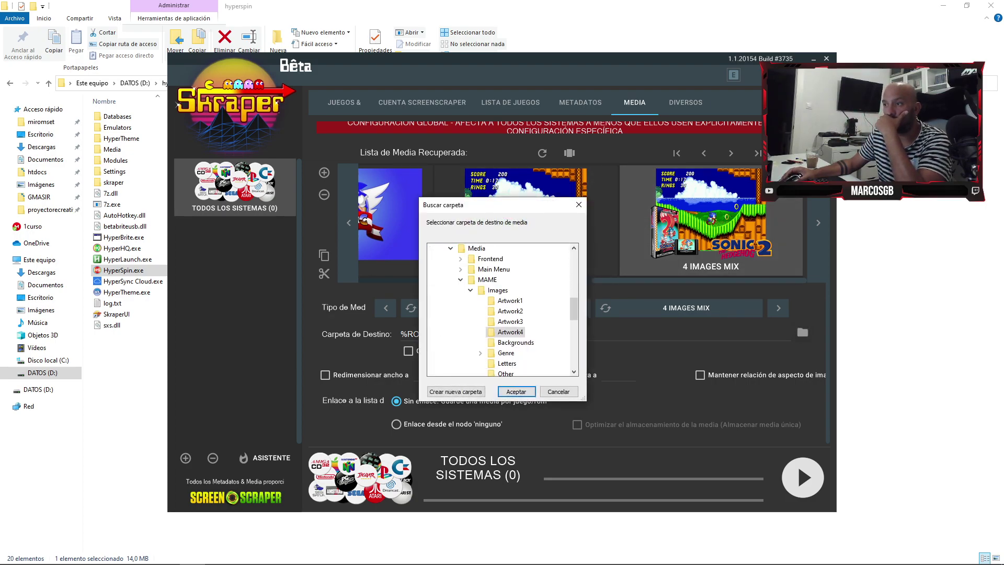
click(521, 344)
scroll(522, 343, down, 2)
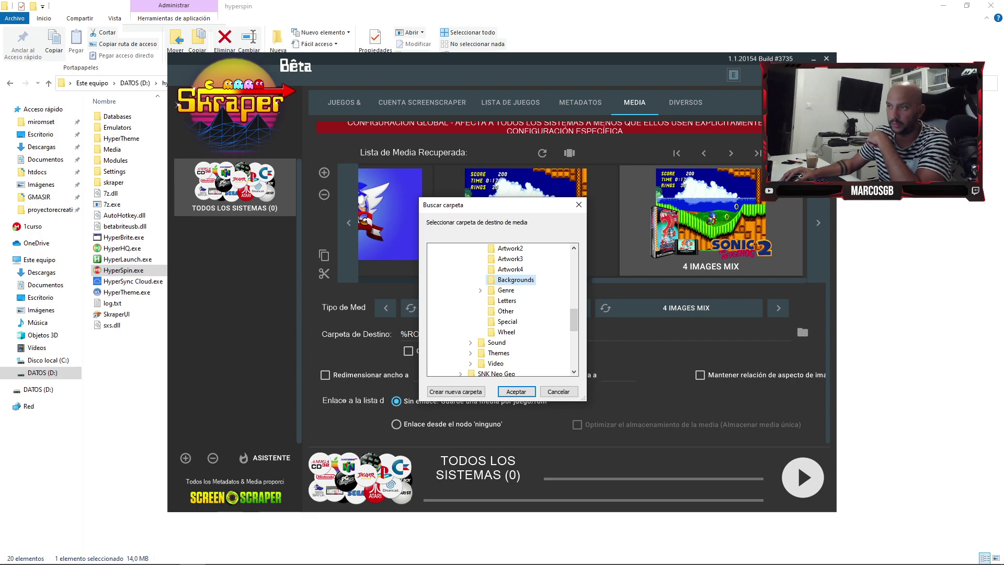
click(516, 391)
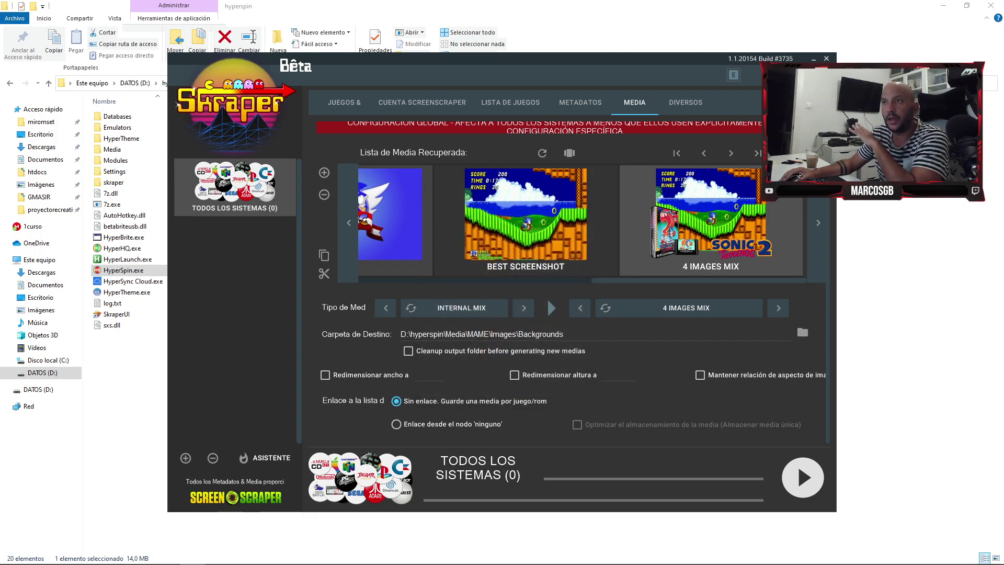
- Add a sixth media entry and set its type to Video
click(324, 173)
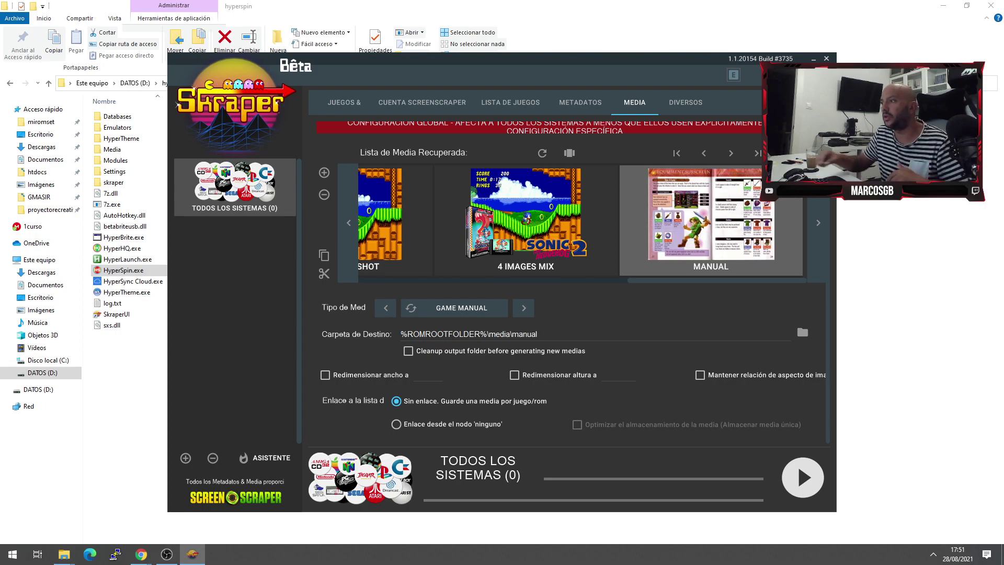
click(802, 332)
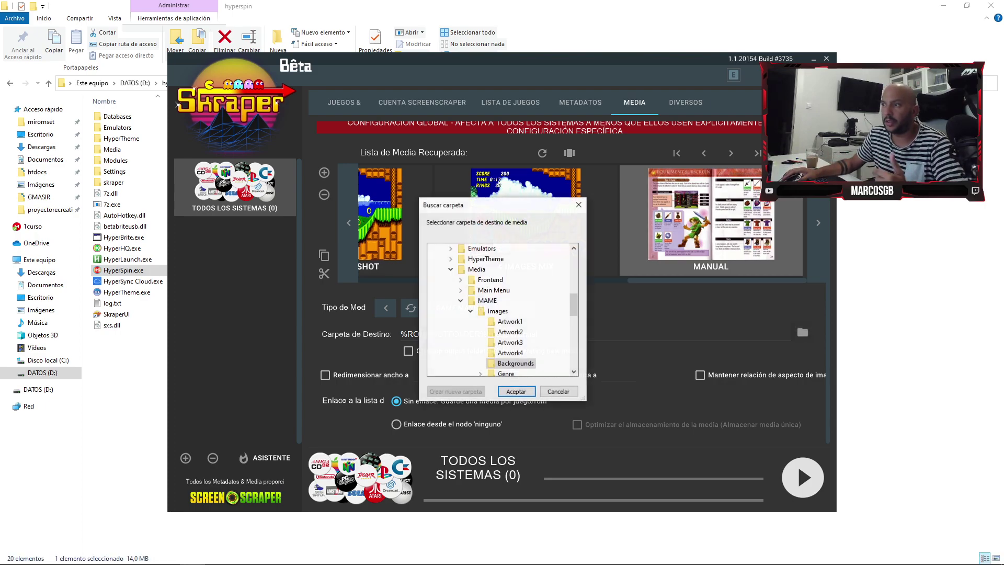
click(559, 391)
click(523, 308)
click(523, 307)
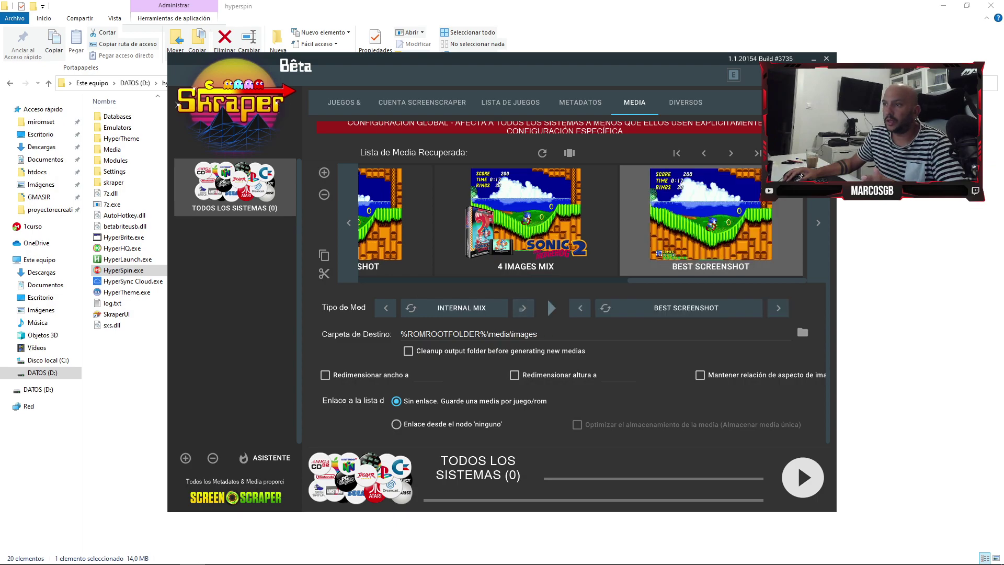
click(523, 308)
click(523, 308)
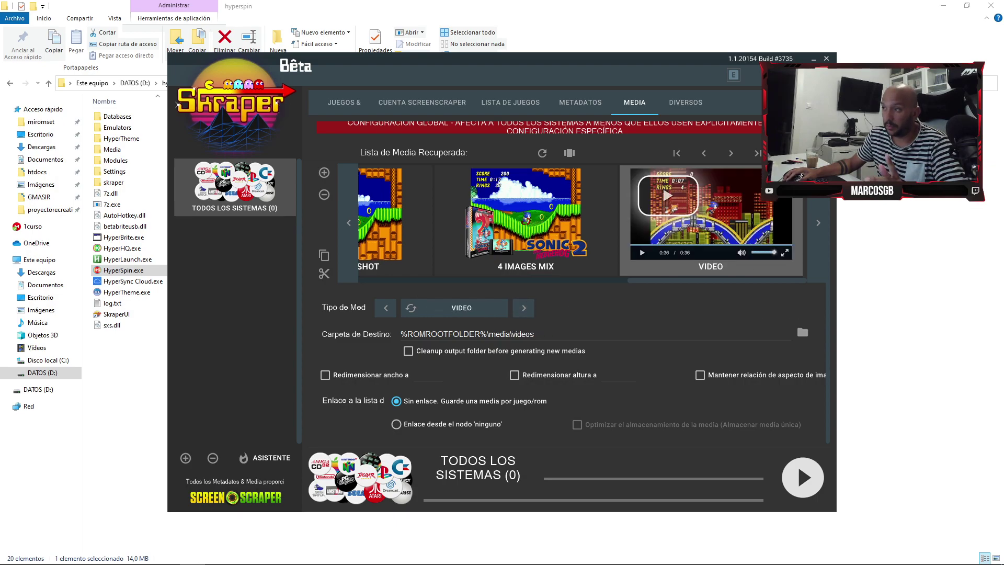
- Set the Video entry's destination folder to D:\hyperspin\Media\MAME\Video
click(802, 333)
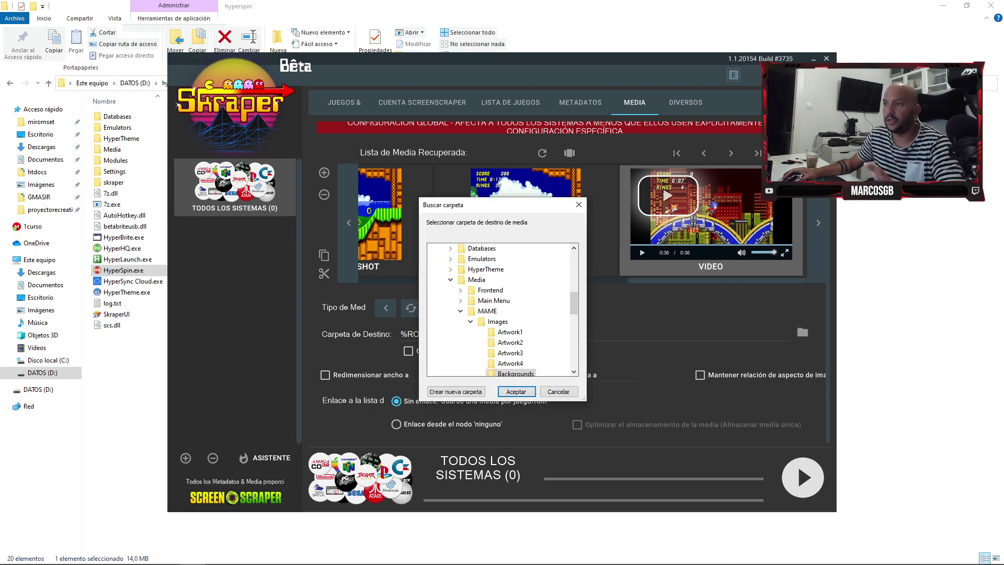
scroll(515, 311, down, 2)
double_click(497, 259)
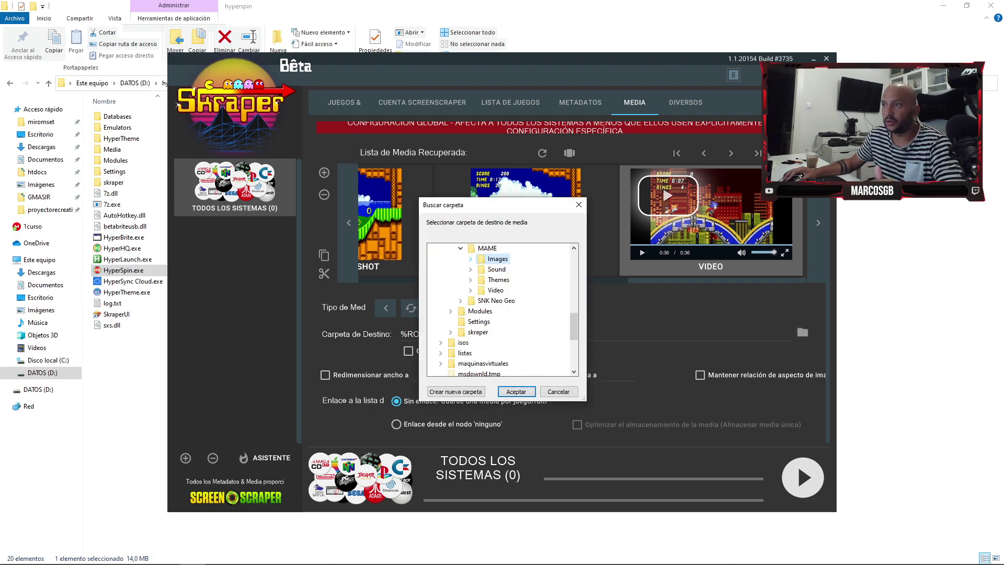
click(498, 280)
click(496, 290)
scroll(498, 310, down, 2)
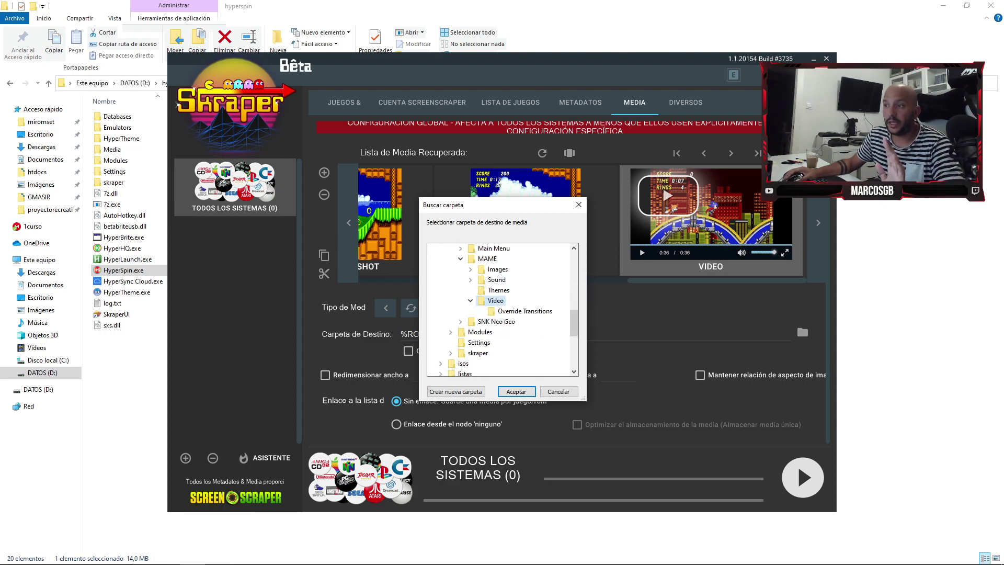
click(516, 391)
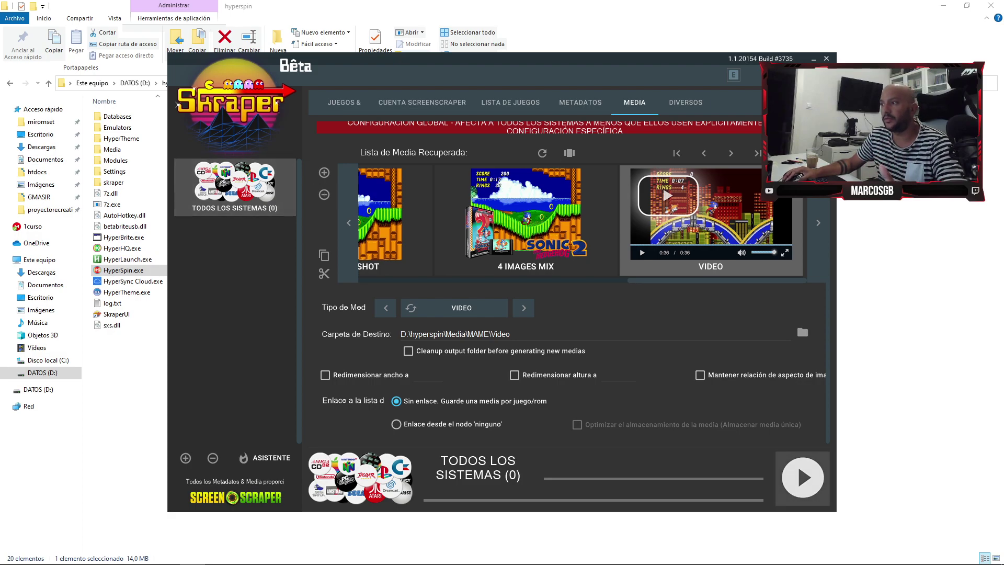
- Try to start the scrape, and browse the supported systems without adding one
click(802, 476)
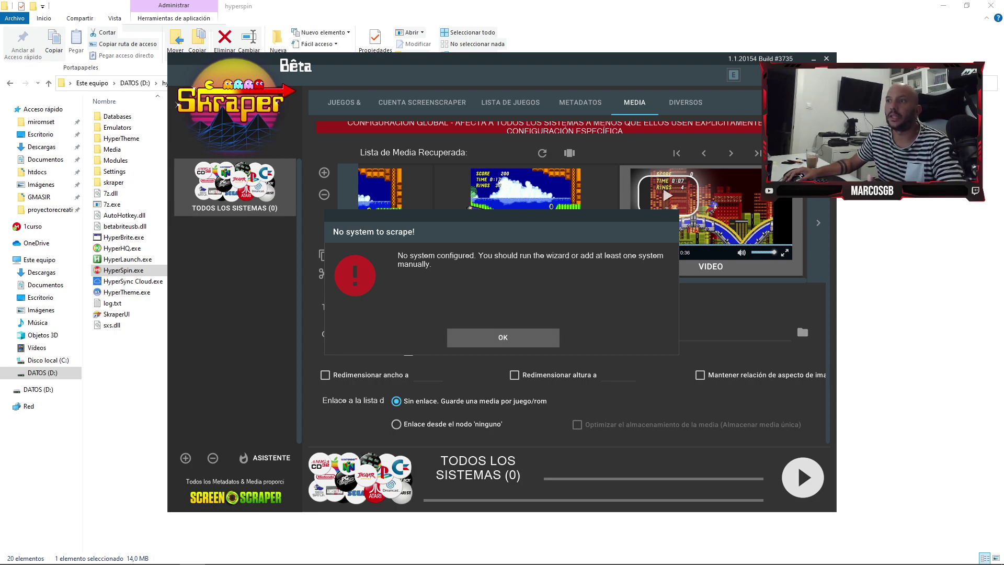
key(Return)
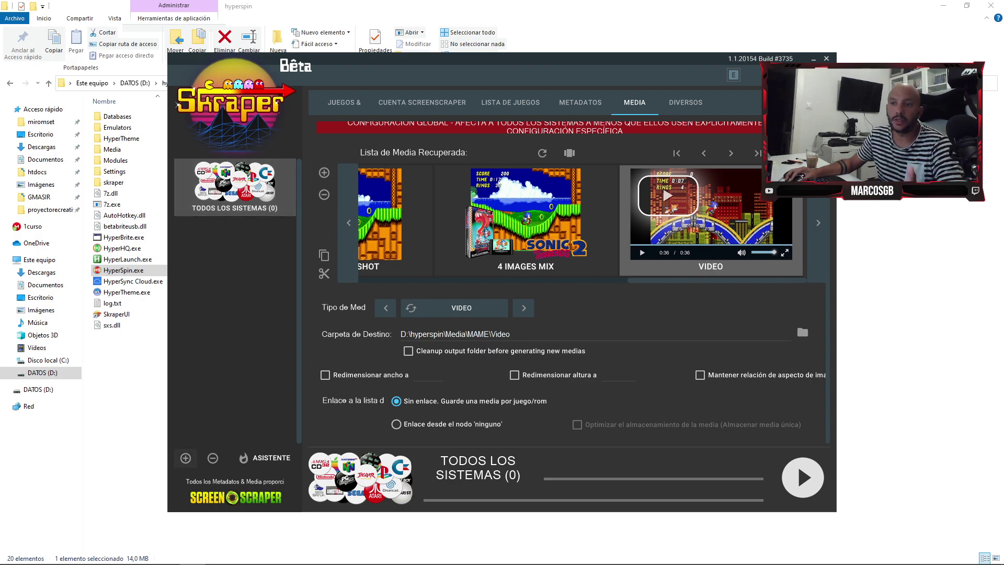
click(186, 457)
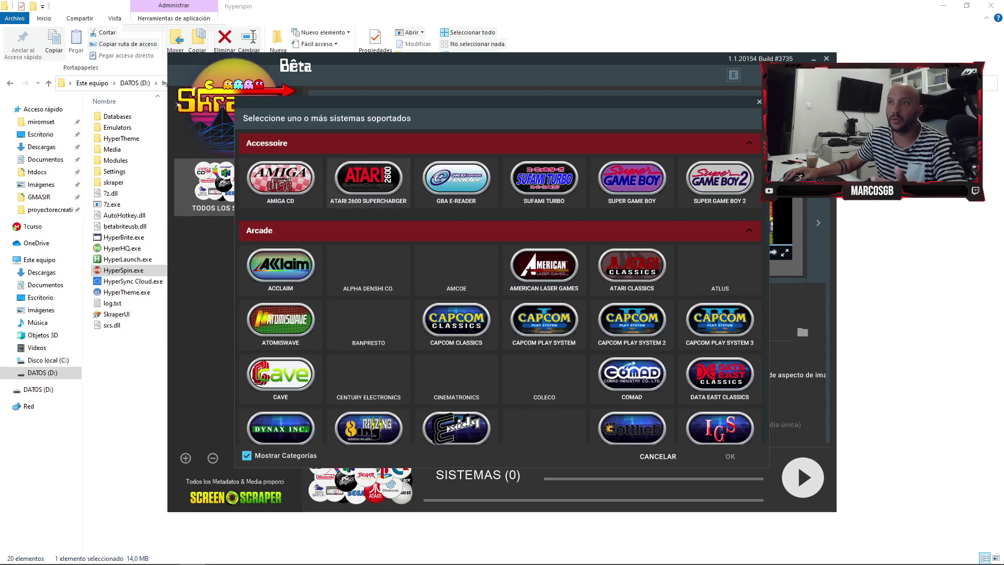
key(Escape)
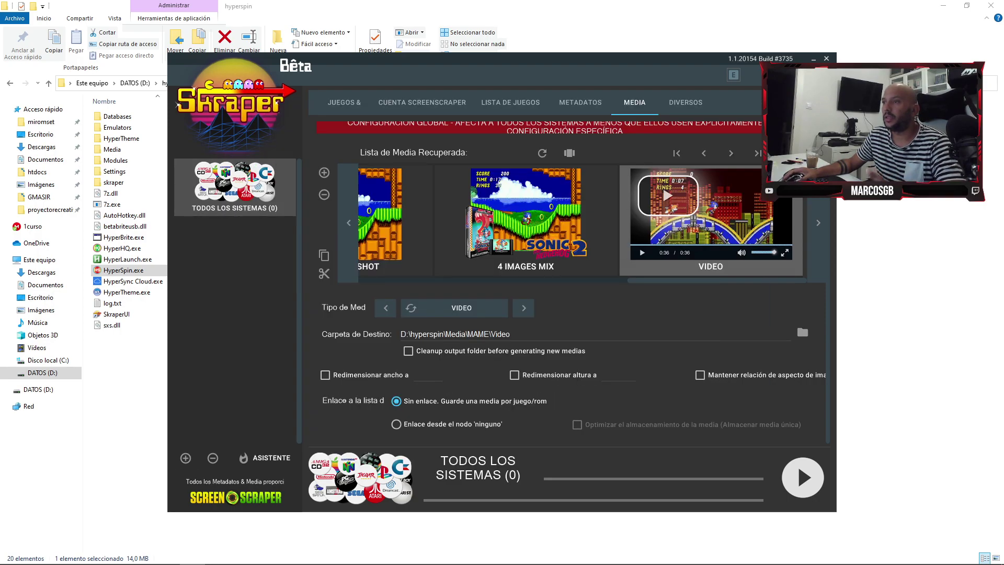
click(185, 458)
scroll(632, 245, down, 2)
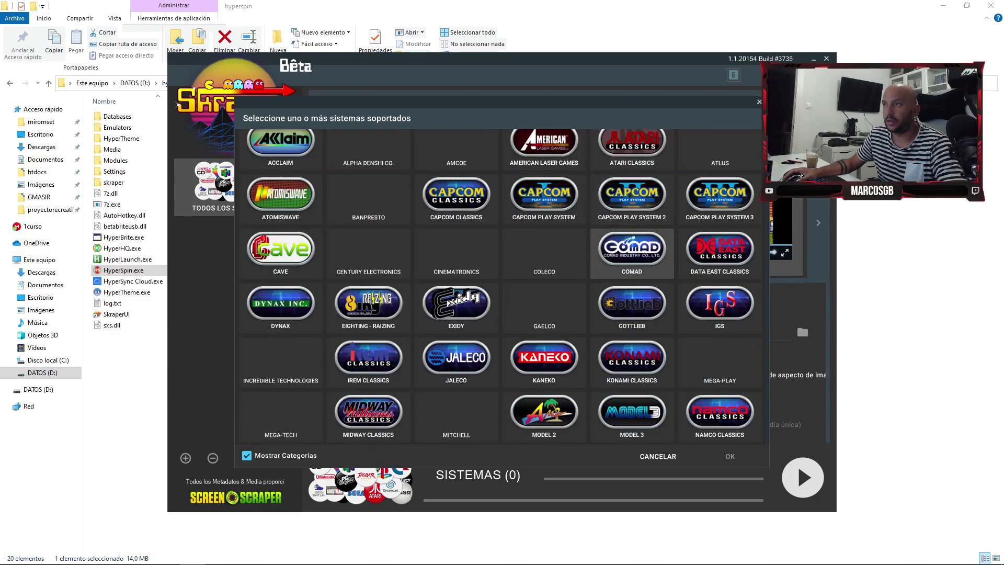
scroll(631, 251, down, 5)
key(Escape)
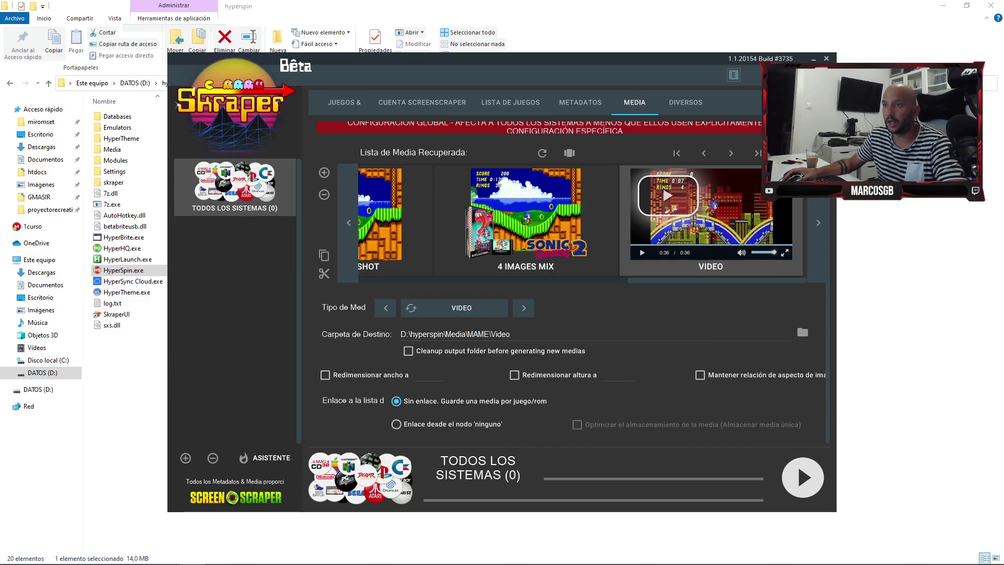
- Add a seventh media entry of type Image and set its image kind to Logo Acero
click(324, 173)
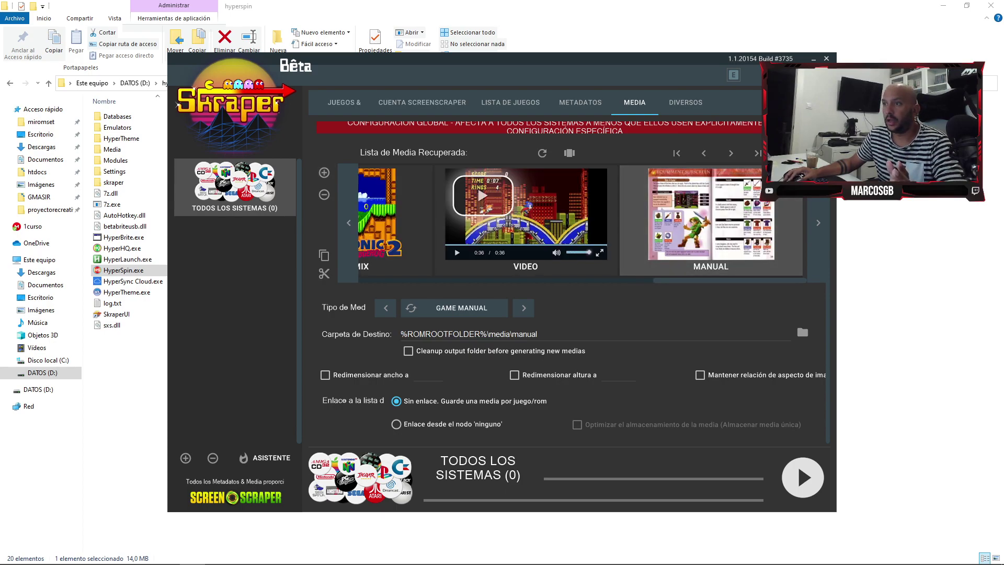
click(523, 308)
click(523, 308)
key(Right)
key(Right)
key(Right)
key(Right)
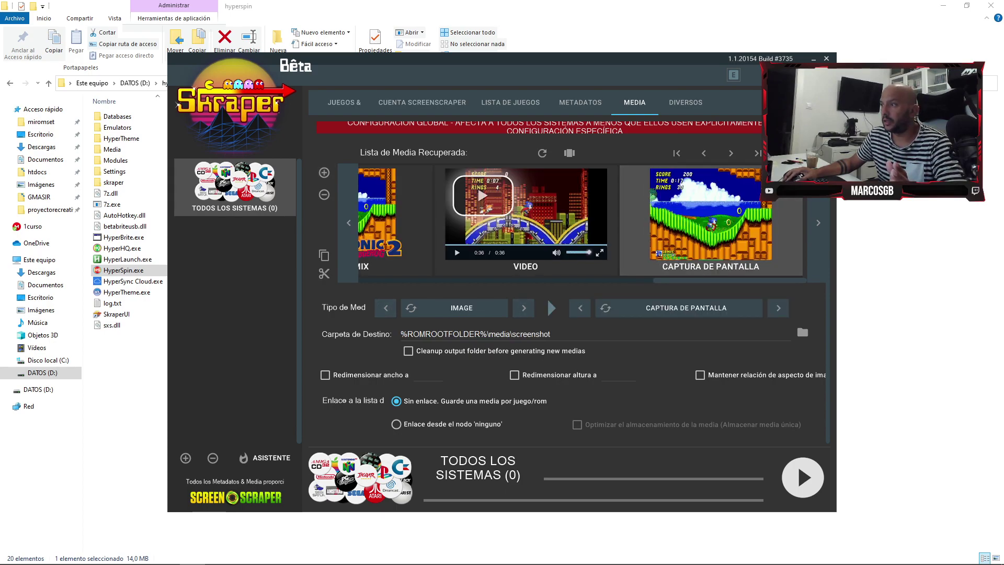
key(Right)
key(Right)
key(Right)
key(Right)
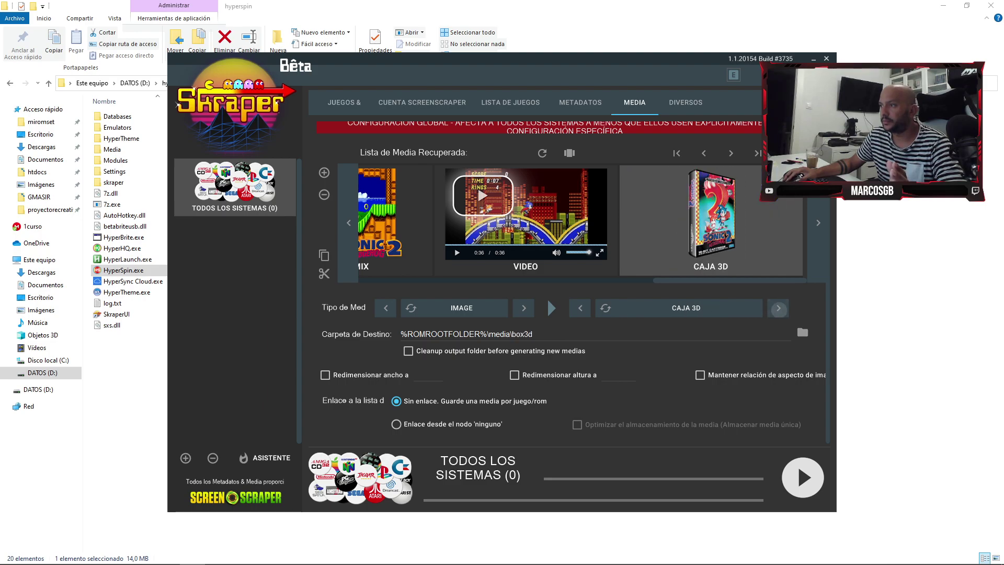
key(Right)
key(Right)
key(Right)
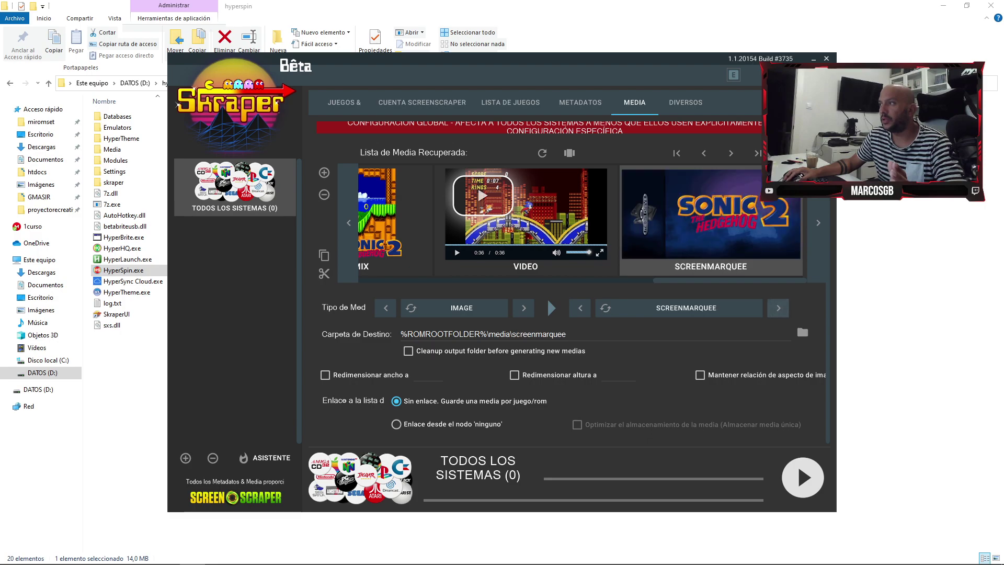
key(Right)
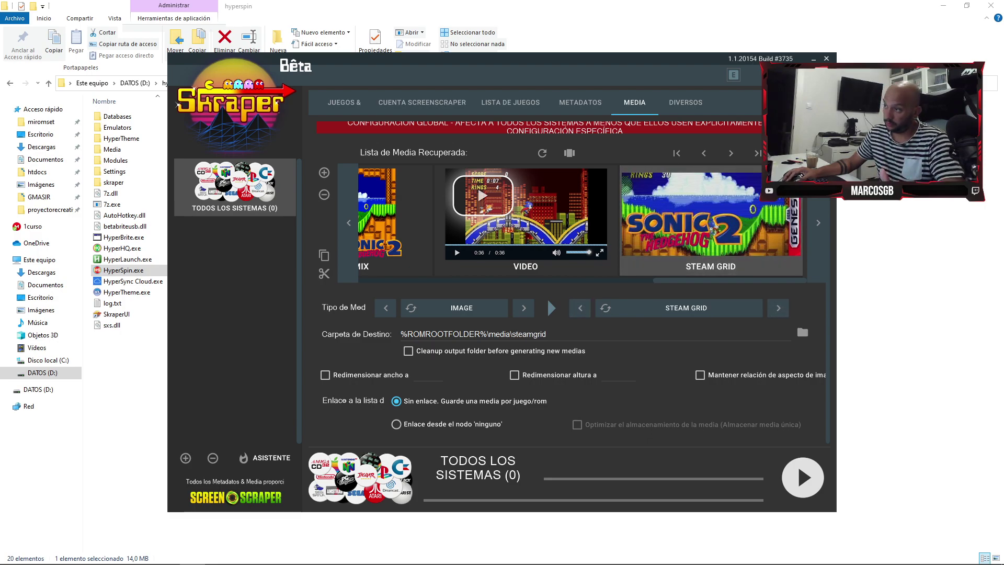
key(Right)
key(Right)
key(Right)
key(Right)
key(Right)
key(Right)
key(Right)
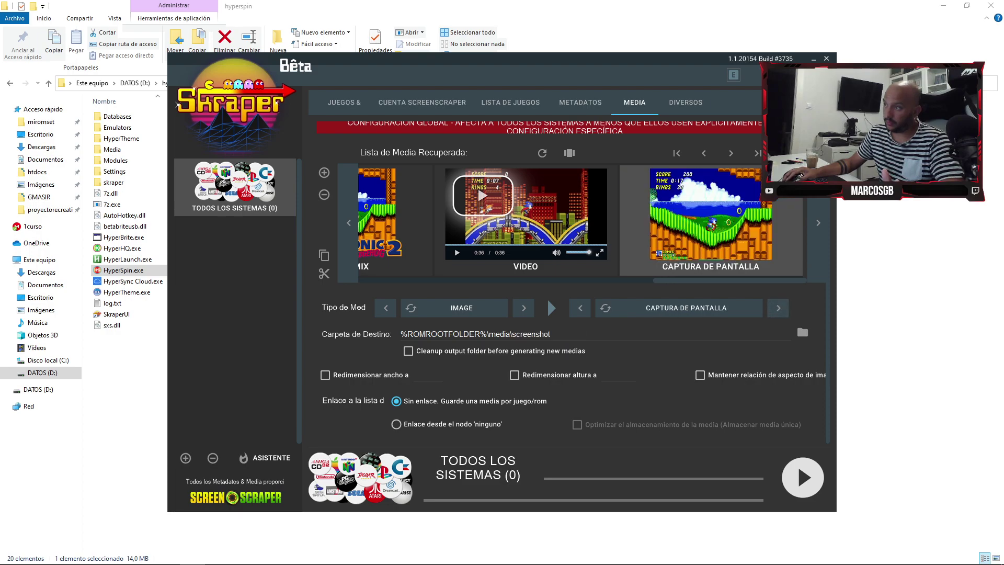
key(Right)
key(Right)
key(Right)
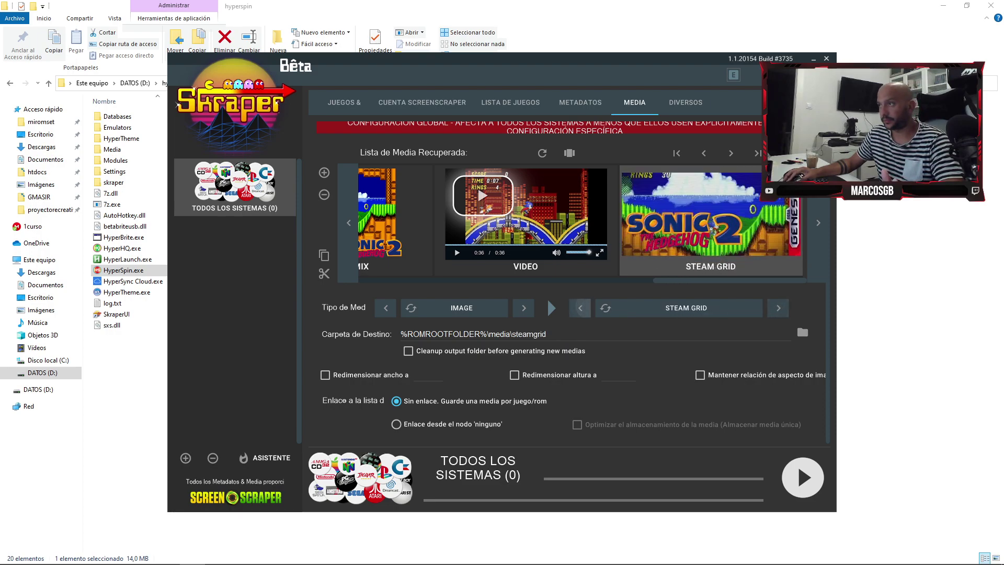
key(Right)
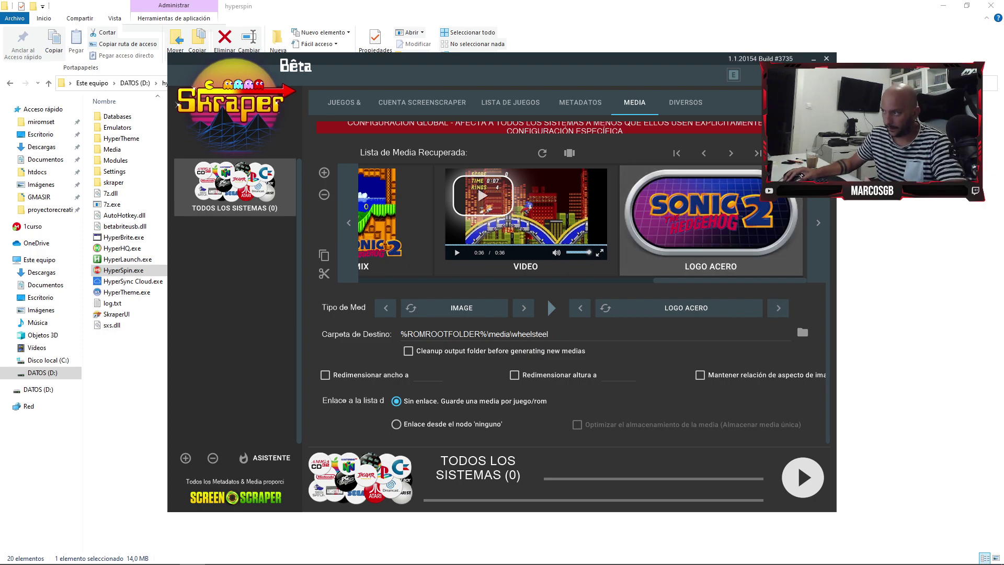
- Set the Logo Acero entry's destination folder to D:\hyperspin\Media\MAME\Images\Wheel
click(803, 333)
scroll(503, 293, down, 3)
scroll(503, 308, up, 2)
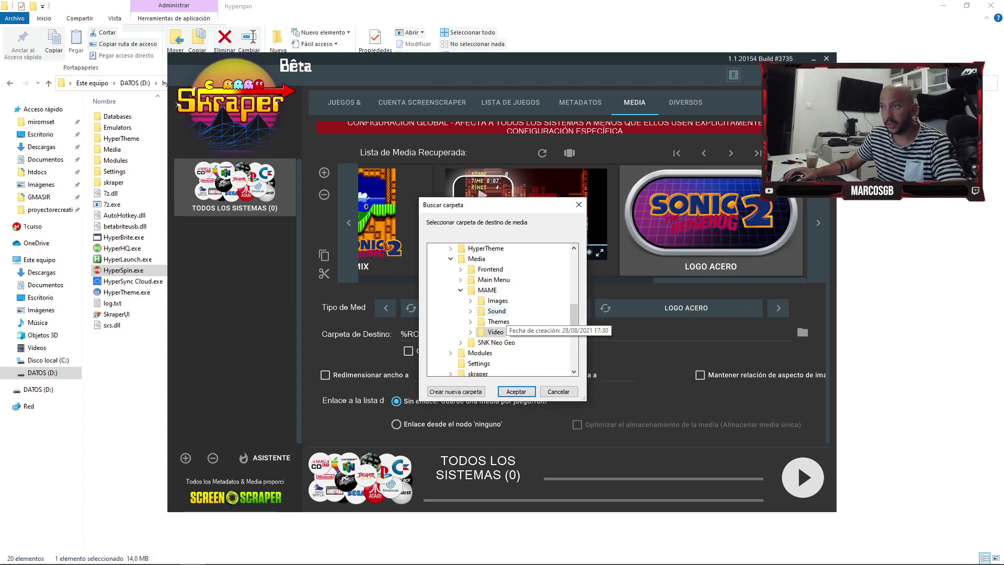
click(470, 301)
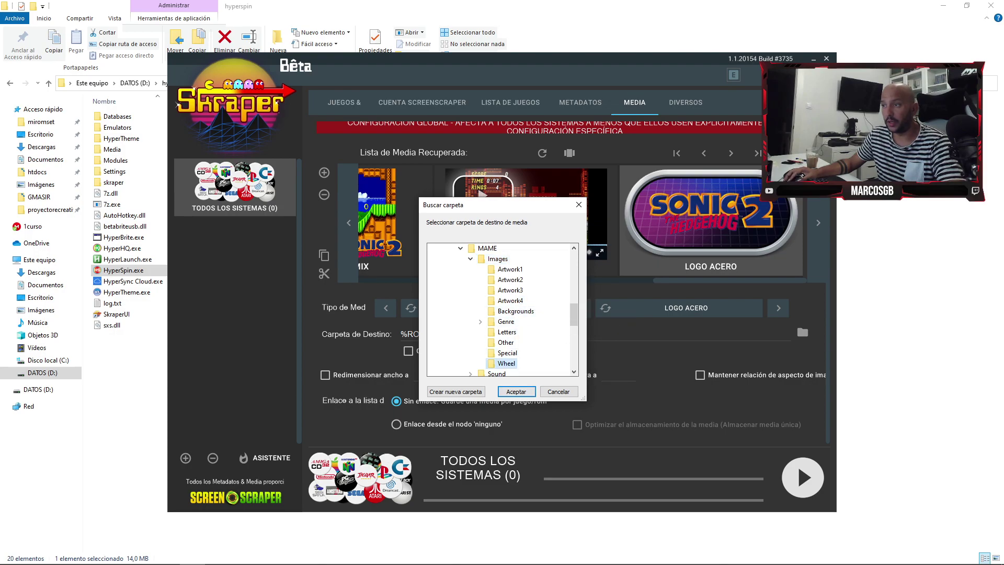
click(506, 363)
click(516, 391)
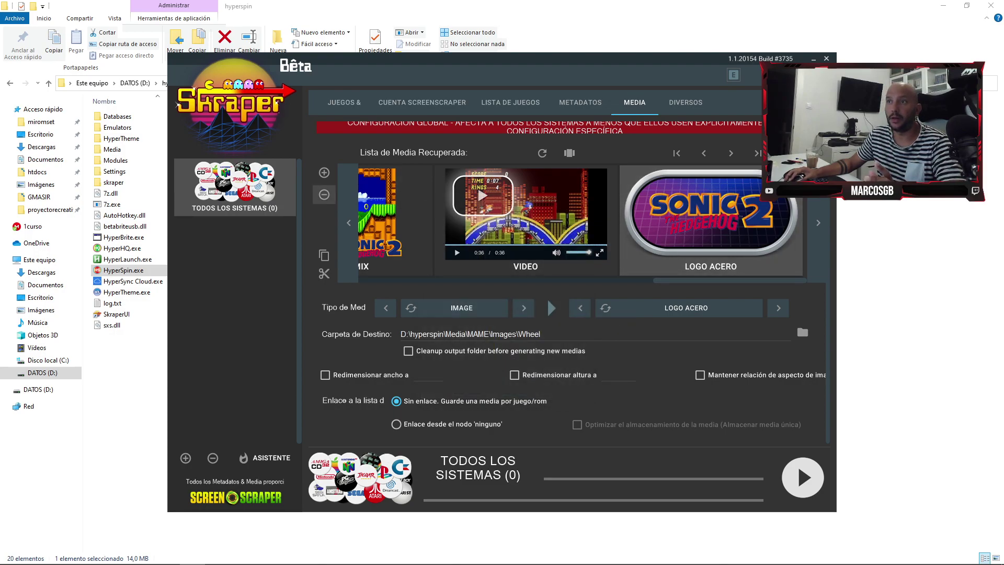
- Review the configured media entries back to the start of the list and check the Logo Acero entry's destination path
click(704, 153)
click(703, 152)
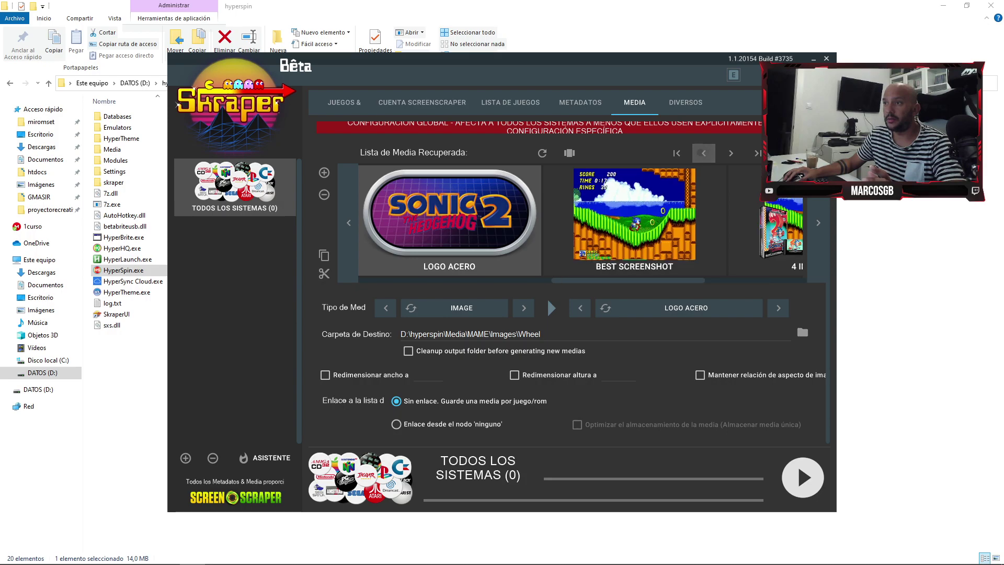
click(703, 153)
click(703, 153)
click(704, 153)
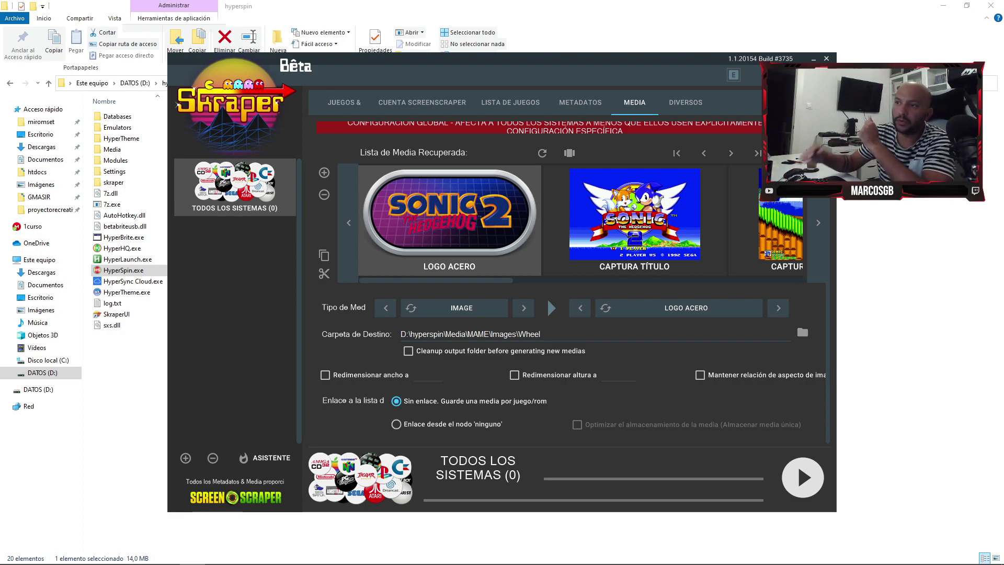
key(ctrl+a)
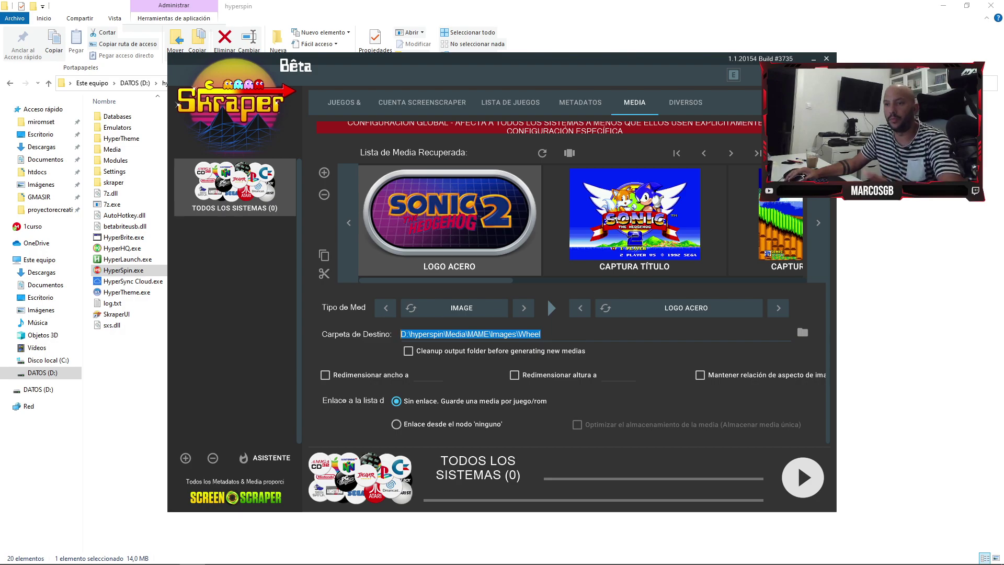
- Add the Neo-Geo system from the Console & Arcade category to the systems to scrape
click(185, 458)
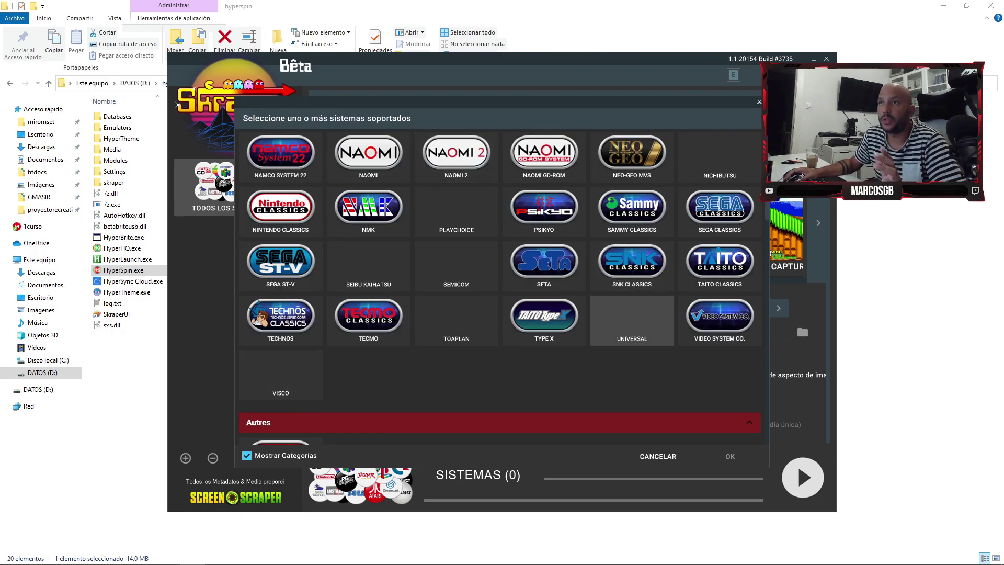
scroll(631, 320, down, 3)
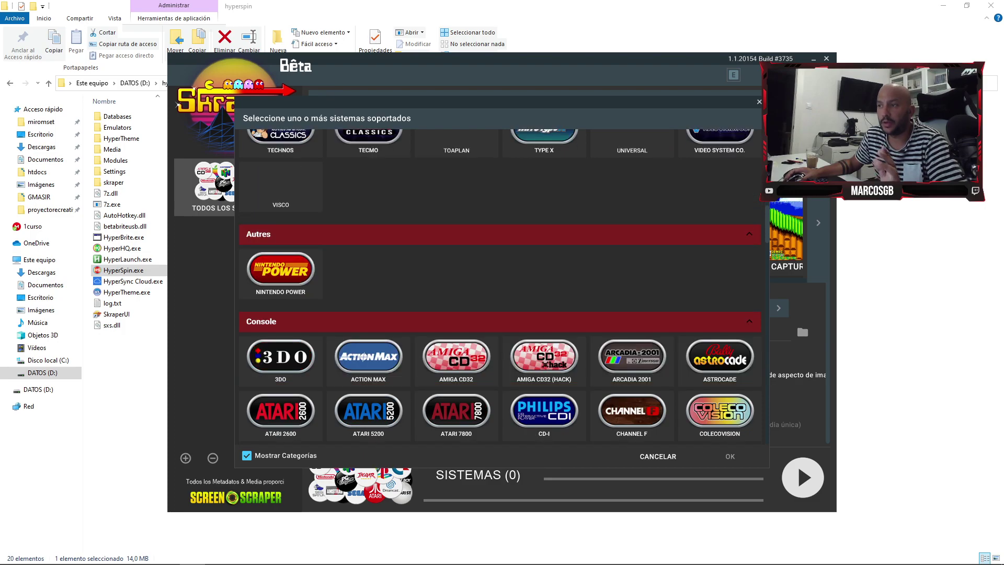
scroll(632, 321, down, 13)
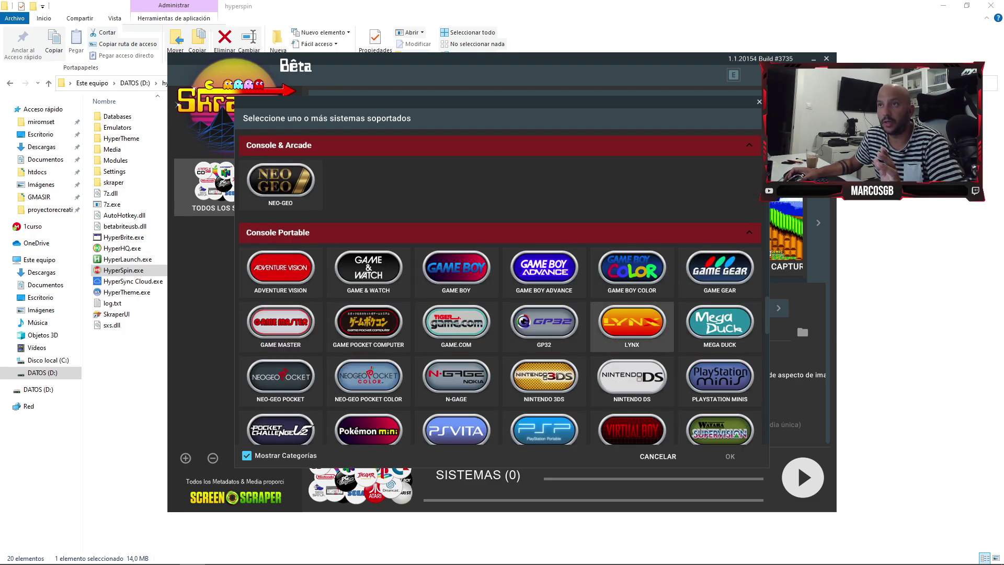
scroll(280, 245, up, 1)
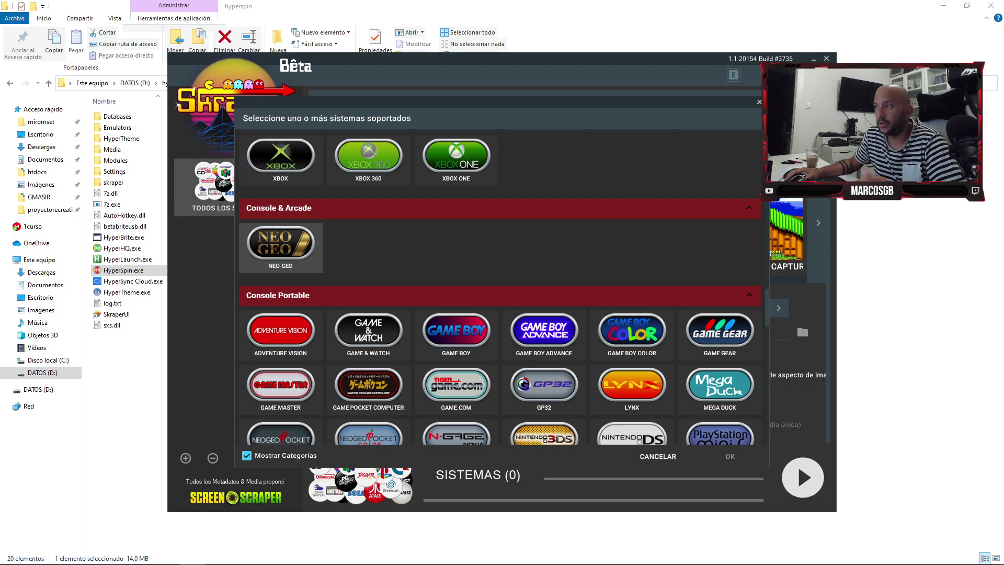
scroll(280, 246, down, 2)
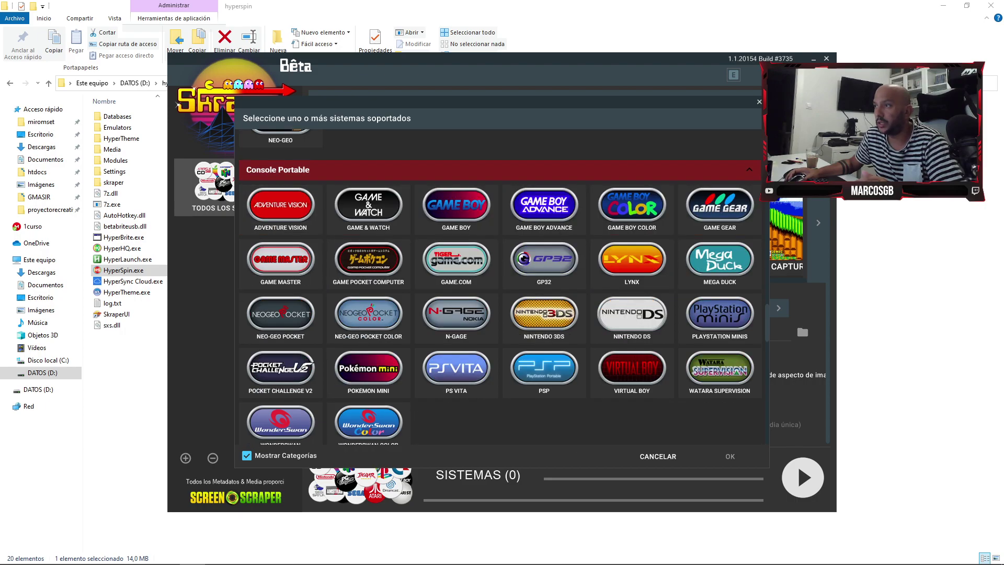
scroll(280, 246, down, 5)
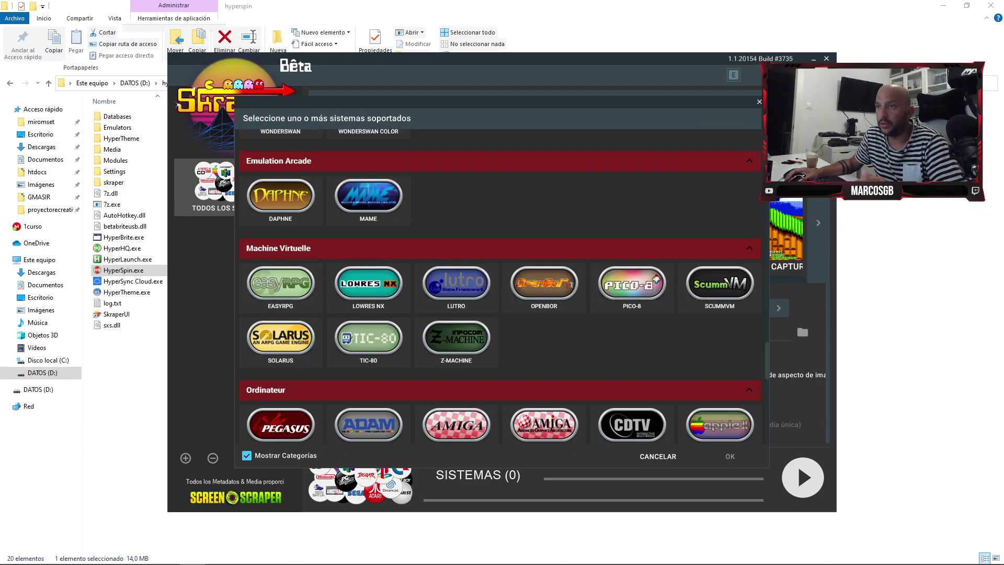
scroll(280, 245, down, 3)
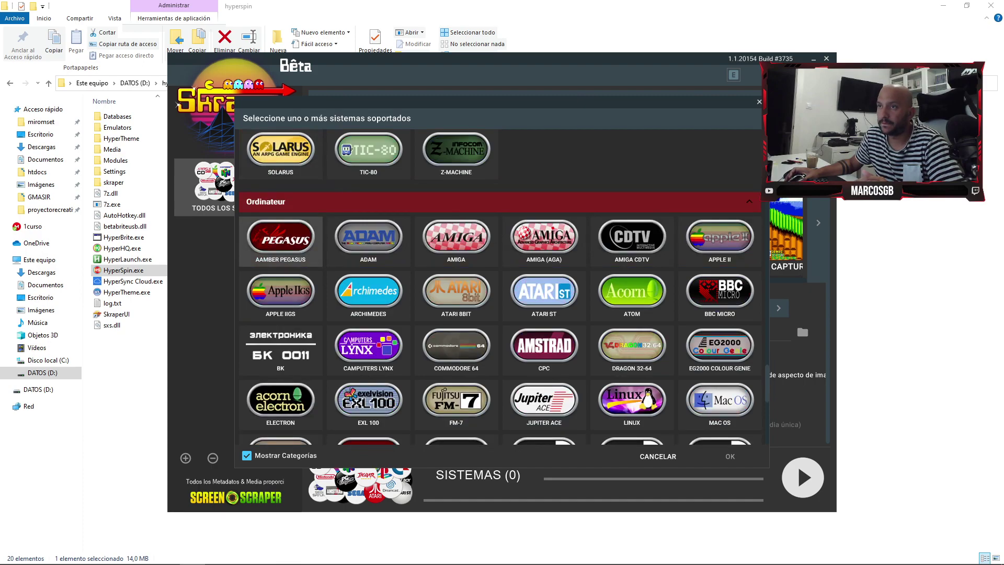
scroll(281, 246, up, 10)
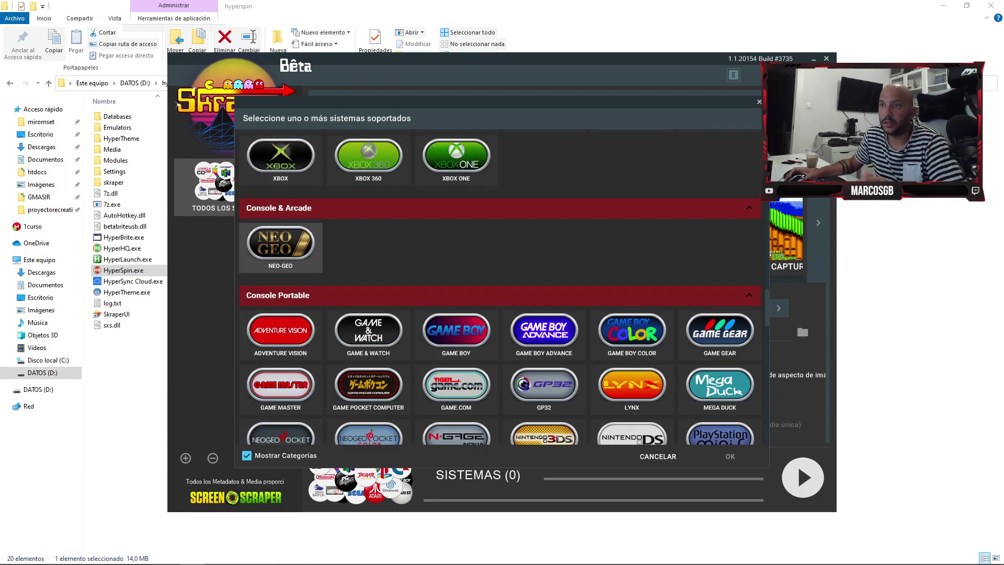
click(280, 246)
click(730, 456)
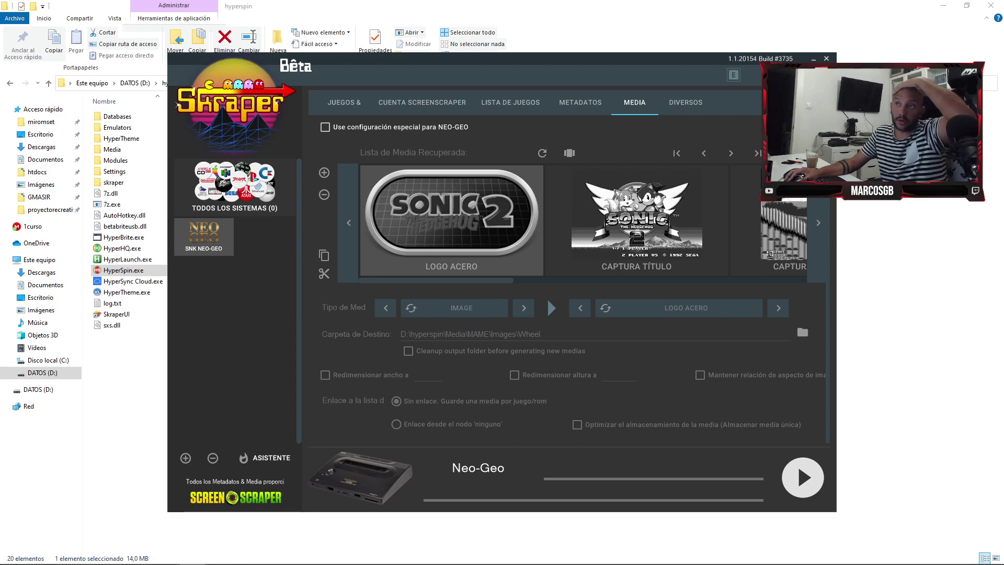
- Enable the special media configuration for Neo-Geo and set Logo Acero's destination folder to D:\hyperspin\Media\SNK Neo Geo\Images\Wheel
click(325, 127)
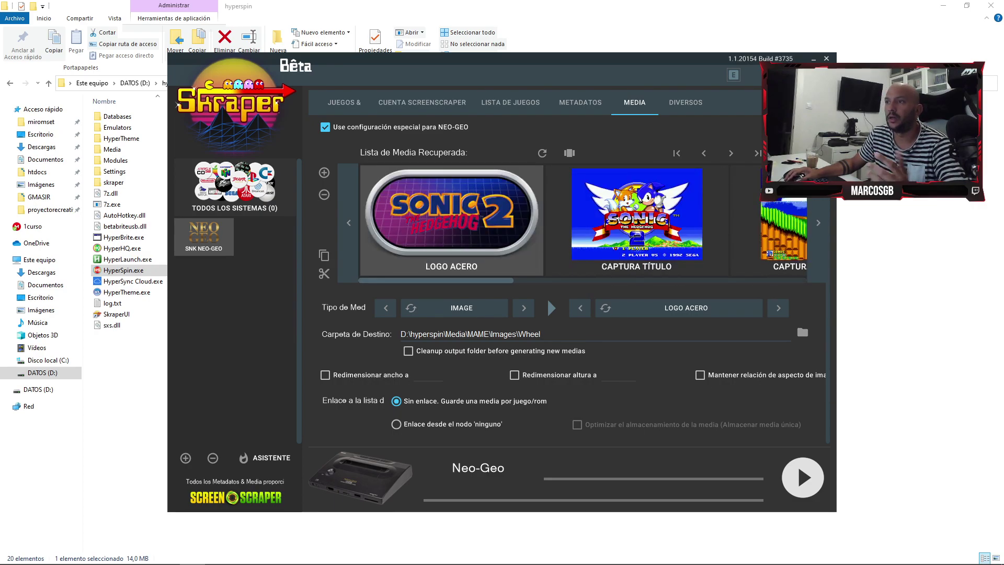
click(802, 332)
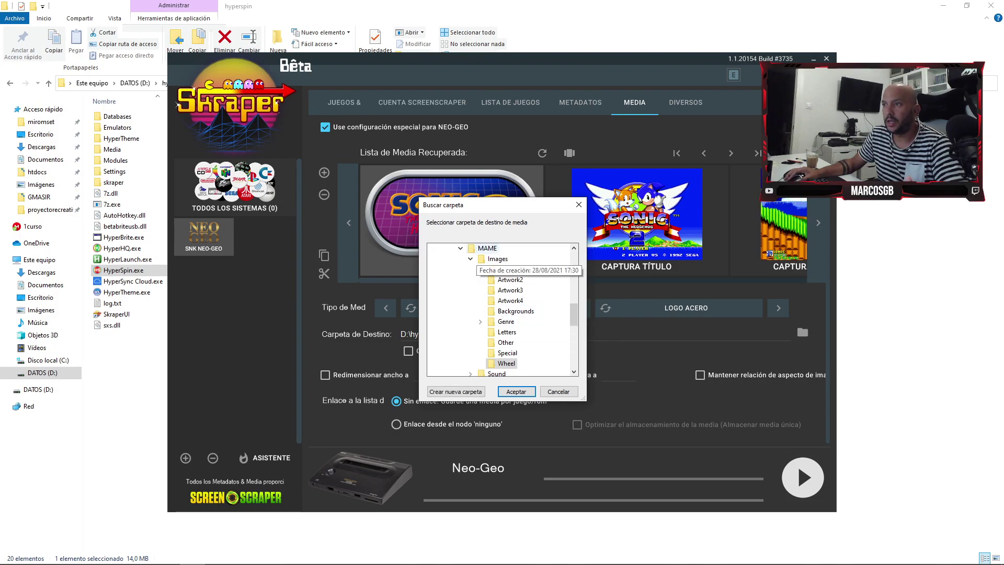
click(479, 249)
click(482, 258)
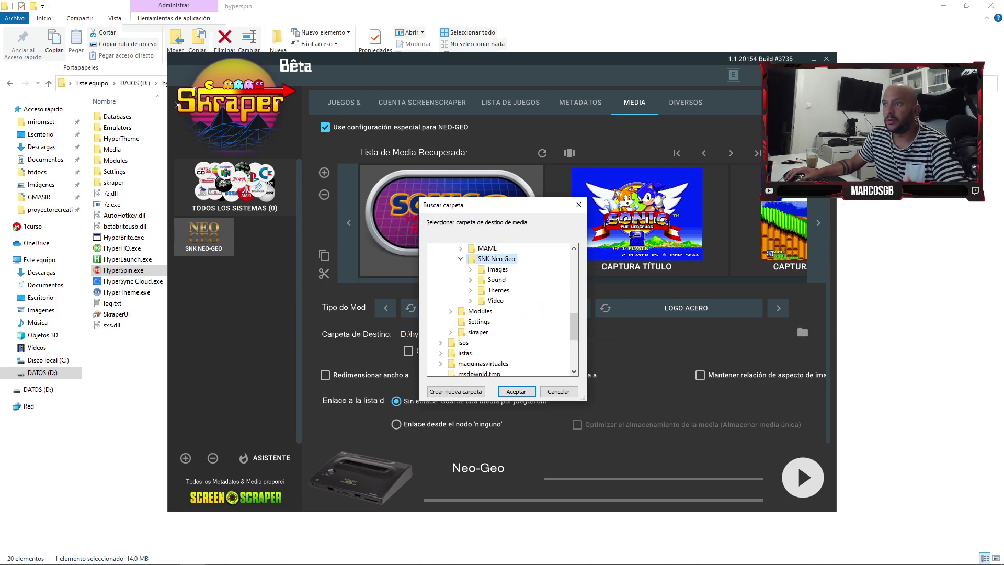
click(497, 269)
click(509, 258)
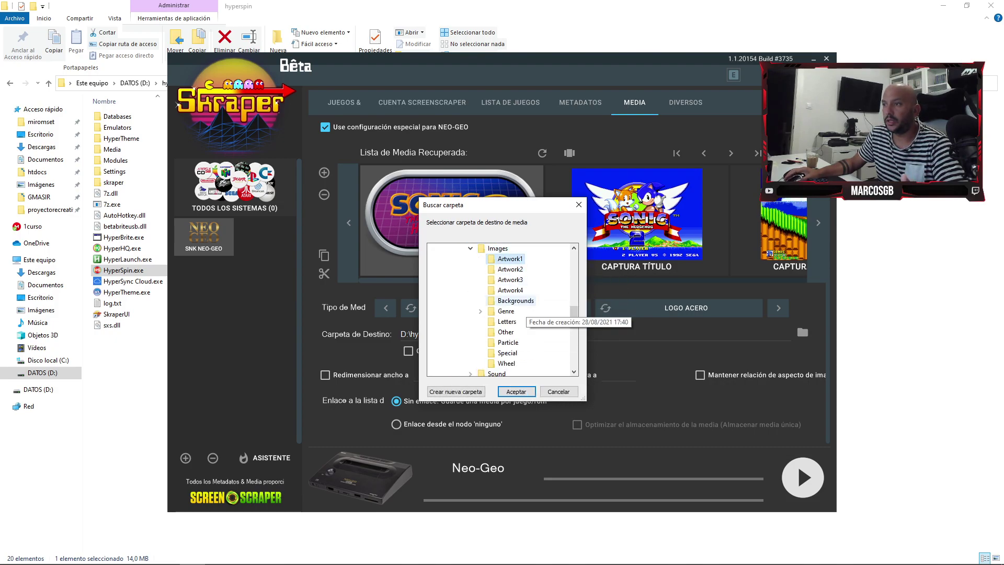
click(510, 268)
click(516, 391)
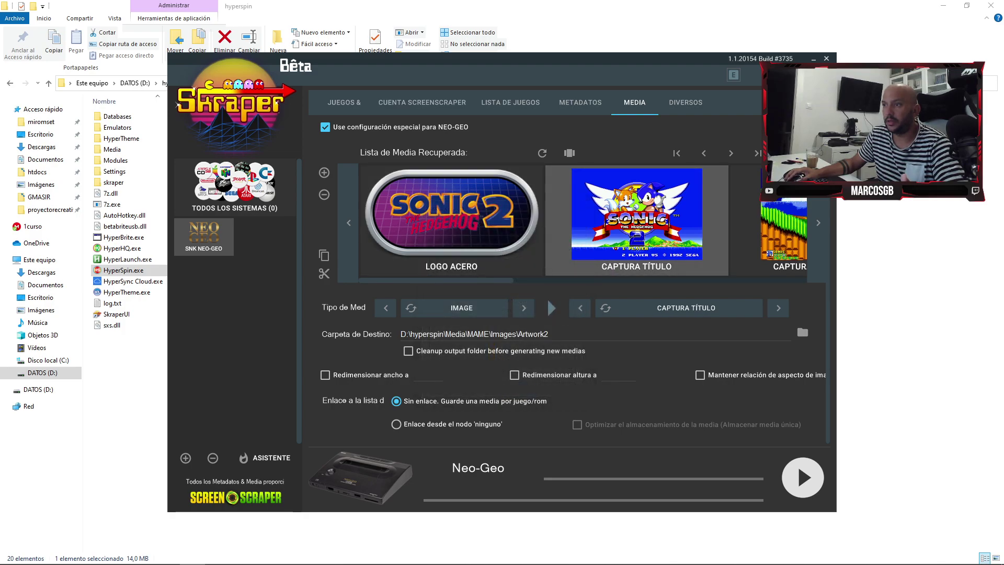
- Under D:\hyperspin\Media\SNK Neo Geo\Images, set Captura Título's destination to Artwork1 and Captura de Pantalla's destination to Artwork2
click(801, 332)
click(510, 258)
click(516, 391)
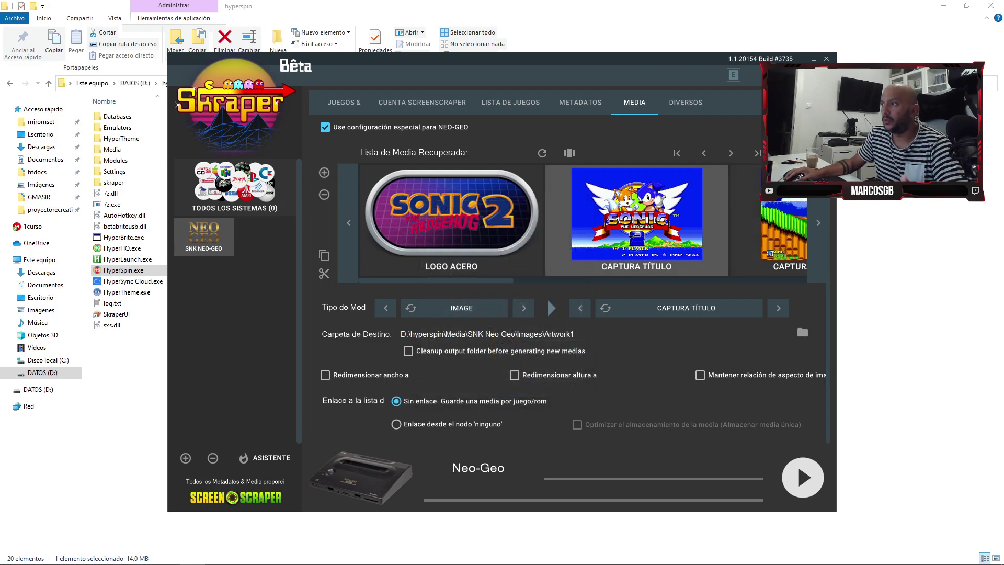
click(784, 225)
click(801, 332)
click(511, 373)
click(516, 391)
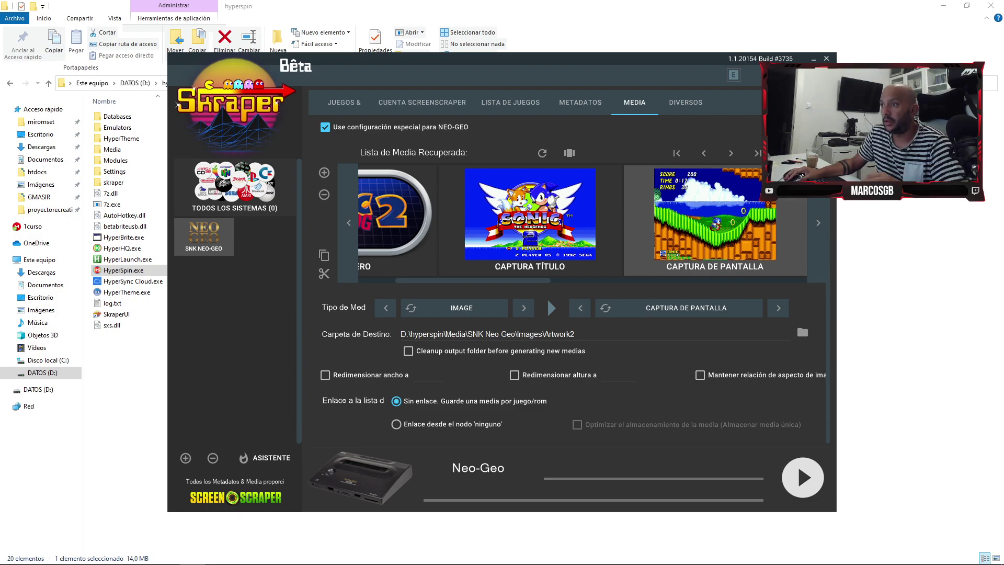
- Copy the SNK Neo Geo\Images base path and set Fan Art's destination to D:\hyperspin\Media\SNK Neo Geo\Images\Artwork3
drag(542, 334, 400, 334)
key(ctrl+c)
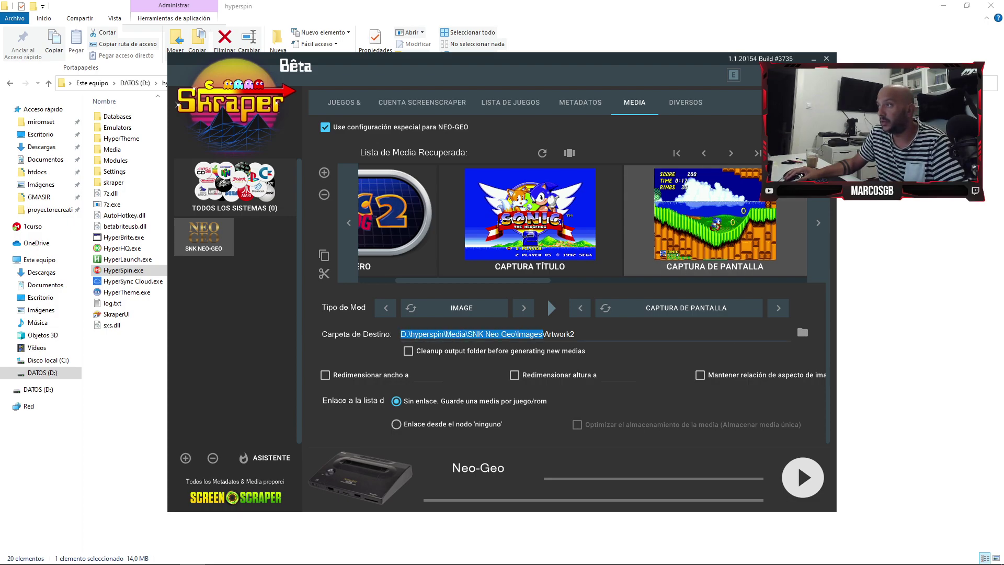
click(818, 222)
key(ctrl+a)
text(D:\hyperspin\Media\SNK Neo Geo\Images\Artwork3)
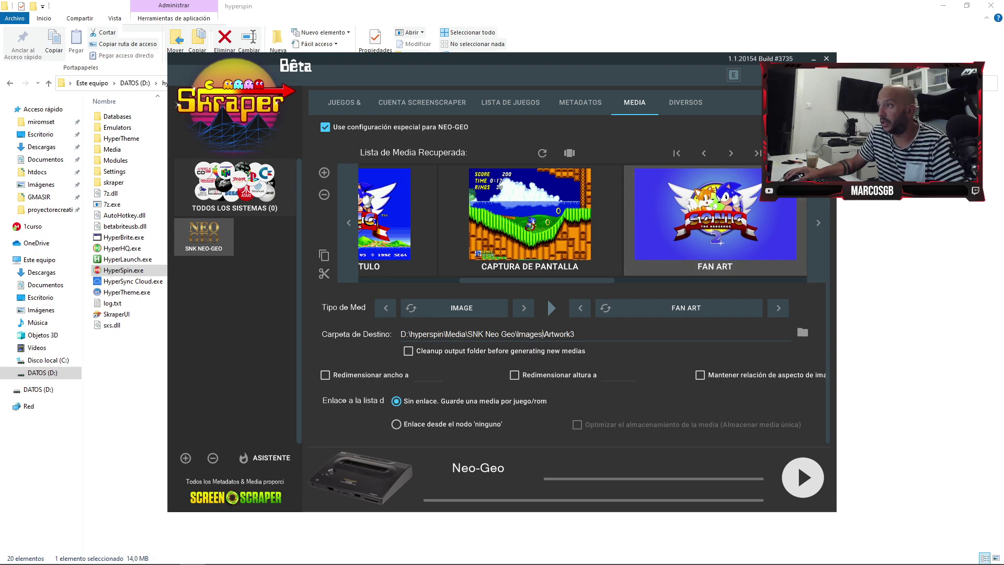
- Set Best Screenshot's destination to D:\hyperspin\Media\SNK Neo Geo\Images\Artwork4 and replace the base path of 4 Images Mix with D:\hyperspin\Media\SNK Neo Geo\Images
click(818, 222)
drag(517, 334, 400, 334)
key(ctrl+v)
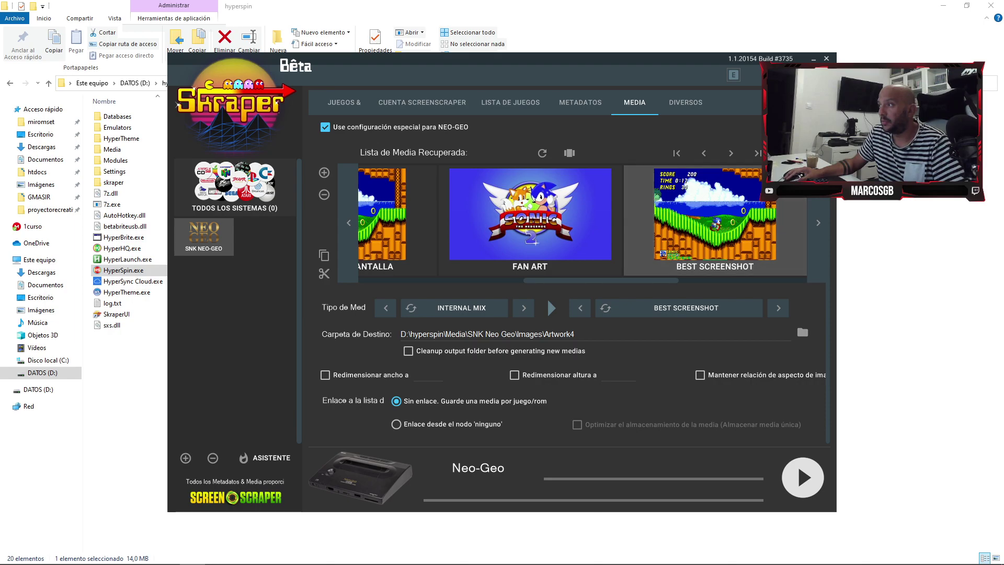
click(818, 223)
drag(517, 334, 400, 334)
key(ctrl+v)
- Set the Video entry's destination folder to D:\hyperspin\Media\SNK Neo Geo\Video
click(818, 222)
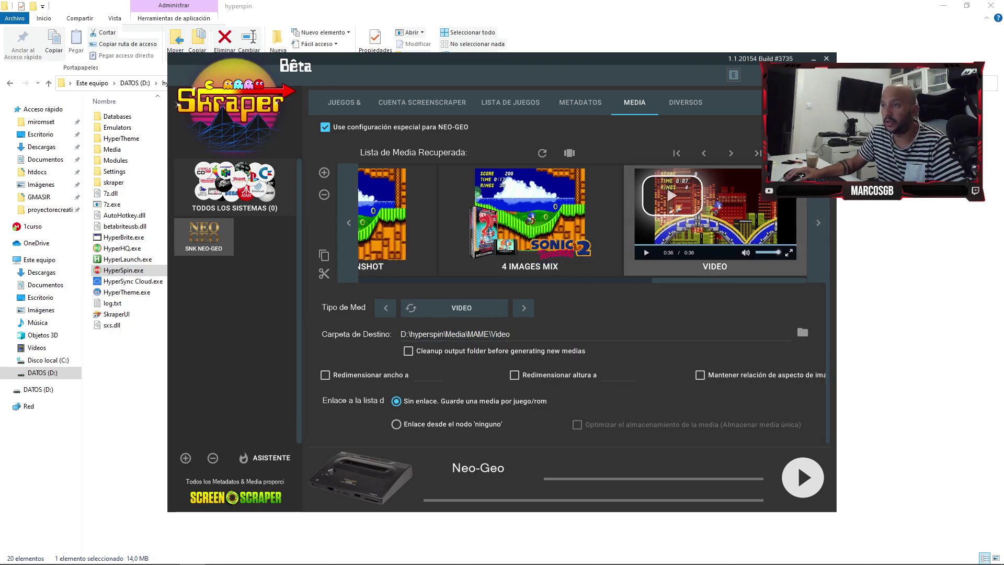
key(shift+Home)
key(ctrl+v)
key(BackSpace)
key(BackSpace)
key(BackSpace)
key(BackSpace)
key(BackSpace)
key(BackSpace)
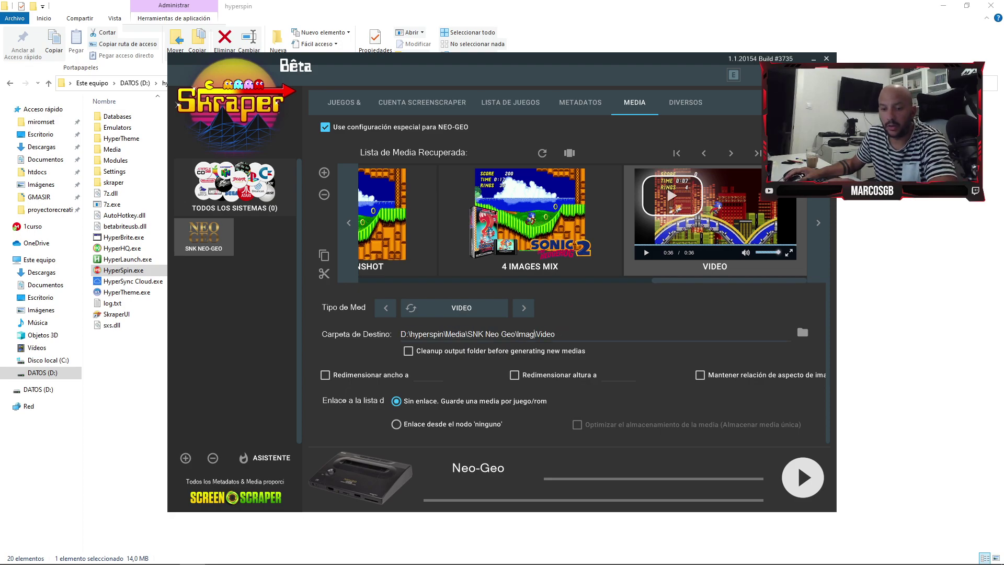
key(BackSpace)
key(BackSpace)
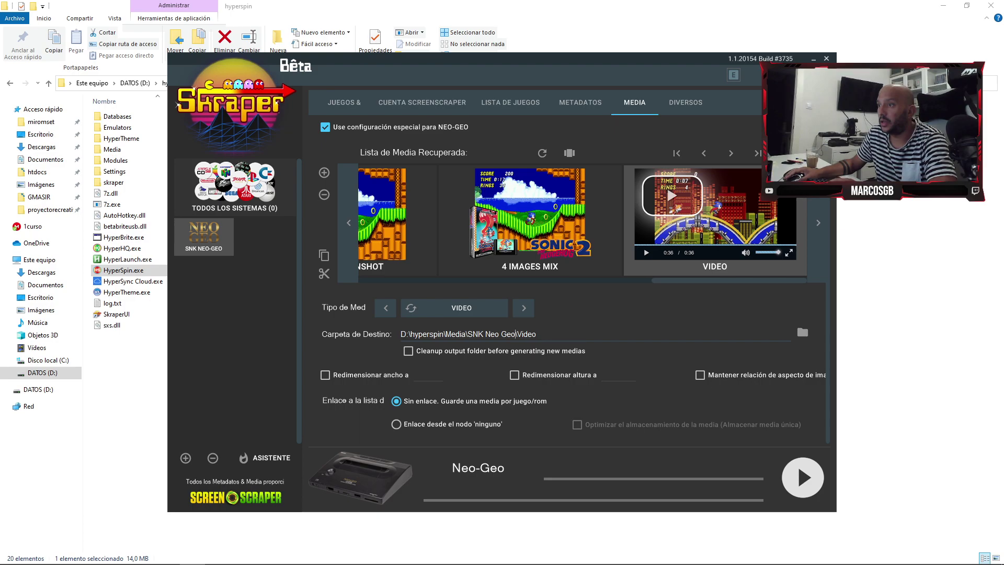
click(817, 222)
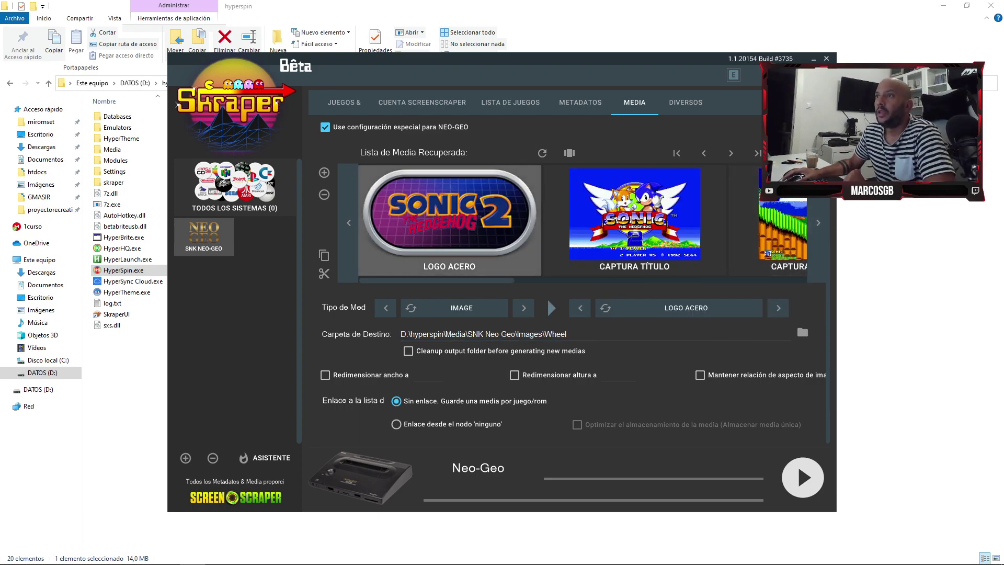
- Open Neo-Geo's games and ROMs settings and copy a screenshot with the Media heading outlined by a red rectangle
click(344, 102)
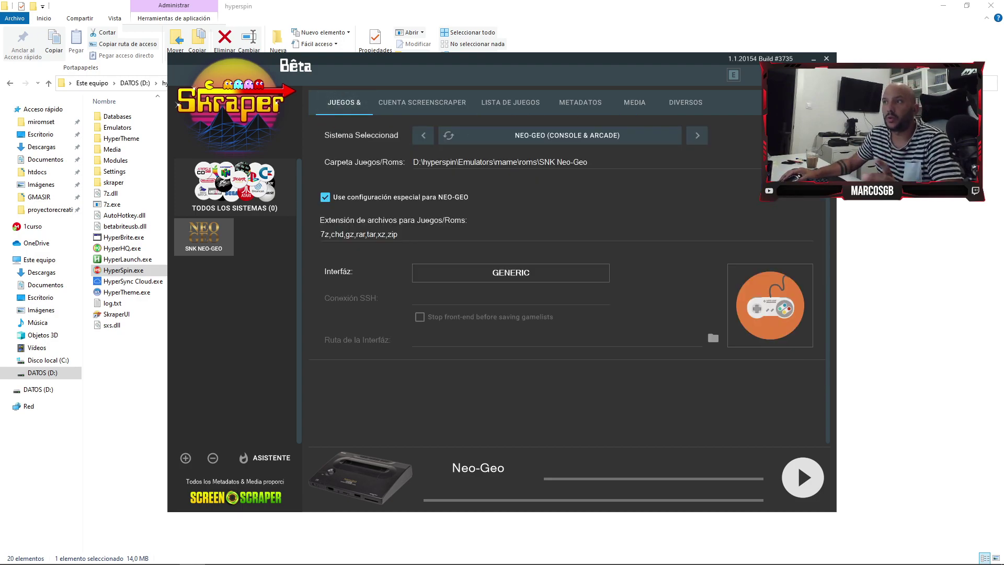
key(ctrl+a)
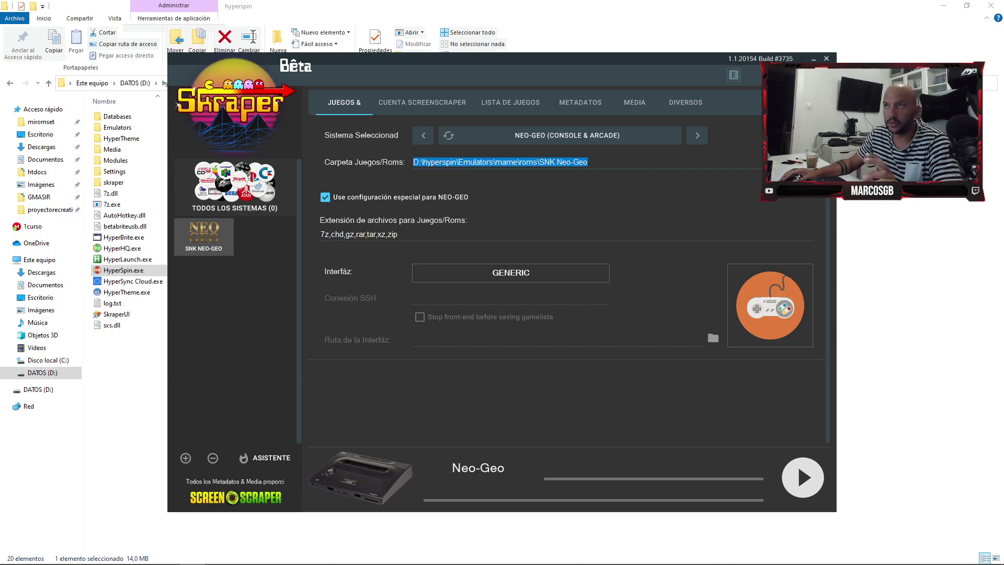
key(Print)
drag(798, 308, 924, 404)
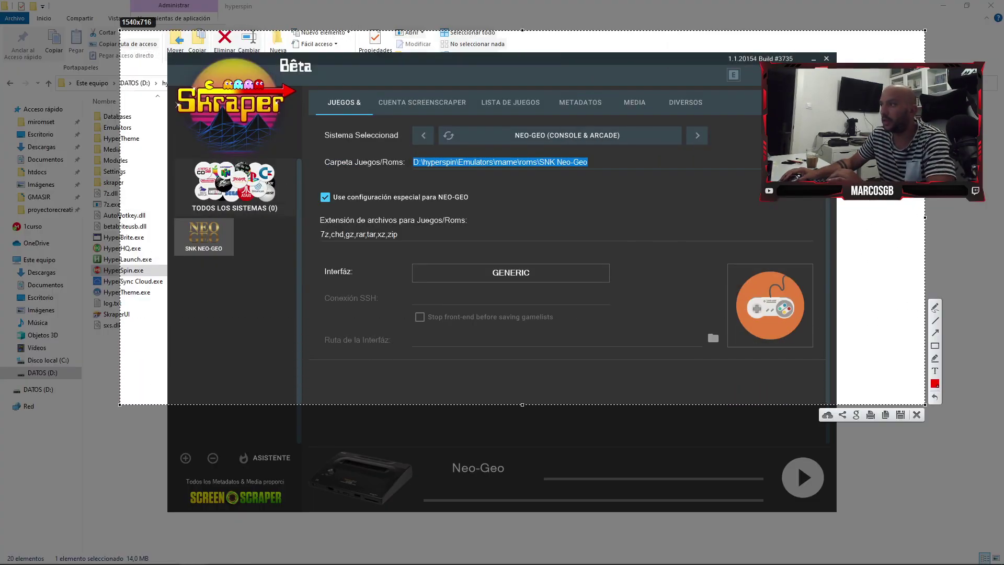
drag(613, 91, 661, 118)
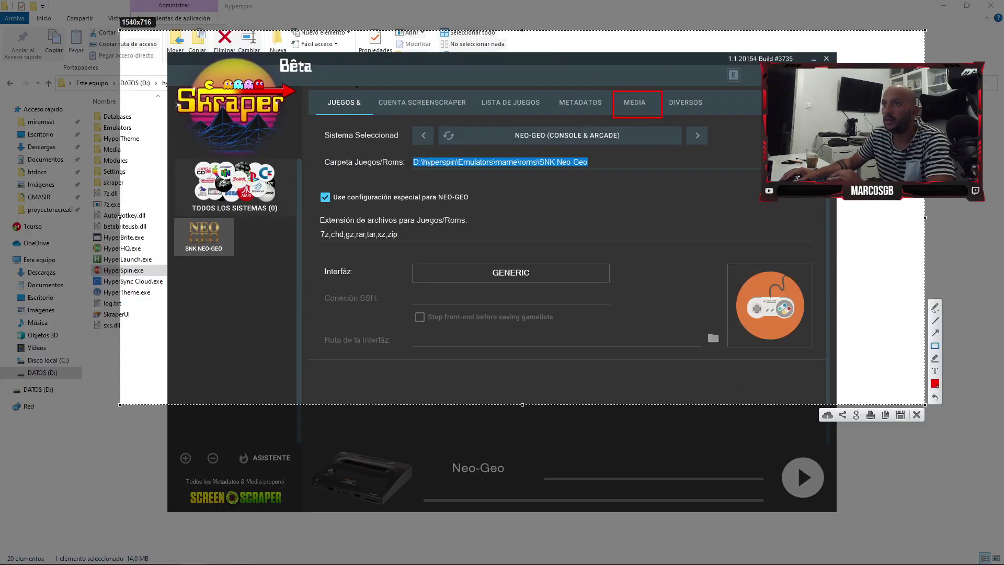
key(ctrl+c)
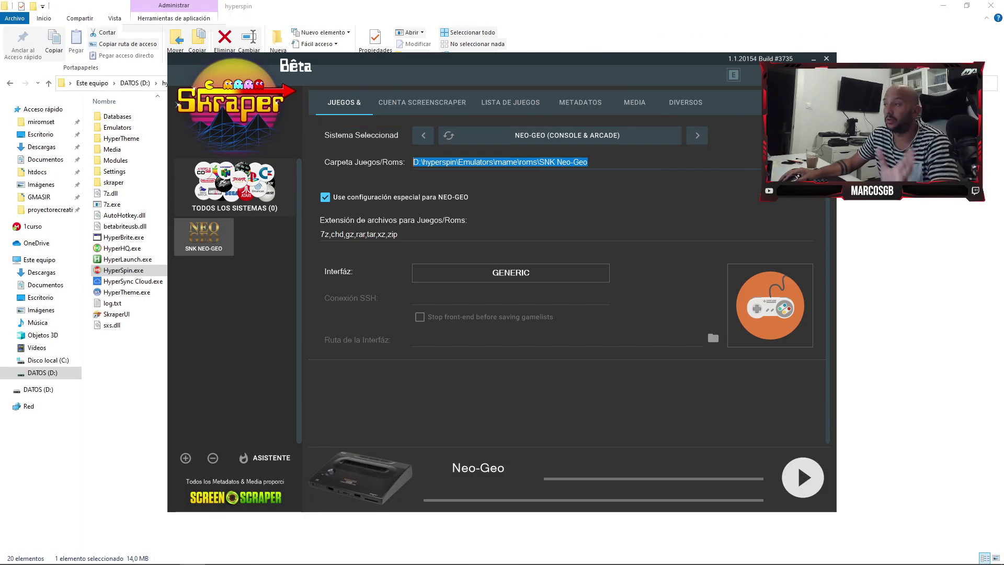
- Browse for Neo-Geo's ROM folder and inspect the subfolders of hyperspin\Media\SNK Neo Geo
click(807, 161)
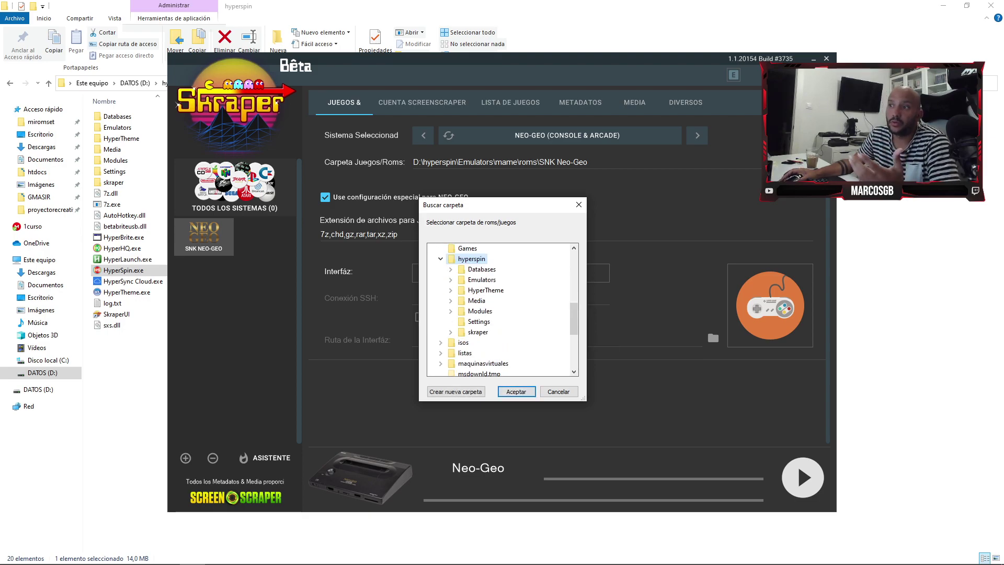
scroll(489, 333, down, 1)
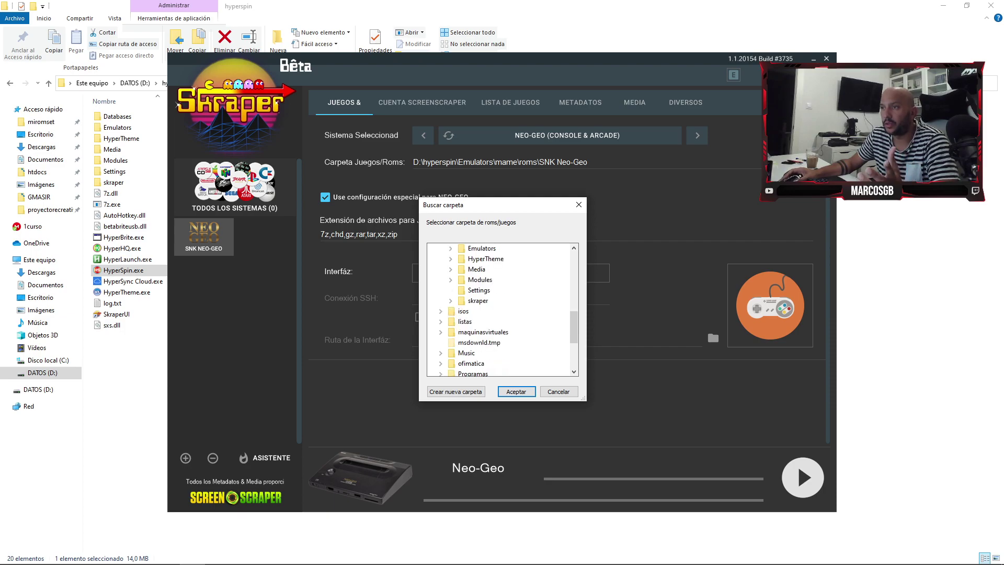
scroll(489, 284, up, 1)
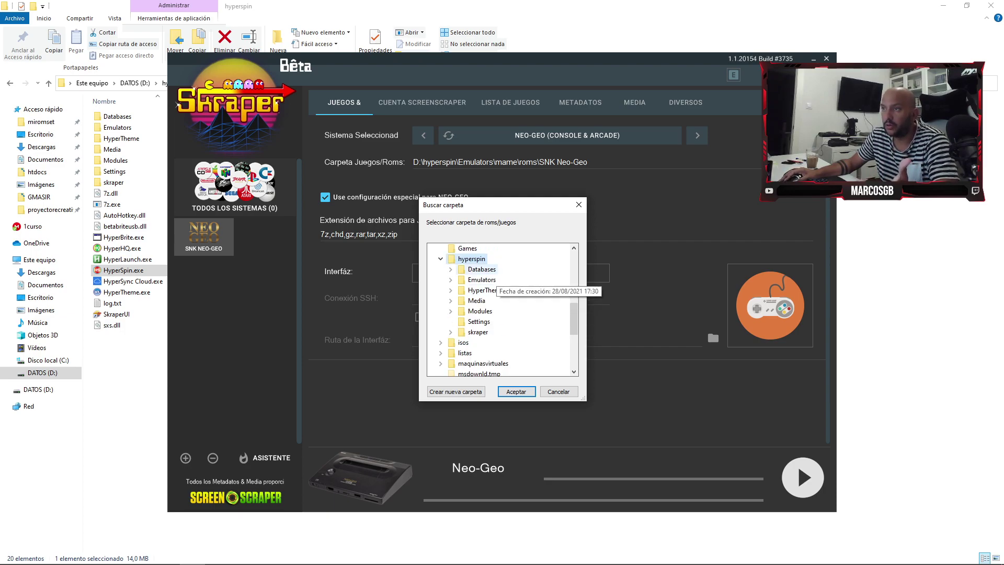
click(476, 300)
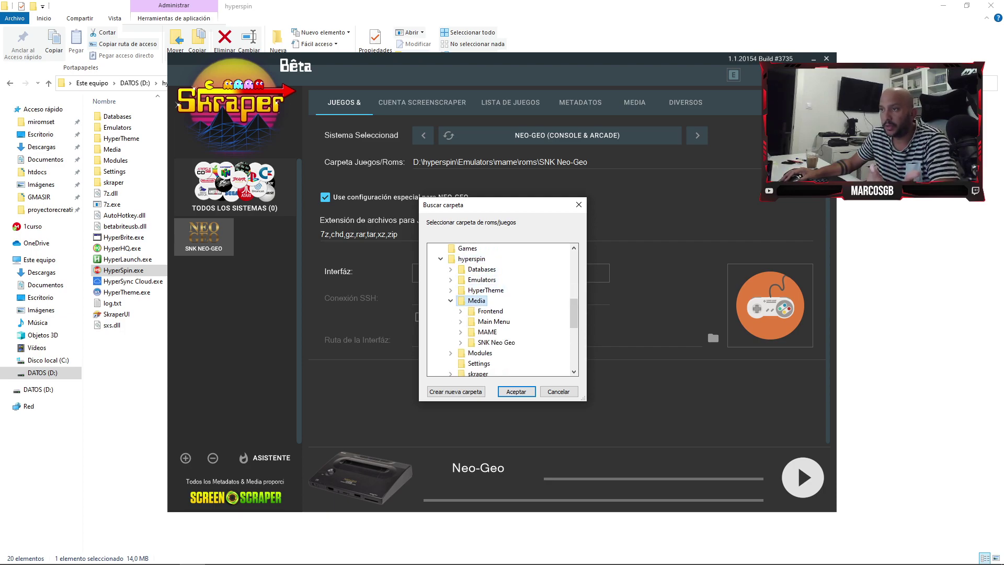
click(496, 343)
scroll(500, 308, down, 1)
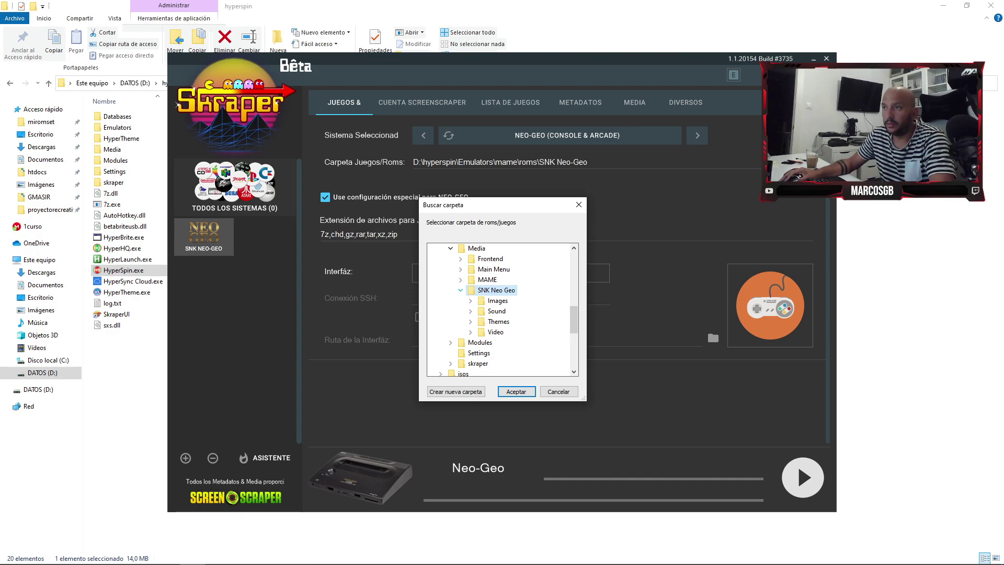
scroll(501, 309, up, 1)
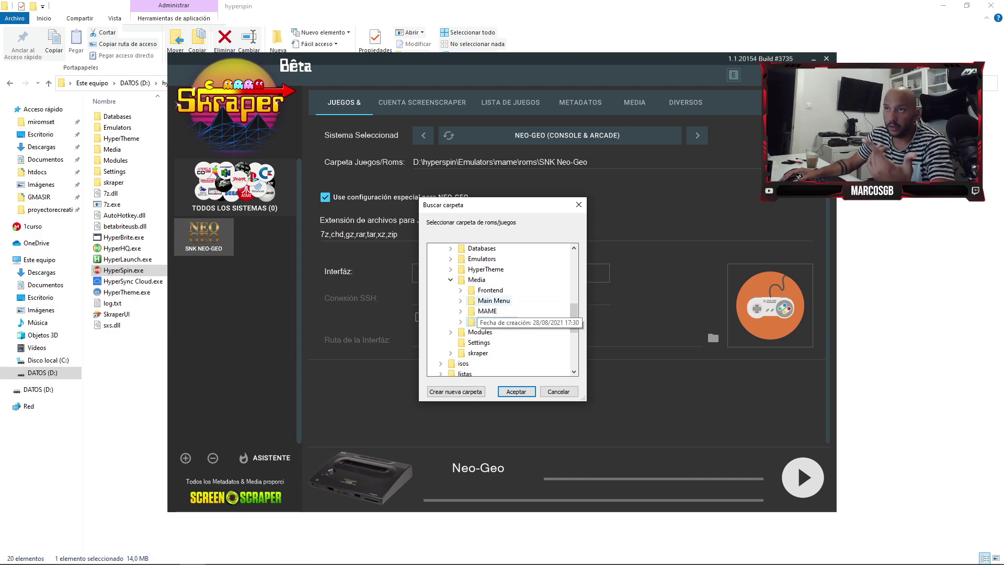
click(450, 280)
- Set Neo-Geo's games and ROMs folder to D:\hyperspin\Emulators\mame\roms\neogeo
scroll(471, 293, up, 1)
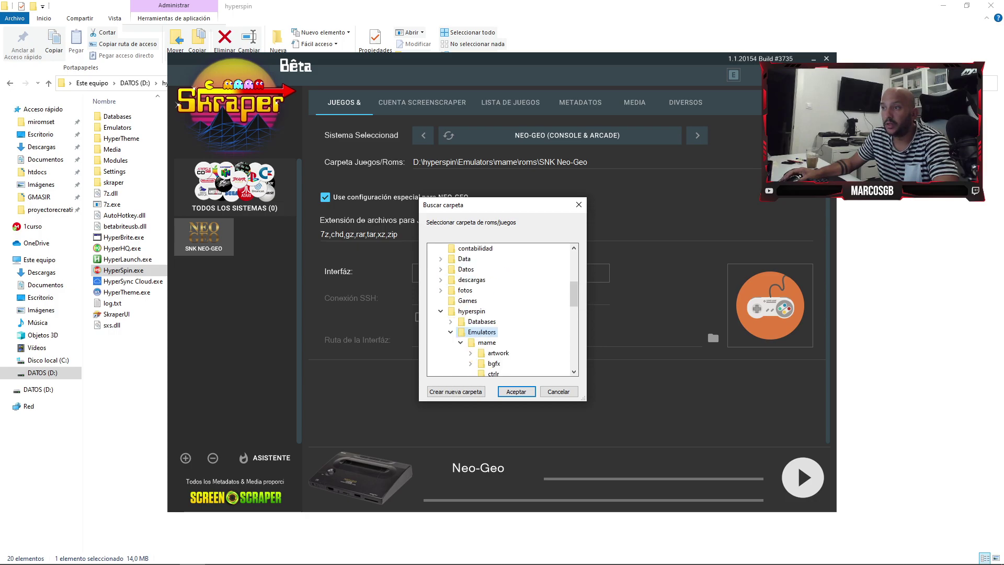
scroll(498, 309, down, 2)
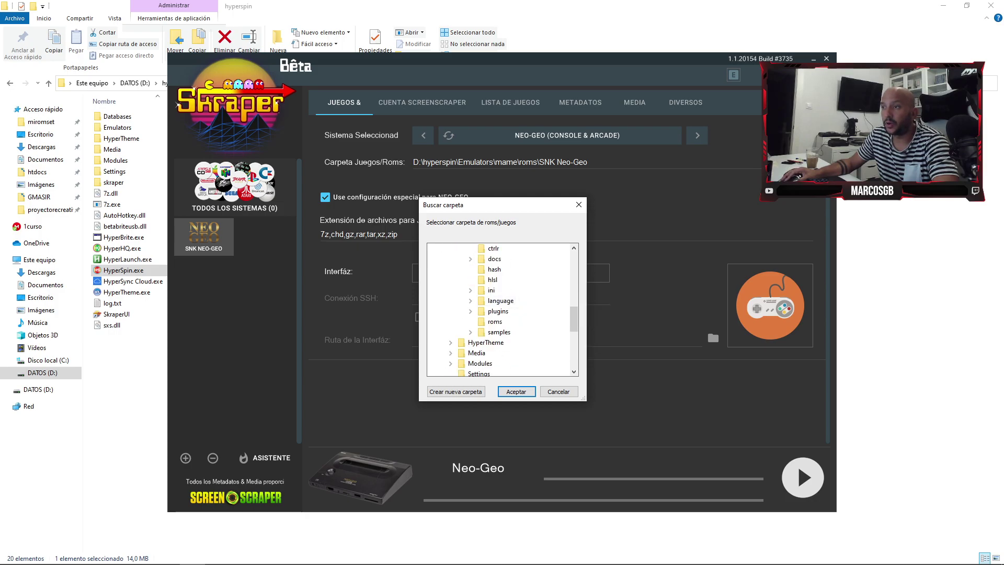
click(495, 322)
click(517, 391)
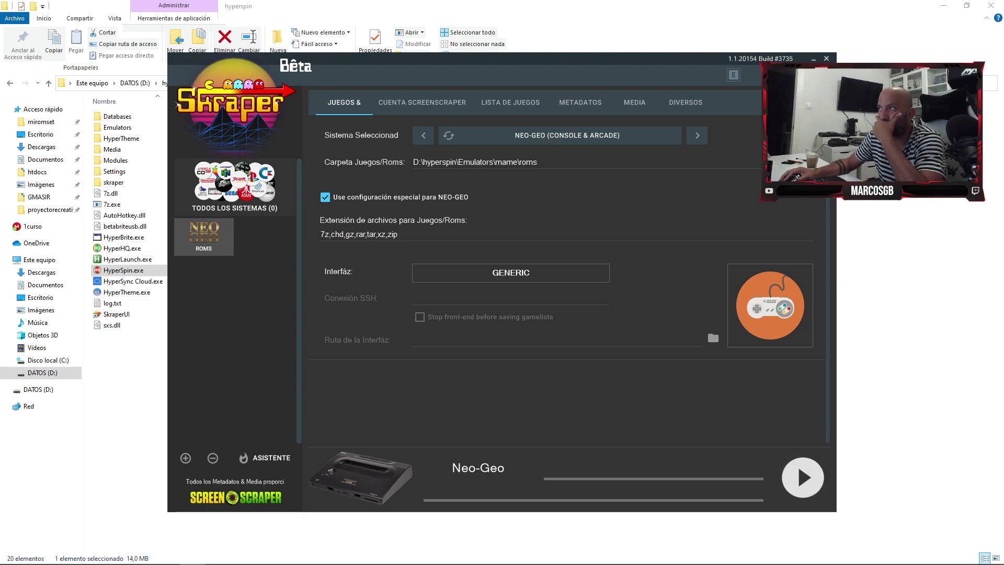
text(\neogeo)
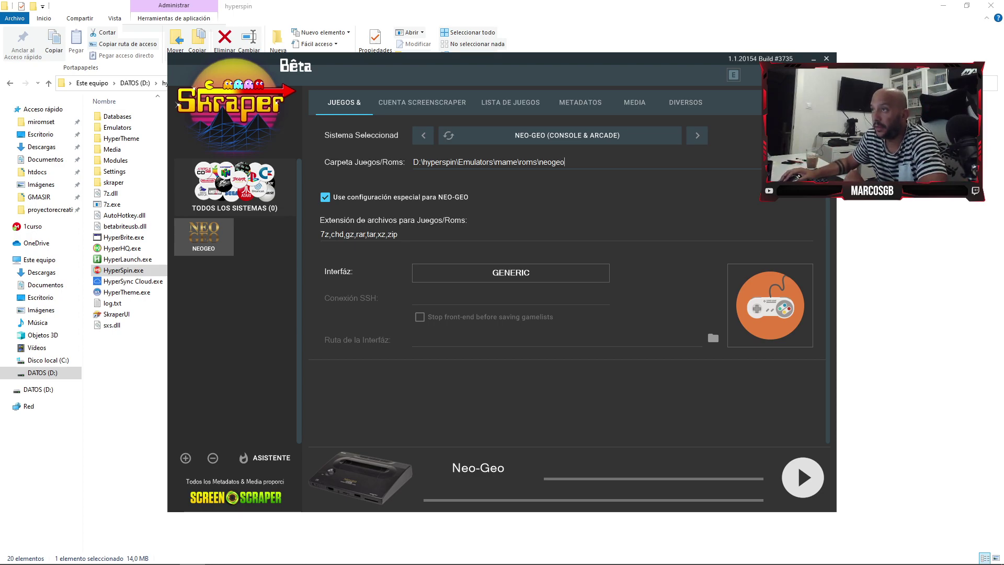
- Run the Neo-Geo scrape, return to its settings when the run ends and close Skraper
click(802, 477)
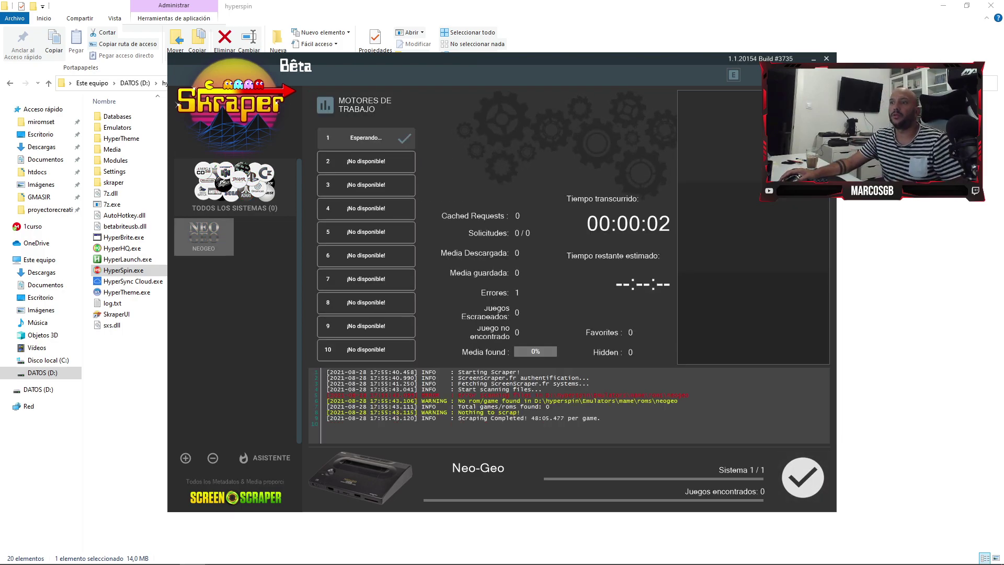
click(802, 477)
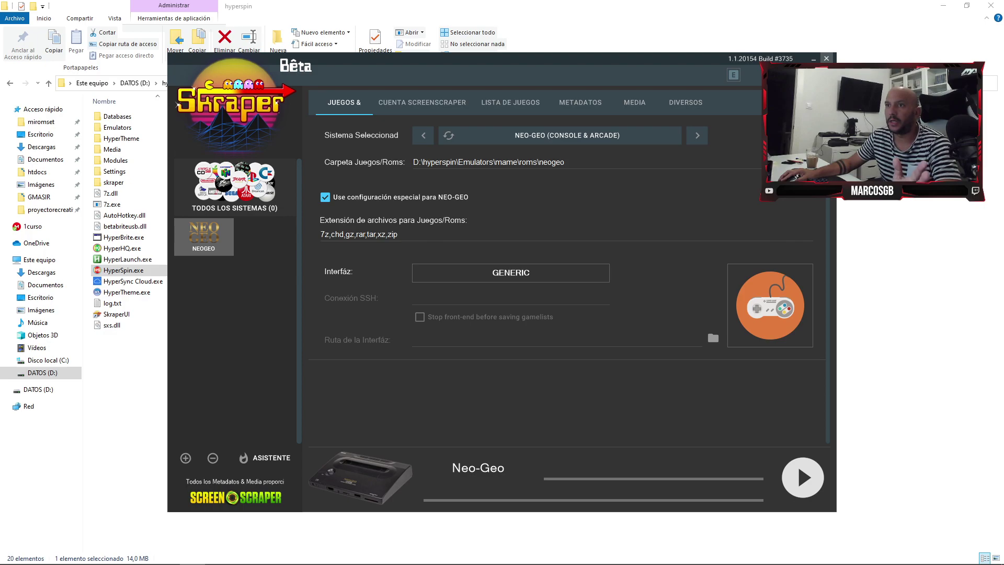
click(825, 58)
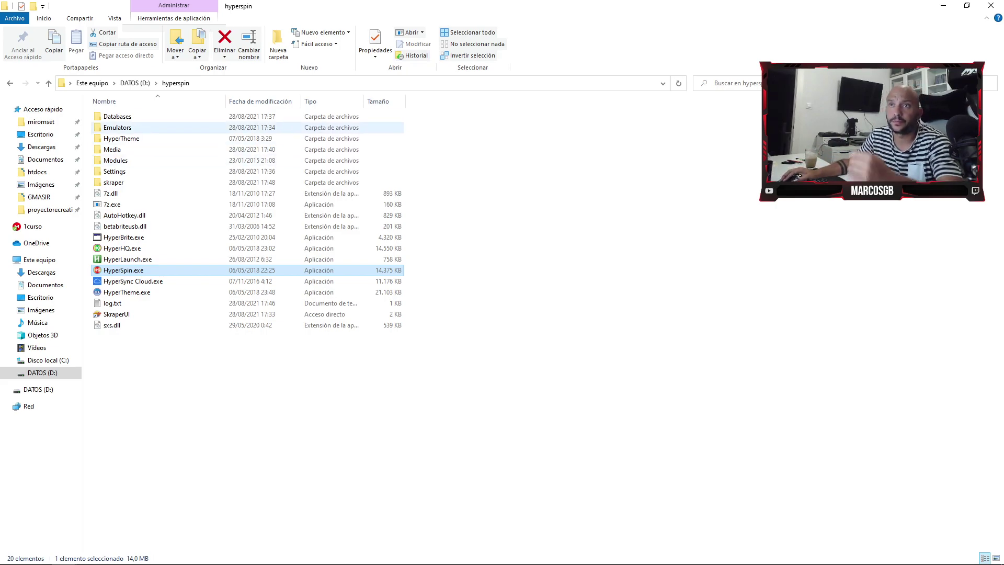
- Open the hyperspin Settings folder and copy a screenshot of it with MAME.ini outlined by a rectangle
double_click(114, 171)
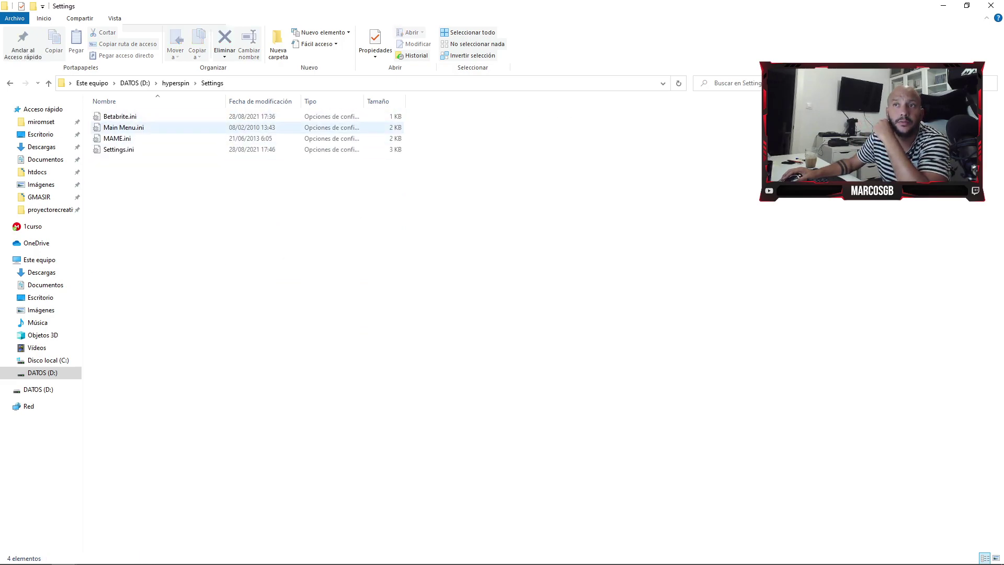
drag(166, 138, 113, 140)
click(285, 201)
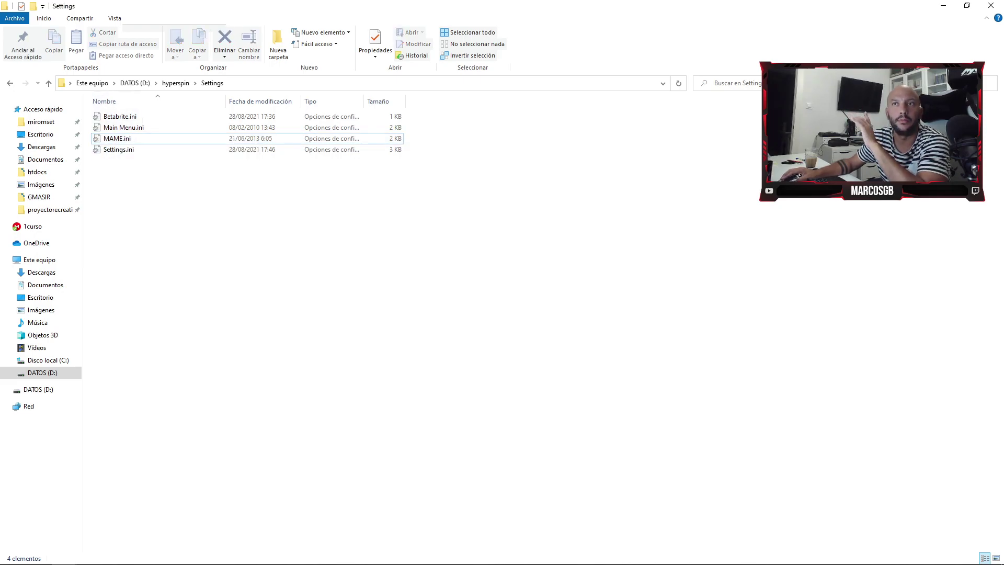
key(Print)
drag(0, 0, 788, 189)
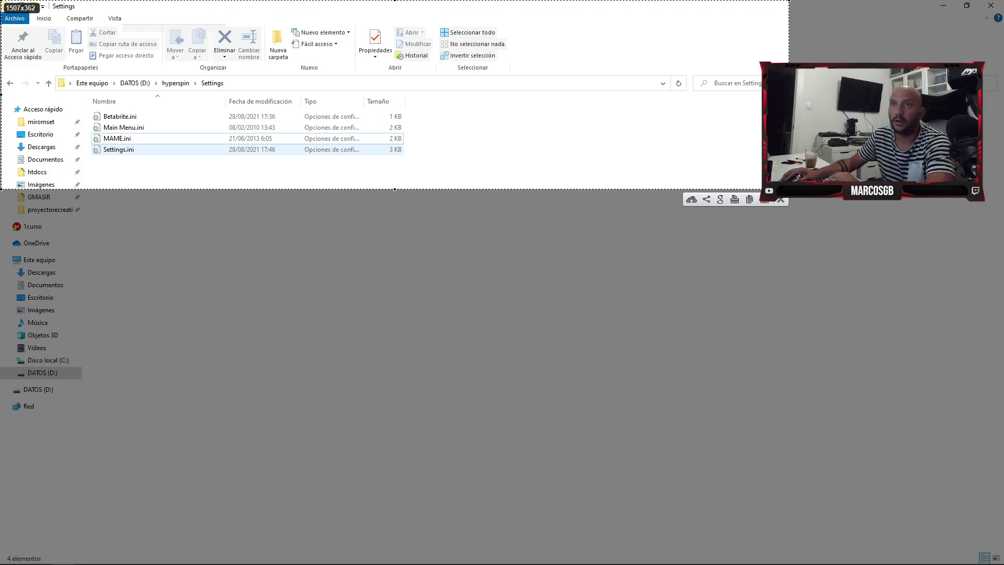
drag(88, 128, 173, 148)
key(ctrl+c)
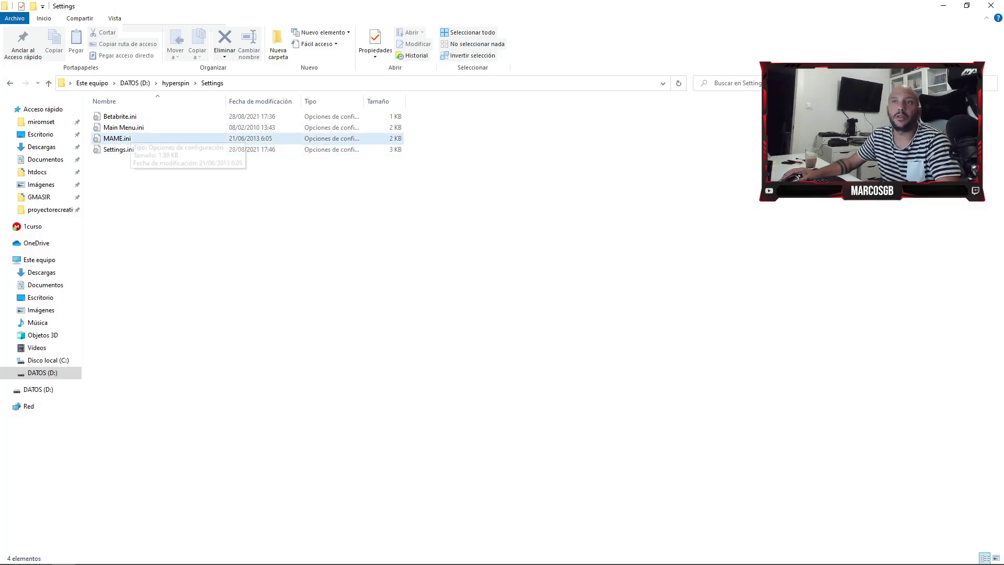
- Open MAME.ini in Notepad++ and set path to the emulator folder copied from File Explorer, D:\hyperspin\Emulators\mame\
right_click(122, 139)
click(157, 251)
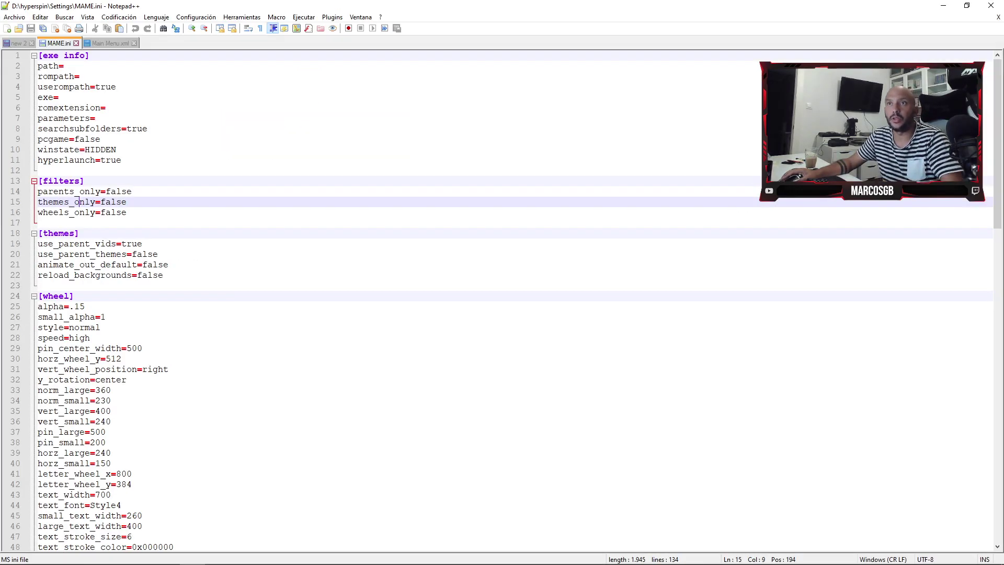
click(64, 554)
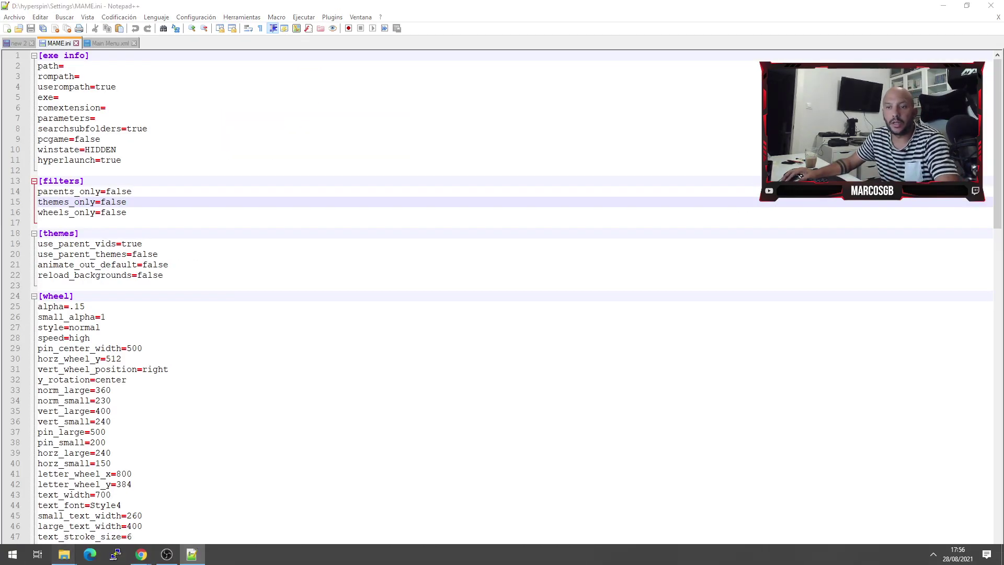
click(56, 509)
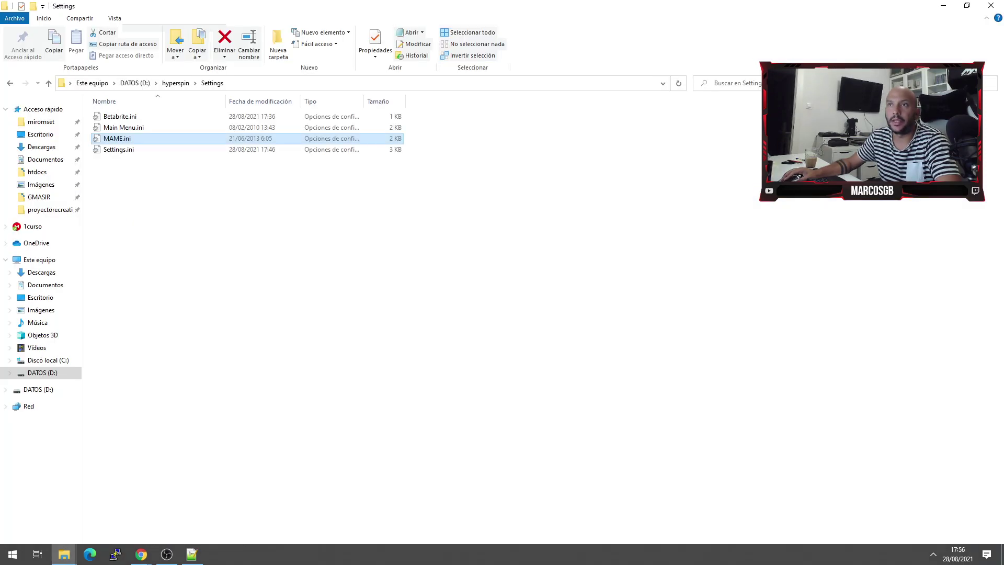
click(176, 83)
double_click(115, 127)
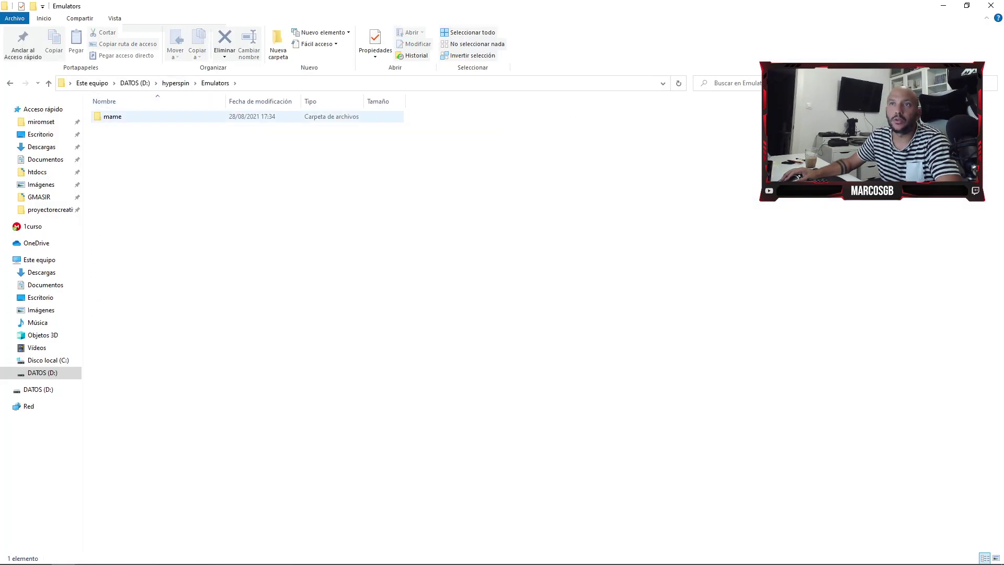
double_click(113, 116)
click(292, 83)
key(alt+Tab)
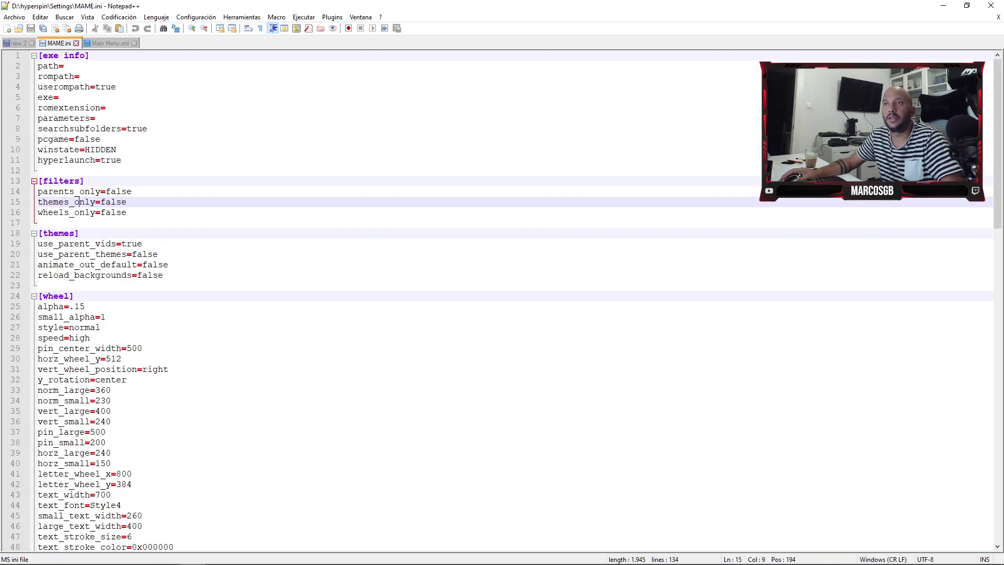
click(65, 66)
key(ctrl+v)
text(\)
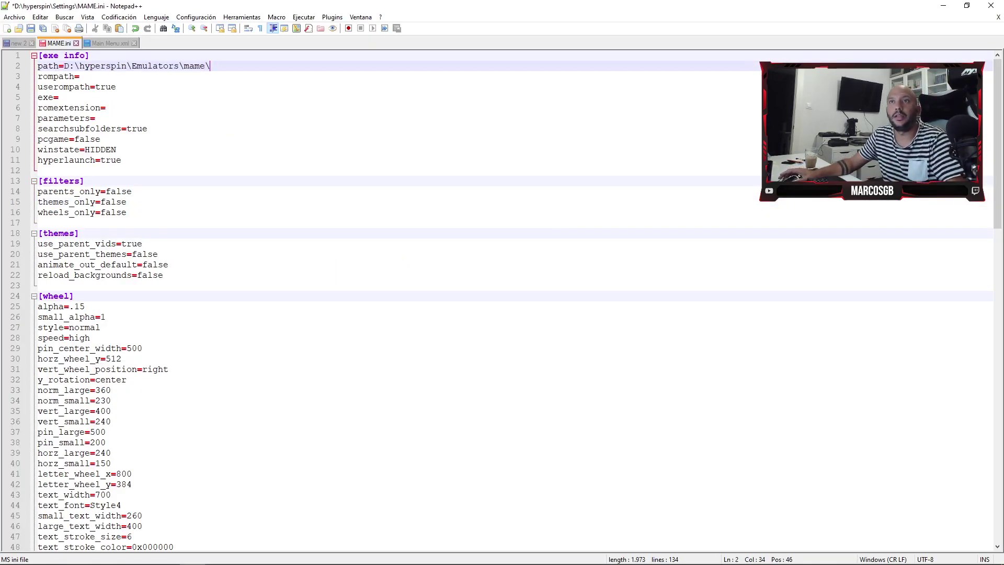
- Set rompath in MAME.ini's [exe info] section to D:\hyperspin\Emulators\mame\roms\
click(80, 77)
key(ctrl+v)
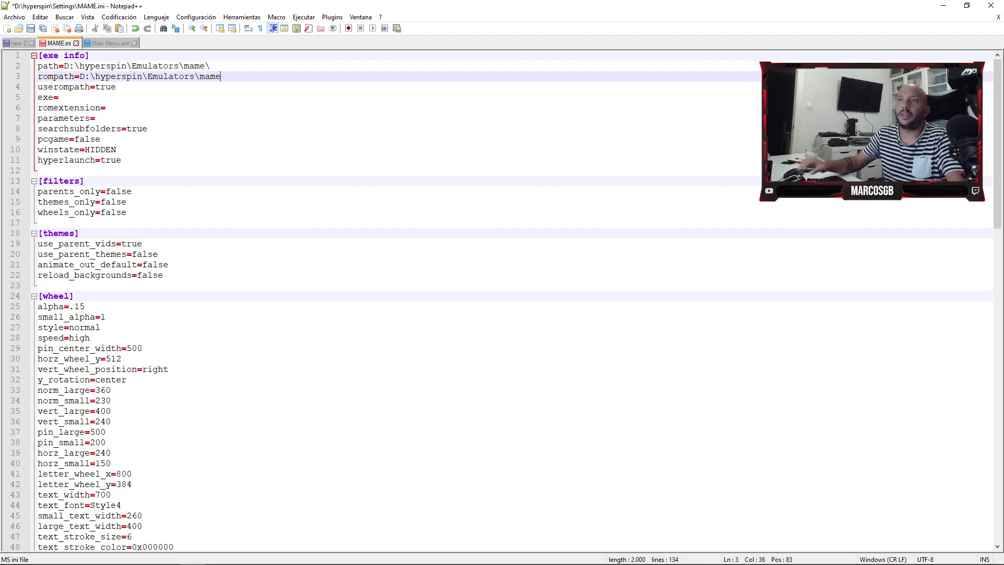
text(\roms\)
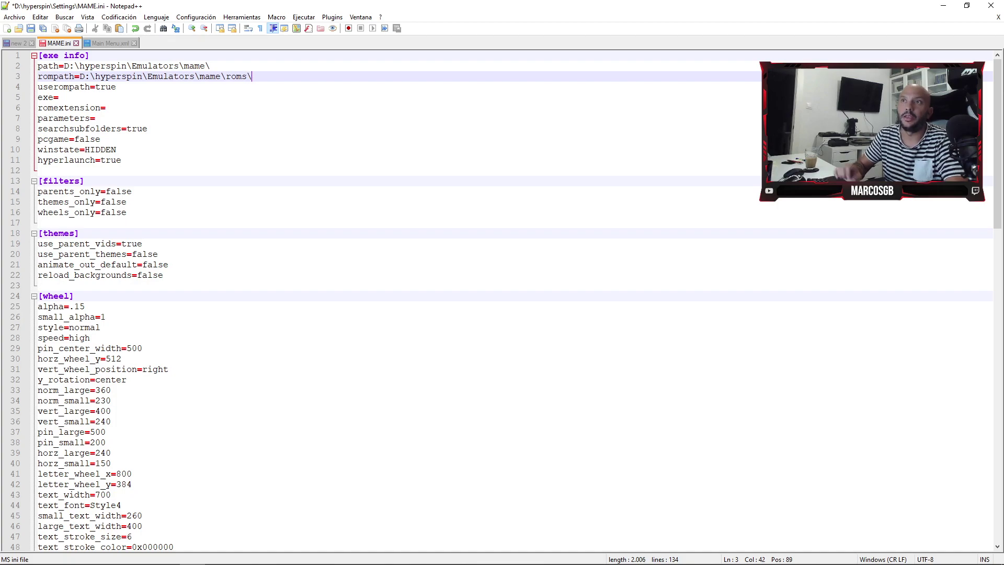
- Set exe to mame.exe and romextension to "zip, 7z" in MAME.ini's [exe info] section
click(95, 108)
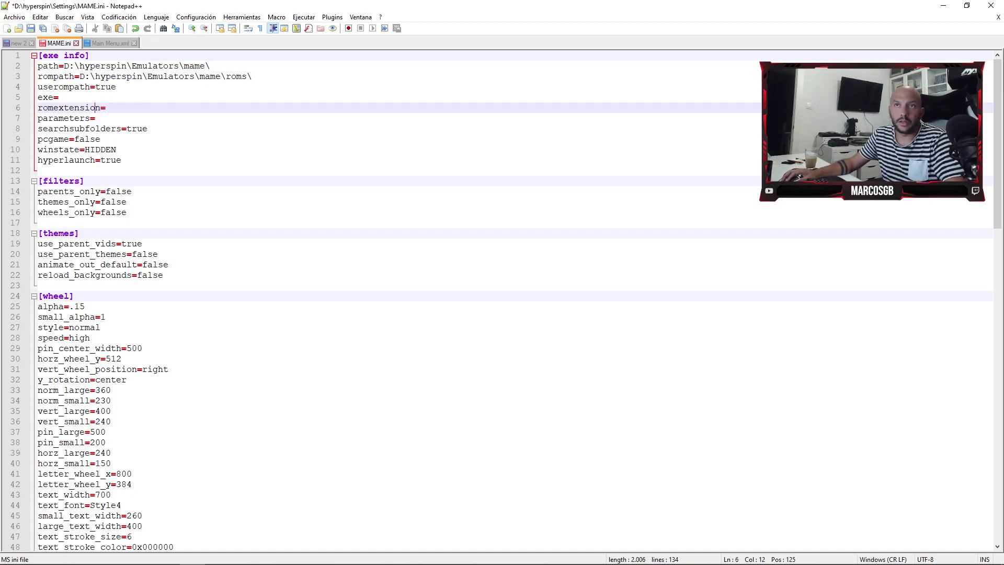
click(61, 98)
text(mame.exe)
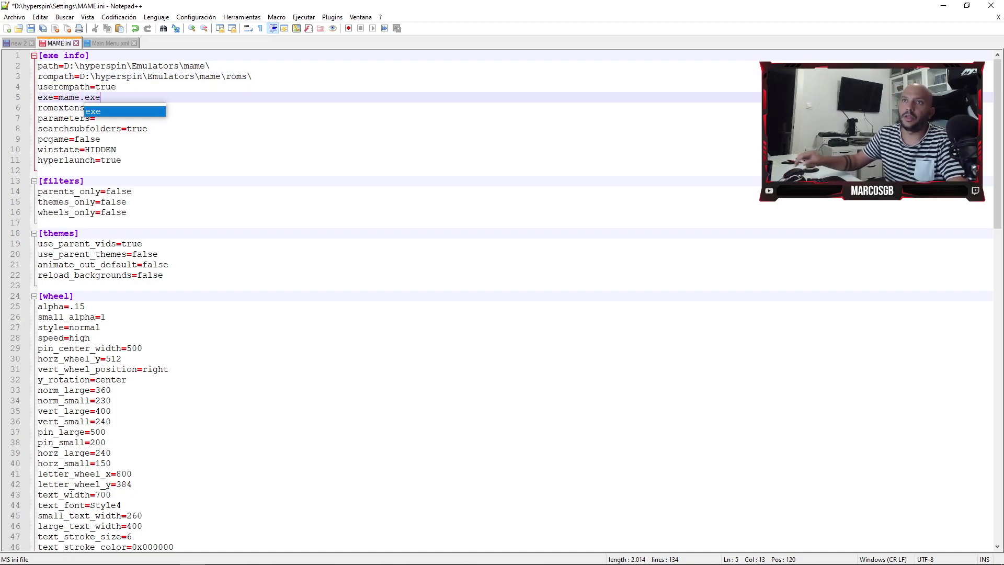
key(alt+Tab)
key(alt+Tab)
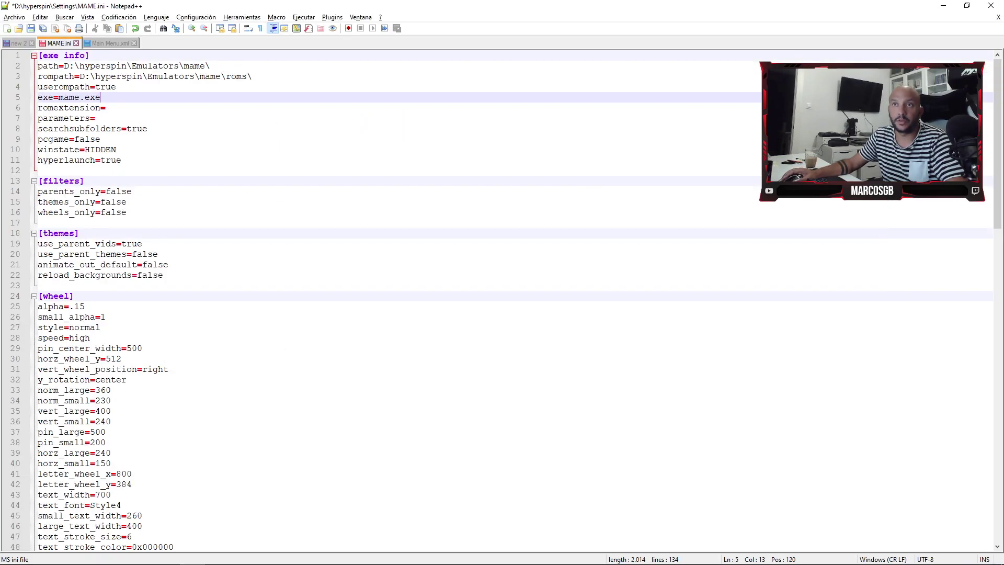
click(106, 107)
text(zip, 7z)
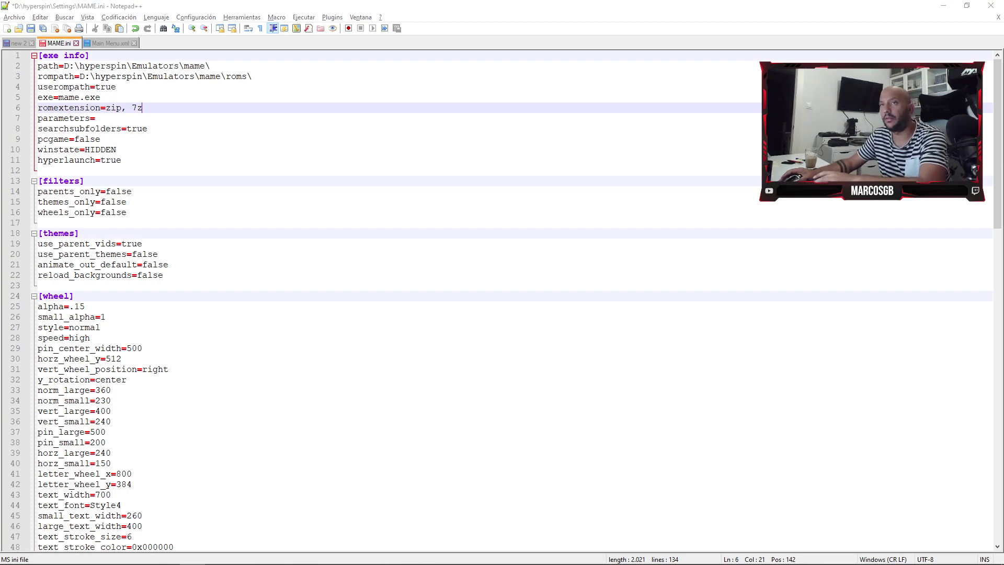
- Capture a screenshot of MAME.ini's [exe info] section and save the file
key(Print)
drag(1, 49, 538, 180)
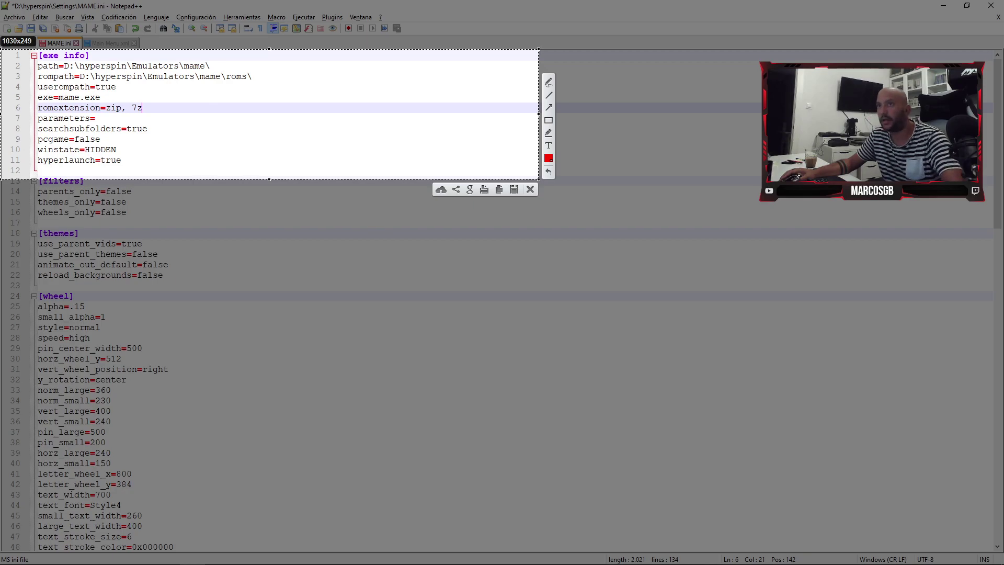
key(Escape)
click(43, 28)
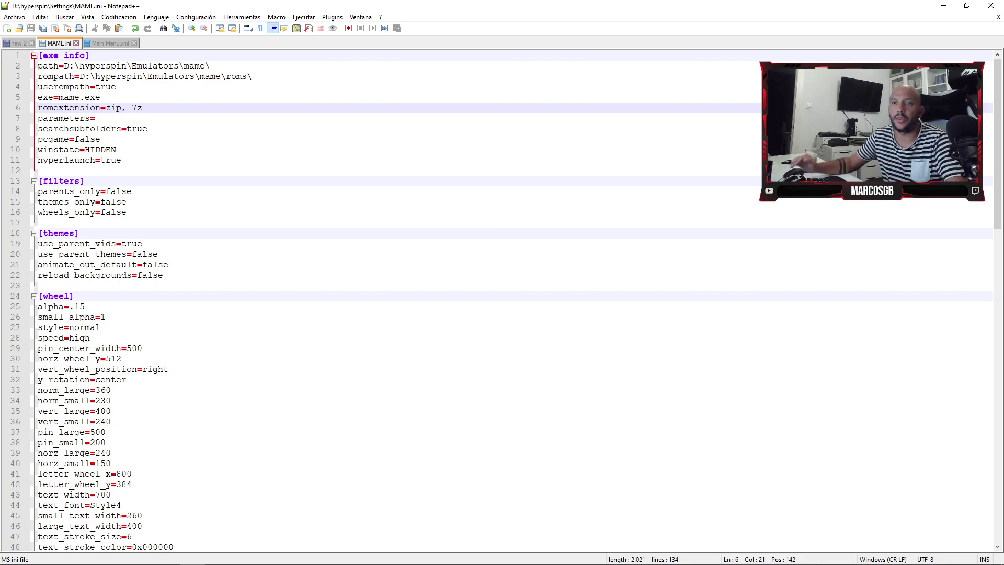
- Review MAME.ini's remaining settings down to the Special Art A section and close the file
scroll(365, 298, down, 7)
scroll(366, 298, up, 7)
scroll(366, 298, down, 9)
scroll(365, 298, down, 6)
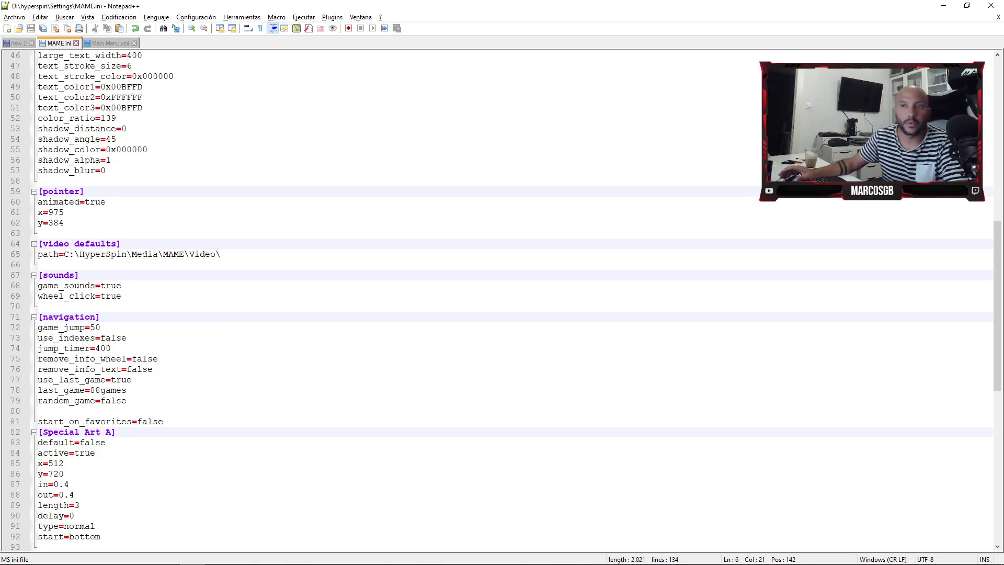
scroll(366, 298, up, 15)
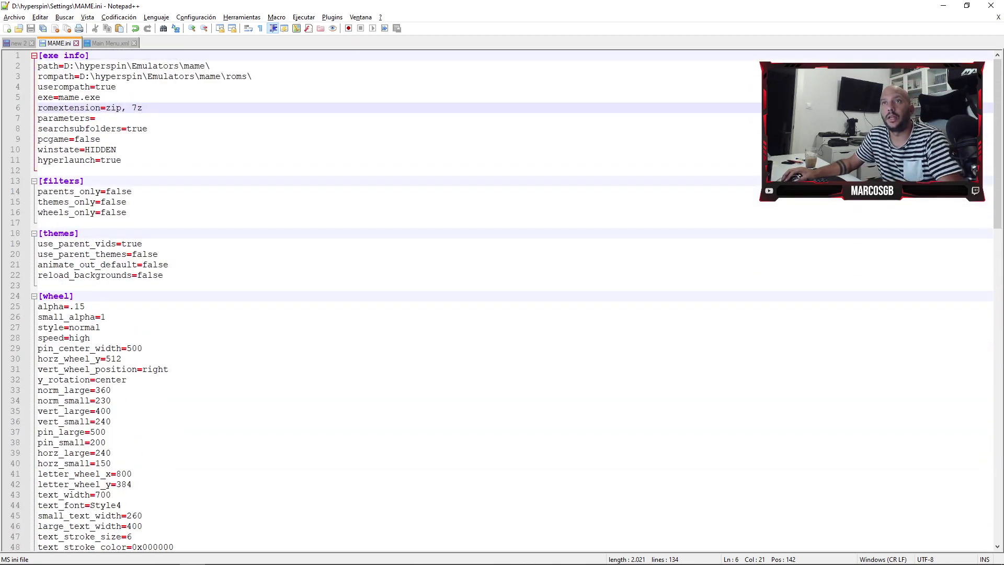
click(17, 43)
click(58, 43)
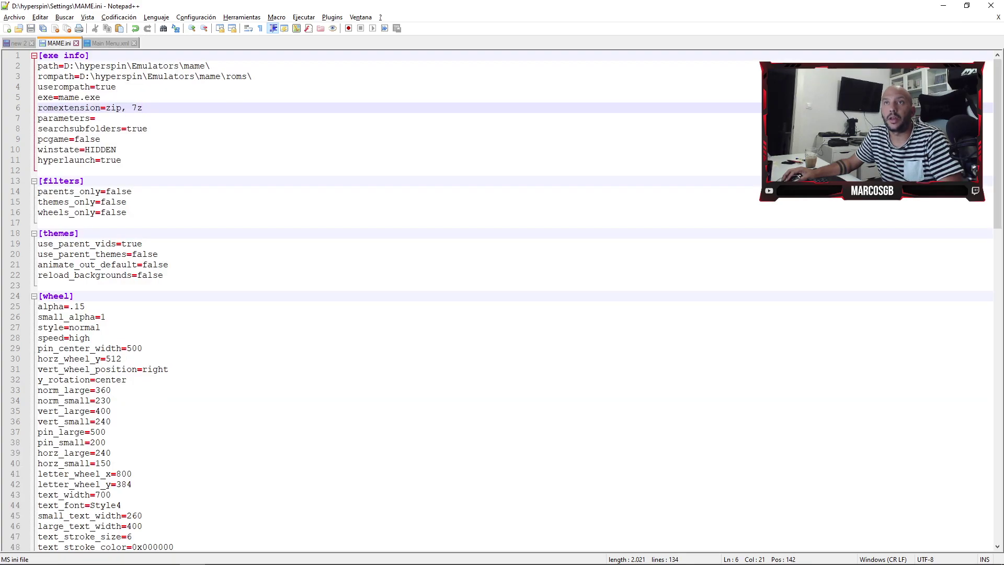
click(77, 44)
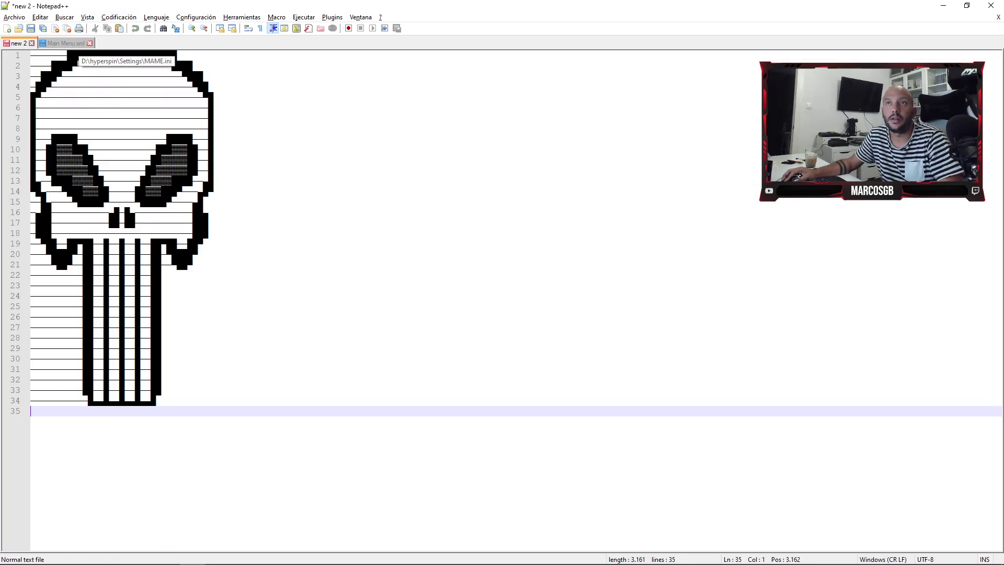
- Make a copy of MAME.ini inside the D:\hyperspin\Settings folder
key(alt+Tab)
key(alt)
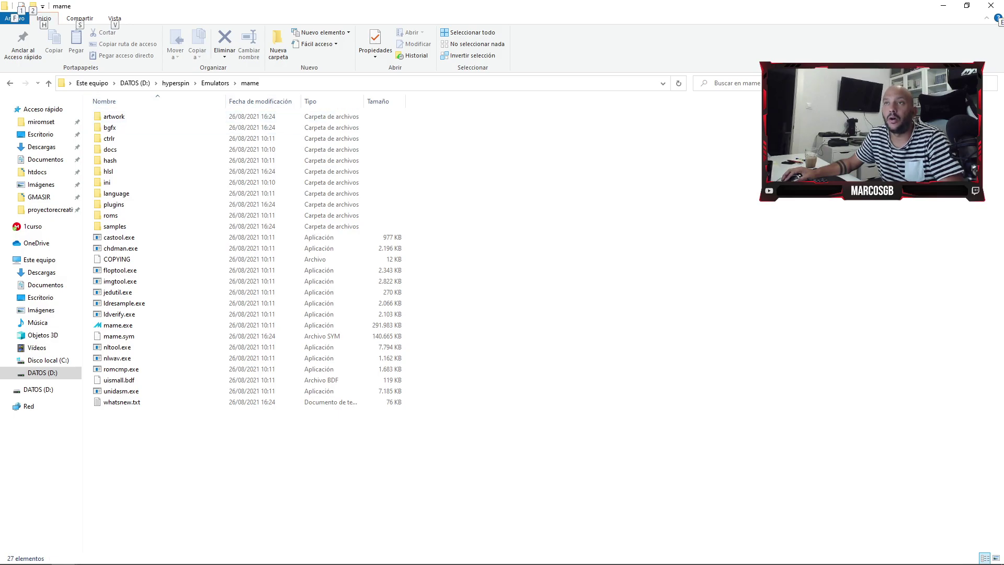
click(215, 82)
click(176, 83)
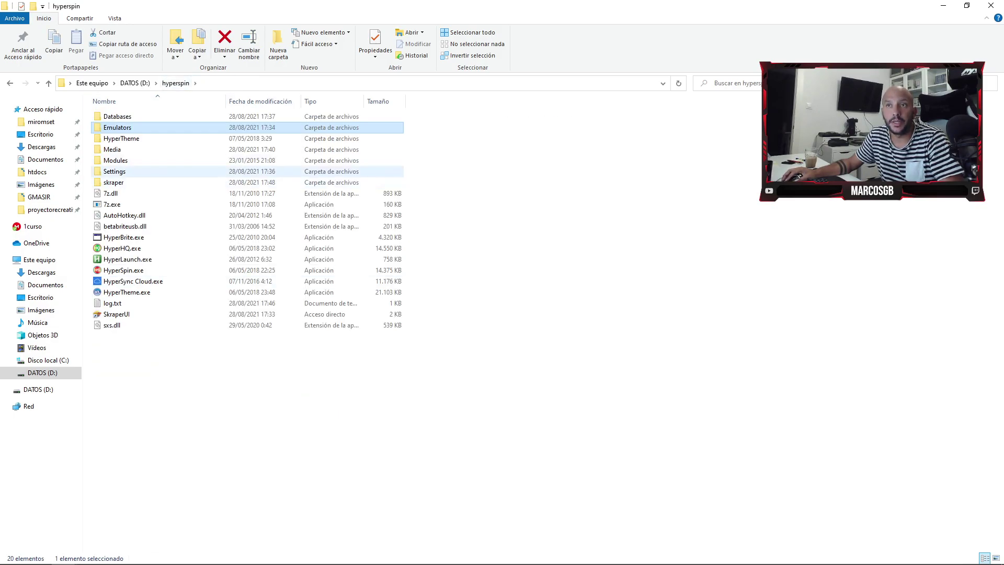
double_click(114, 171)
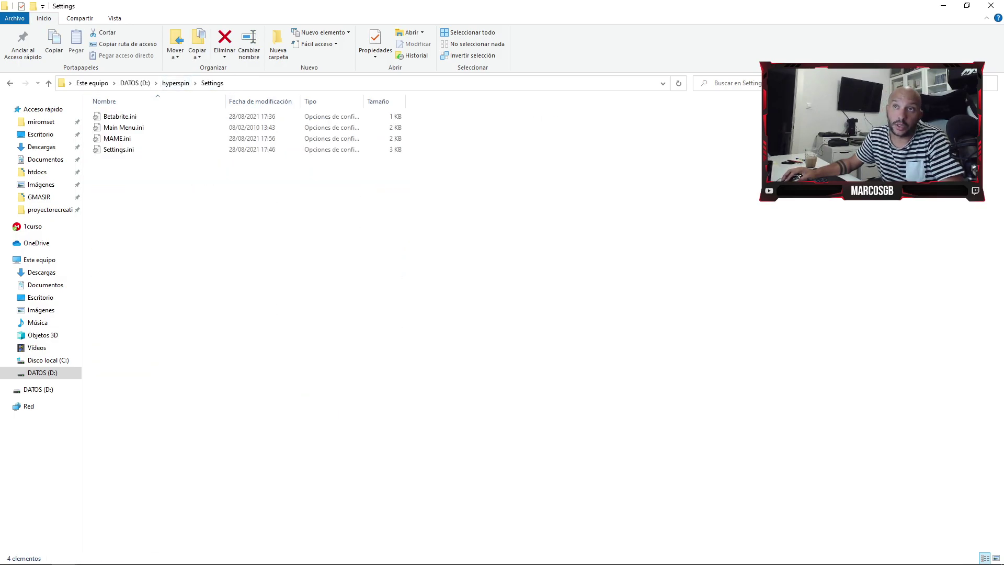
drag(223, 224, 153, 217)
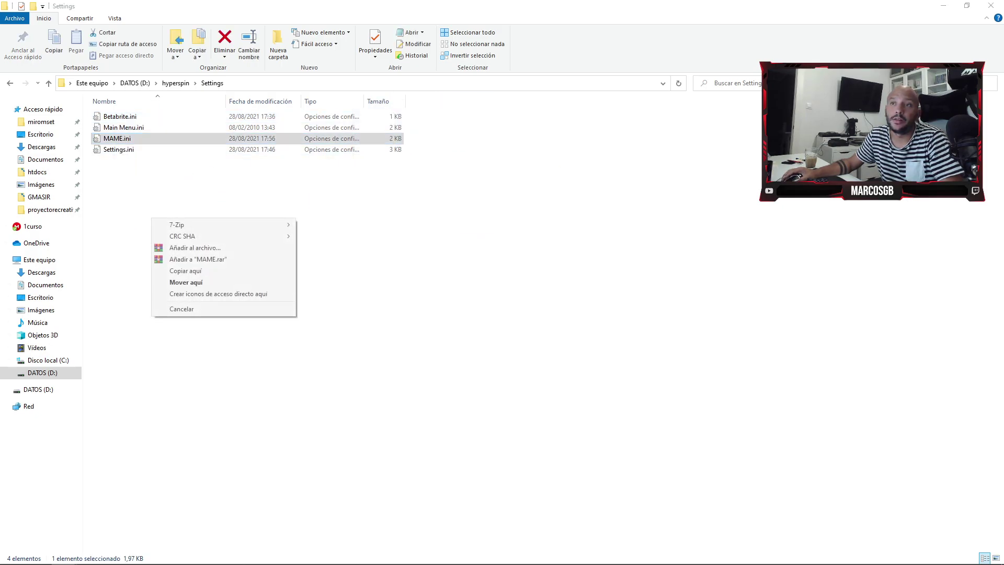
click(186, 270)
- Rename the copied MAME settings file as Neogeo.ini
right_click(155, 141)
click(198, 440)
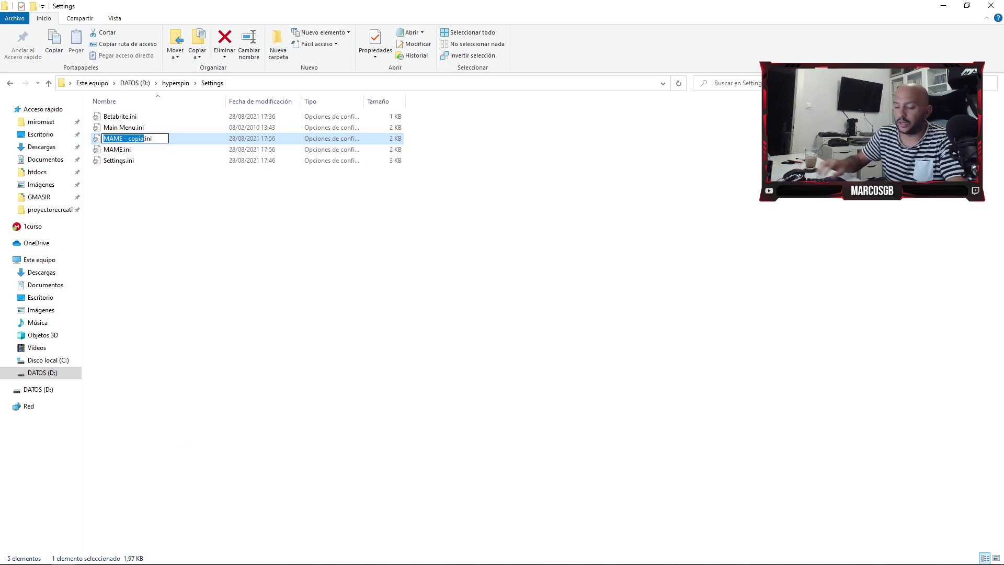
text(ne)
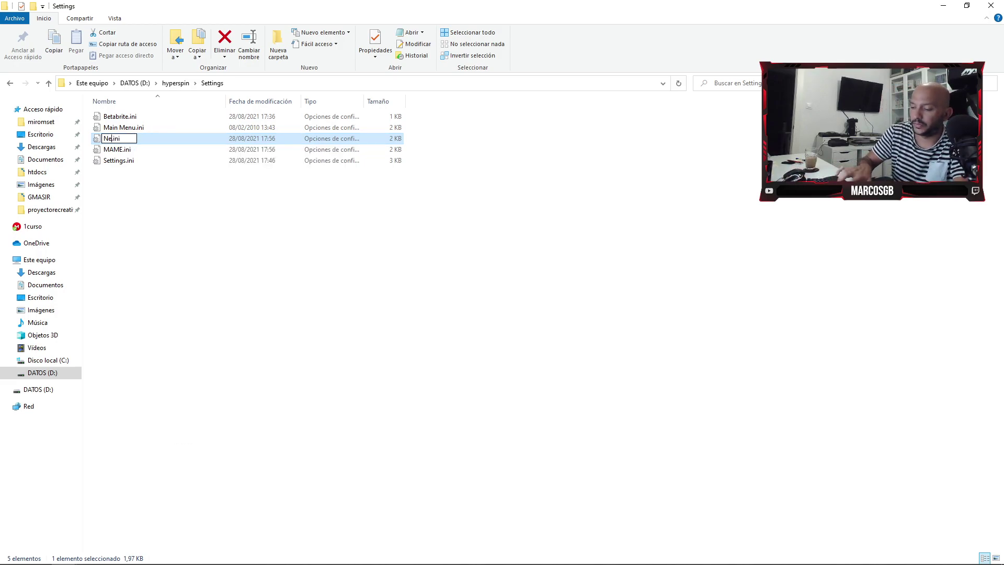
key(Return)
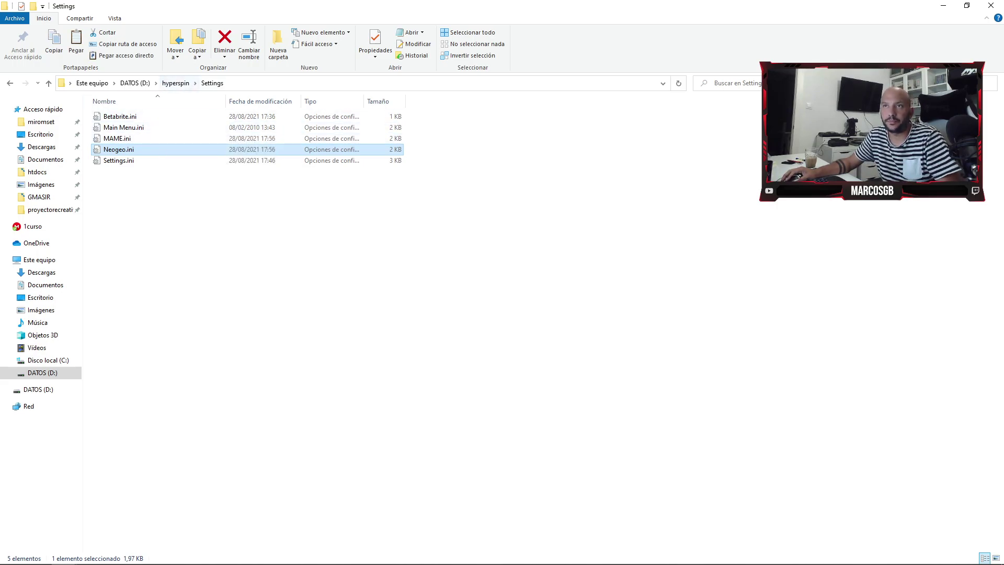
- Edit Neogeo.ini in Notepad++, setting rompath to D:\hyperspin\Emulators\mame\roms\neogeo\, and save the file
click(176, 84)
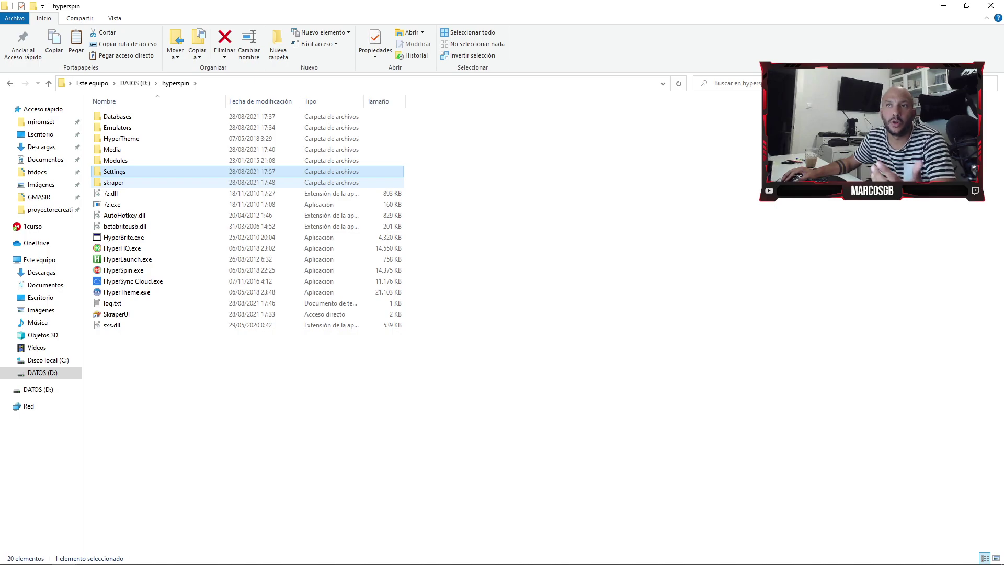
key(Return)
right_click(116, 151)
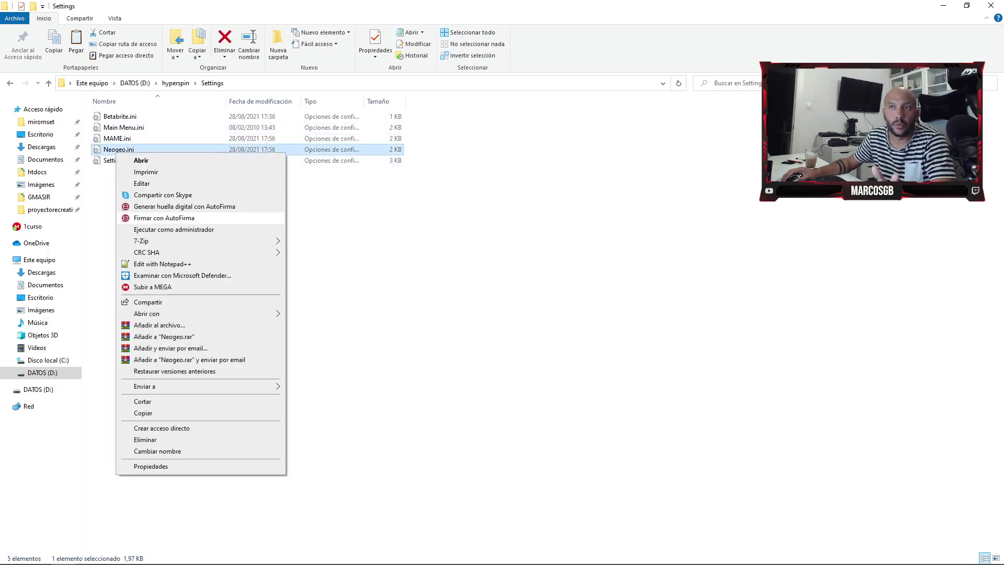
click(162, 264)
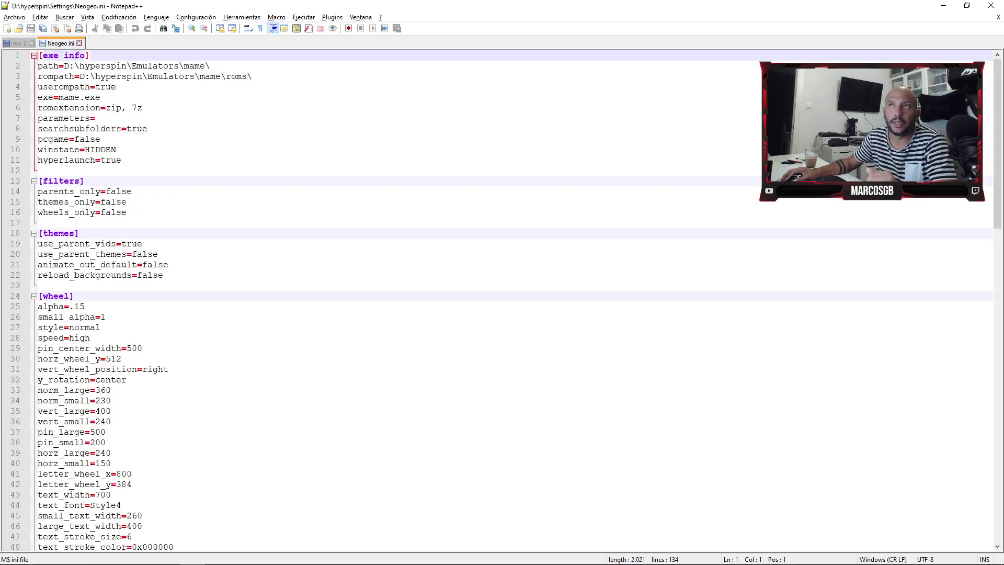
click(253, 77)
text(nrg)
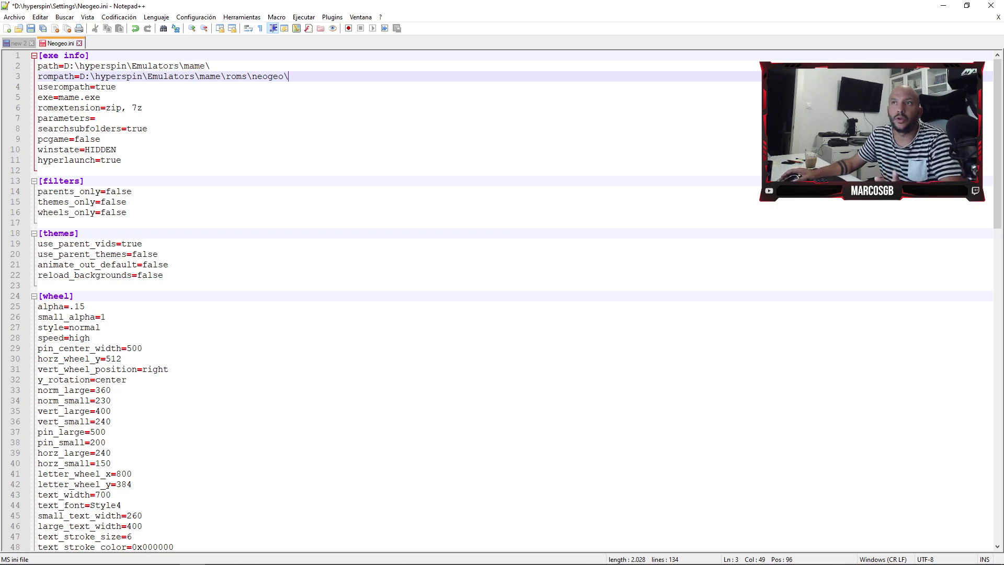
key(ctrl+s)
key(Print)
mouse_move(2, 50)
mouse_down()
mouse_move(400, 136)
mouse_move(535, 114)
mouse_up()
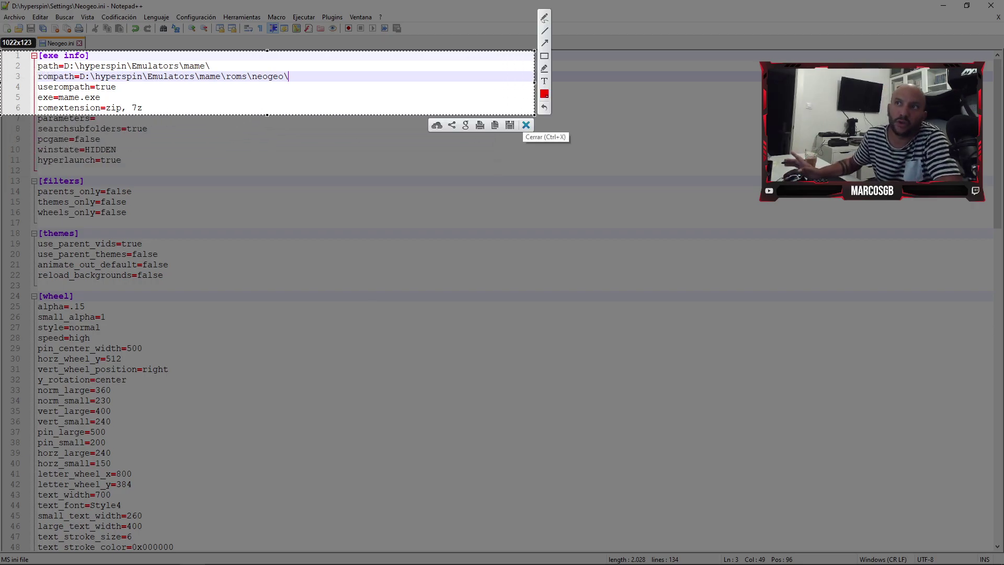
click(526, 125)
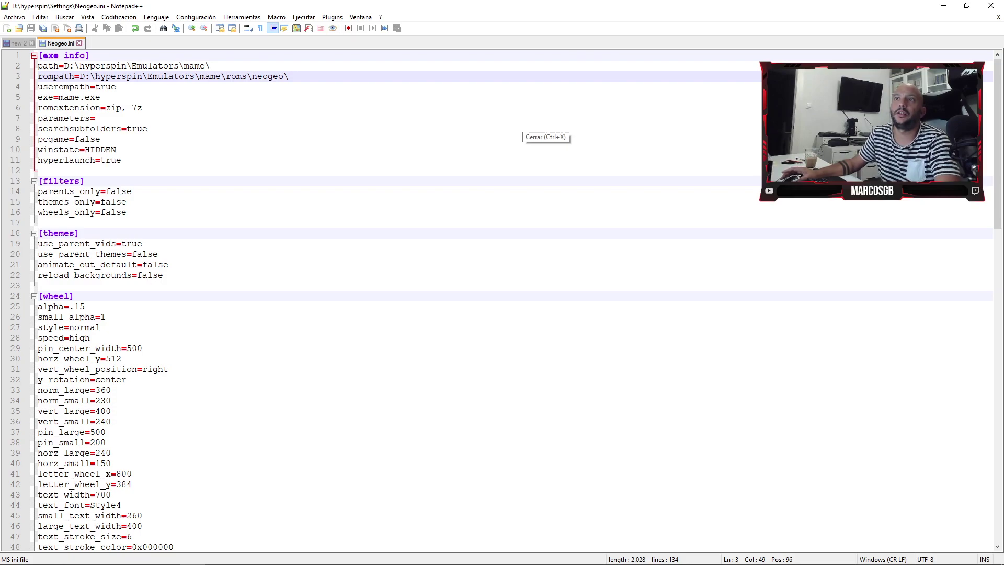
- Delete log.txt from the D:\hyperspin folder
key(alt+Tab)
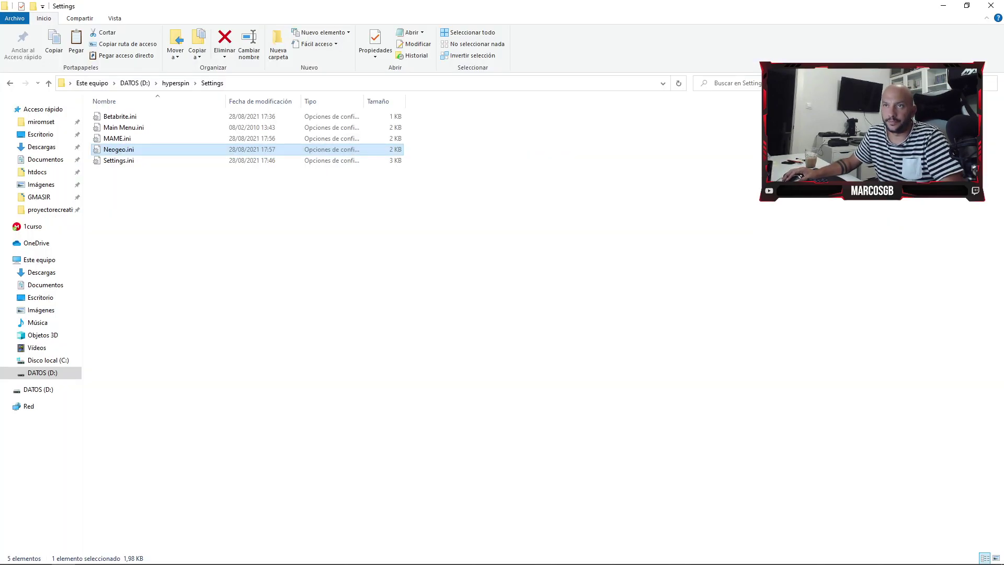
key(alt+Tab)
key(alt+Tab)
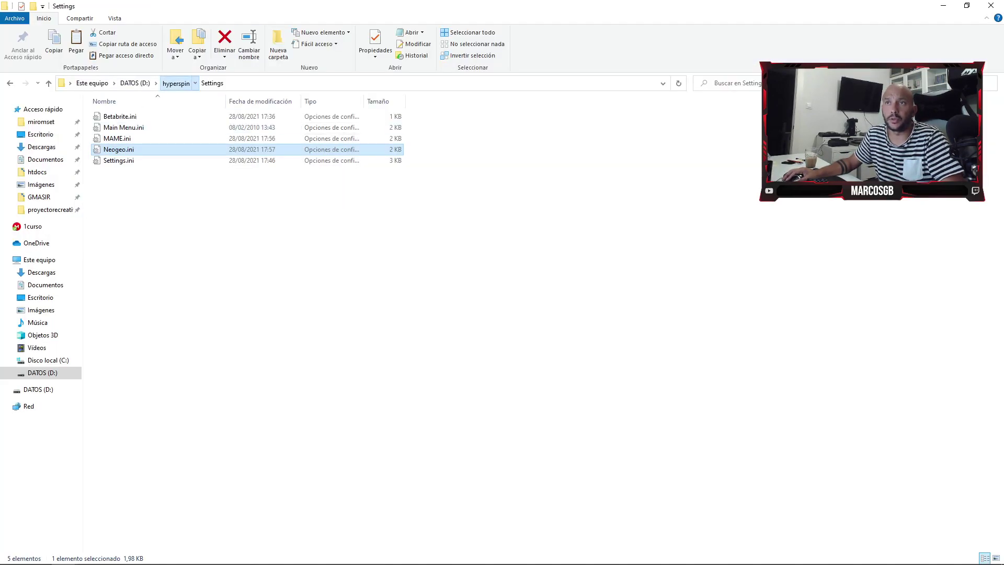
click(175, 83)
double_click(113, 182)
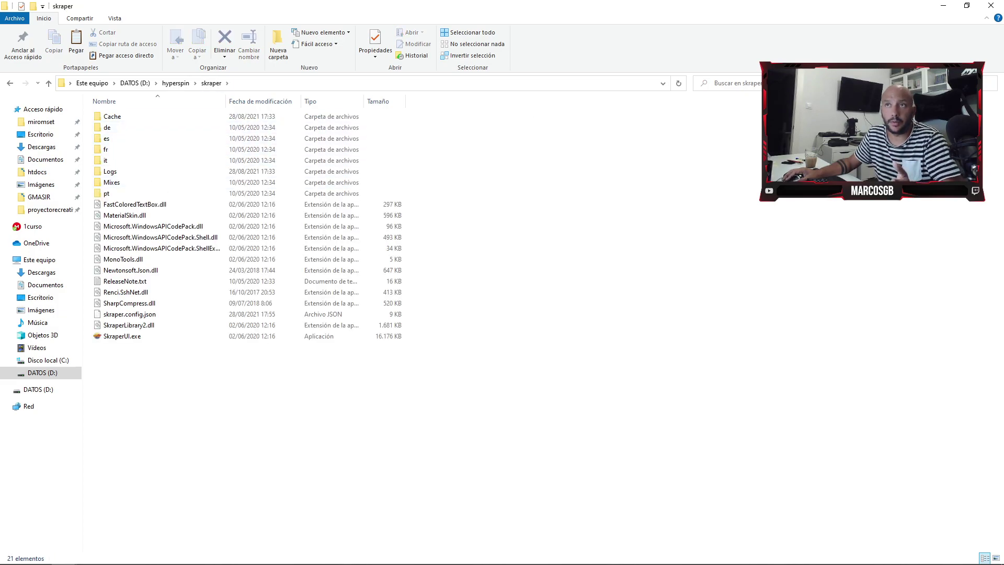
click(175, 83)
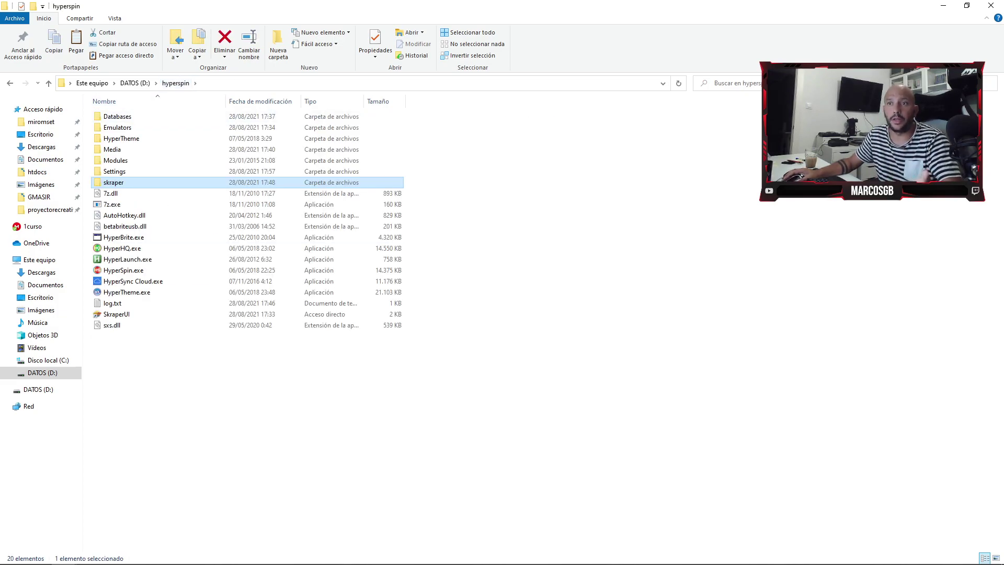
click(112, 304)
key(Delete)
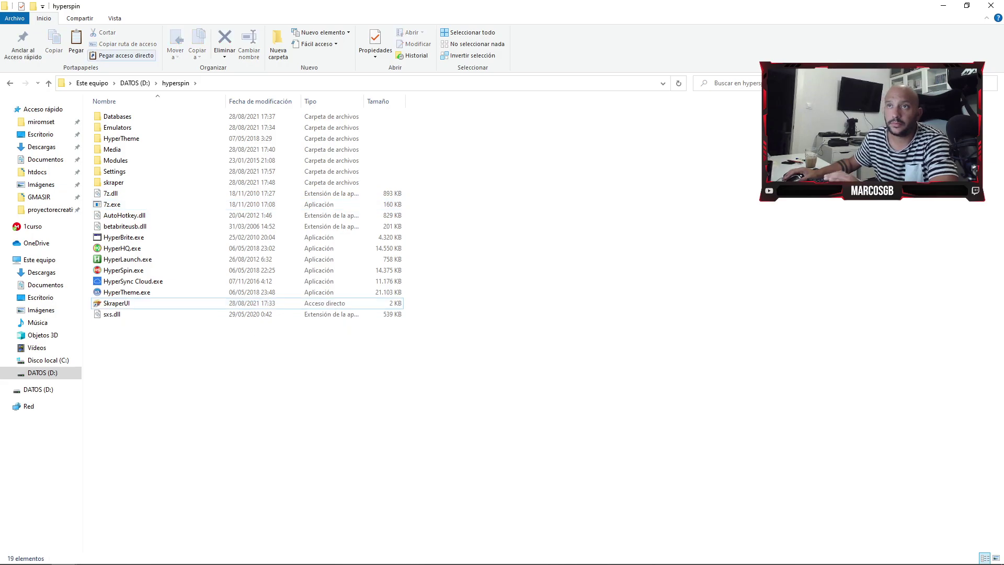
- Open Main Menu.xml from the Databases\Main Menu folder in Notepad++
double_click(117, 116)
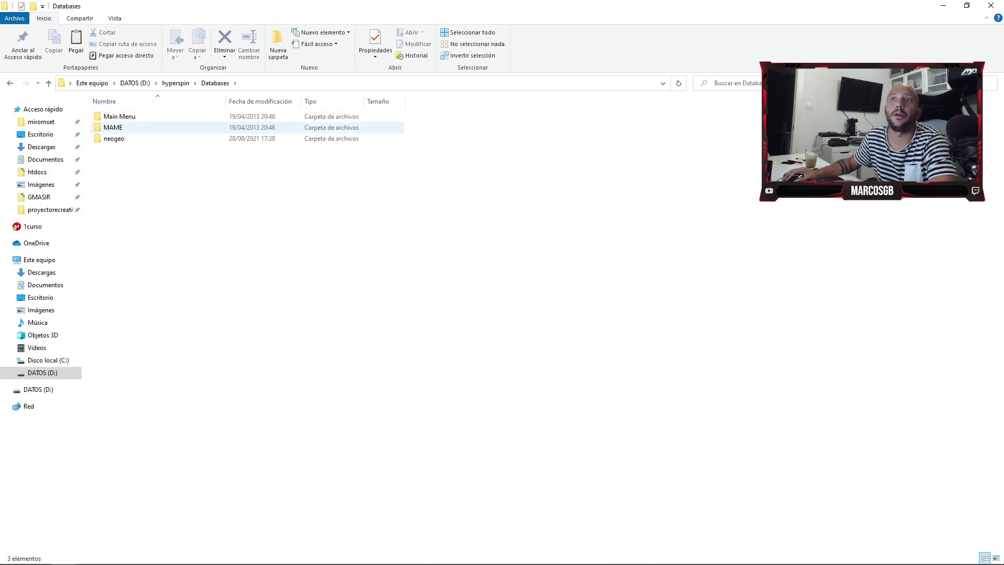
click(120, 117)
click(120, 116)
click(172, 178)
double_click(119, 117)
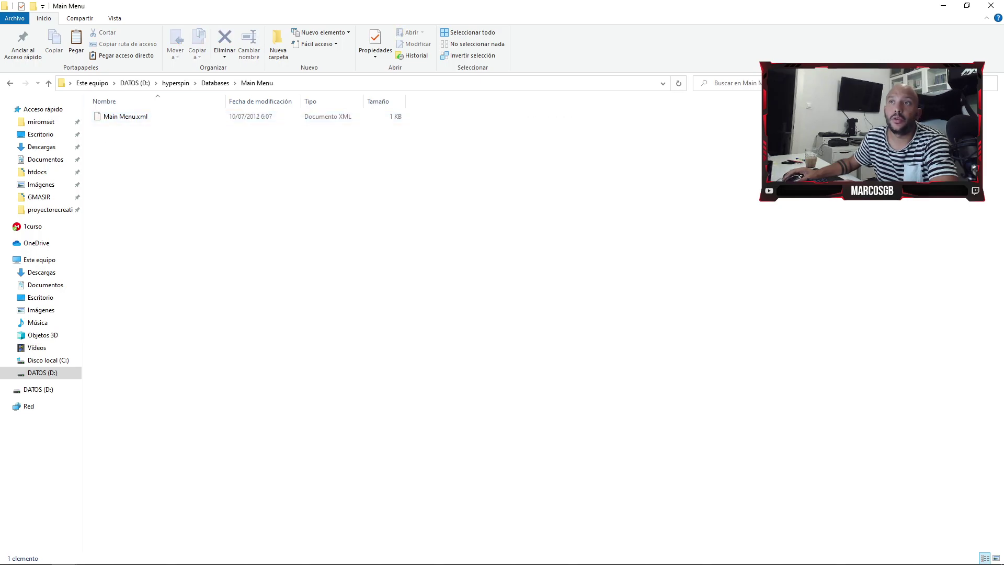
right_click(122, 115)
click(157, 215)
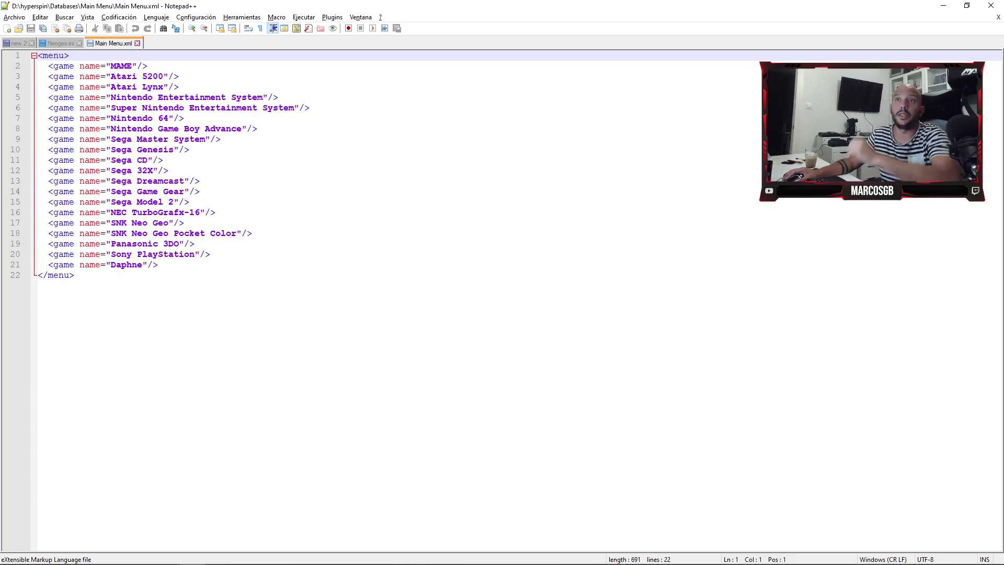
- Remove the menu entries from Atari 5200 through NEC TurboGrafx-16 and rename the SNK Neo Geo entry NeoGeo
drag(43, 77, 215, 213)
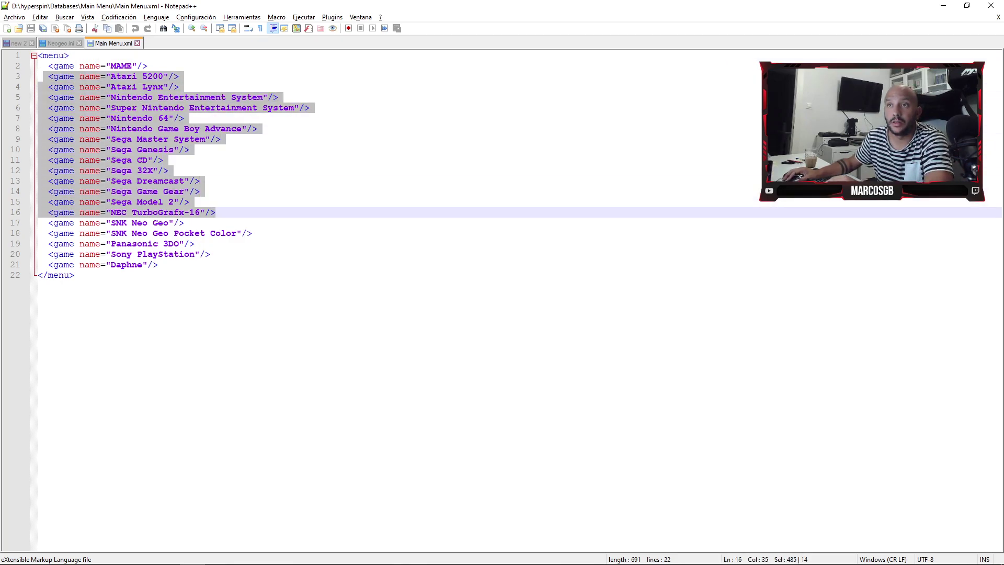
key(Delete)
drag(131, 87, 110, 87)
key(Delete)
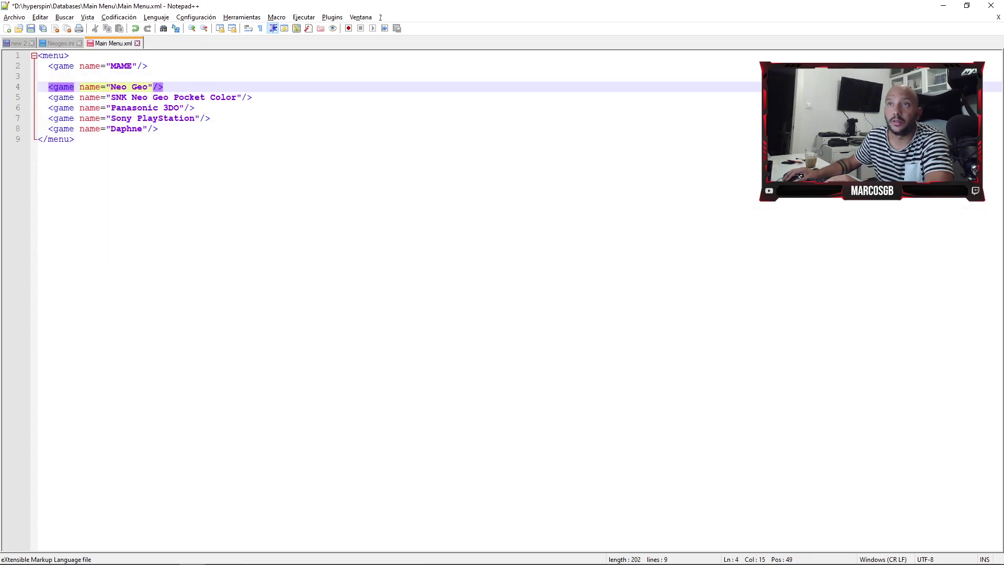
click(42, 77)
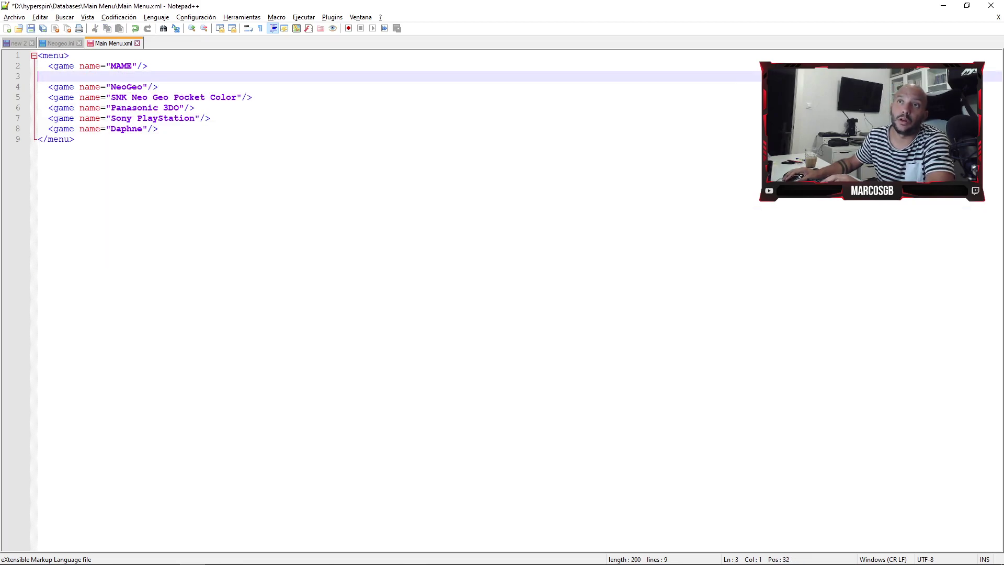
key(BackSpace)
- Delete the entries from SNK Neo Geo Pocket Color through Daphne, along with the leftover blank line
drag(158, 119, 38, 87)
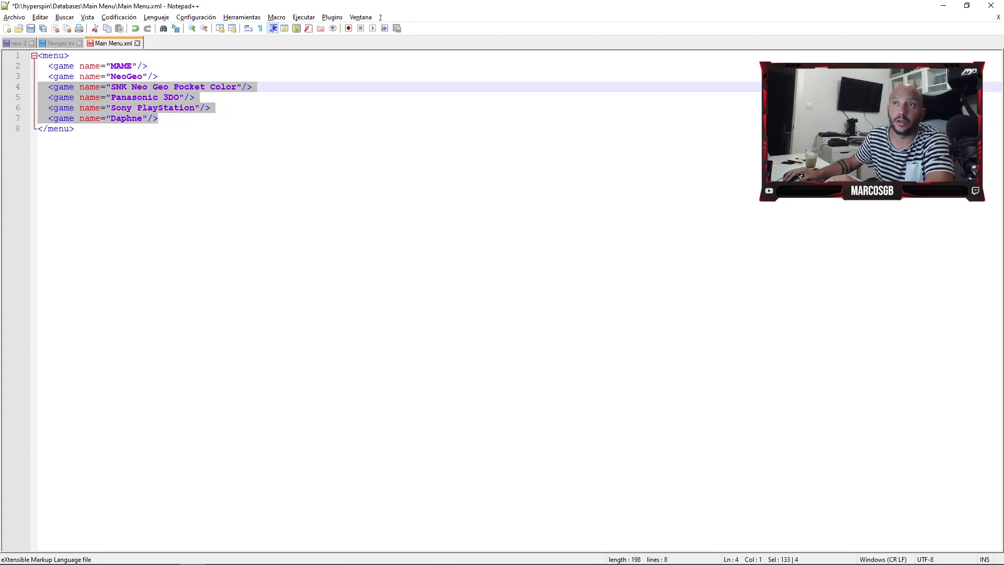
key(Delete)
key(BackSpace)
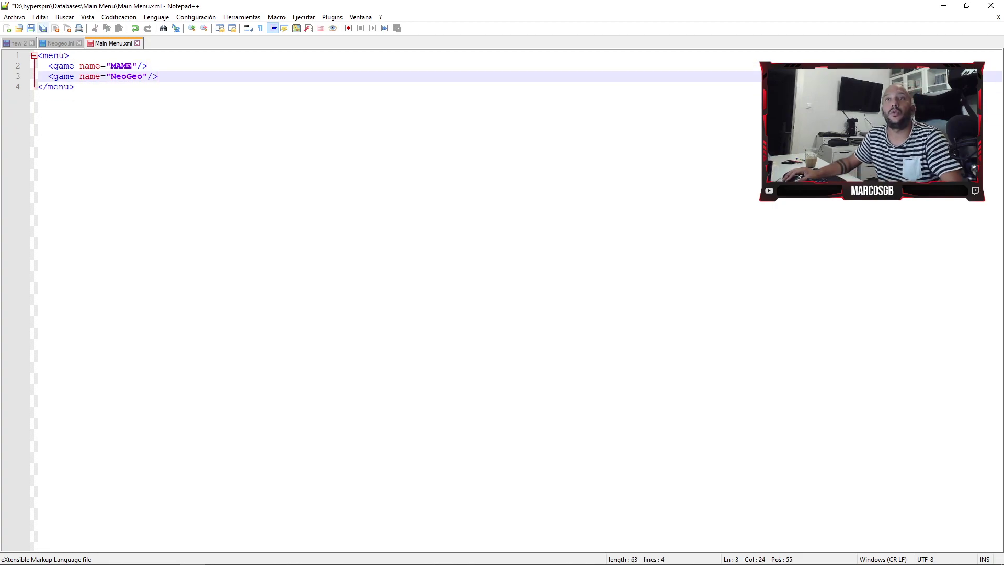
- Change the second menu entry's name to Neogeo with a lowercase g and save Main Menu.xml
key(Left)
key(Left)
key(Left)
key(Left)
key(Left)
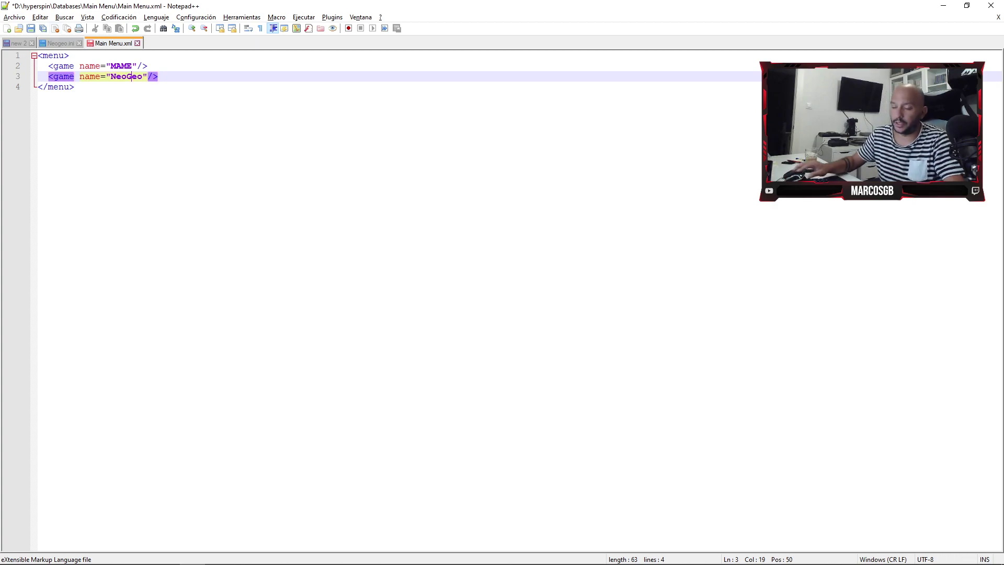
key(BackSpace)
text(g)
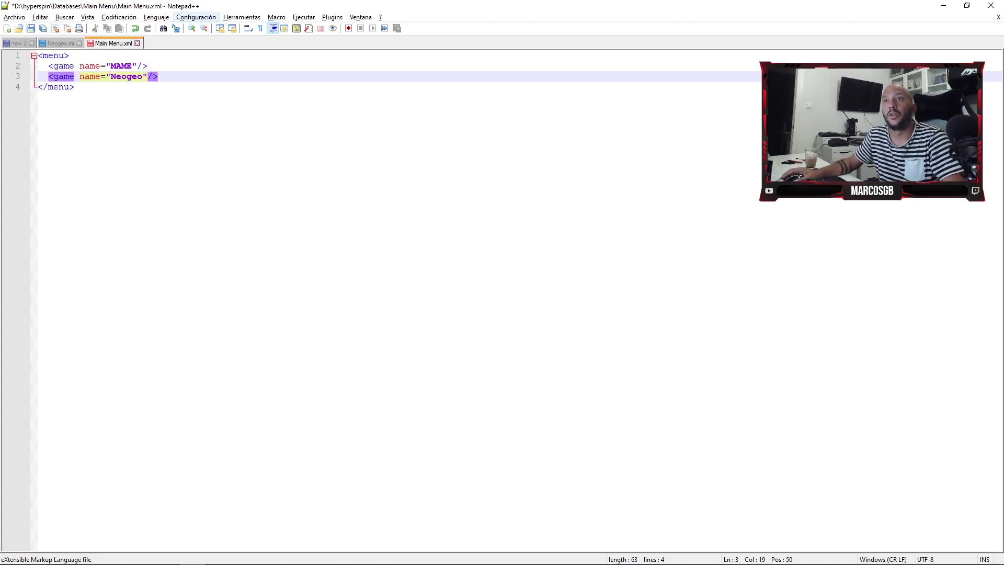
key(ctrl+s)
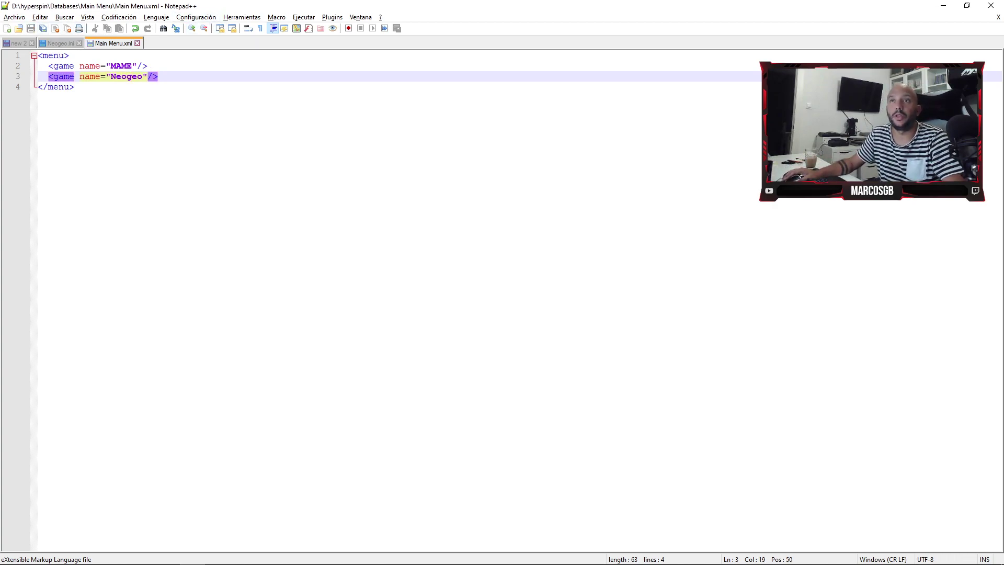
- Rename the neogeo folder in D:\hyperspin\Databases as Neogeo
key(alt+Tab)
click(234, 83)
click(214, 83)
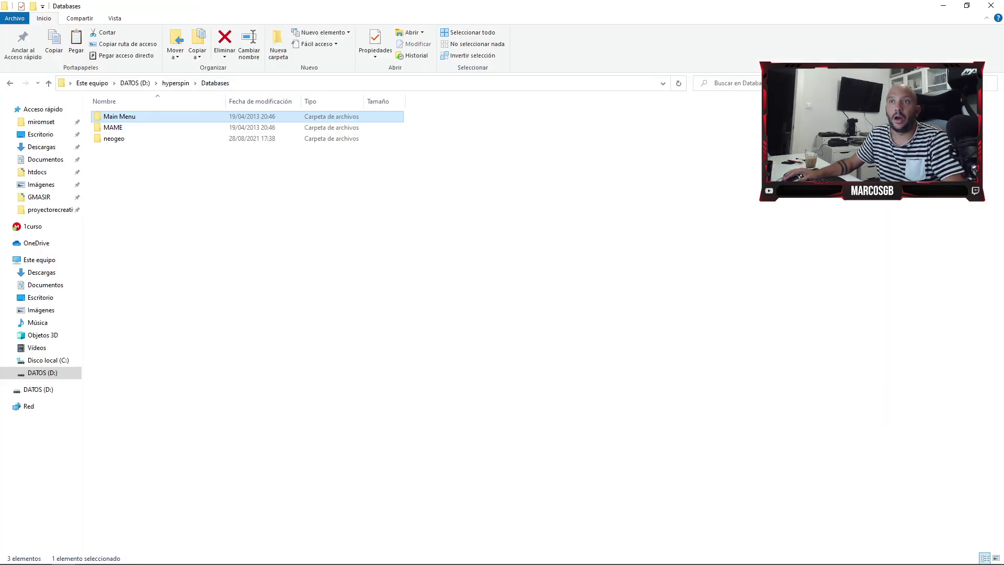
right_click(120, 138)
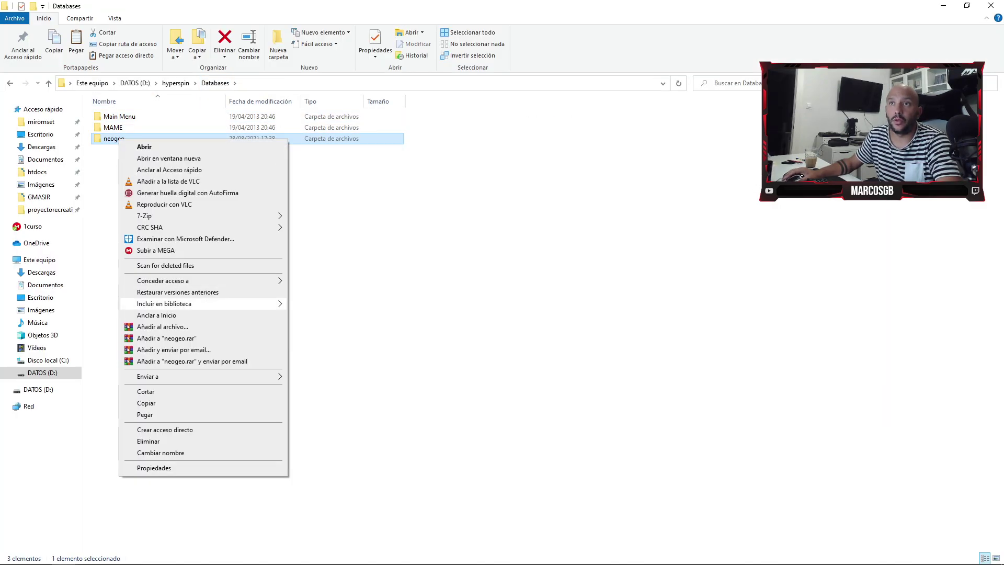
click(161, 452)
click(106, 139)
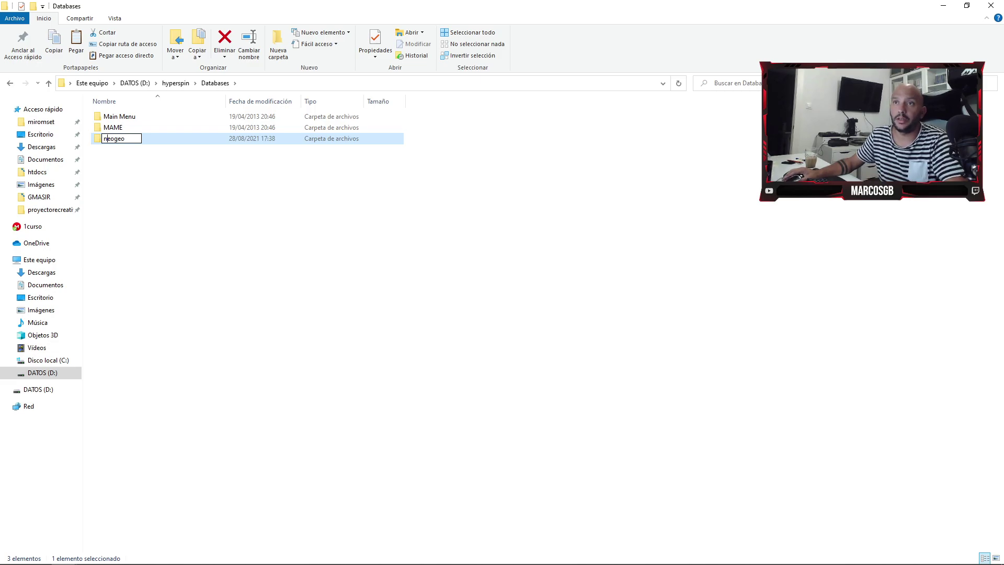
key(Return)
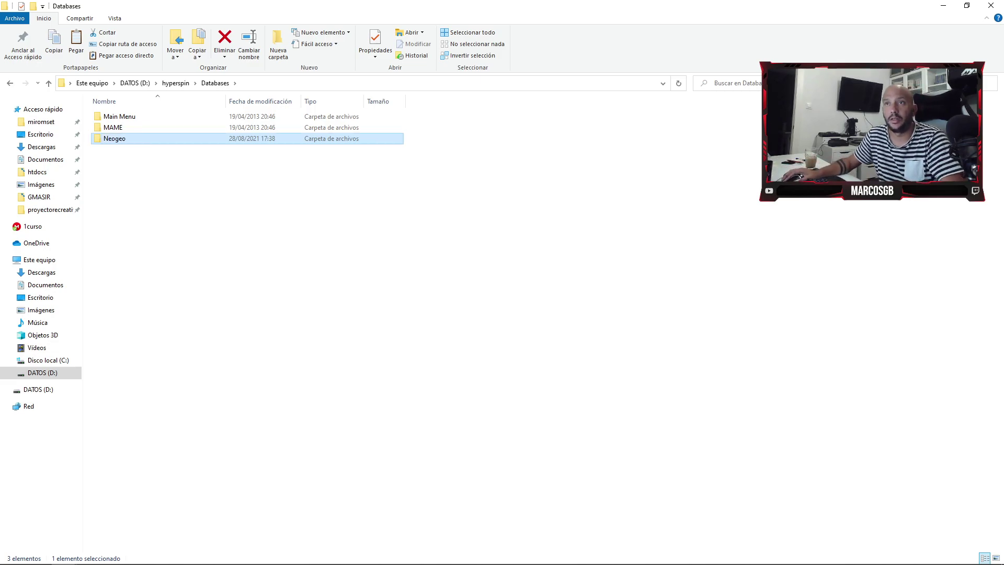
- Rename neogeo.xml in the Neogeo database folder to match the folder name's capitalization
key(Return)
right_click(121, 117)
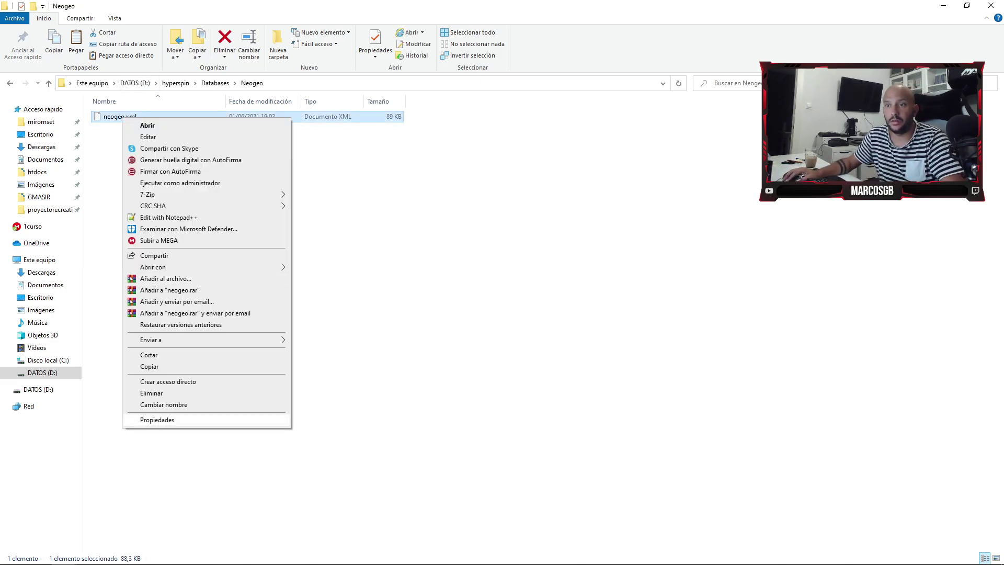
click(156, 405)
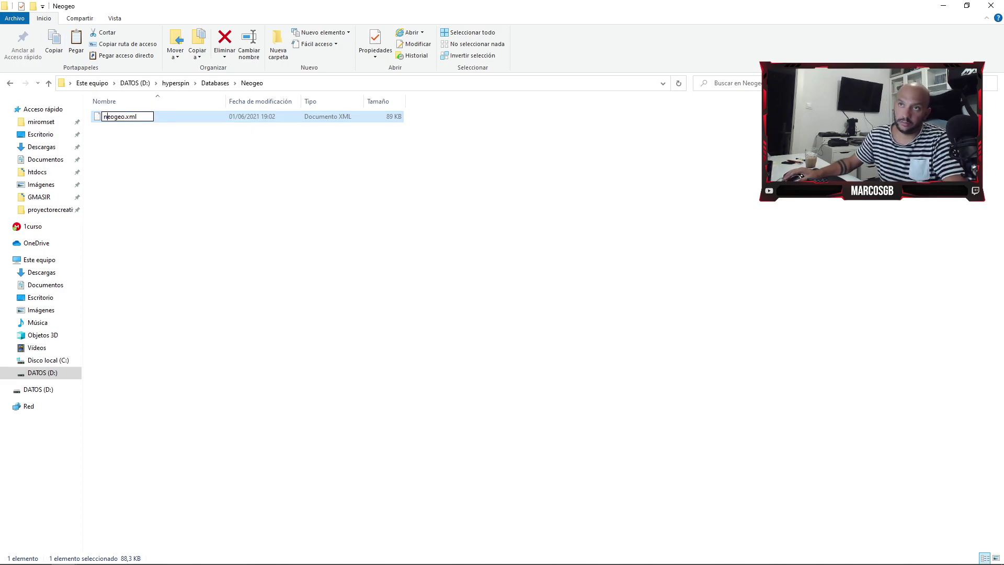
click(175, 157)
- Rename the SNK Neo Geo folder in D:\hyperspin\Media as Neogeo and open it
click(176, 83)
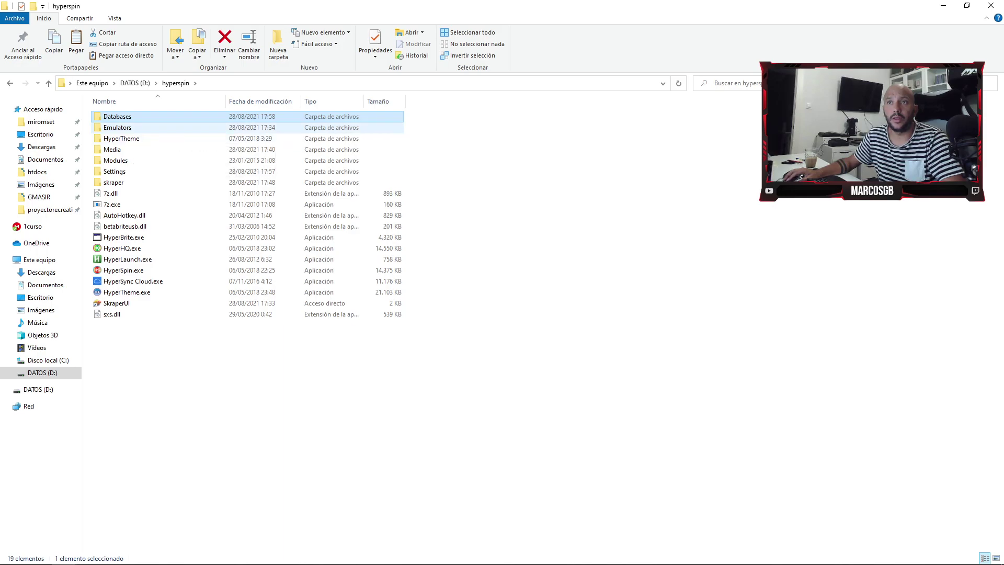
click(125, 128)
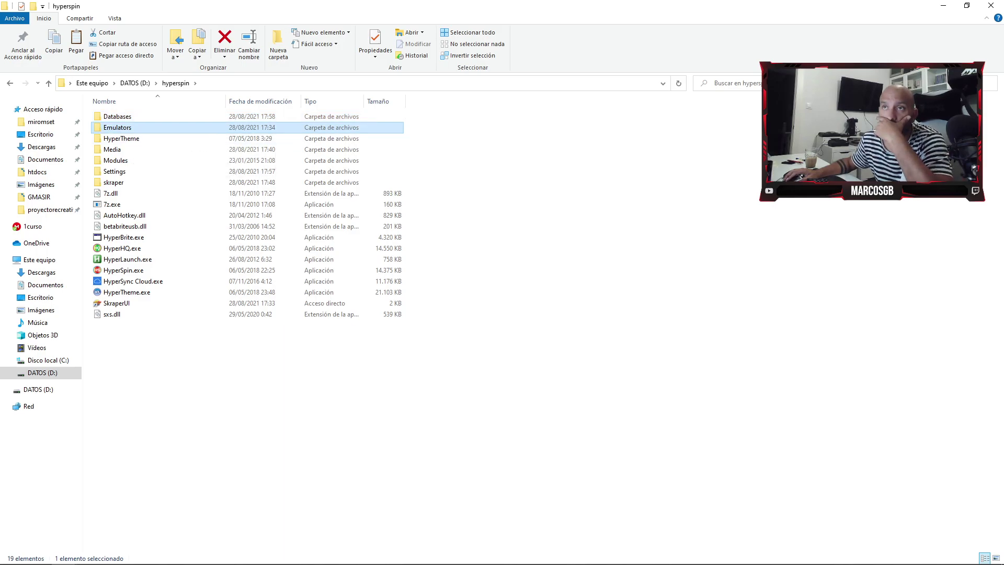
double_click(121, 138)
click(175, 83)
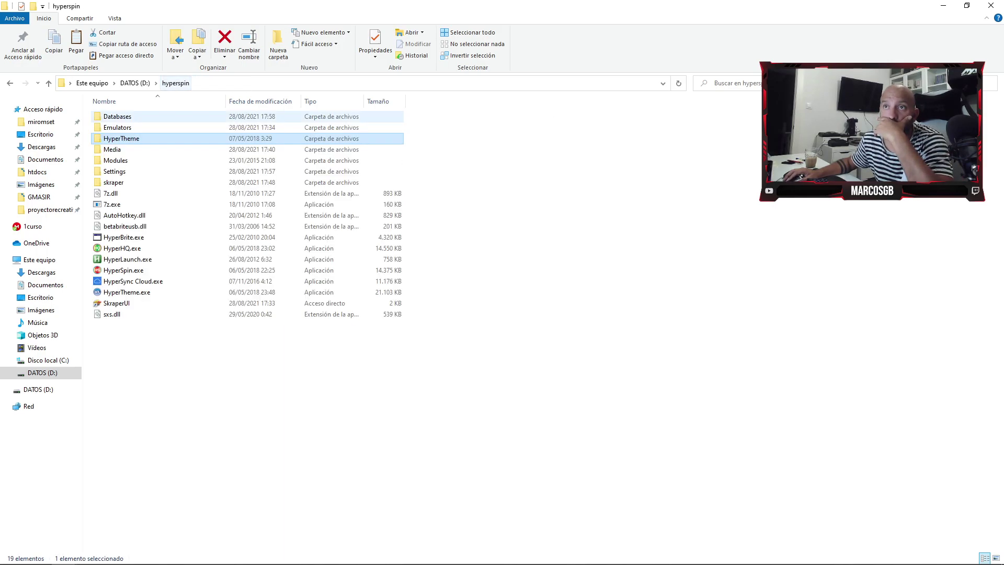
double_click(112, 150)
right_click(122, 151)
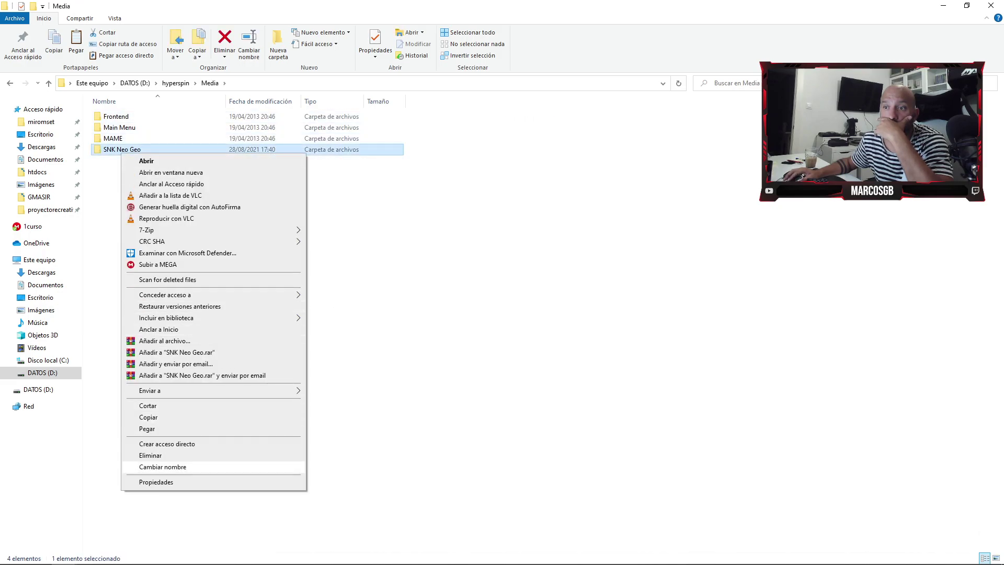
click(157, 466)
text(Neoge)
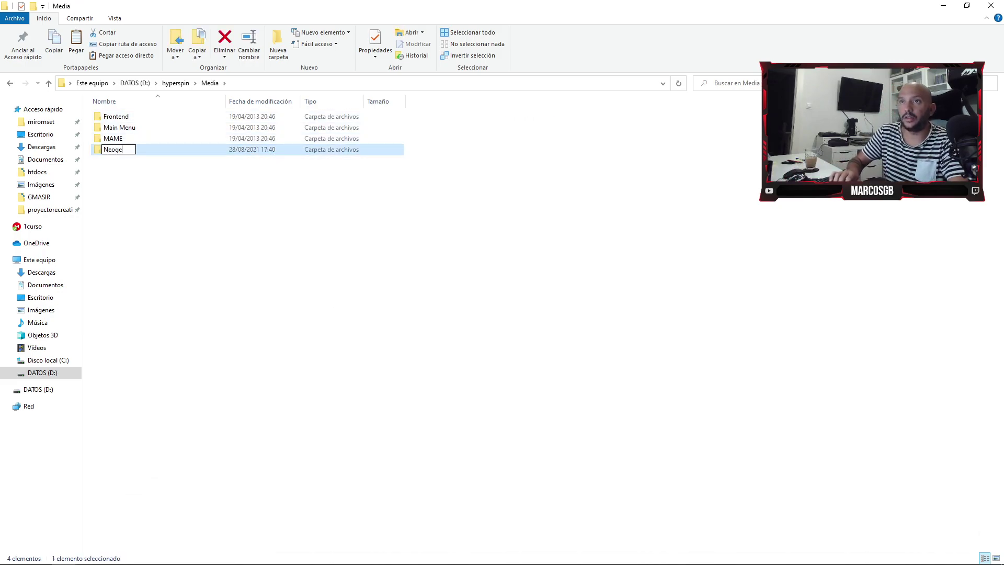
key(Return)
key(Return)
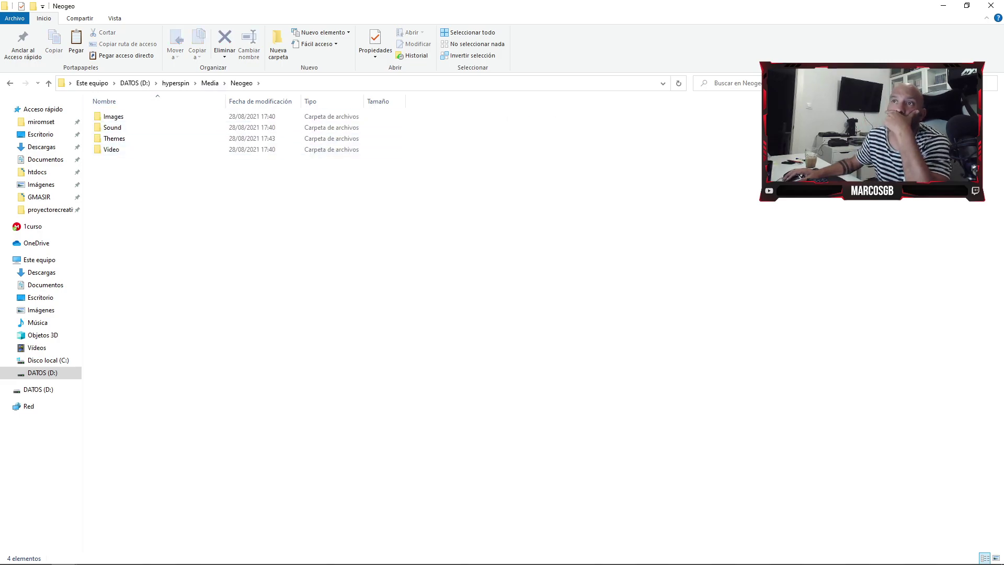
- Duplicate the MAME folder inside D:\hyperspin\Modules
key(alt+Up)
key(alt+Up)
key(Down)
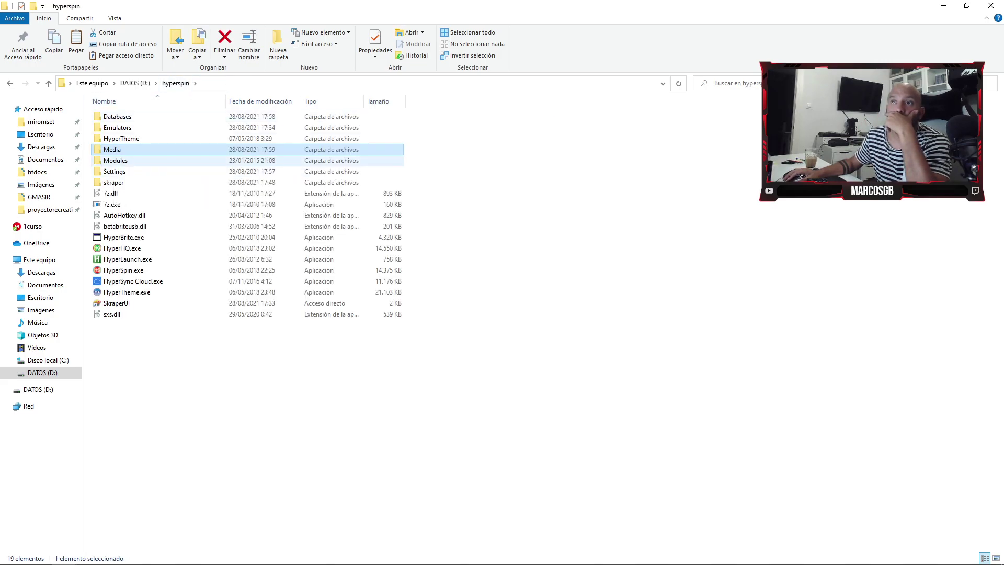
key(Return)
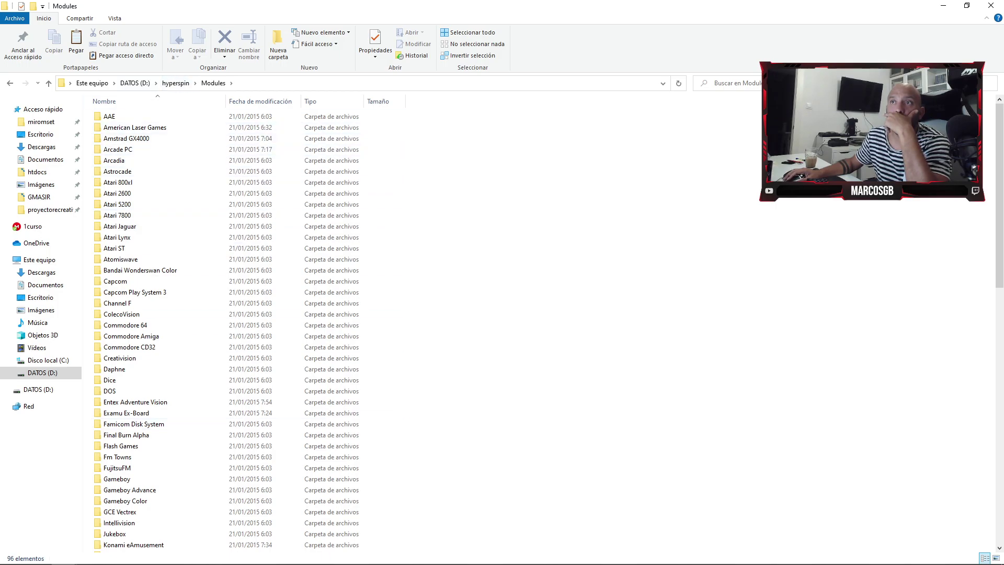
click(136, 262)
key(m)
click(128, 136)
drag(128, 135, 517, 233)
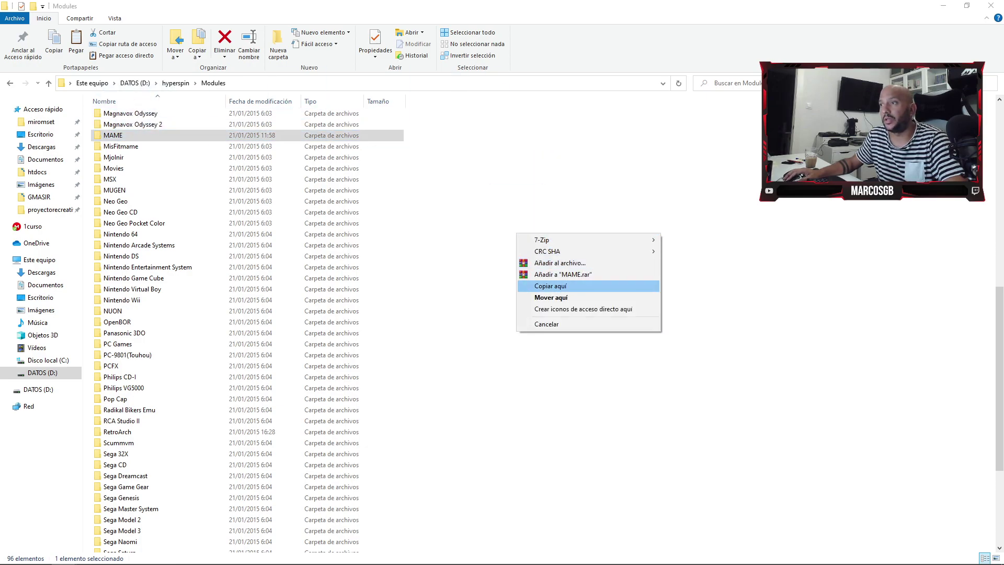
click(550, 285)
- Rename the MAME folder's copy in Modules as Neogeo
scroll(157, 282, down, 5)
scroll(121, 282, up, 6)
right_click(121, 157)
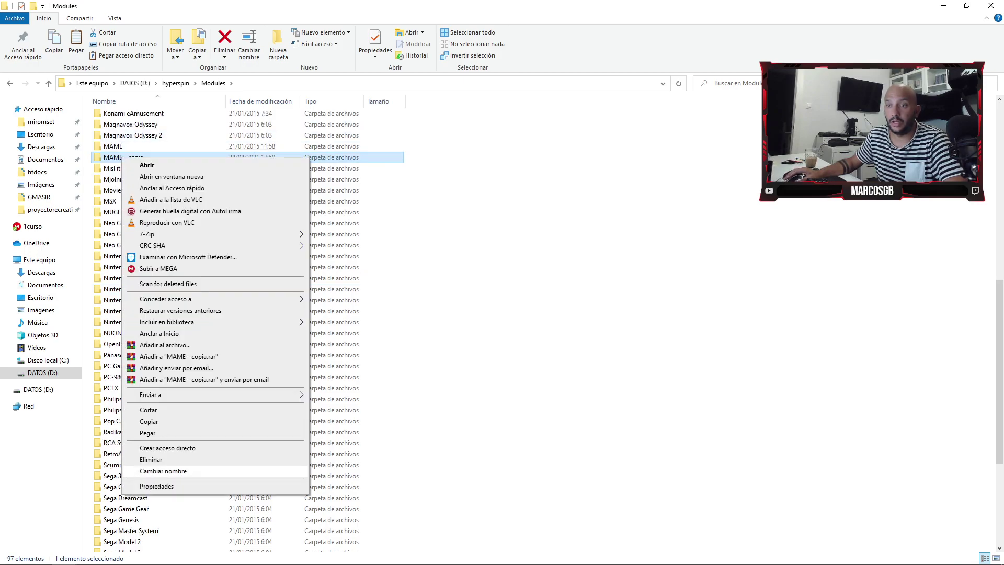
click(157, 470)
text(Negeo)
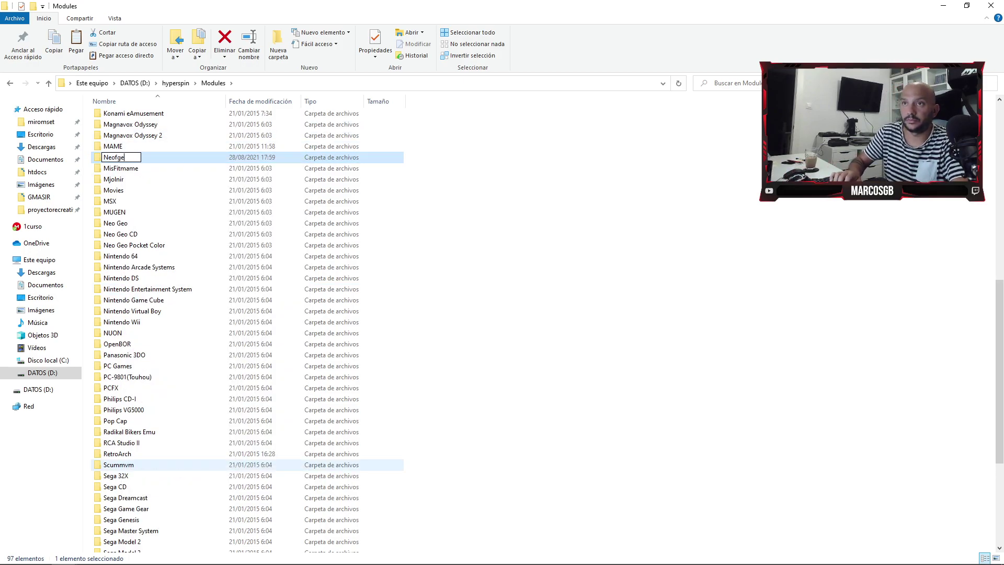
key(Return)
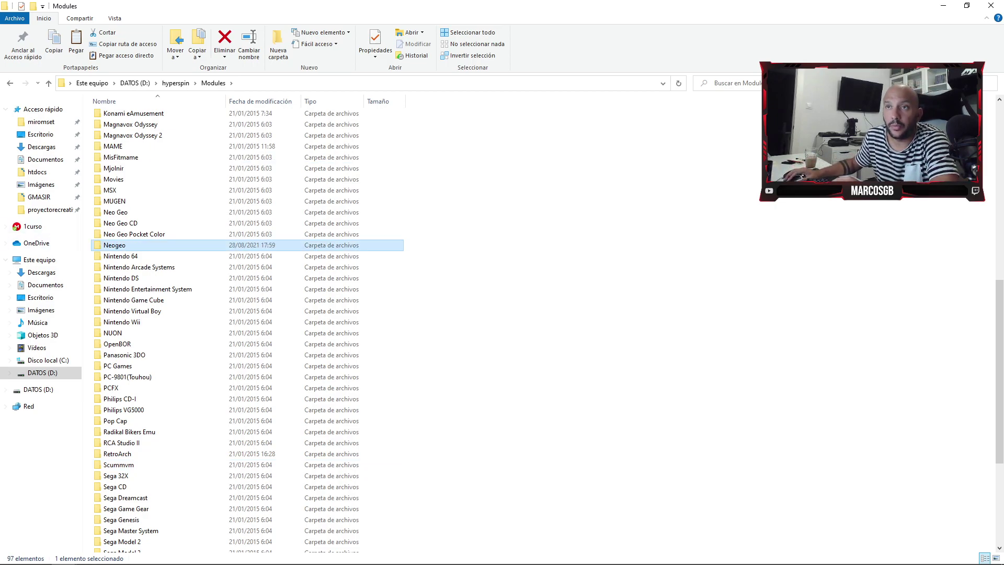
- Inspect the scripts in the original Neo Geo module folder and remove that folder from Modules
double_click(117, 212)
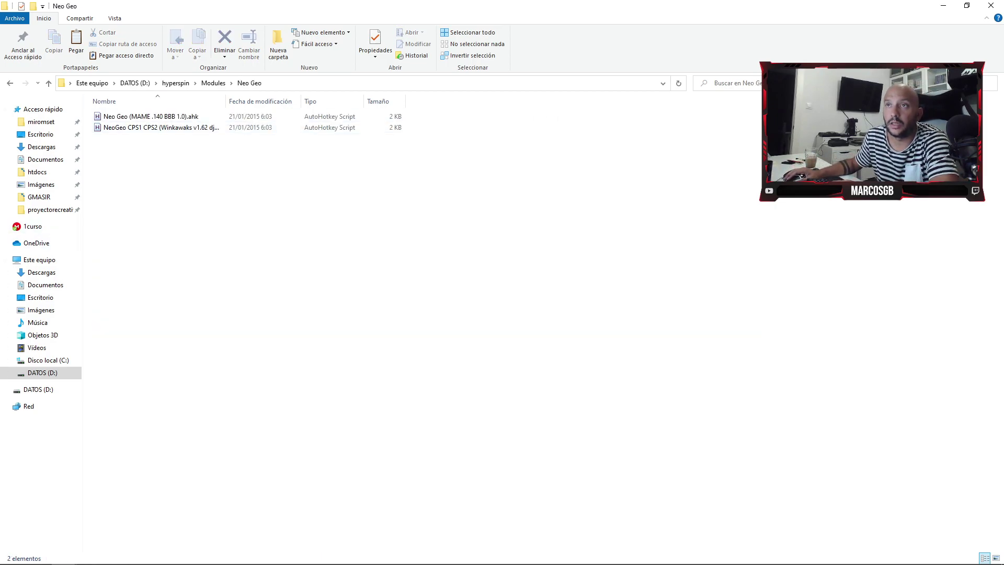
click(213, 83)
scroll(157, 381, down, 2)
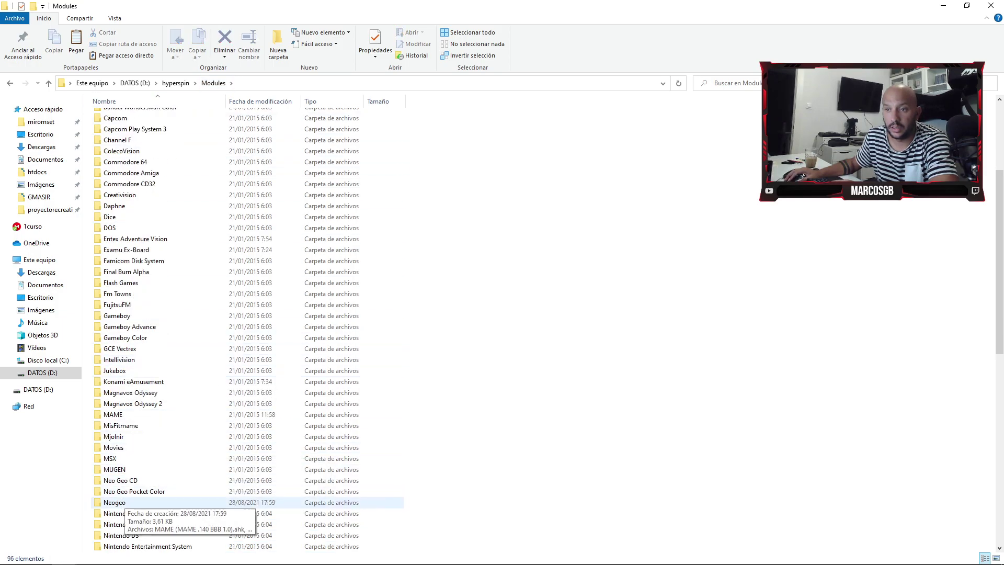
- Rename MAME.ahk in the Modules\Neogeo folder as neogeo.ahk
double_click(115, 513)
right_click(123, 140)
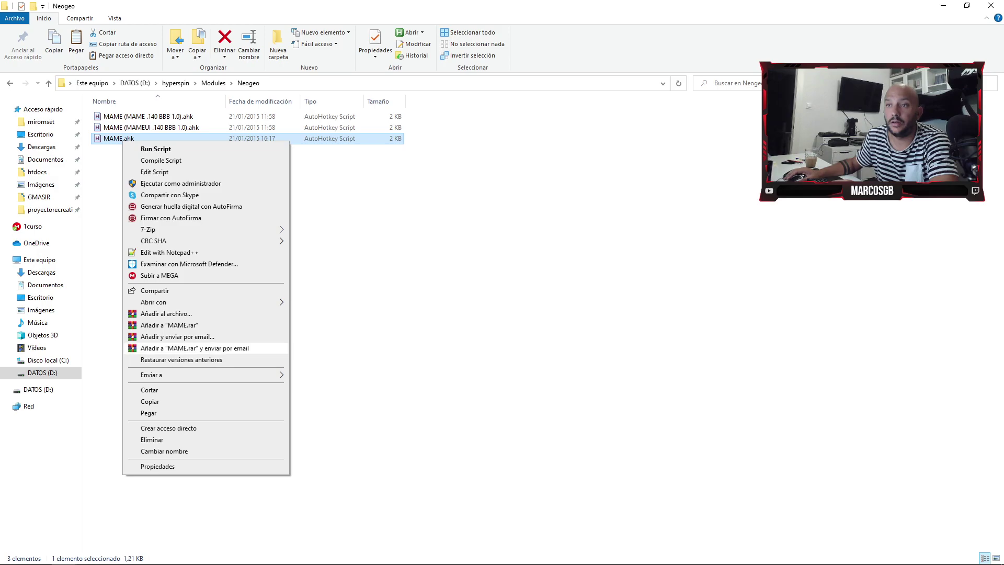
click(164, 451)
text(neogeo)
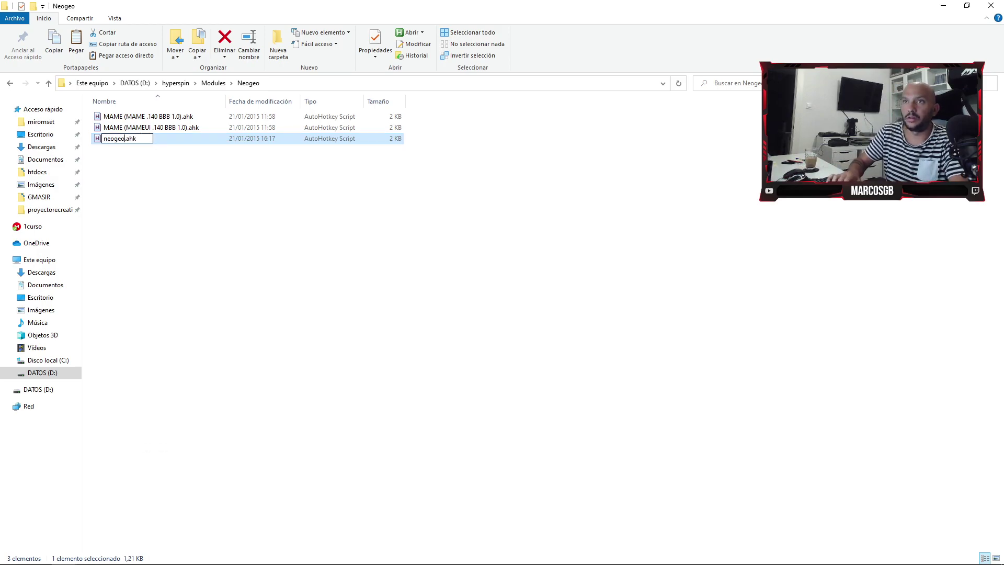
key(Return)
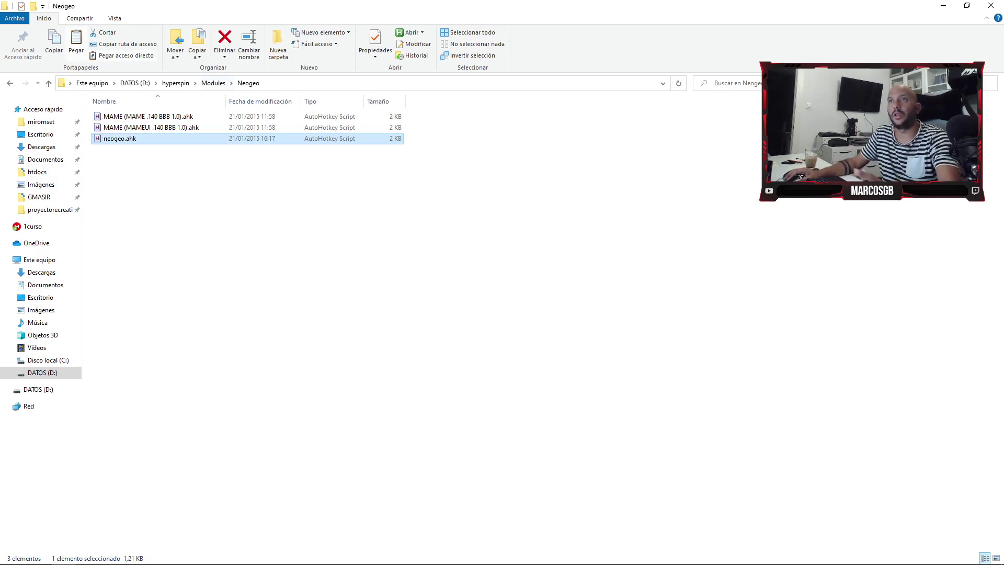
- Capitalize the script's name in Modules\Neogeo, renaming neogeo.ahk as Neogeo.ahk
click(213, 83)
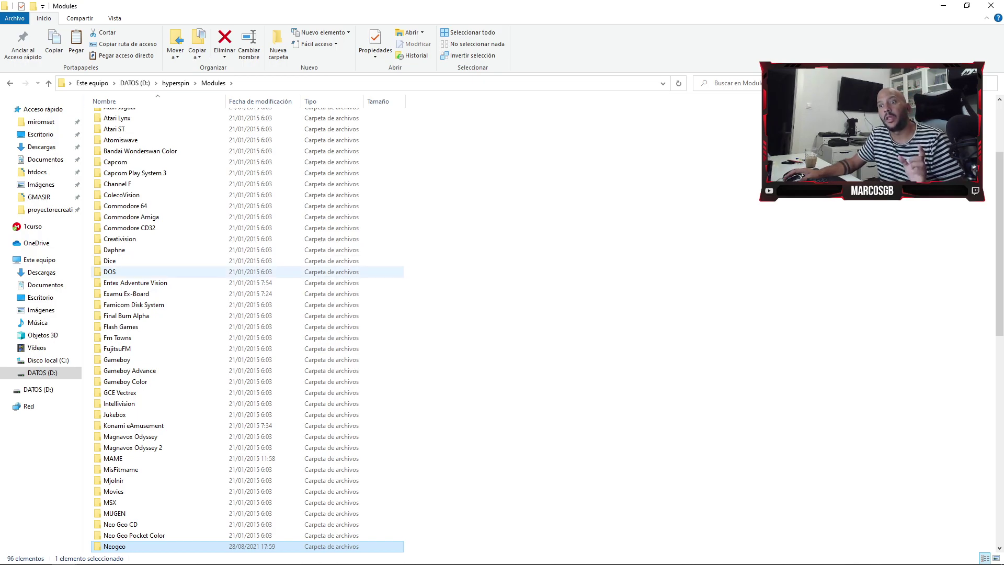
scroll(248, 324, down, 1)
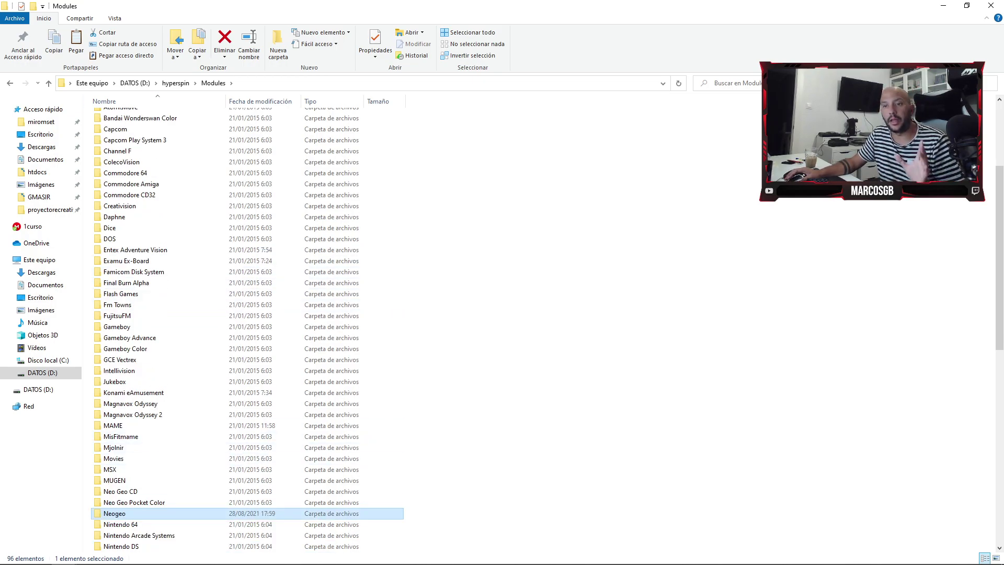
double_click(115, 513)
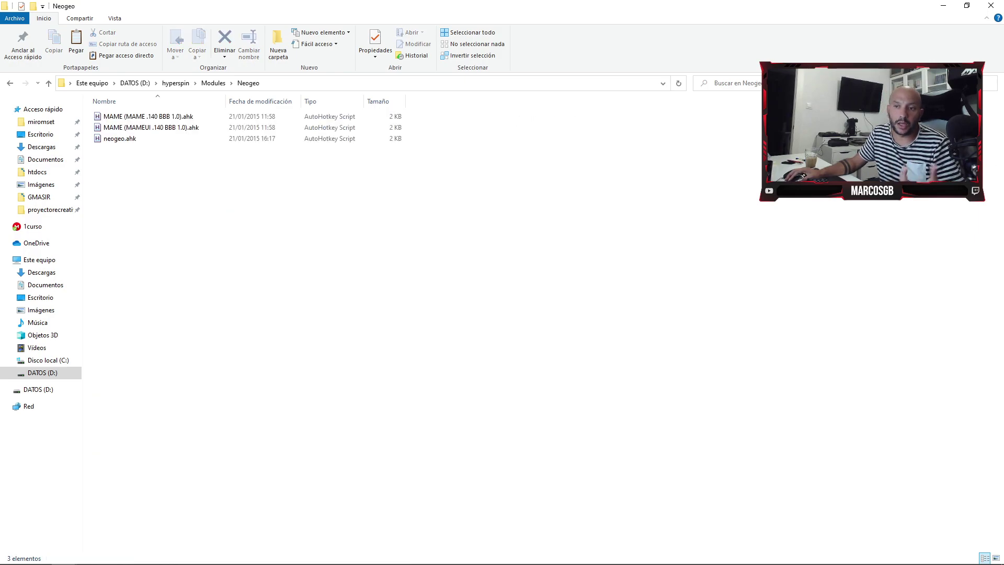
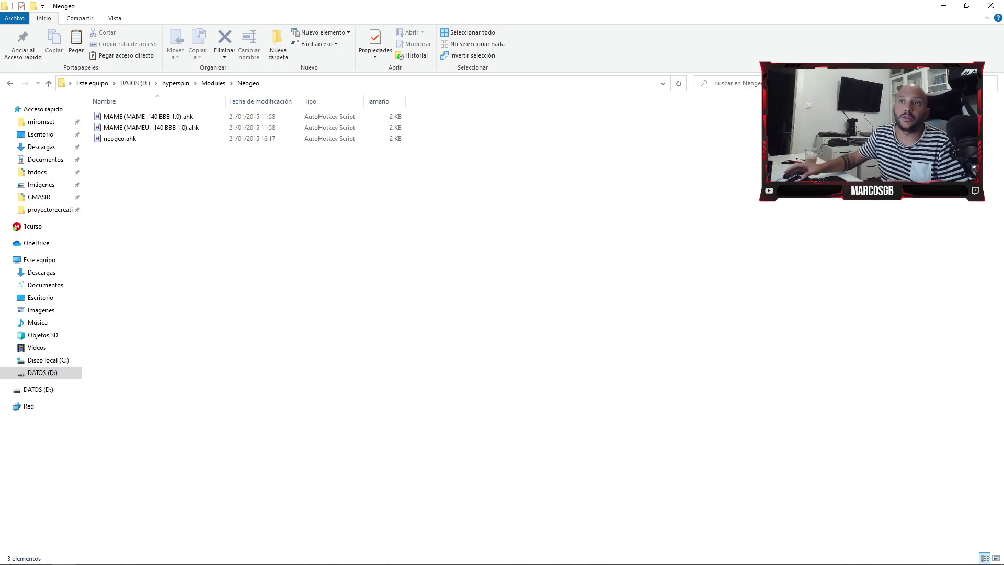
click(119, 138)
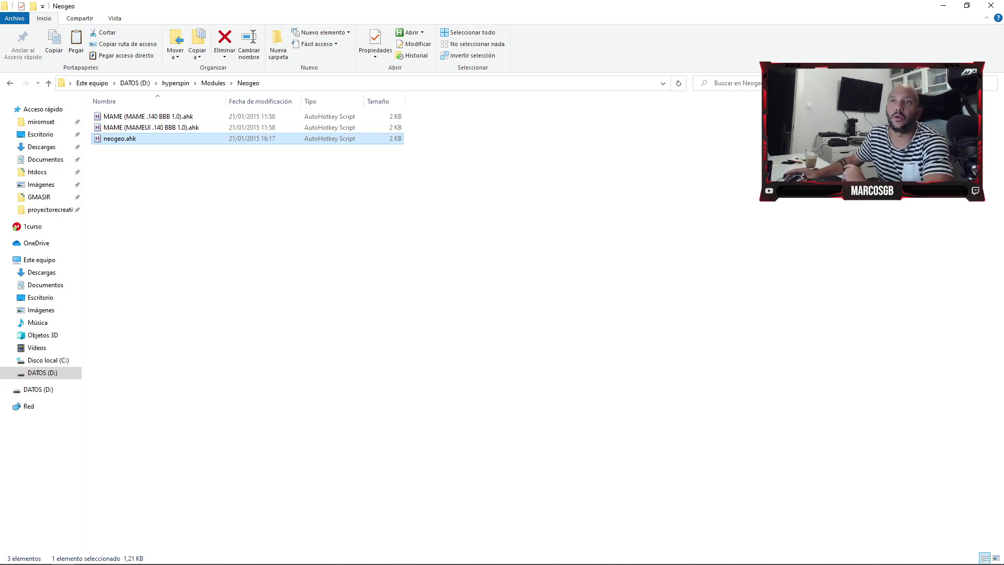
right_click(141, 137)
click(182, 447)
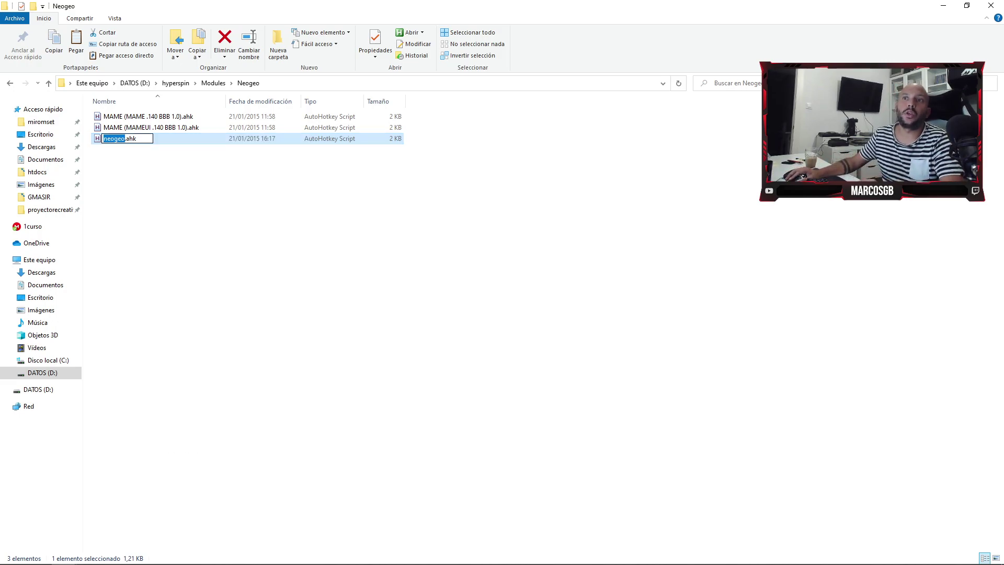
key(Escape)
right_click(111, 138)
click(137, 449)
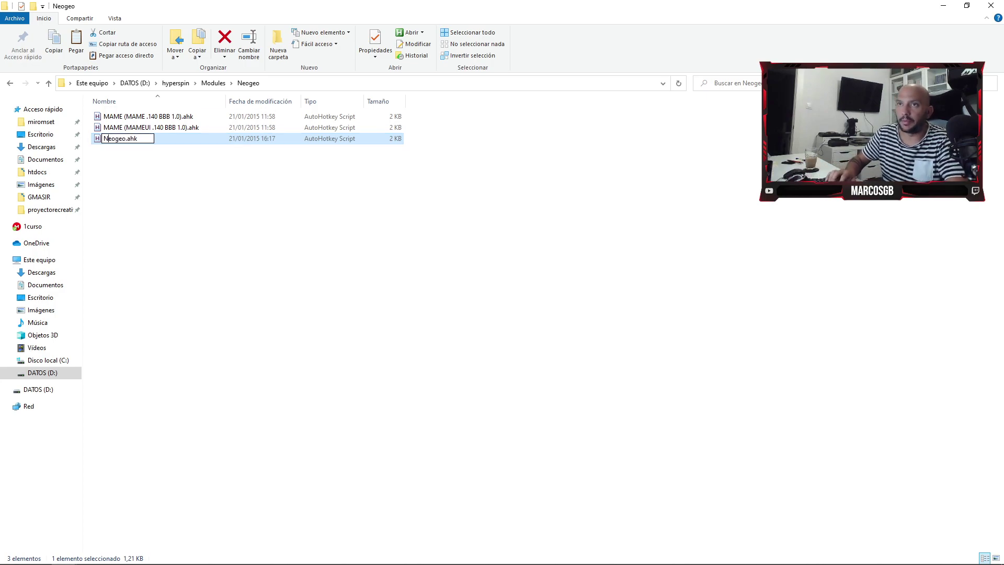
key(Return)
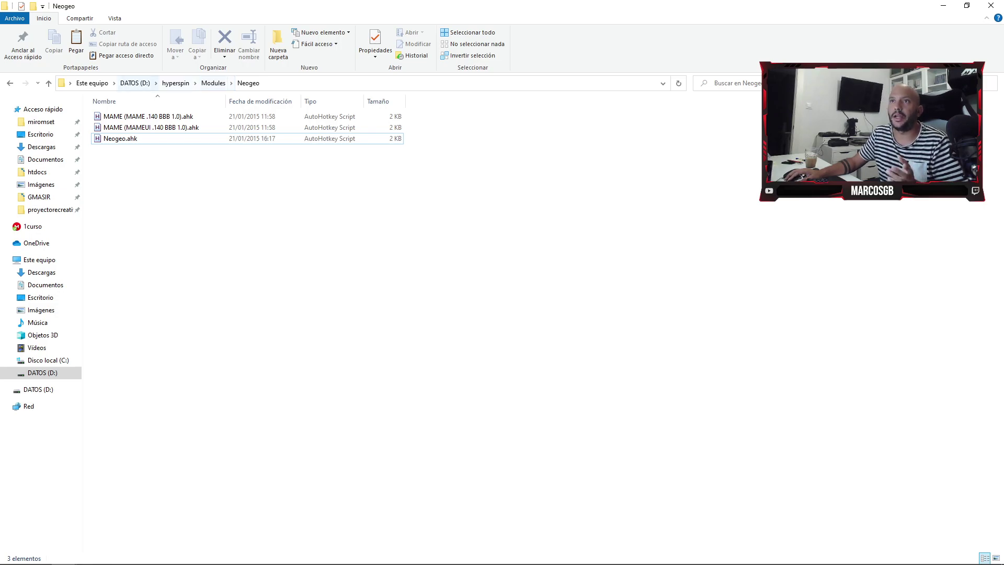
- Check the contents of the Settings and skraper folders in D:\hyperspin
click(176, 83)
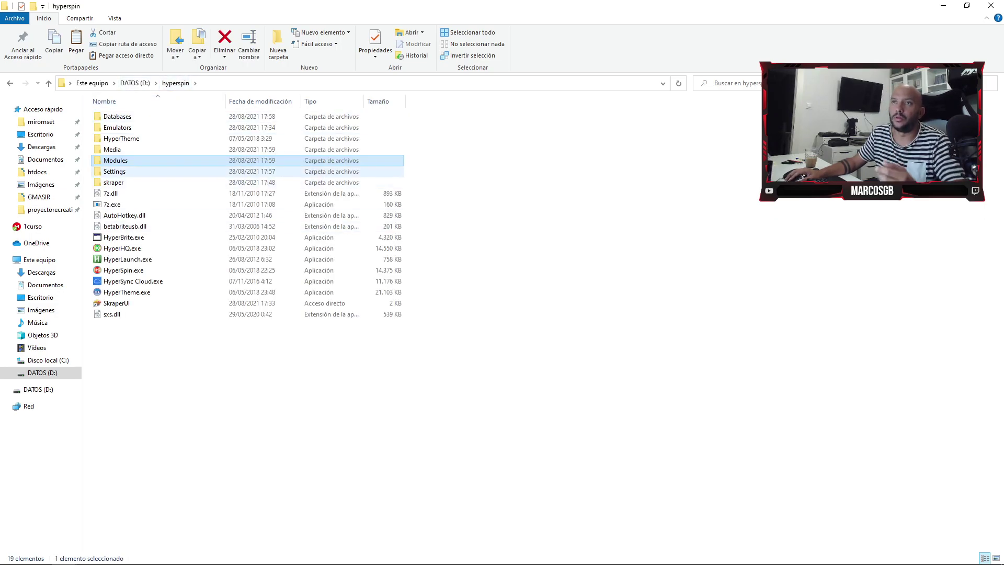
double_click(115, 171)
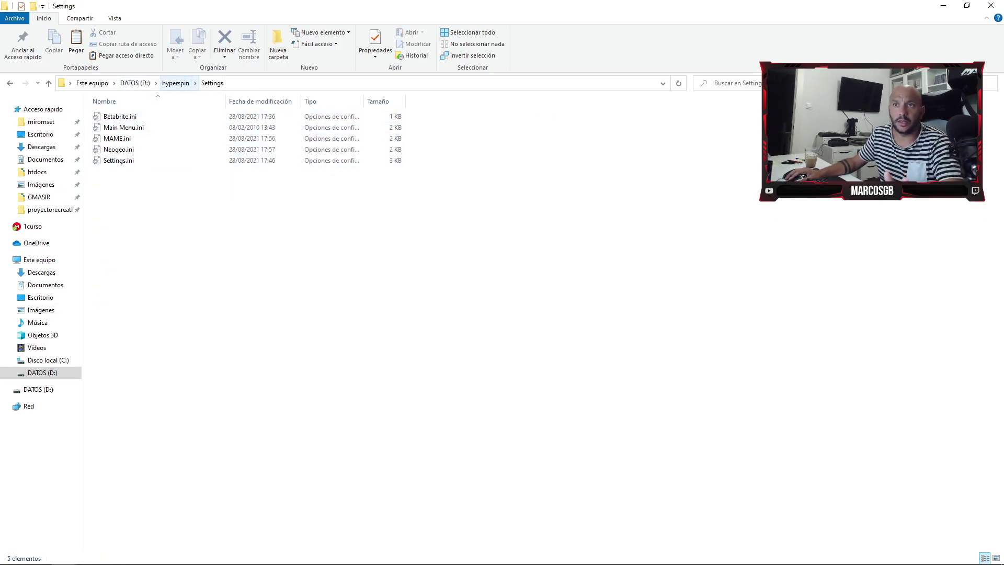
click(175, 83)
click(163, 183)
double_click(114, 182)
click(175, 83)
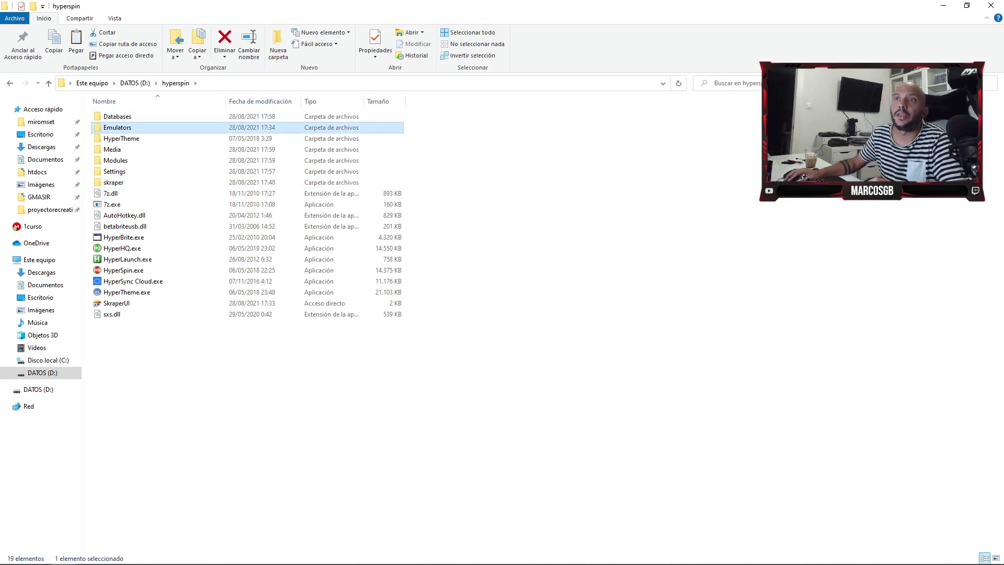
- Launch mame.exe from the D:\hyperspin\Emulators\mame folder and bring up its machine selection screen
double_click(117, 127)
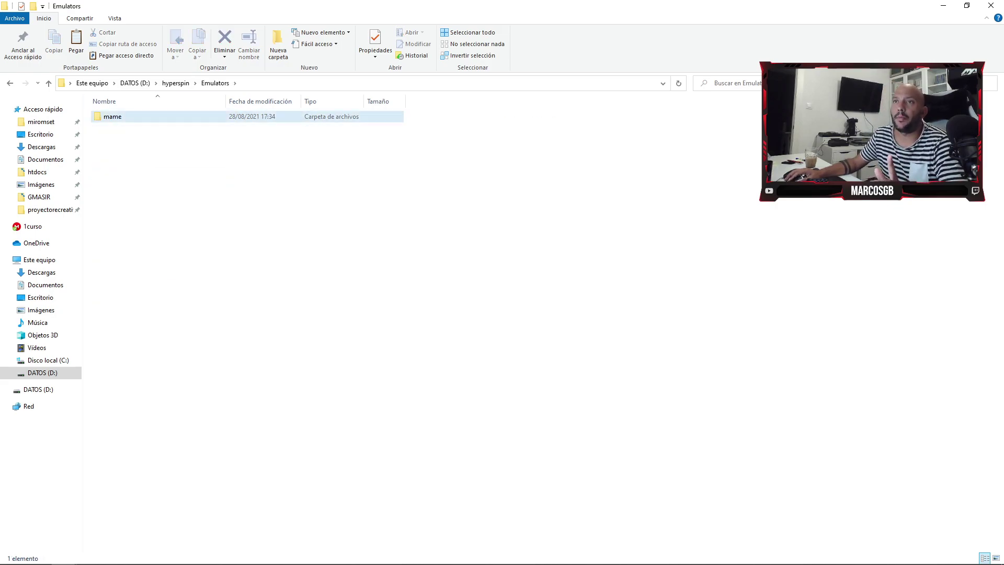
double_click(112, 116)
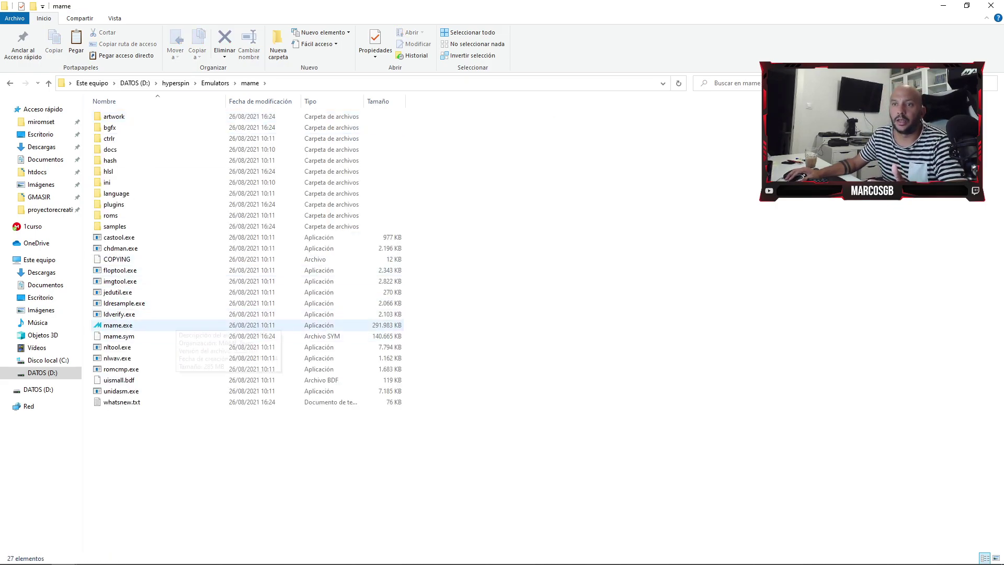
click(176, 322)
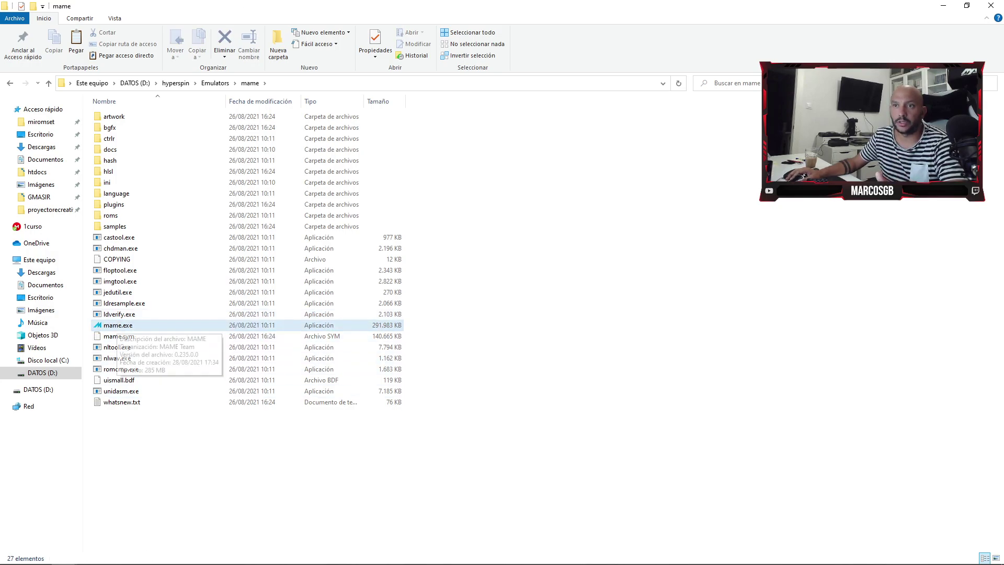
key(Return)
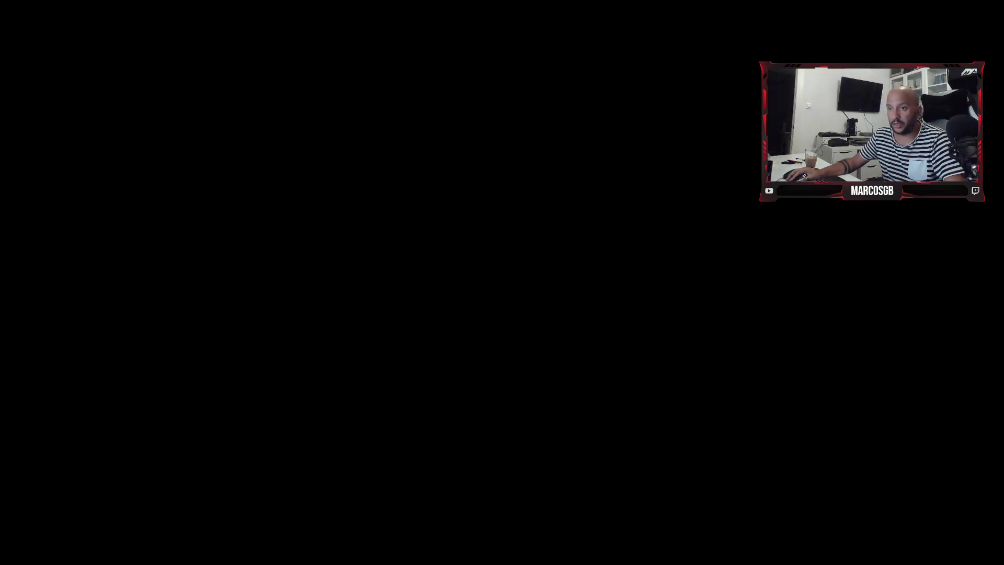
key(alt+Tab)
click(323, 472)
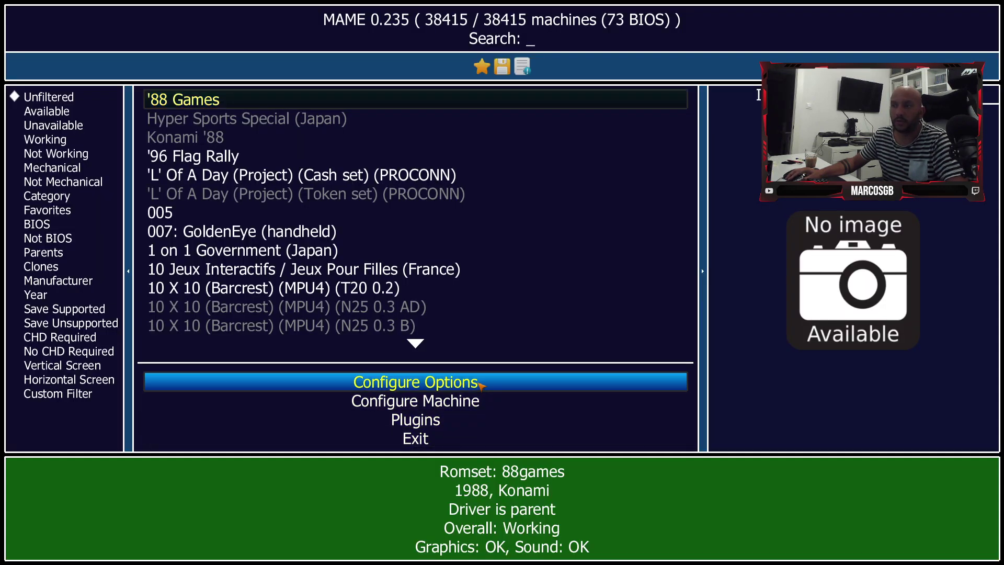
- Save the MAME configuration from the general settings and exit the emulator
click(481, 384)
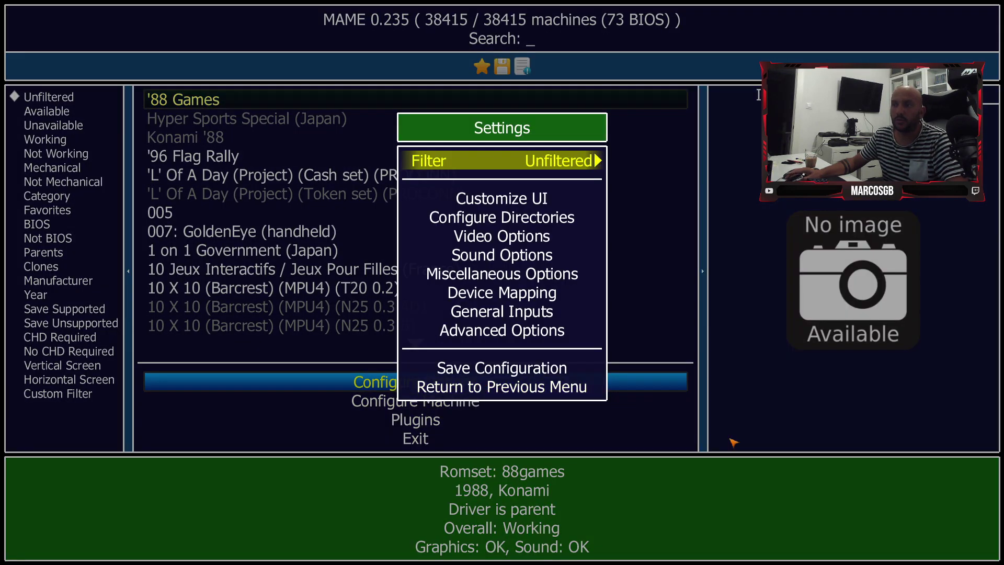
click(533, 369)
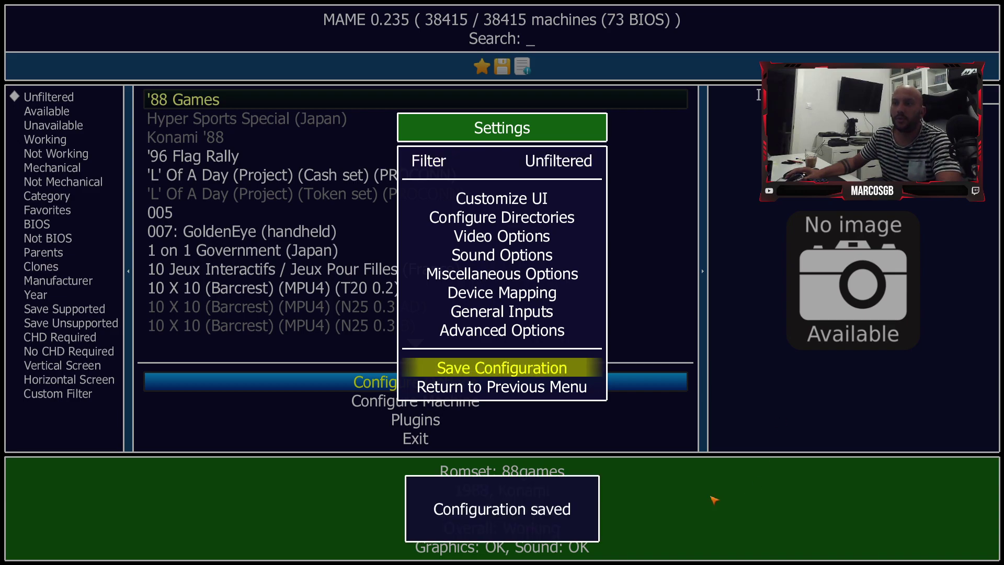
click(560, 334)
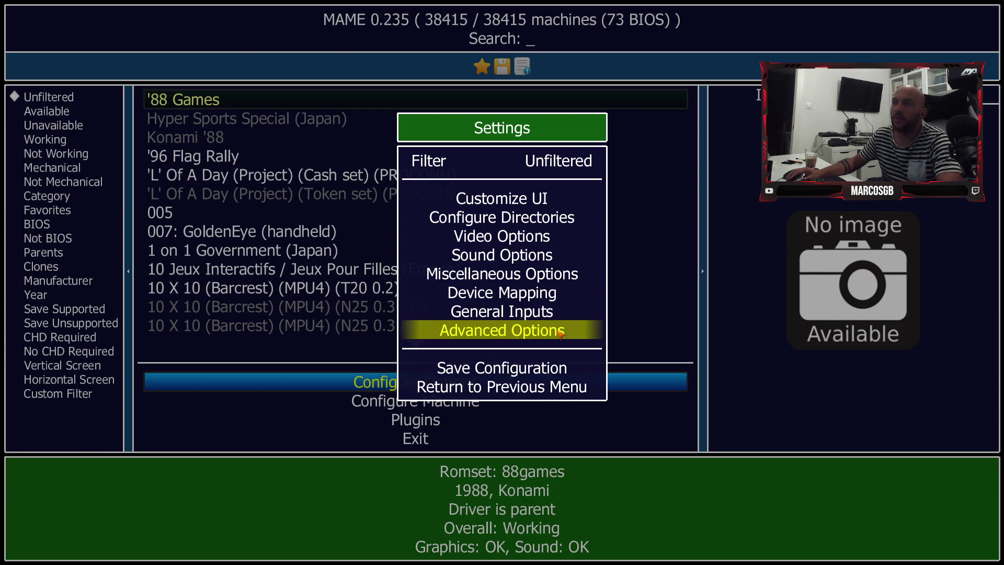
key(Escape)
key(Escape)
key(Escape)
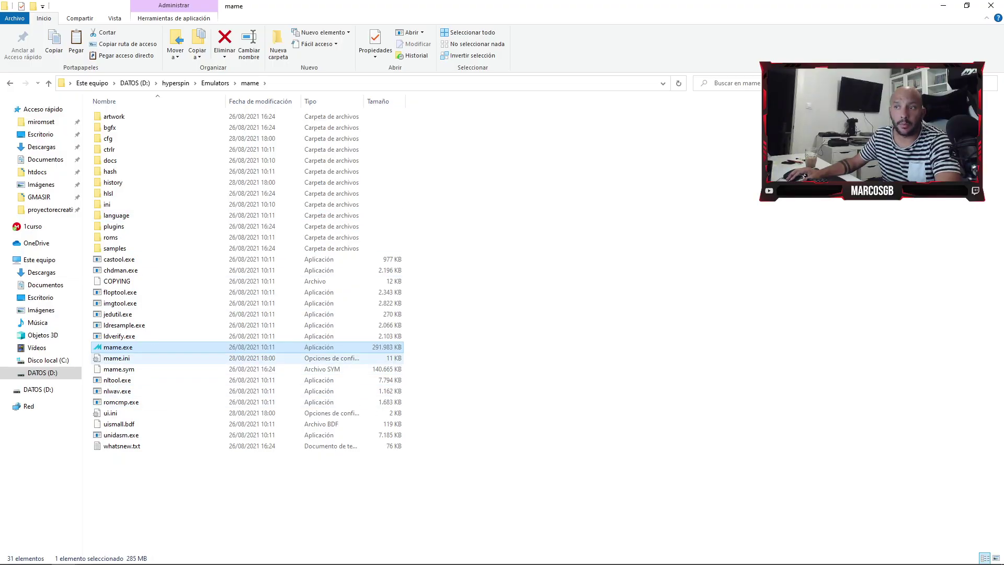
- Open mame.ini in Notepad++ and copy a Lightshot capture of its core search path options to the clipboard
right_click(110, 358)
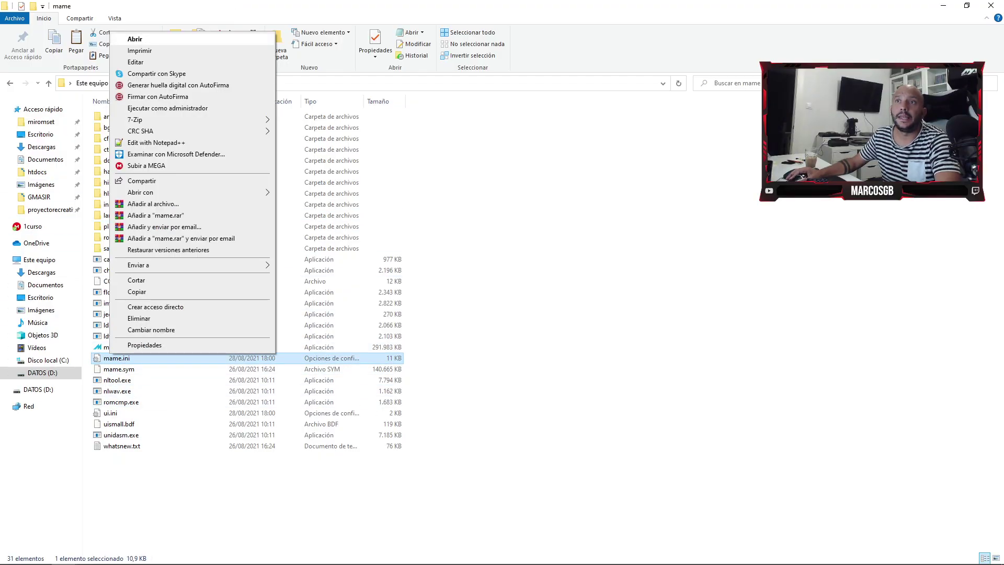
click(156, 143)
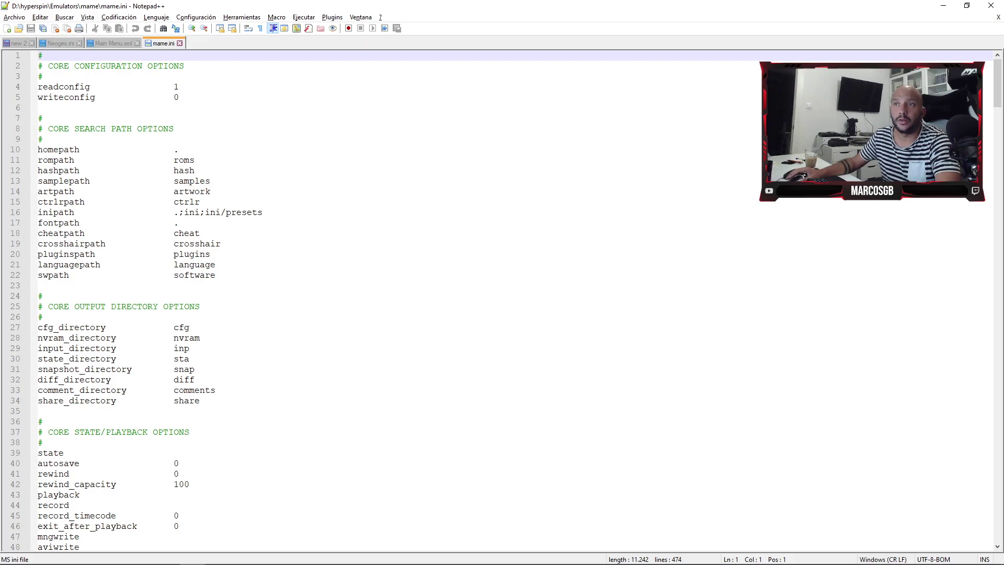
drag(262, 212, 201, 212)
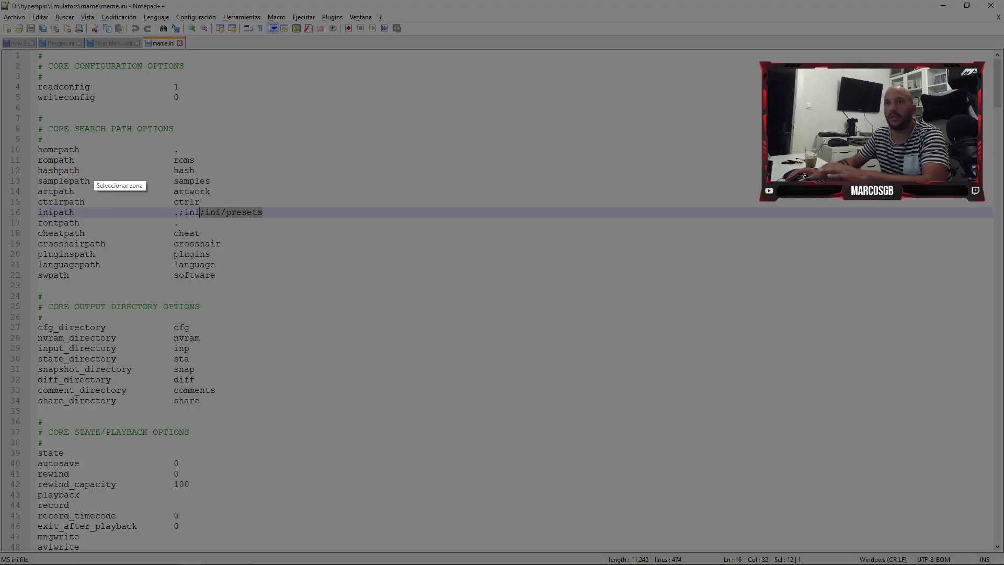
key(Print)
drag(14, 108, 560, 306)
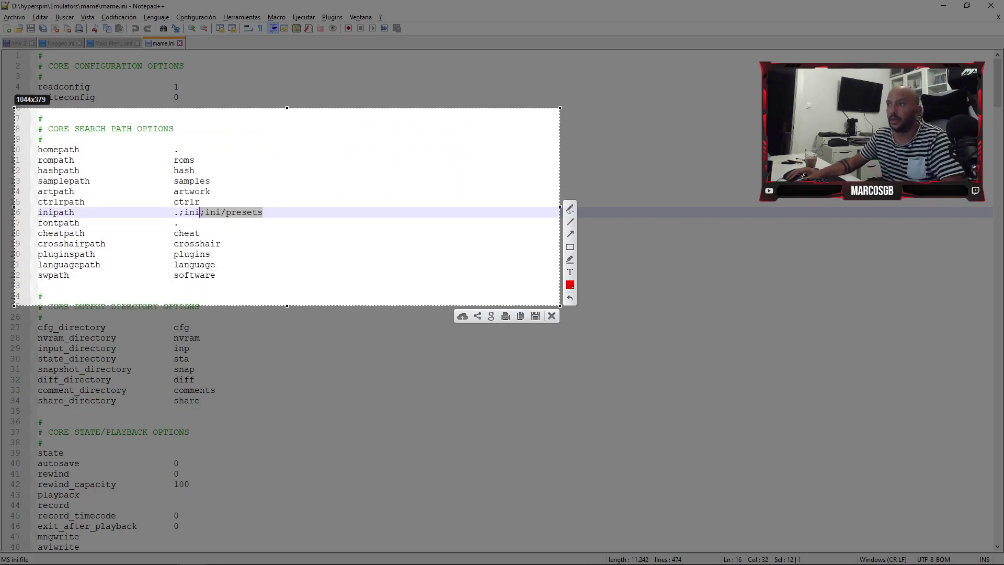
mouse_move(31, 149)
mouse_down()
mouse_move(183, 171)
mouse_move(236, 168)
mouse_move(174, 160)
mouse_up()
key(ctrl+c)
- Set the rompath value in mame.ini to roms/neogeo; and save the file
key(BackSpace)
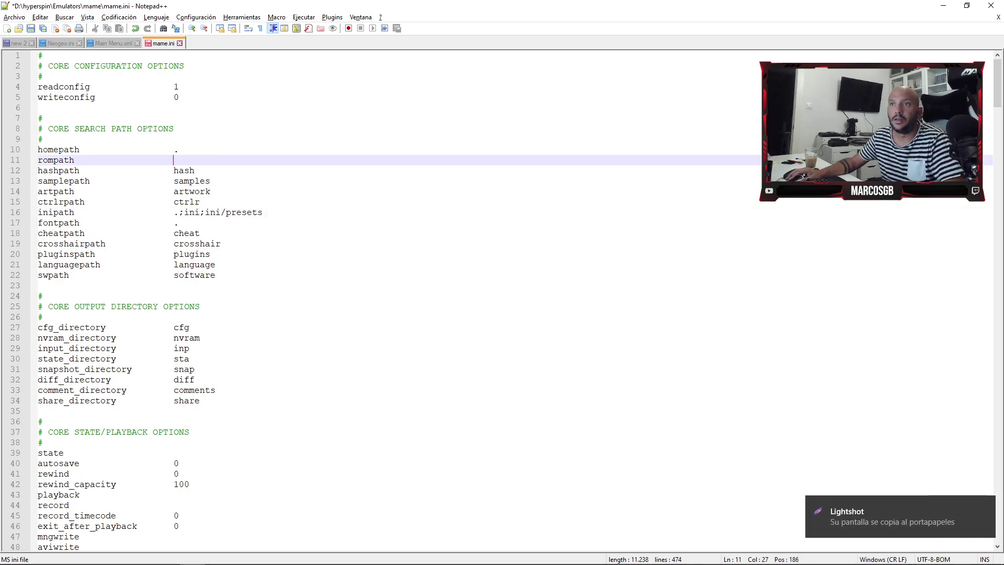
text(roms/)
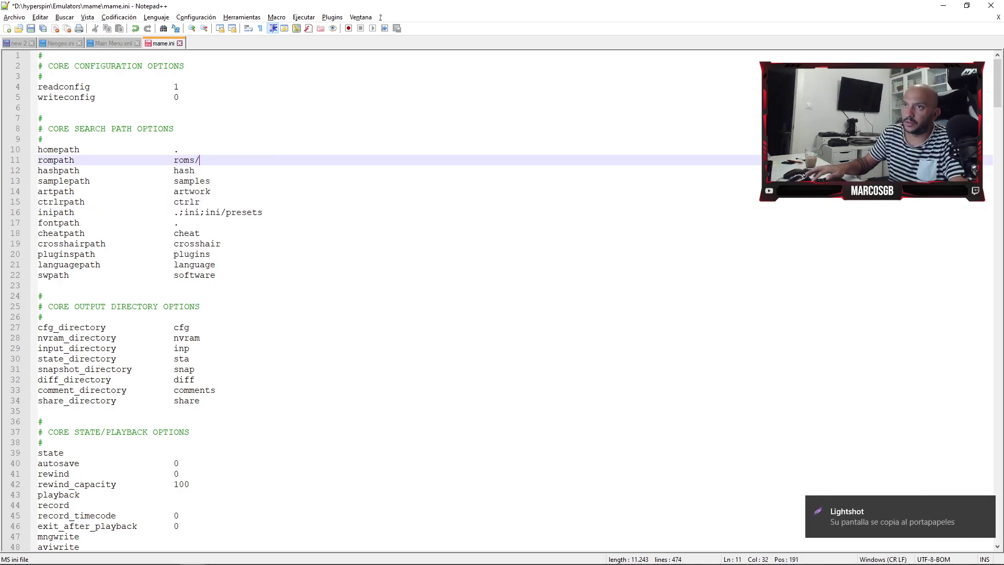
text(neogeo;)
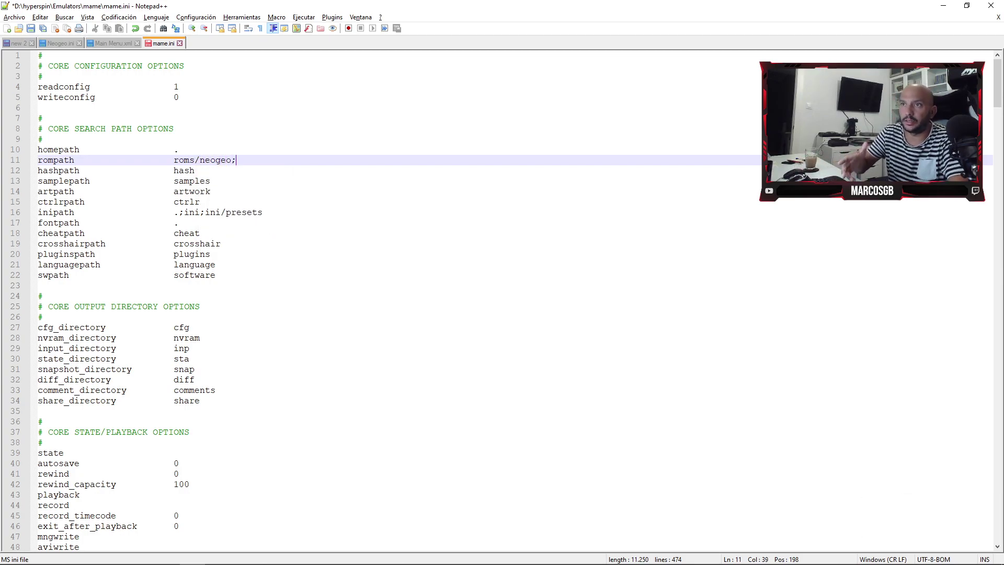
key(ctrl+s)
- Append bios/ to the rompath line as a second search folder and save mame.ini
text(;)
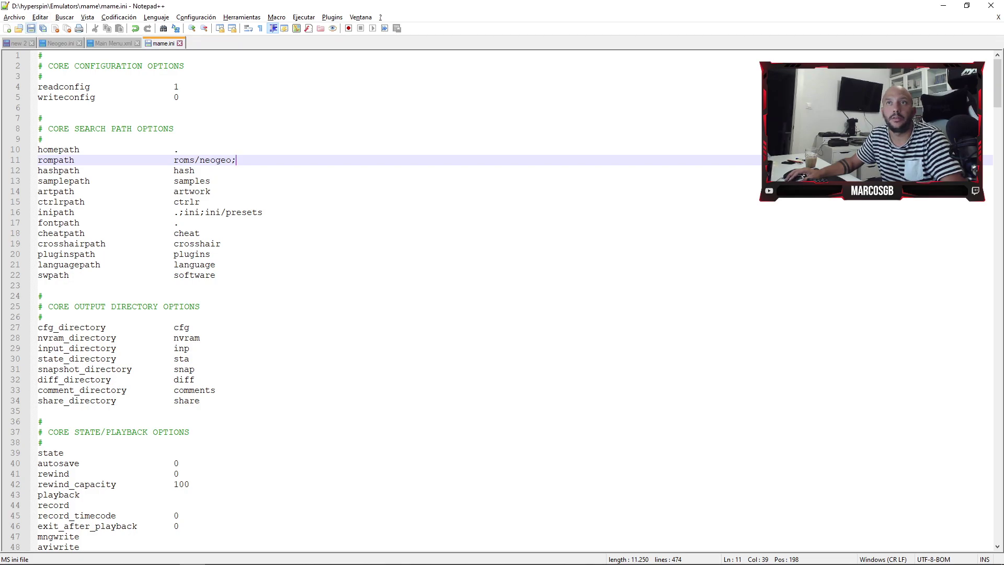
text(roms)
key(BackSpace)
key(BackSpace)
key(BackSpace)
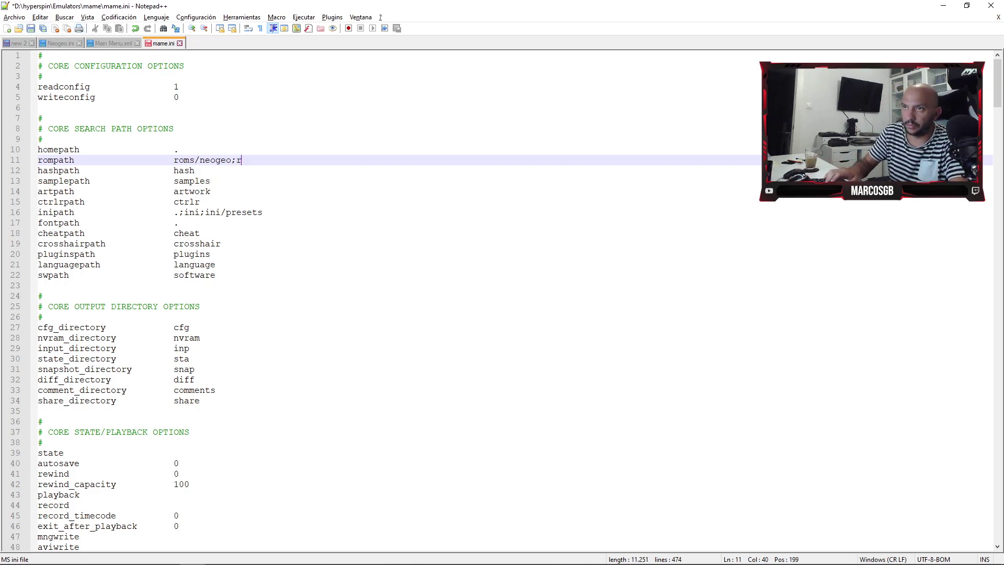
key(BackSpace)
text(bios/)
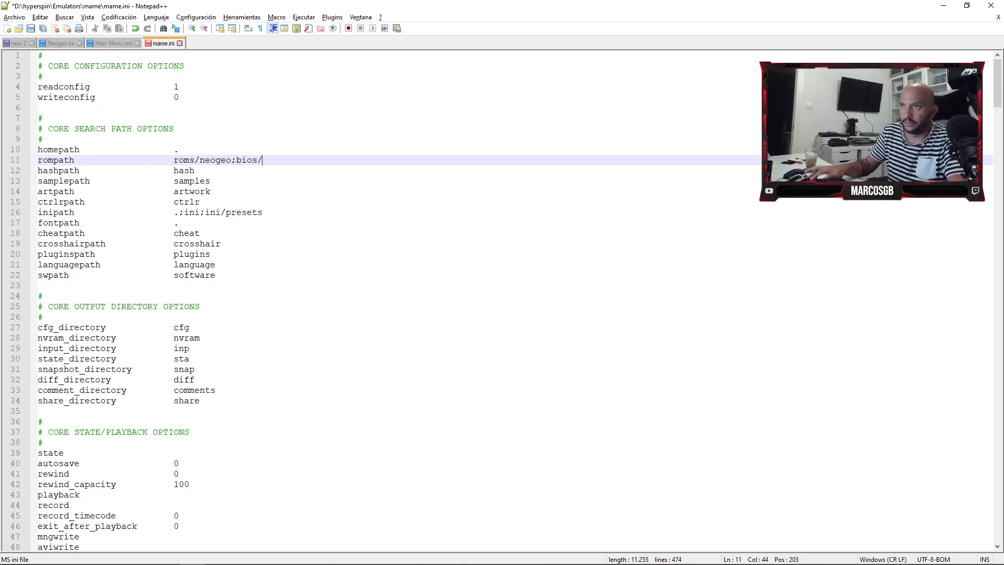
click(30, 28)
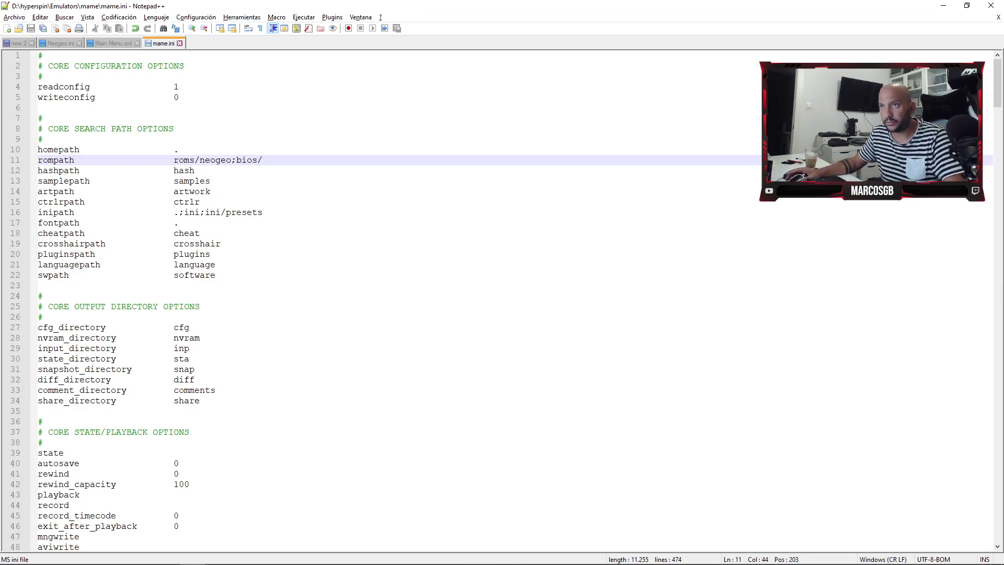
- Create a folder named bios inside D:\hyperspin\Emulators\mame and open it
key(alt+Tab)
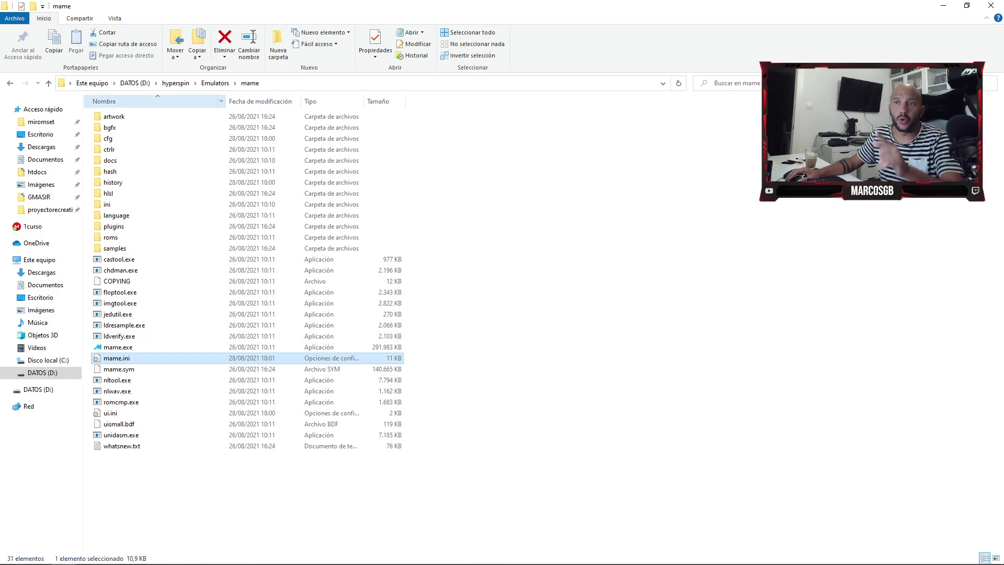
right_click(169, 324)
mouse_move(196, 450)
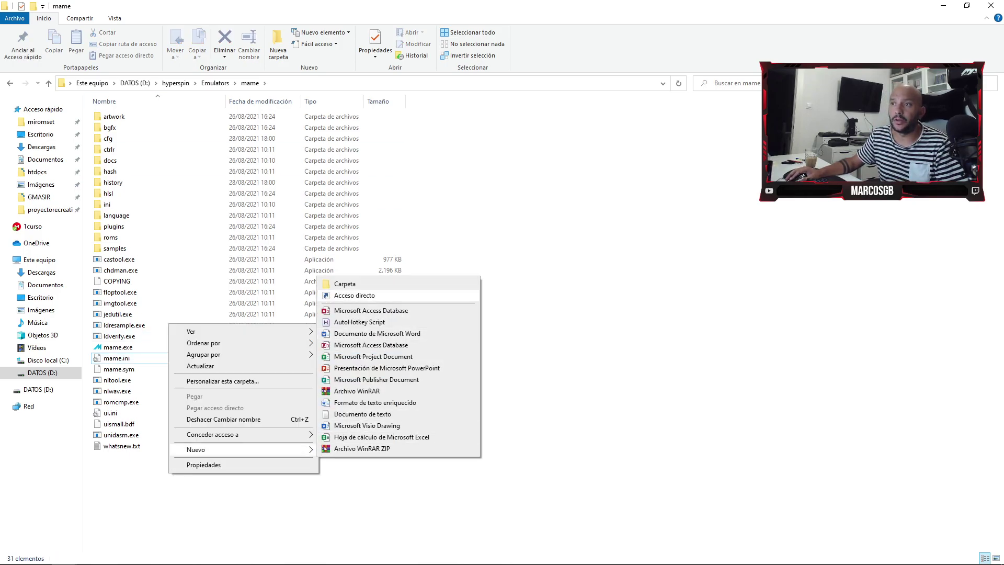
click(345, 295)
click(634, 388)
right_click(273, 354)
mouse_move(299, 479)
click(429, 314)
text(bios)
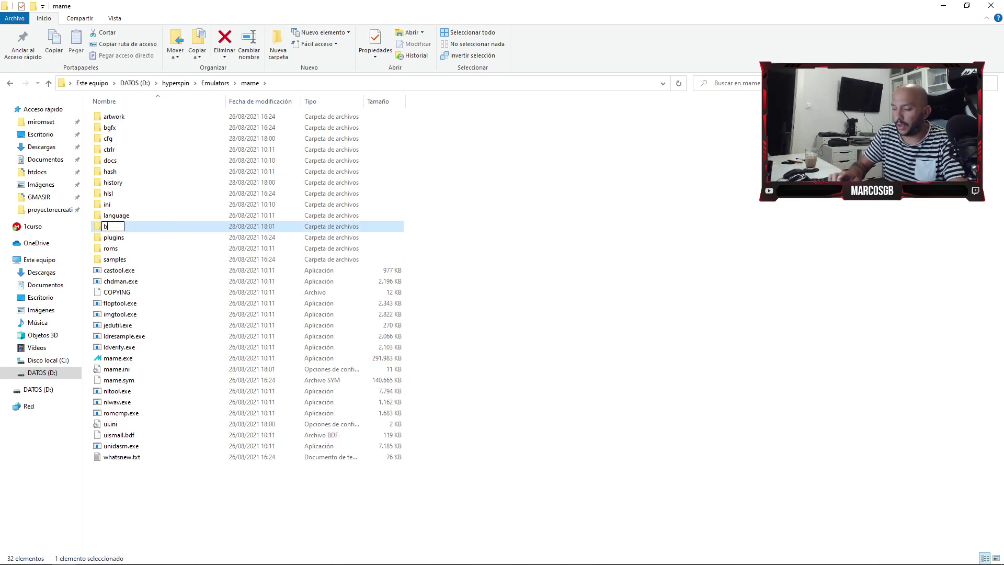
key(Return)
key(Return)
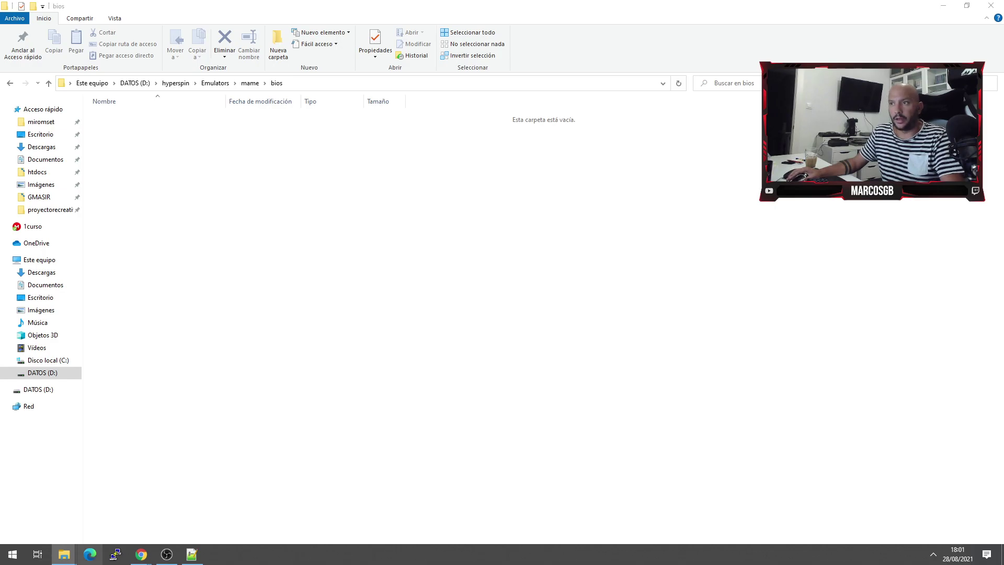
- Copy the Neo-Geo BIOS archive neogeo.zip into the mame\bios folder
middle_click(64, 553)
drag(523, 6, 1003, 160)
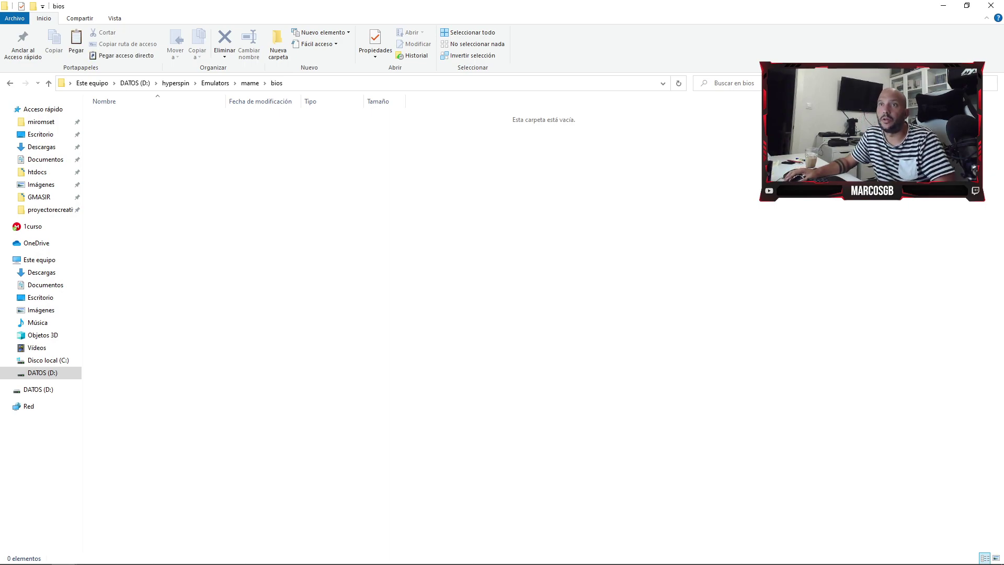
key(ctrl+v)
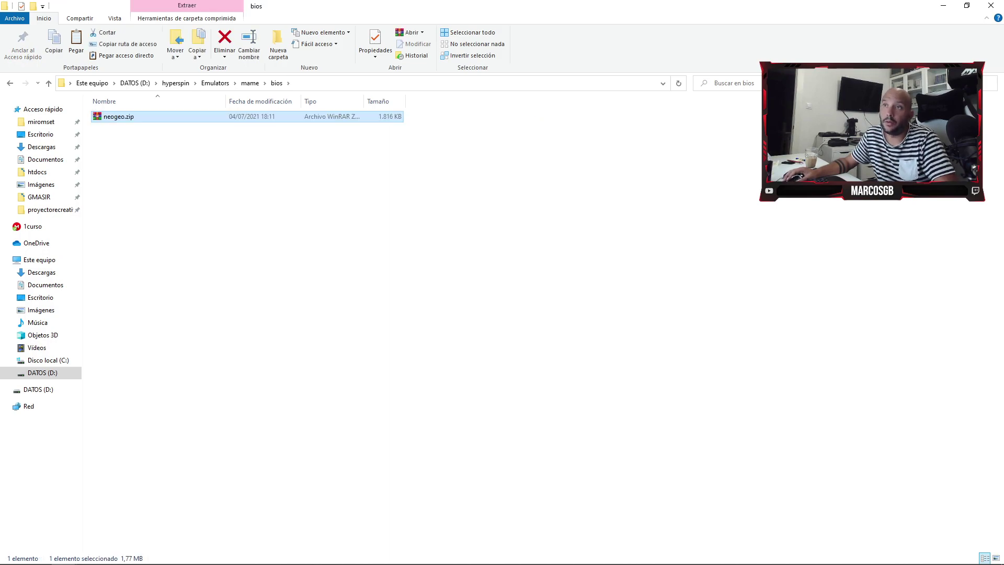
- Create a neogeo folder inside mame\roms and paste the Metal Slug archives into it: mslug.zip, mslug2.zip to mslug6.zip and mslugx.zip
key(alt+Tab)
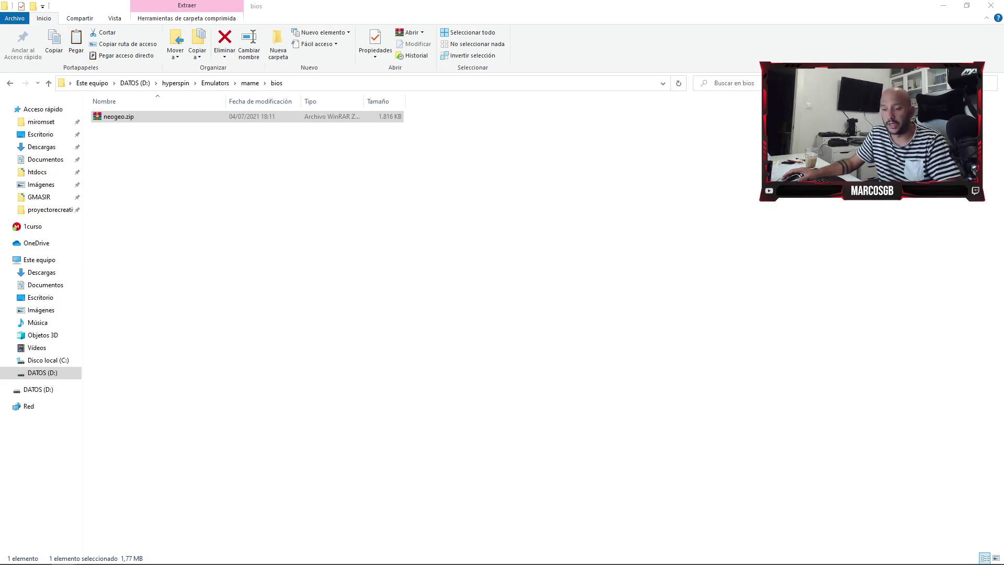
click(249, 83)
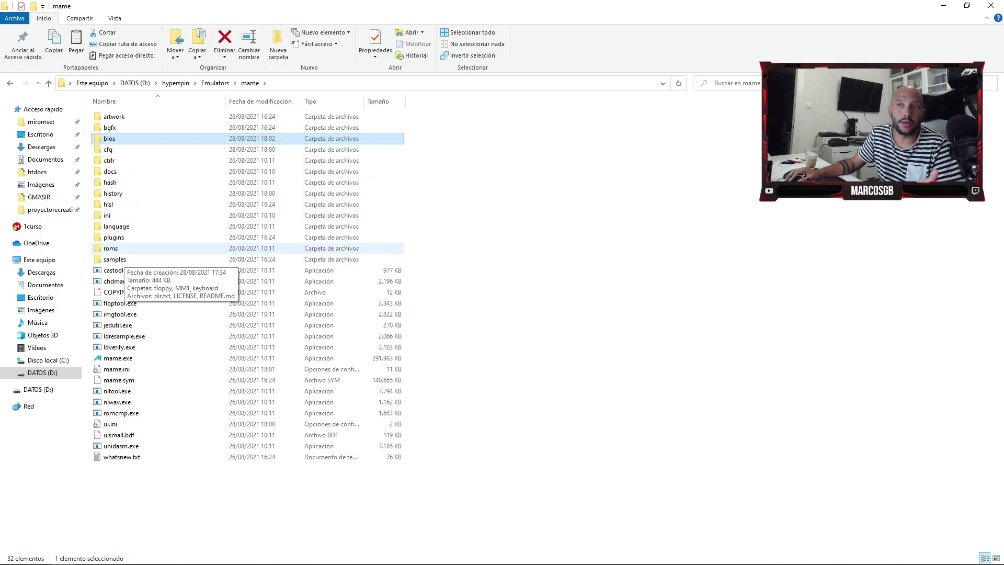
double_click(155, 248)
right_click(167, 163)
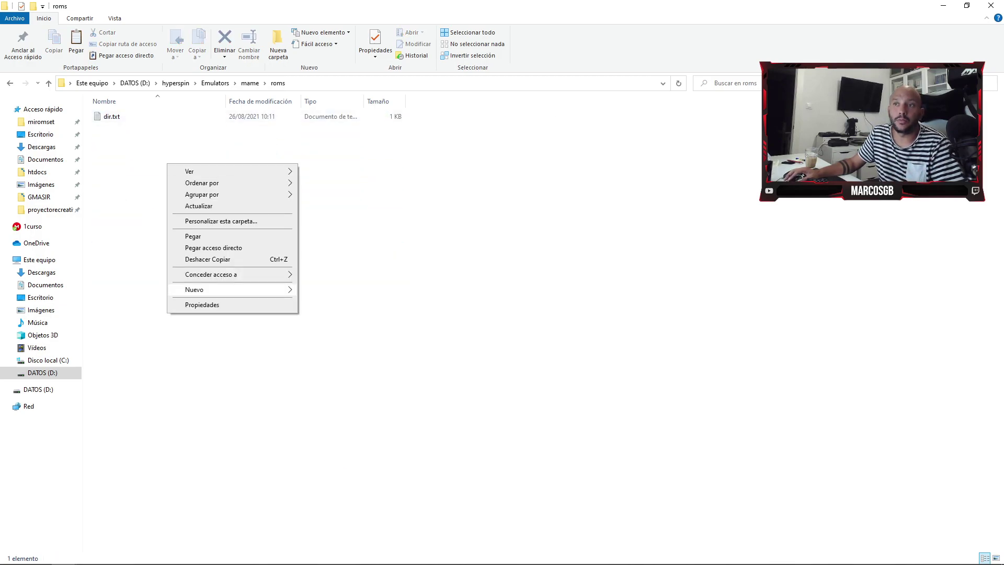
click(156, 247)
right_click(171, 246)
mouse_move(197, 372)
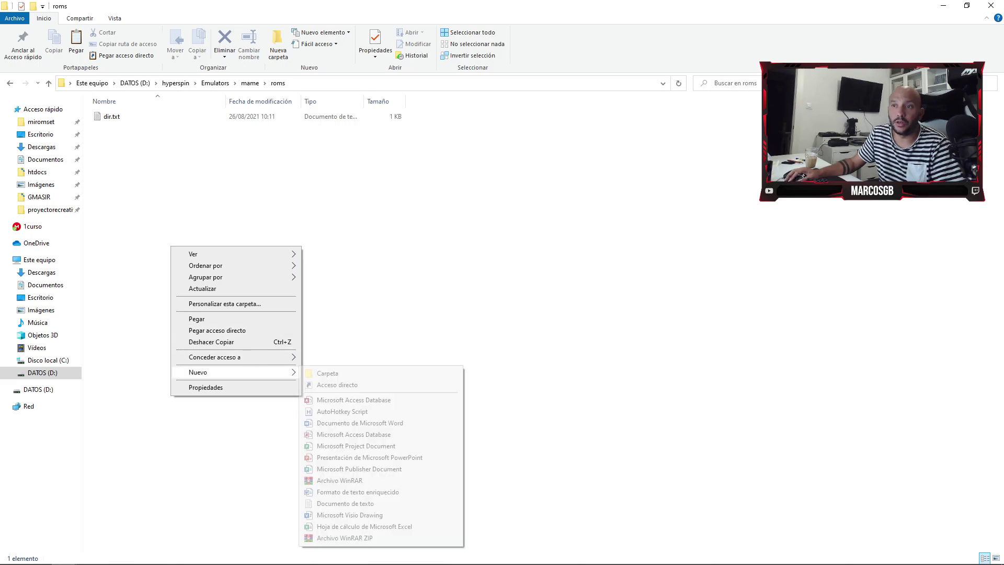
click(324, 372)
text(neogeo)
key(Return)
key(Return)
key(ctrl+v)
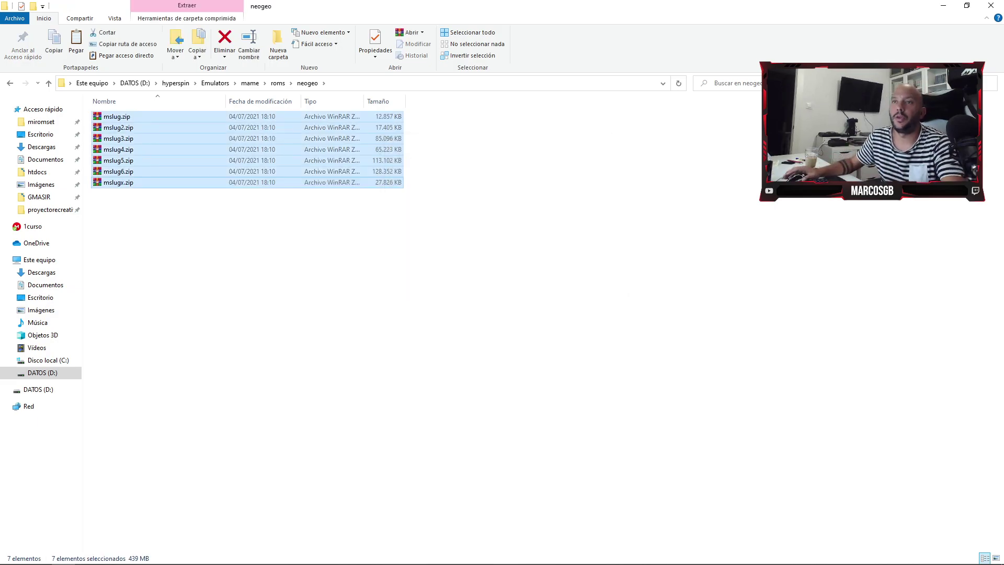
- Launch mame.exe from the mame folder, open the Neo-Geo MV-6F entry and go back to the machine list
click(250, 83)
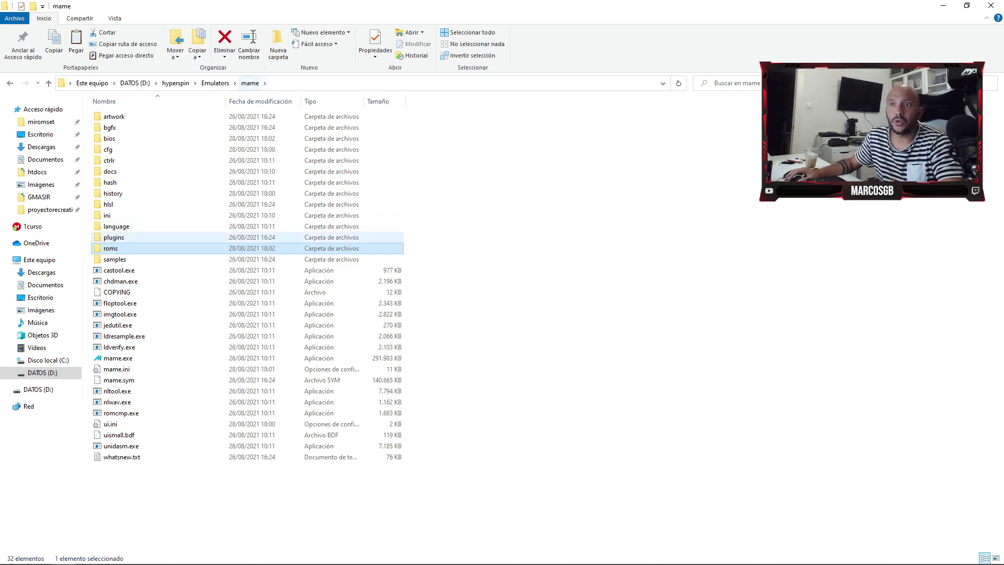
click(162, 358)
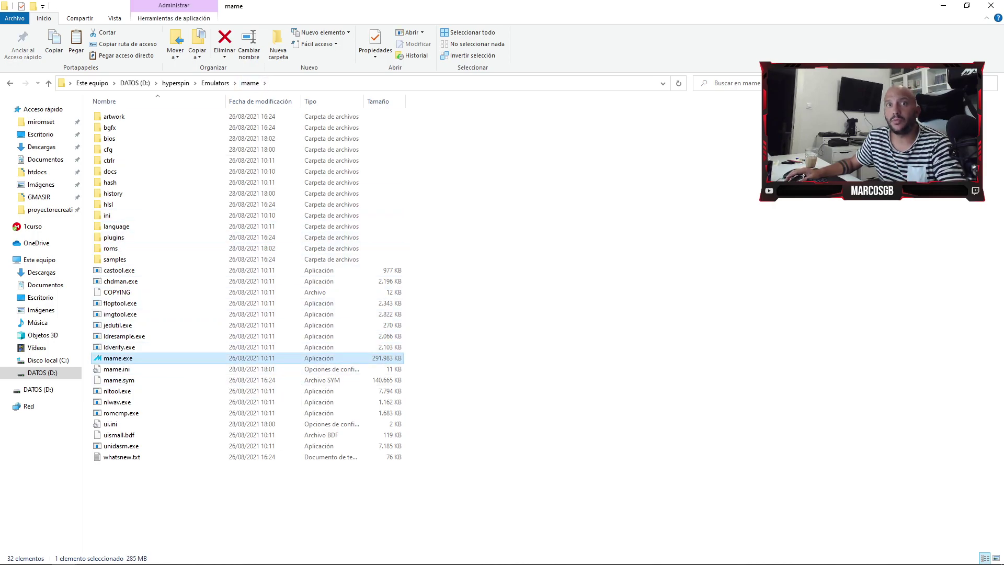
key(Return)
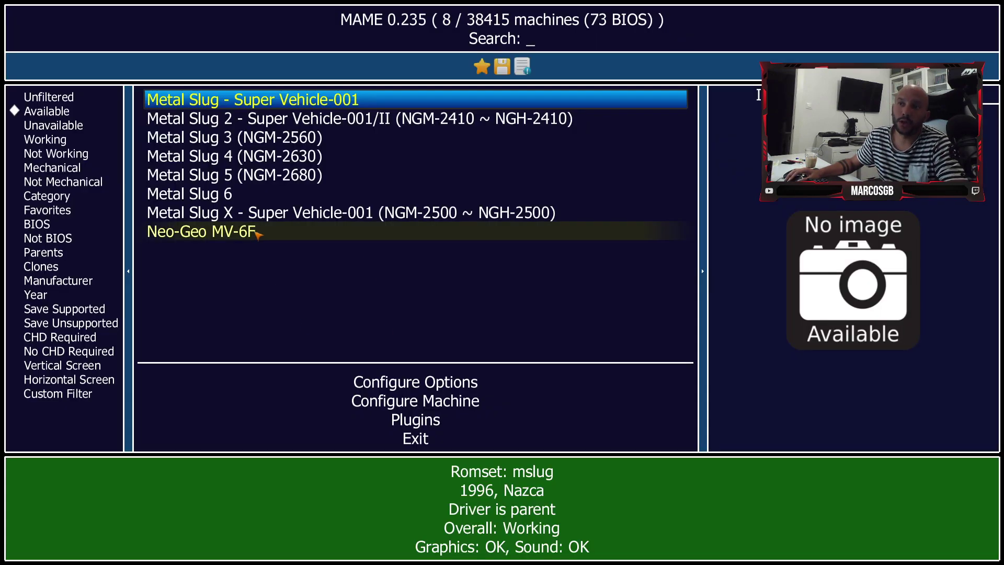
double_click(256, 233)
key(Escape)
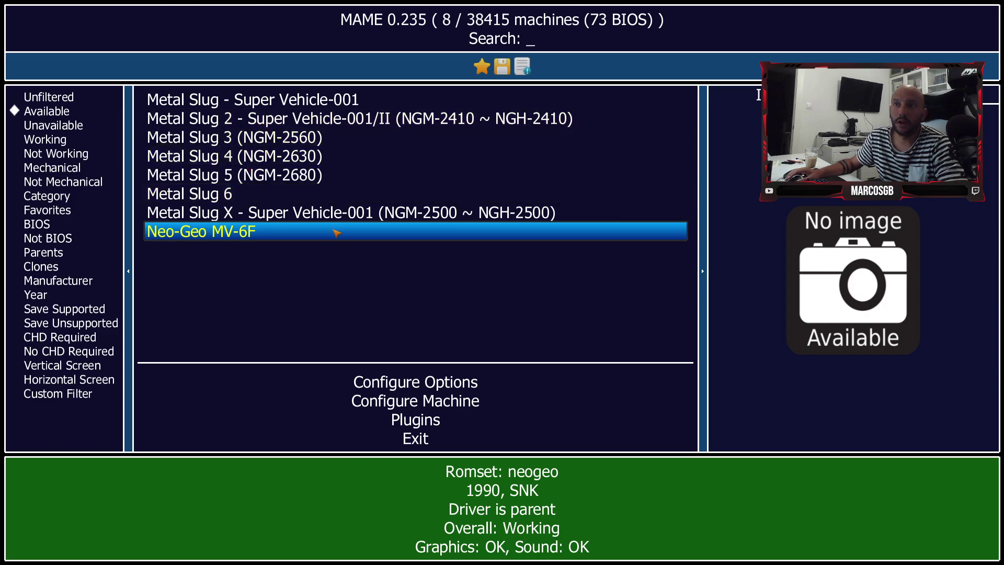
- Test Metal Slug - Super Vehicle-001 with the Europe MVS (Ver. 2) BIOS and leave the game
double_click(273, 102)
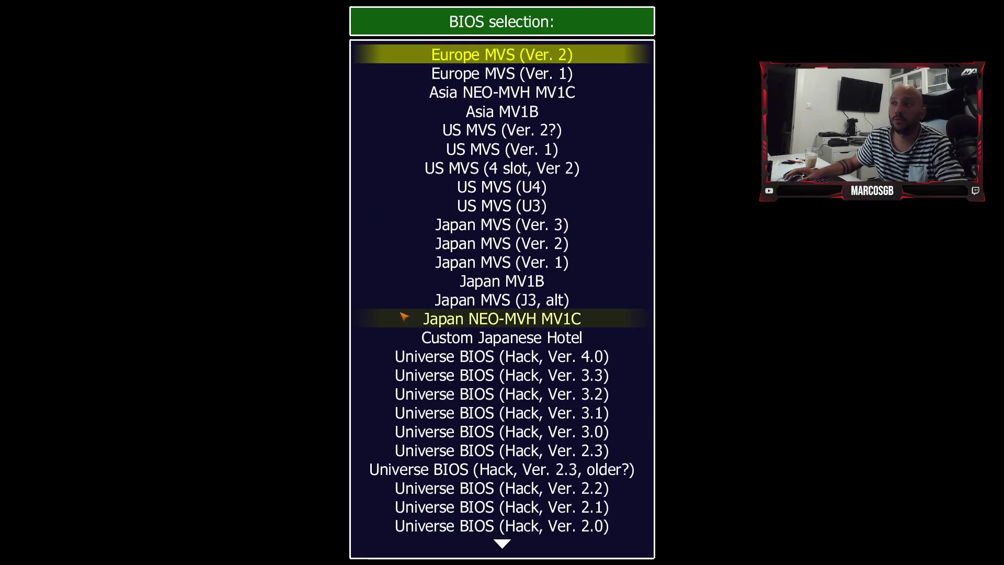
double_click(512, 58)
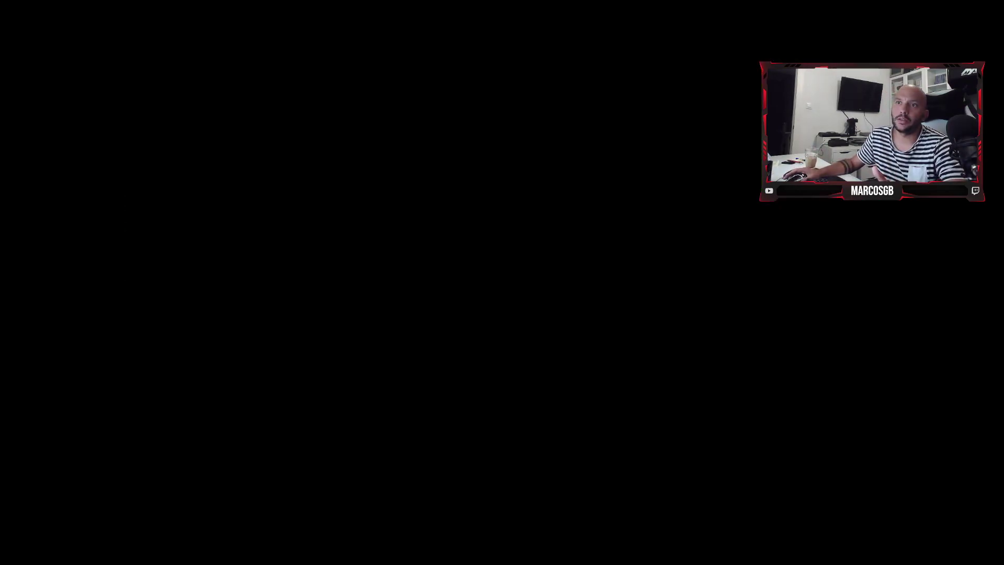
key(Escape)
- Launch HyperSpin.exe from the D:\hyperspin folder to bring up the system wheel
click(175, 83)
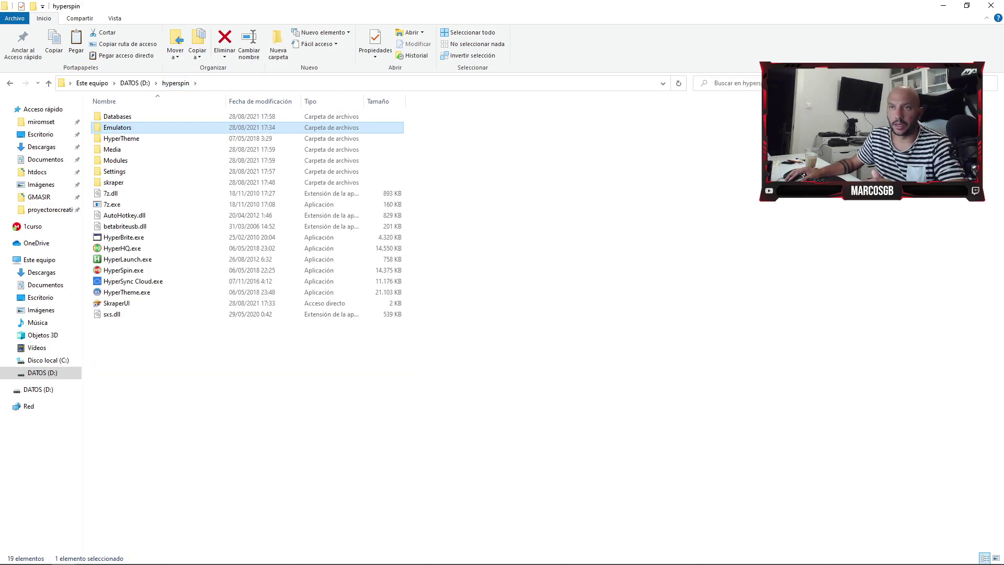
click(470, 314)
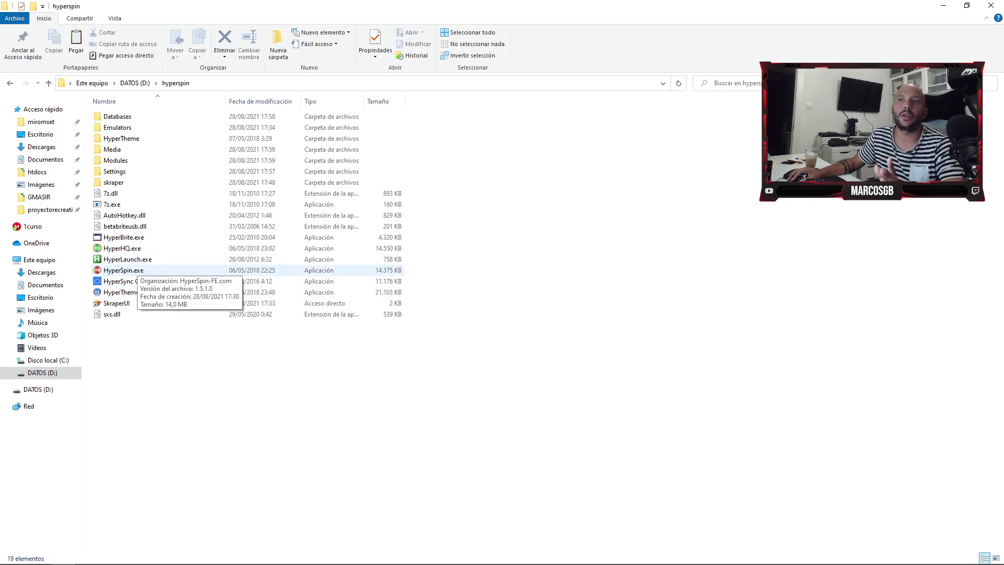
click(138, 270)
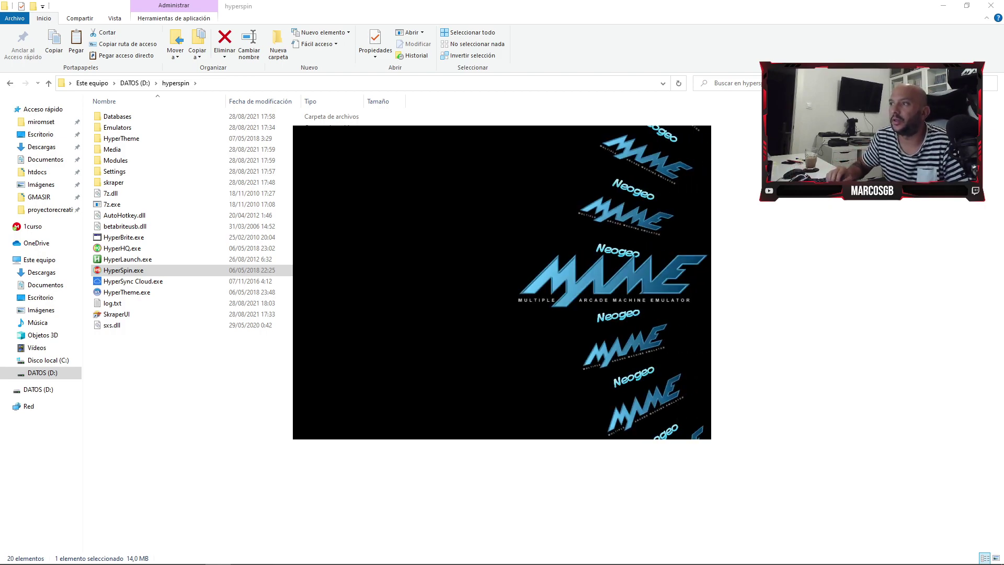
- Open the Neogeo system in HyperSpin, browse its game wheel from Zupapa! back to Victory Road, and exit the program
key(Return)
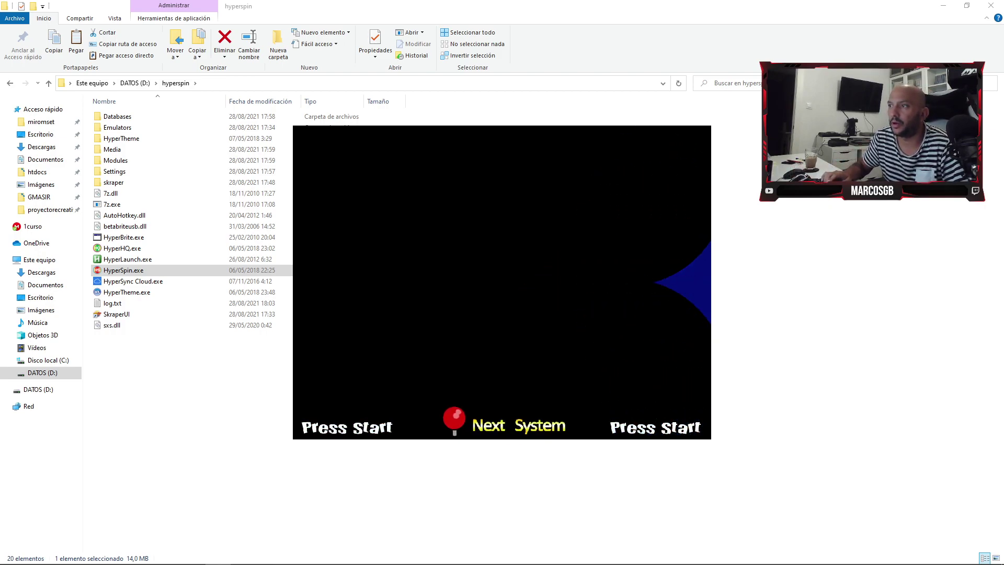
key(Up)
key(Up)
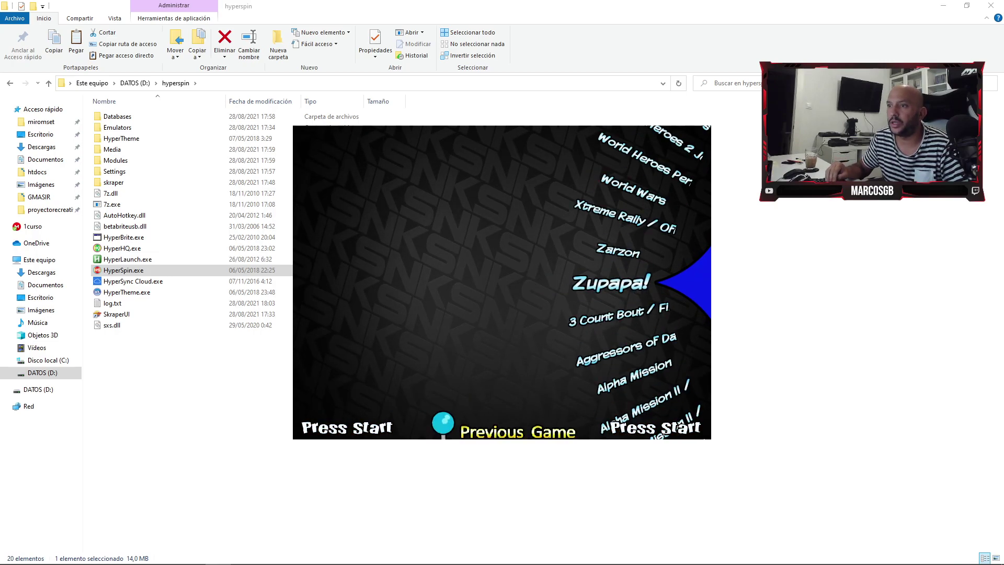
key(Up)
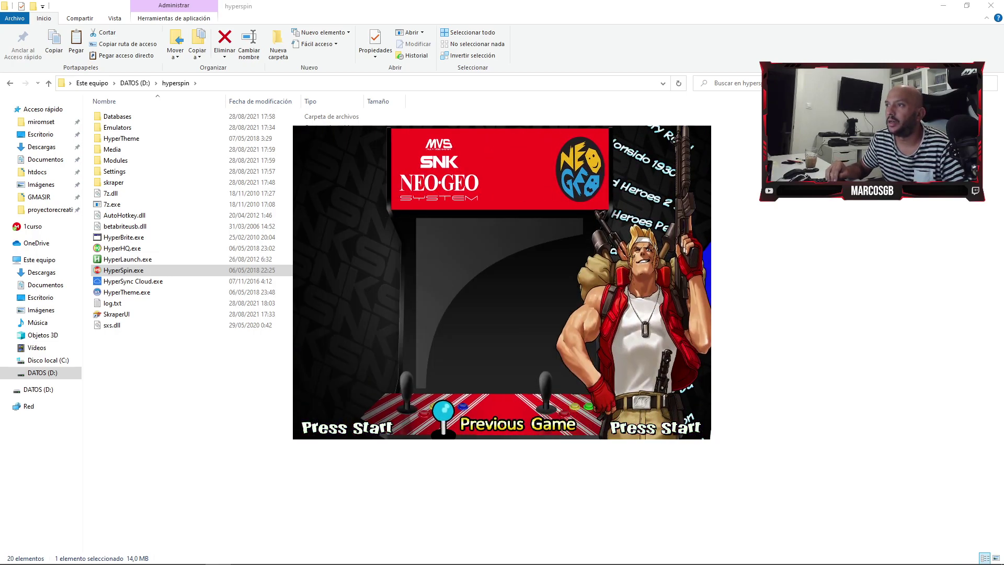
key(Up)
key(Up)
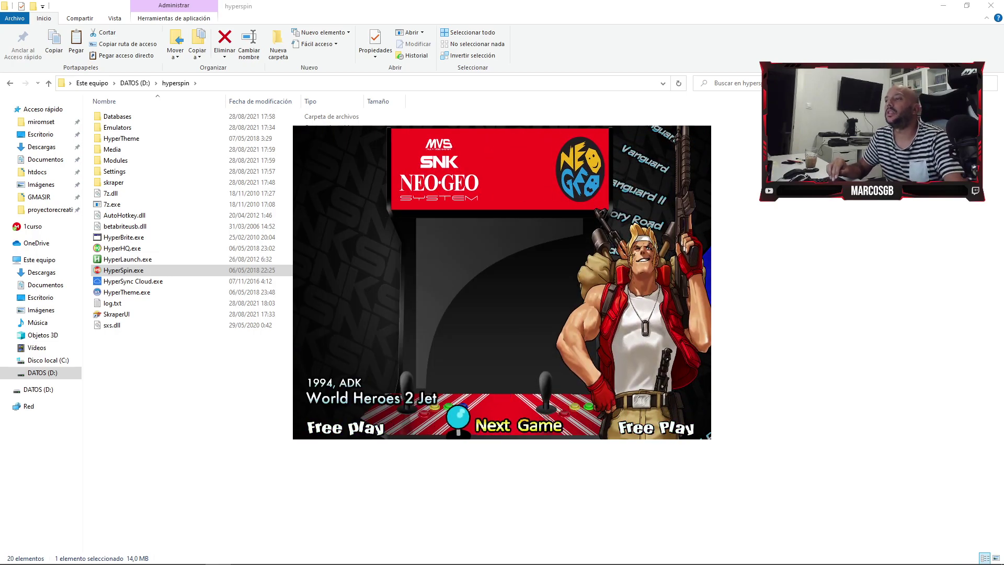
key(Escape)
key(Escape)
key(Return)
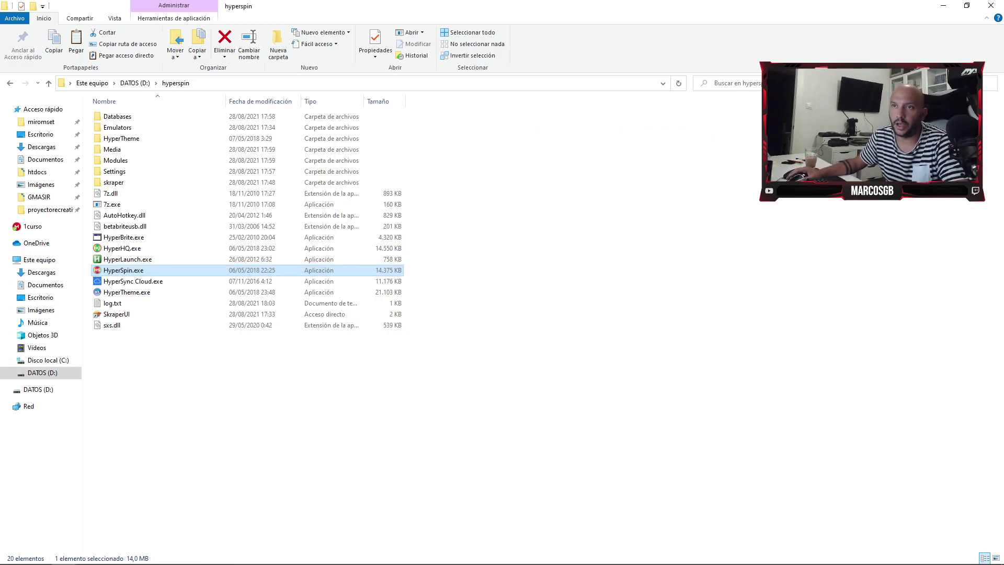
- Launch SkraperUI from the D:\hyperspin folder
double_click(116, 314)
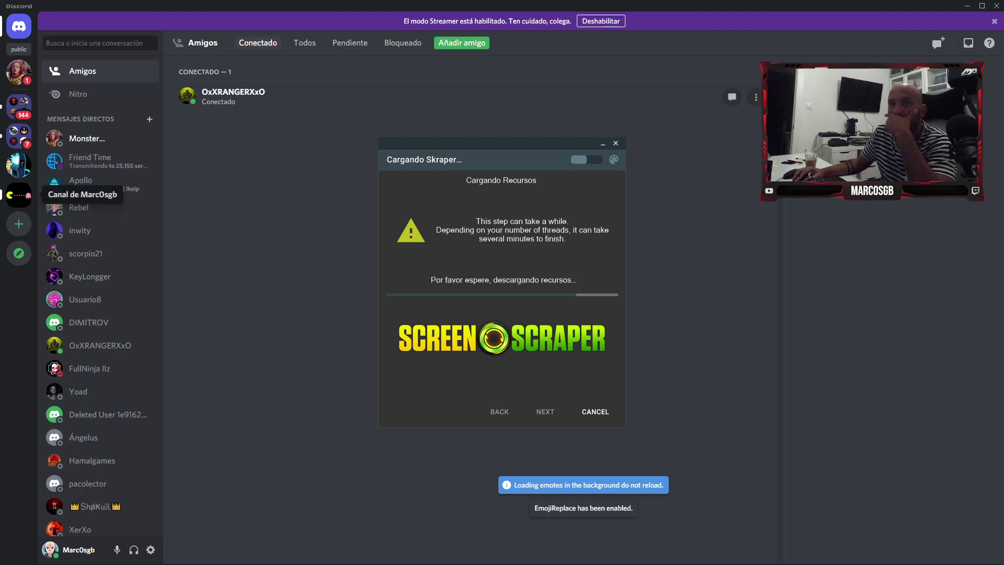
- Find CopiaRoms_2.zip in a Discord direct message, try to run copia Roms.exe from the archive, and close it
click(19, 194)
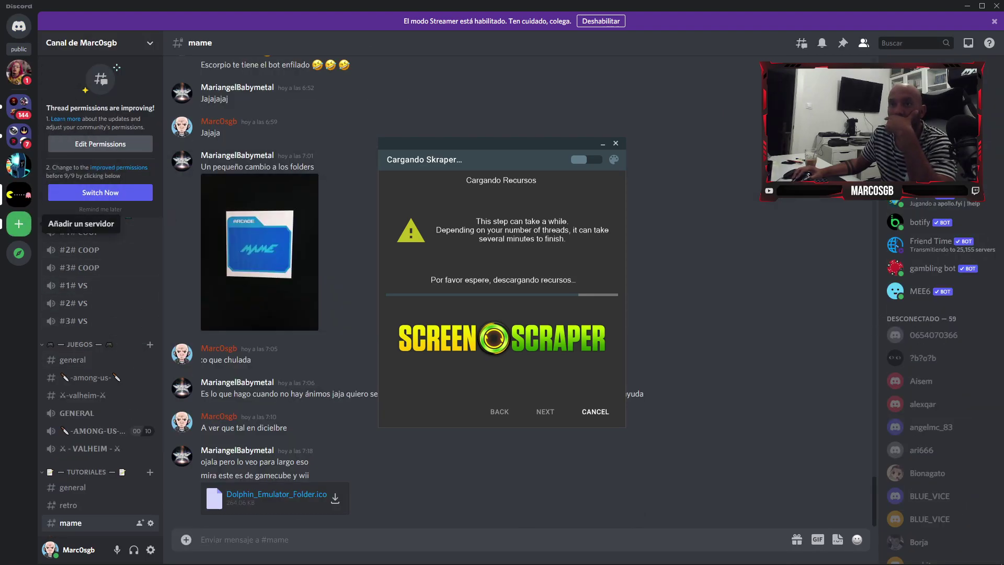
click(19, 26)
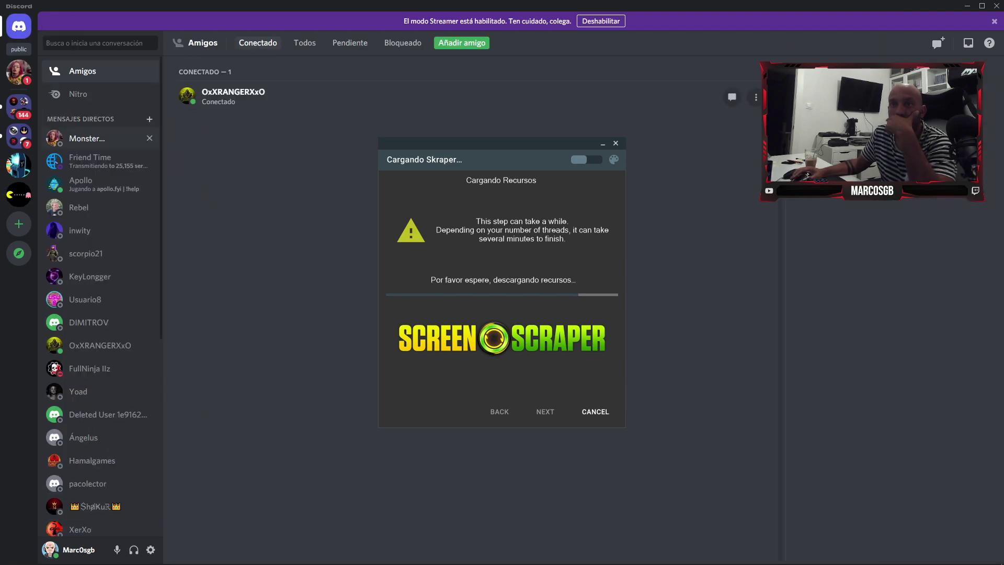
click(86, 253)
scroll(837, 408, up, 3)
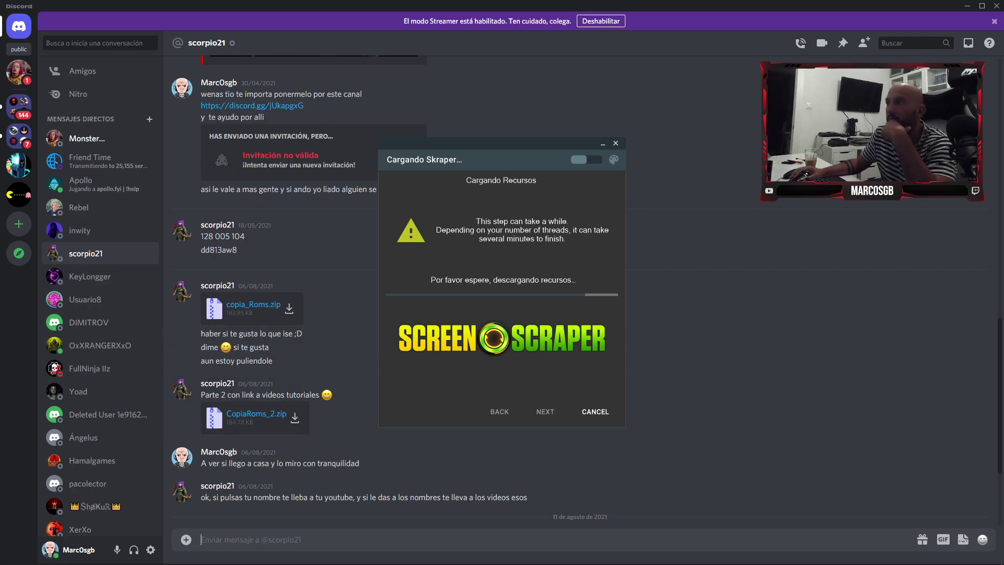
click(603, 143)
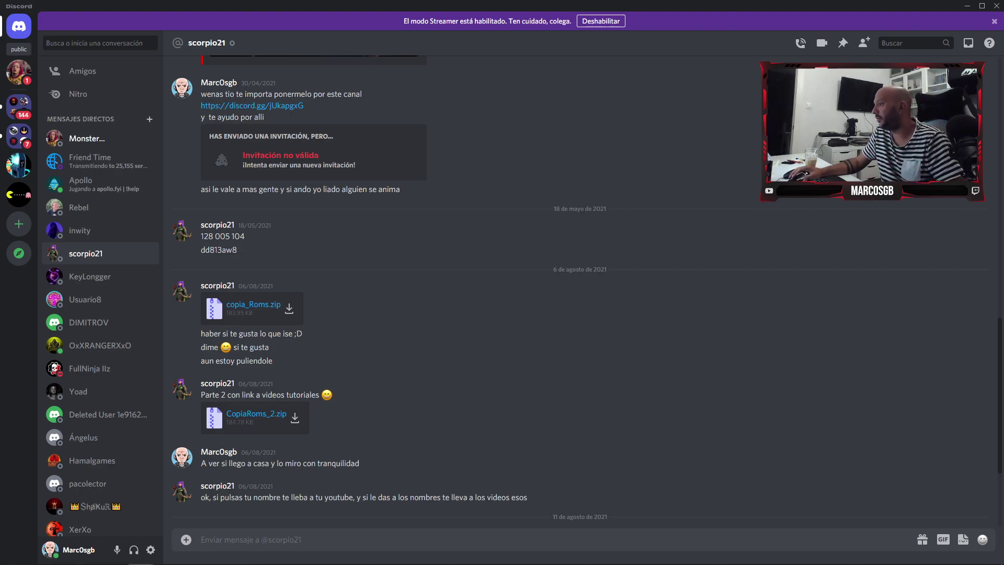
drag(1003, 180, 732, 1)
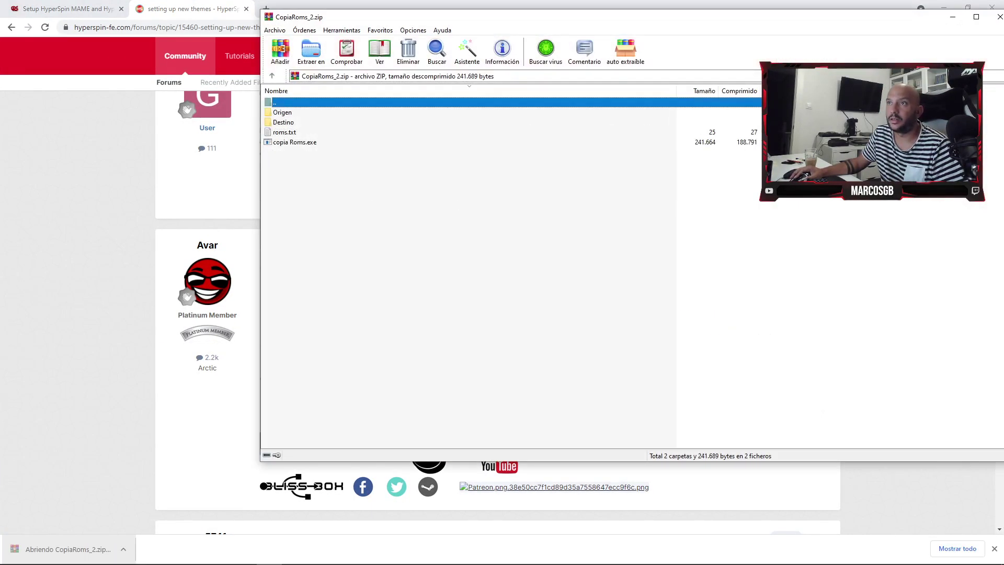
double_click(294, 142)
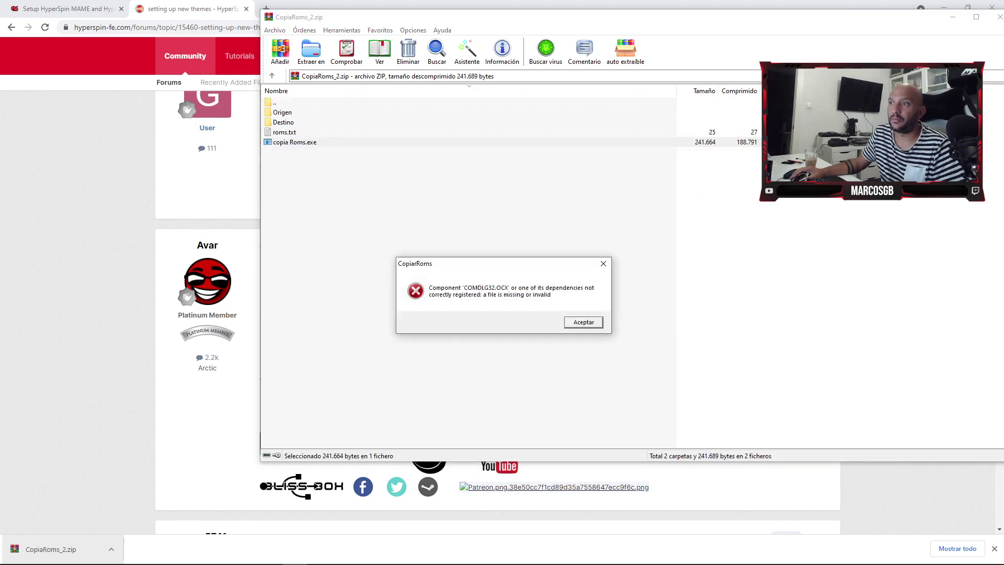
key(Return)
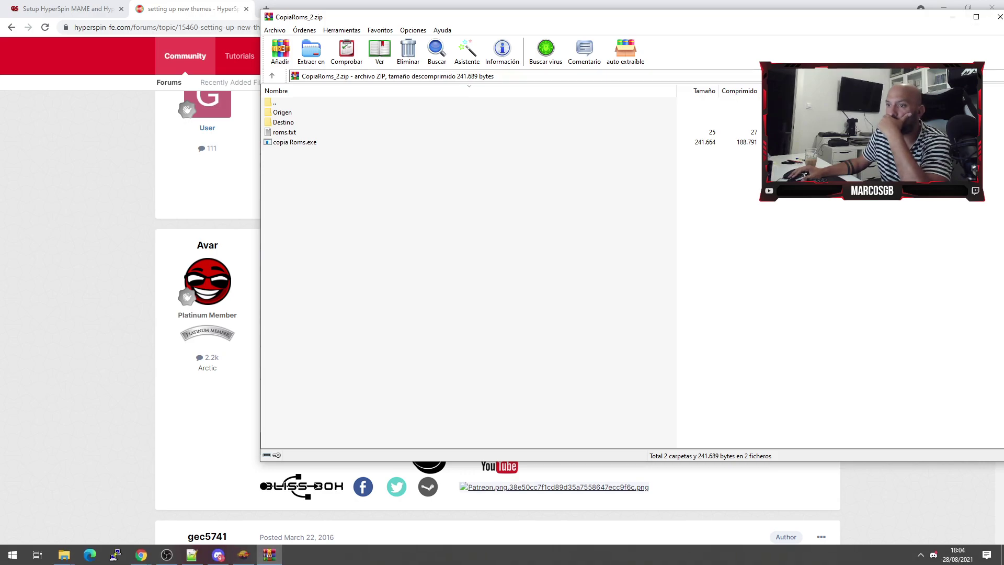
click(999, 16)
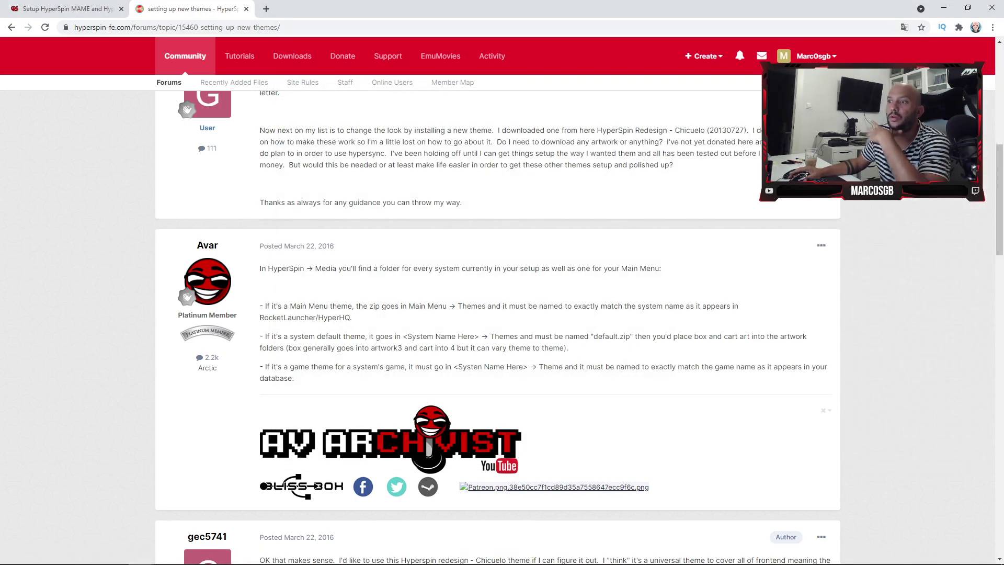
- Bring Skraper forward, select the NEOGEO system and scrape the media for its games in D:\hyperspin\Emulators\mame\roms\neogeo
click(244, 554)
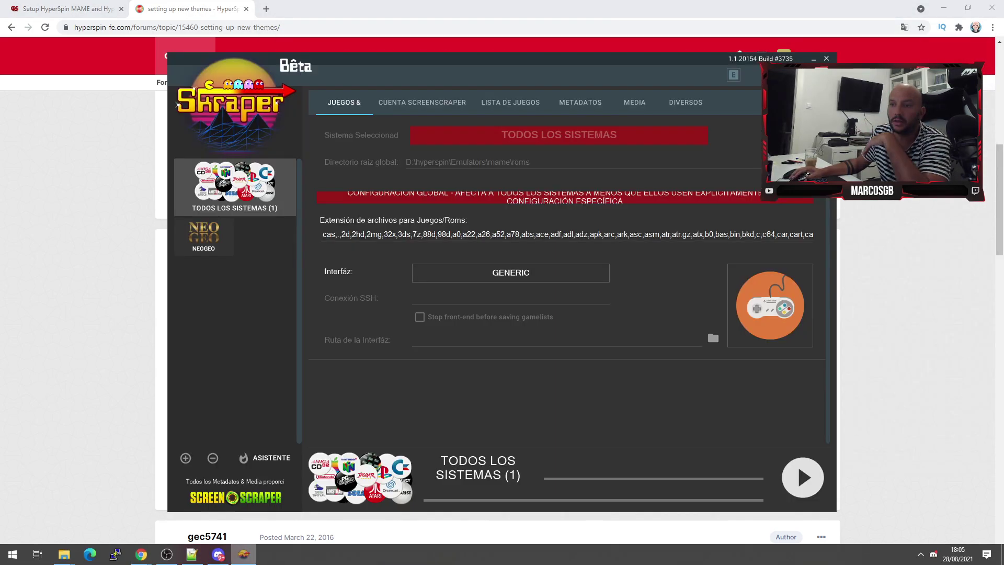
click(244, 554)
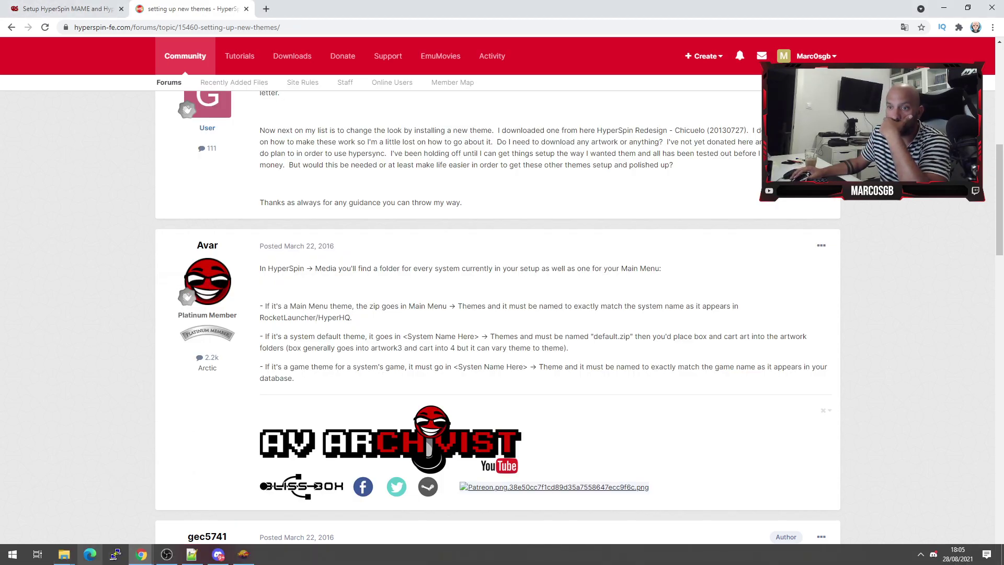
mouse_move(141, 555)
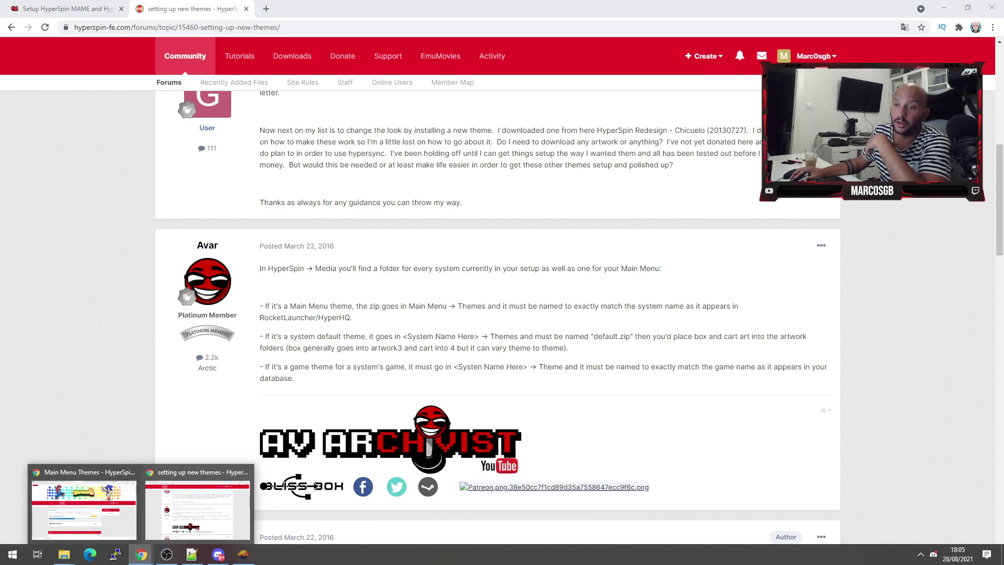
click(243, 554)
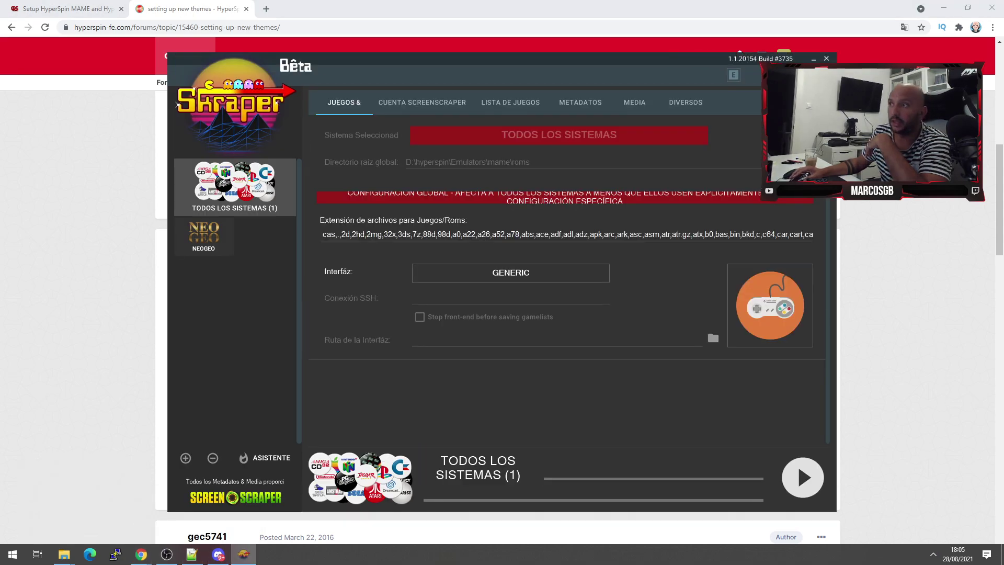
click(204, 237)
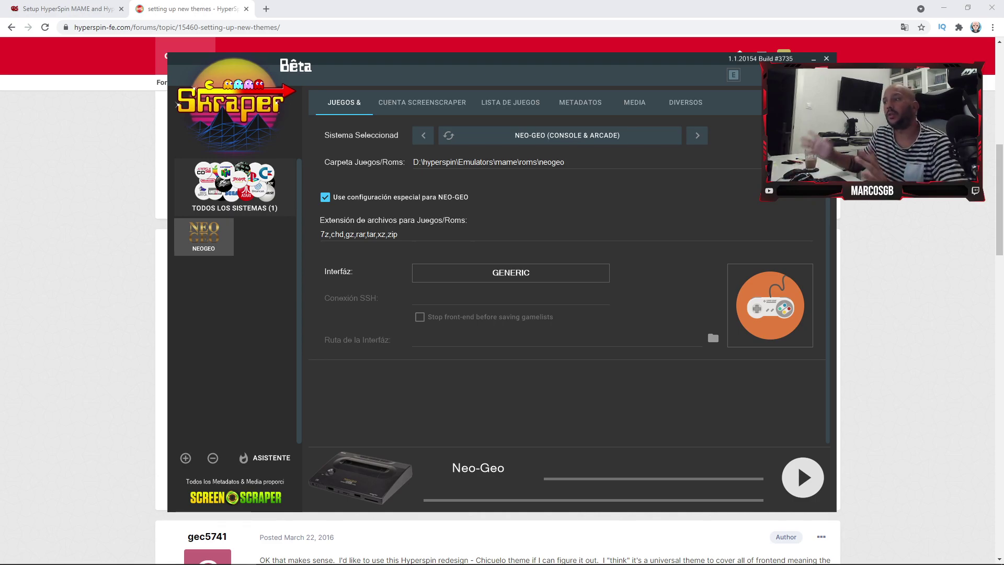
click(803, 477)
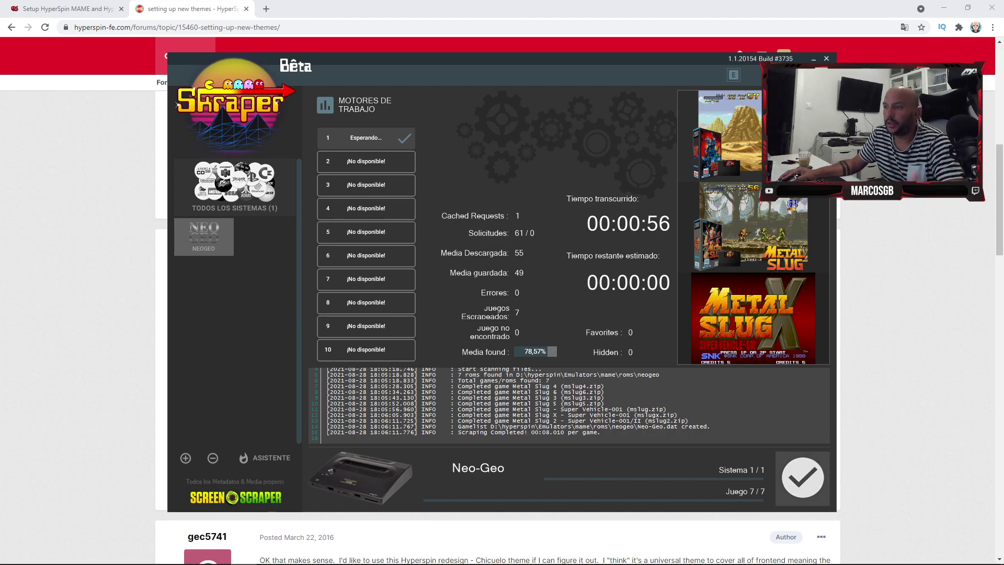
click(802, 476)
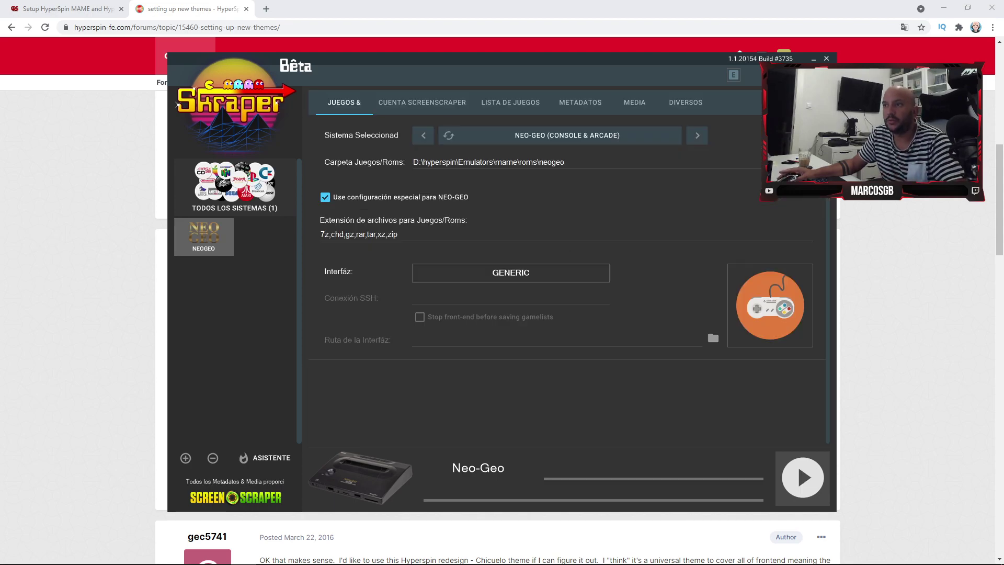
- Examine the Neogeo and SNK Neo Geo folders inside D:\hyperspin\Media, including the scraped Images\Artwork1 folder
key(alt+Tab)
key(alt+Tab)
key(alt+Tab)
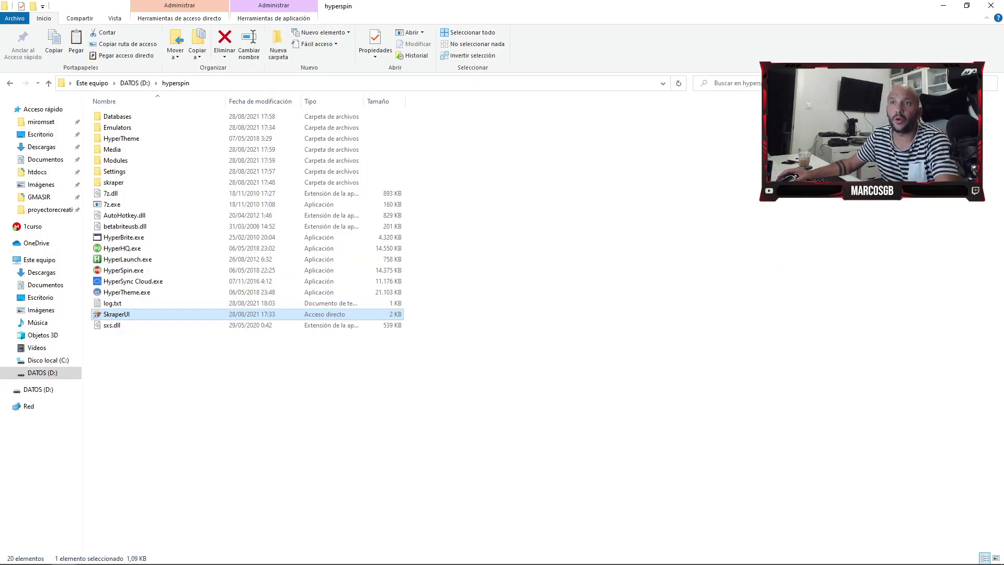
double_click(112, 149)
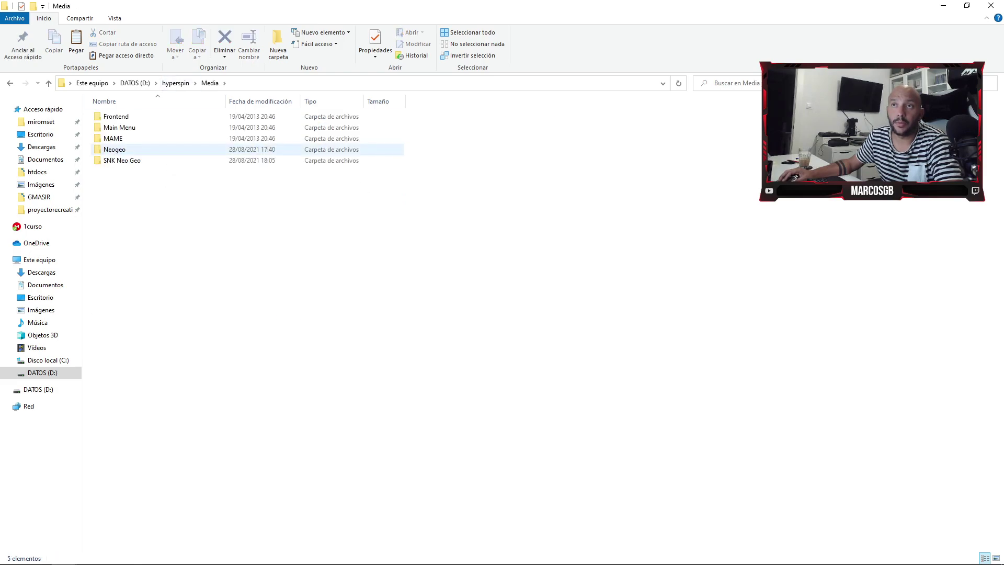
double_click(112, 149)
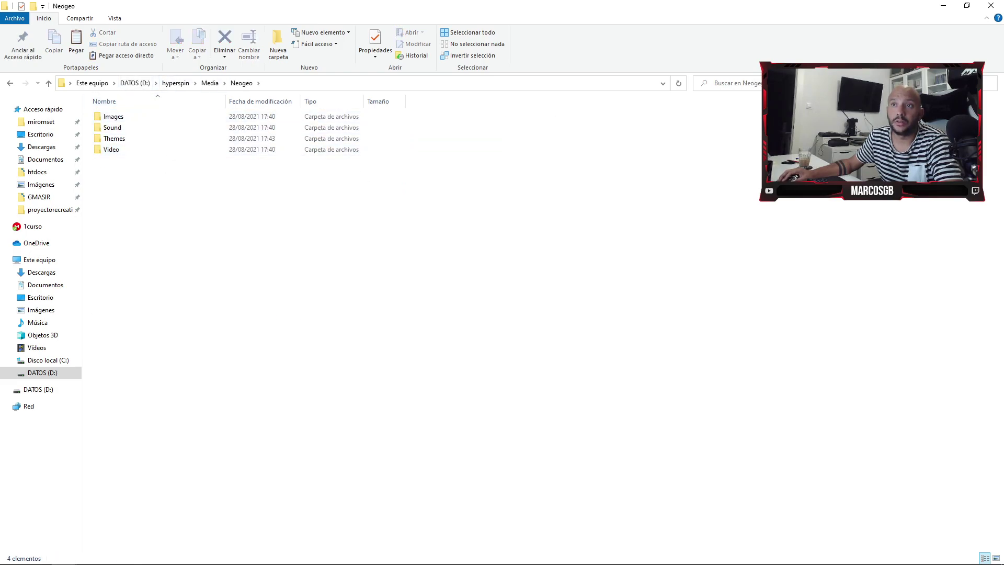
click(209, 83)
double_click(117, 160)
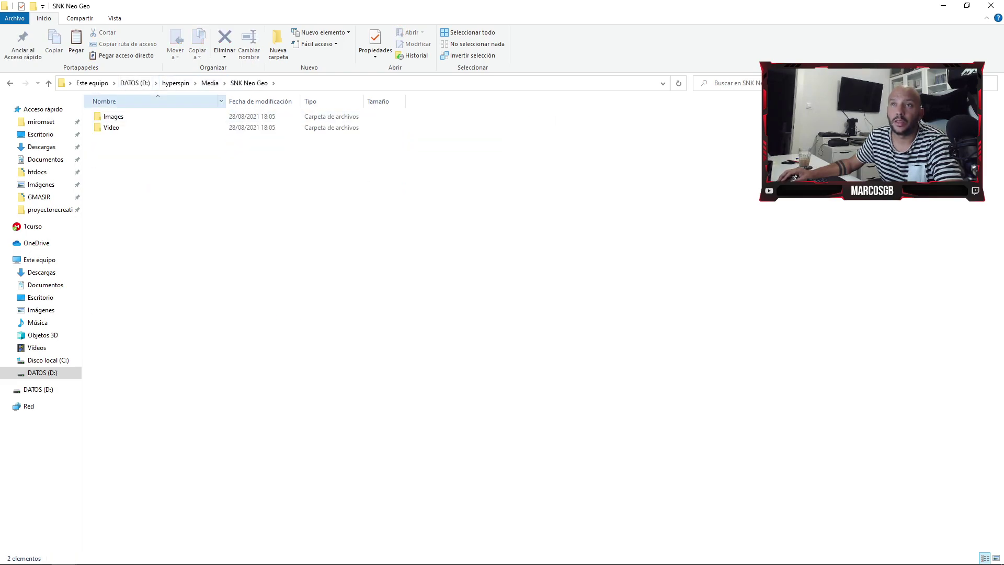
click(113, 116)
double_click(114, 117)
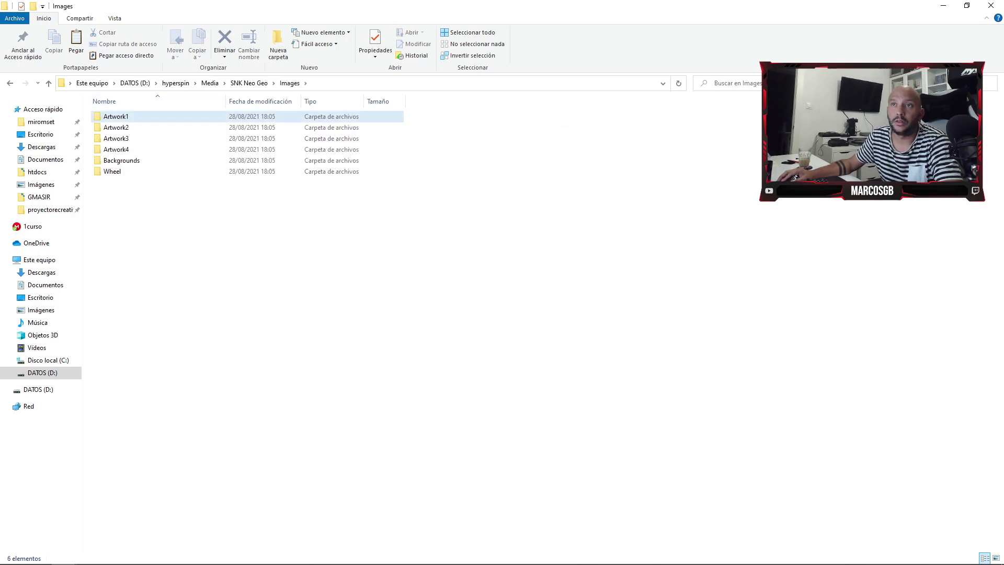
double_click(113, 116)
- Move the Images and Video folders from SNK Neo Geo into Media\Neogeo, replacing the files with the same names
click(249, 83)
drag(121, 126, 172, 168)
click(210, 83)
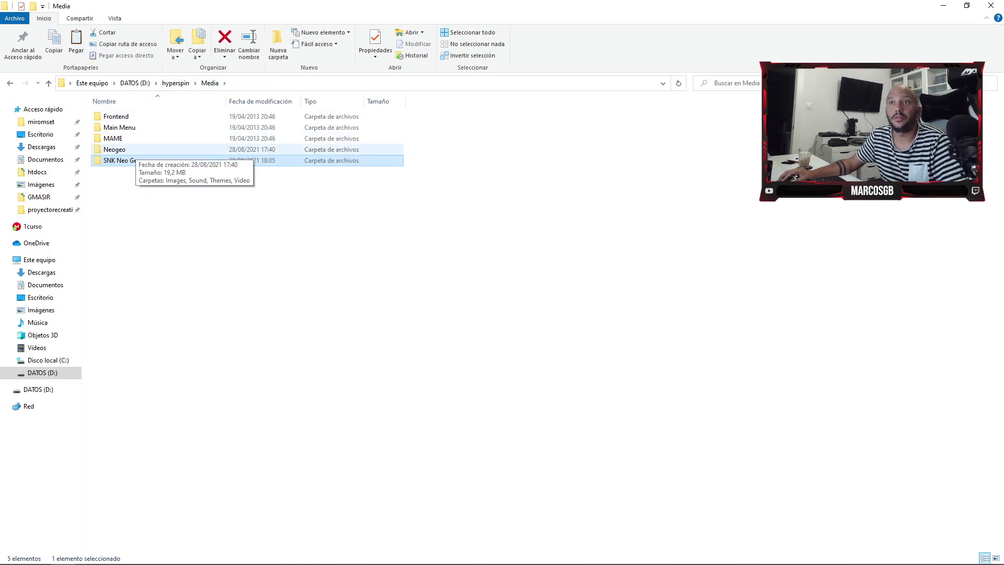
double_click(125, 151)
key(ctrl+v)
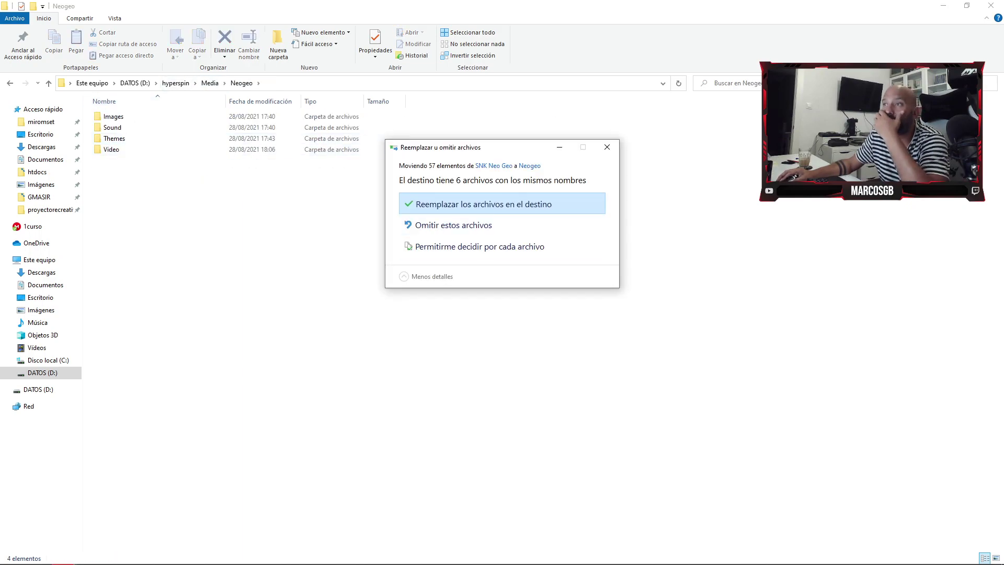
key(Return)
- In Skraper's Neo-Geo media settings, replace the SNK Neo Geo base path of the Logo Acero destination with the copied D:\hyperspin\Media\Neogeo path
key(alt+Tab)
key(alt+Tab)
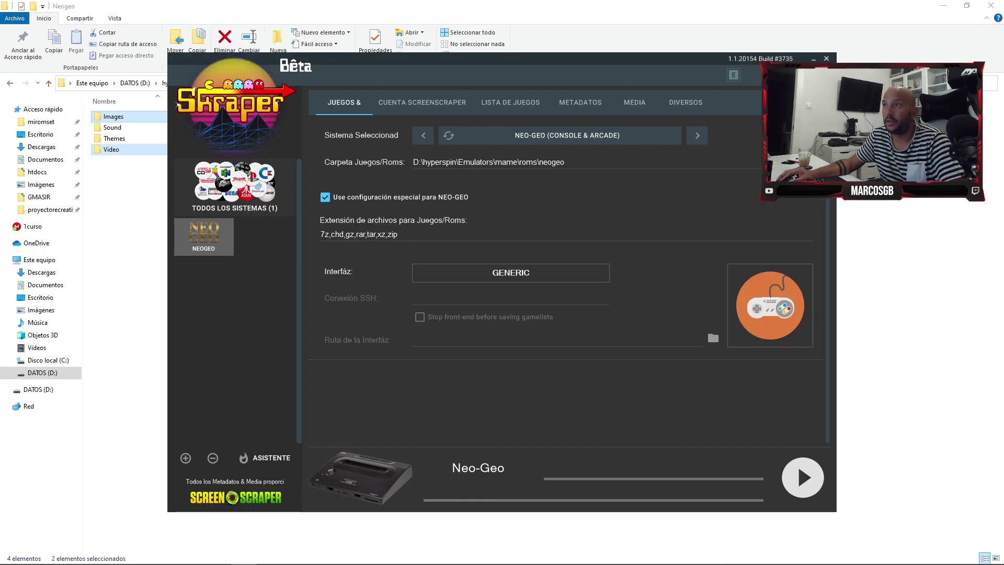
click(634, 103)
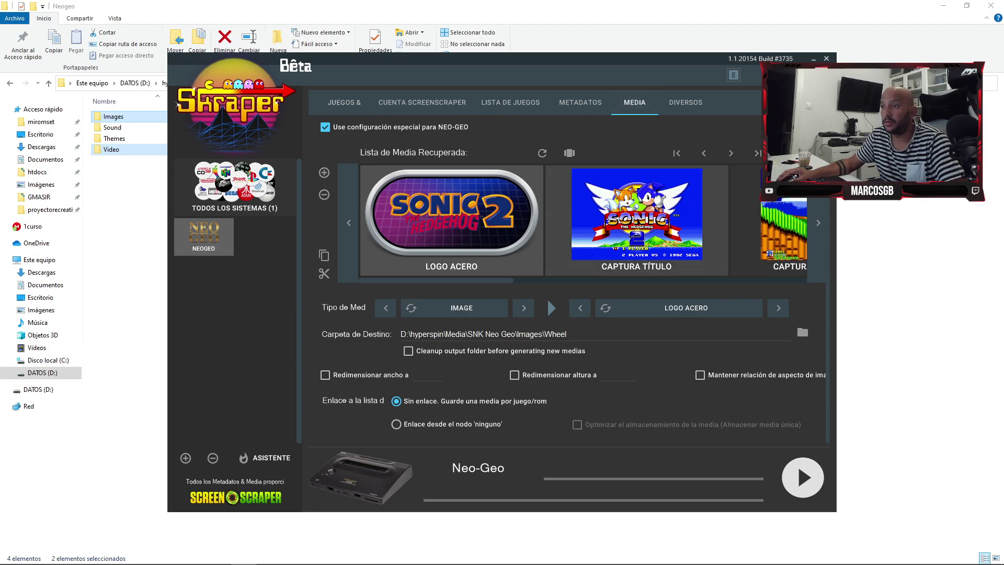
click(872, 324)
click(366, 84)
key(ctrl+c)
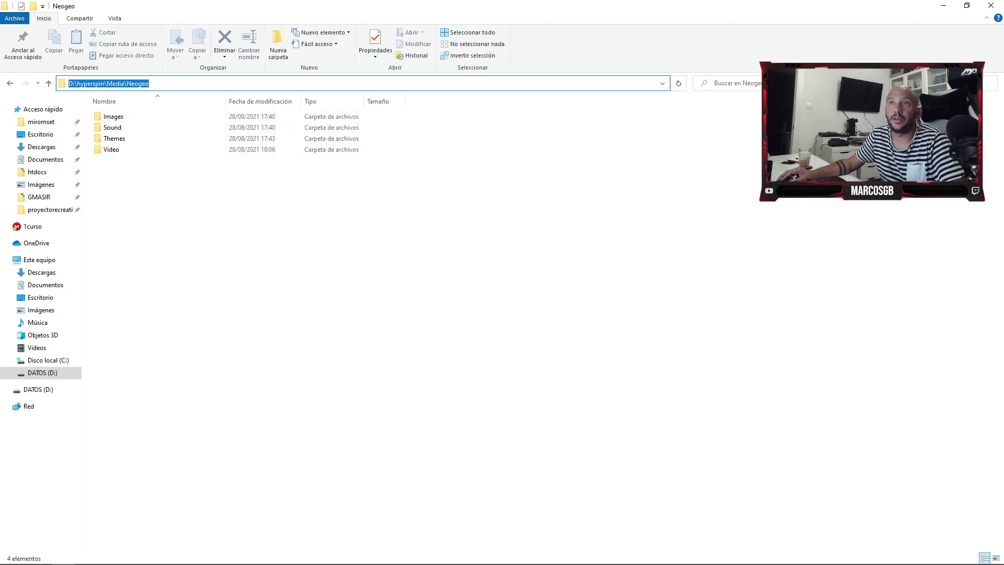
key(alt+Tab)
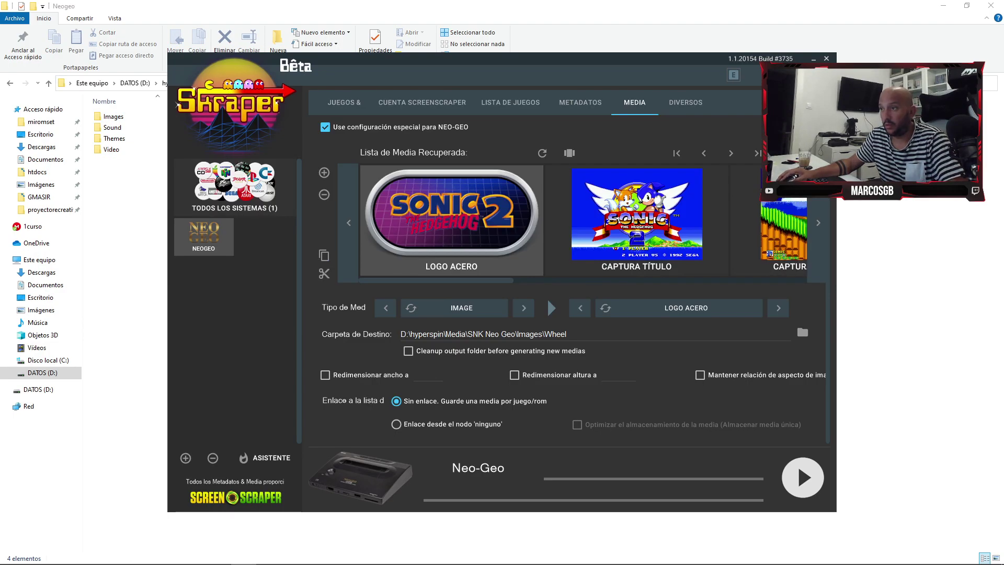
click(516, 334)
drag(515, 334, 399, 334)
key(ctrl+v)
- Set the destination folder of the Captura Título media to D:\hyperspin\Media\Neogeo\Images\Artwork1
click(631, 222)
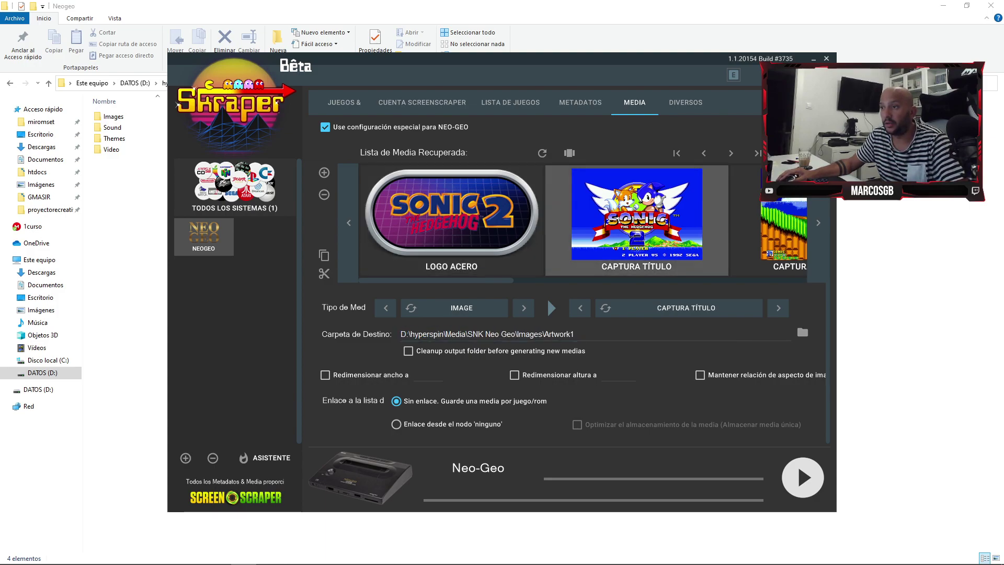
key(ctrl+shift+Left)
key(shift+Home)
key(ctrl+v)
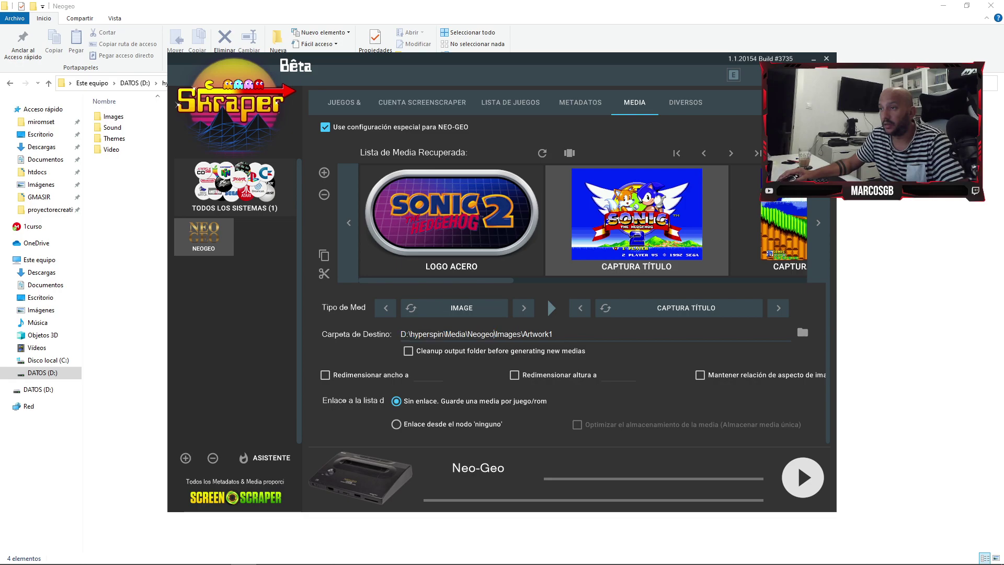
- Replace the SNK Neo Geo base path of the Captura de Pantalla and Fan Art destinations with D:\hyperspin\Media\Neogeo
click(547, 298)
key(shift+Home)
key(ctrl+v)
click(547, 298)
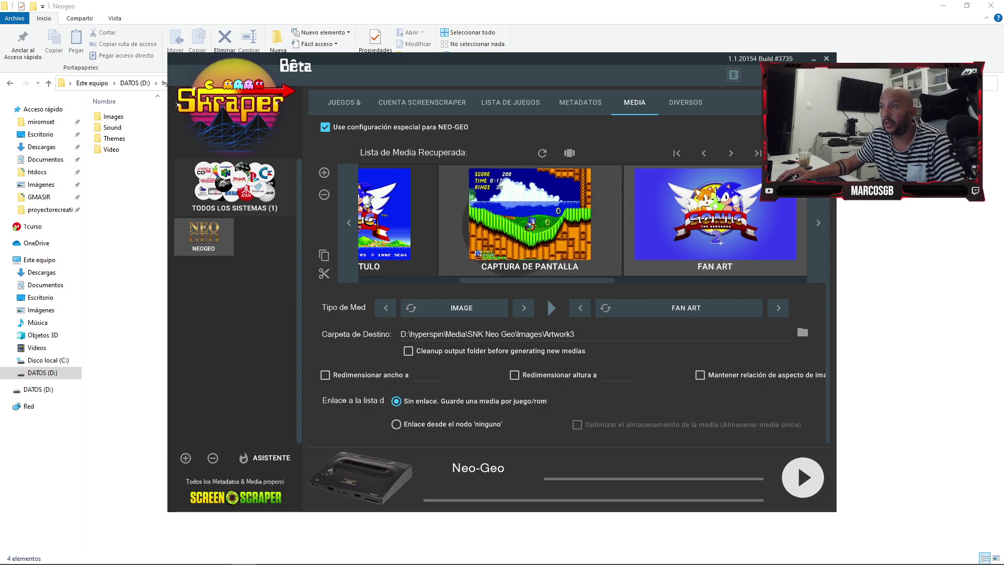
click(529, 230)
key(Left)
key(Left)
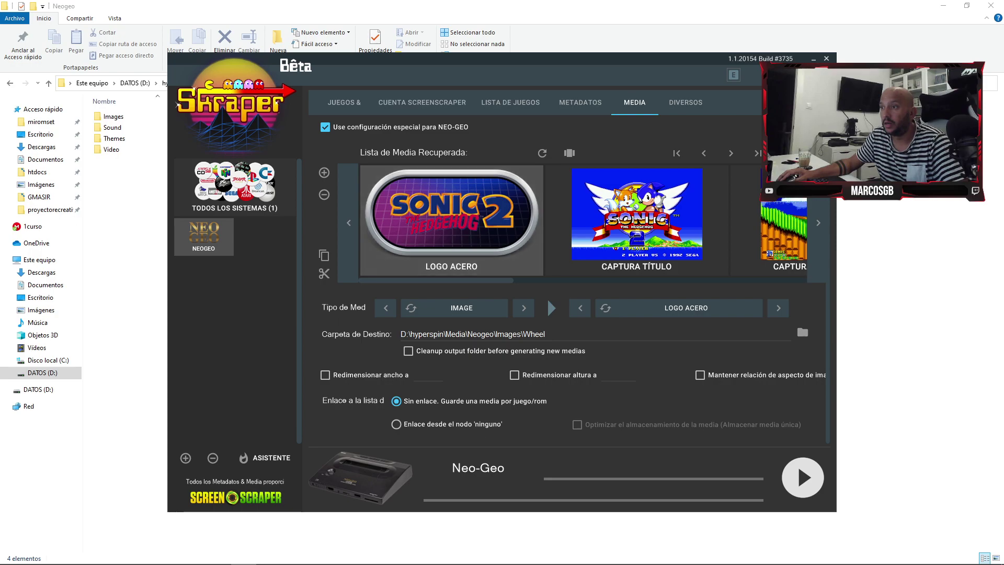
- Replace the SNK Neo Geo base path of the 4 Images Mix media destination with D:\hyperspin\Media\Neogeo
drag(436, 280, 730, 281)
click(533, 225)
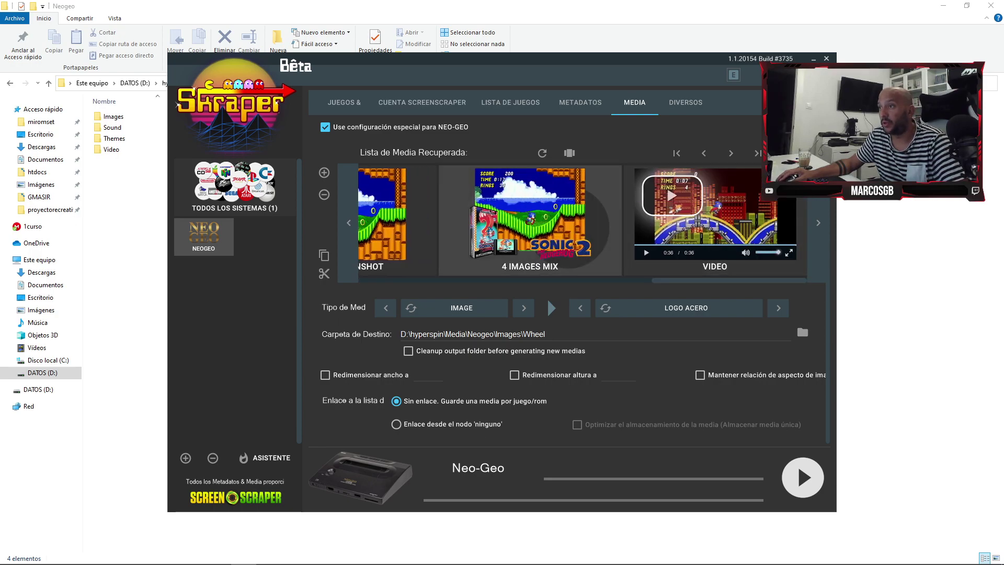
drag(543, 334, 399, 334)
key(ctrl+v)
key(ctrl+z)
drag(516, 334, 399, 334)
key(ctrl+v)
- Set the destination folder of the Video media to D:\hyperspin\Media\Neogeo\Video
click(714, 224)
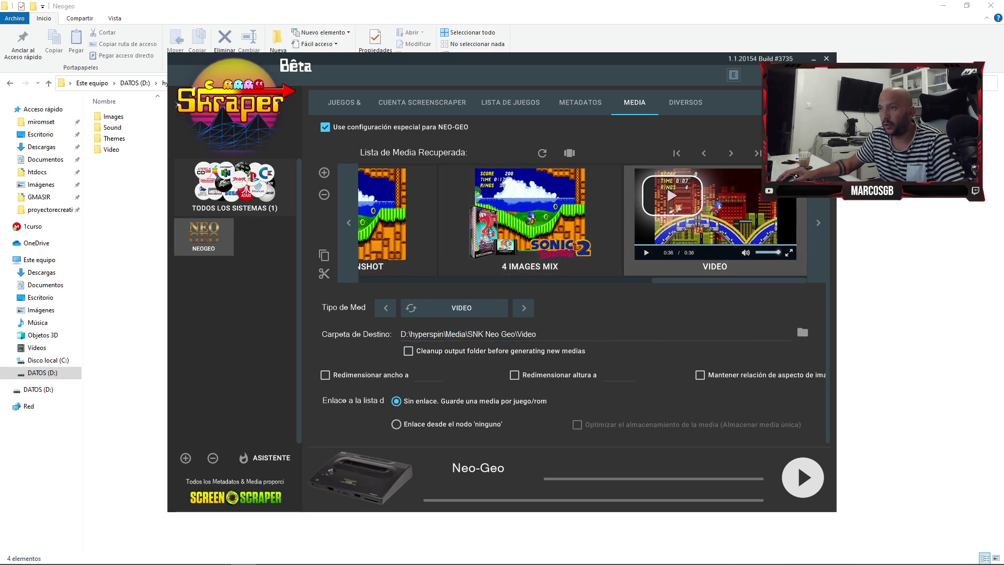
key(shift+Home)
key(ctrl+v)
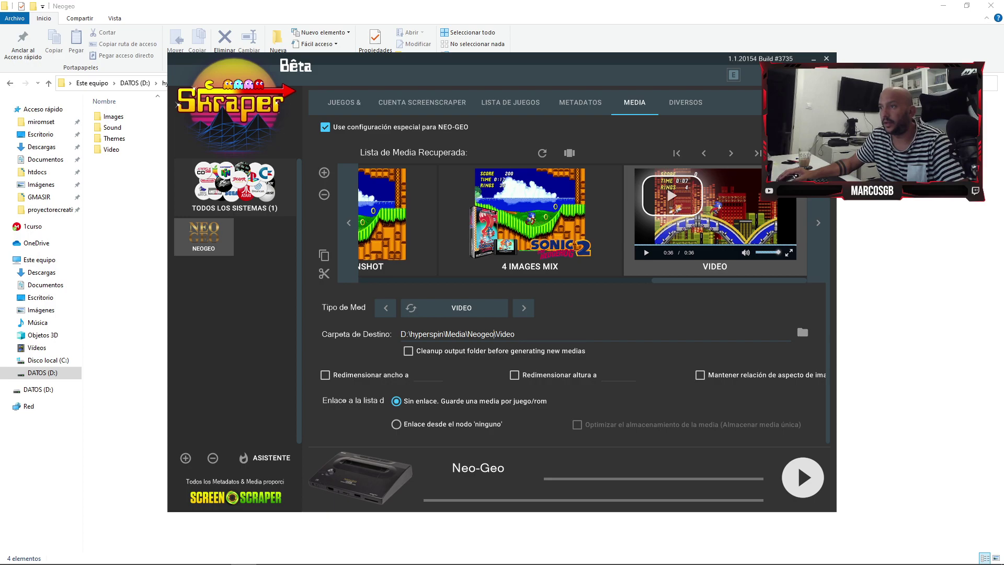
- Scrape the Neo-Geo games with the new destinations, opening the Media\Neogeo\Video folder meanwhile, and close the completed run
click(803, 478)
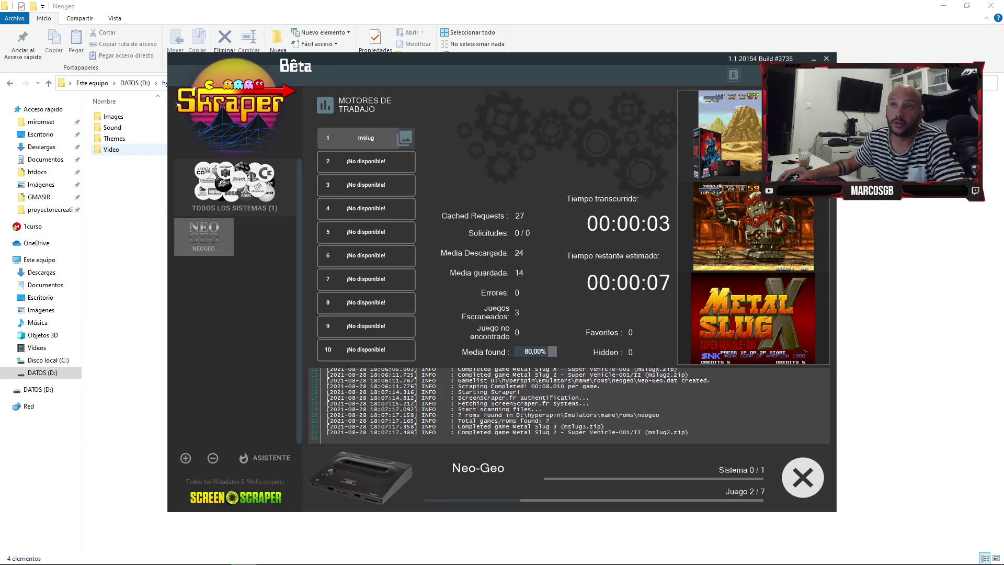
double_click(111, 150)
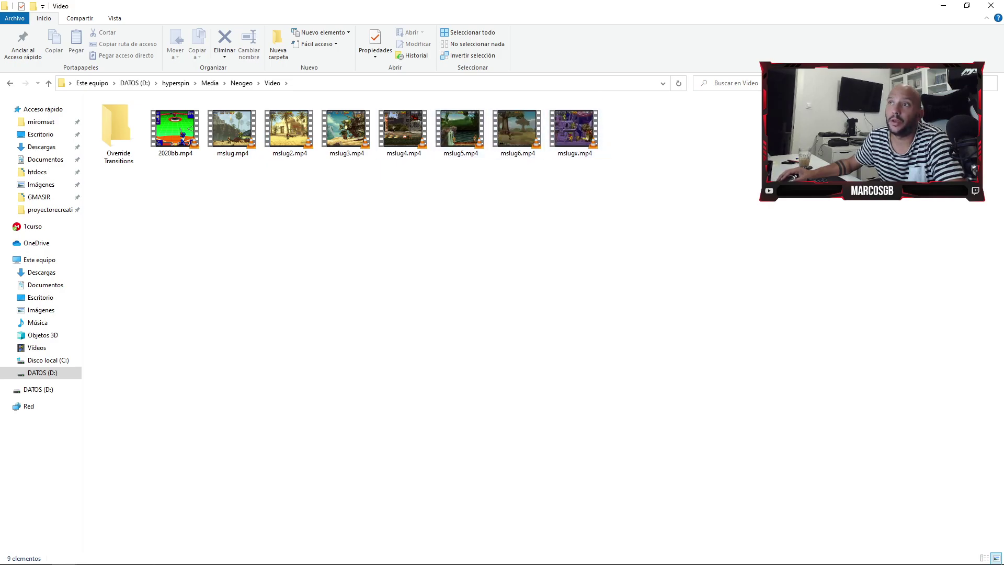
key(alt+Tab)
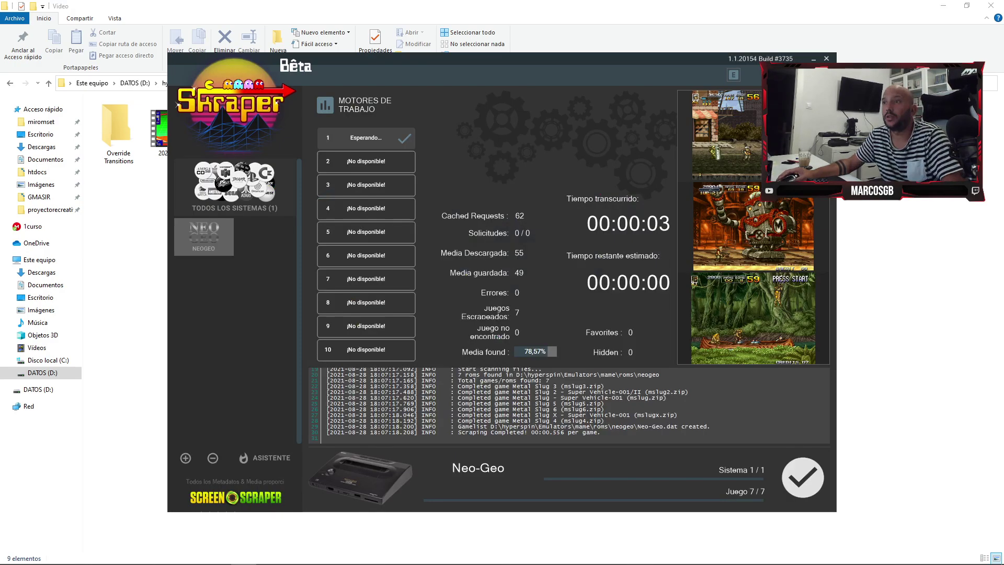
click(803, 477)
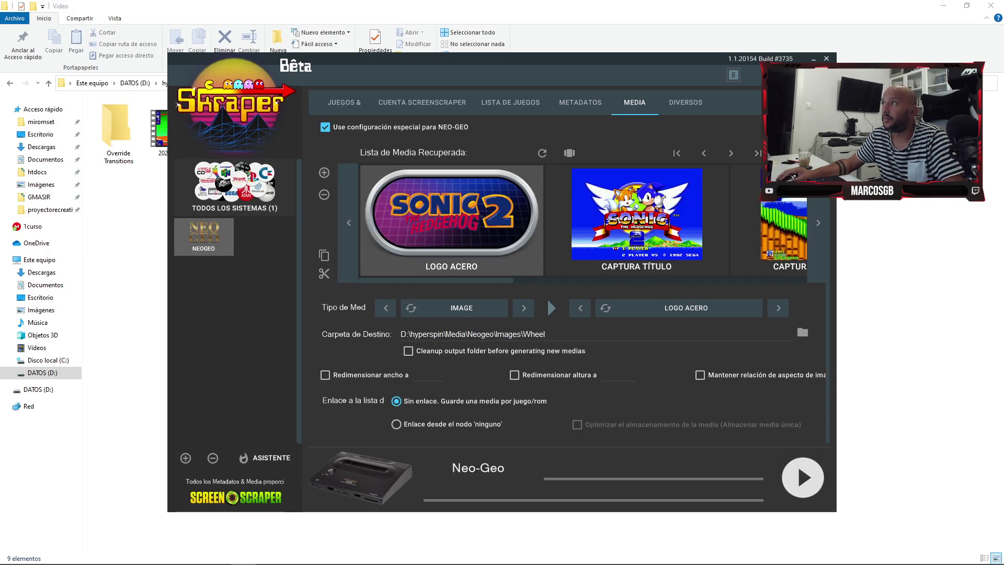
- Check the scraped videos in Media\Neogeo\Video by playing 2020bb.mp4 and mslug.mp4, and close the player
key(alt+Tab)
double_click(175, 126)
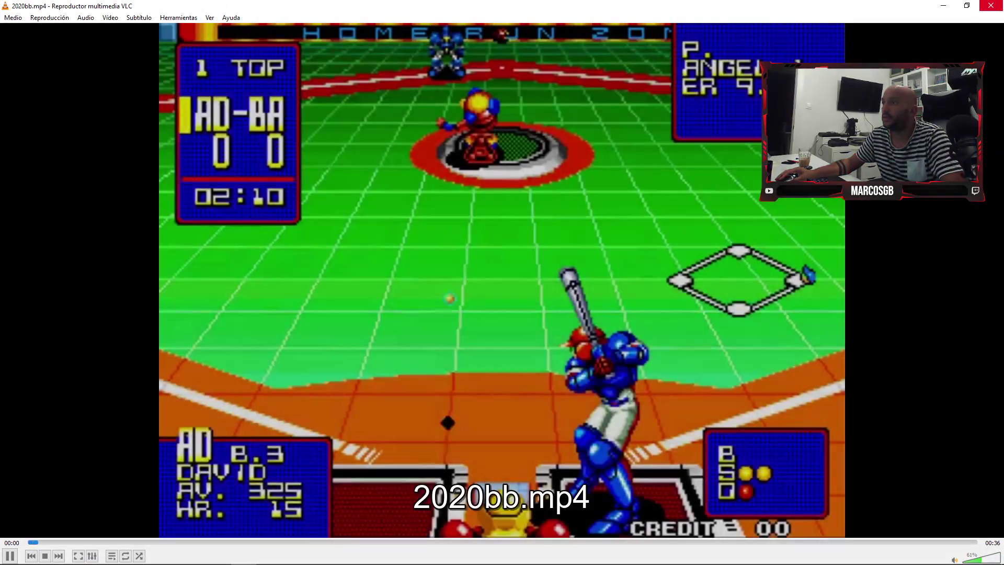
key(alt+Tab)
double_click(233, 128)
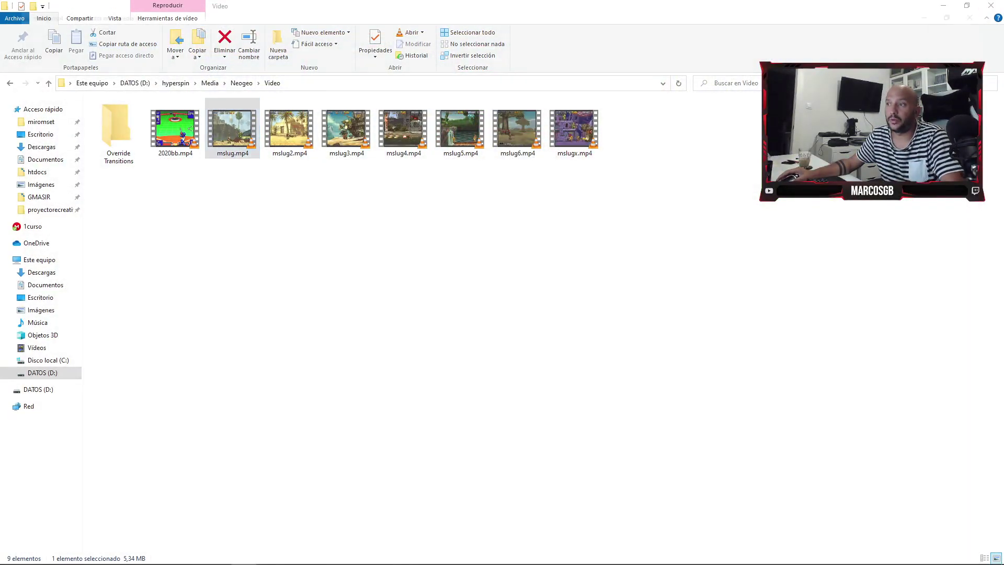
key(alt+F4)
- Return to the D:\hyperspin folder and launch HyperSpin
key(alt+Up)
key(alt+Up)
key(alt+Up)
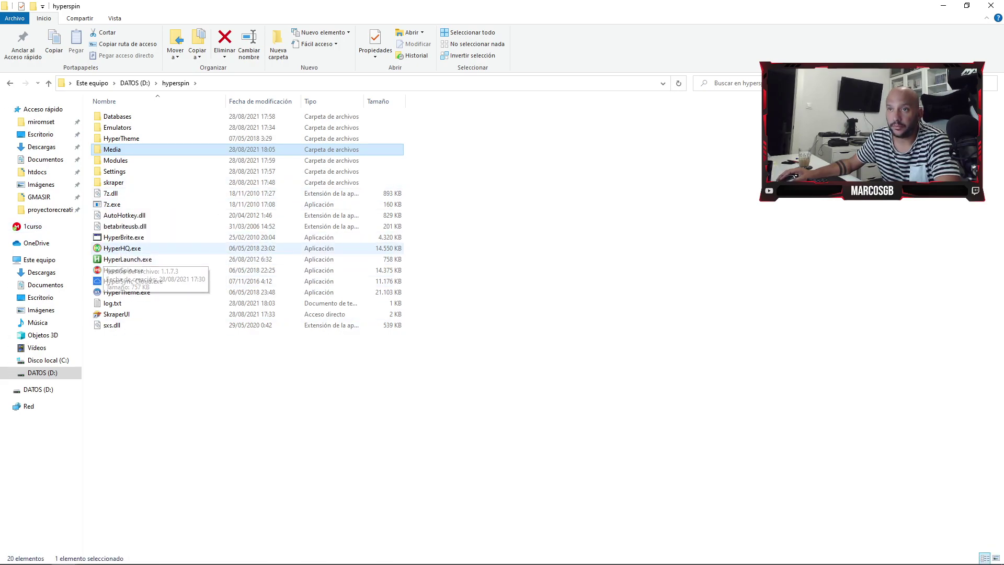
double_click(122, 270)
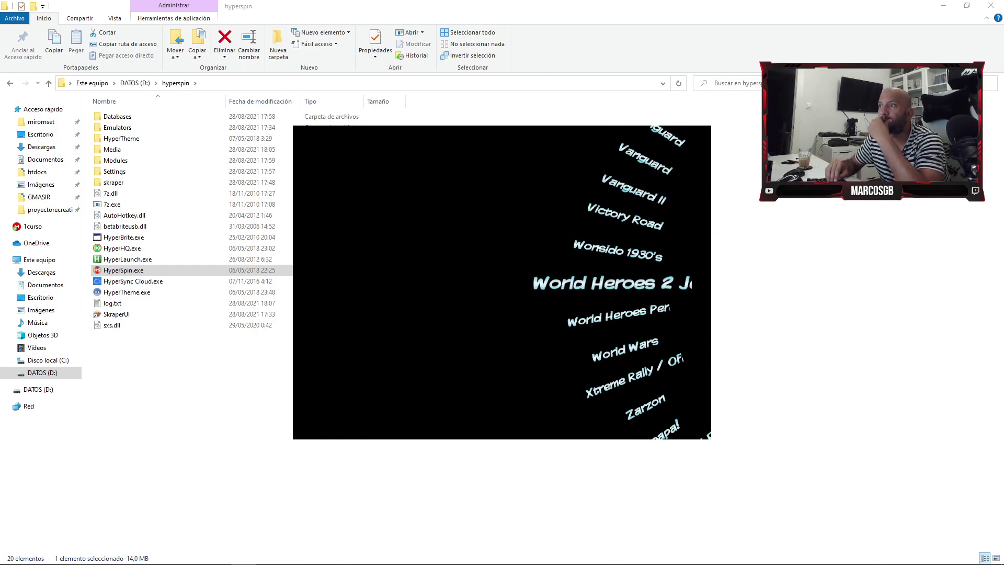
- Browse backwards through HyperSpin's Neogeo game wheel to examine the theme and game media, and exit HyperSpin
key(Up)
key(Up)
key(Up)
key(Up)
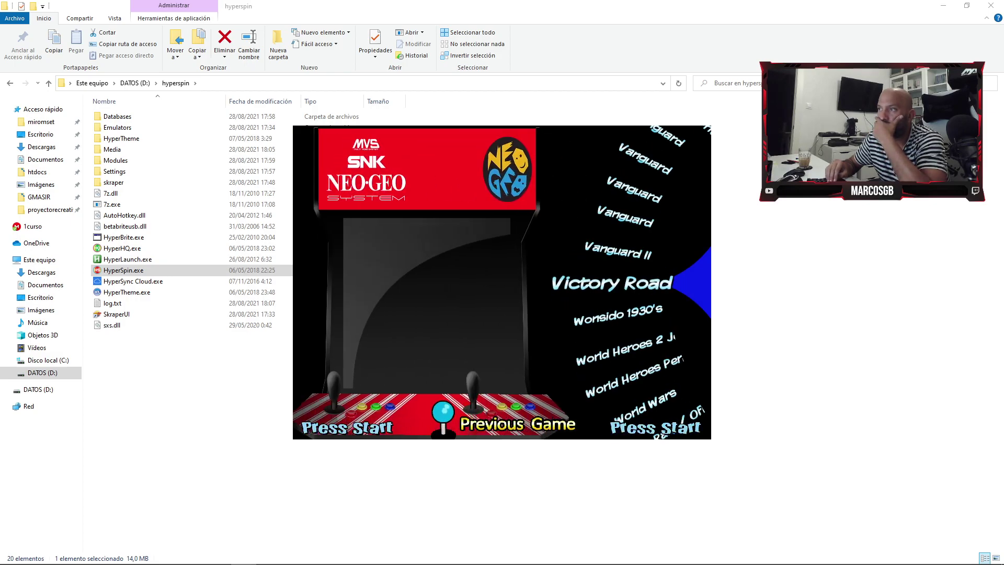
key(Up)
key(Up)
key(Up)
key(Up)
key(Up)
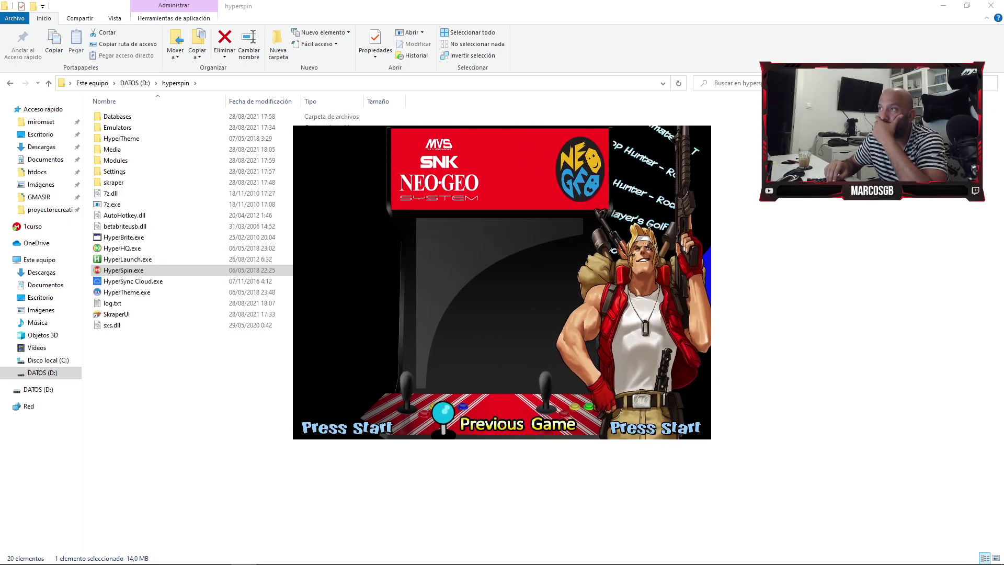
key(Up)
key(Up)
key(Up)
key(Up)
key(Up)
key(Up)
key(Up)
key(Up)
key(Up)
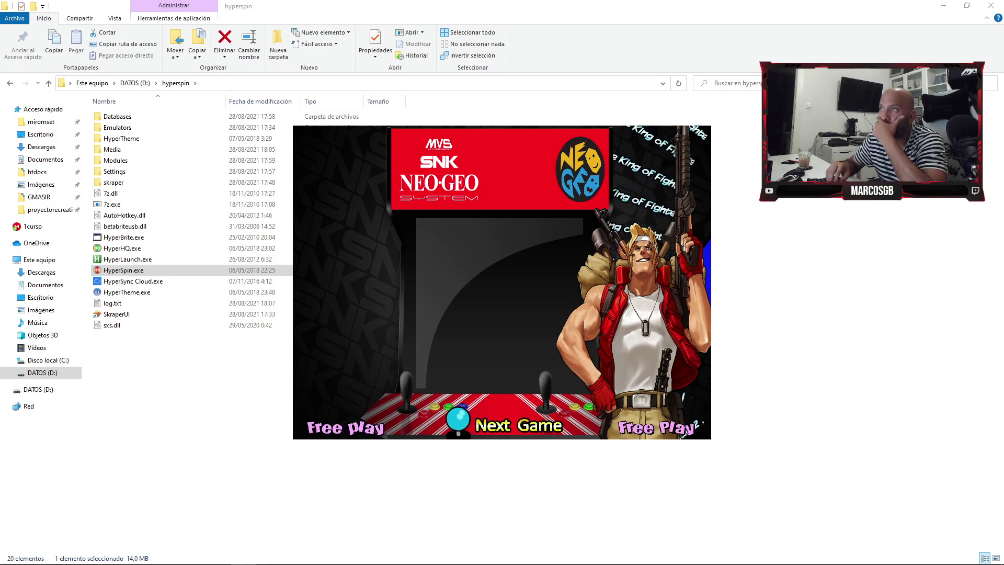
key(Up)
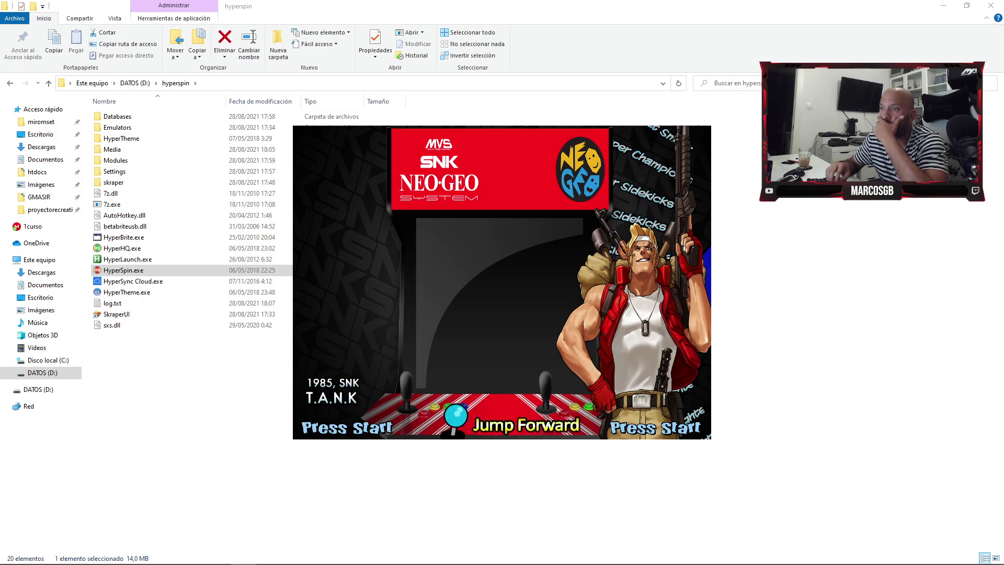
key(Escape)
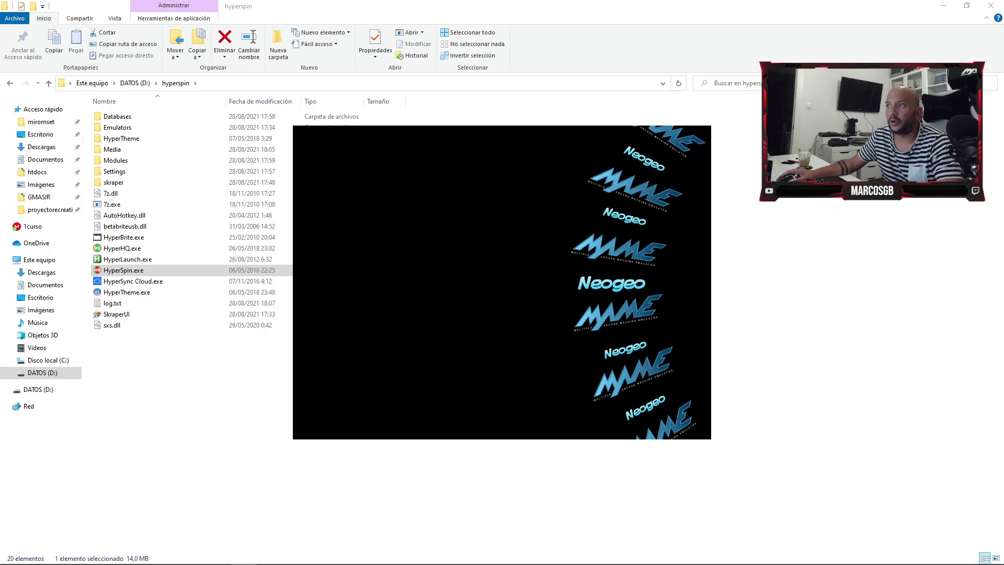
key(Escape)
key(Return)
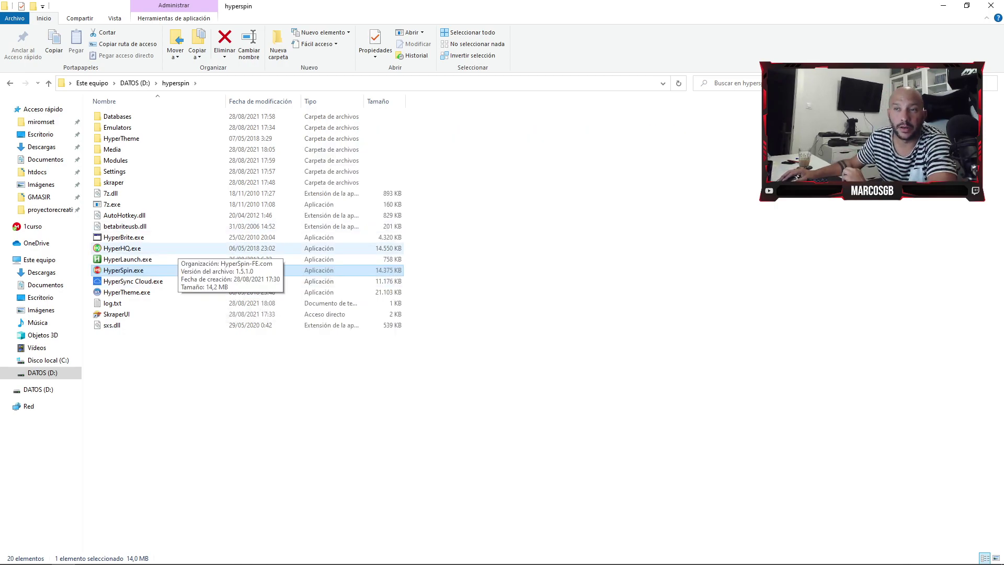
- Enable full screen in HyperHQ's screen settings and close HyperHQ
double_click(178, 248)
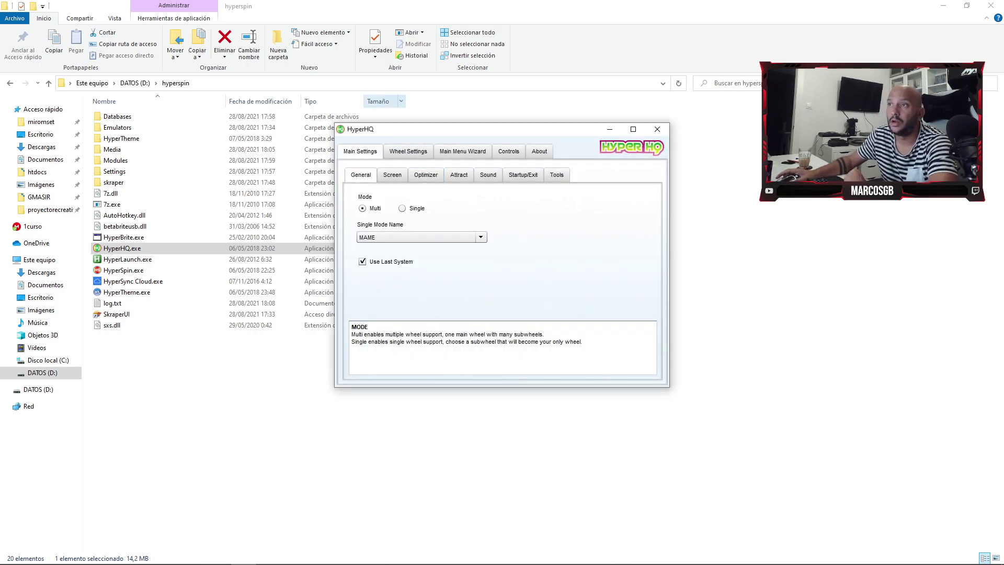
click(392, 175)
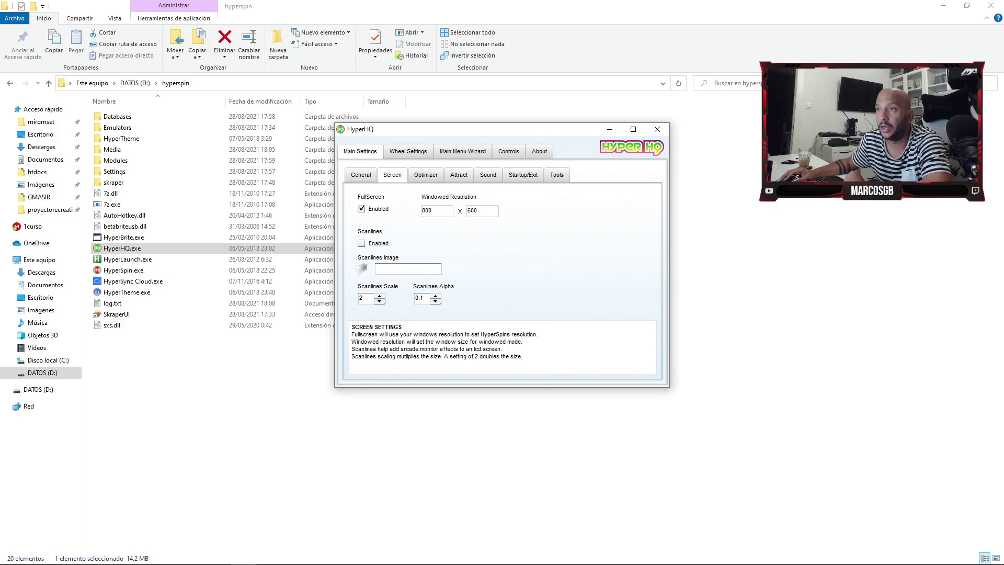
click(657, 129)
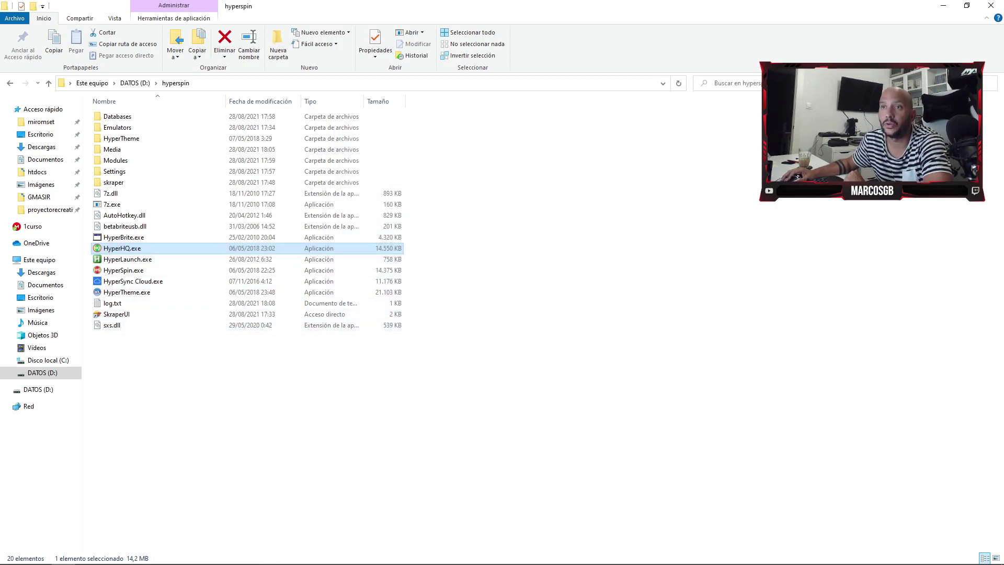
- Relaunch HyperSpin and open the Neogeo system's game wheel
click(124, 270)
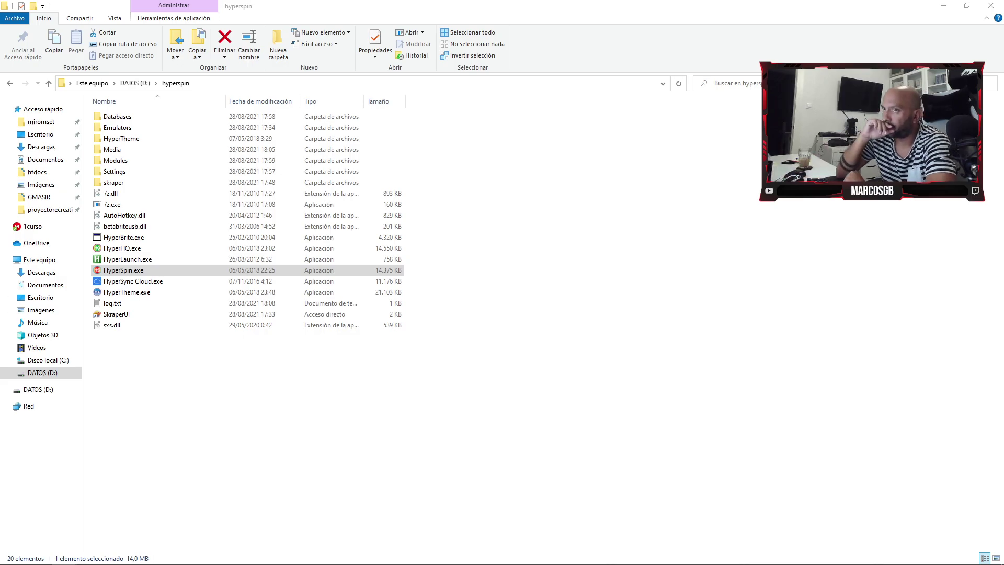
key(Return)
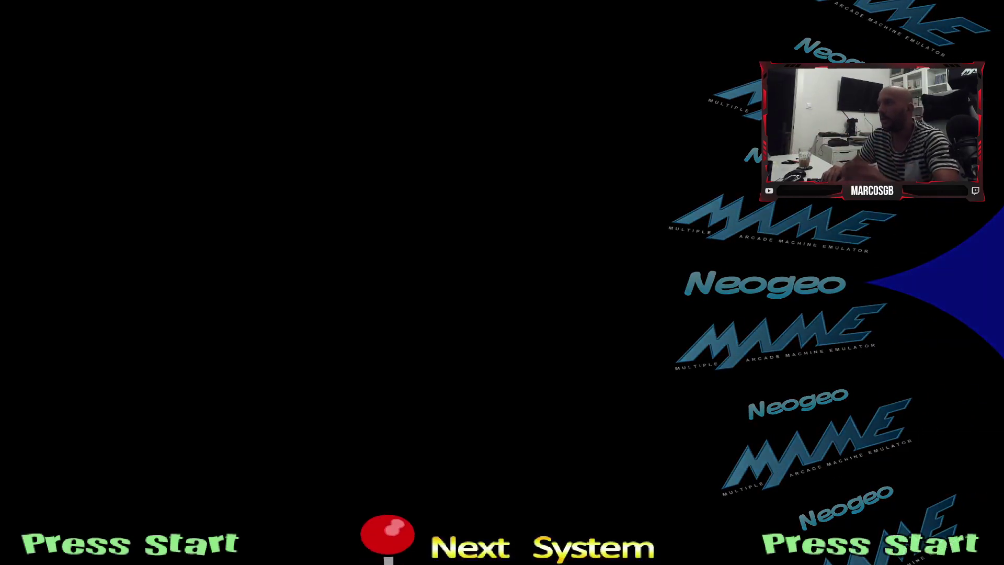
key(Return)
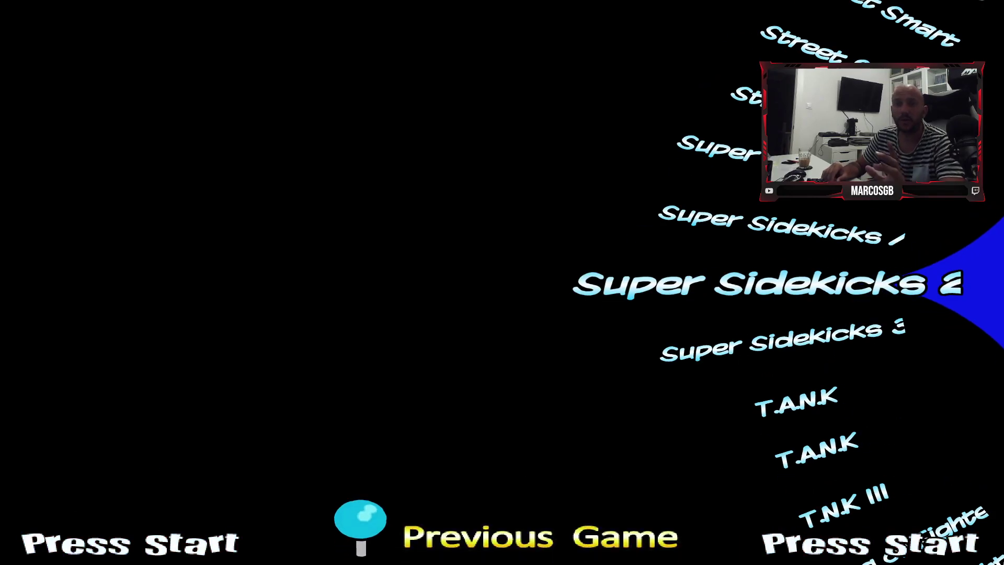
- Browse backwards through the Neogeo wheel to find Metal Slug 3 and launch it
key(Up)
key(Up)
key(Up)
key(Up)
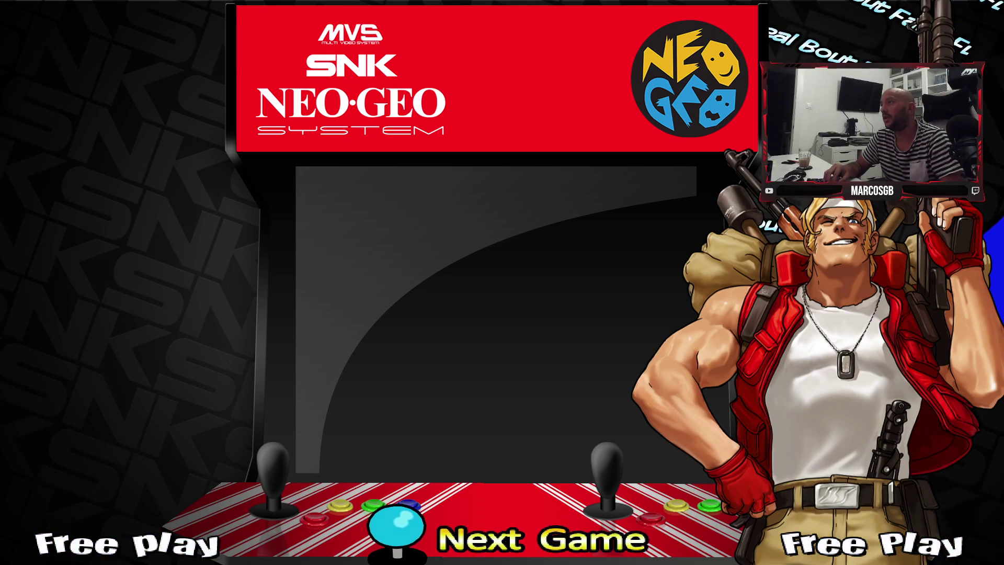
key(Up)
key(Up)
key(Up)
key(Up)
key(Up)
key(Up)
key(Up)
key(Up)
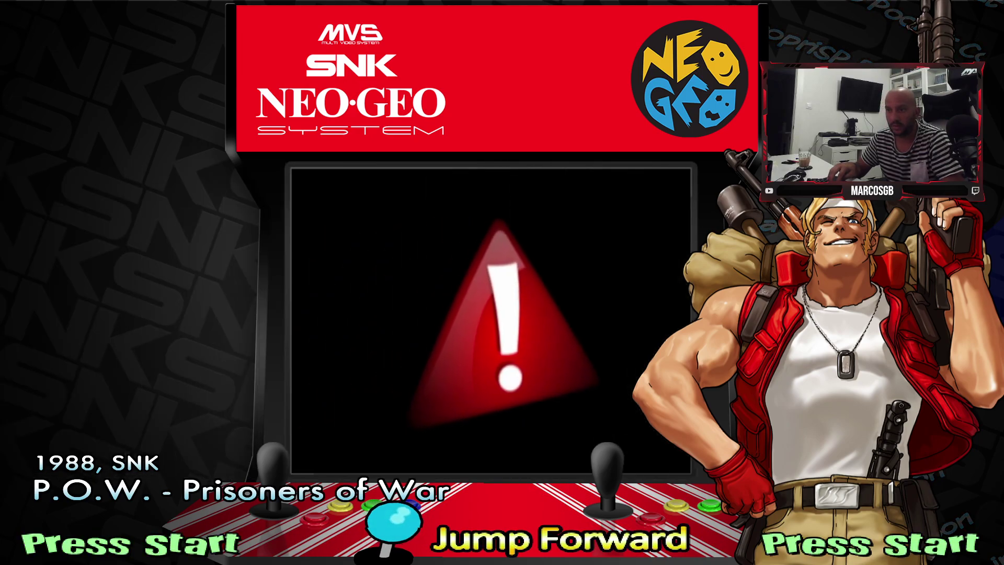
key(Up)
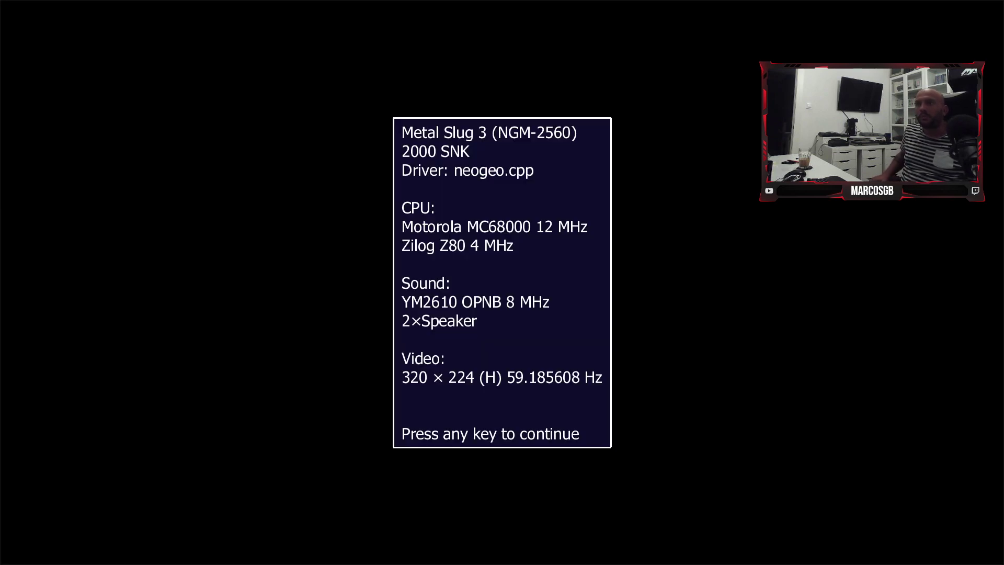
- Continue past Metal Slug 3's system information, insert credits and start a one-player game
key(Return)
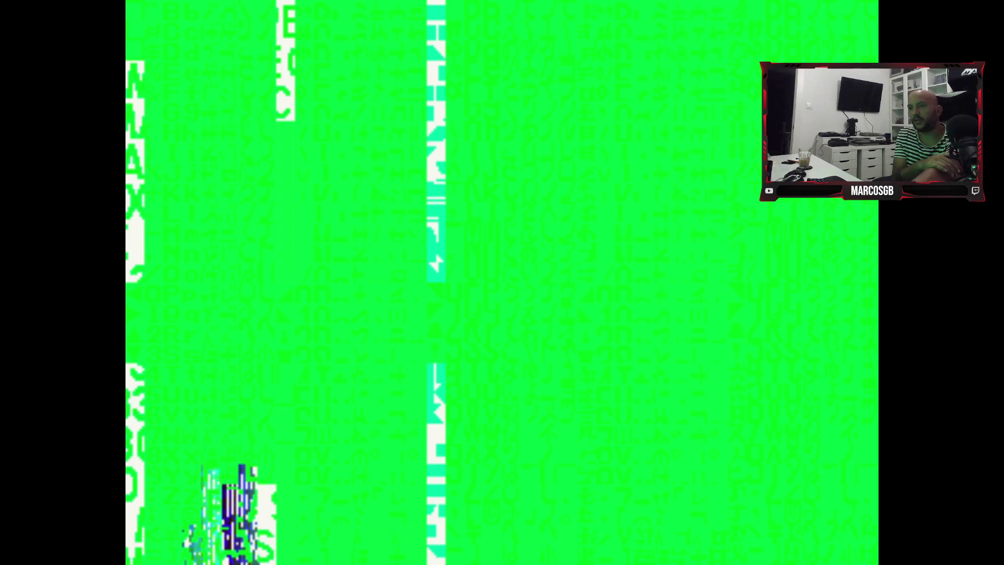
key(5)
key(5)
key(1)
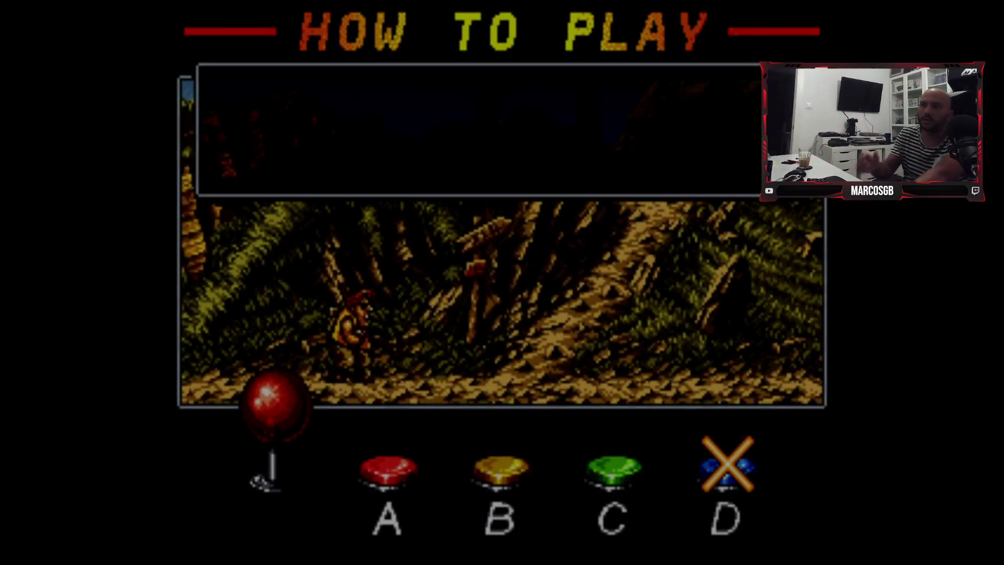
key(1)
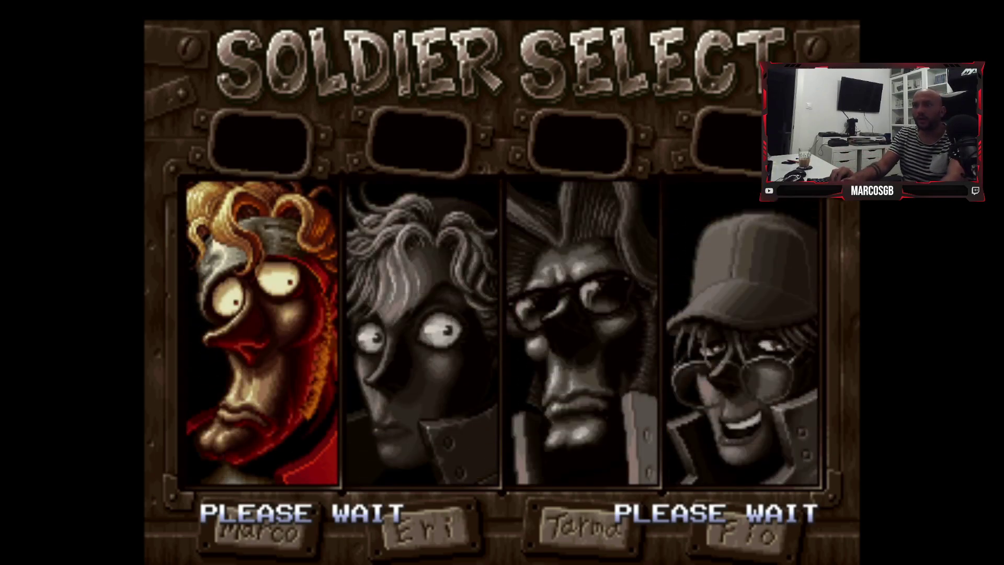
- Choose Marco as player 1's soldier
key(Right)
key(Left)
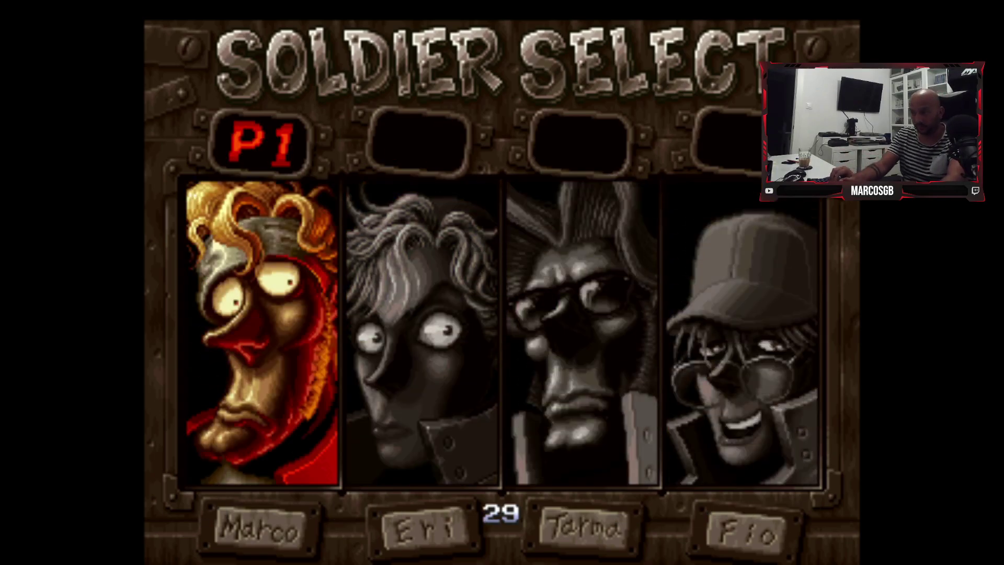
key(z)
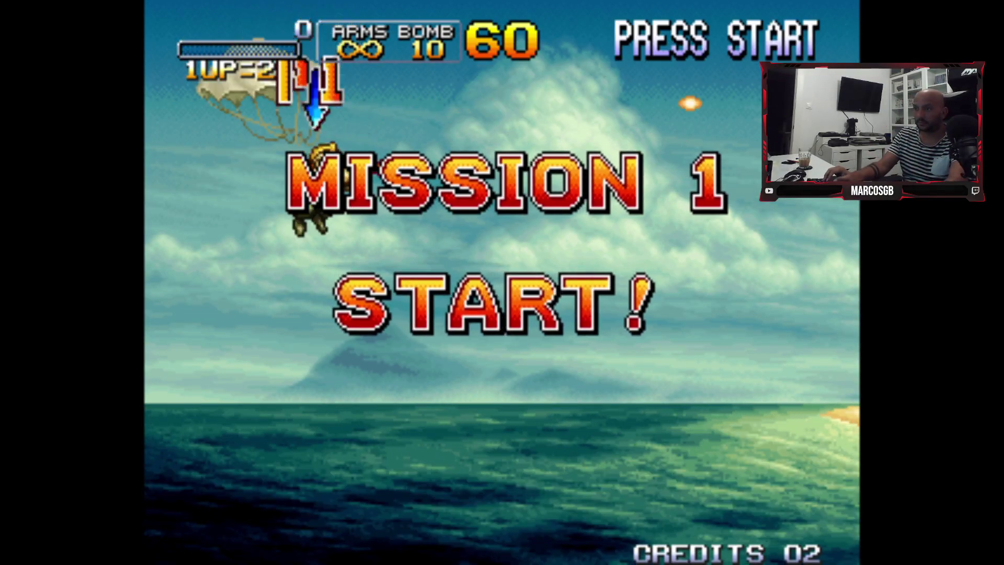
- Test the controls in Mission 1 by moving the soldier forward onto the beach, jumping and shooting at the enemies
key(Right)
key(z)
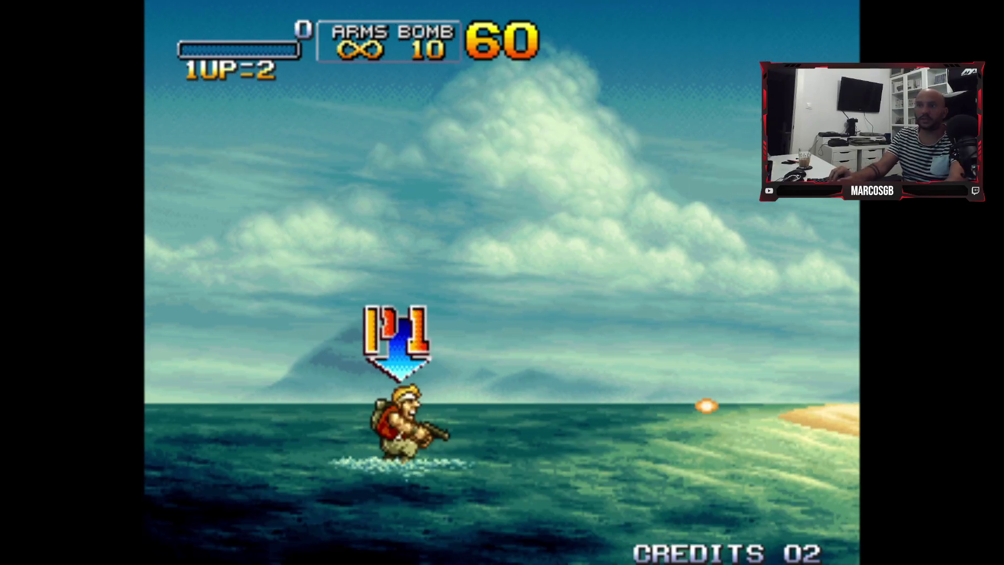
key(x)
key(z)
key(Right)
key(ctrl)
key(alt)
key(ctrl)
key(ctrl)
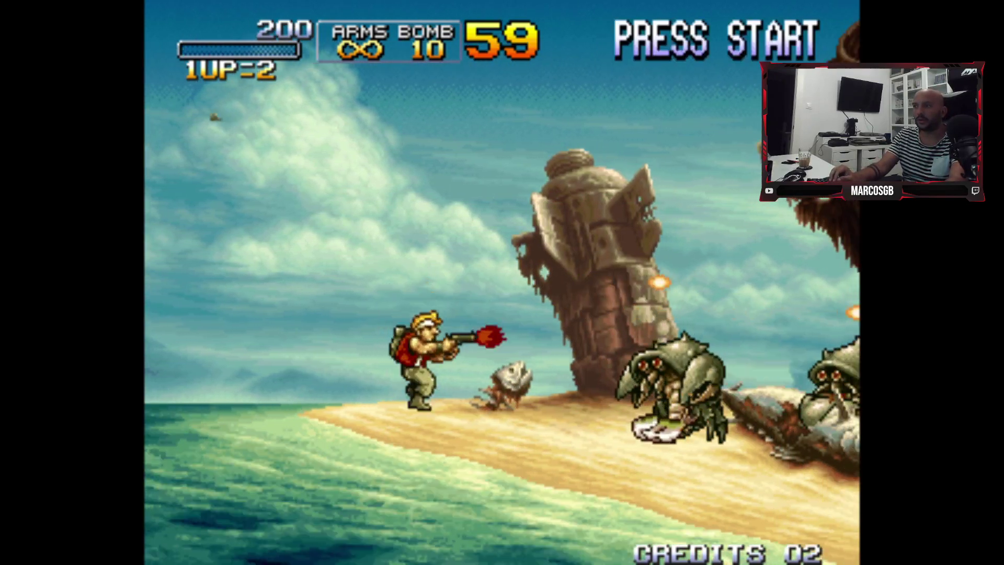
- Advance along the Mission 1 beach in Metal Slug 3, shooting the crabs among the dead fish
key(ctrl)
key(ctrl)
key(ctrl)
key(ctrl)
key(ctrl)
key(Right)
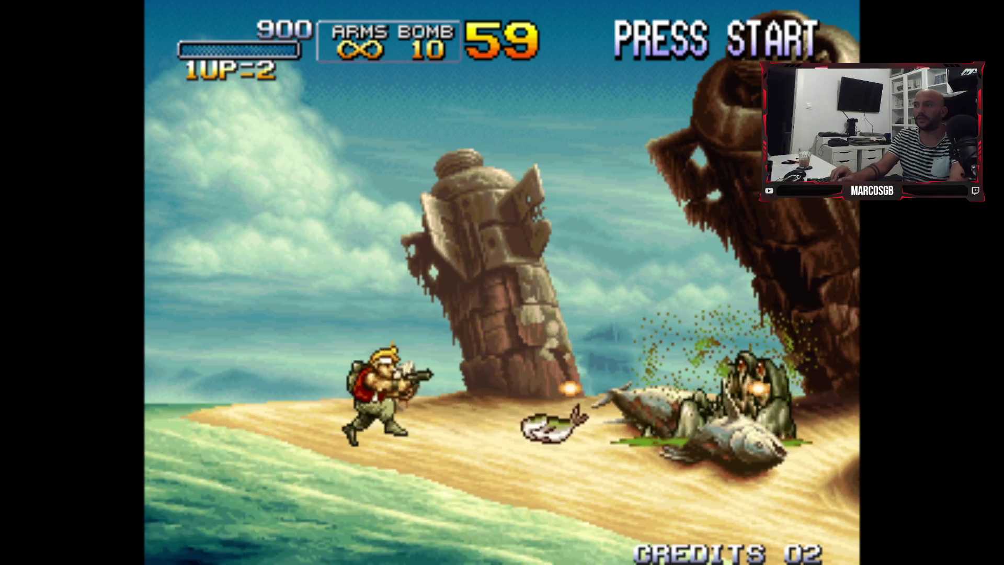
key(Right)
key(ctrl)
key(ctrl)
key(ctrl)
key(ctrl)
key(ctrl)
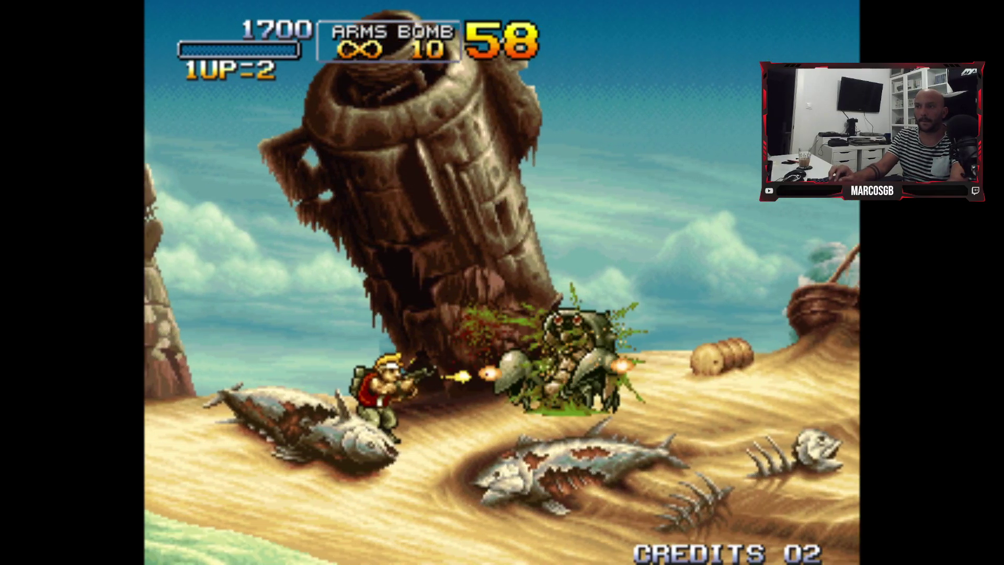
key(ctrl)
key(ctrl)
- Test jumping and firing in both directions near the wrecked boat, and quit Metal Slug 3 back to its Neogeo wheel entry
key(Right)
key(Up)
key(ctrl)
key(alt)
key(ctrl)
key(ctrl)
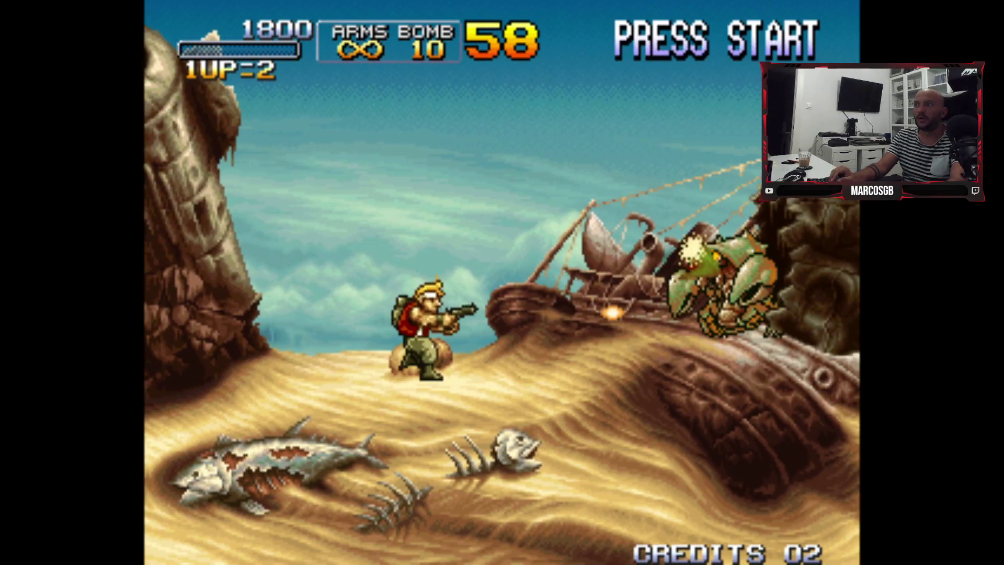
key(ctrl)
key(ctrl)
key(Right)
key(ctrl)
key(alt)
key(ctrl)
key(Left)
key(ctrl)
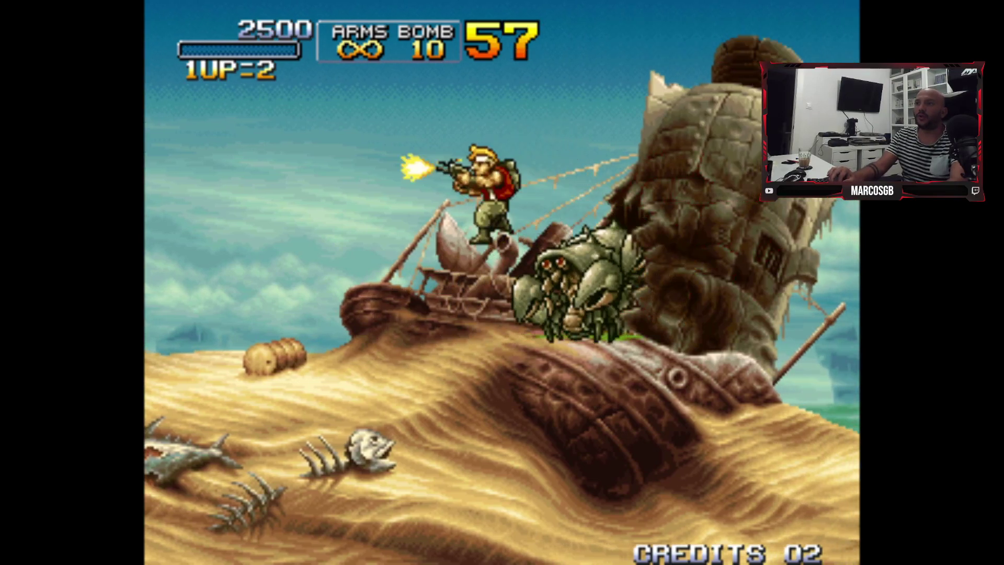
key(Right)
key(ctrl)
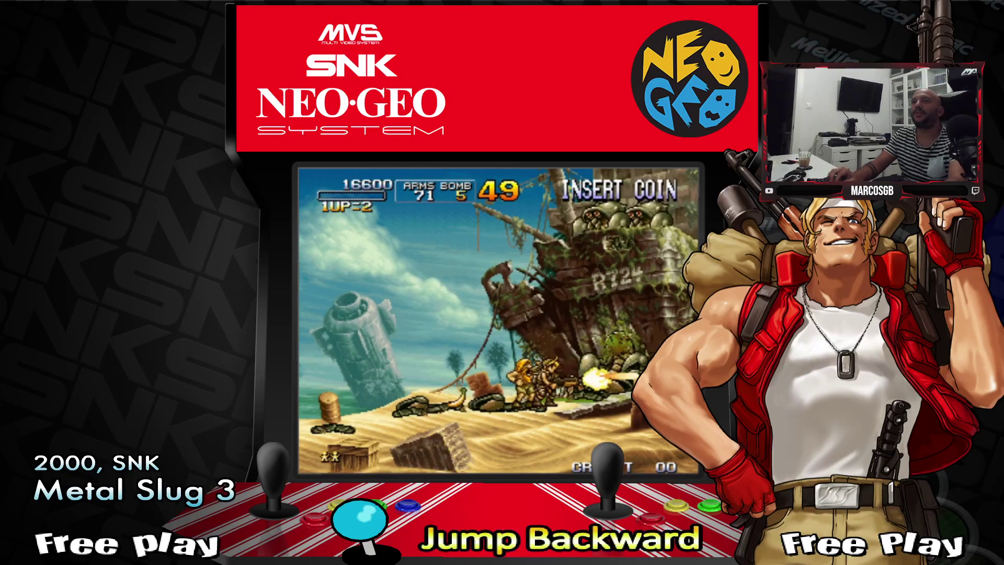
key(ctrl)
key(Left)
key(ctrl)
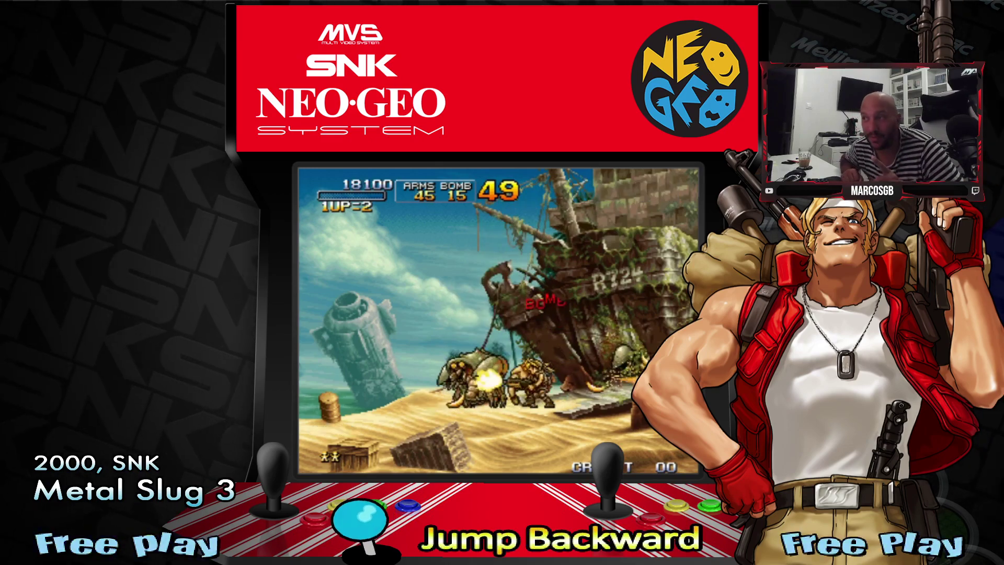
key(ctrl)
key(alt)
key(ctrl)
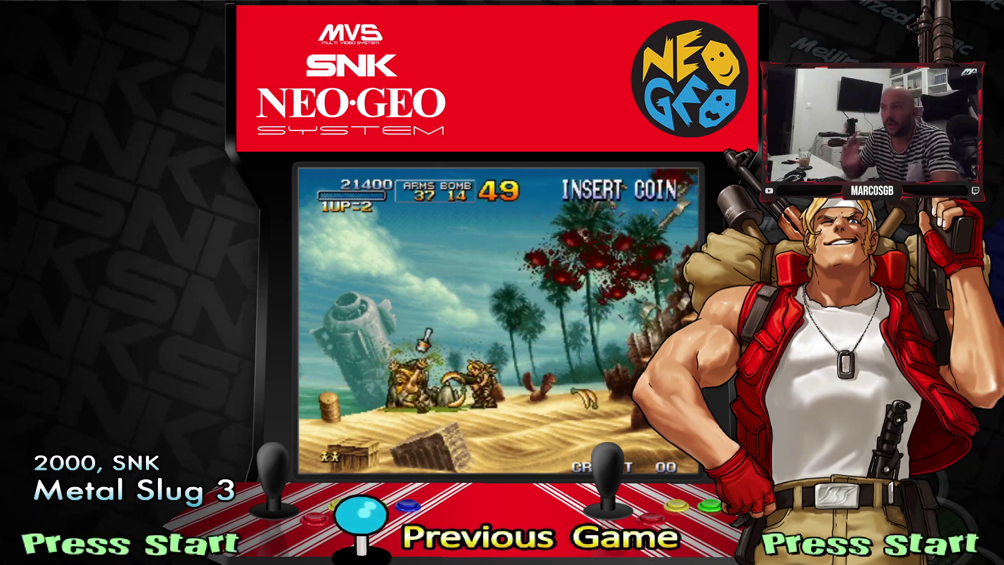
key(Left)
key(ctrl)
key(Right)
key(ctrl)
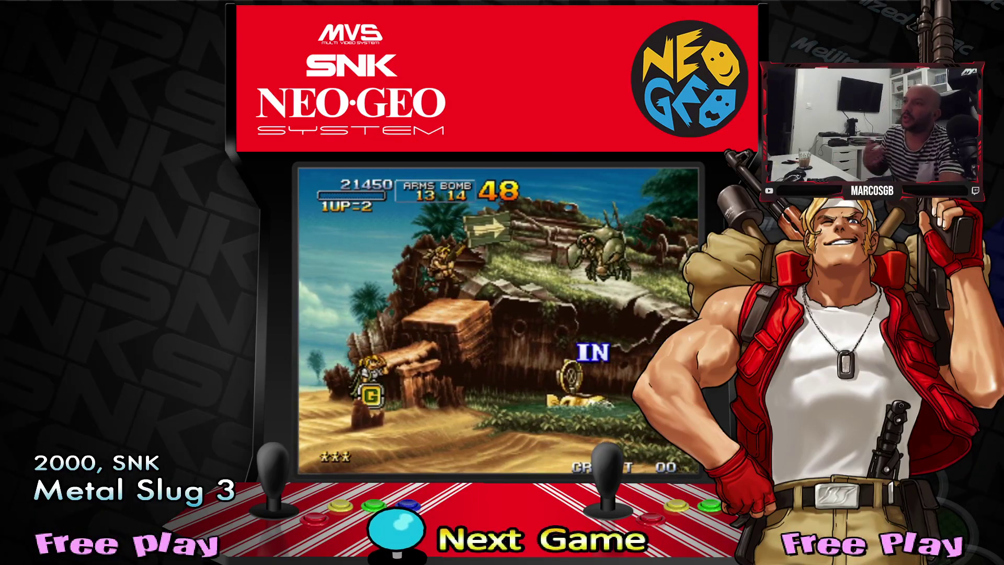
- Go back from the Neogeo wheel to the system wheel without exiting, and open the MAME game list
key(Return)
key(Escape)
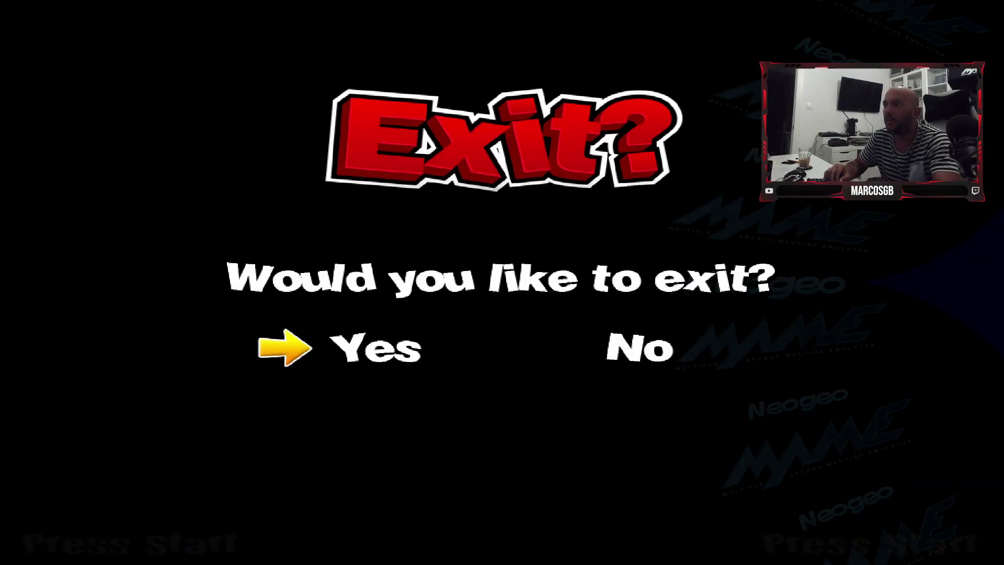
key(Return)
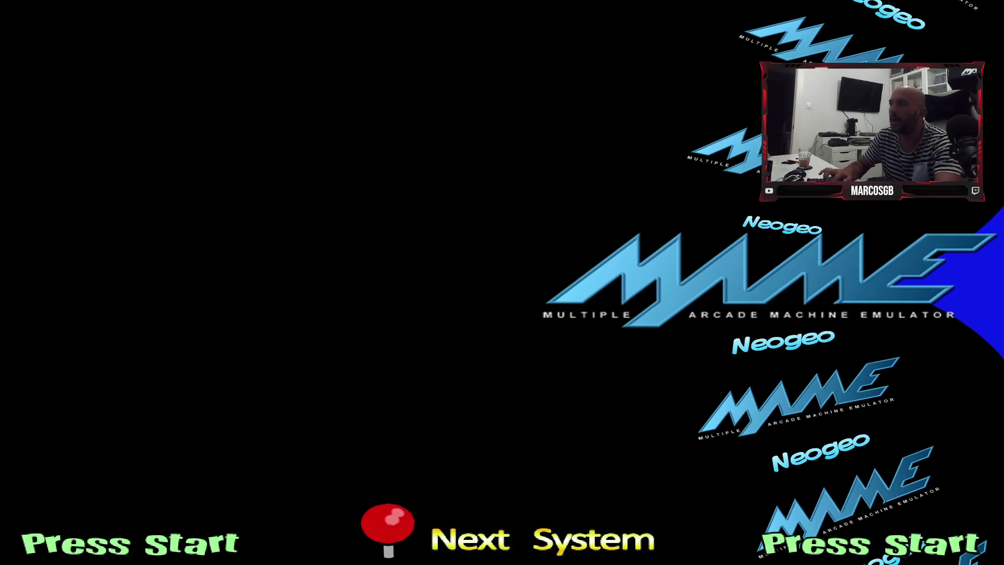
key(Return)
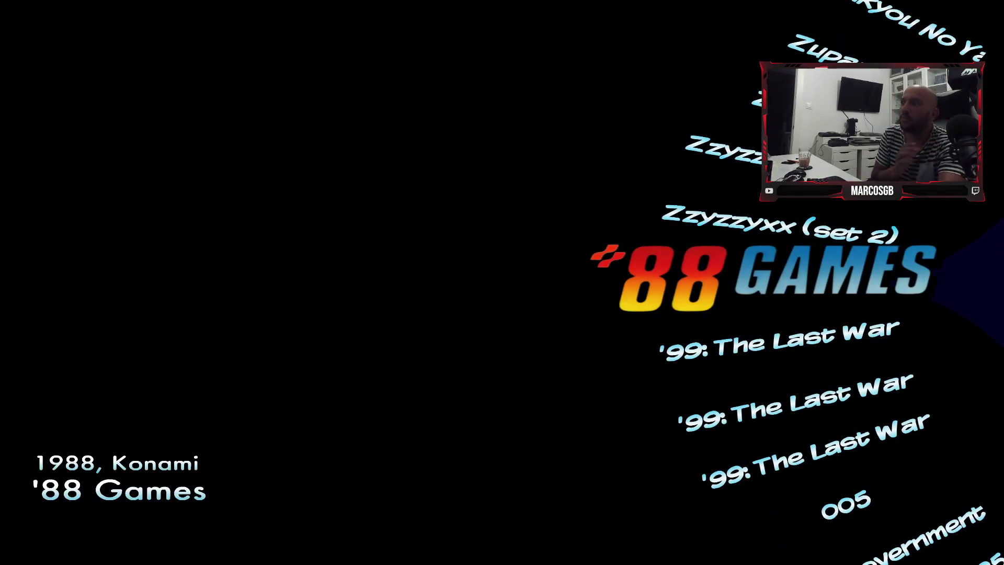
- Leave the MAME game list and exit HyperSpin, confirming the exit
key(Escape)
key(Escape)
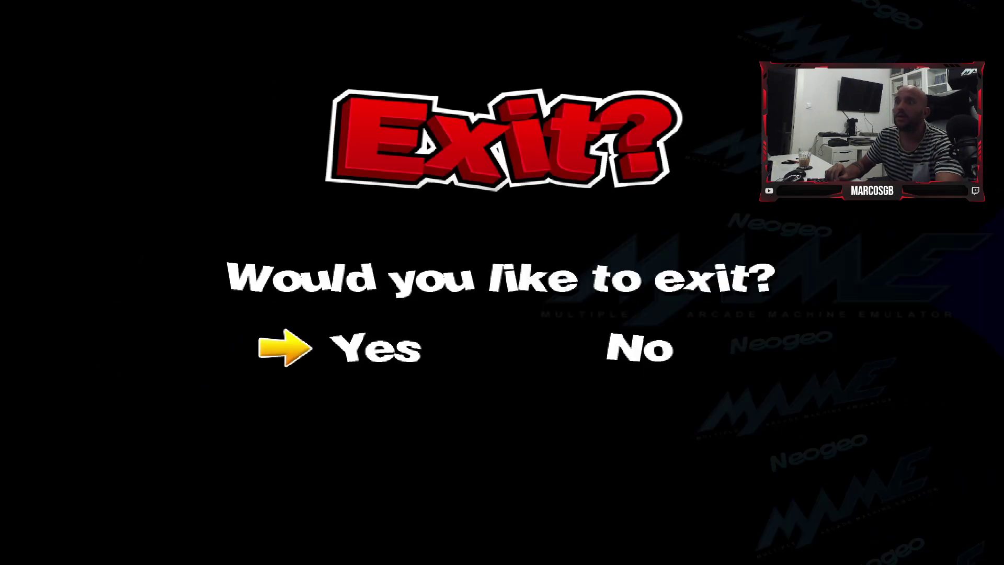
key(Return)
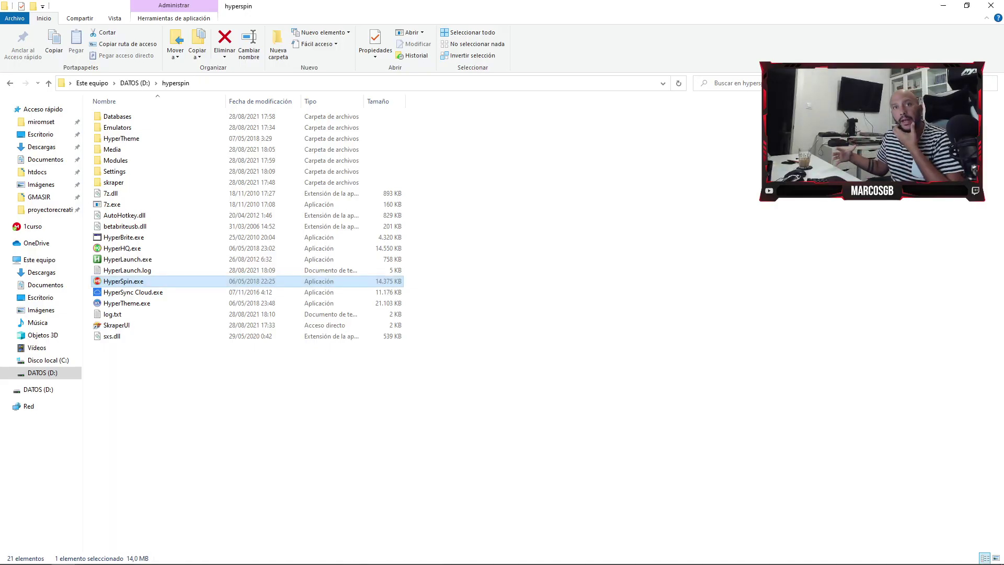